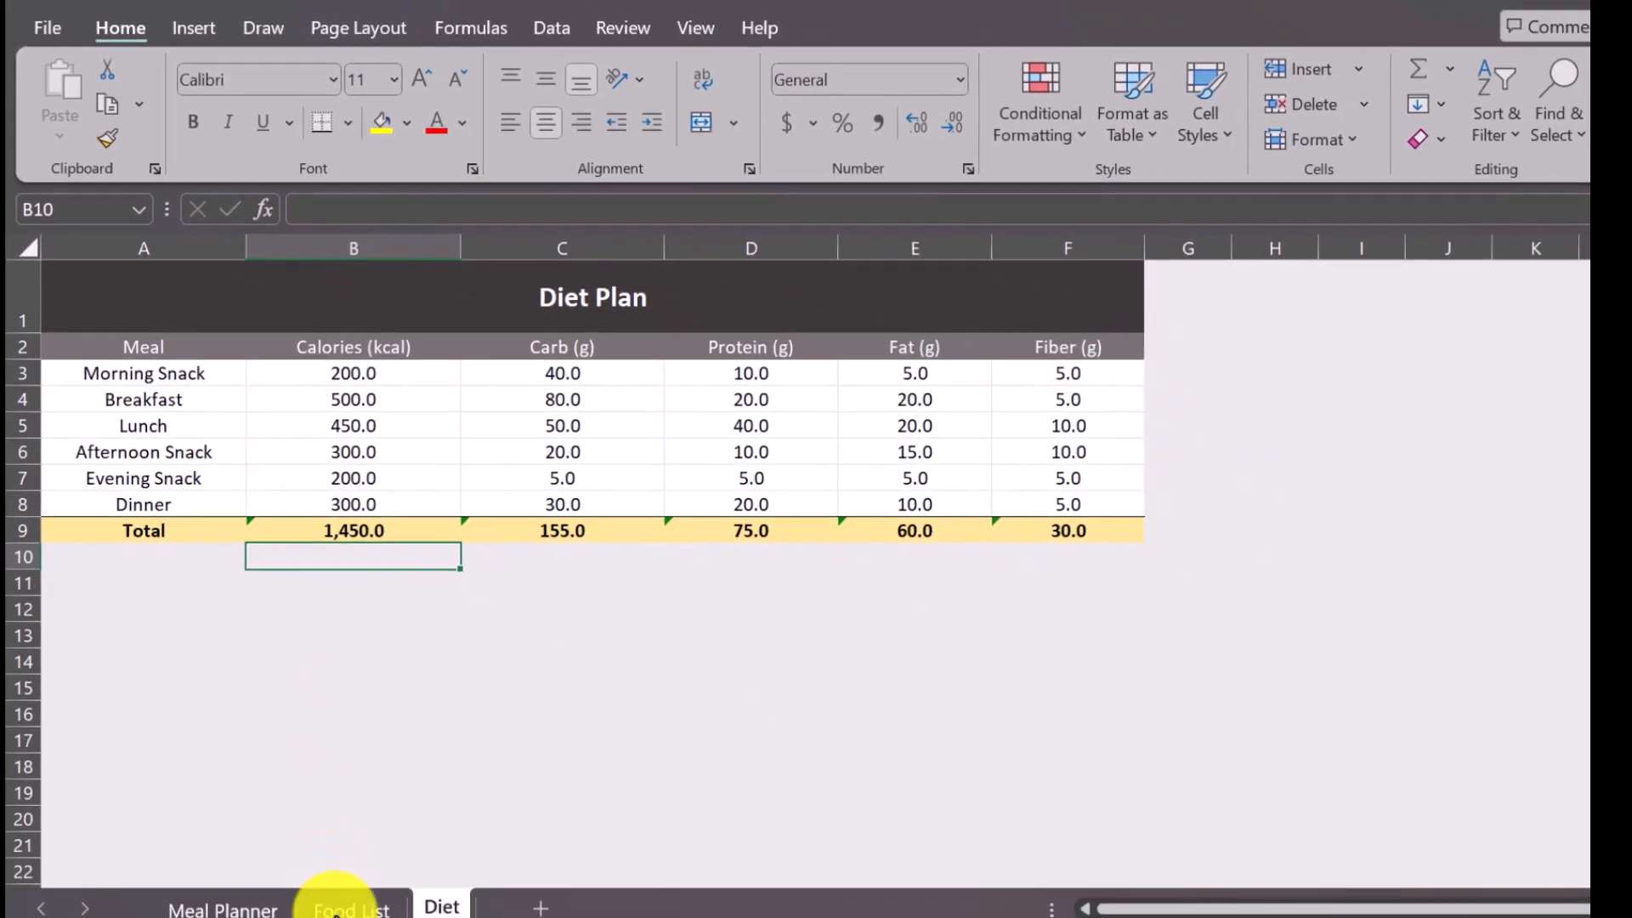
# Look through the foods and their nutritional values on the Food List sheet.
pyautogui.click(335, 910)
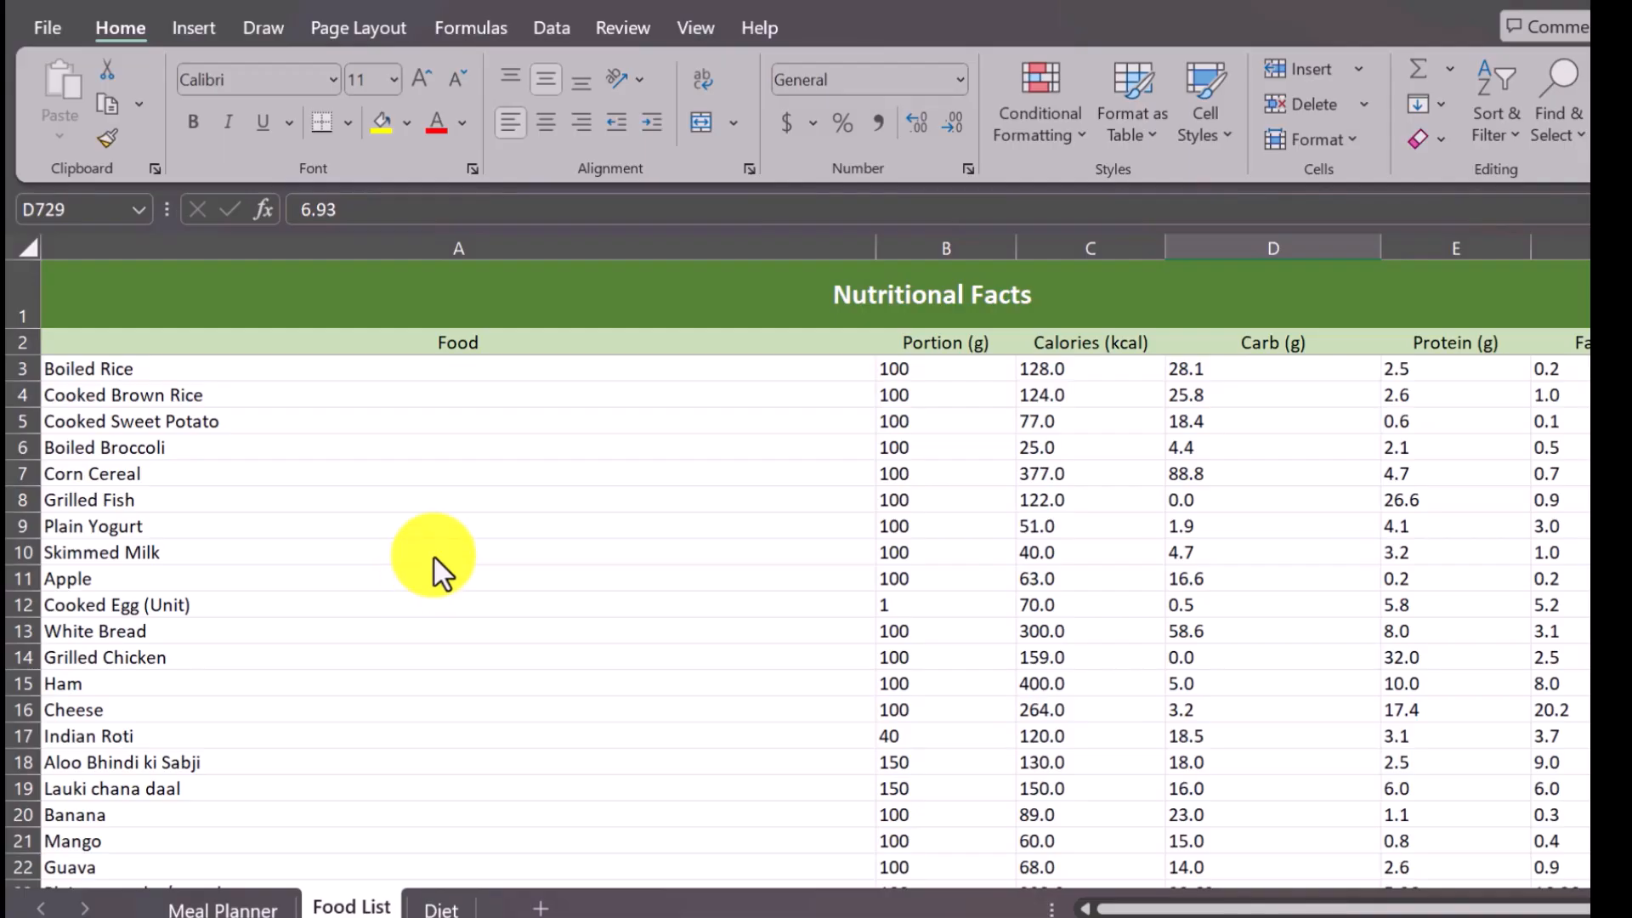
pyautogui.scroll(-17, 433, 555)
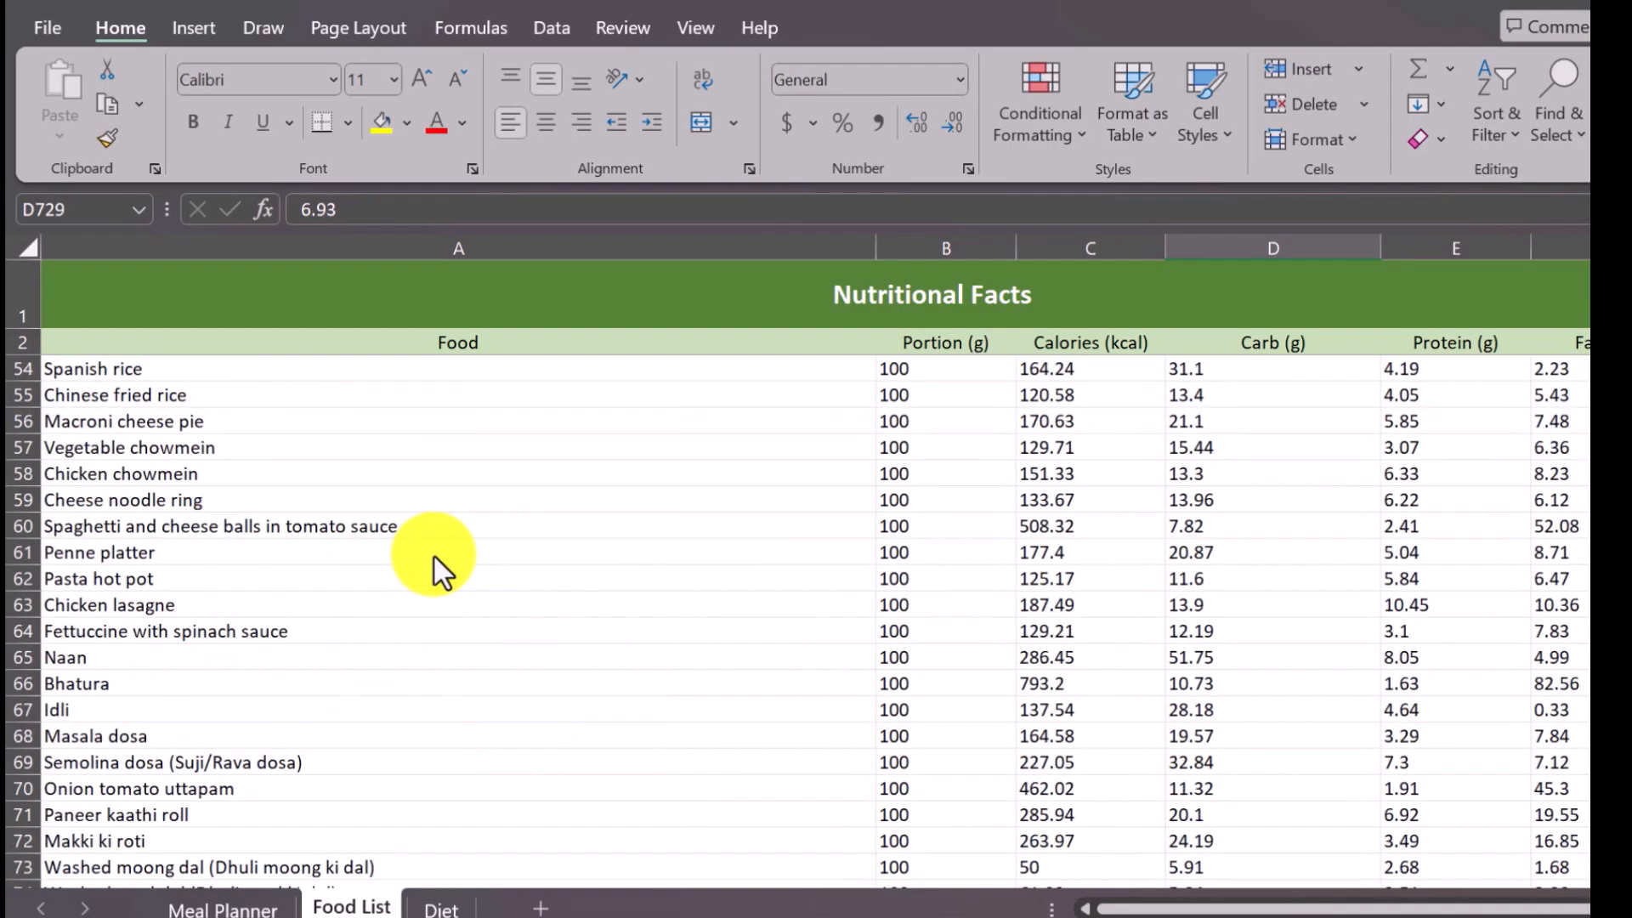
pyautogui.scroll(-3, 433, 554)
pyautogui.scroll(7, 434, 554)
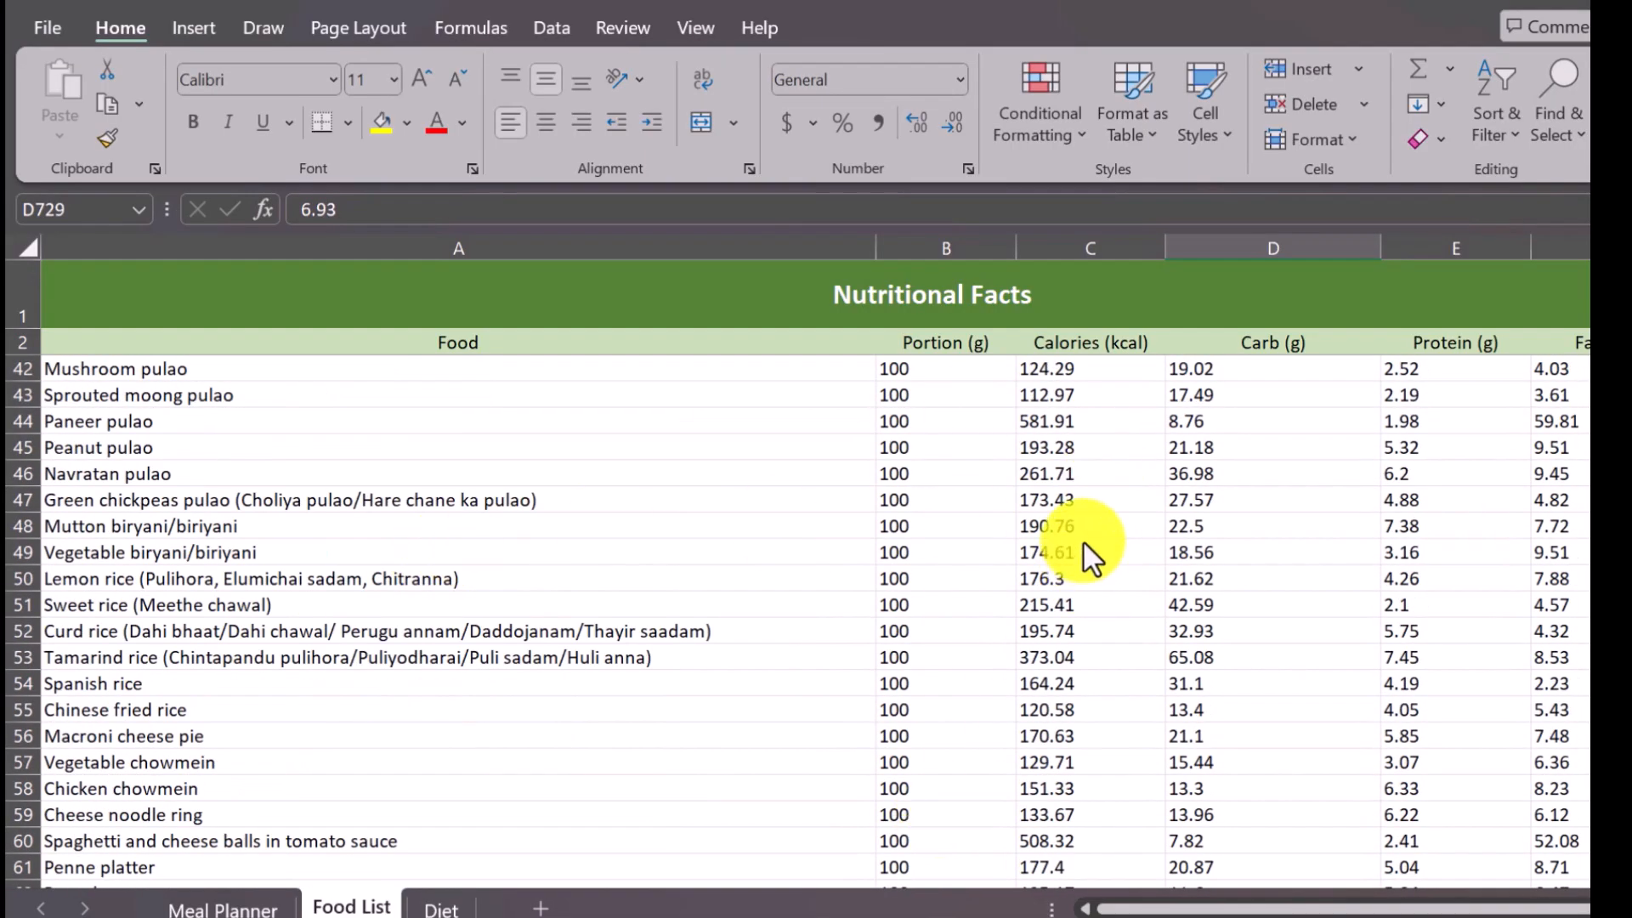
pyautogui.moveTo(1229, 908)
pyautogui.mouseDown()
pyautogui.moveTo(1248, 913)
pyautogui.moveTo(1239, 903)
pyautogui.mouseUp()
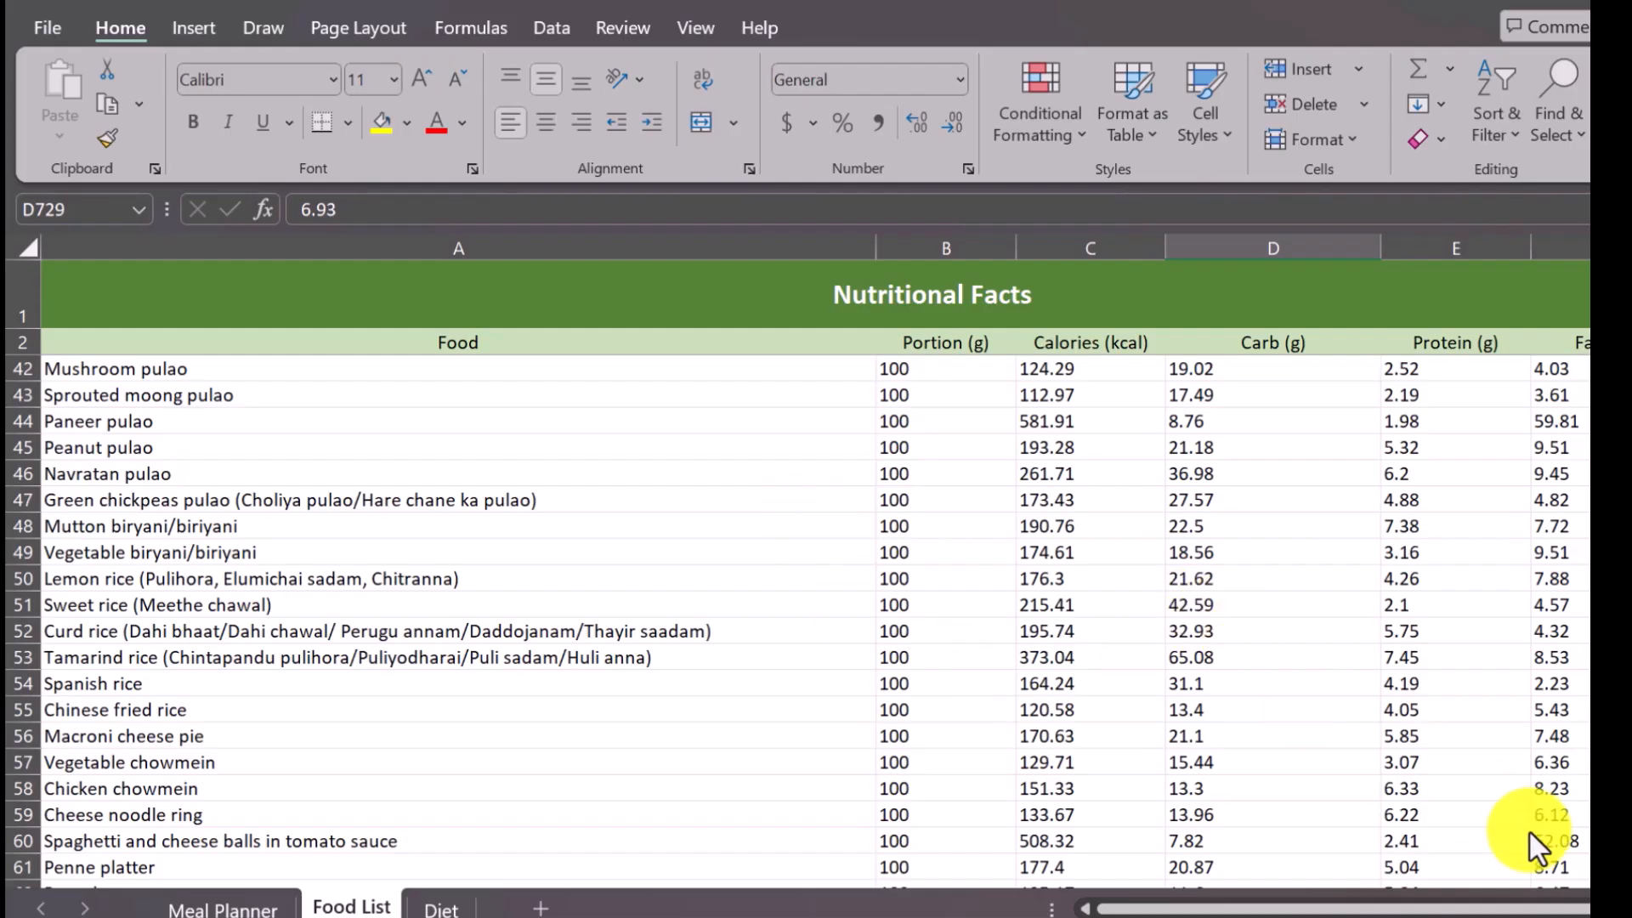
# Review the Meal Planner layout against the meals and nutrient limits on the Diet sheet.
pyautogui.moveTo(1296, 907); pyautogui.dragTo(195, 914)
pyautogui.click(196, 908)
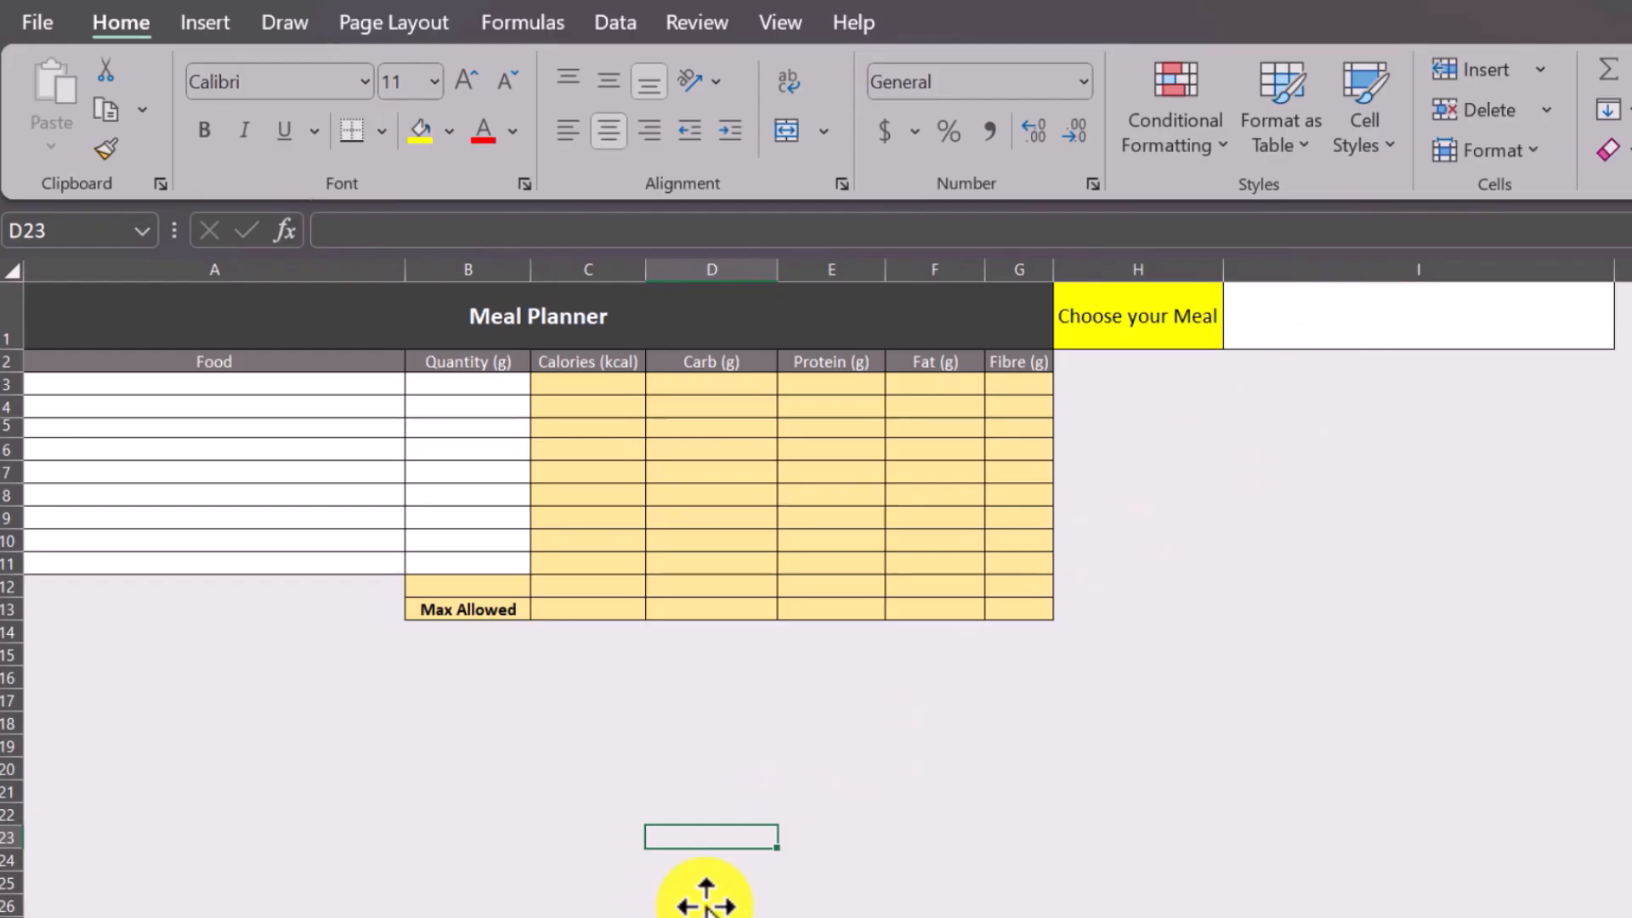
pyautogui.hotkey('ctrl', 'pageup')
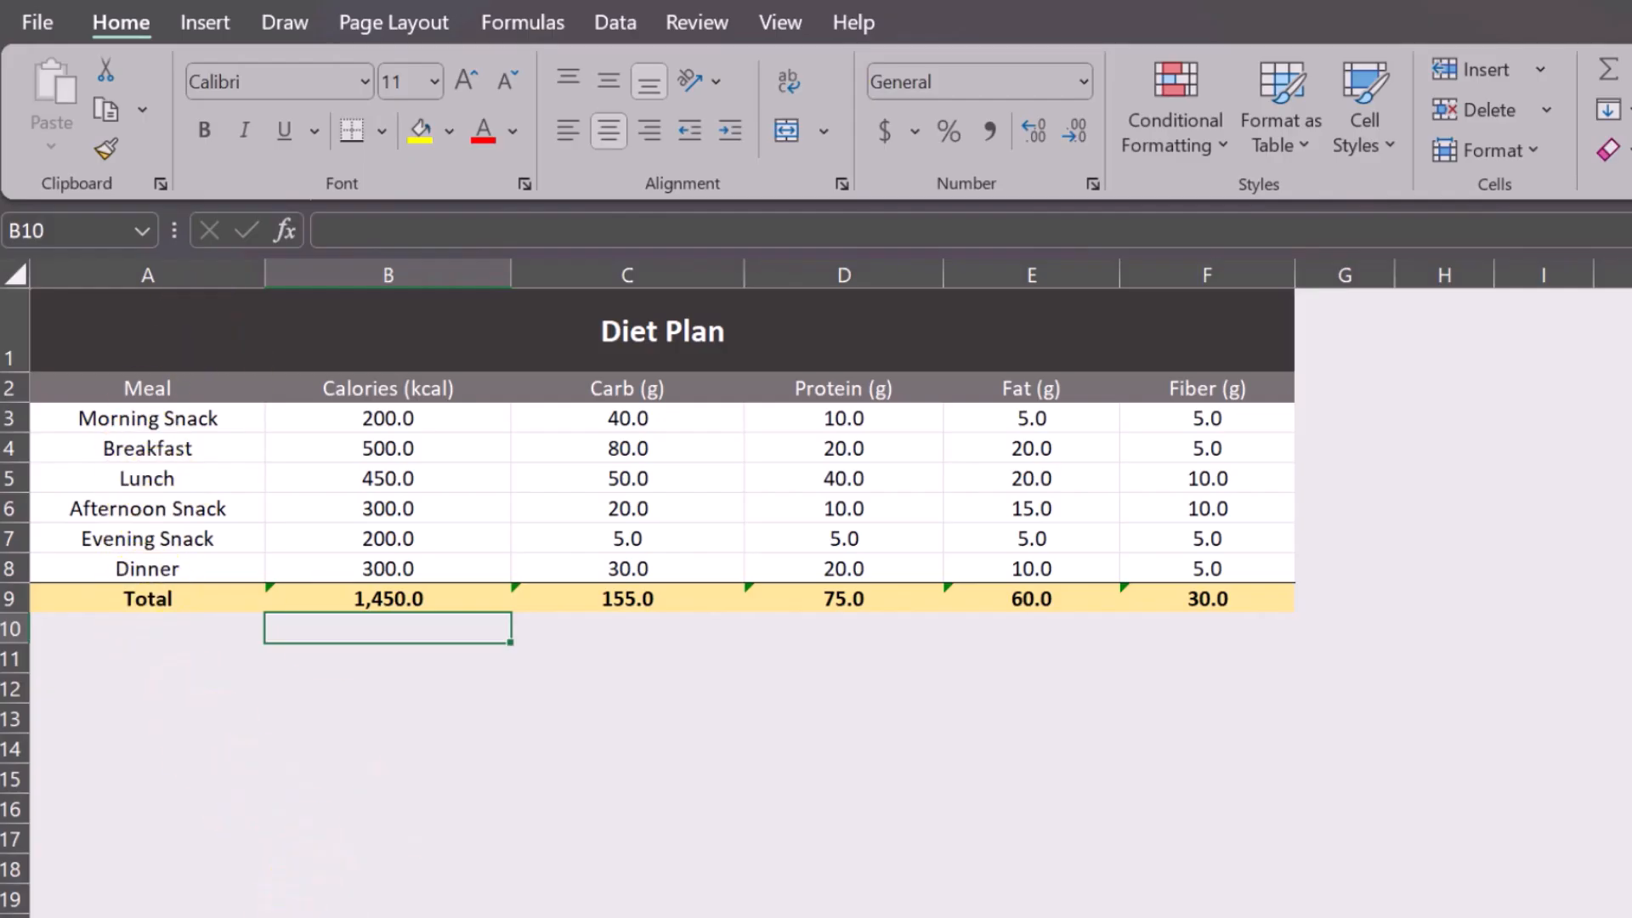
pyautogui.hotkey('ctrl', 'pagedown')
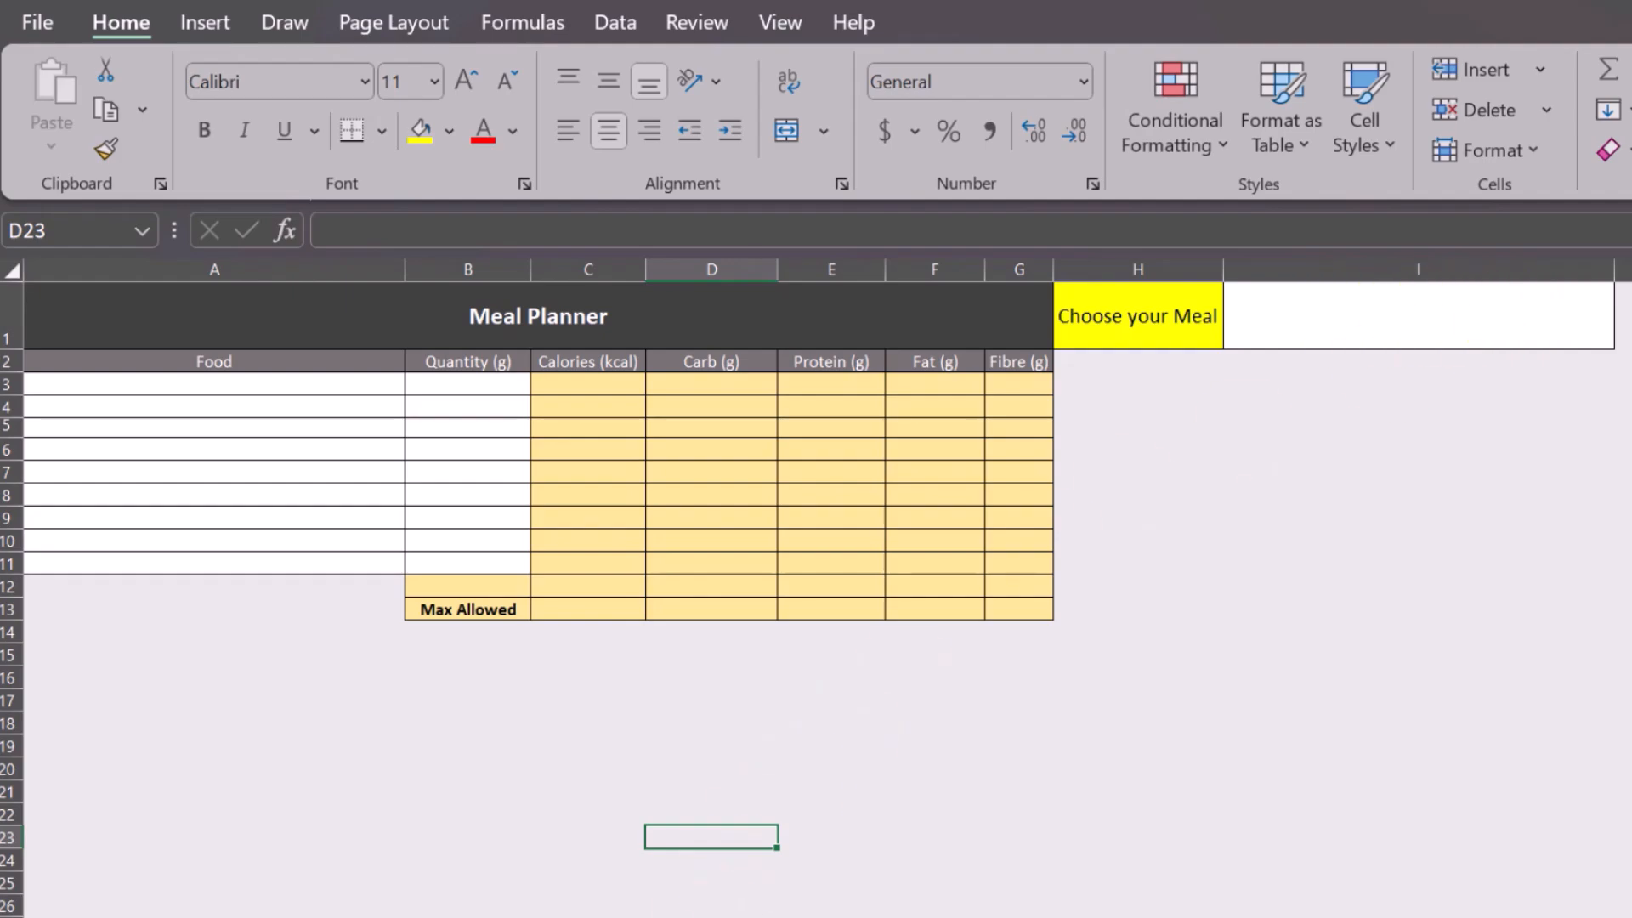
pyautogui.hotkey('ctrl', 'pageup')
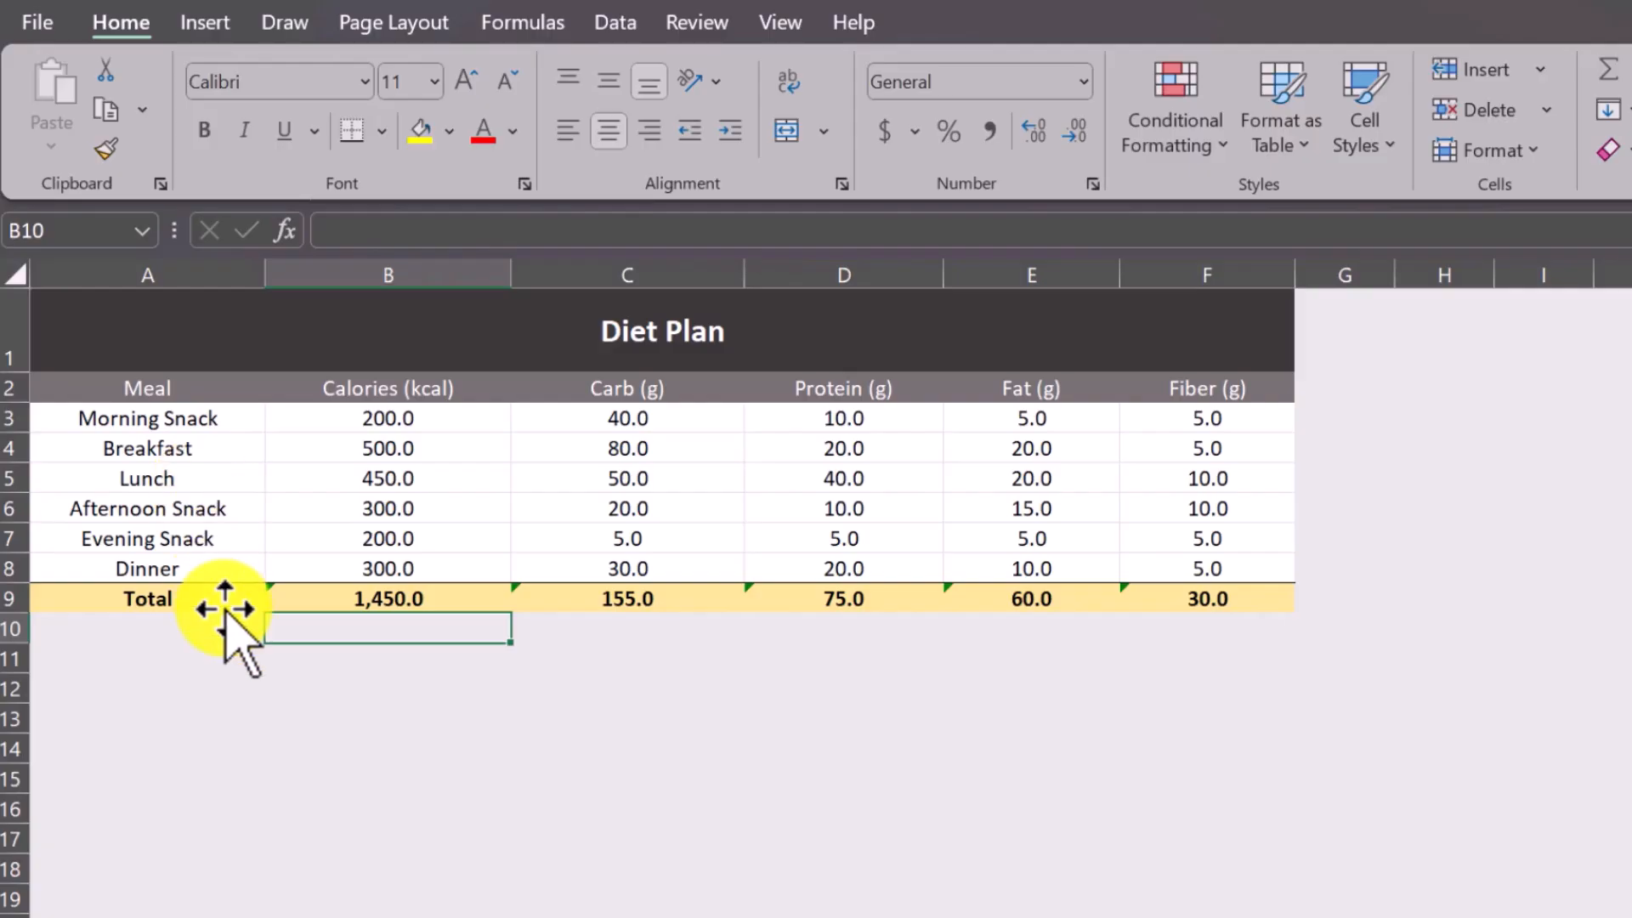
pyautogui.click(170, 421)
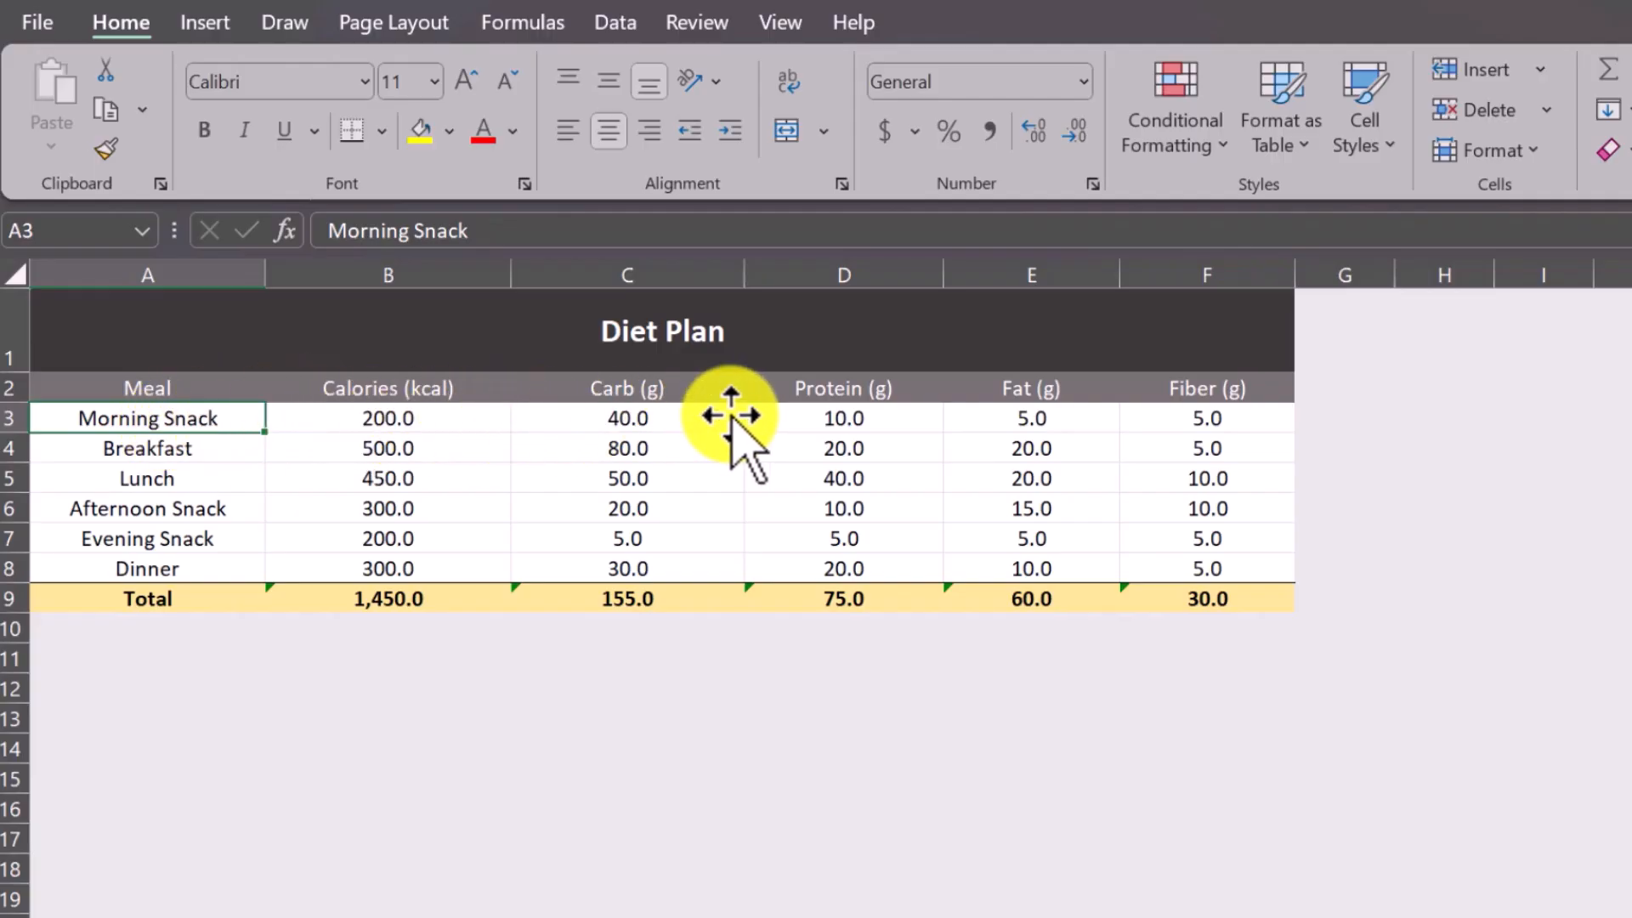
# Set up data validation of type List for cell I1, beside Choose your Meal, on the Meal Planner sheet.
pyautogui.click(297, 917)
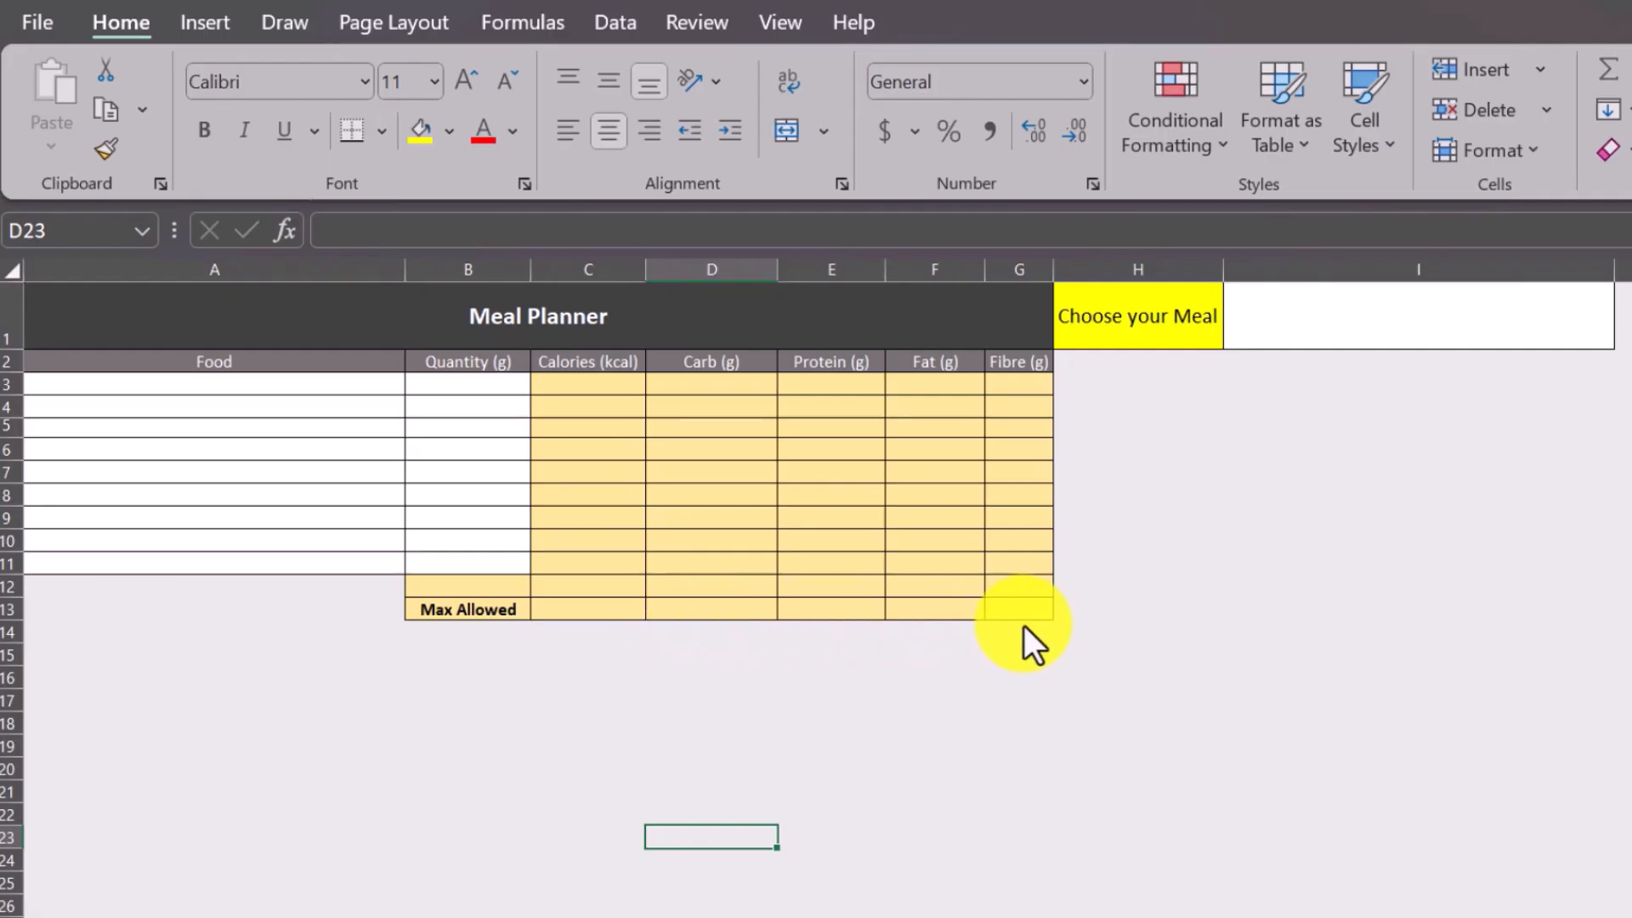
pyautogui.click(1372, 330)
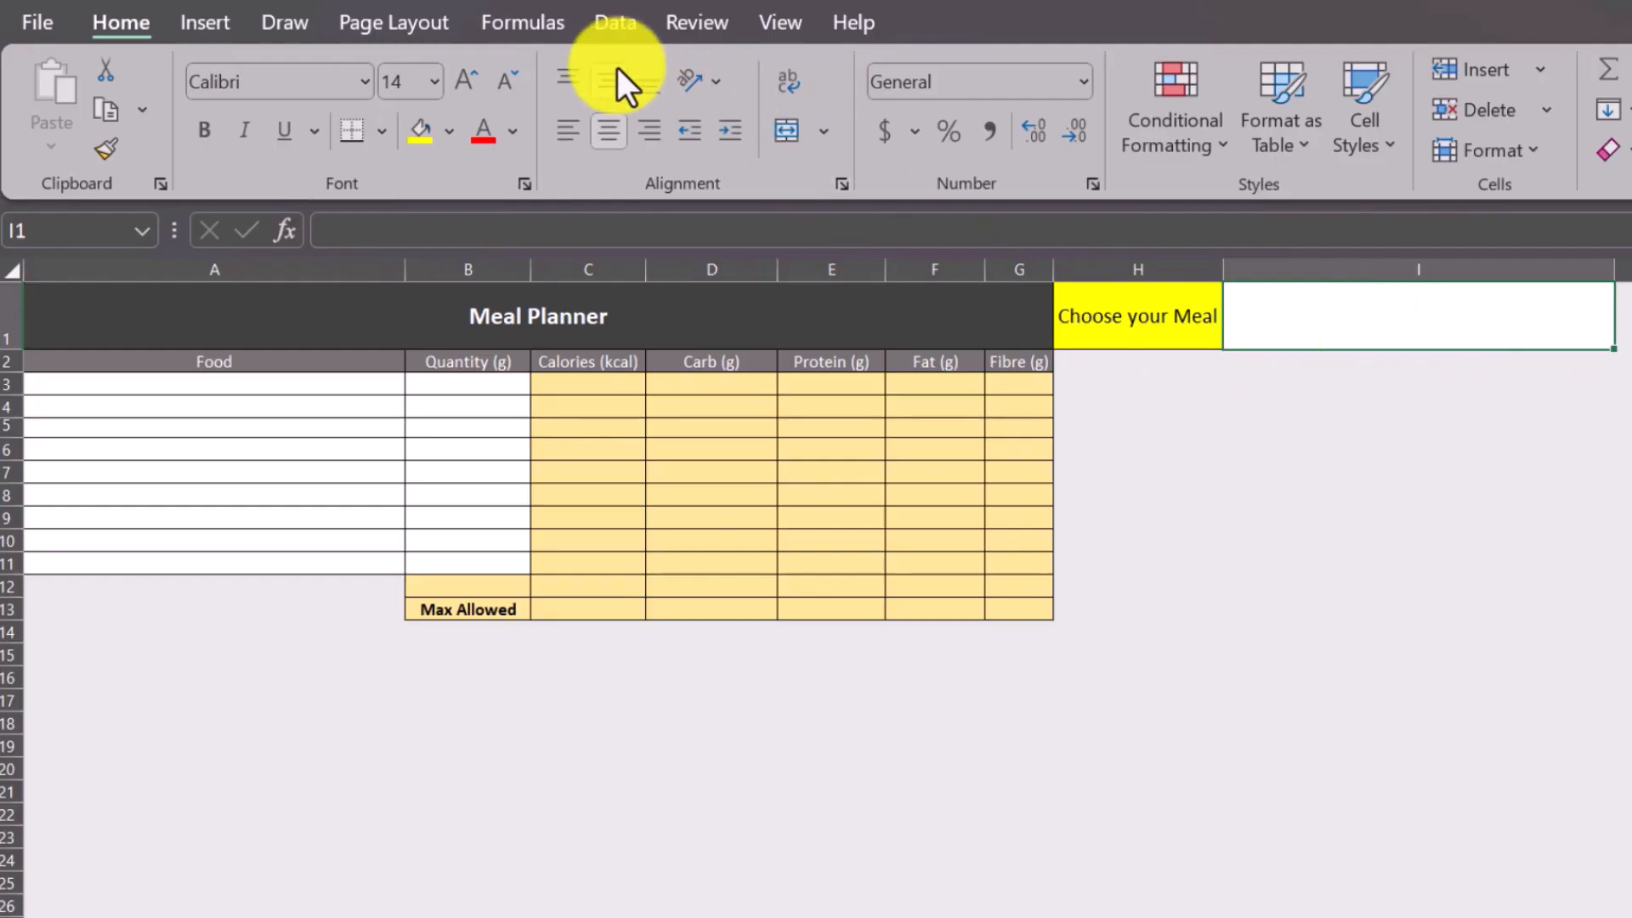
pyautogui.click(597, 26)
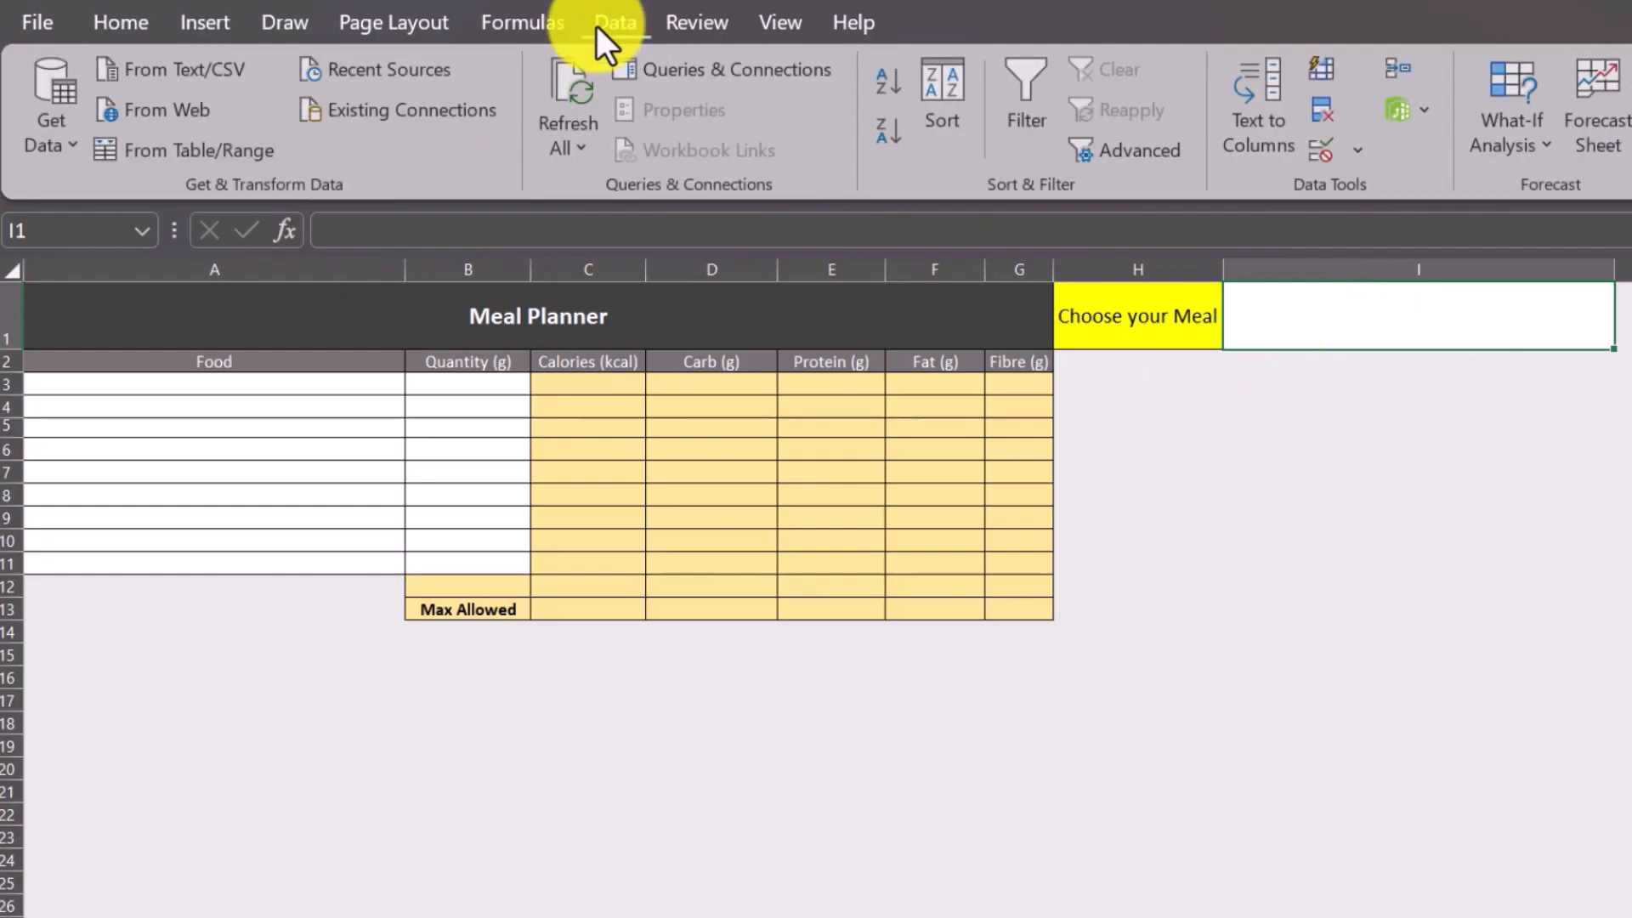
pyautogui.click(1323, 153)
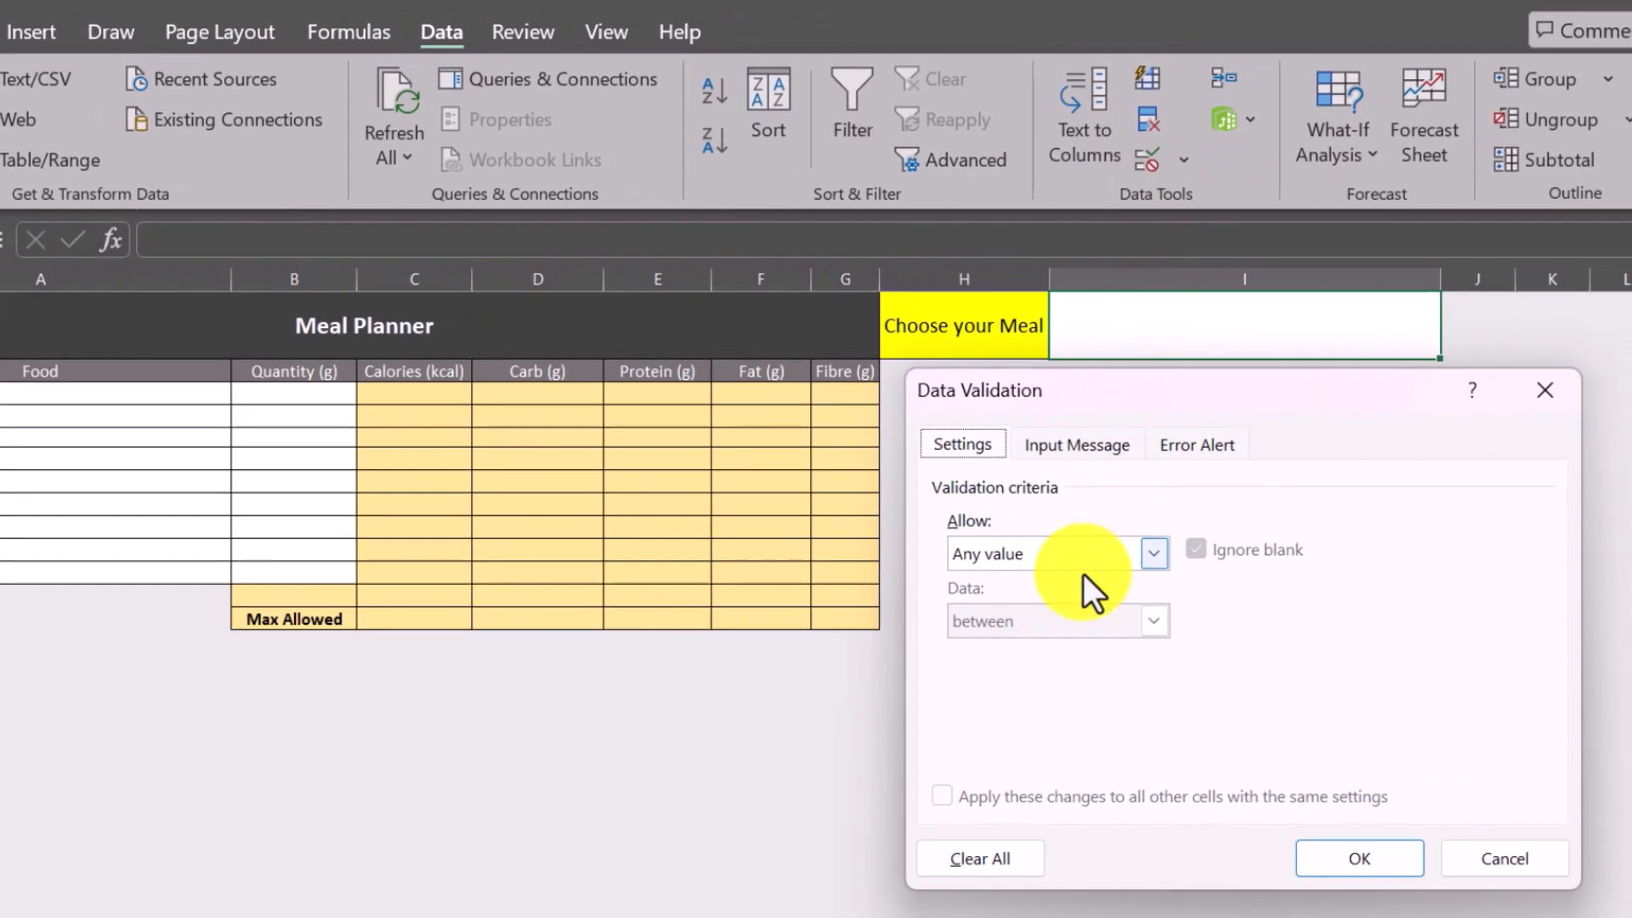
pyautogui.click(1151, 553)
pyautogui.click(981, 649)
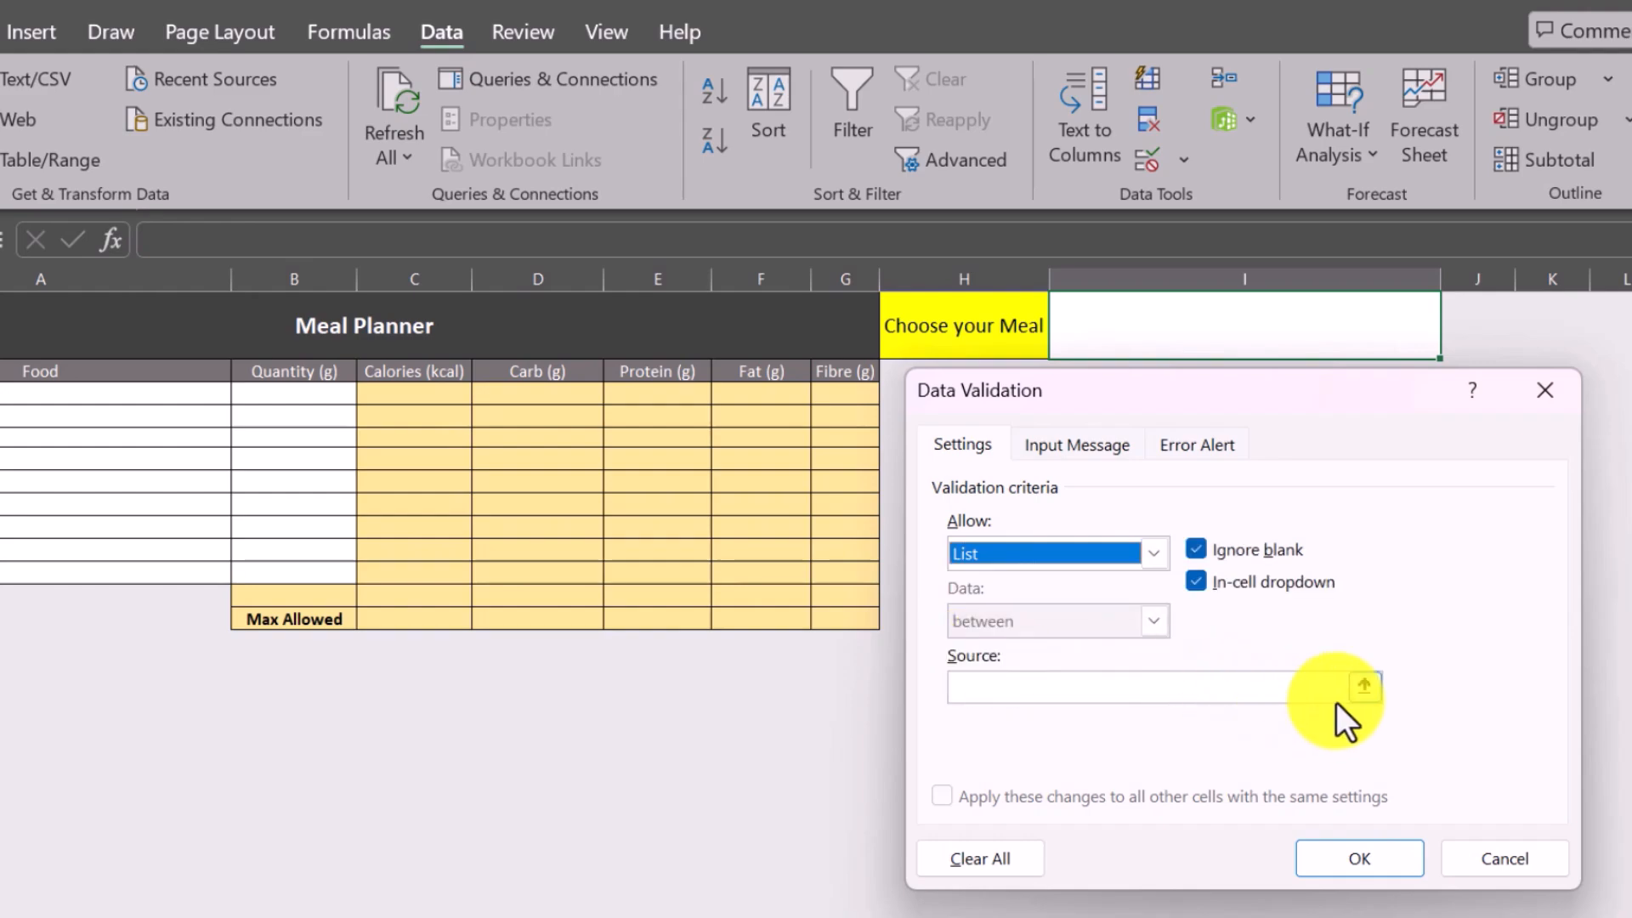
# Use the meal names in Diet!$A$3:$A$8 as the source of the validation list and apply it.
pyautogui.click(1365, 689)
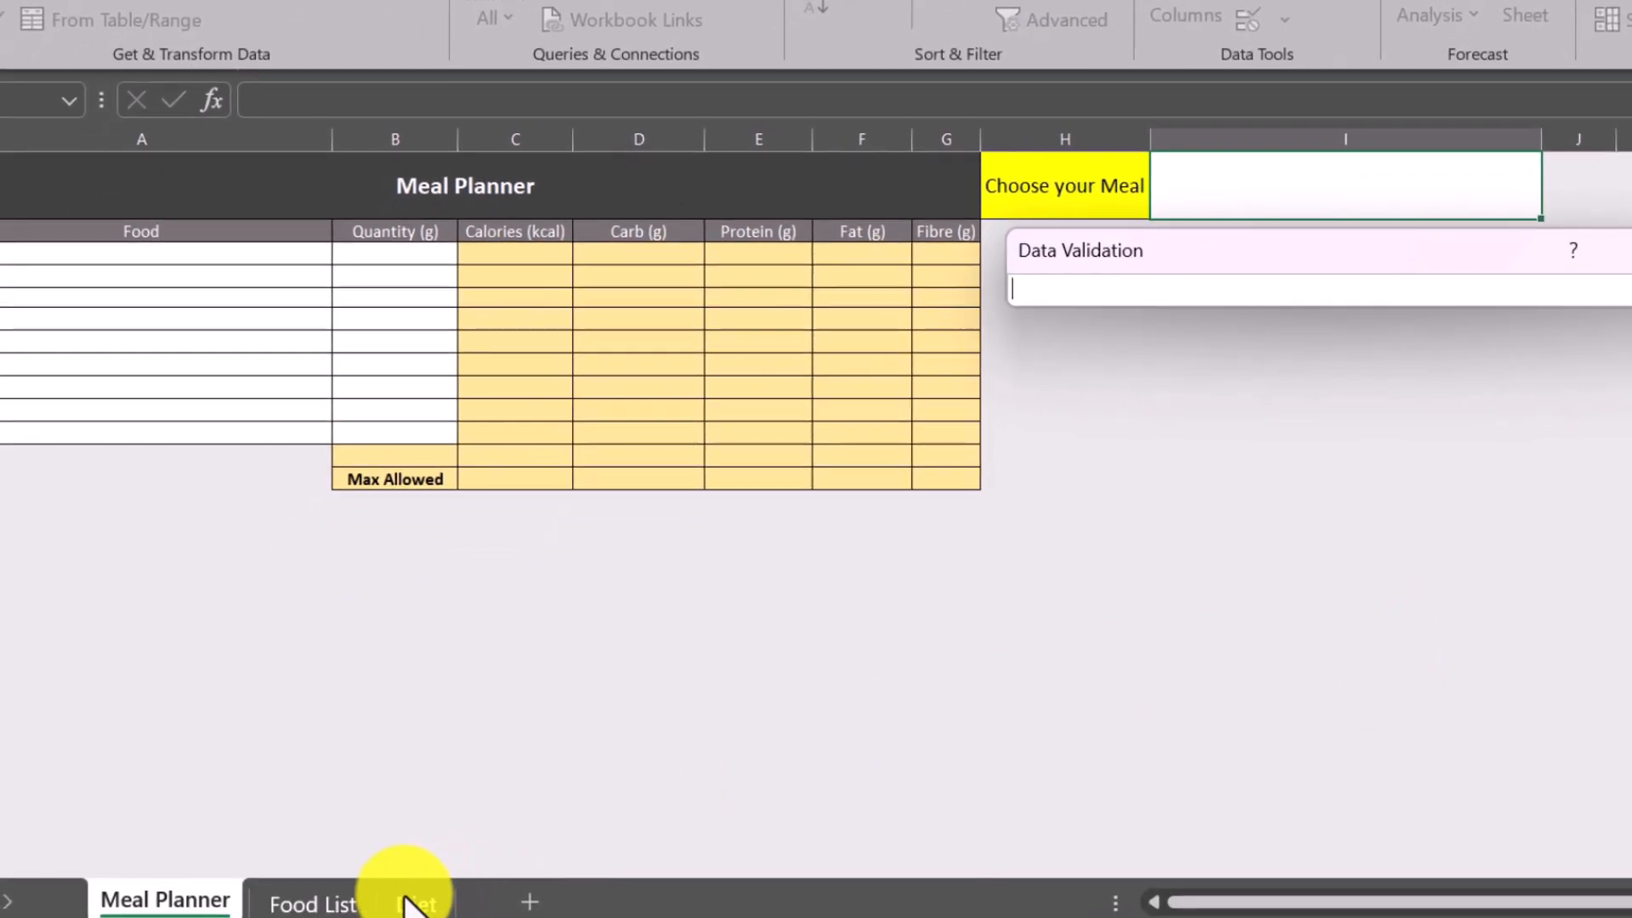
pyautogui.click(399, 904)
pyautogui.click(97, 289)
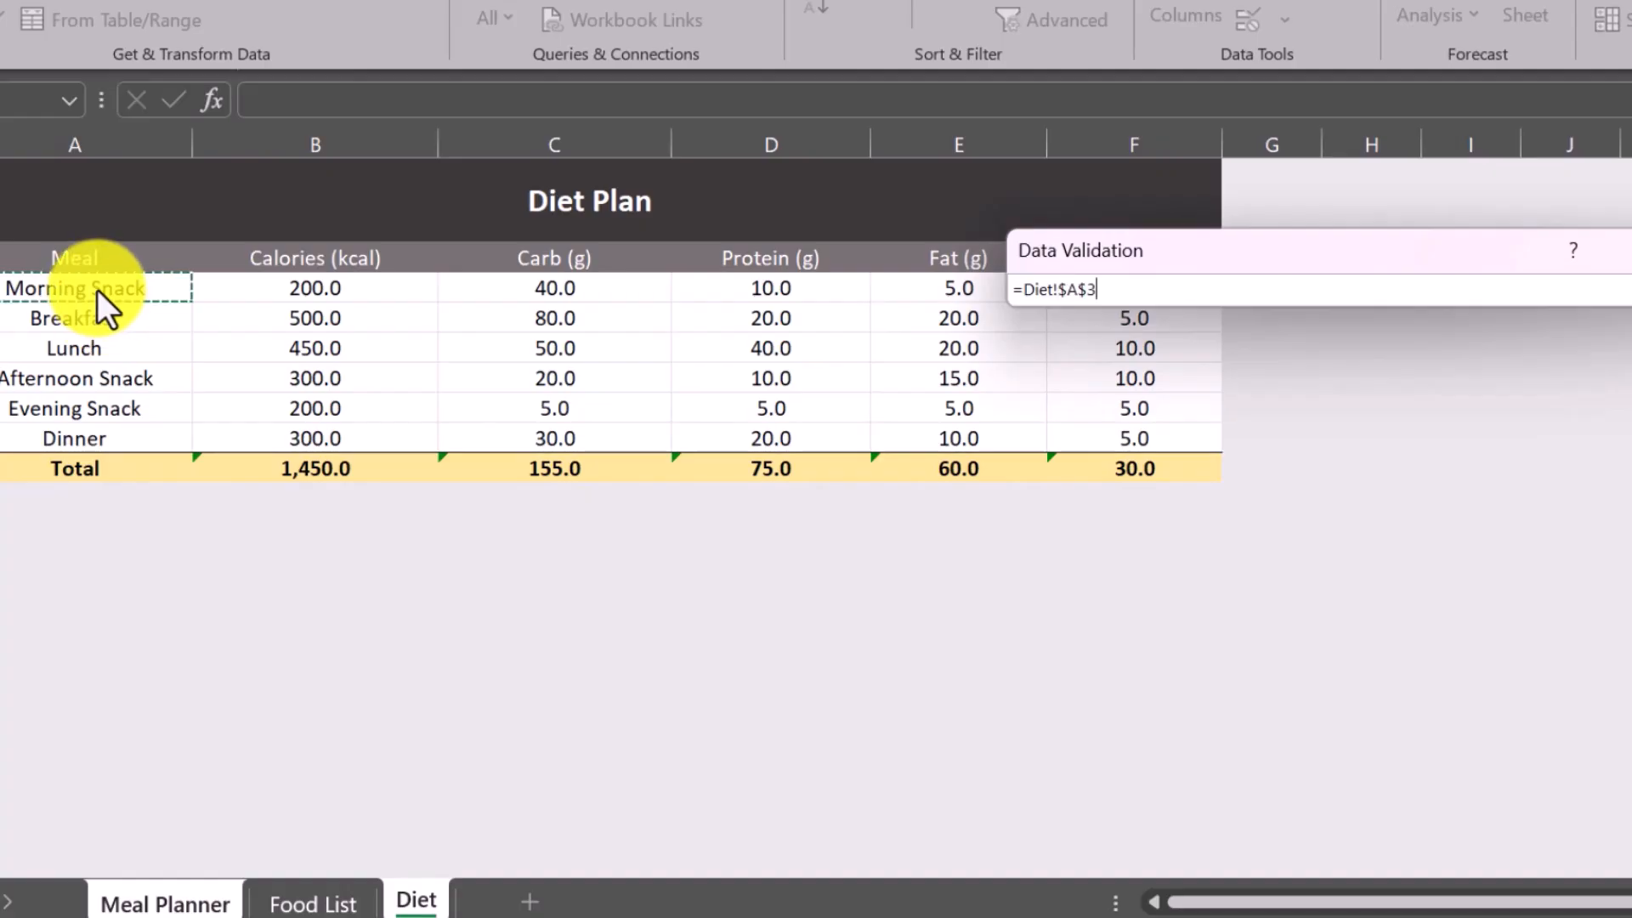
pyautogui.hotkey('shift', 'Down')
pyautogui.hotkey('shift', 'Down')
pyautogui.hotkey('shift', 'Down')
pyautogui.hotkey('shift', 'Down')
pyautogui.hotkey('shift', 'Down')
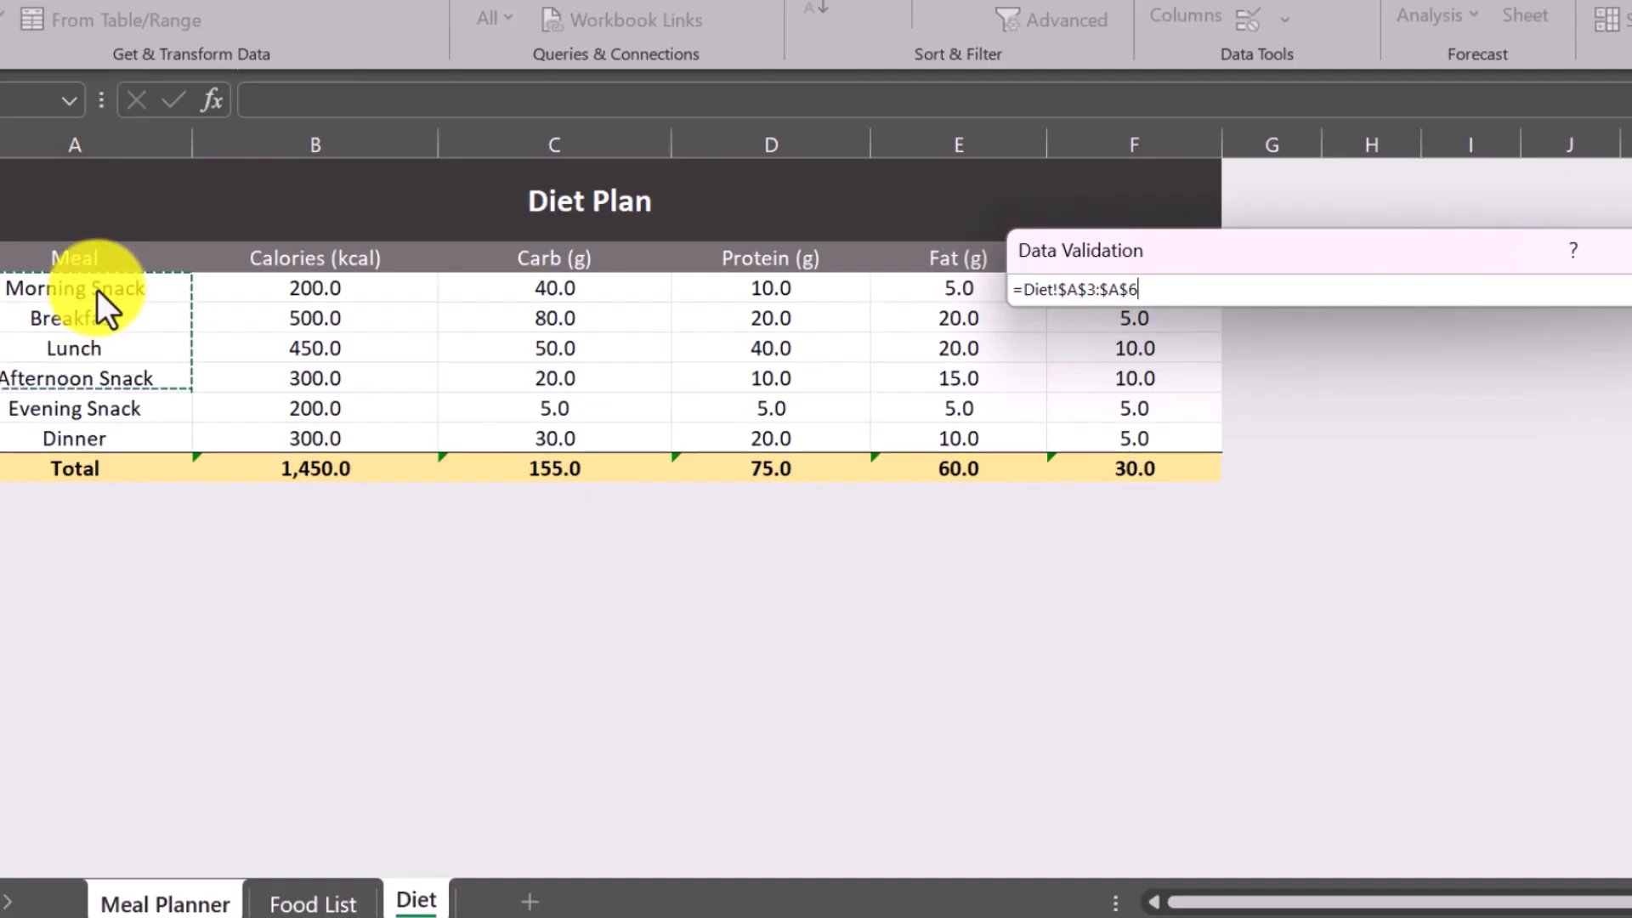
pyautogui.press('Return')
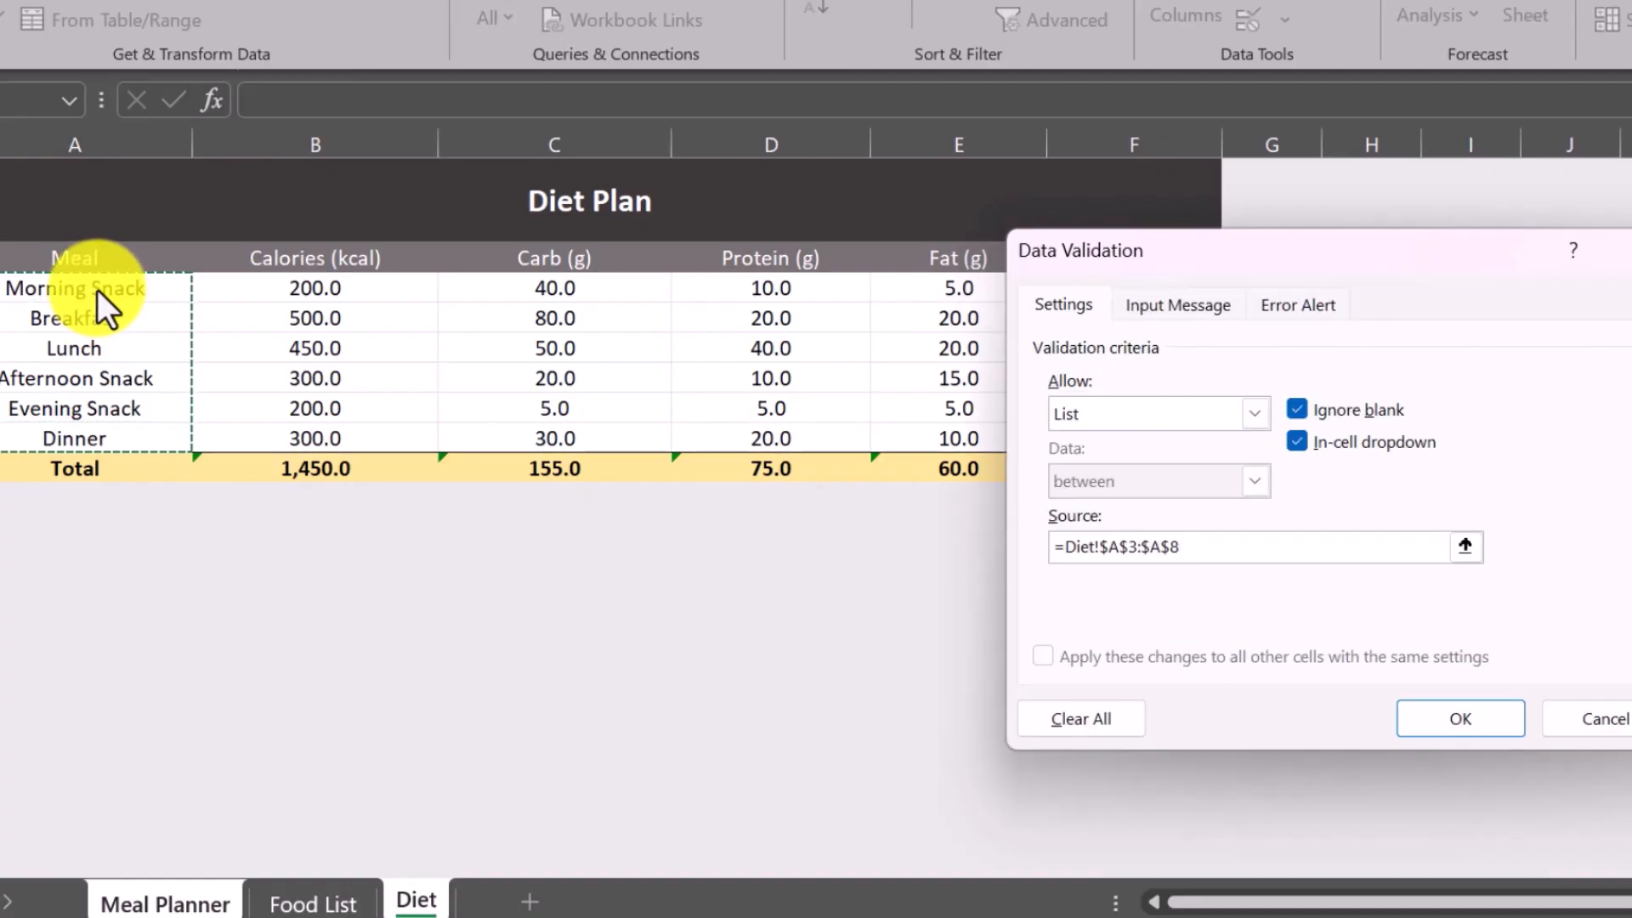
pyautogui.click(1455, 728)
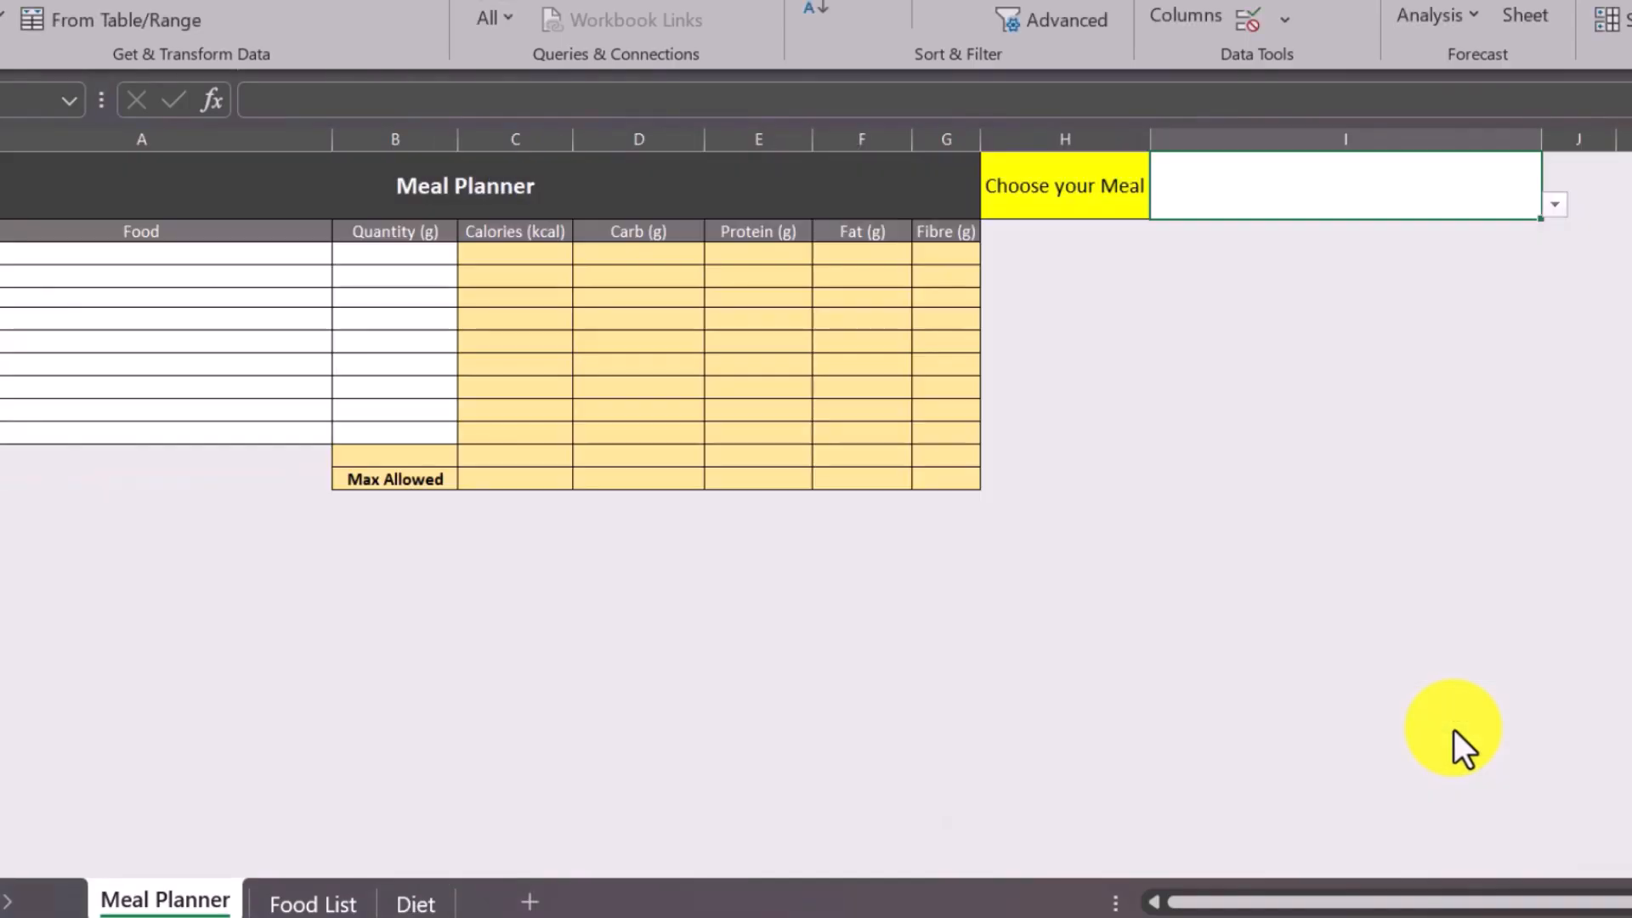
# Choose Lunch from the new meal dropdown in cell I1.
pyautogui.click(1555, 206)
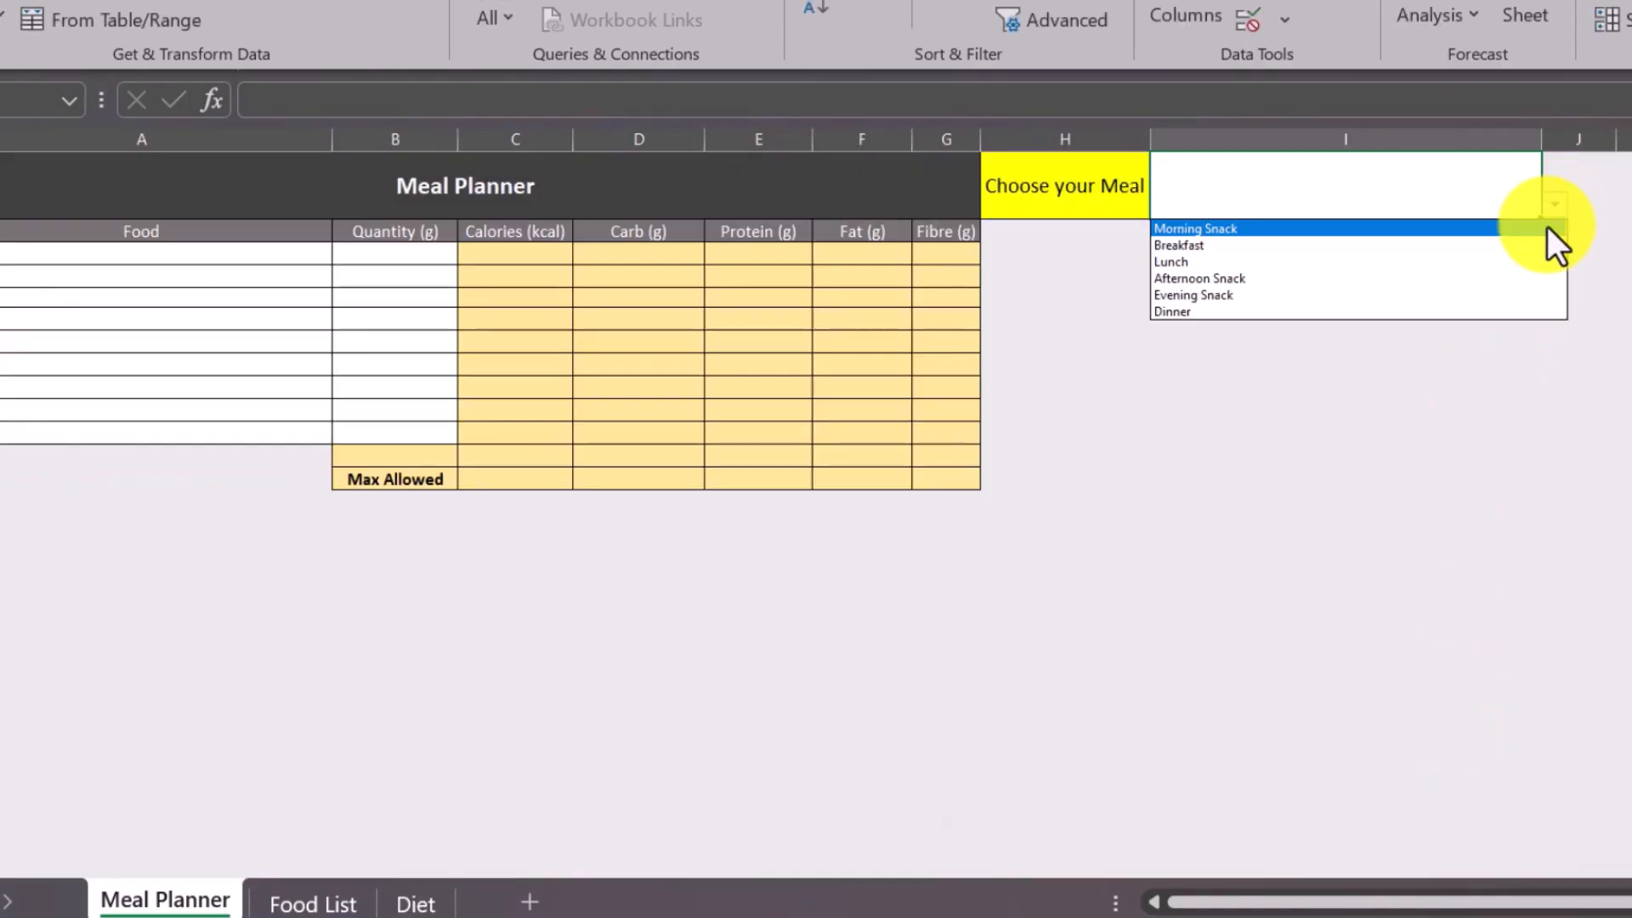
pyautogui.click(1231, 262)
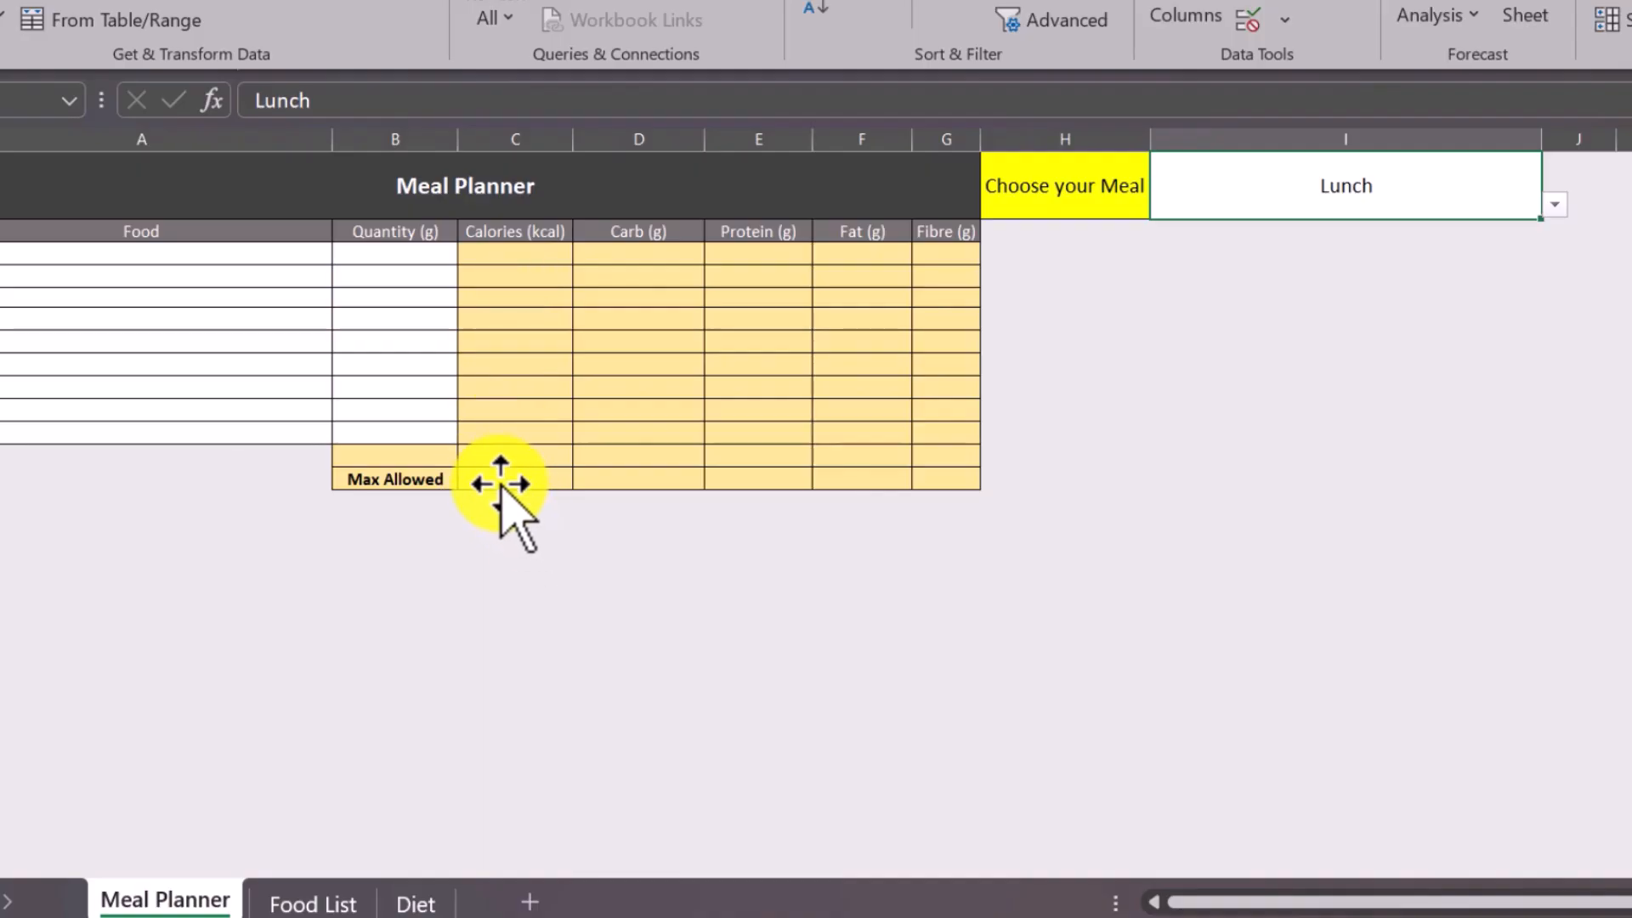
pyautogui.click(302, 479)
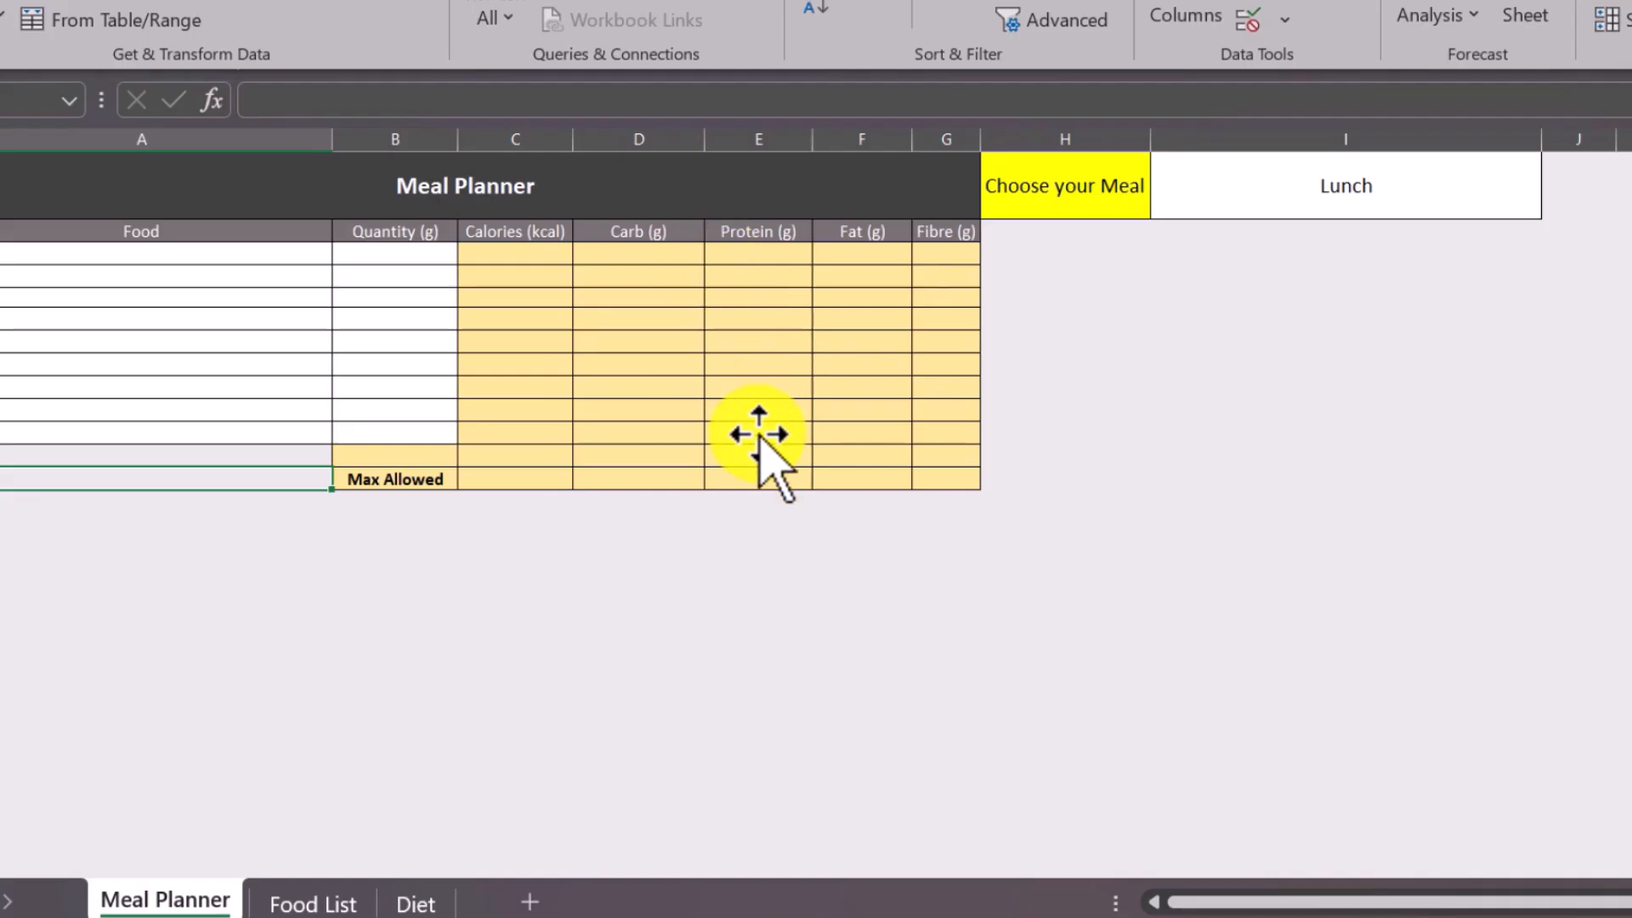
pyautogui.click(968, 481)
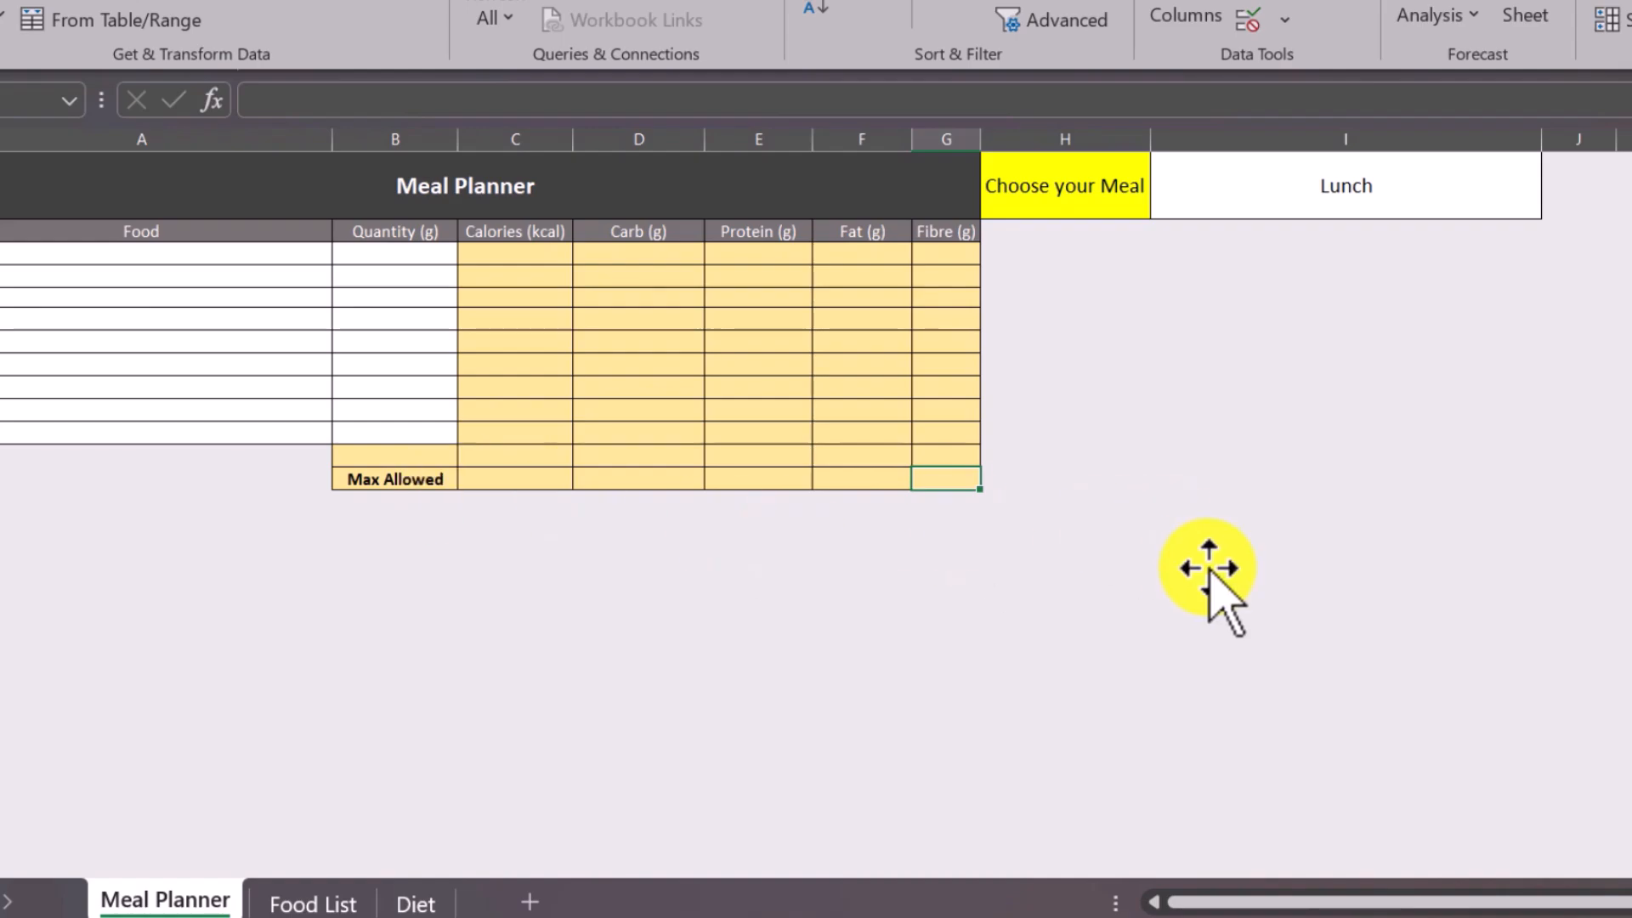
# Start a VLOOKUP formula in the Max Allowed cell for calories (C13) and bring up its function arguments.
pyautogui.click(496, 479)
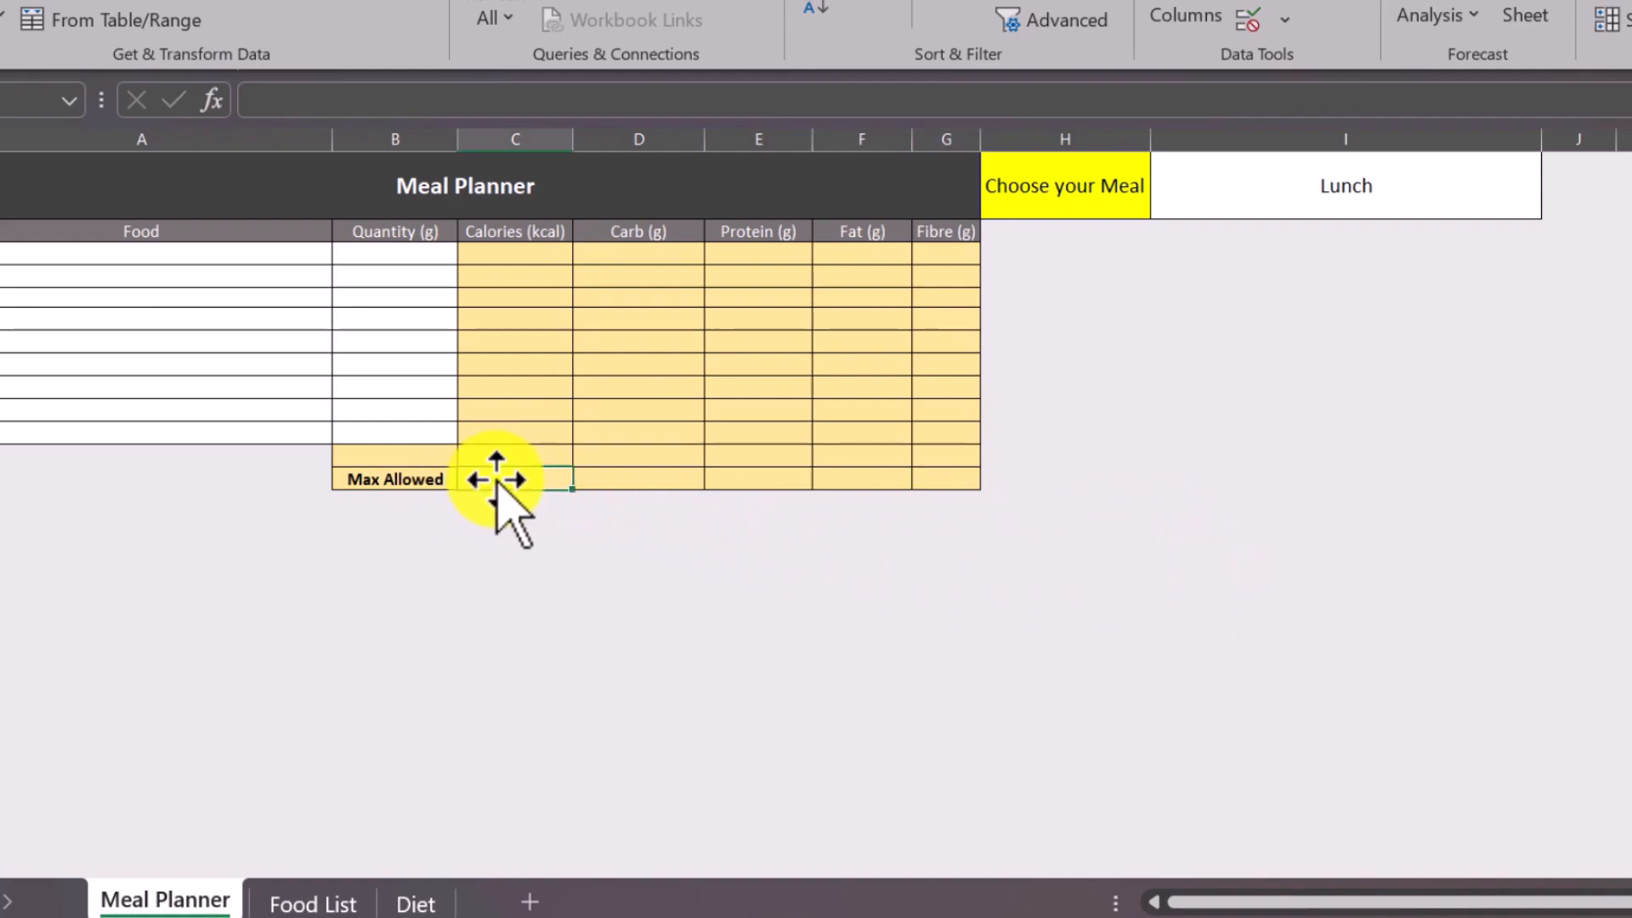
pyautogui.click(290, 100)
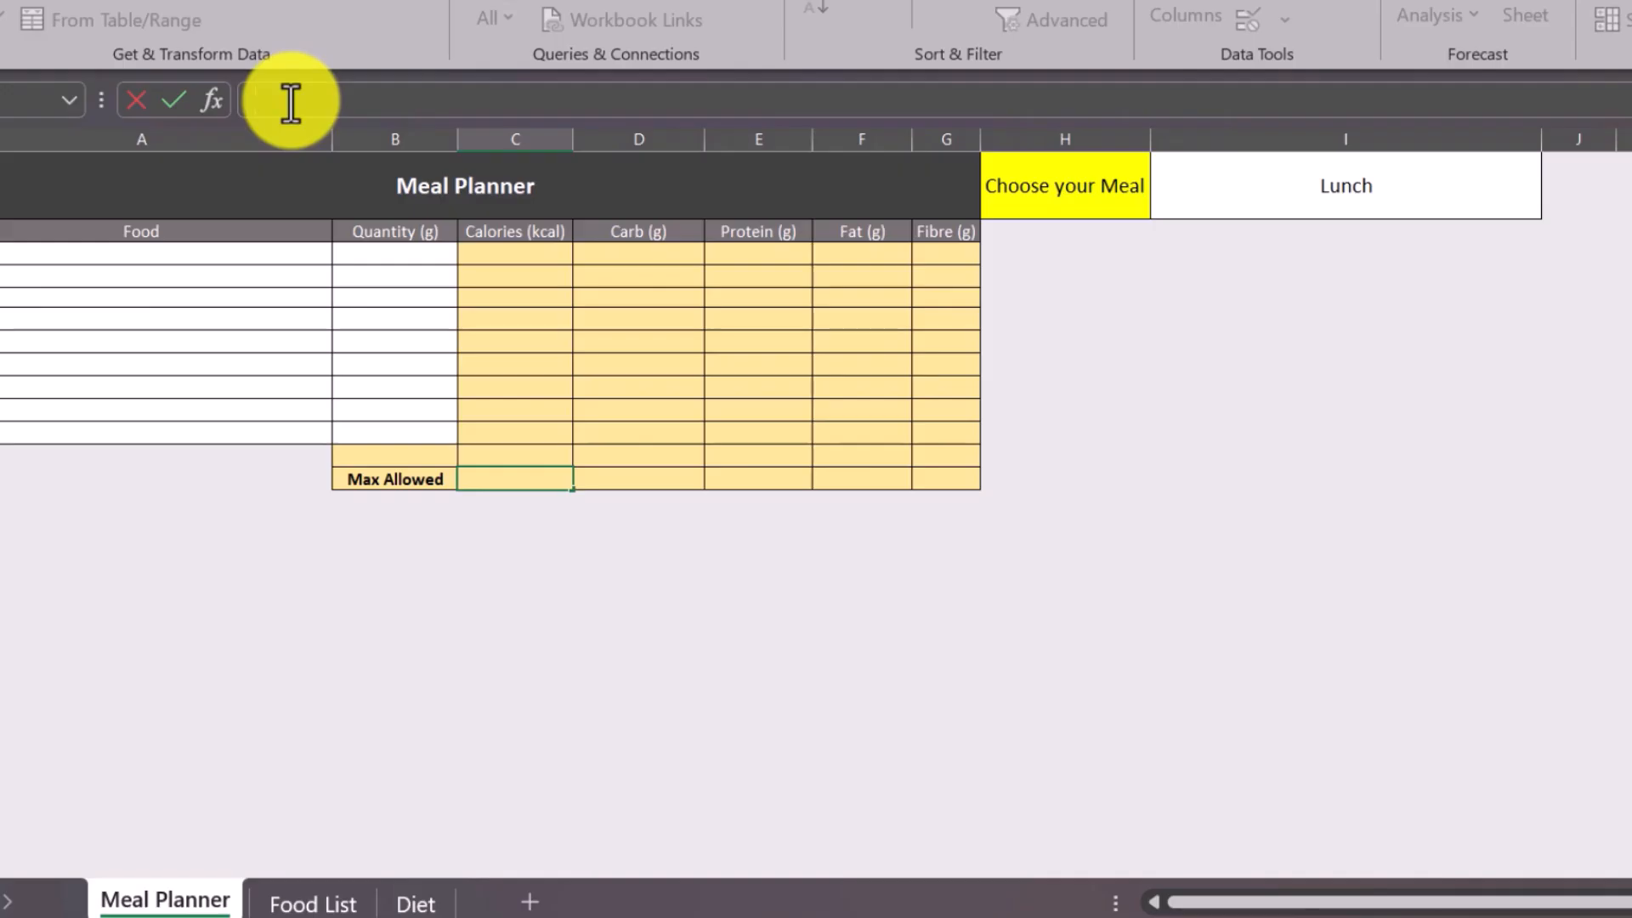
pyautogui.write('=vloo')
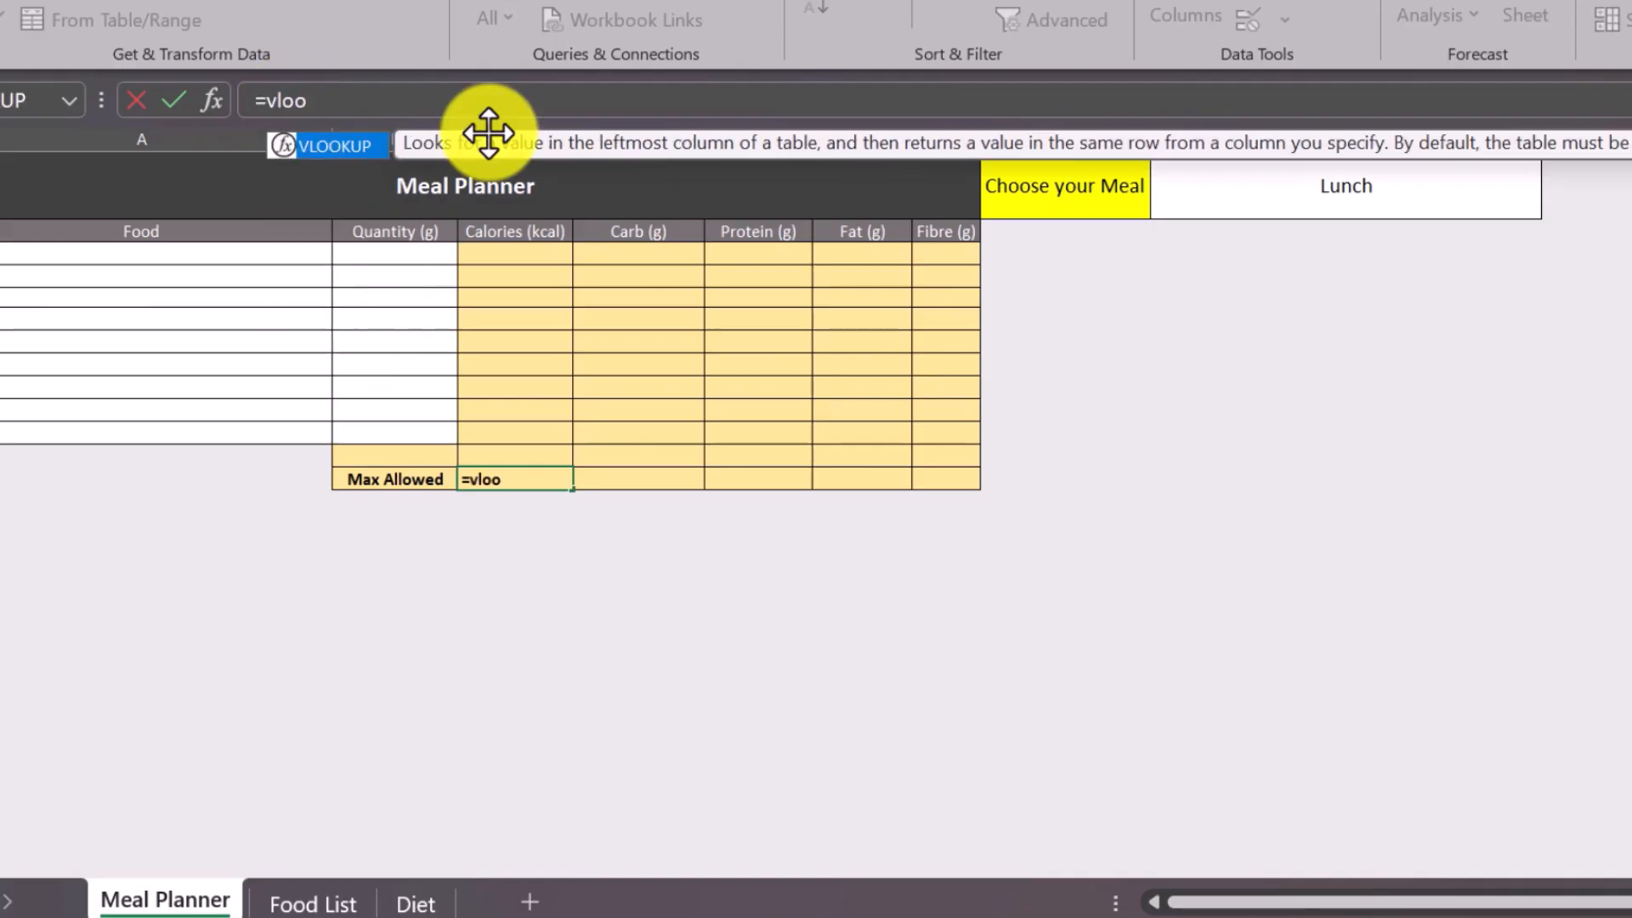
pyautogui.doubleClick(335, 148)
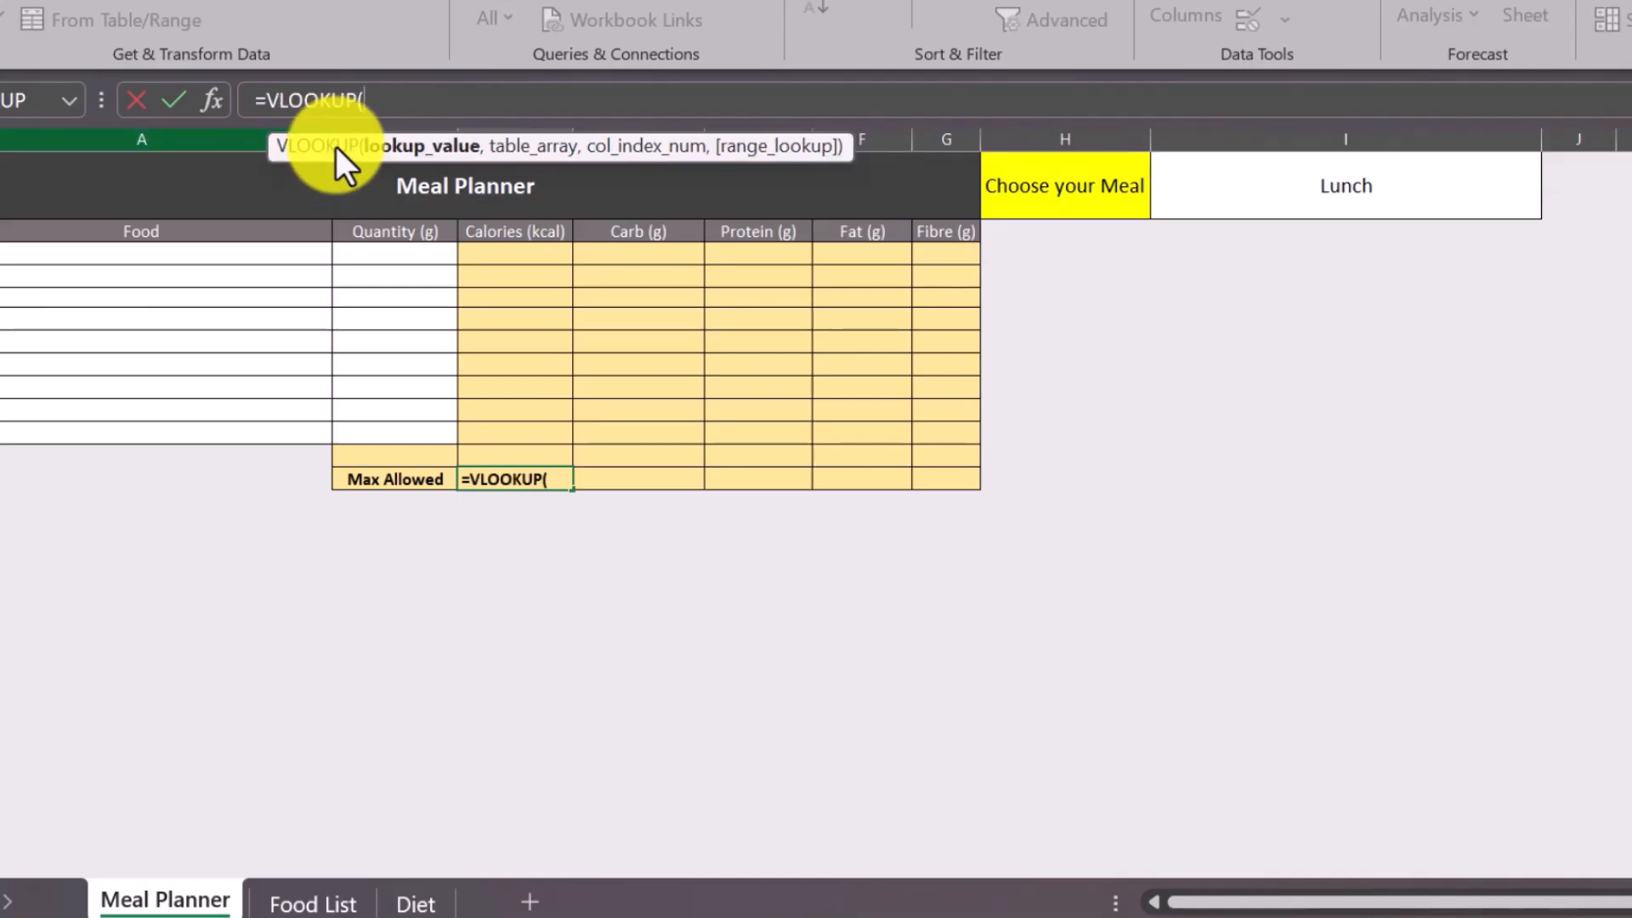
pyautogui.click(207, 98)
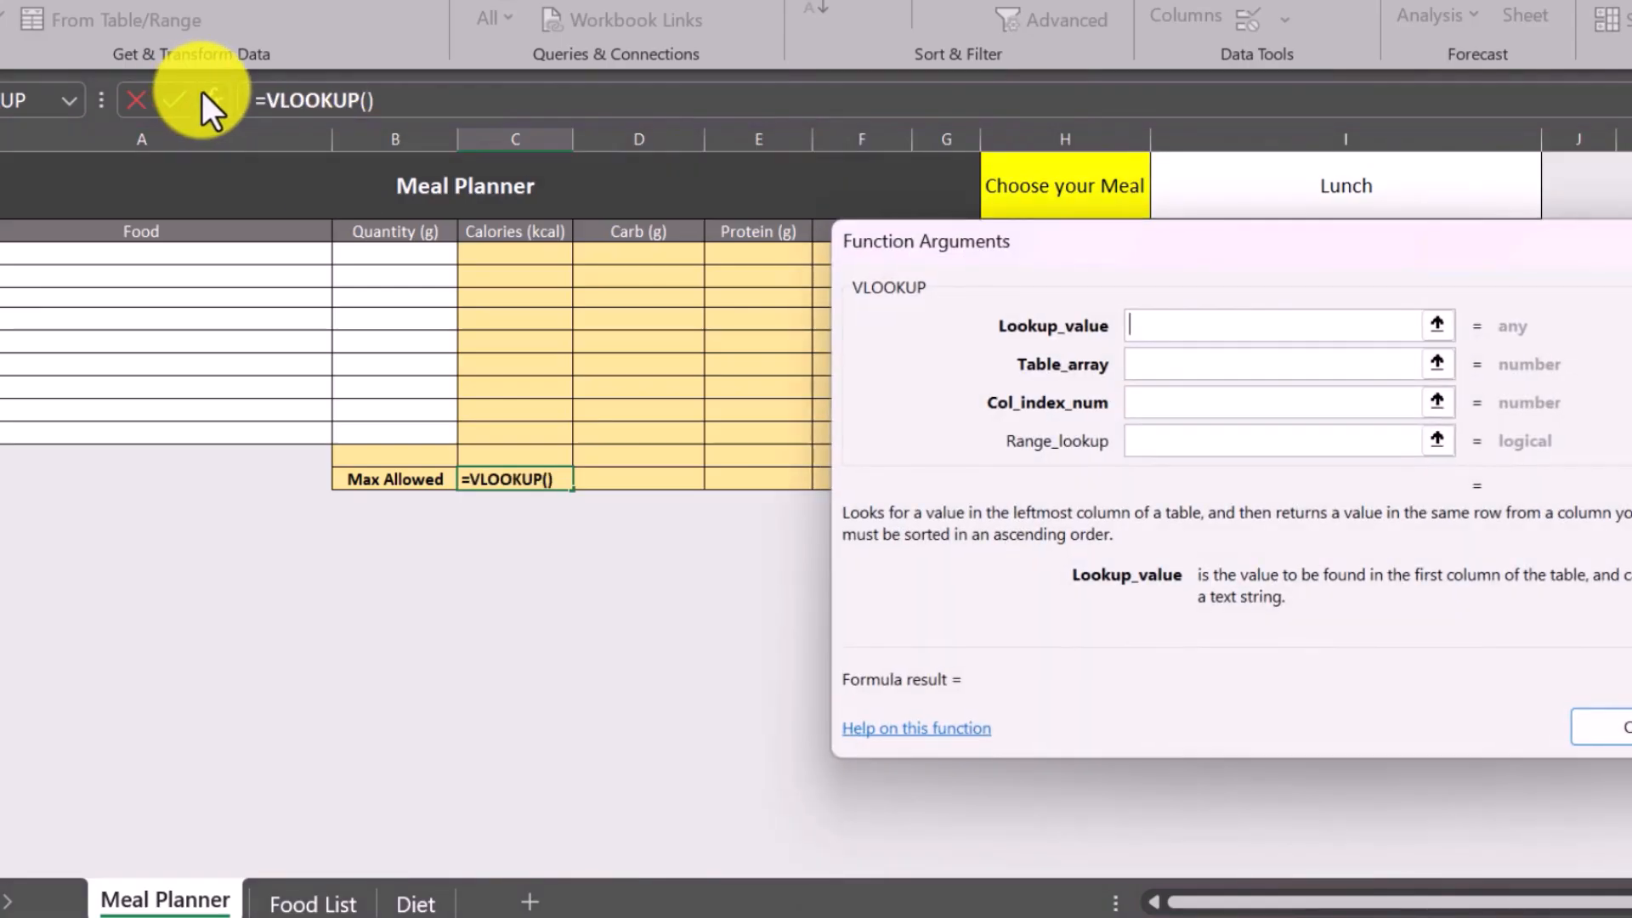
pyautogui.moveTo(1155, 247); pyautogui.dragTo(701, 243)
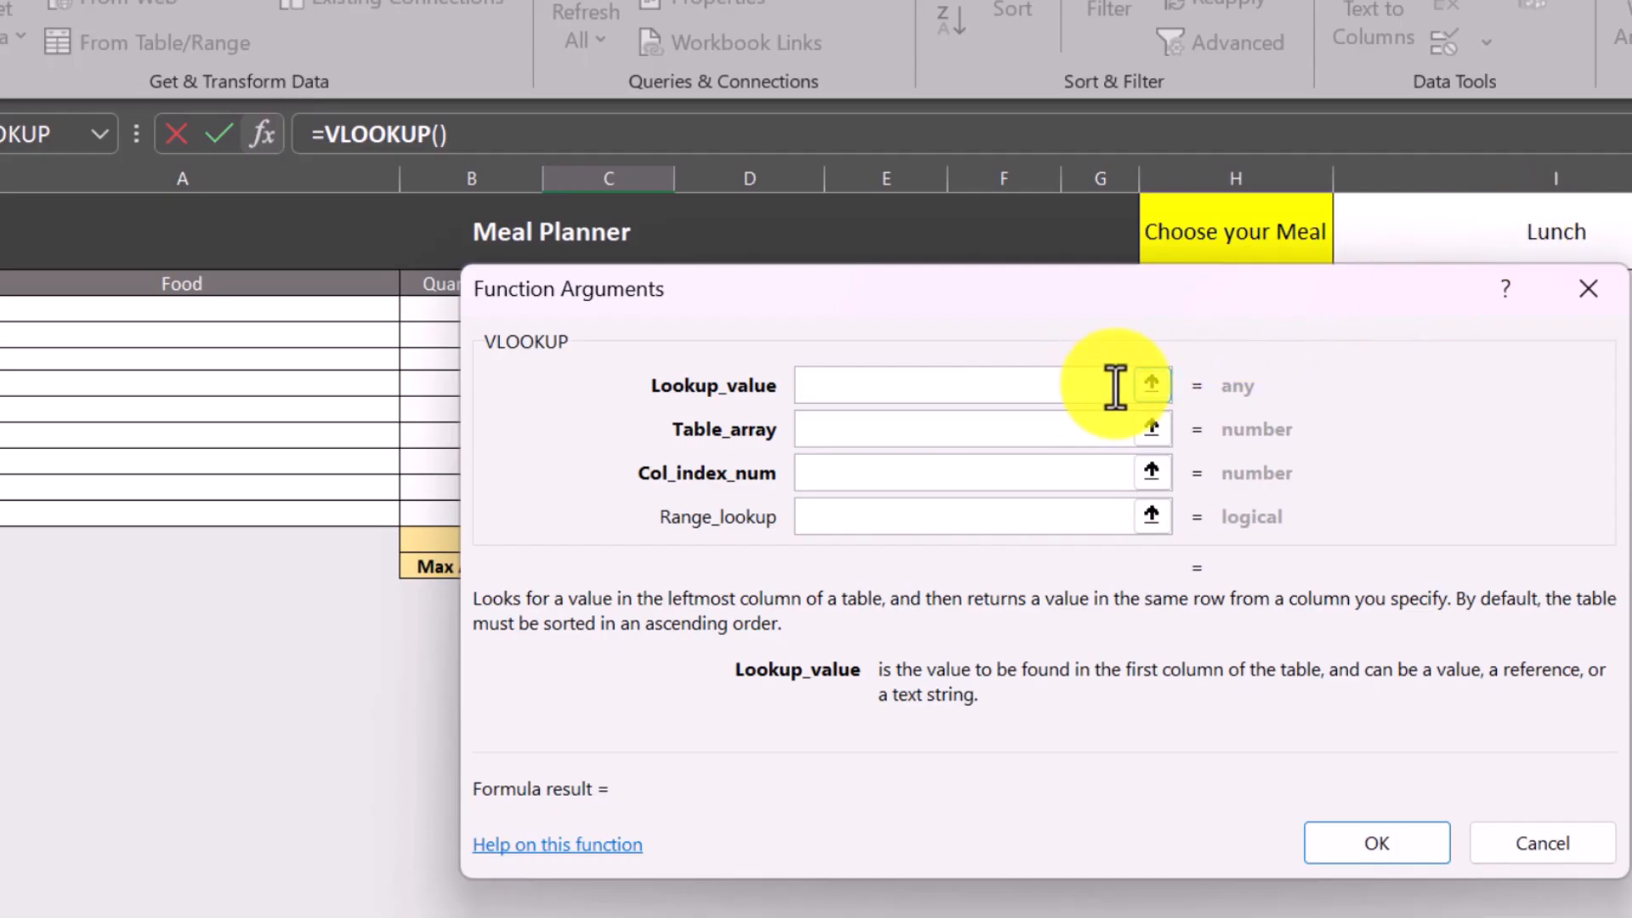
# Set the VLOOKUP's lookup value to the chosen meal in cell I1.
pyautogui.click(1151, 383)
pyautogui.click(1507, 242)
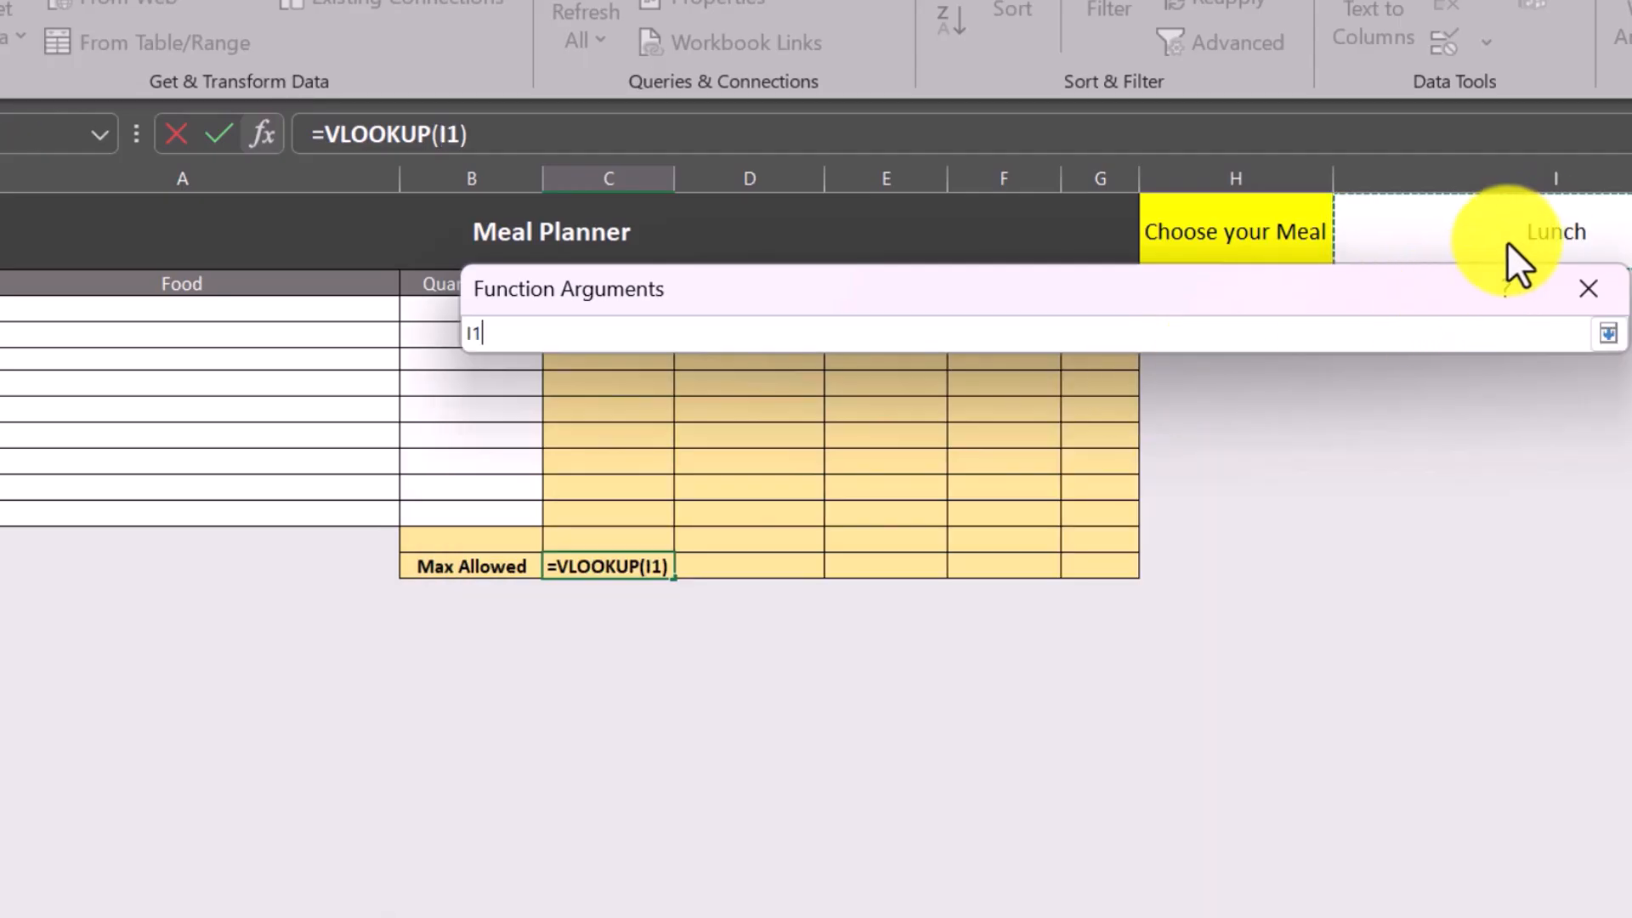
pyautogui.press('Return')
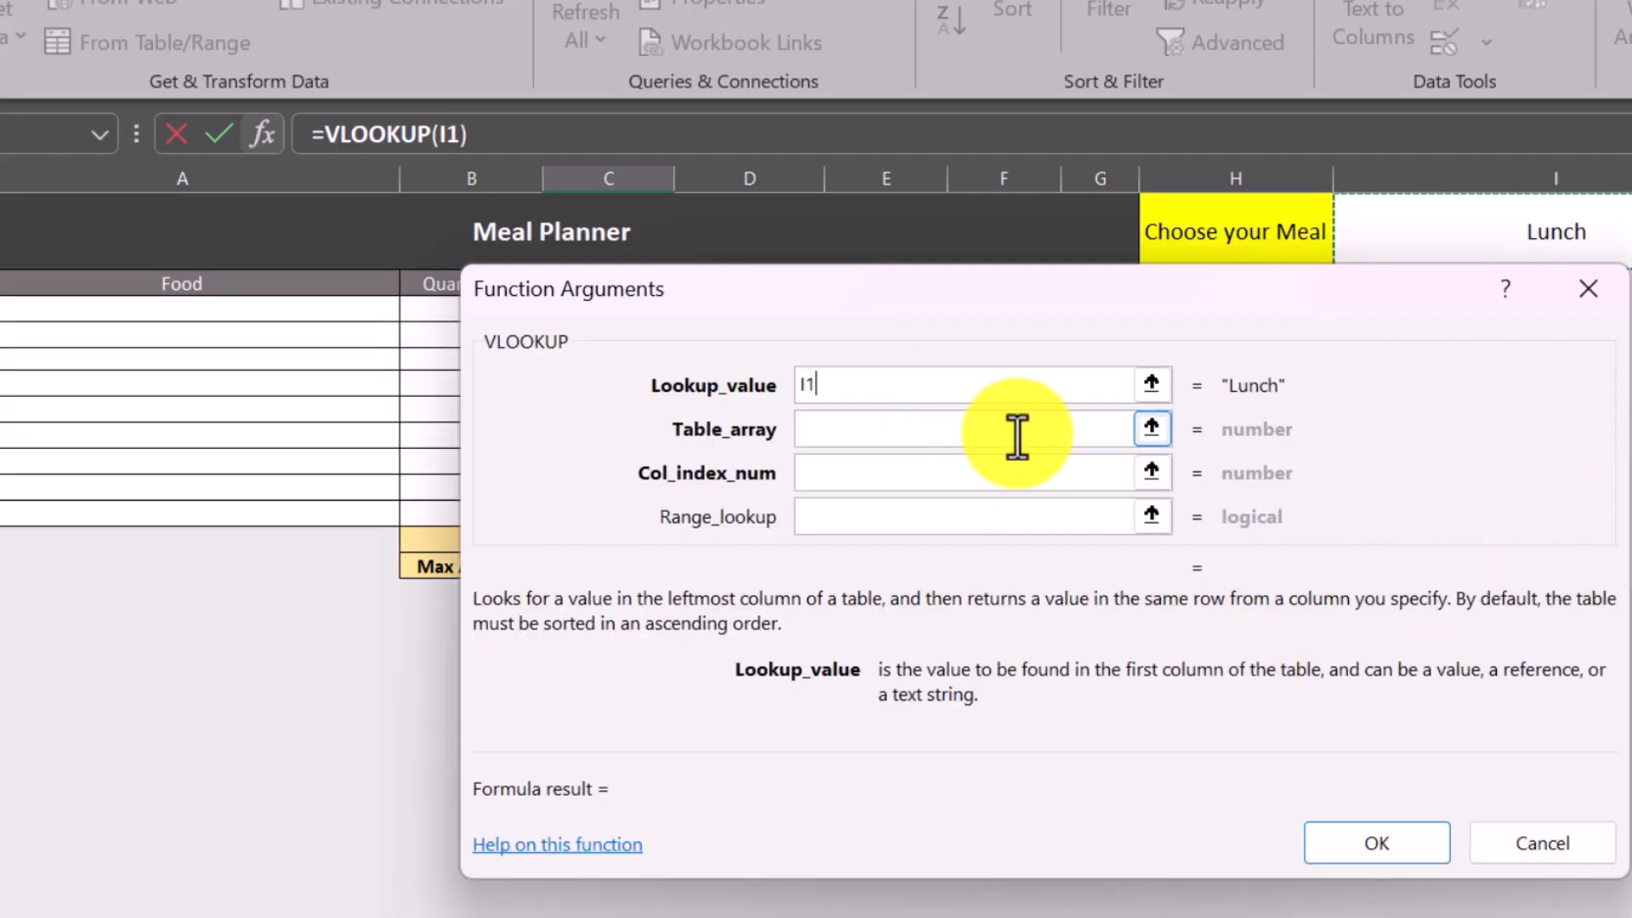
# Set the VLOOKUP's table array to the meal rows and nutrient columns of the diet plan, Diet!A3:F8.
pyautogui.click(1156, 432)
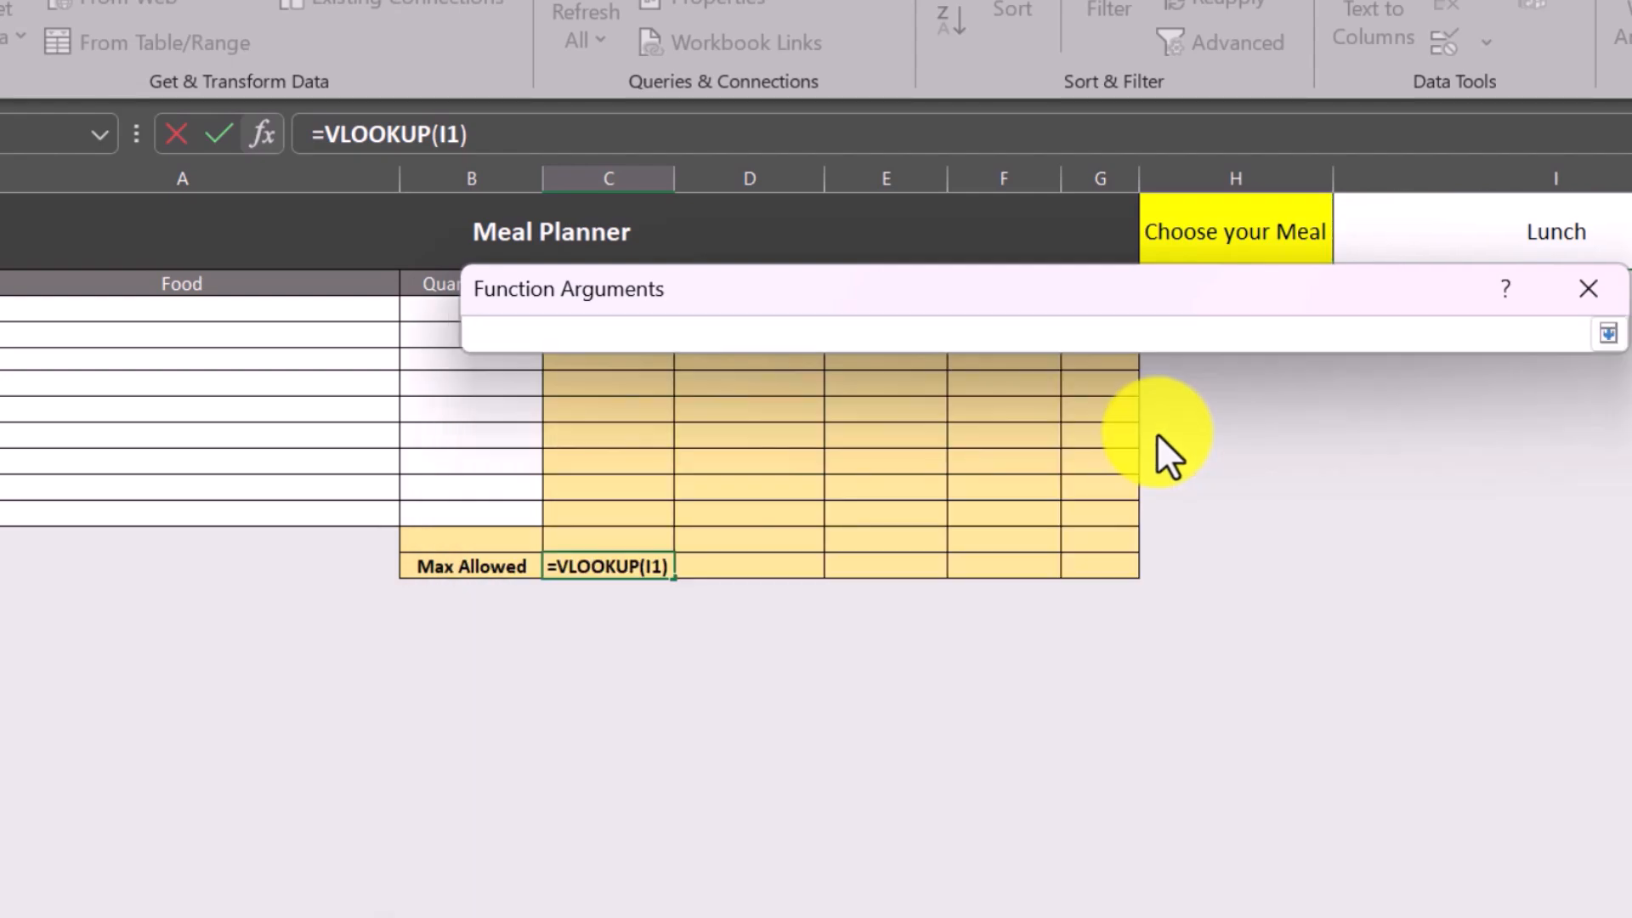
pyautogui.hotkey('ctrl', 'pagedown')
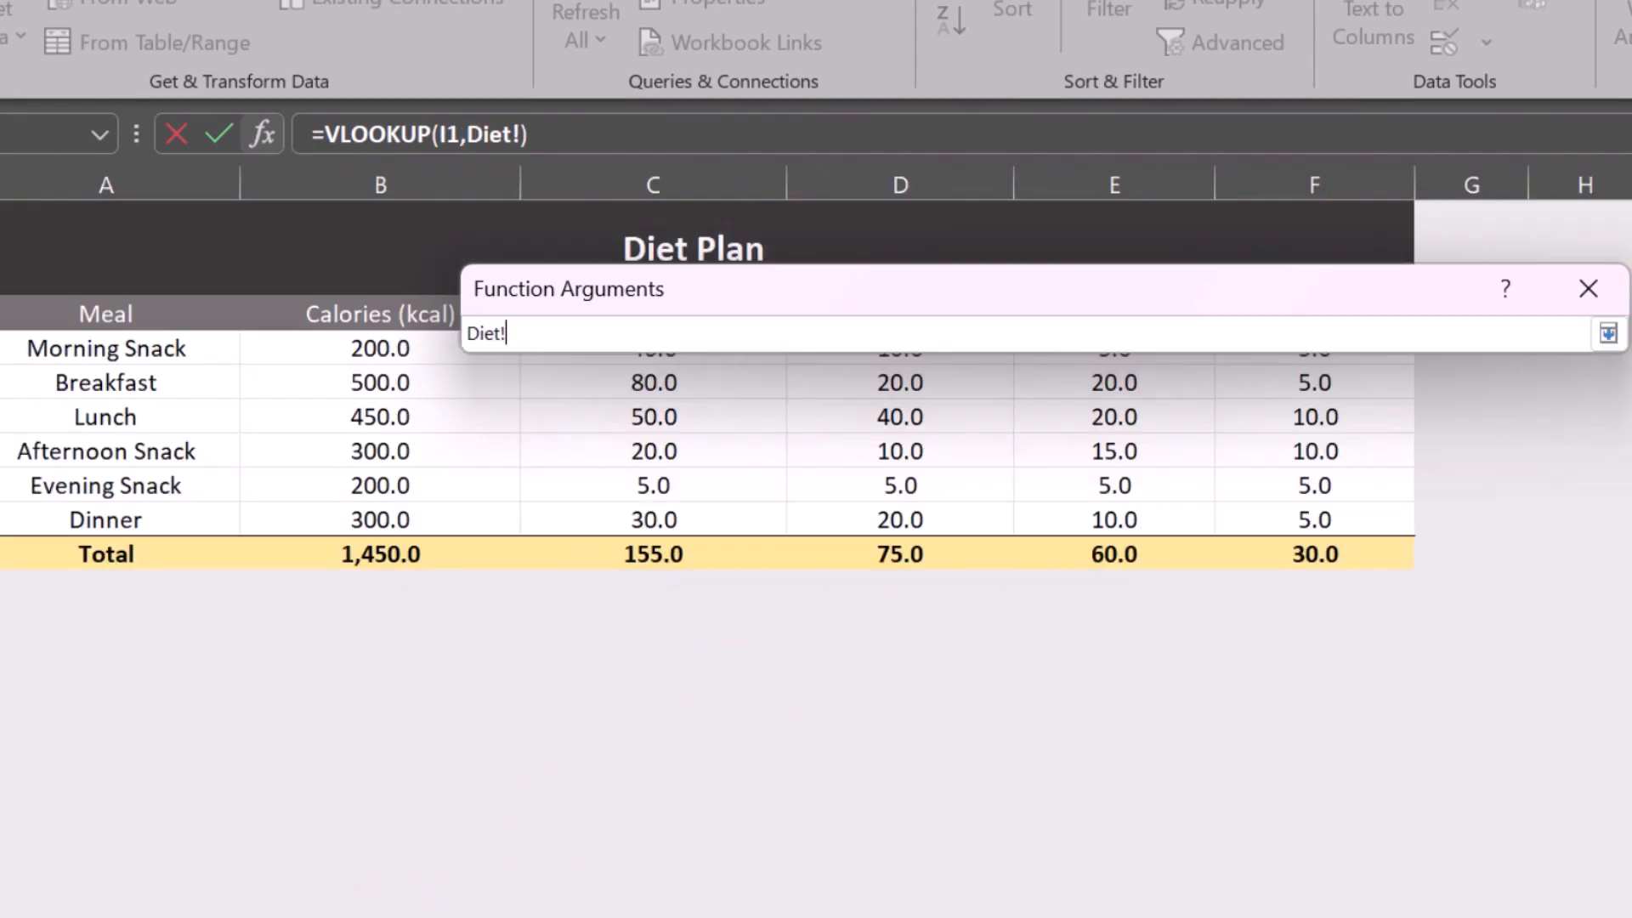
pyautogui.click(70, 360)
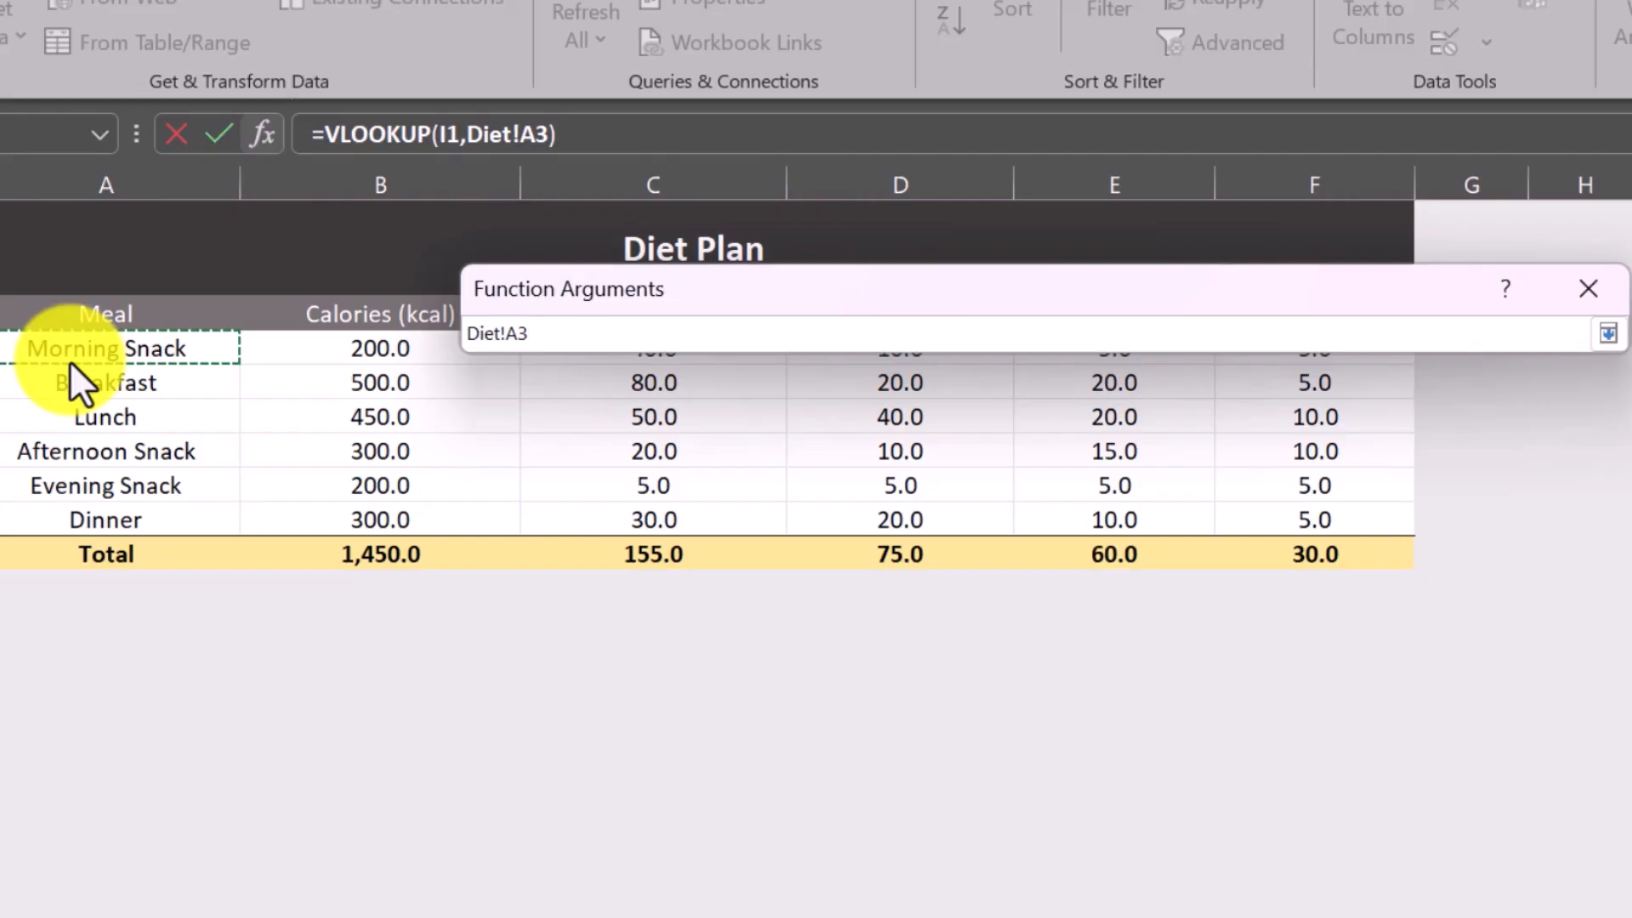
pyautogui.hotkey('shift', 'Right')
pyautogui.hotkey('shift', 'Right')
pyautogui.hotkey('shift', 'Right')
pyautogui.hotkey('shift', 'Right')
pyautogui.hotkey('shift', 'Right')
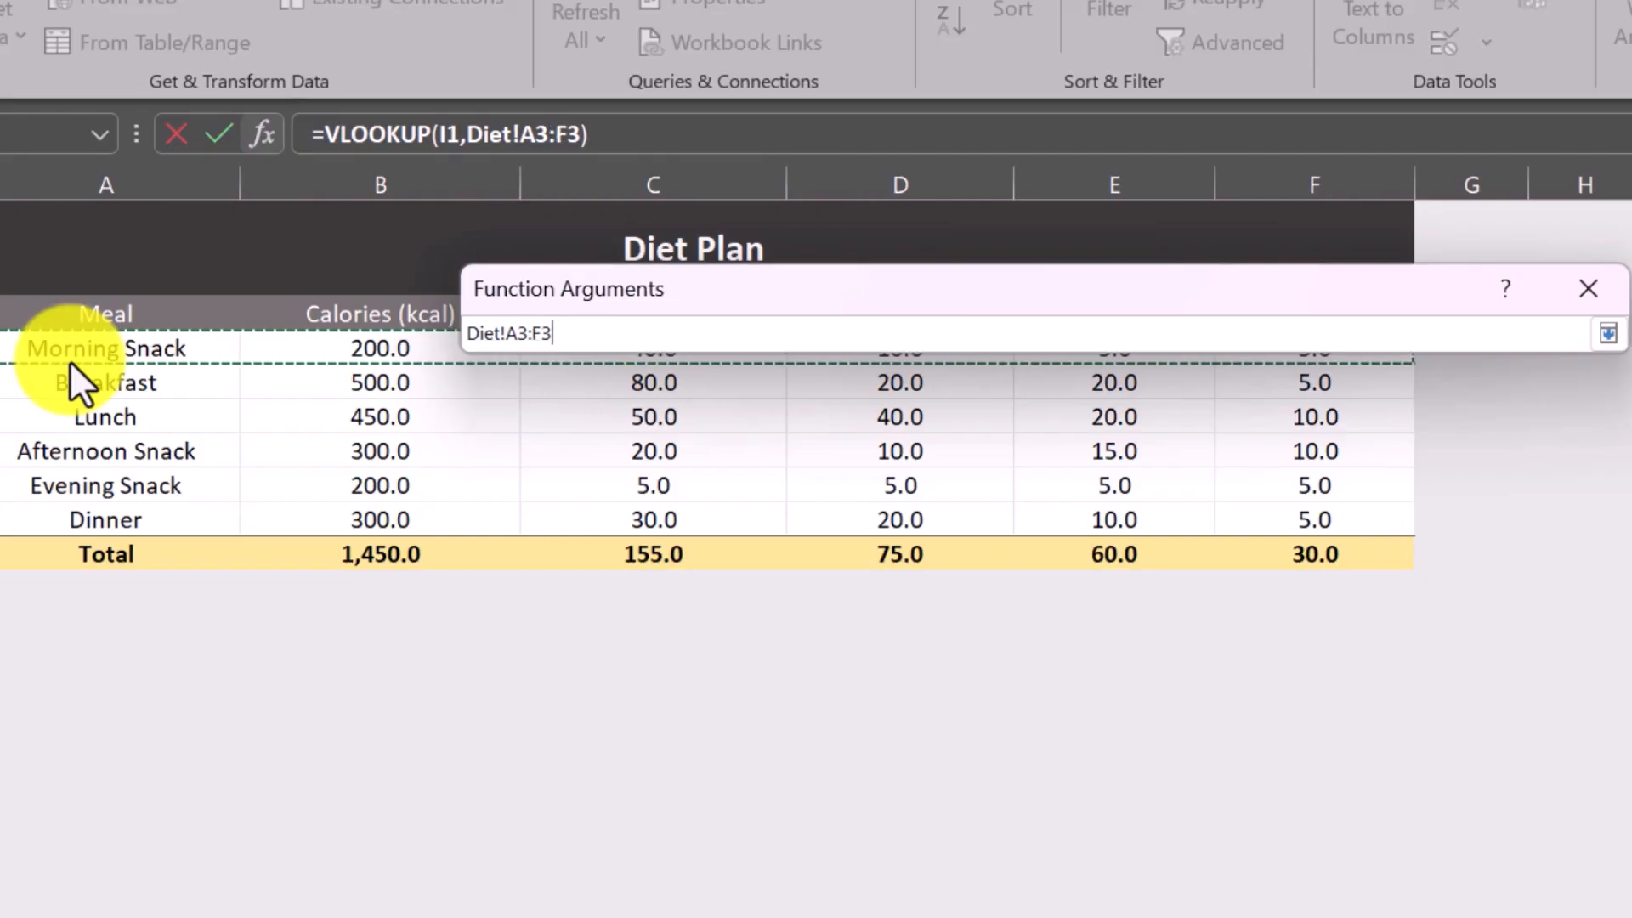
pyautogui.hotkey('shift', 'Down')
pyautogui.hotkey('shift', 'Down')
pyautogui.hotkey('shift', 'Down')
pyautogui.hotkey('shift', 'Down')
pyautogui.hotkey('shift', 'Down')
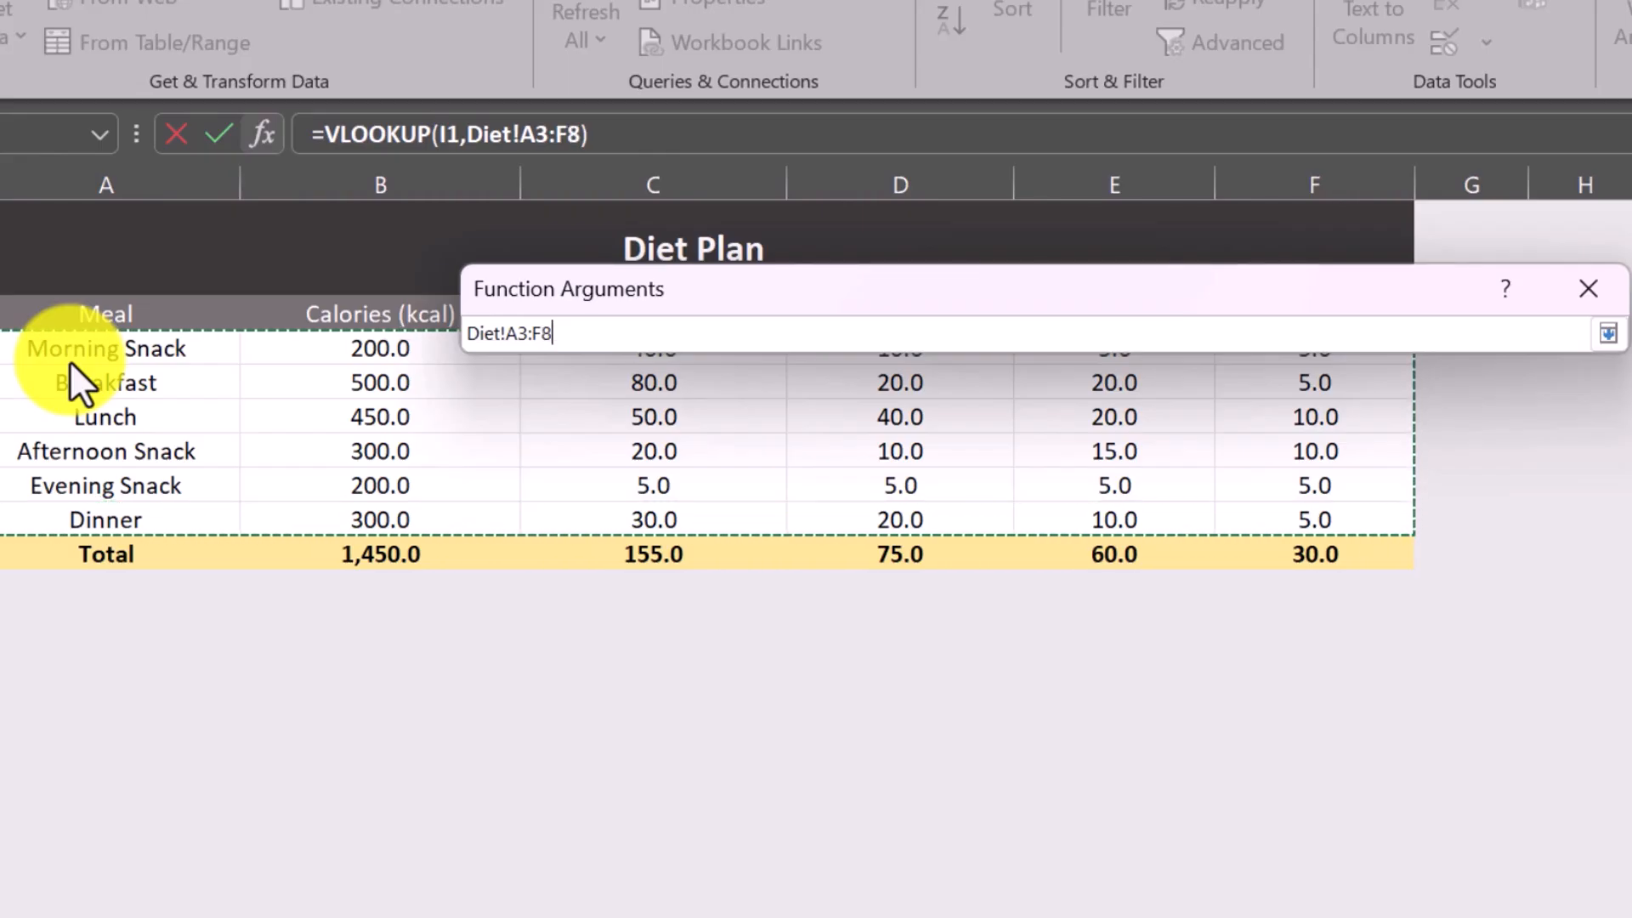
pyautogui.press('Return')
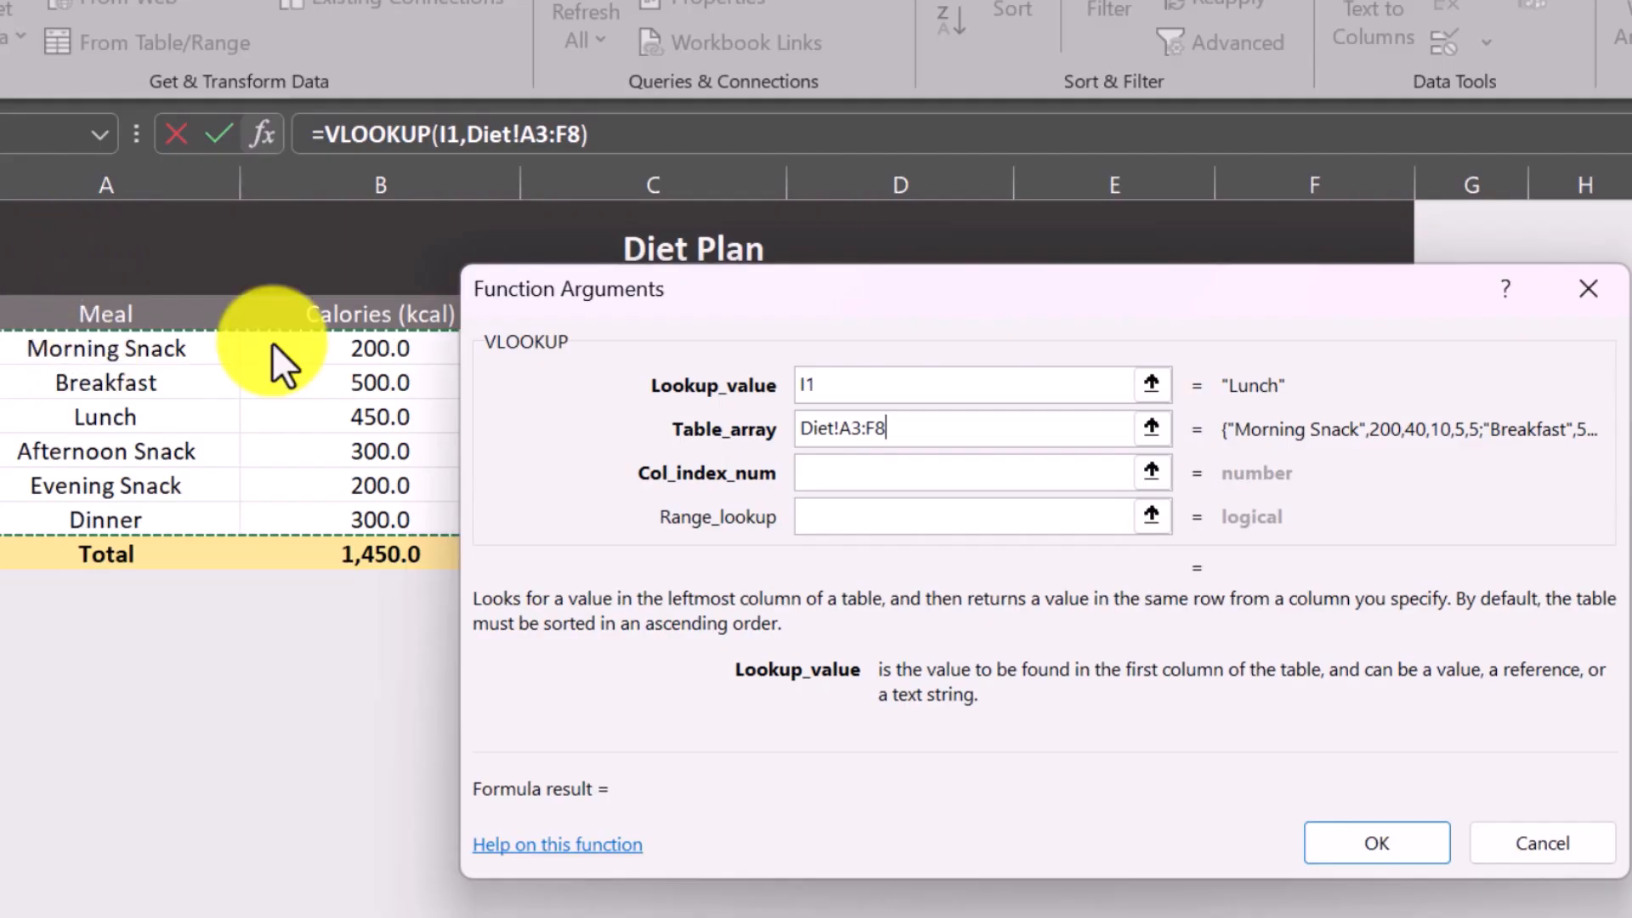
# Set the VLOOKUP's column index number to 2 and range lookup to FALSE, and confirm the function.
pyautogui.moveTo(787, 289); pyautogui.dragTo(1040, 277)
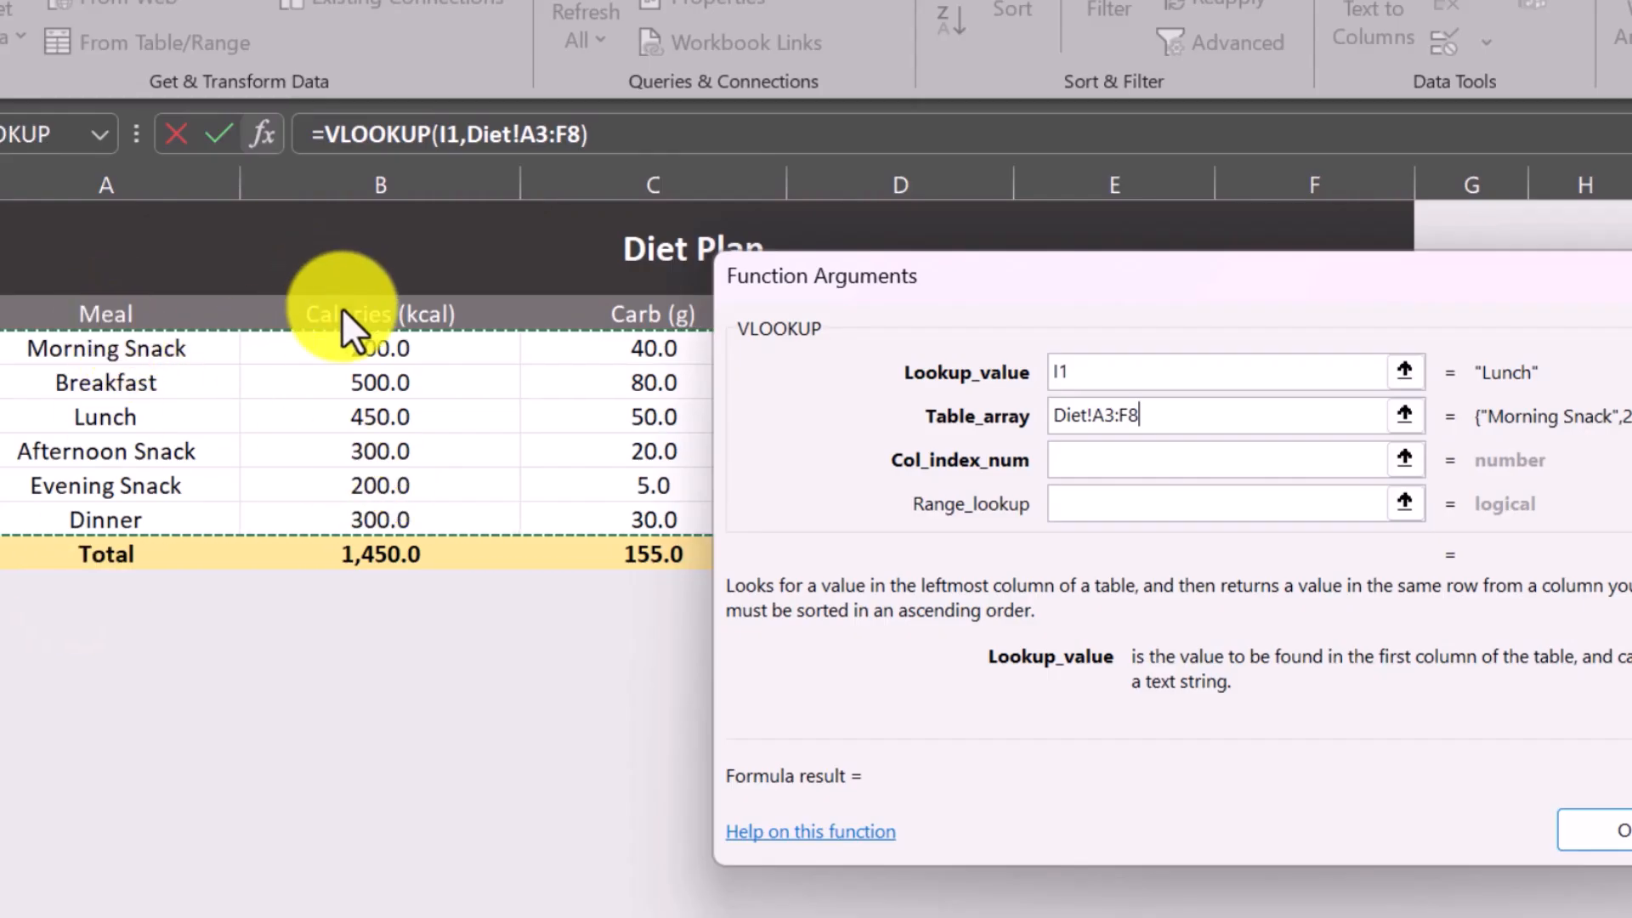
pyautogui.click(1088, 459)
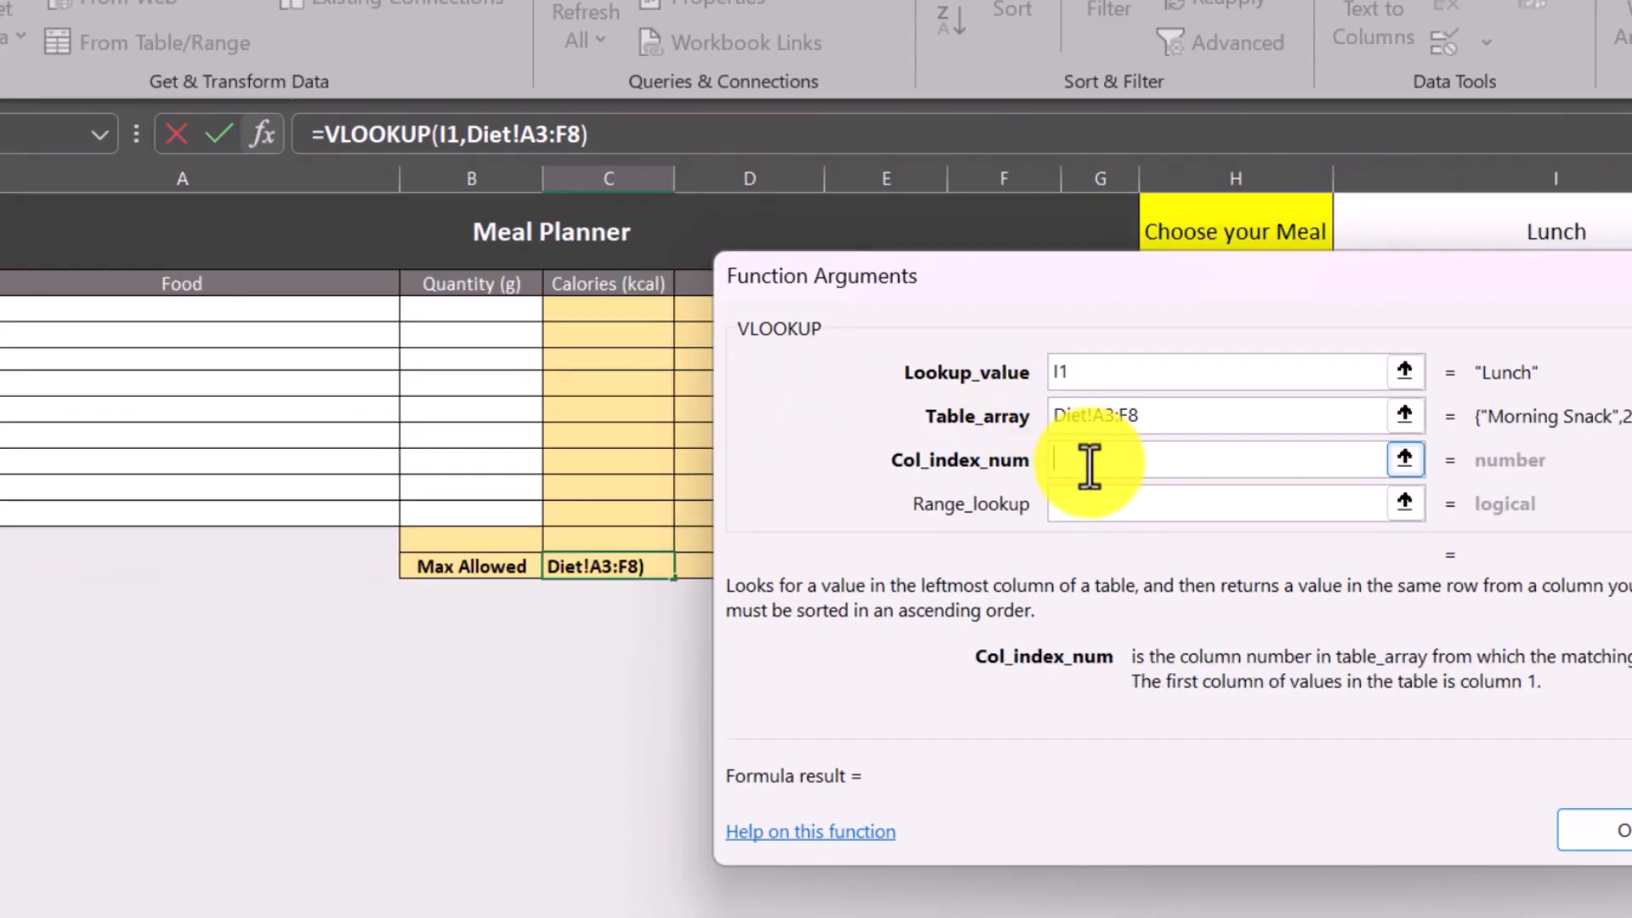
pyautogui.write('2')
pyautogui.click(1078, 505)
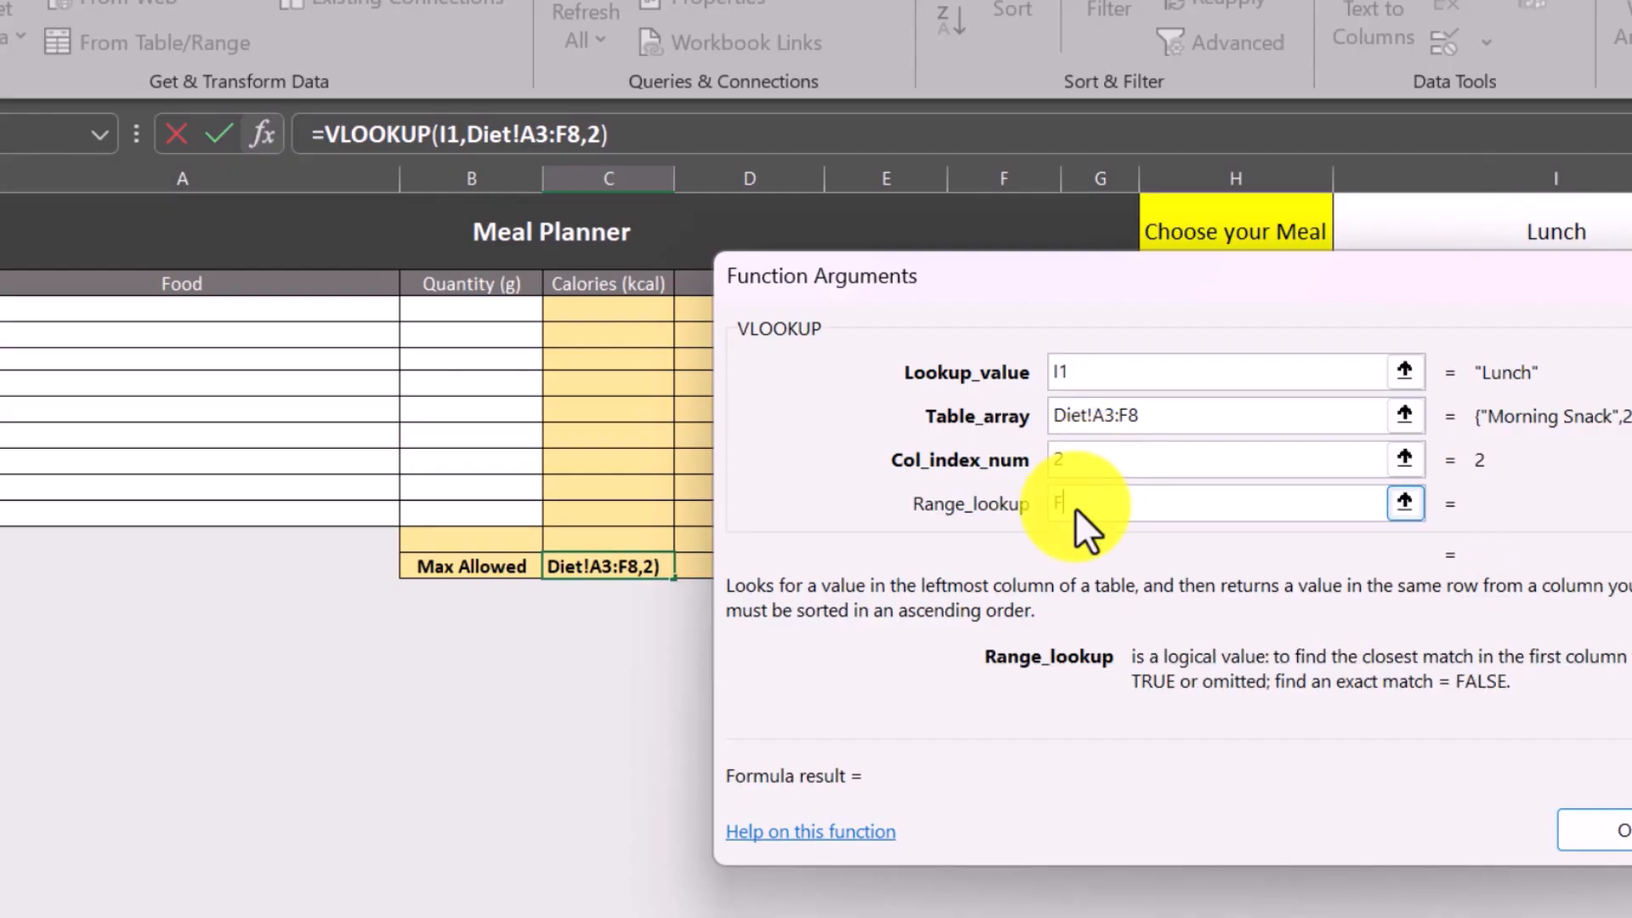
pyautogui.write('FALSE')
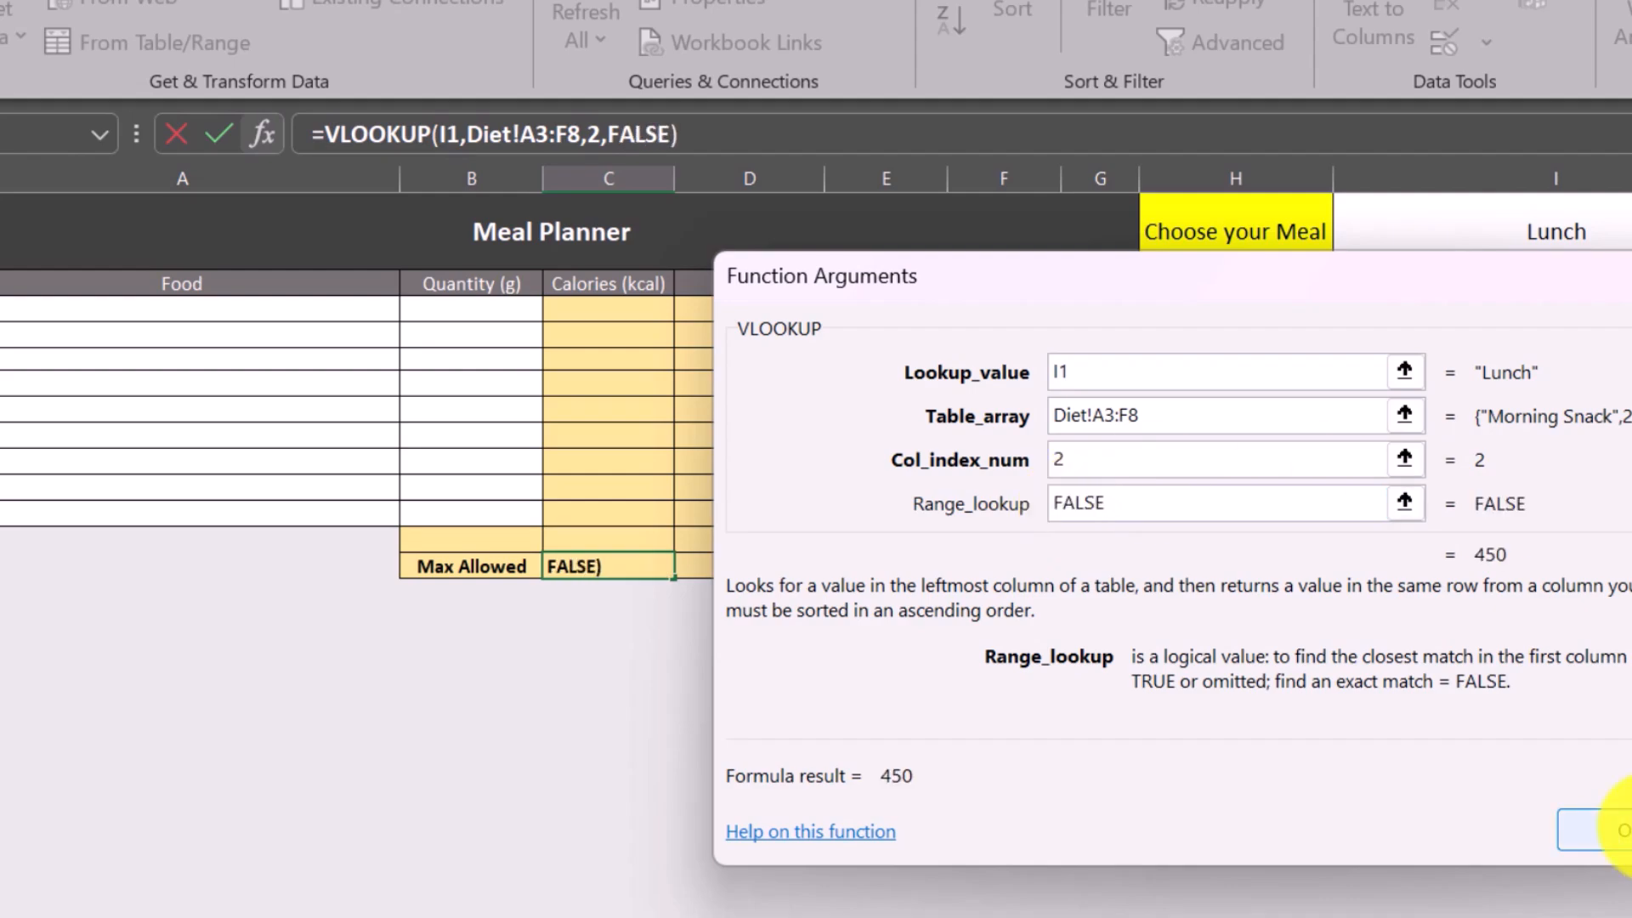
pyautogui.click(1620, 831)
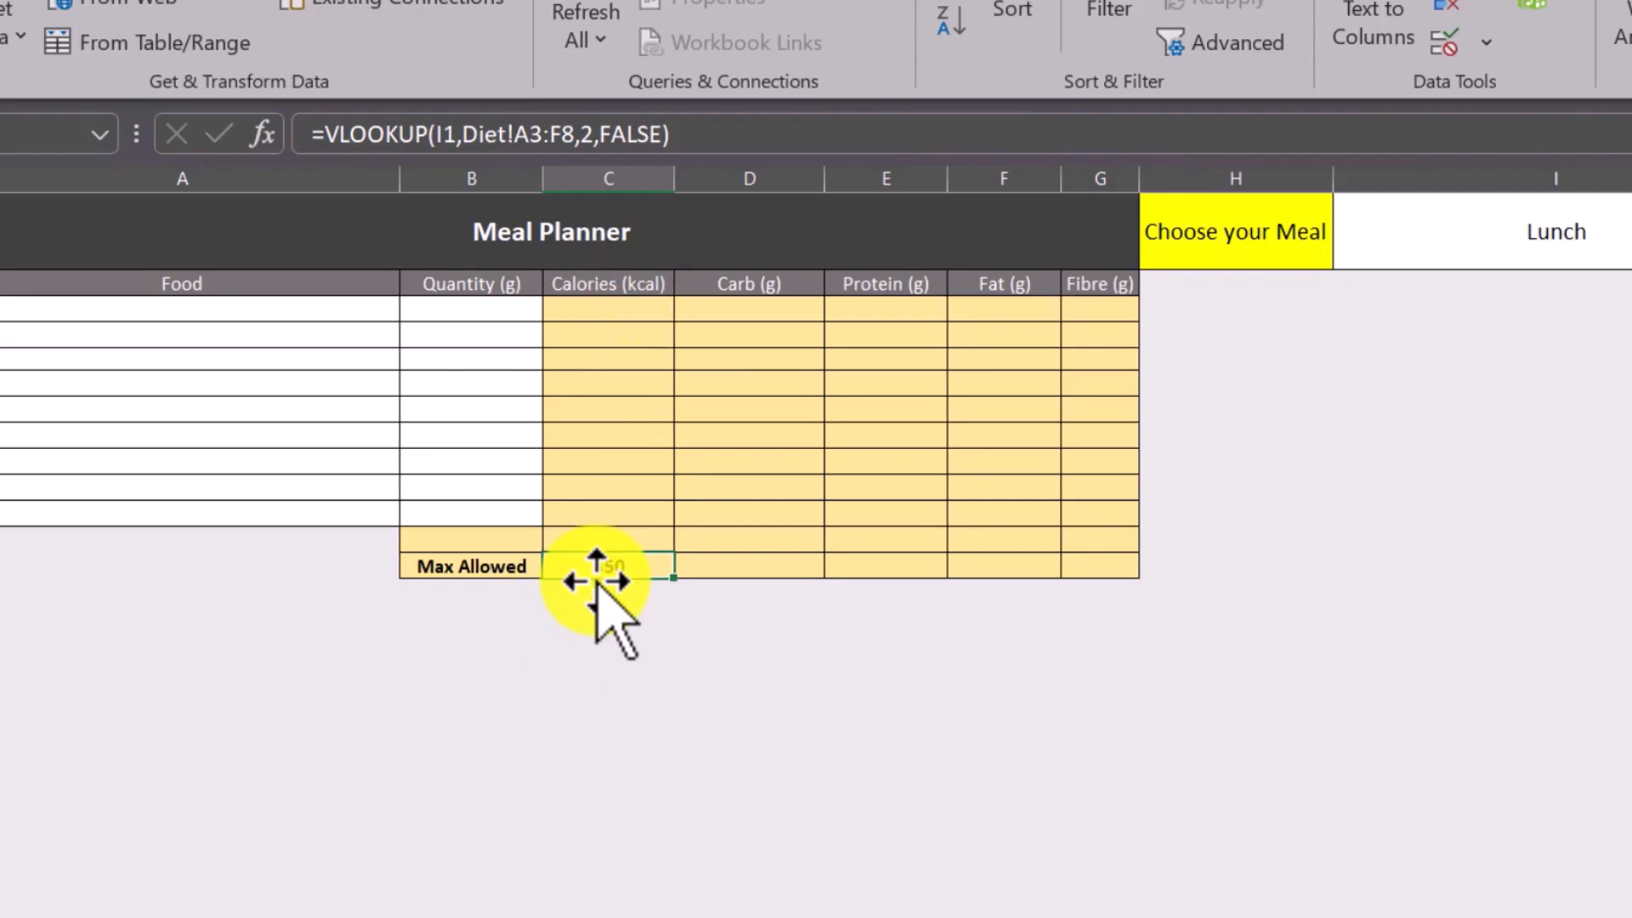
# Check the calories listed for Lunch on the Diet sheet against the lookup result in the meal planner.
pyautogui.hotkey('ctrl', 'pageup')
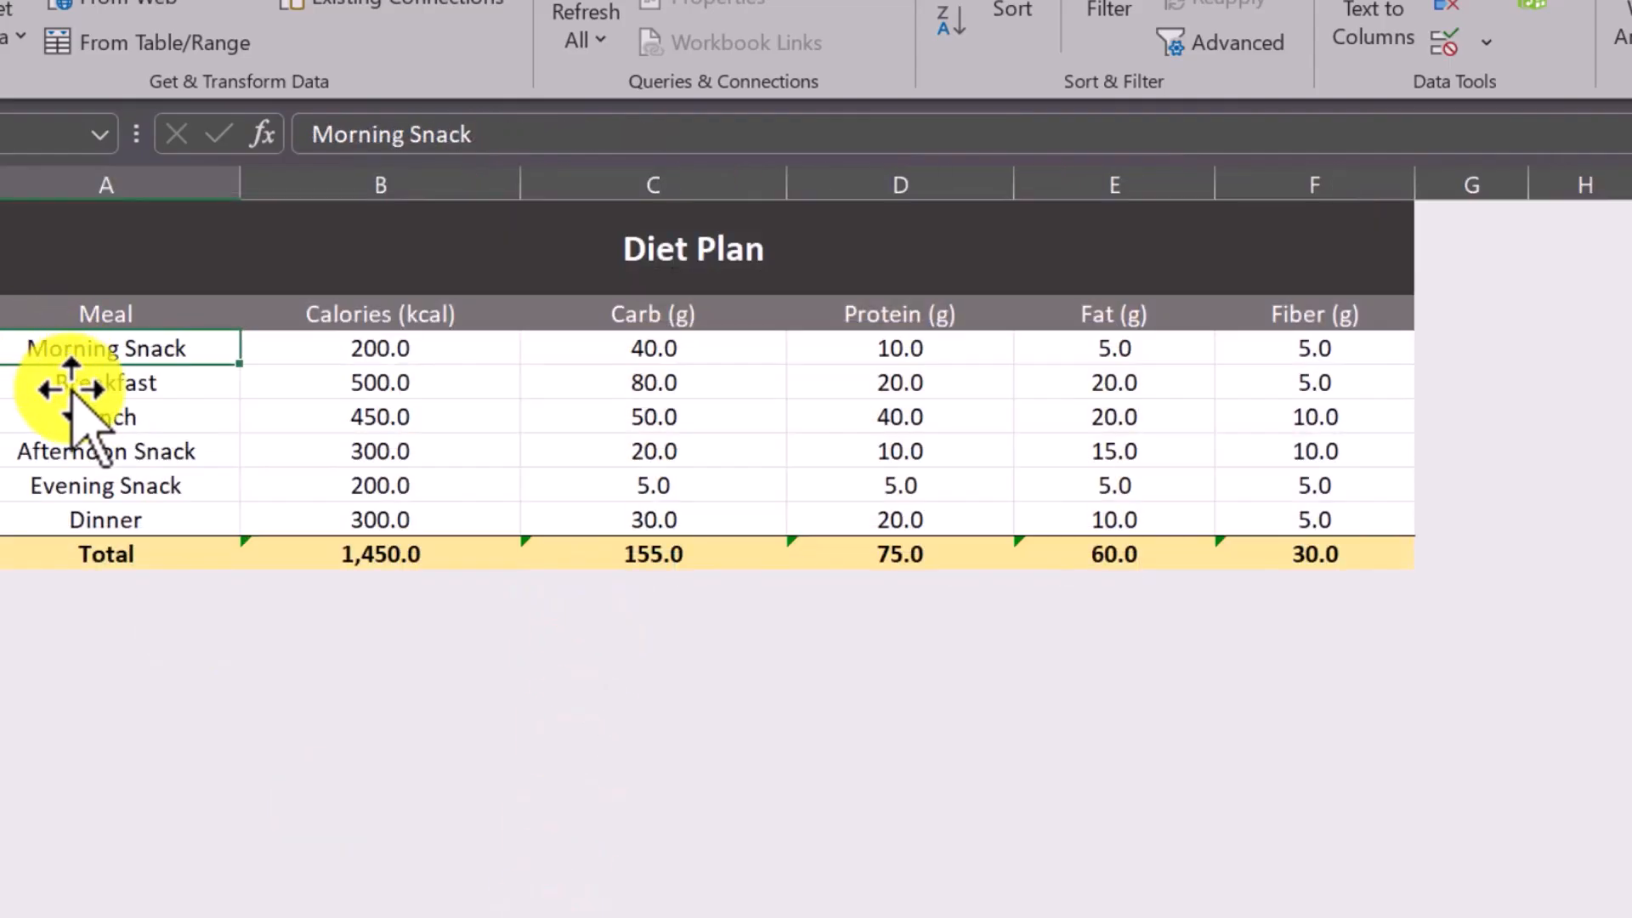
pyautogui.click(97, 430)
pyautogui.click(375, 412)
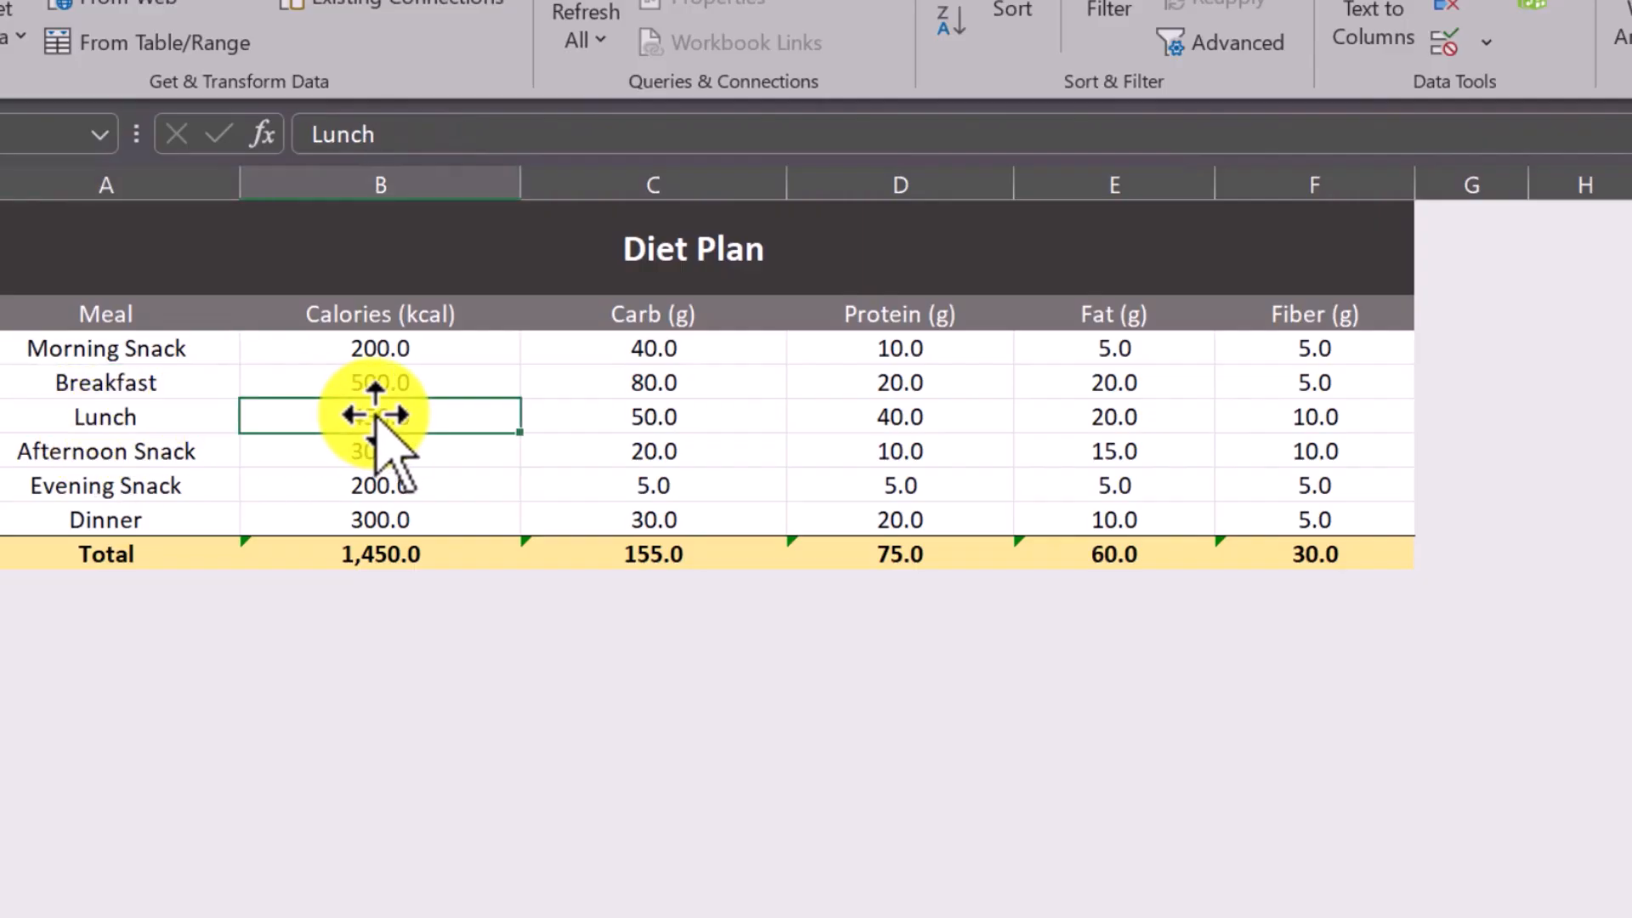
pyautogui.hotkey('ctrl', 'pagedown')
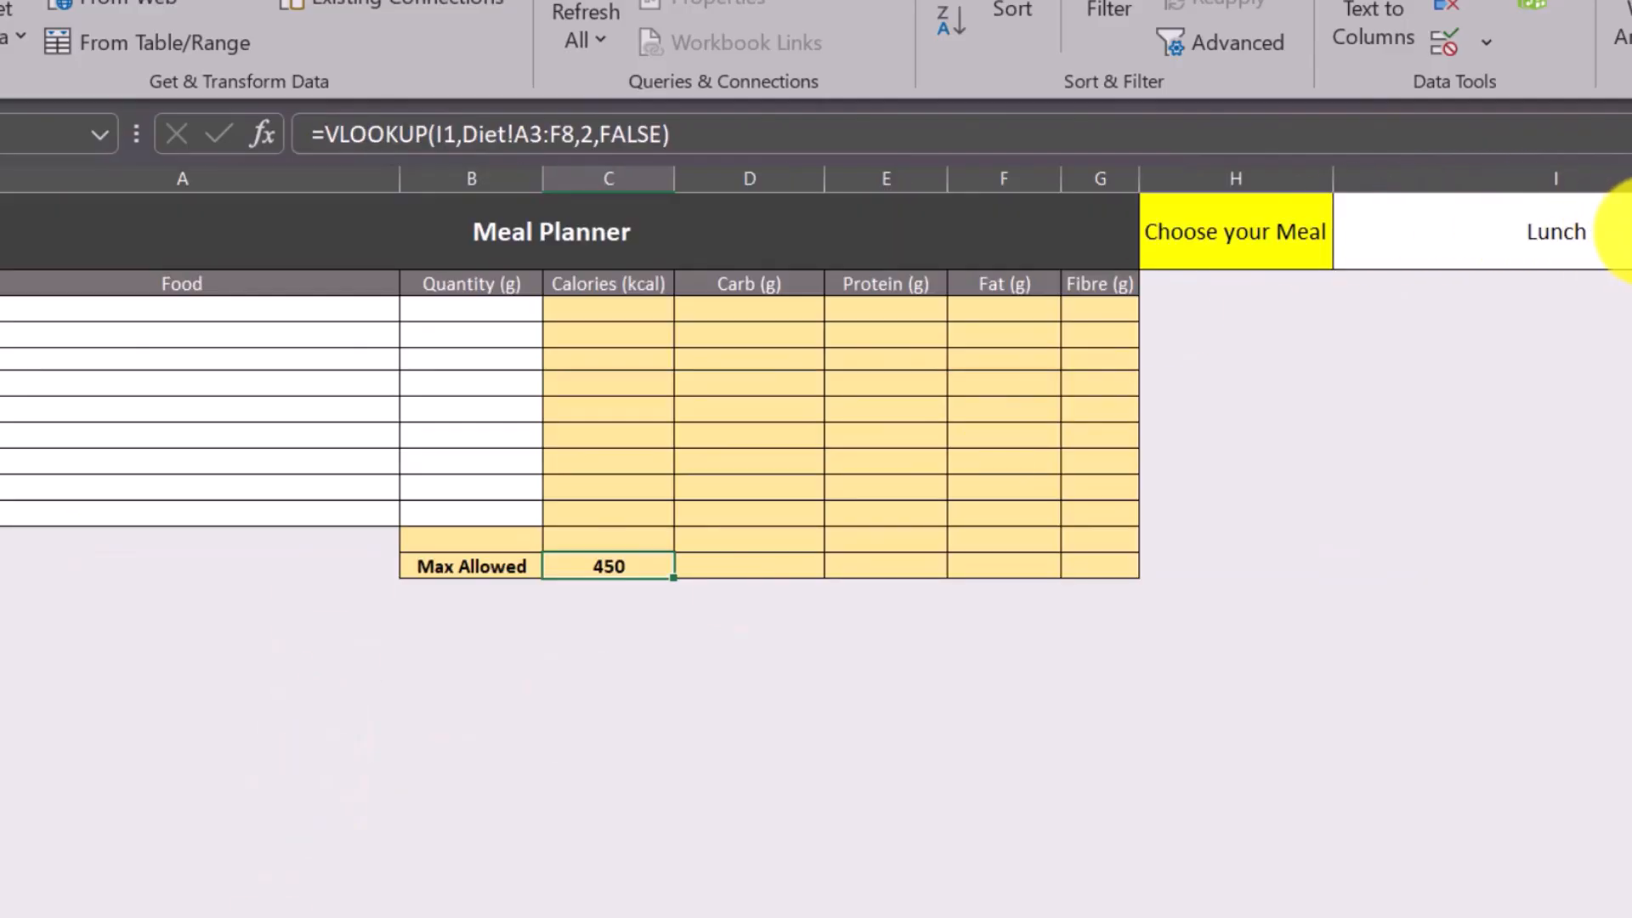
# Change the chosen meal in cell I1 to Evening Snack.
pyautogui.click(1606, 228)
pyautogui.hotkey('alt', 'Down')
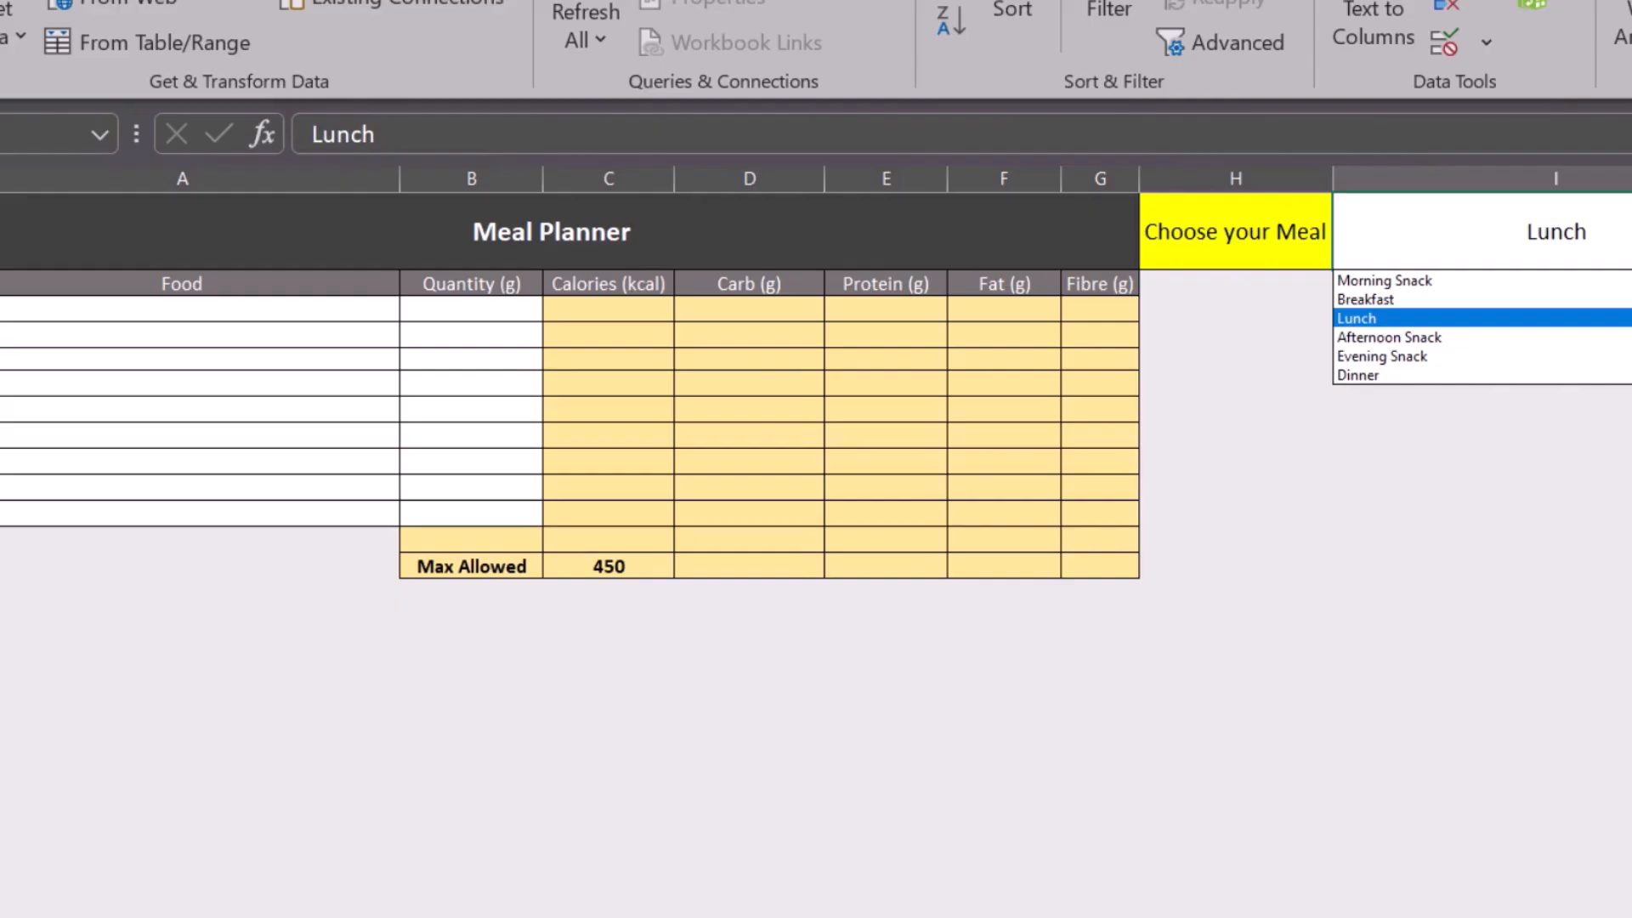
pyautogui.click(1531, 355)
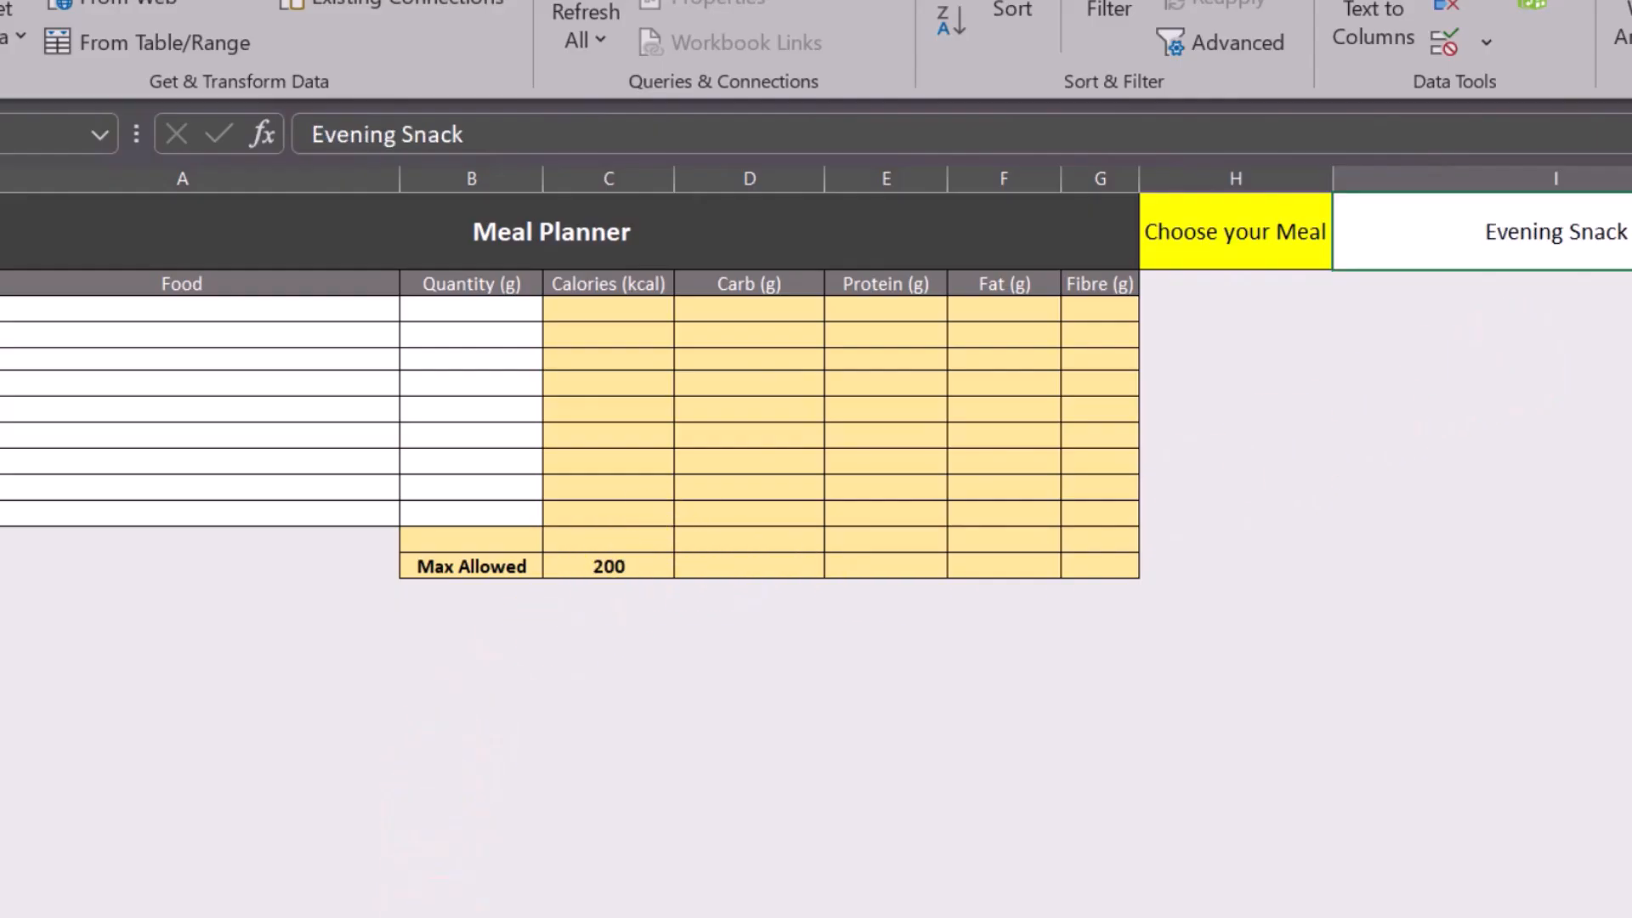
# Check the Evening Snack calories on the Diet sheet, and return to the VLOOKUP cell C13 in the meal planner.
pyautogui.click(183, 916)
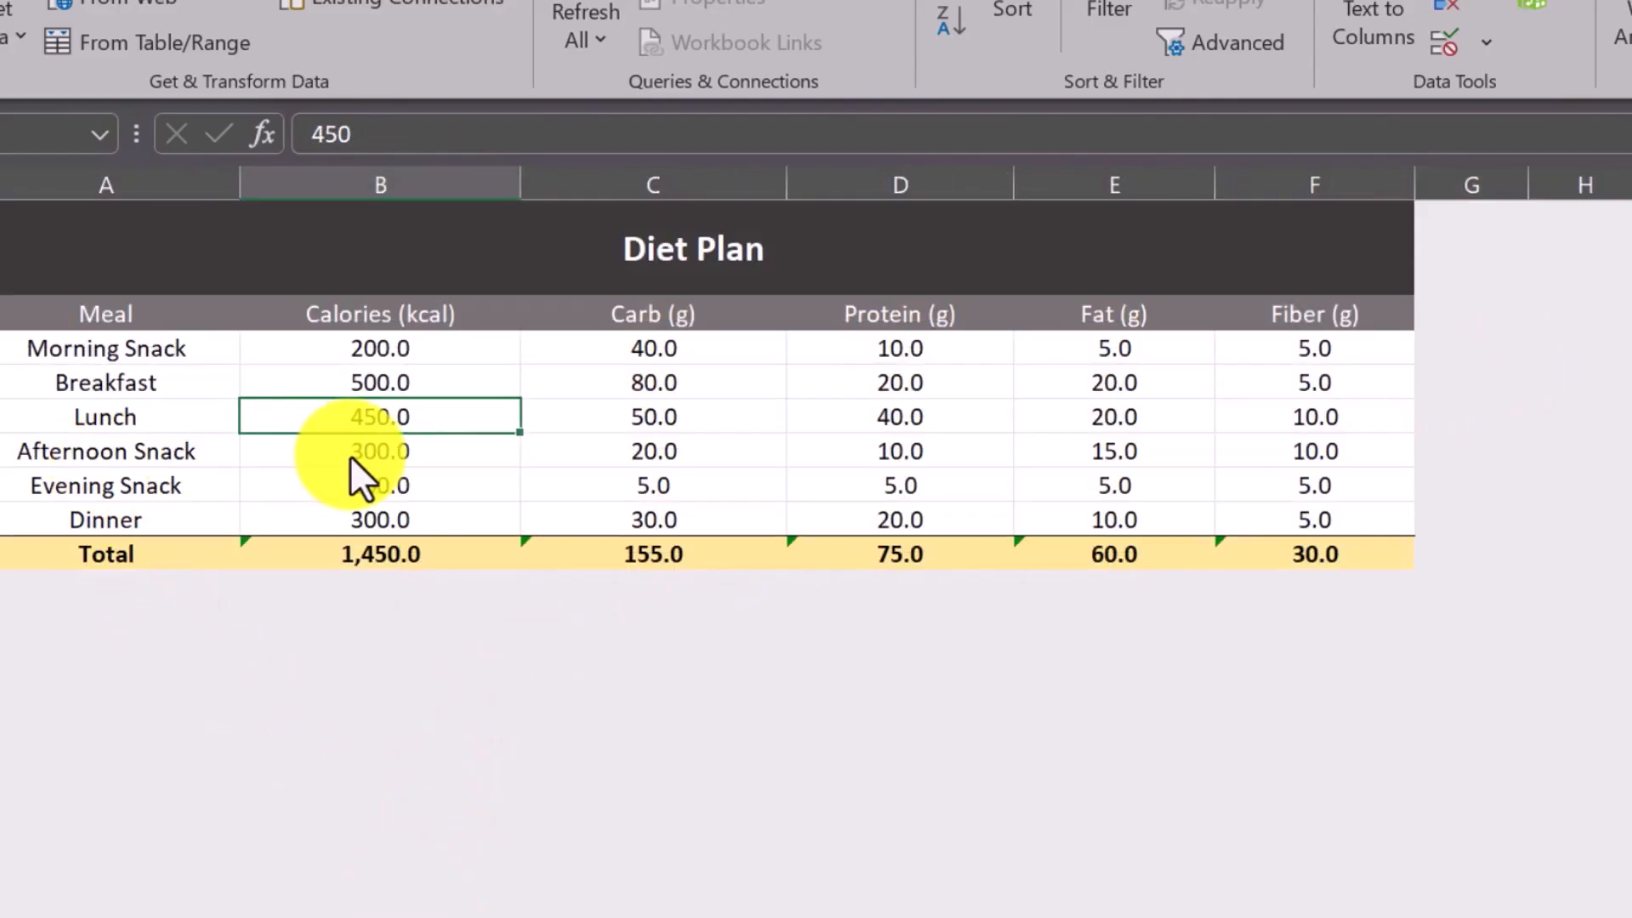
pyautogui.click(381, 488)
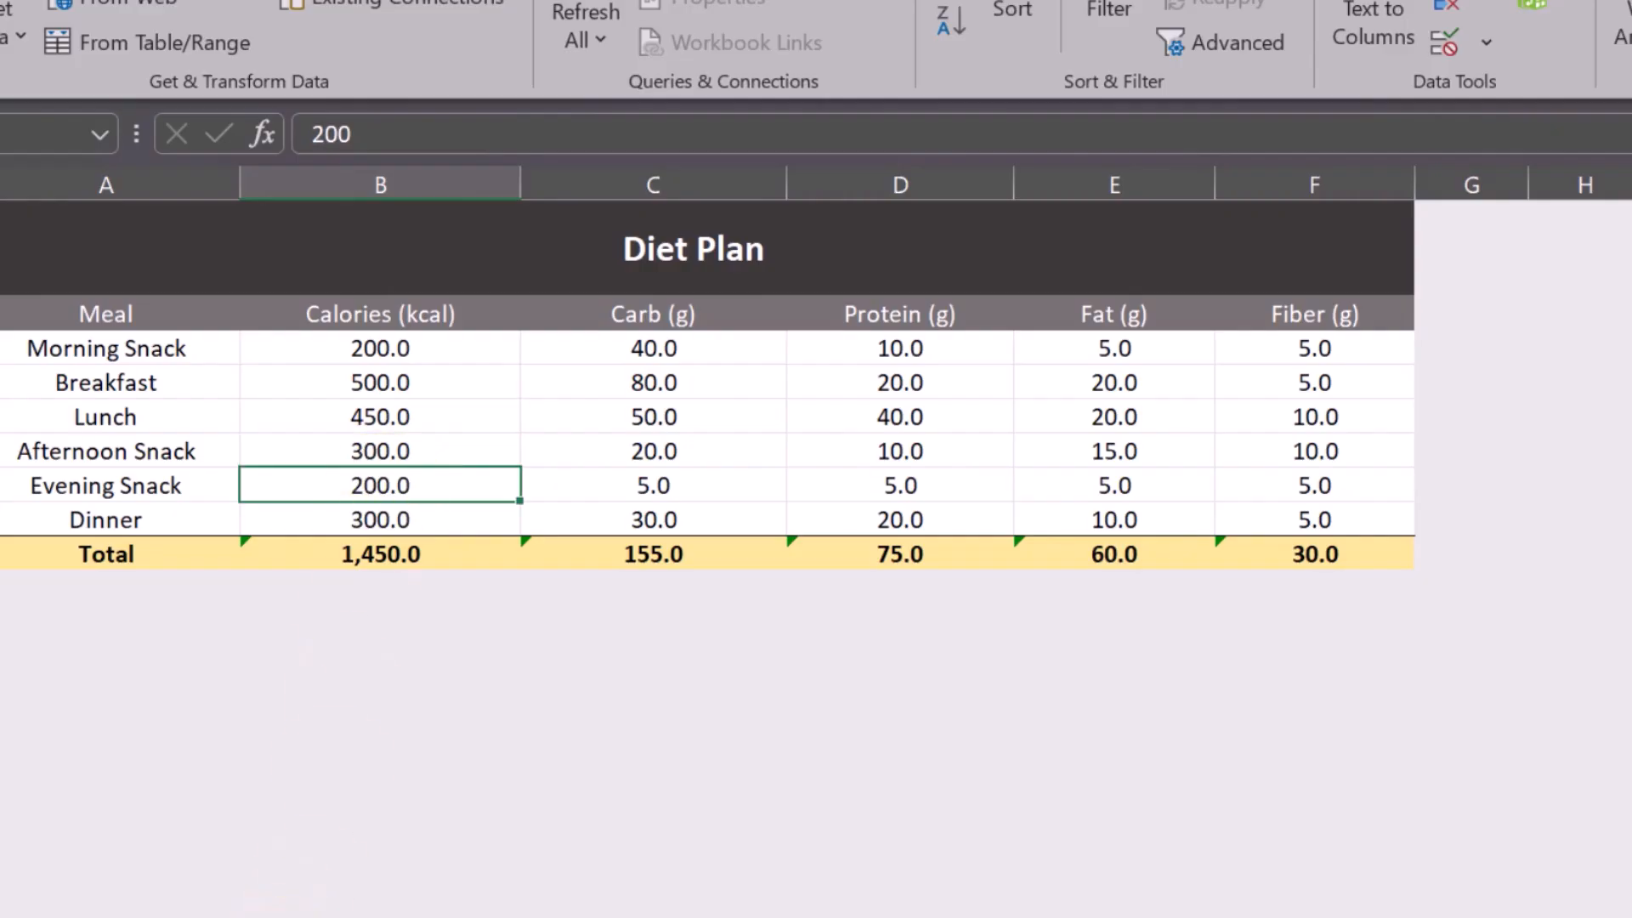
pyautogui.click(297, 917)
pyautogui.click(616, 568)
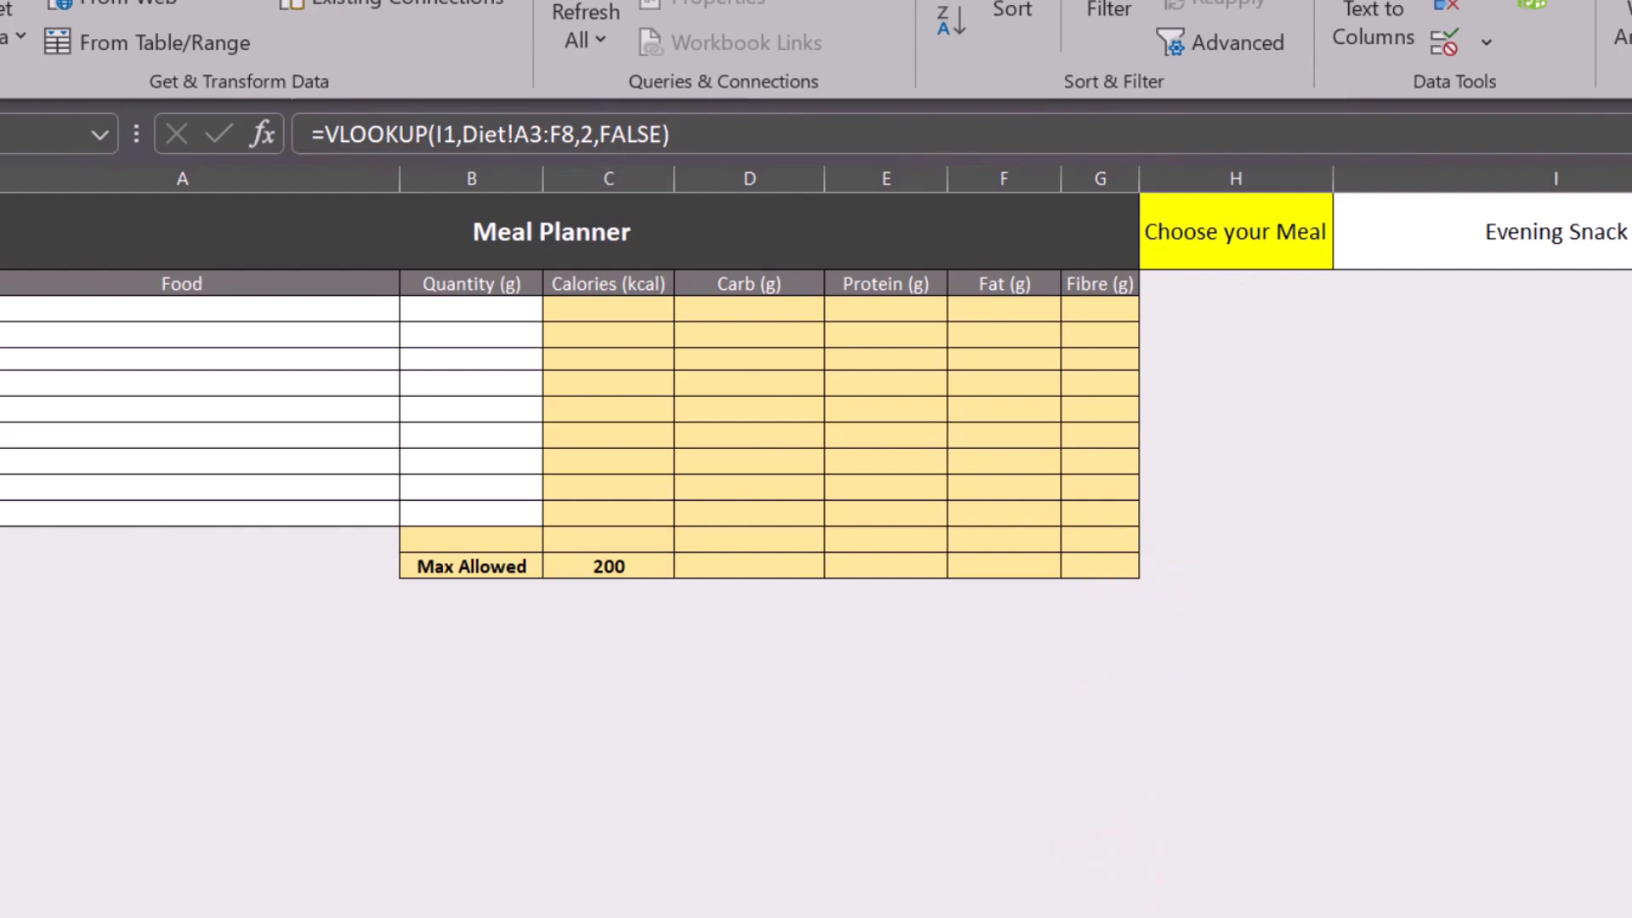
# Switch to the Lesson 12 notes in Word and add "Reference blocking" as the third revised topic.
pyautogui.moveTo(1008, 912)
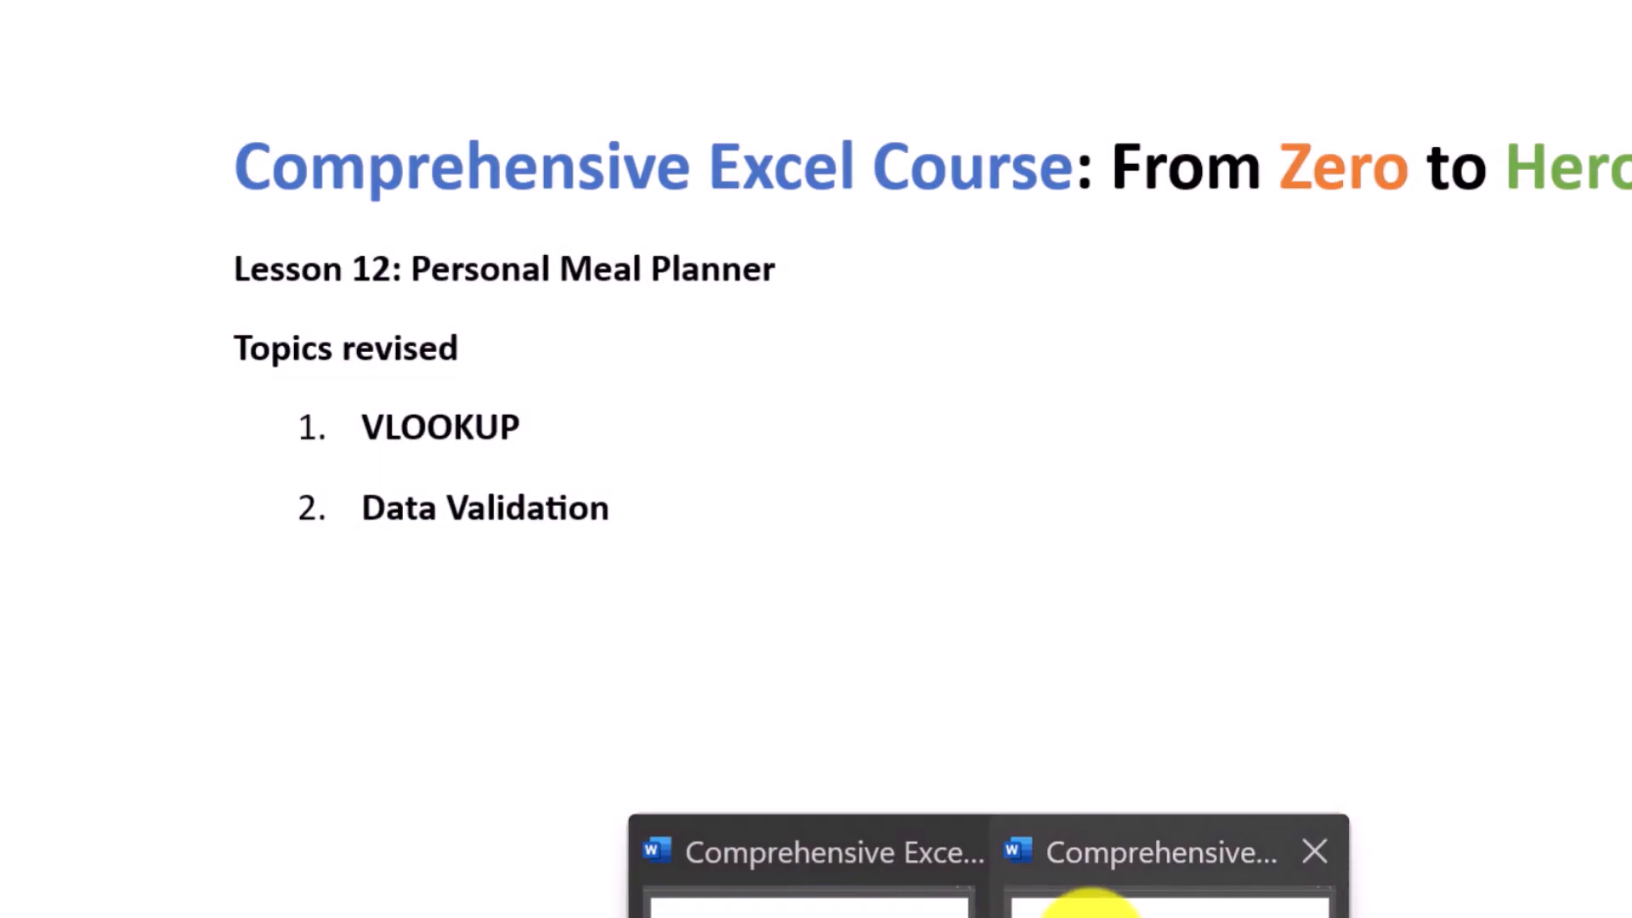
pyautogui.click(1091, 909)
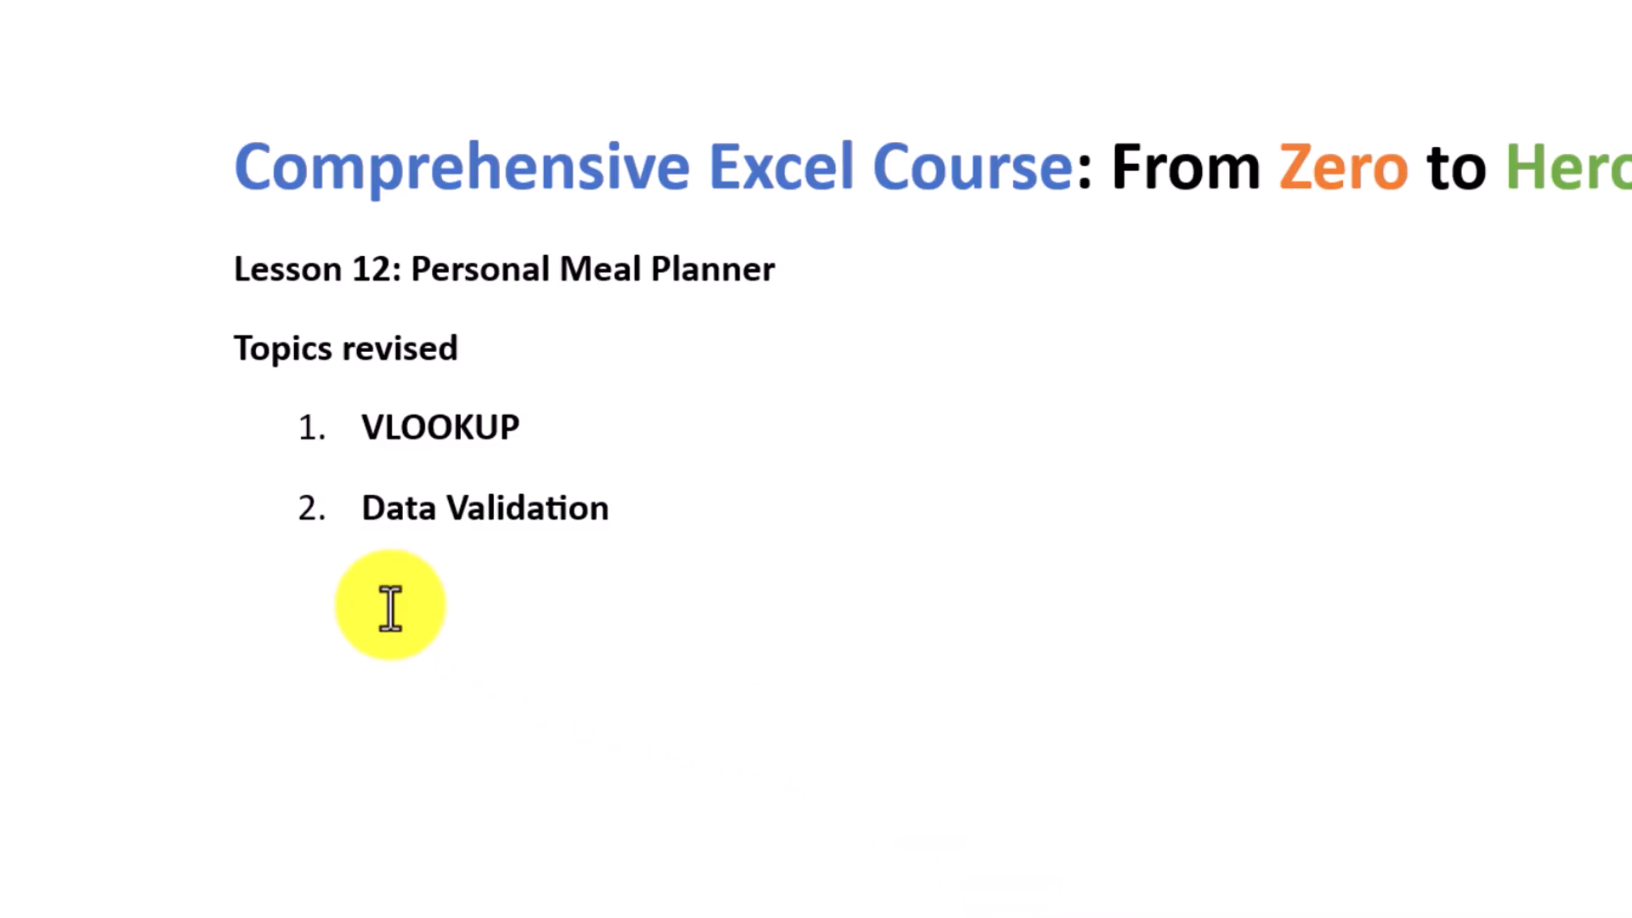
pyautogui.click(668, 508)
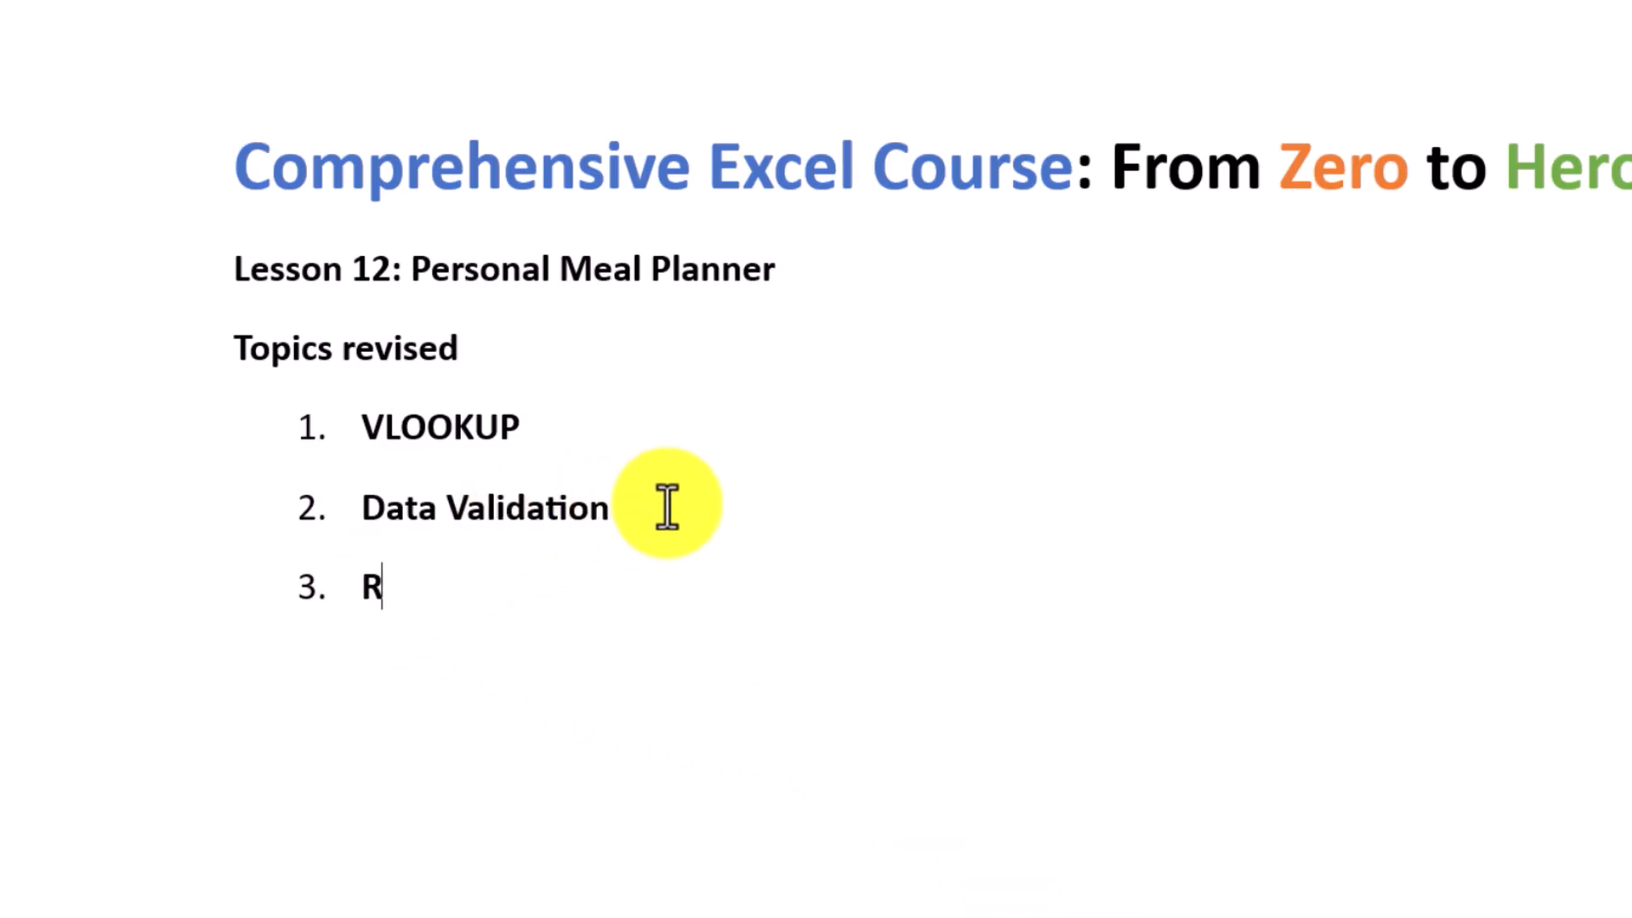
pyautogui.write('Reference blocking')
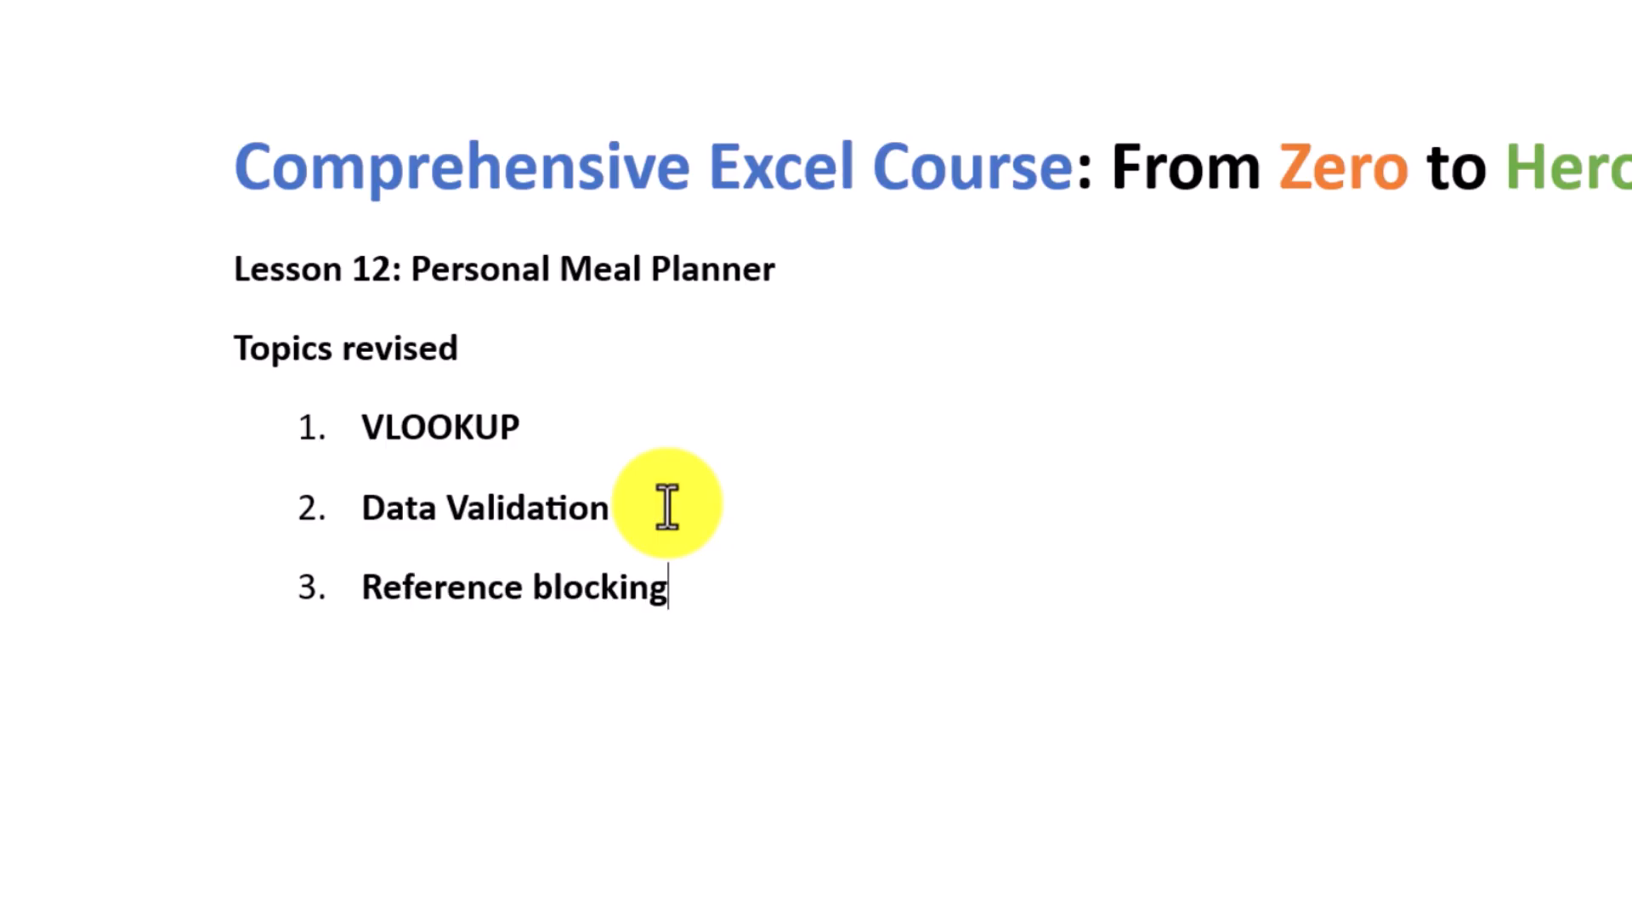
# Return to Excel and lock only the column of the lookup value in C13's VLOOKUP formula, making it $I1.
pyautogui.hotkey('alt', 'Tab')
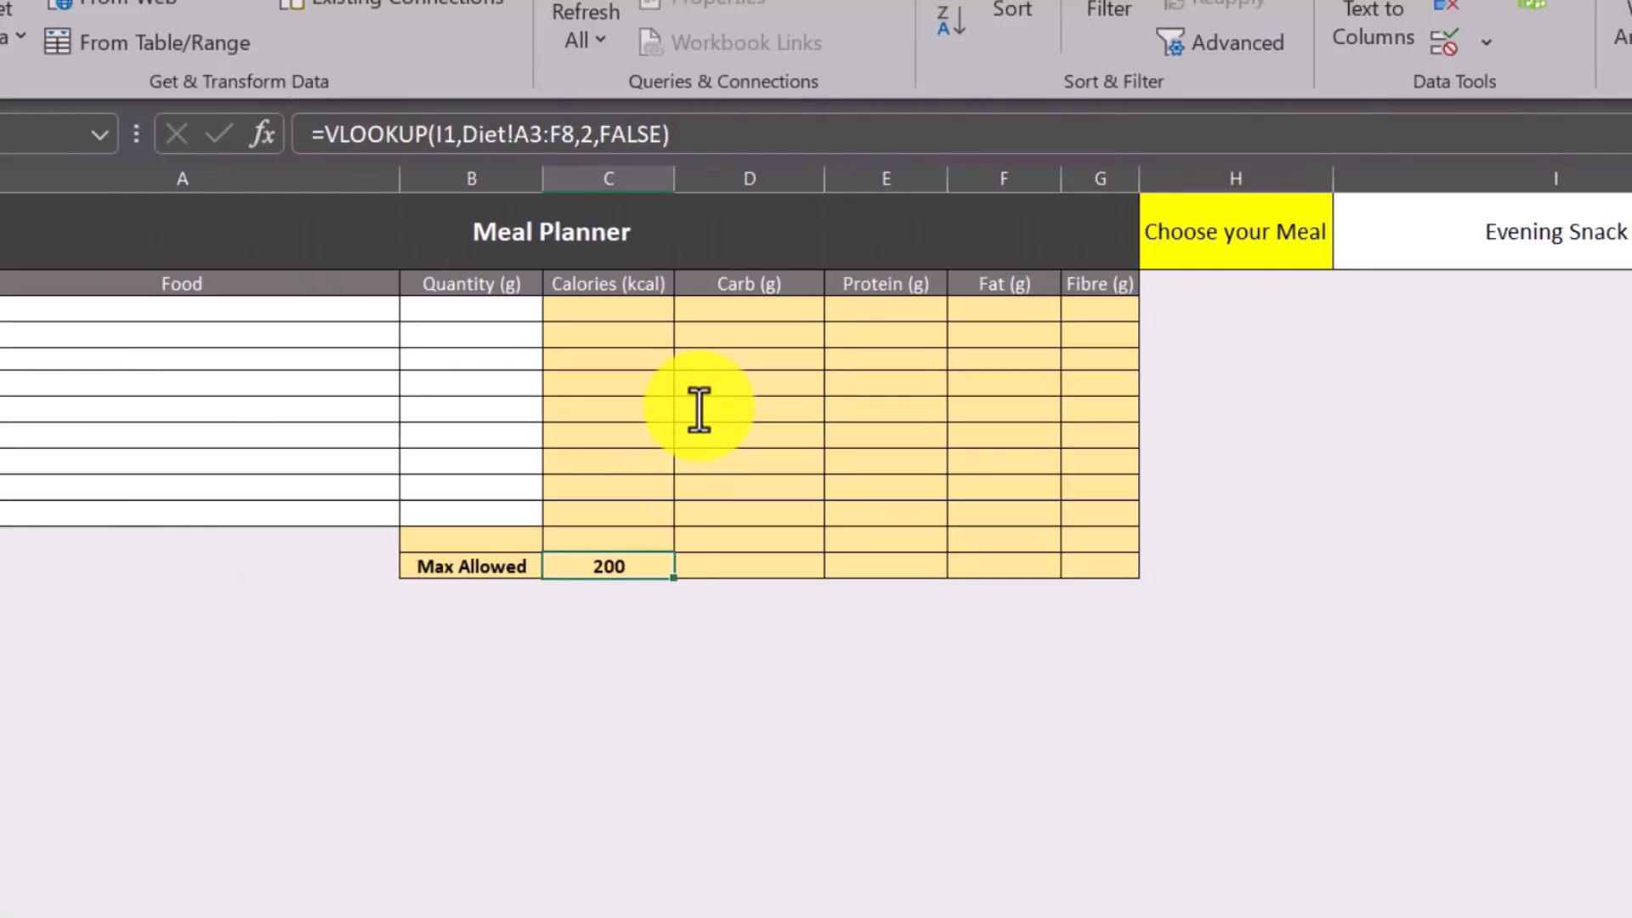
pyautogui.click(432, 136)
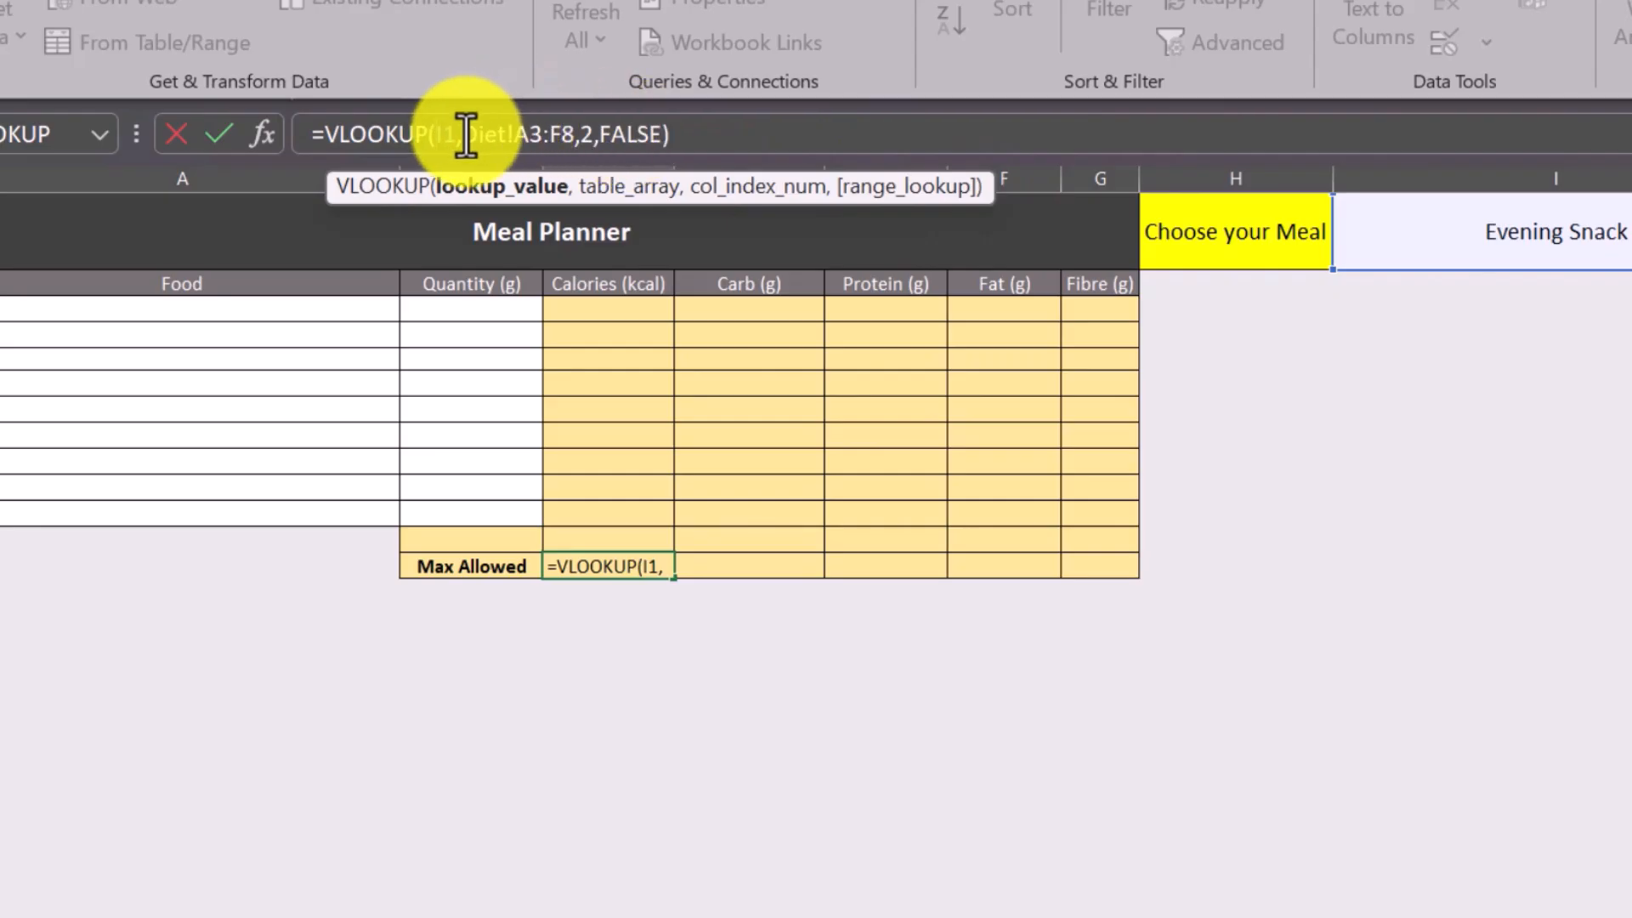
pyautogui.press('F4')
pyautogui.press('F4')
pyautogui.press('F4')
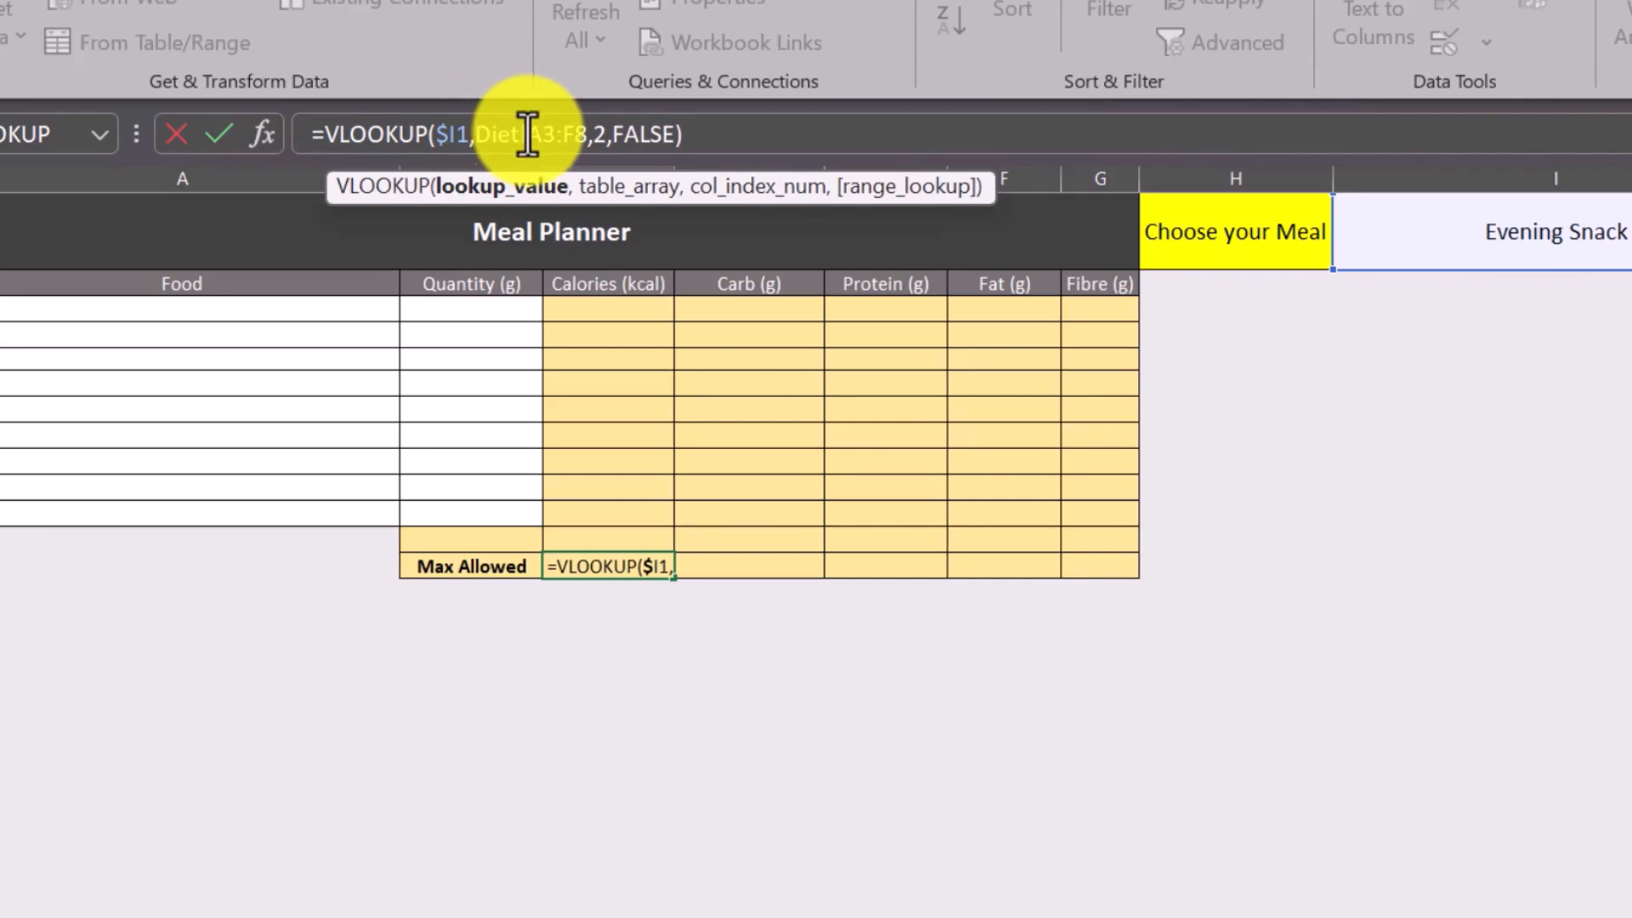
# Make the table array in C13's VLOOKUP formula fully absolute as Diet!$A$3:$F$8 and confirm the formula.
pyautogui.click(527, 134)
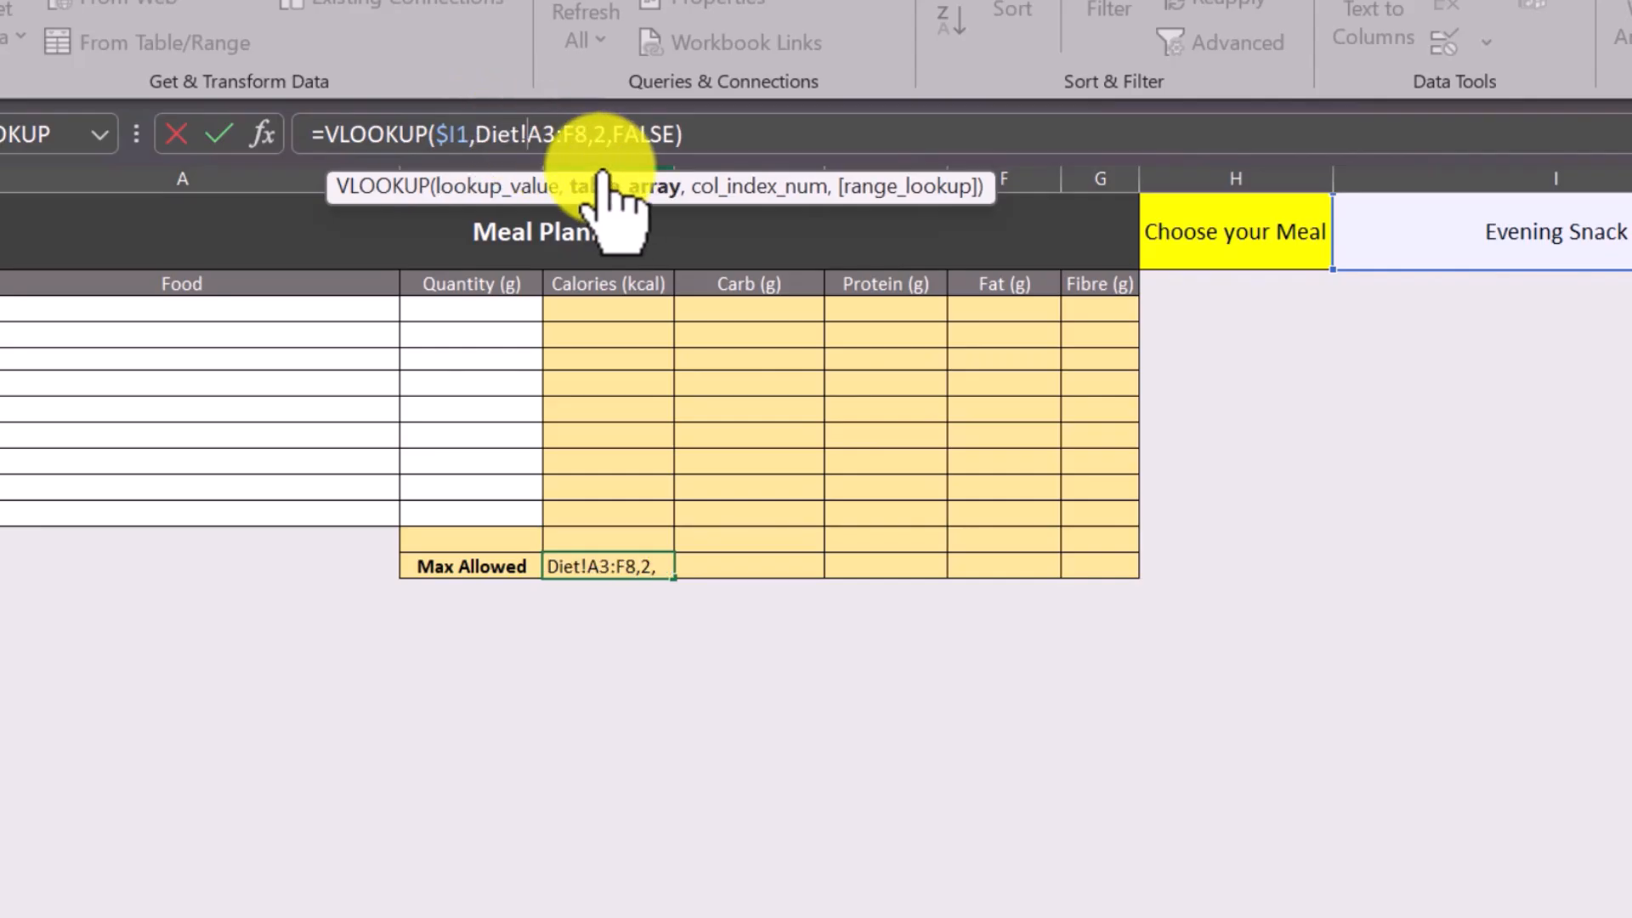
pyautogui.write('$')
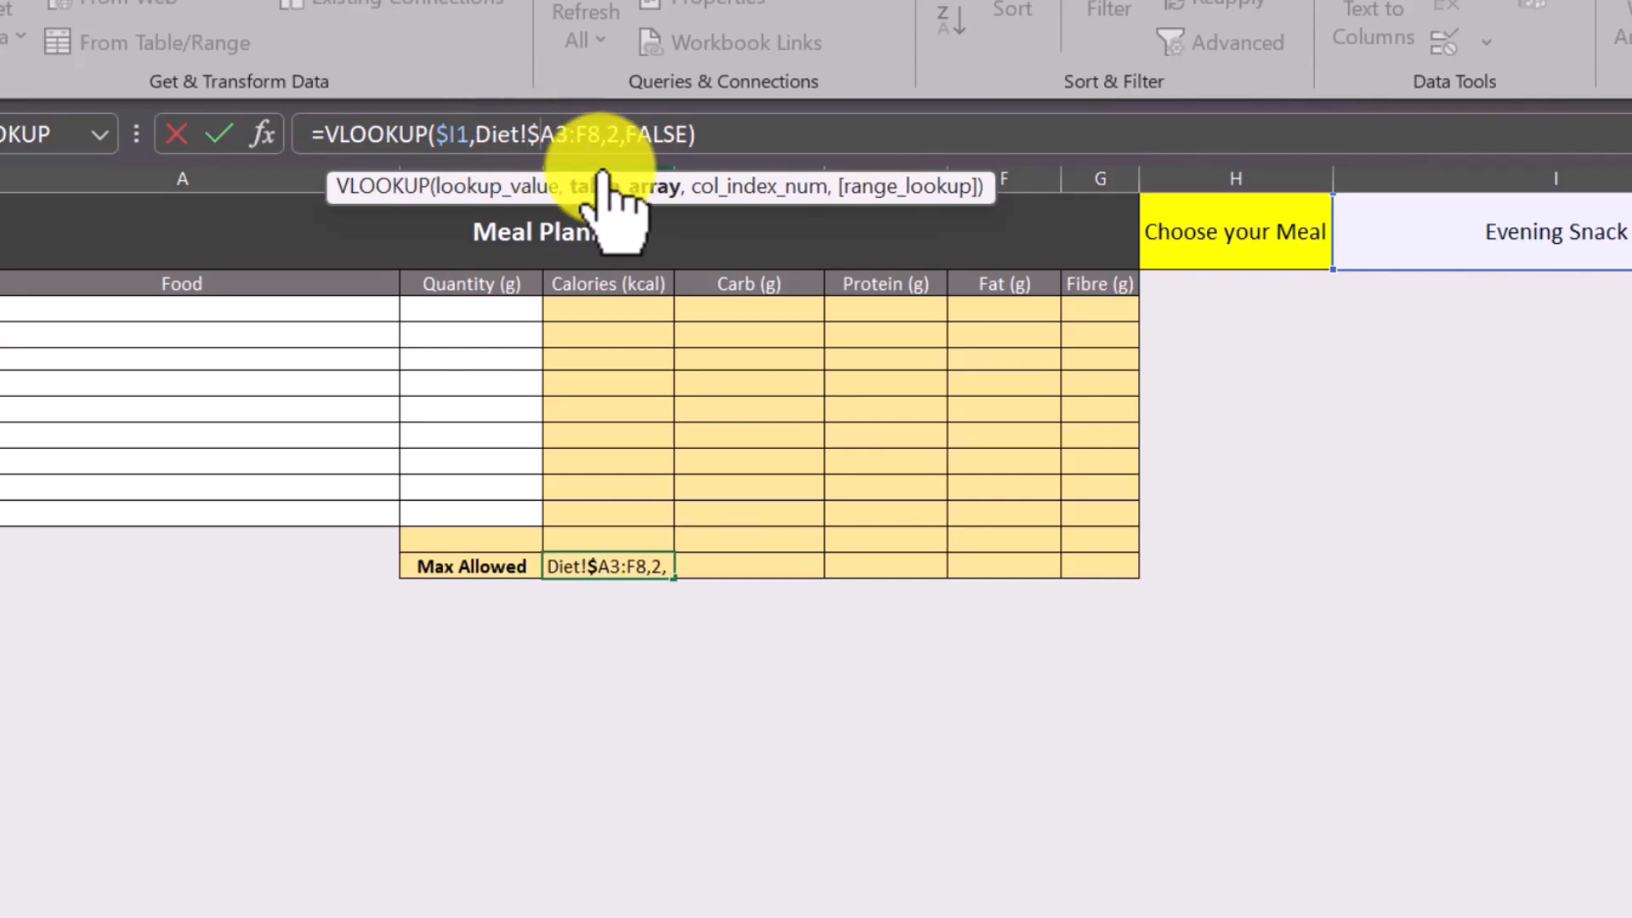
pyautogui.press('F4')
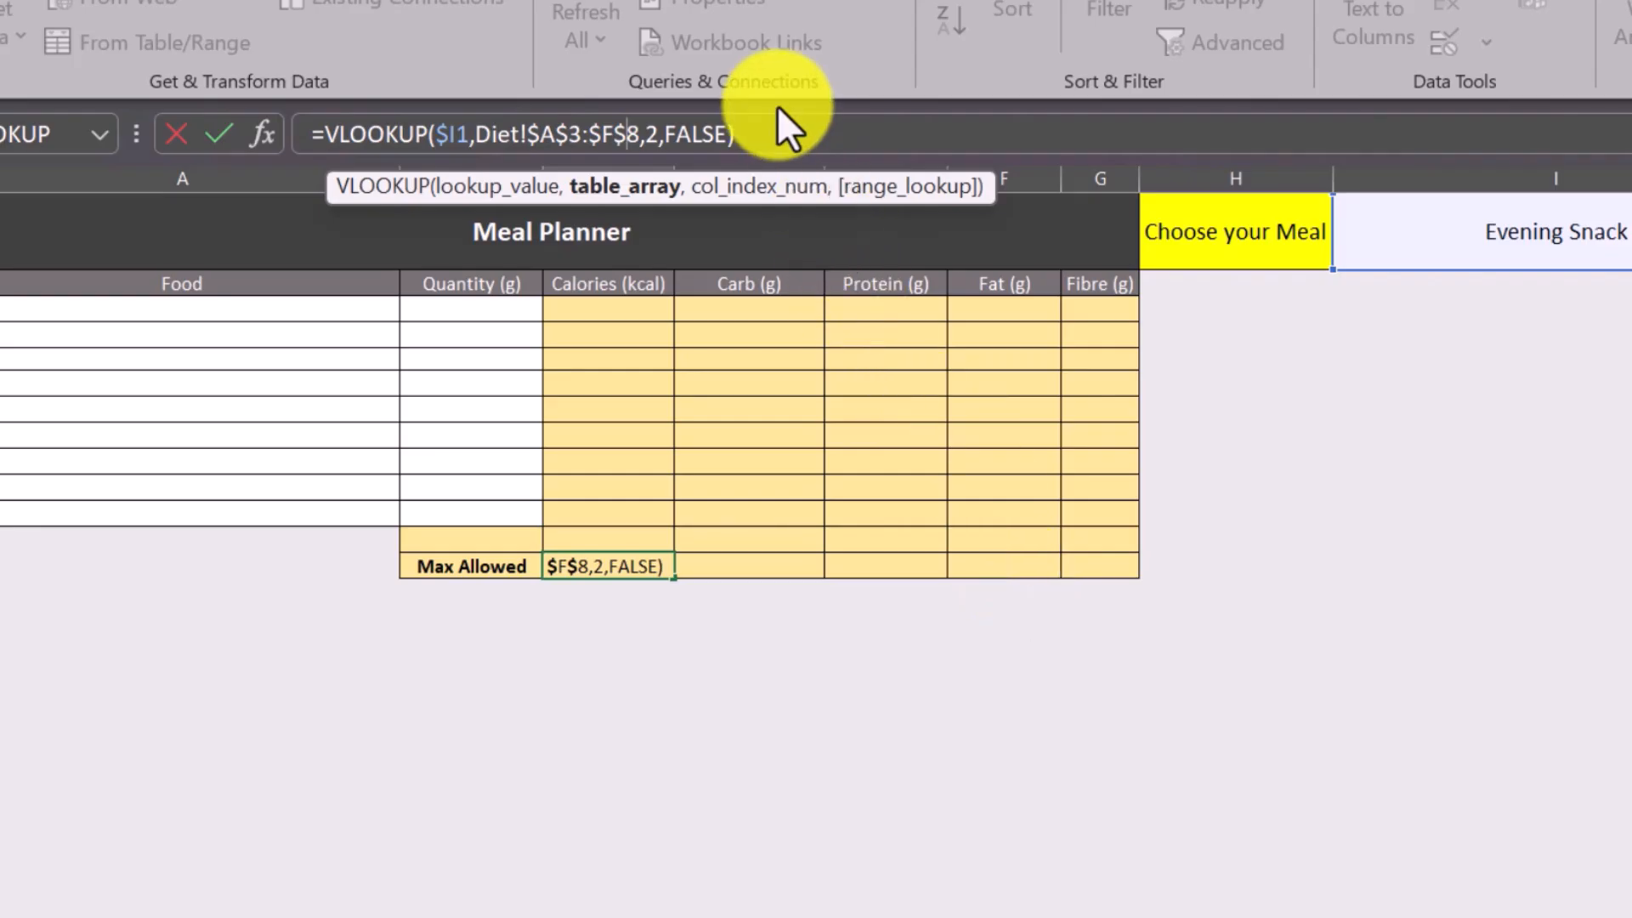
pyautogui.click(769, 132)
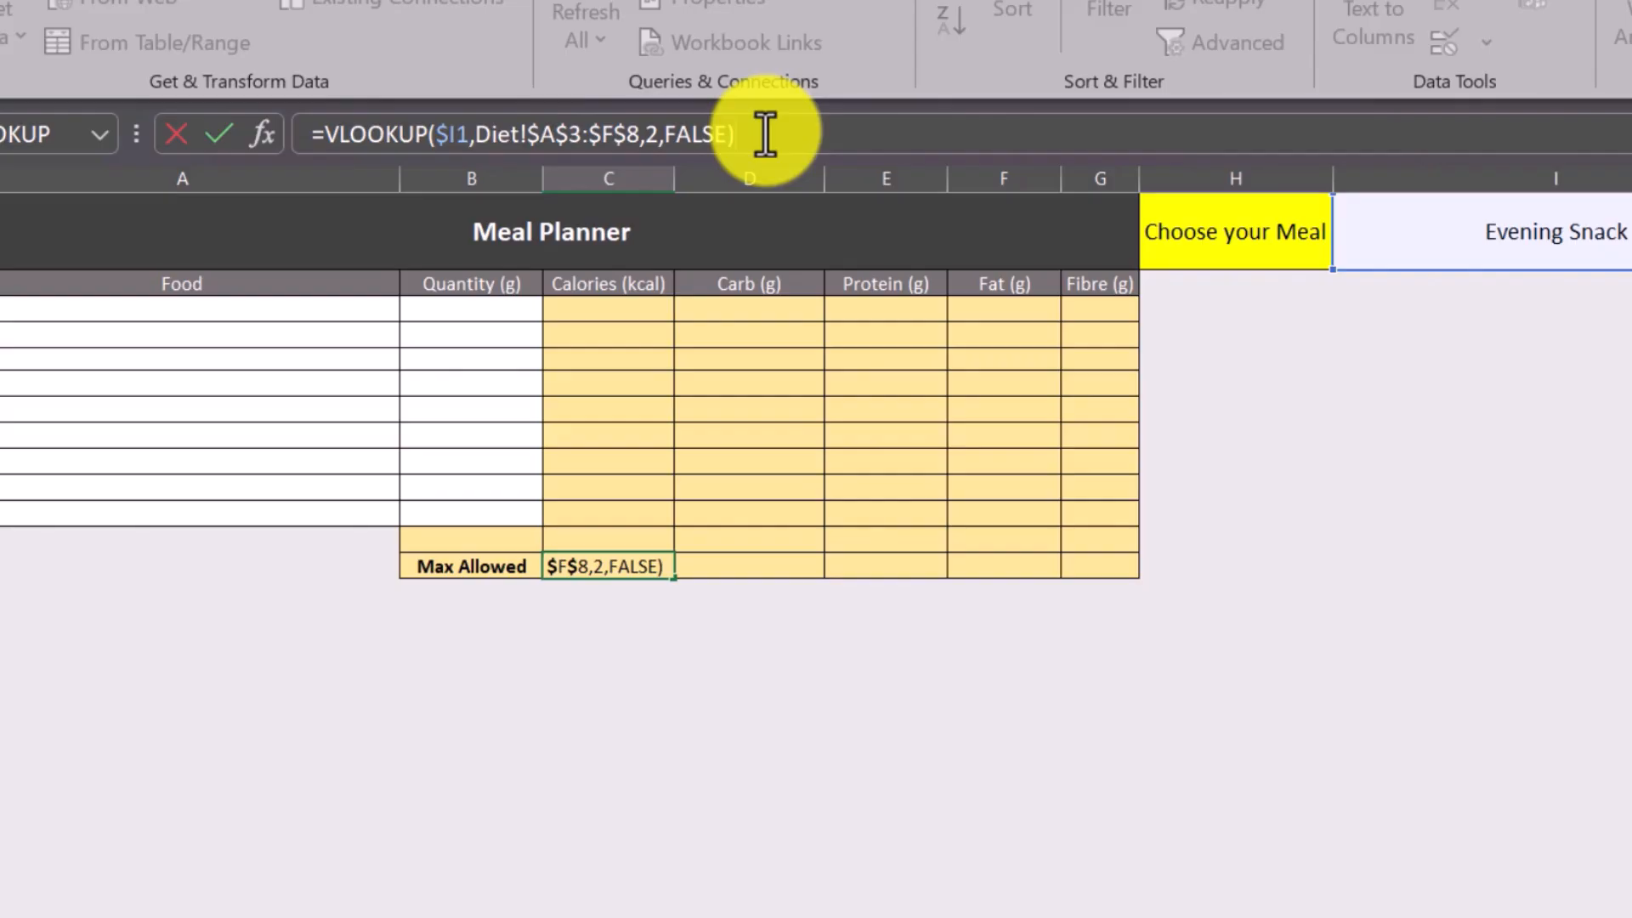
pyautogui.press('Return')
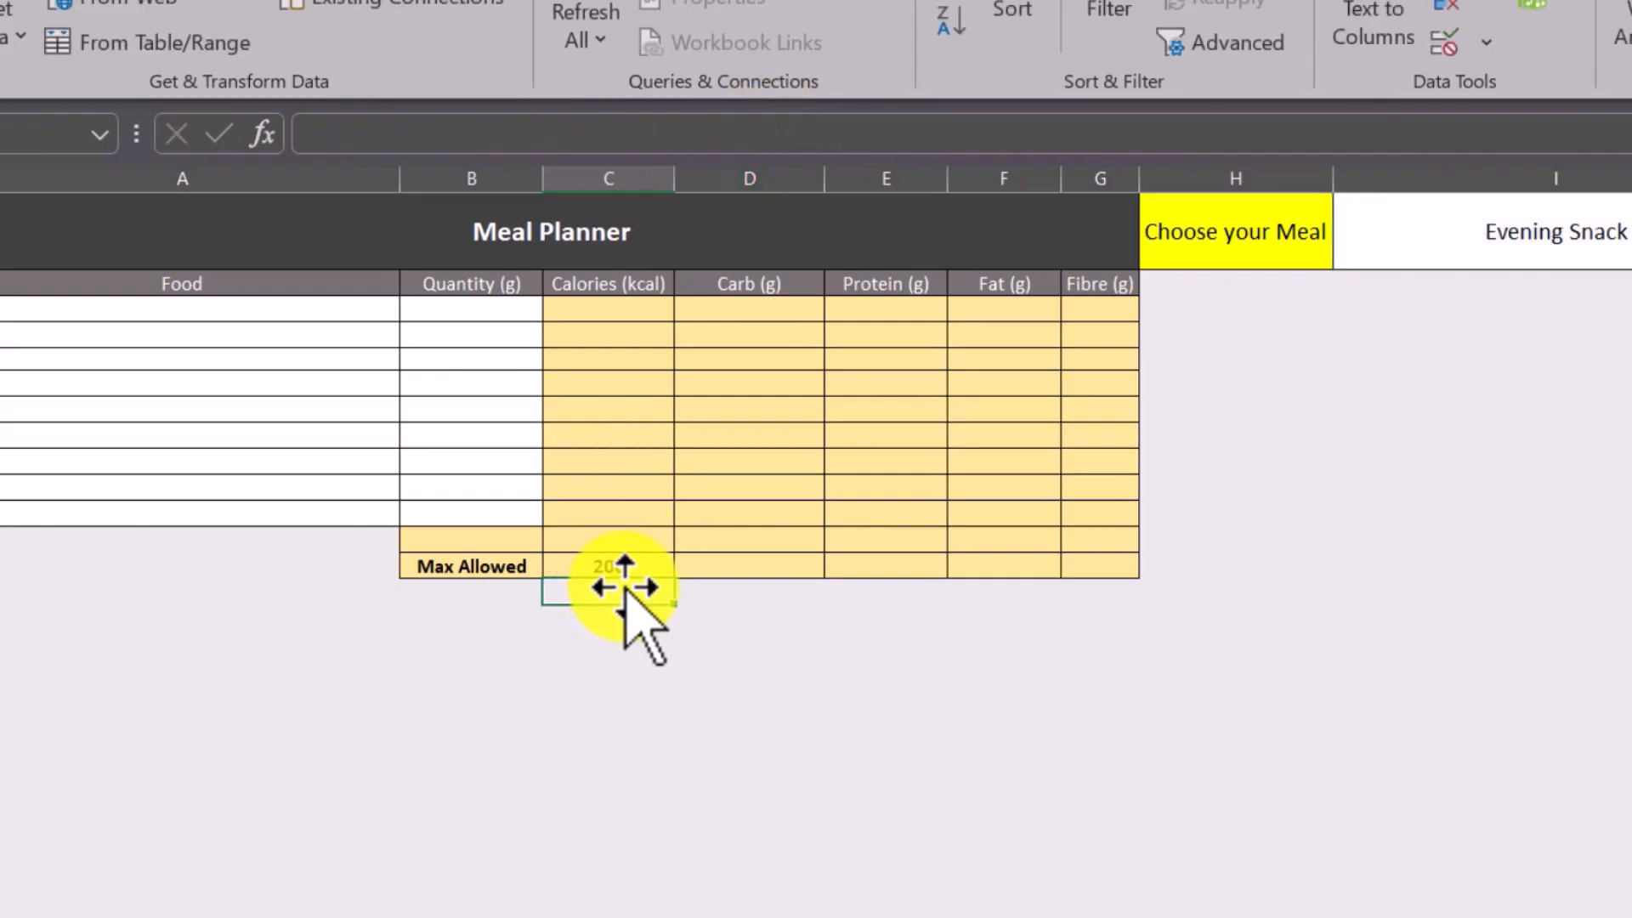
# Enter the helper column index numbers 2, 3, 4, 5 and 6 in cells C14 to G14 below the Max Allowed row.
pyautogui.write('2')
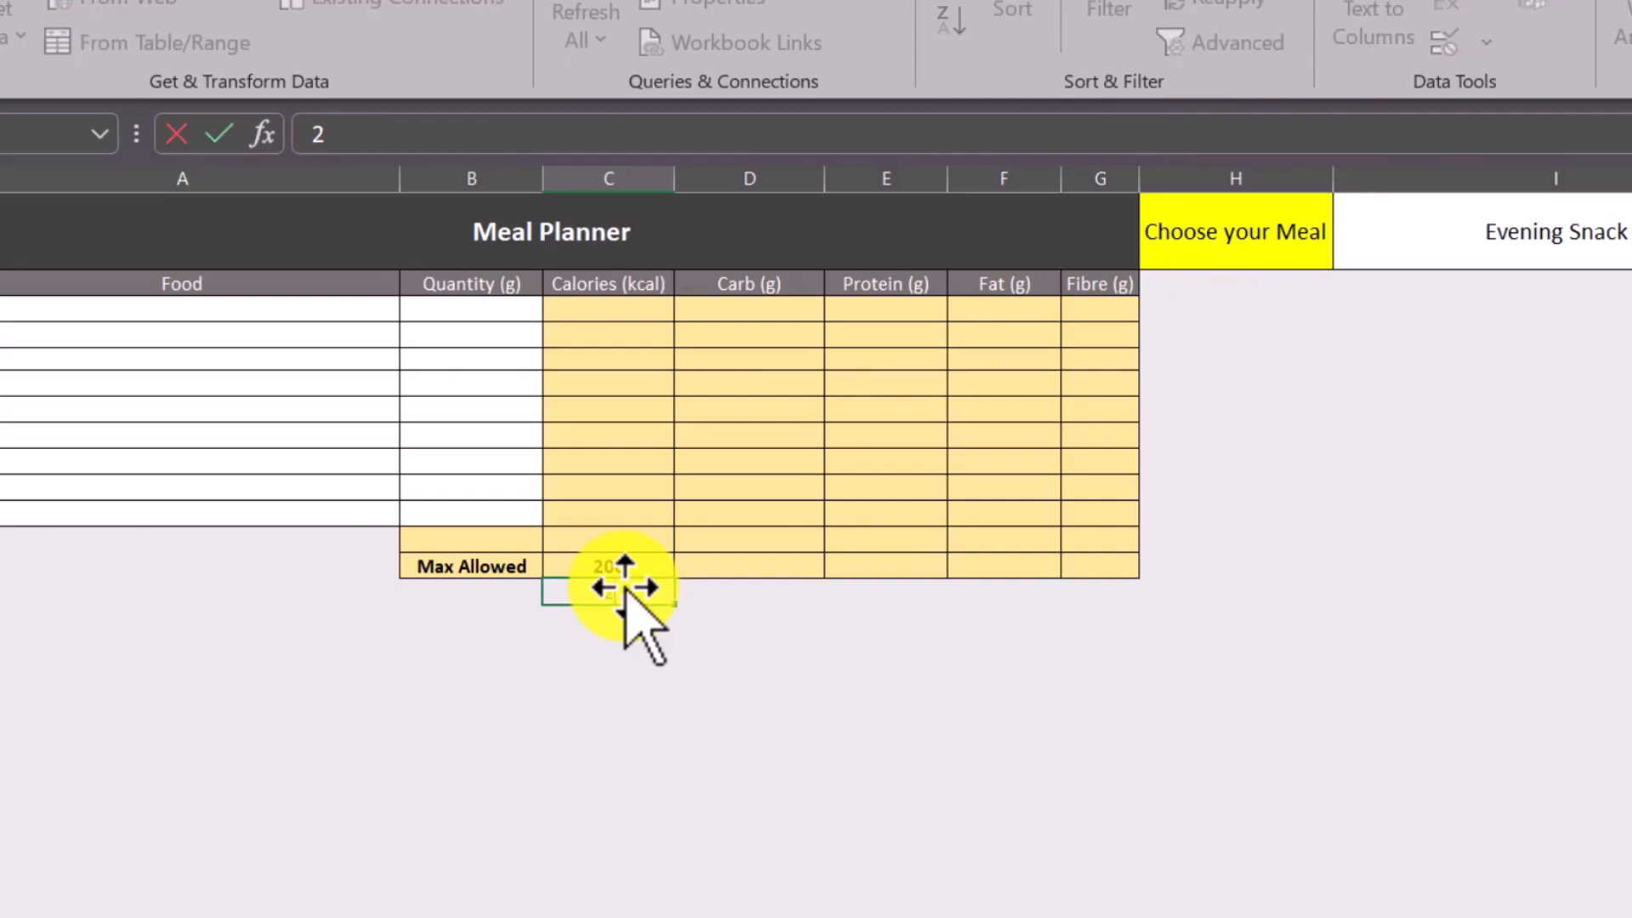
pyautogui.press('Tab')
pyautogui.write('3')
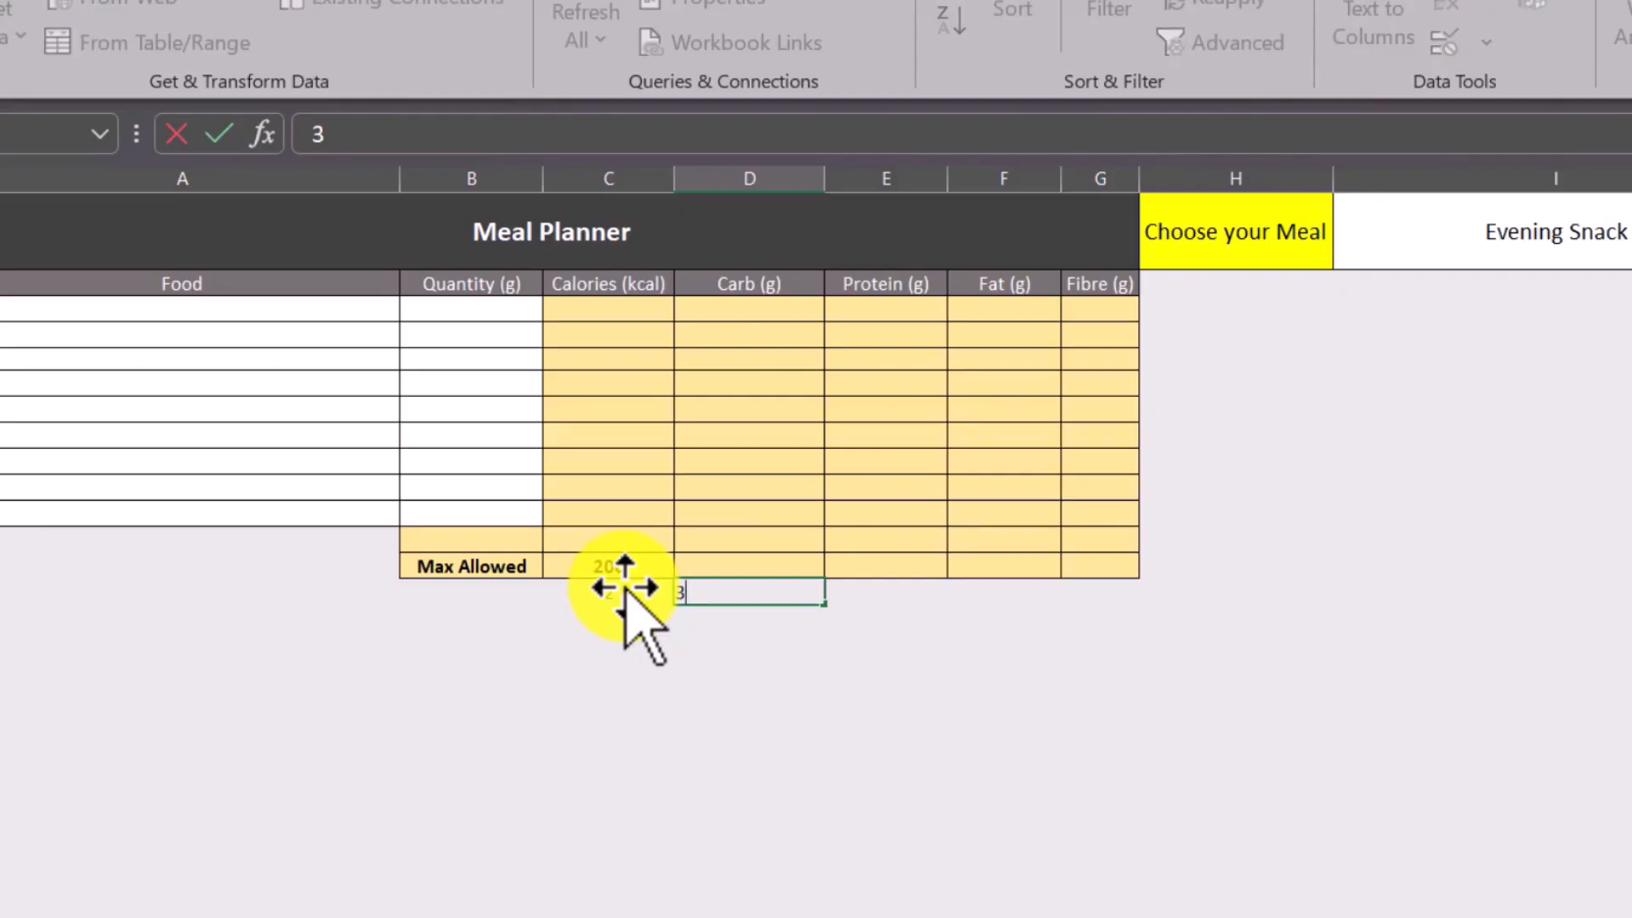
pyautogui.press('Tab')
pyautogui.write('4')
pyautogui.press('Tab')
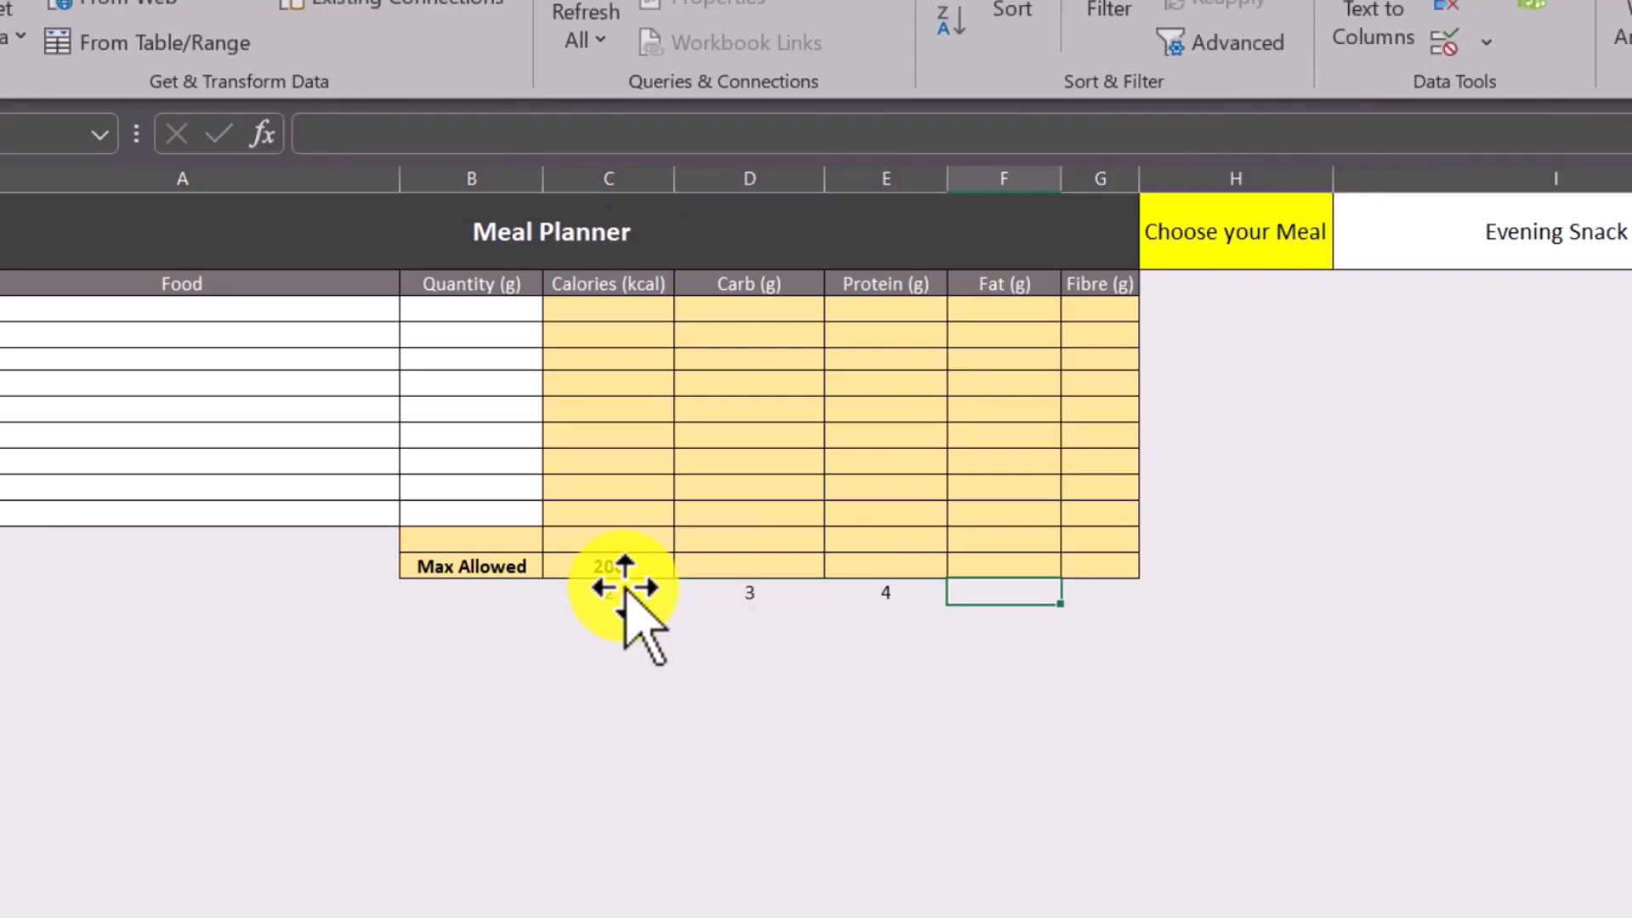
pyautogui.press('Tab')
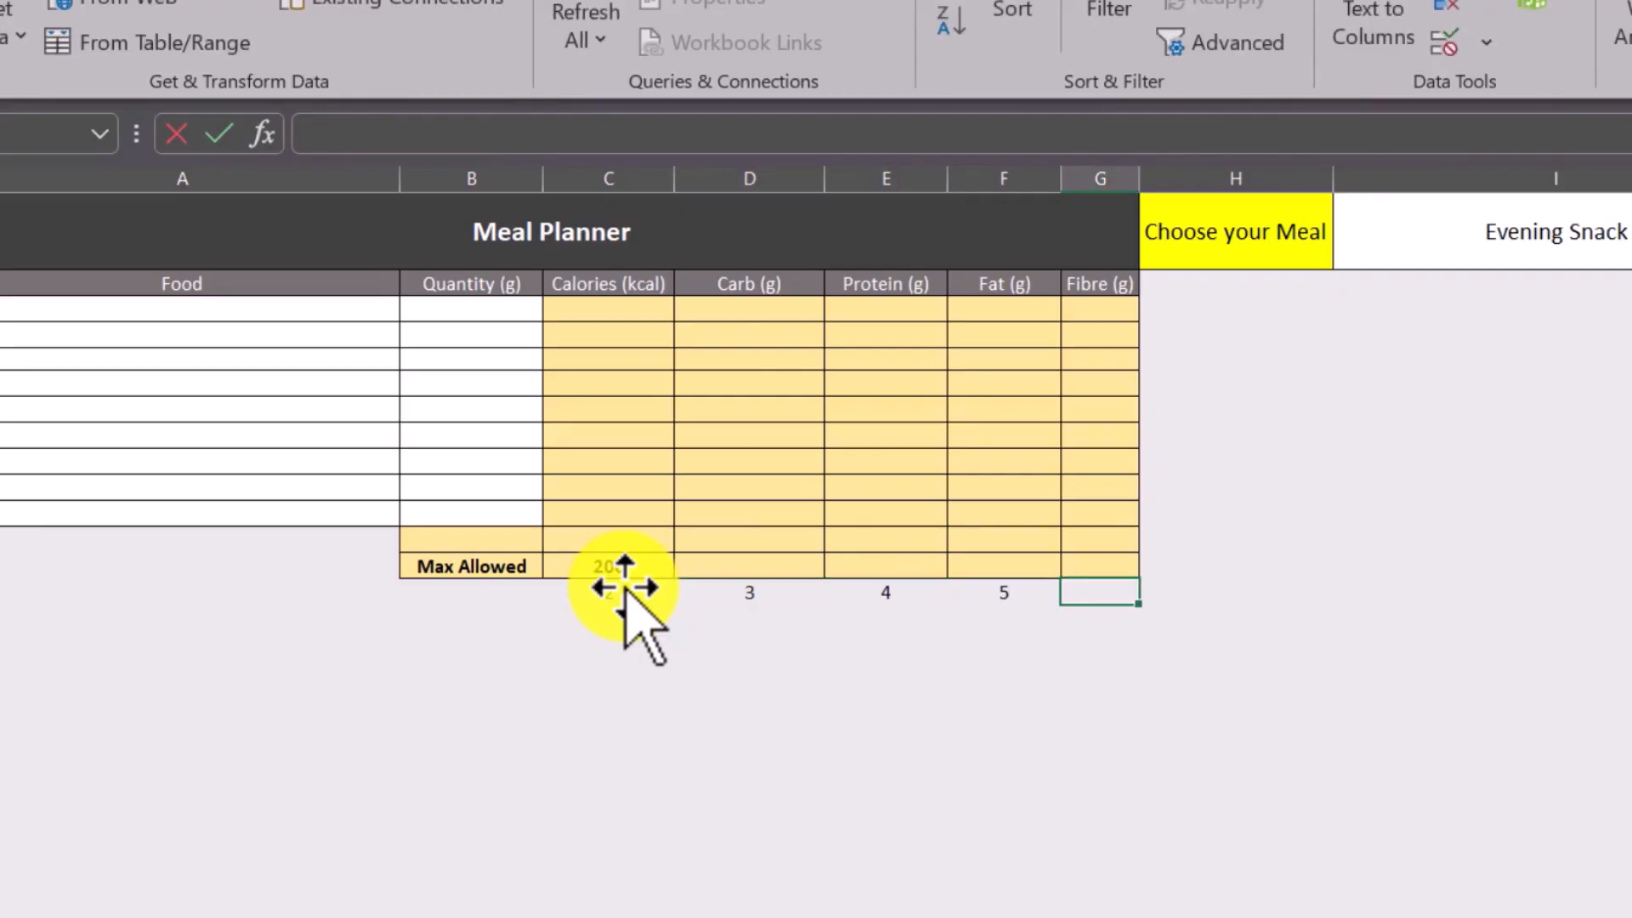
pyautogui.write('6')
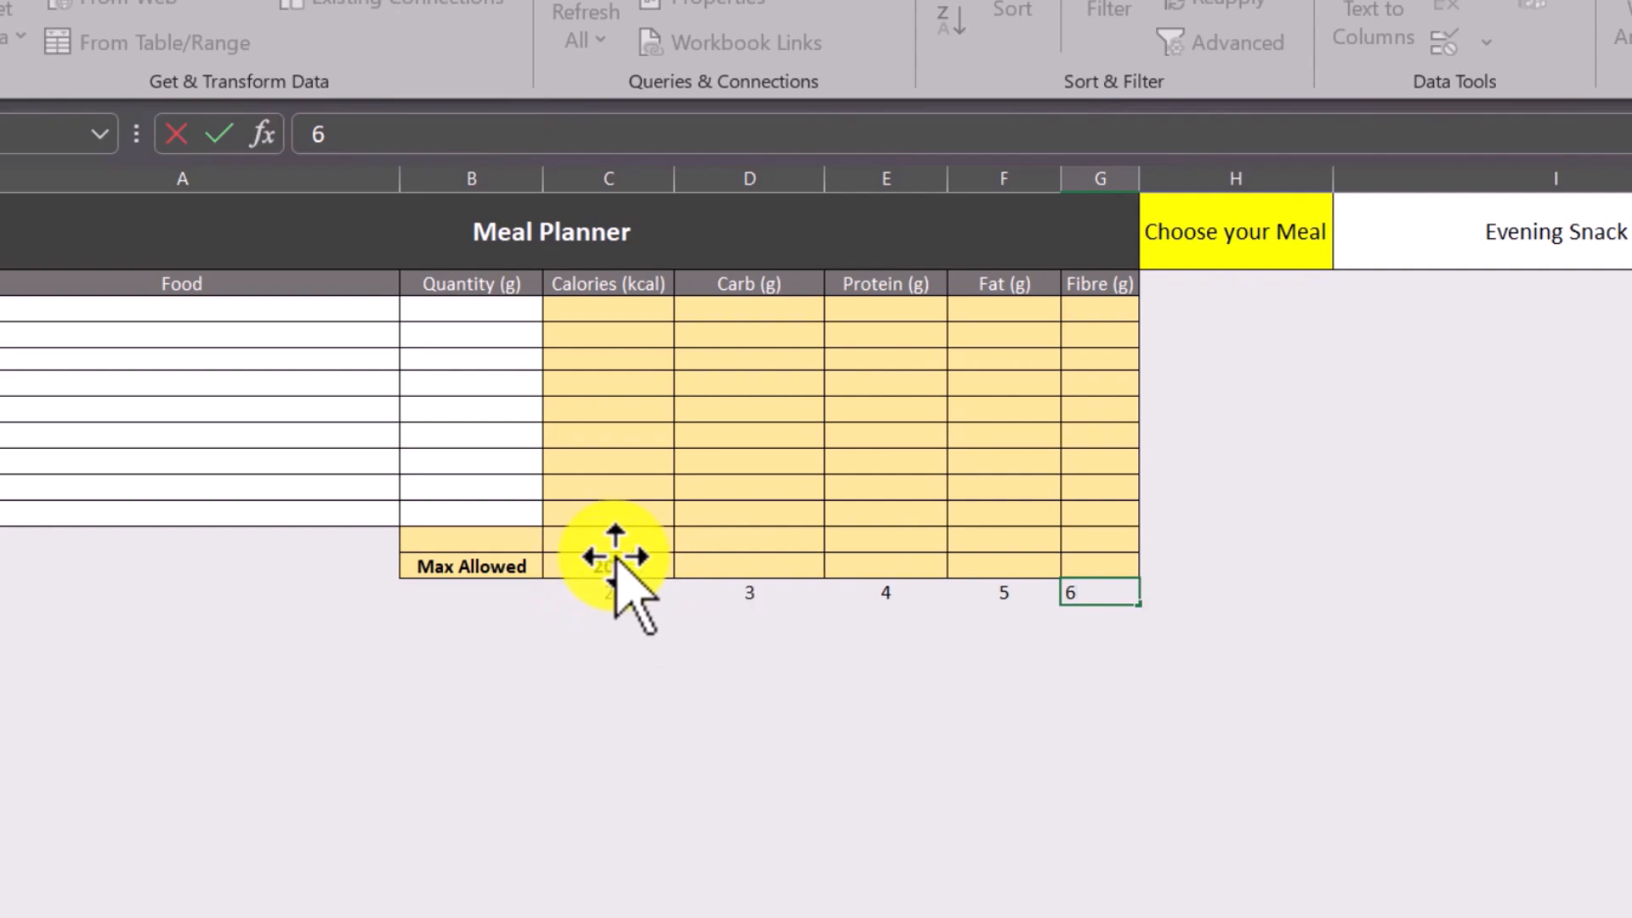
# Replace the column index 2 in C13's VLOOKUP formula with a reference to C14.
pyautogui.click(616, 561)
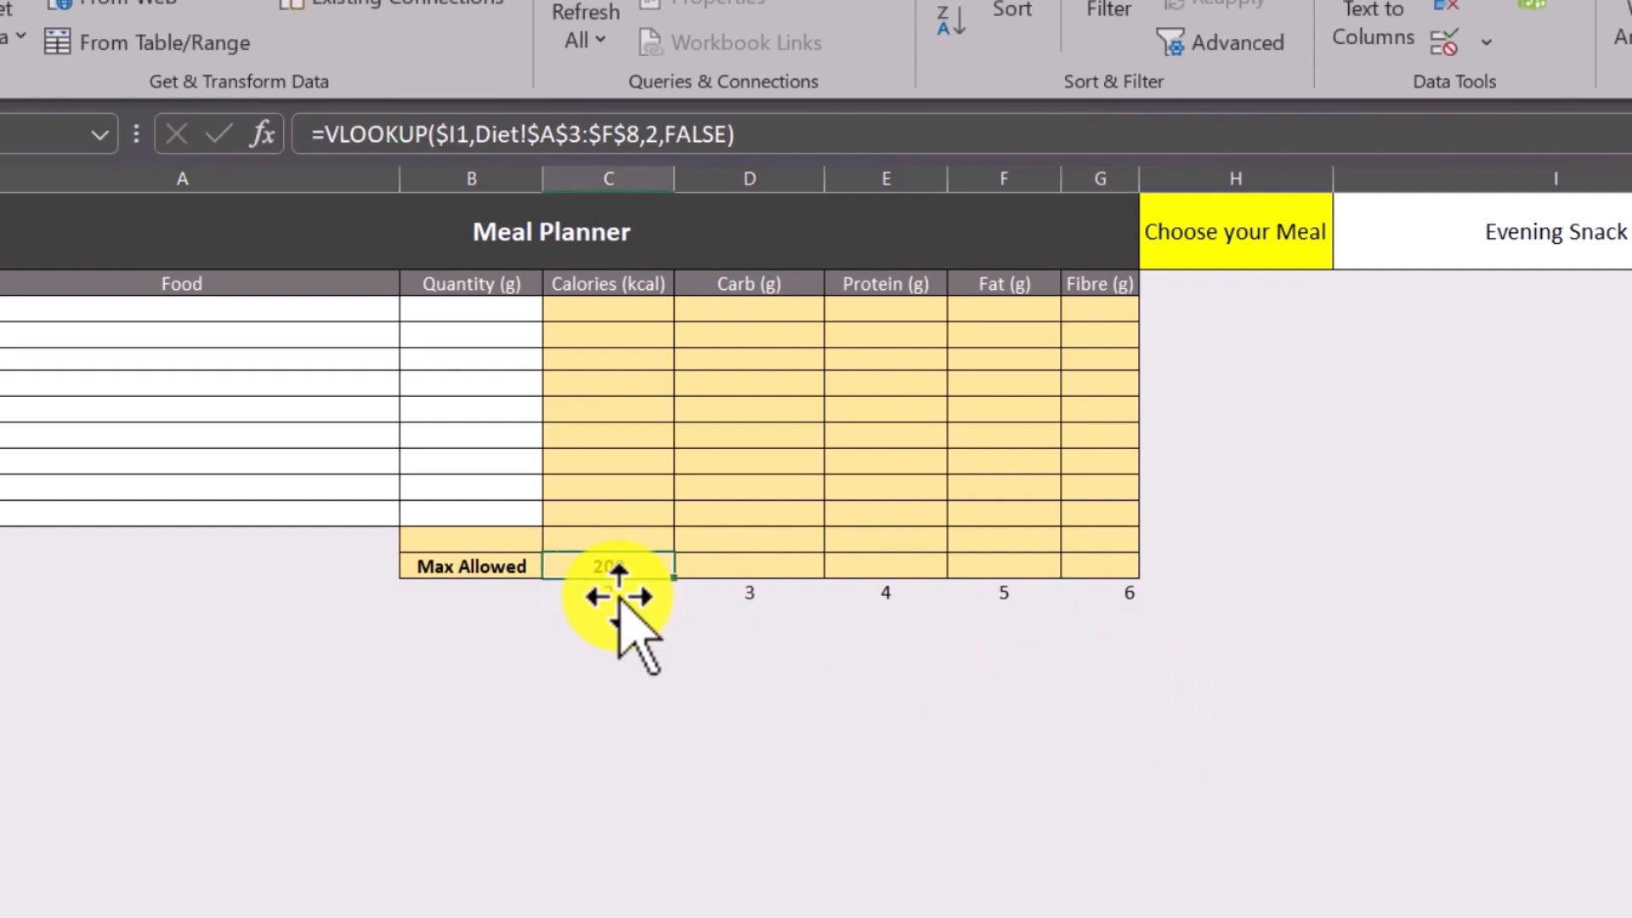
pyautogui.click(618, 595)
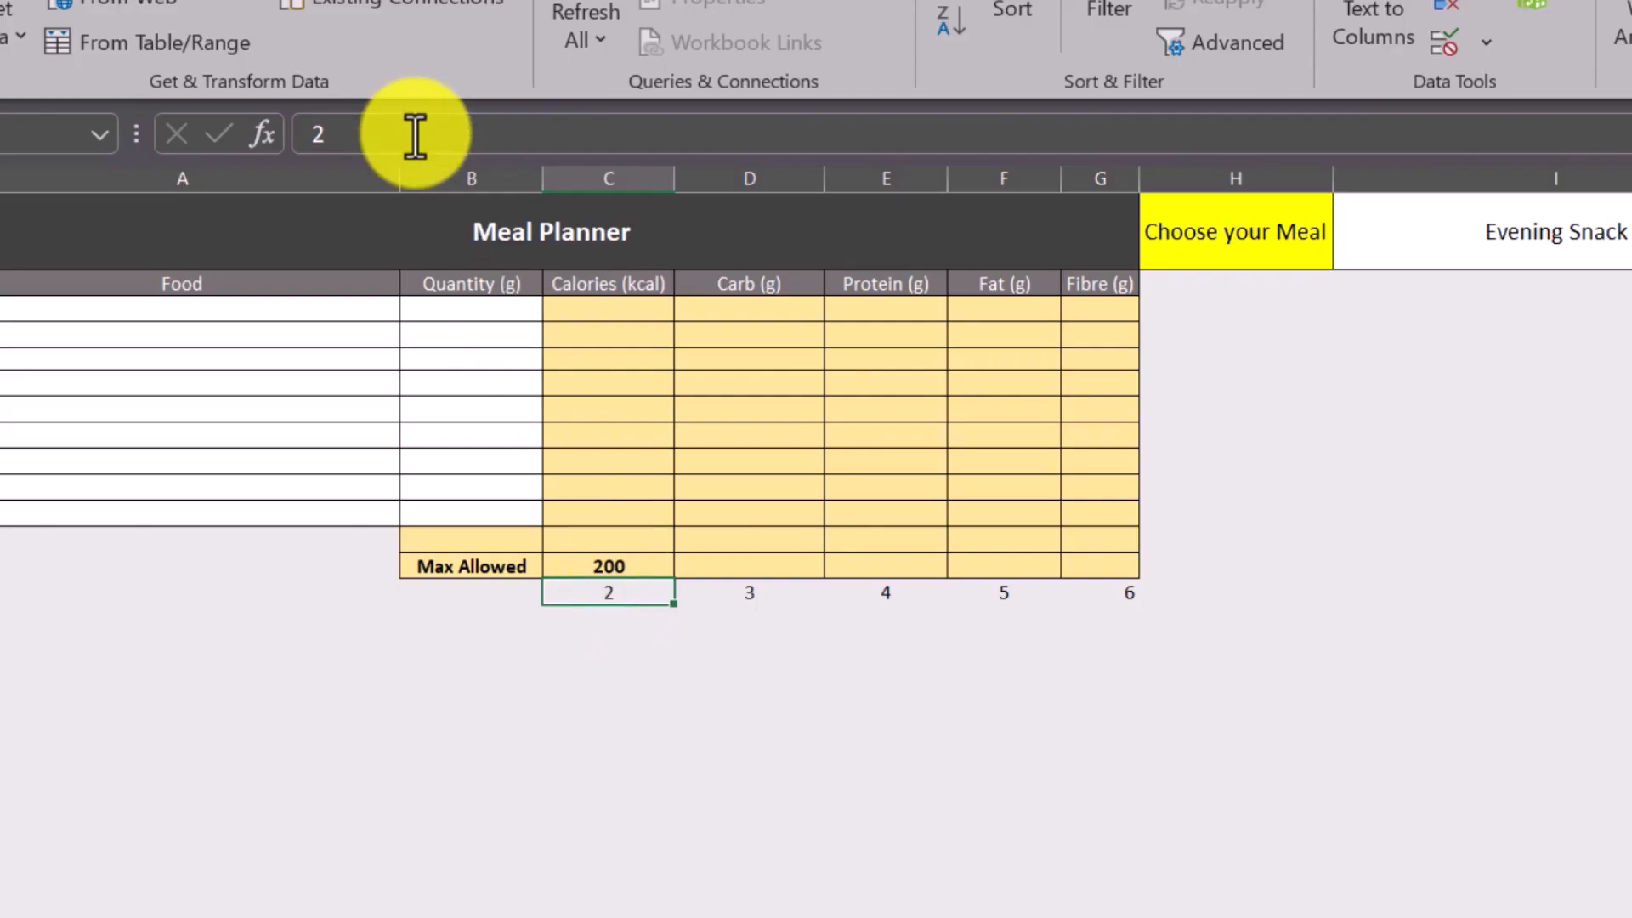
pyautogui.click(623, 566)
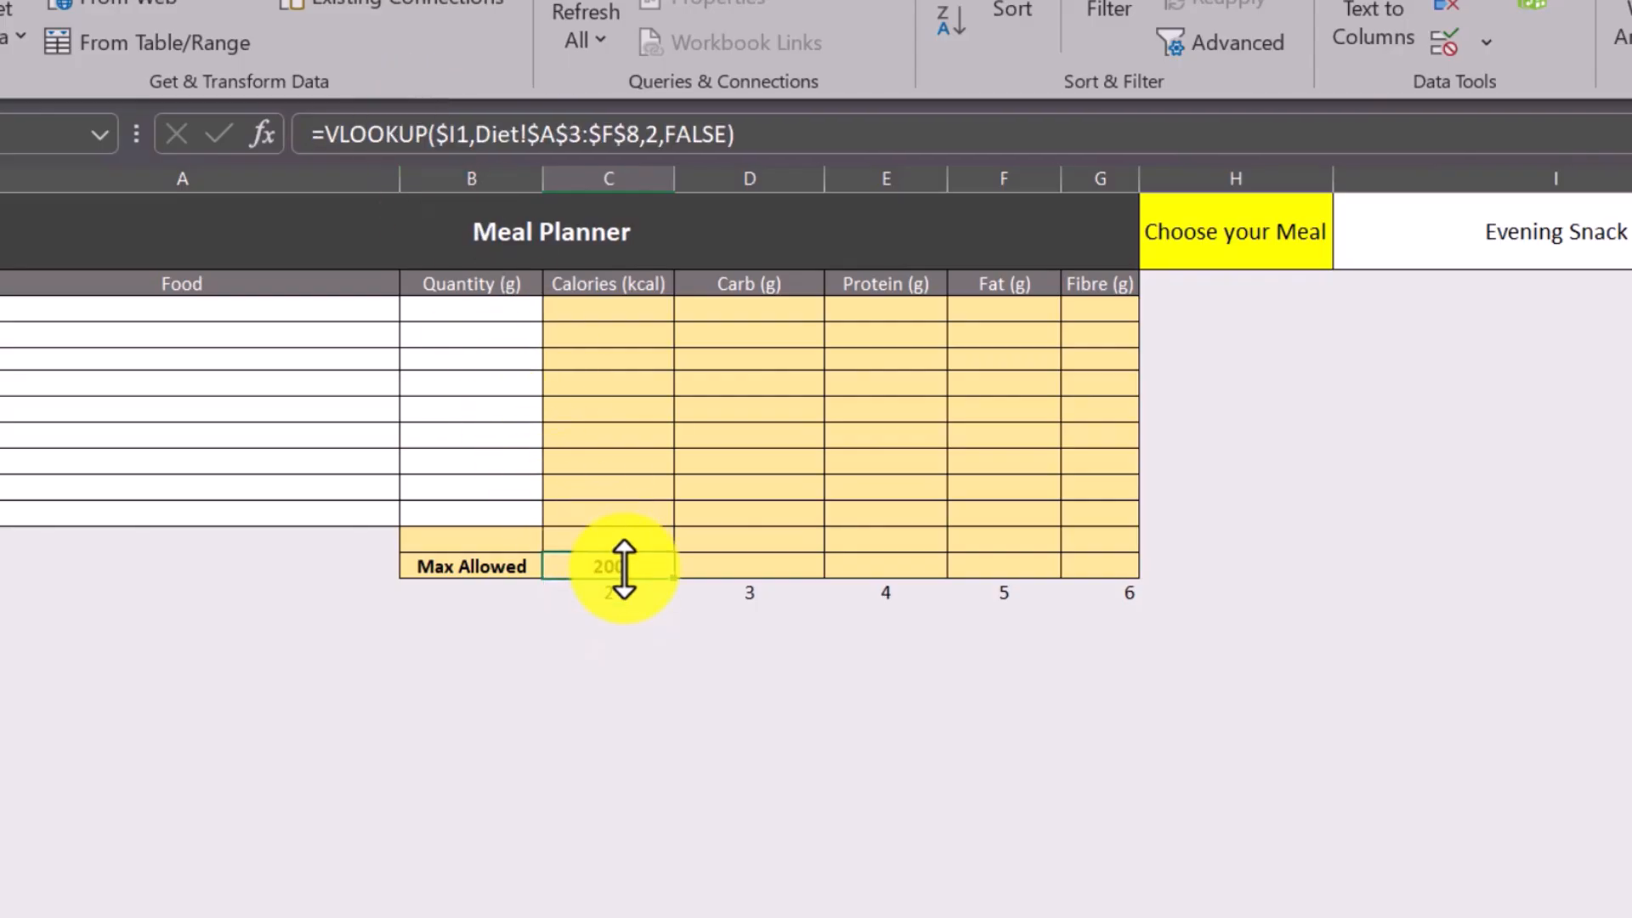
pyautogui.click(651, 136)
pyautogui.doubleClick(651, 137)
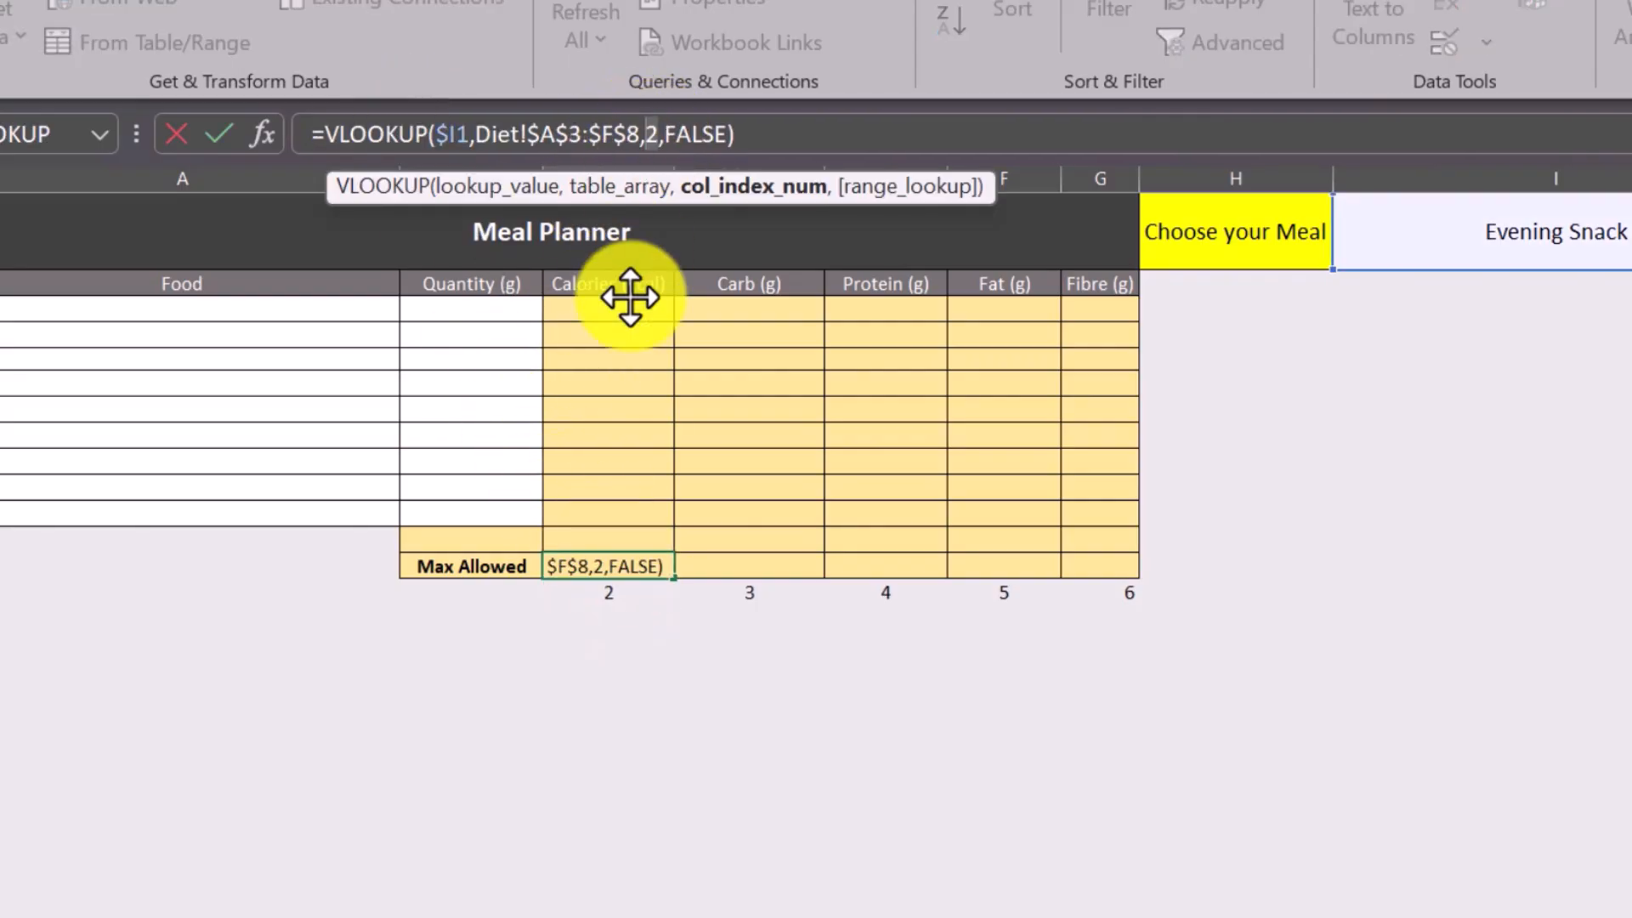
pyautogui.click(603, 595)
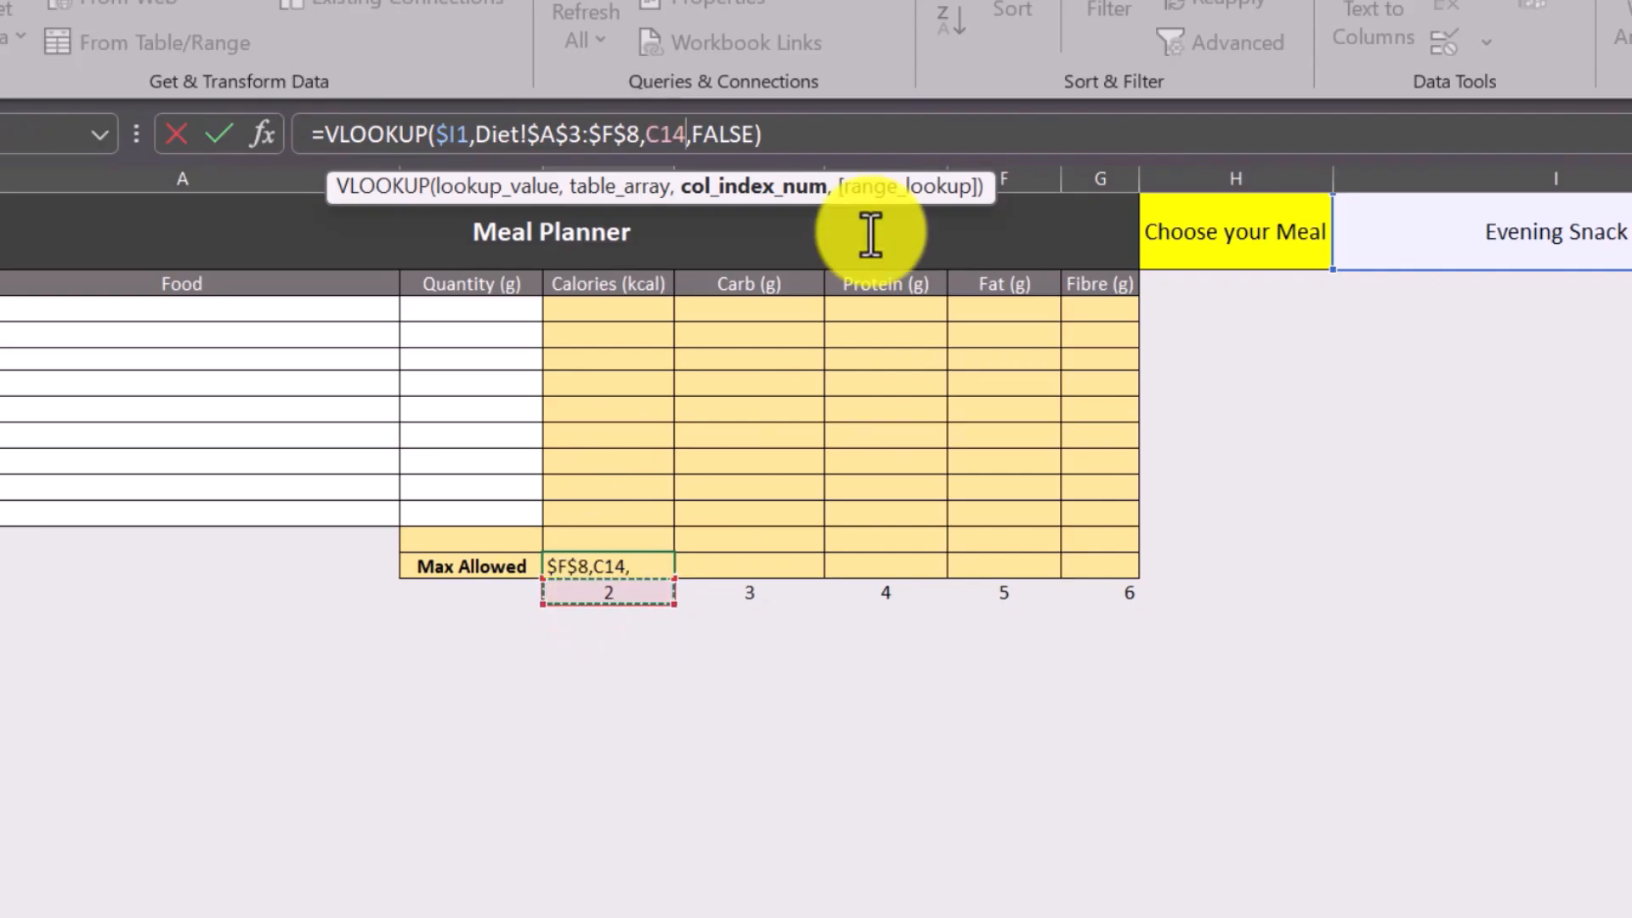
pyautogui.click(829, 141)
pyautogui.press('Return')
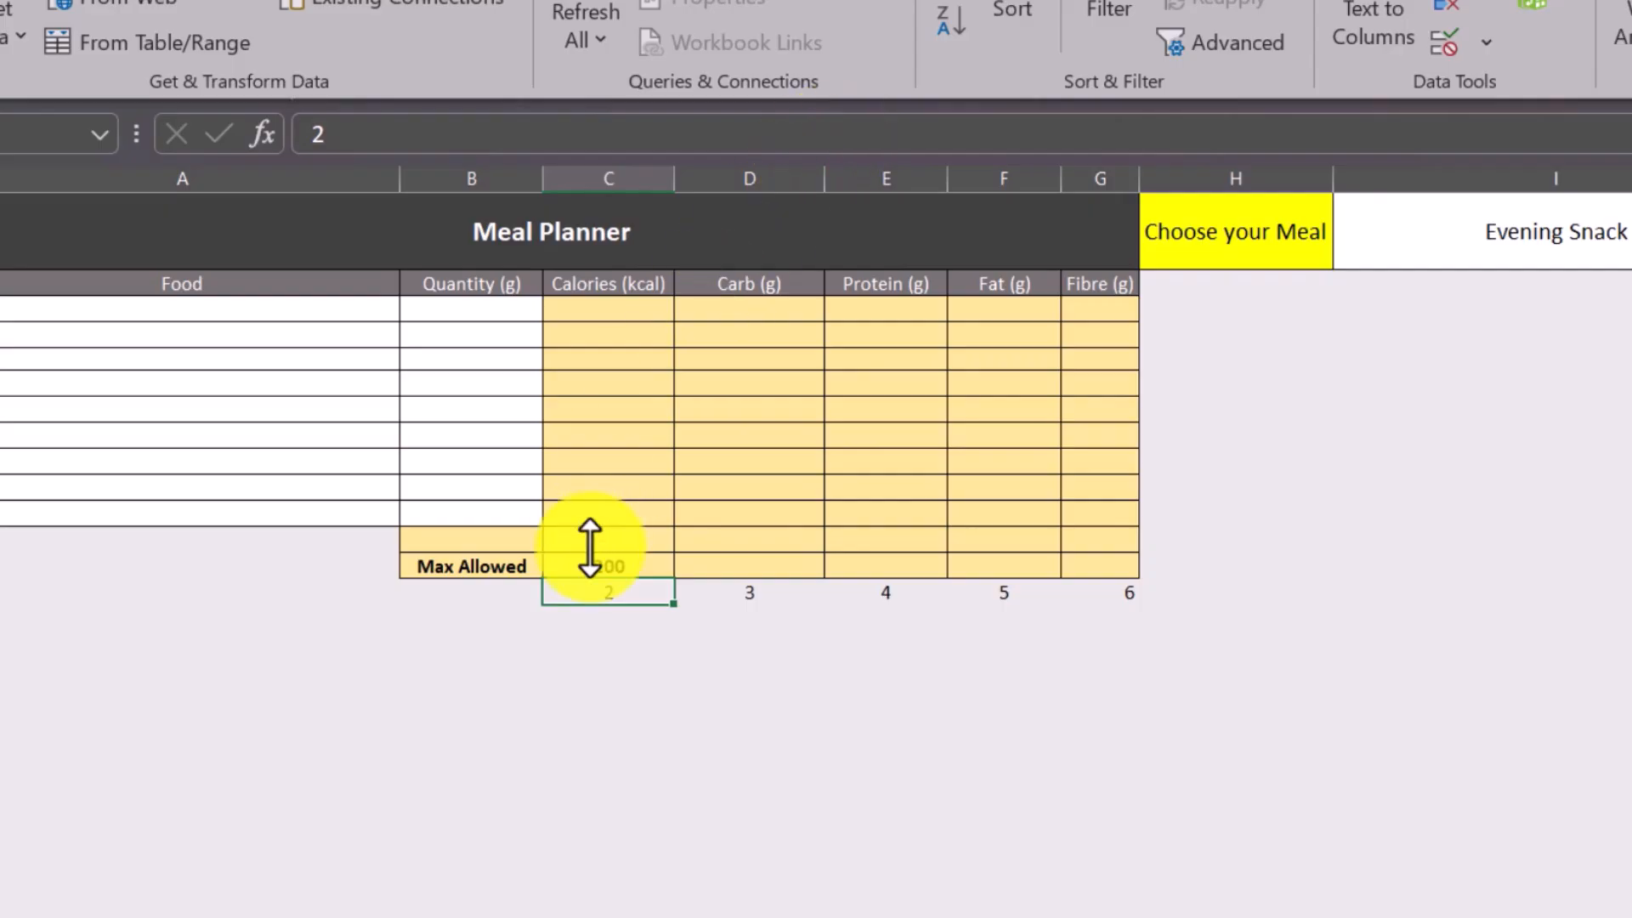
# Fill C13's VLOOKUP formula across to G13 and check the results against the Evening Snack row on the Diet sheet.
pyautogui.click(617, 565)
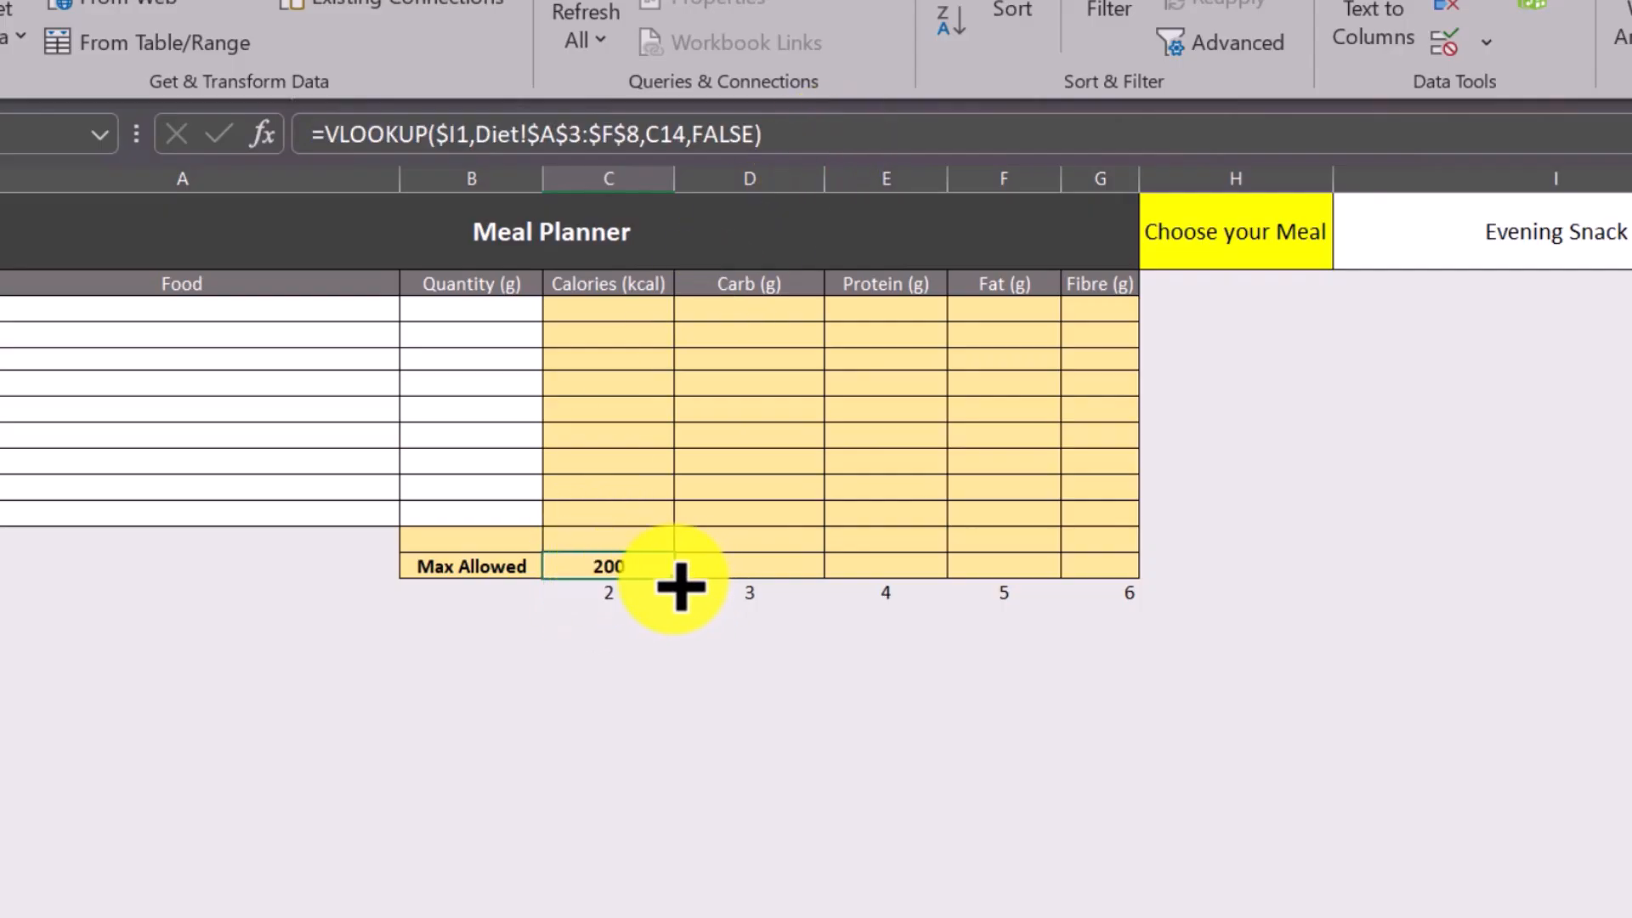
pyautogui.moveTo(677, 582); pyautogui.dragTo(1105, 587)
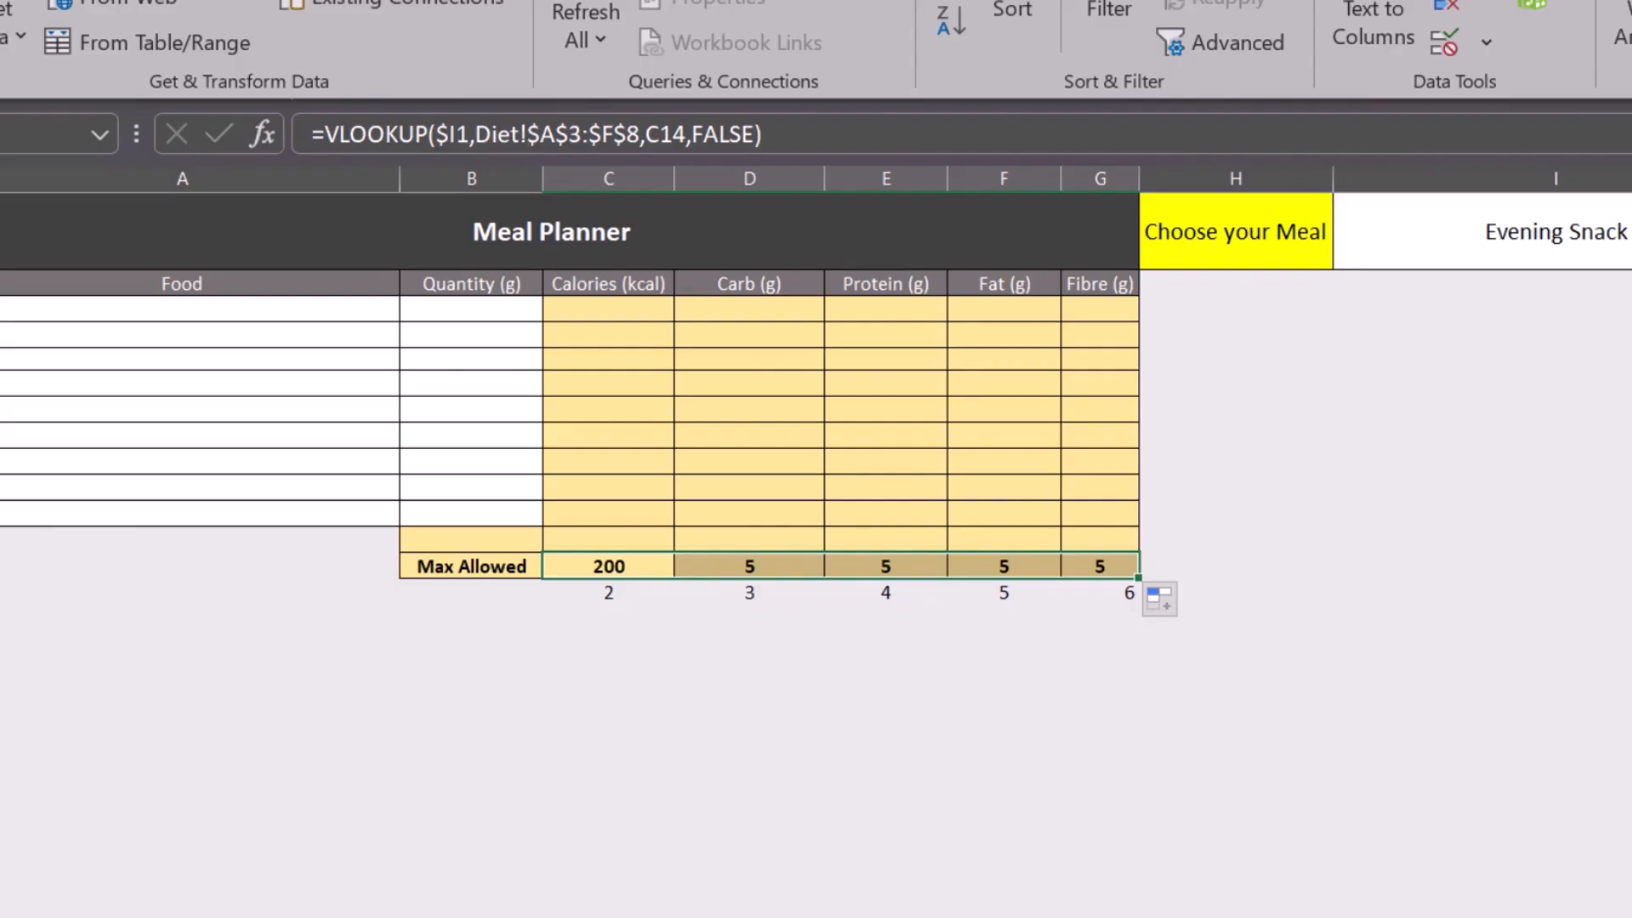
pyautogui.hotkey('ctrl', 'pageup')
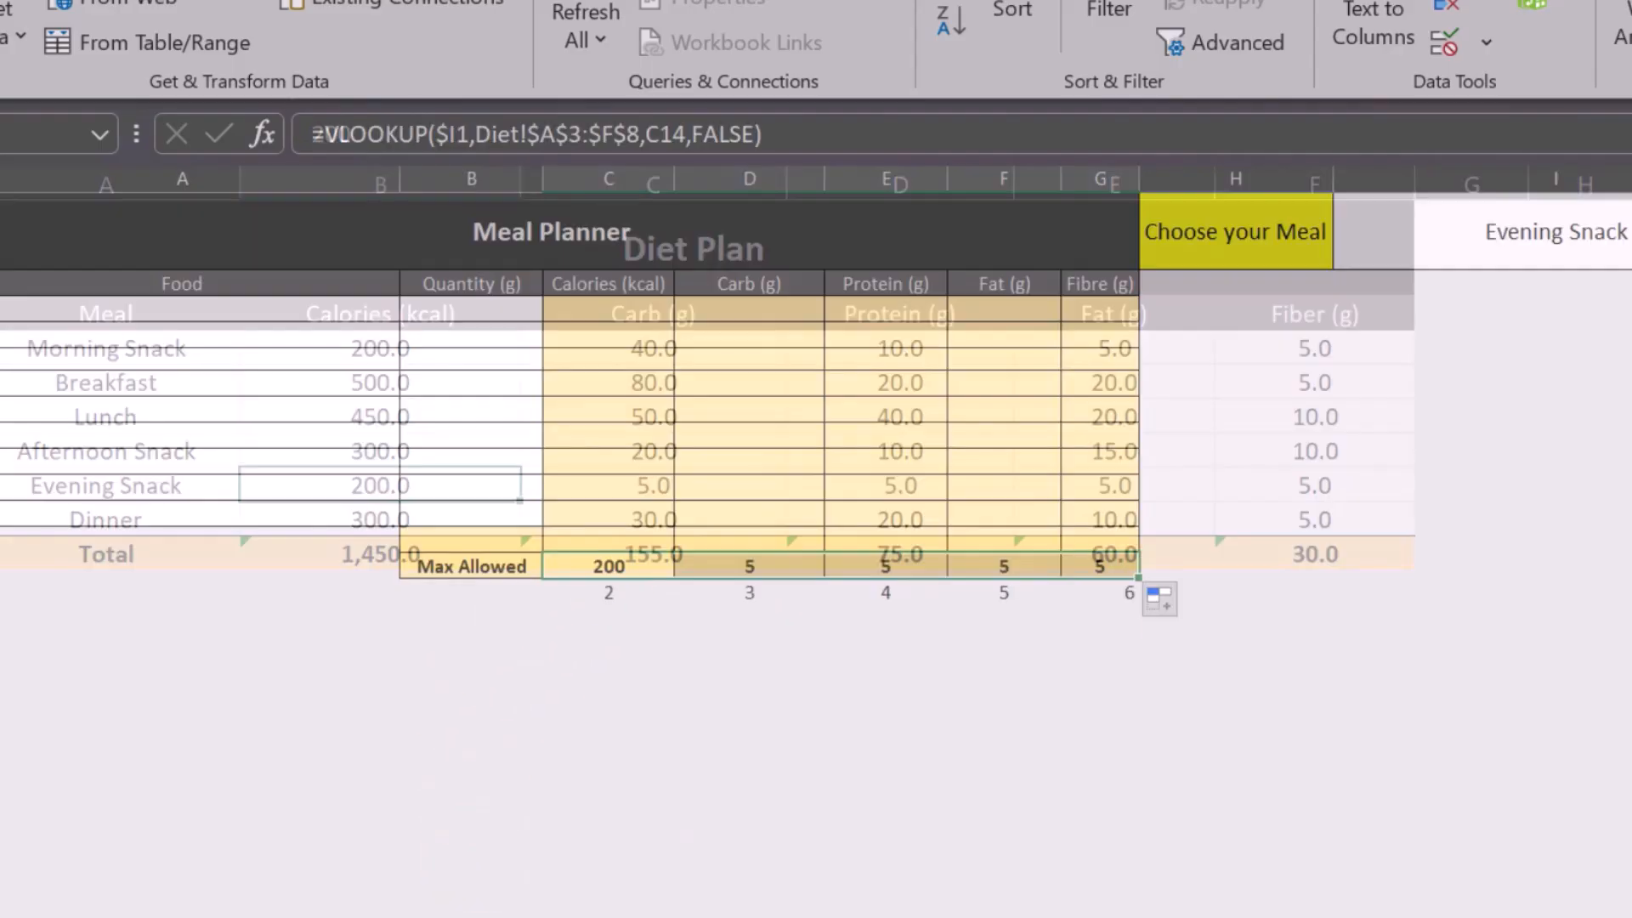
# Choose Breakfast from the meal dropdown in I1 of the meal planner.
pyautogui.click(1581, 243)
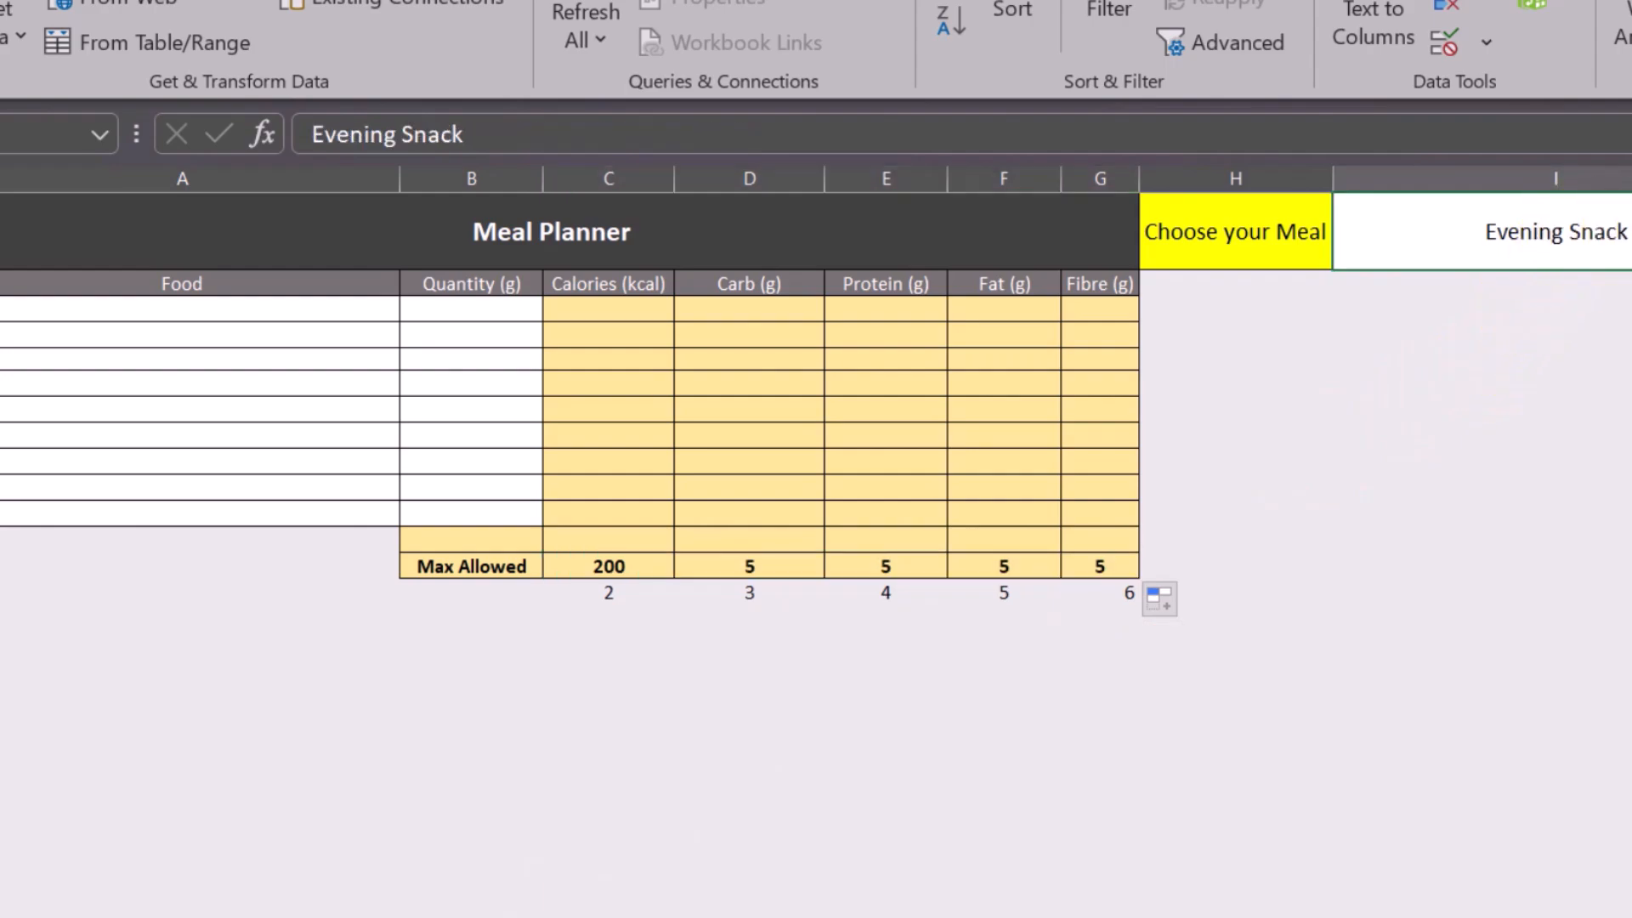
pyautogui.hotkey('alt', 'Down')
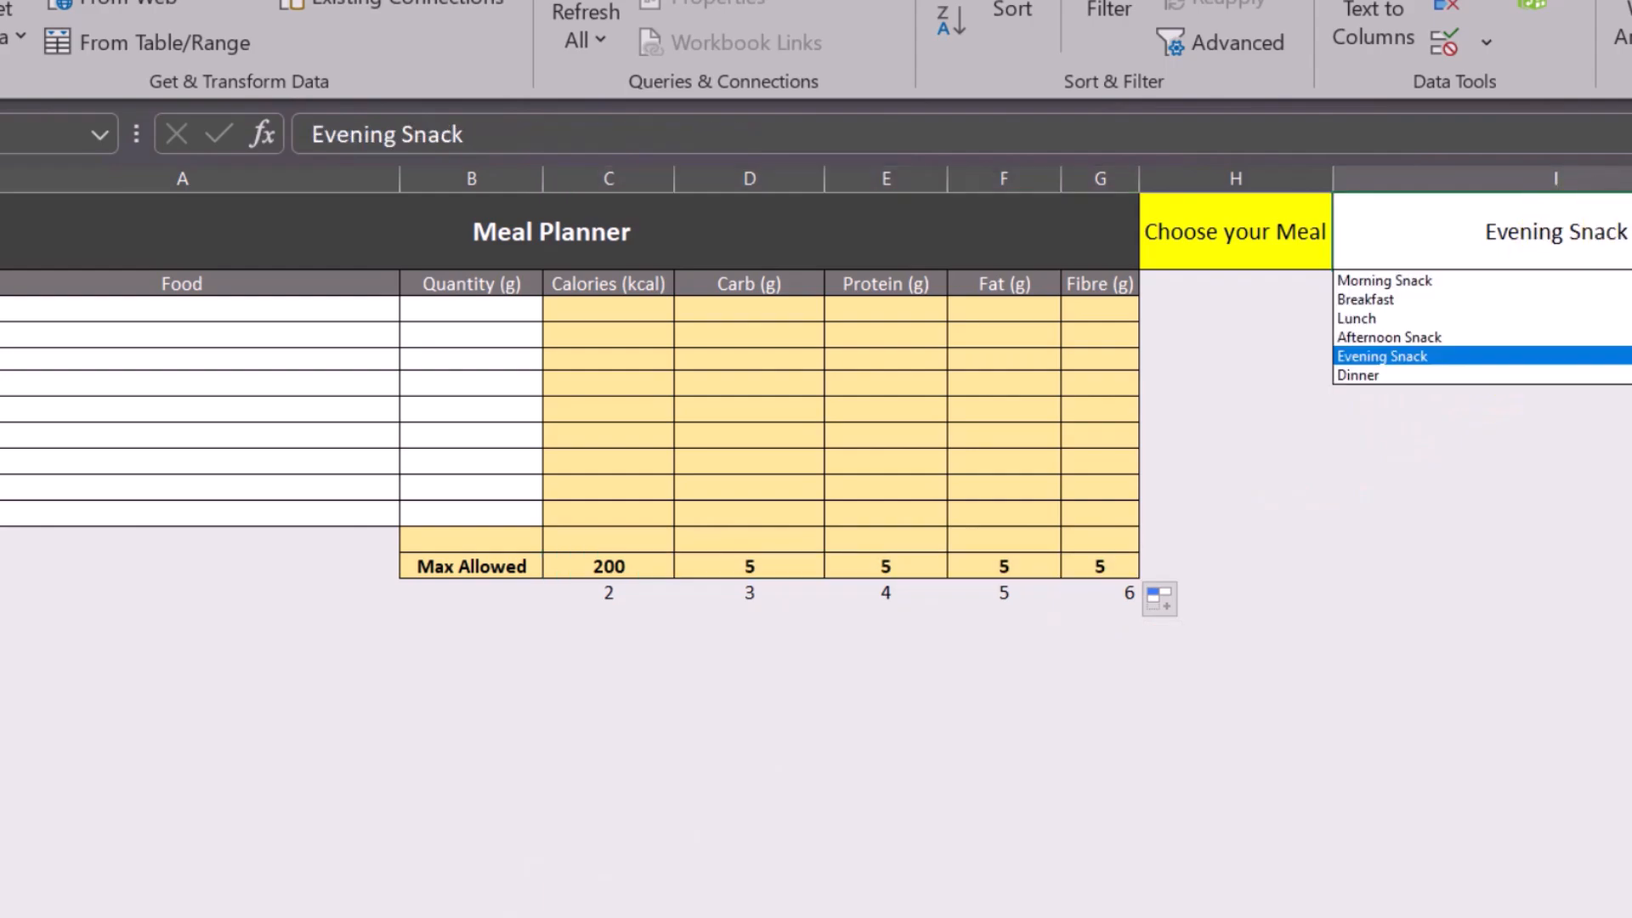
pyautogui.click(1405, 303)
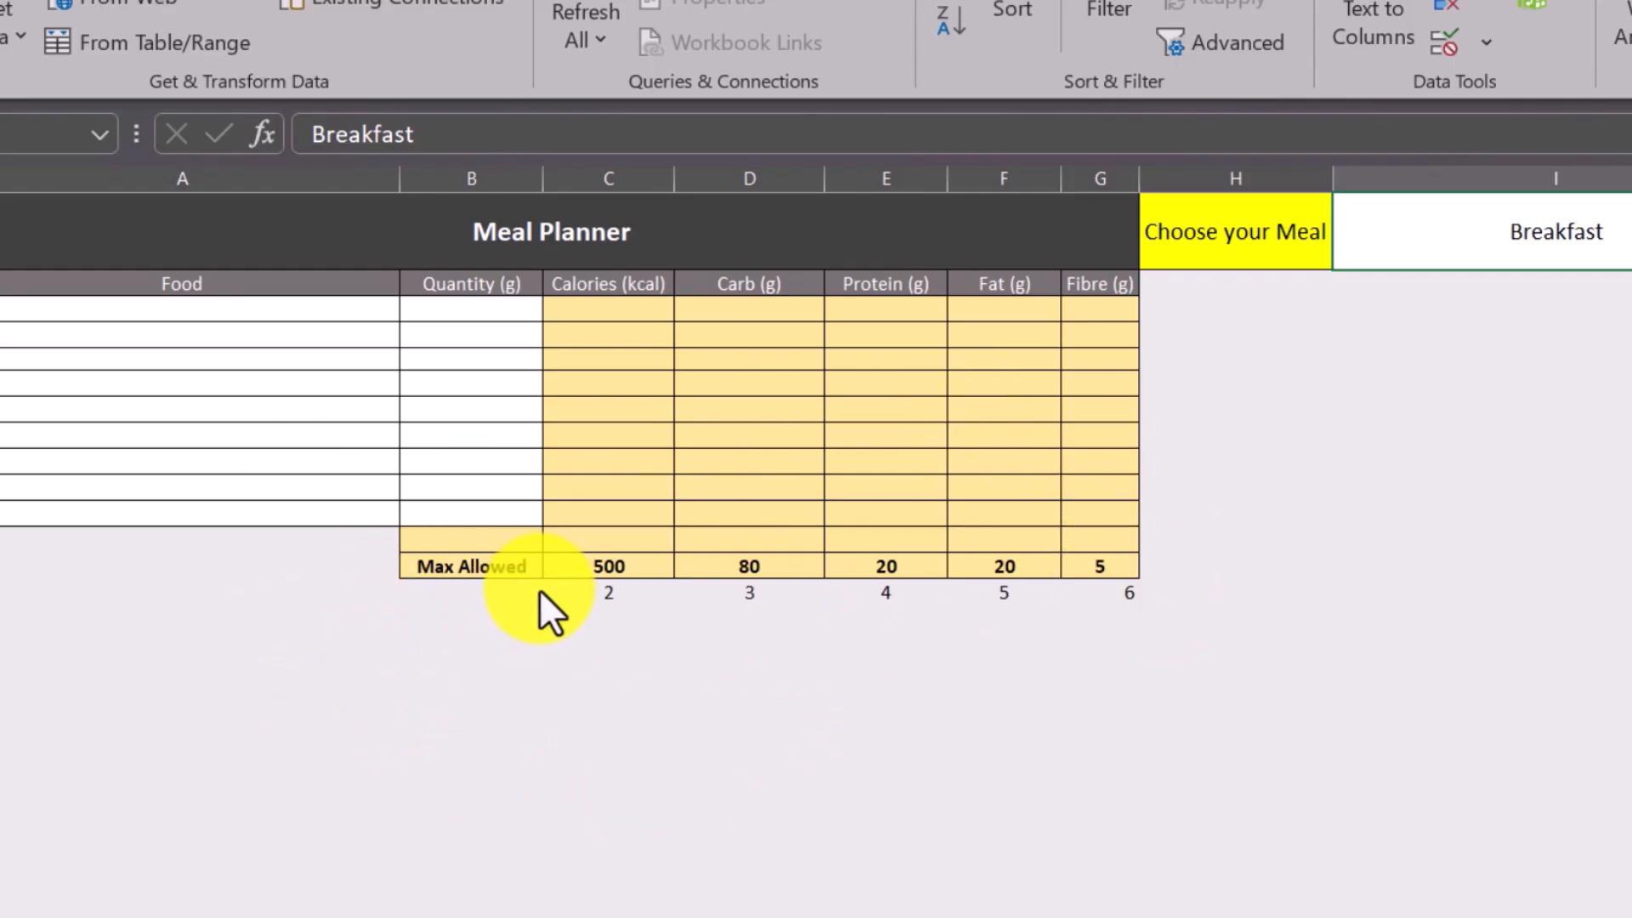
# Hide row 14, which holds the helper column index numbers.
pyautogui.click(336, 602)
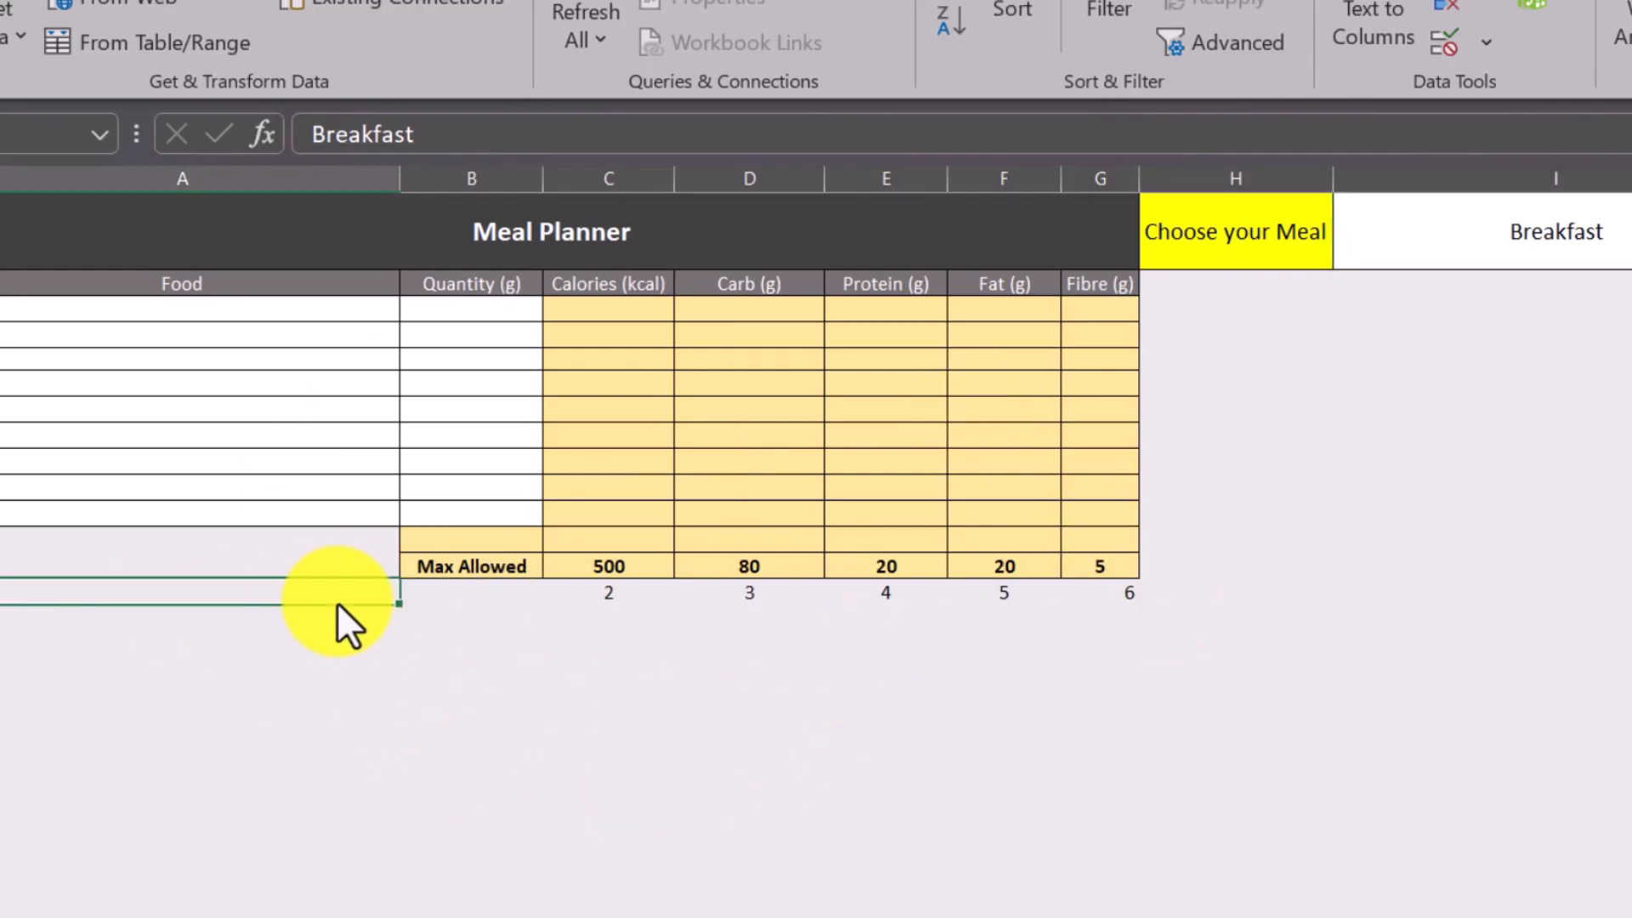
pyautogui.rightClick(2, 592)
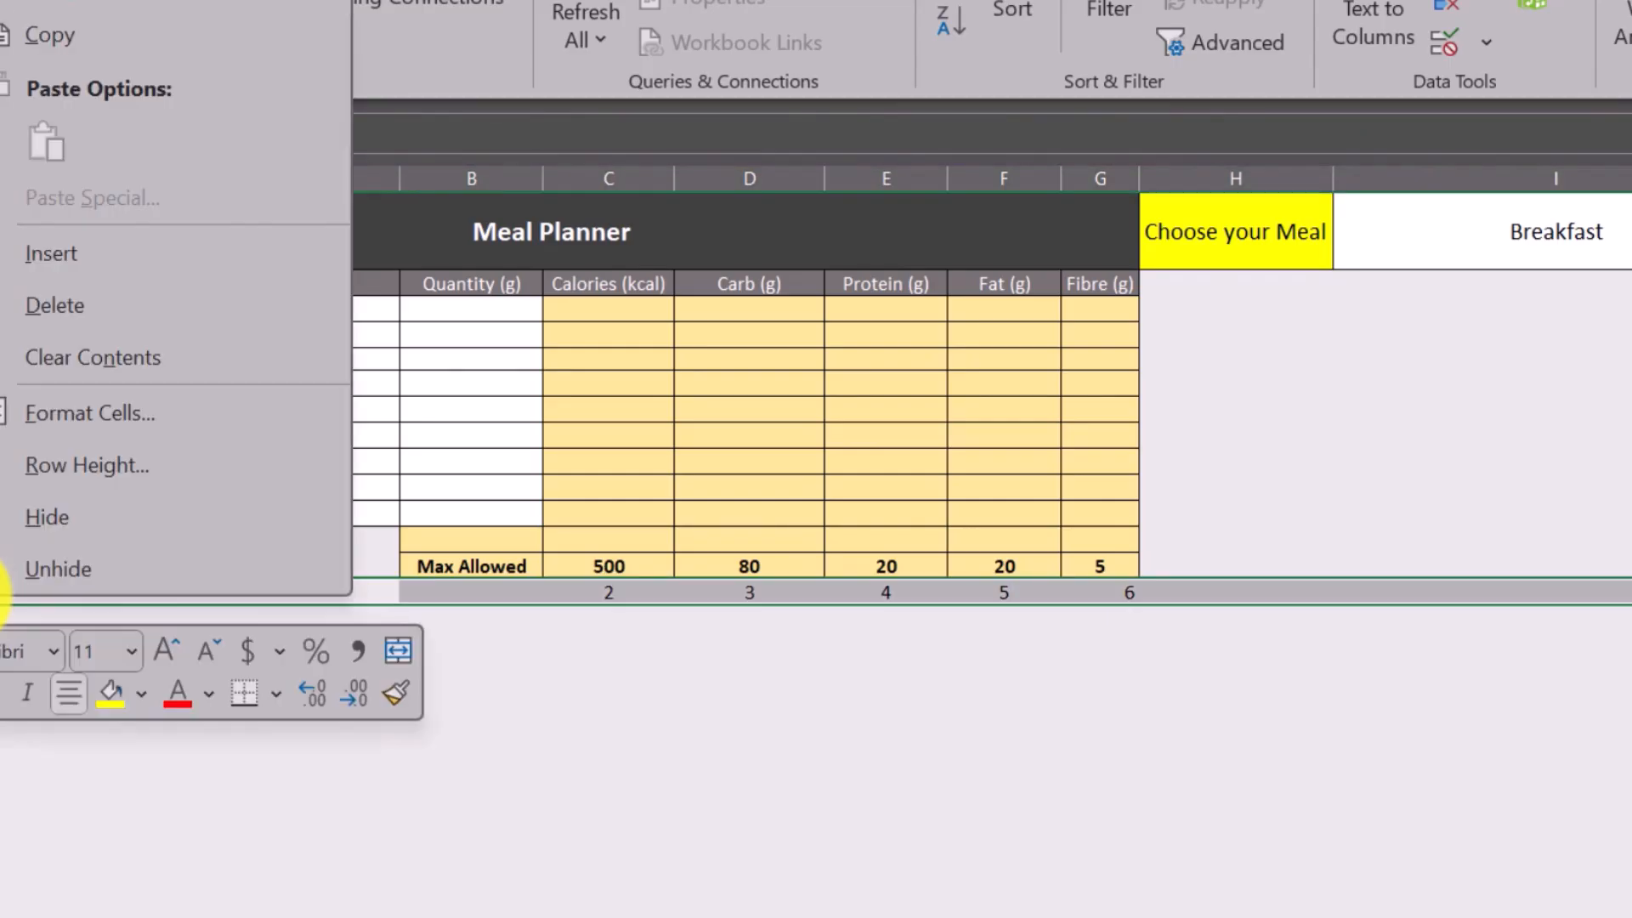
pyautogui.click(31, 520)
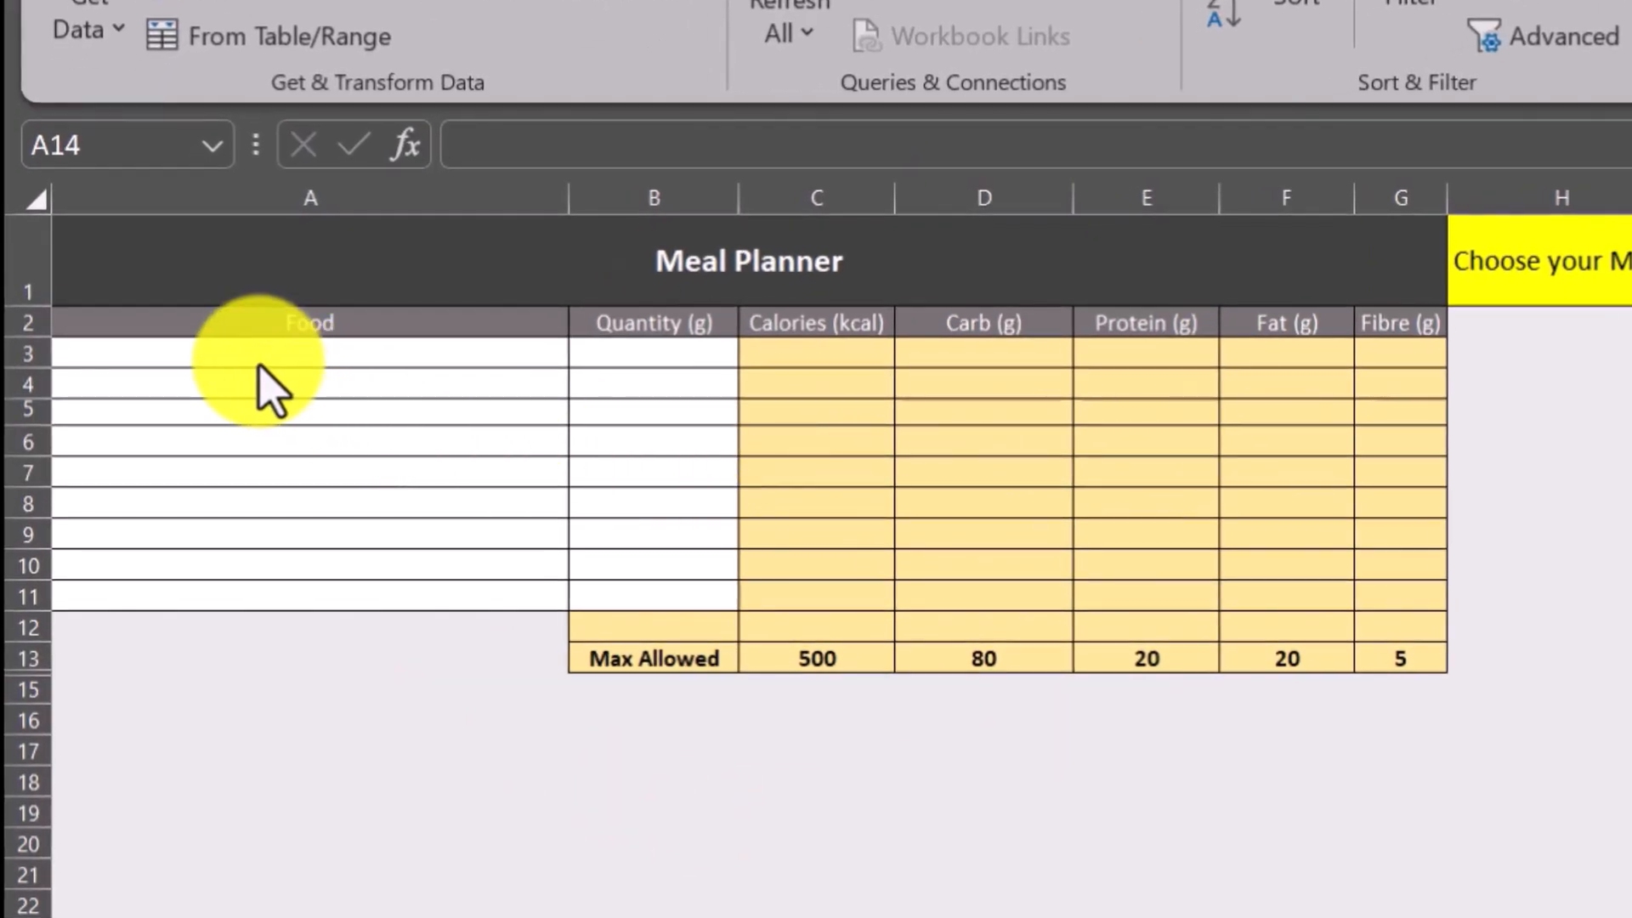
# Review the planner's Food cells A3:A11, examine the food names on the Food List sheet, and return to the Meal Planner sheet.
pyautogui.click(258, 357)
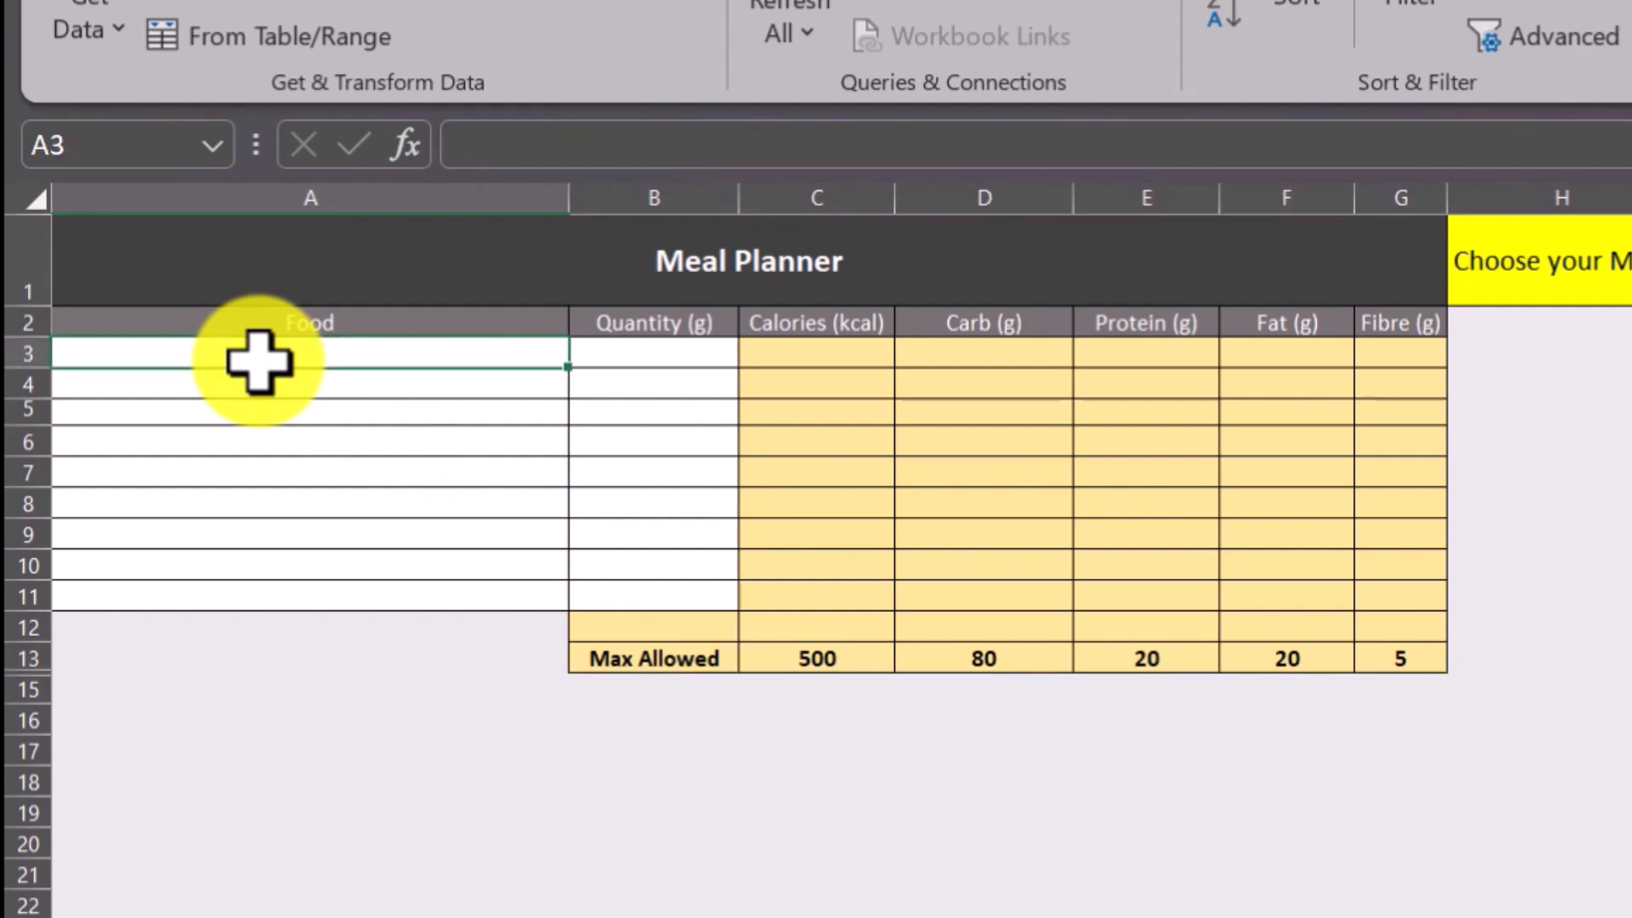
pyautogui.moveTo(258, 362); pyautogui.dragTo(379, 604)
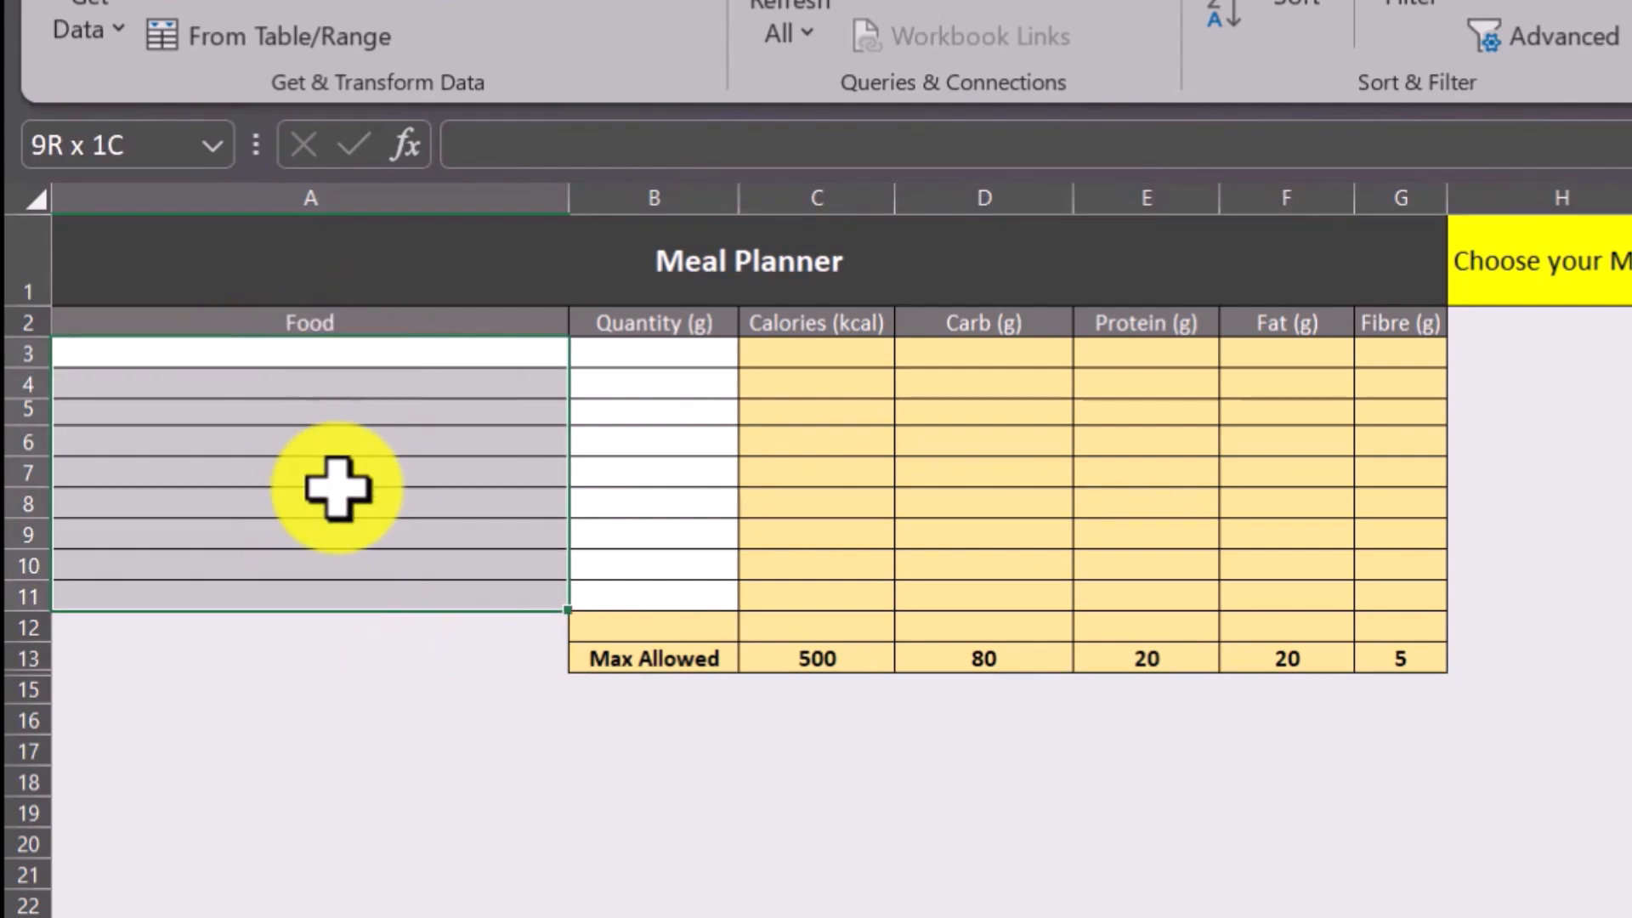
pyautogui.click(286, 356)
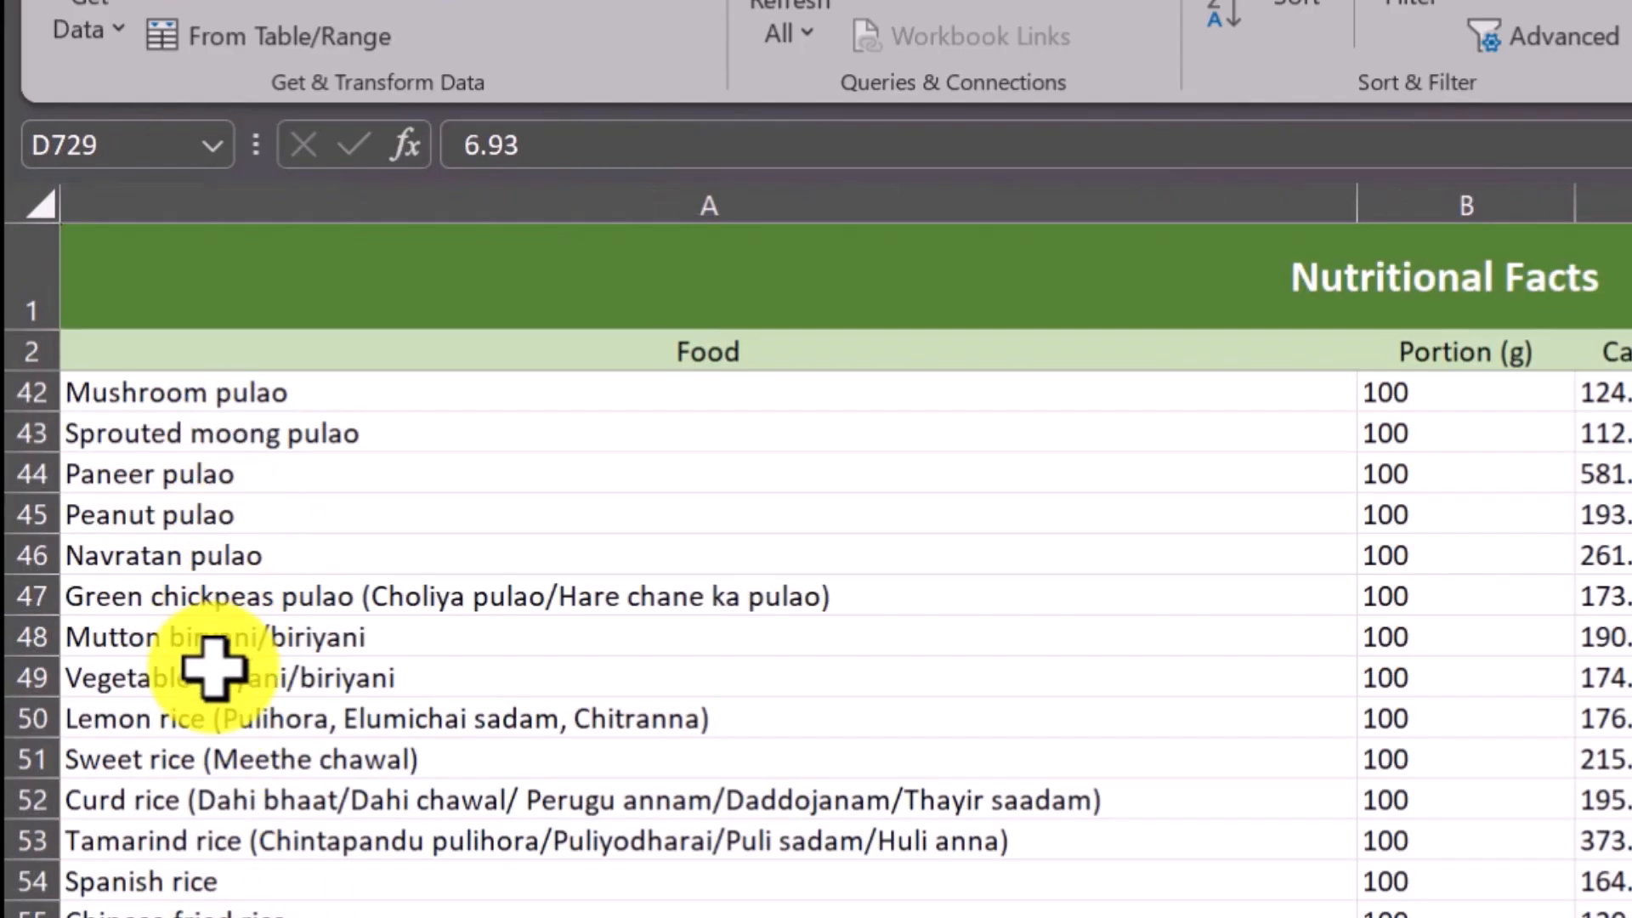
pyautogui.click(147, 886)
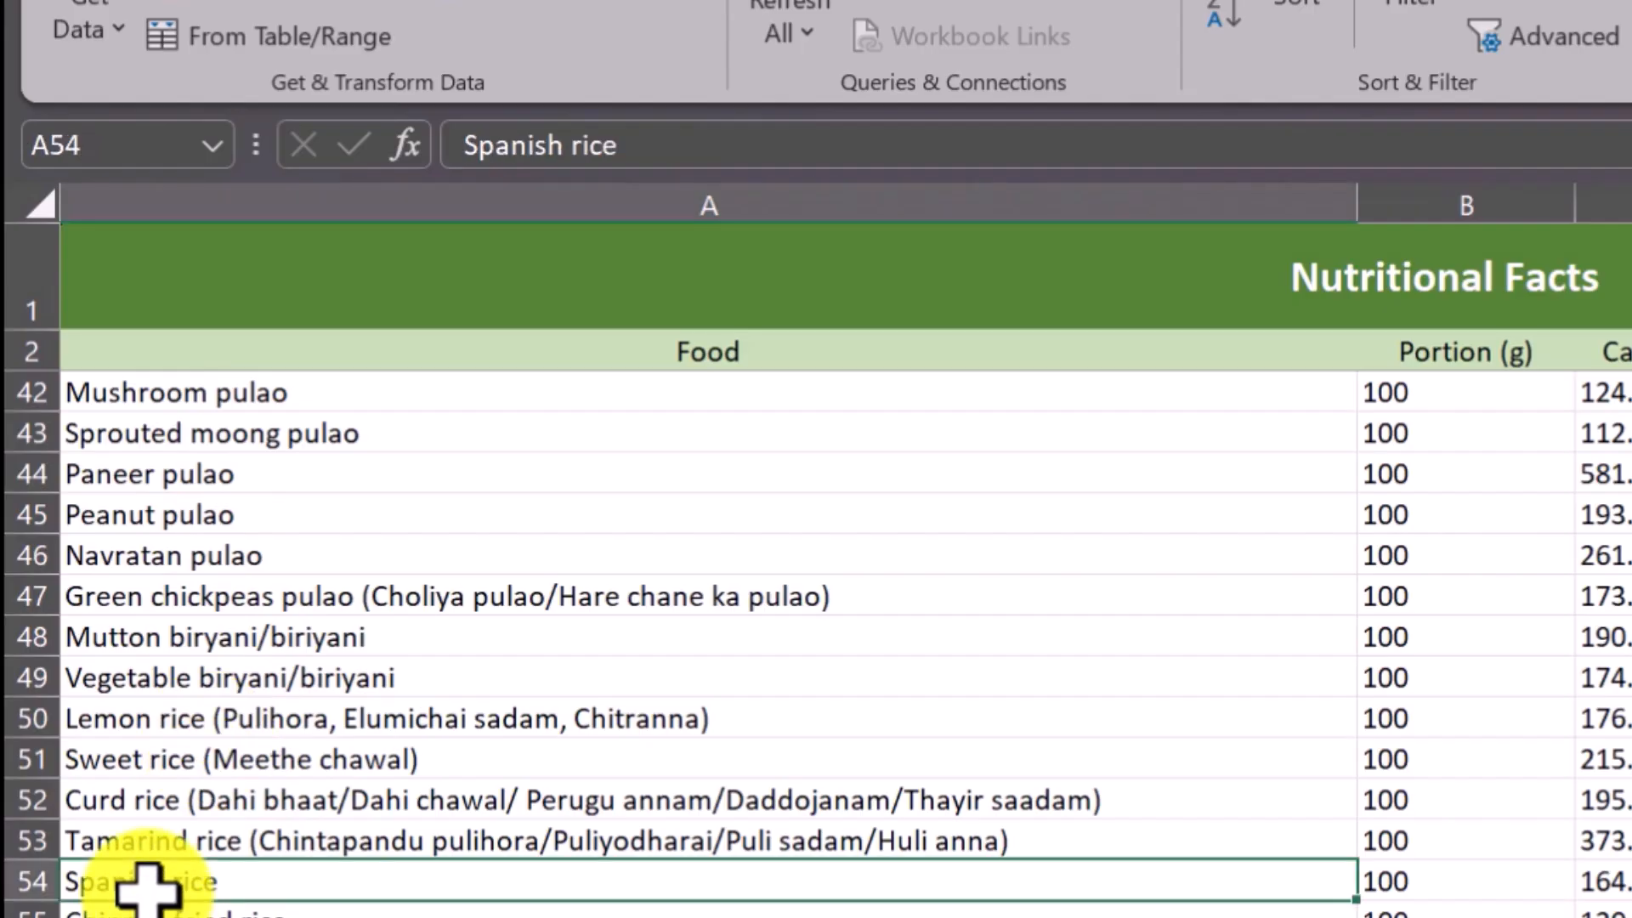
pyautogui.click(179, 917)
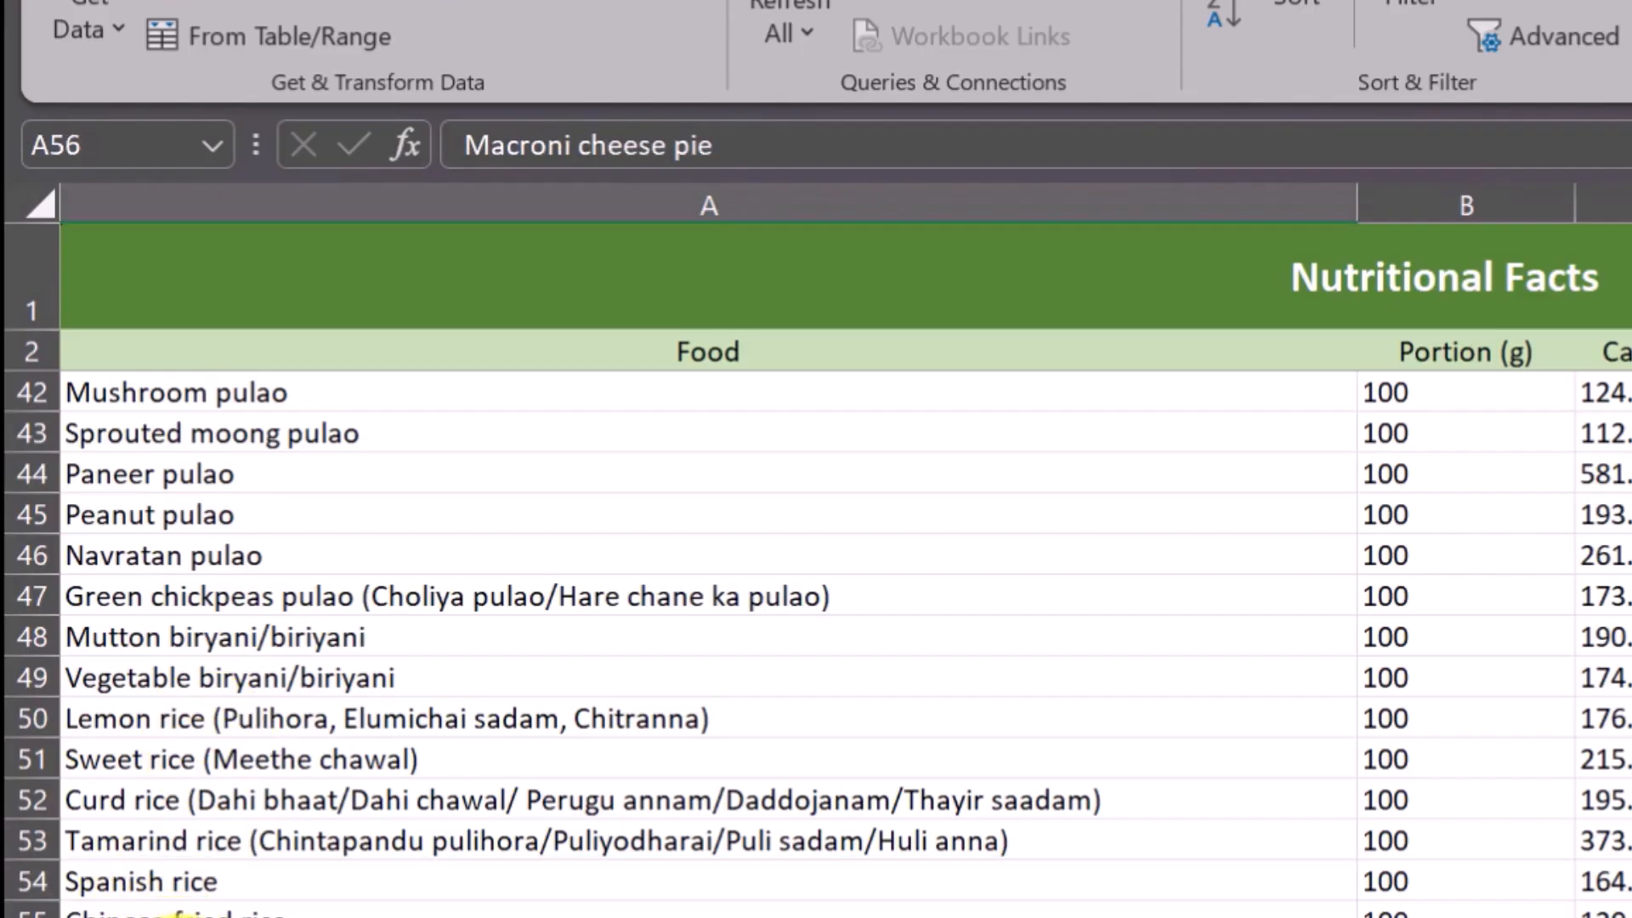
pyautogui.click(176, 473)
pyautogui.scroll(7, 182, 710)
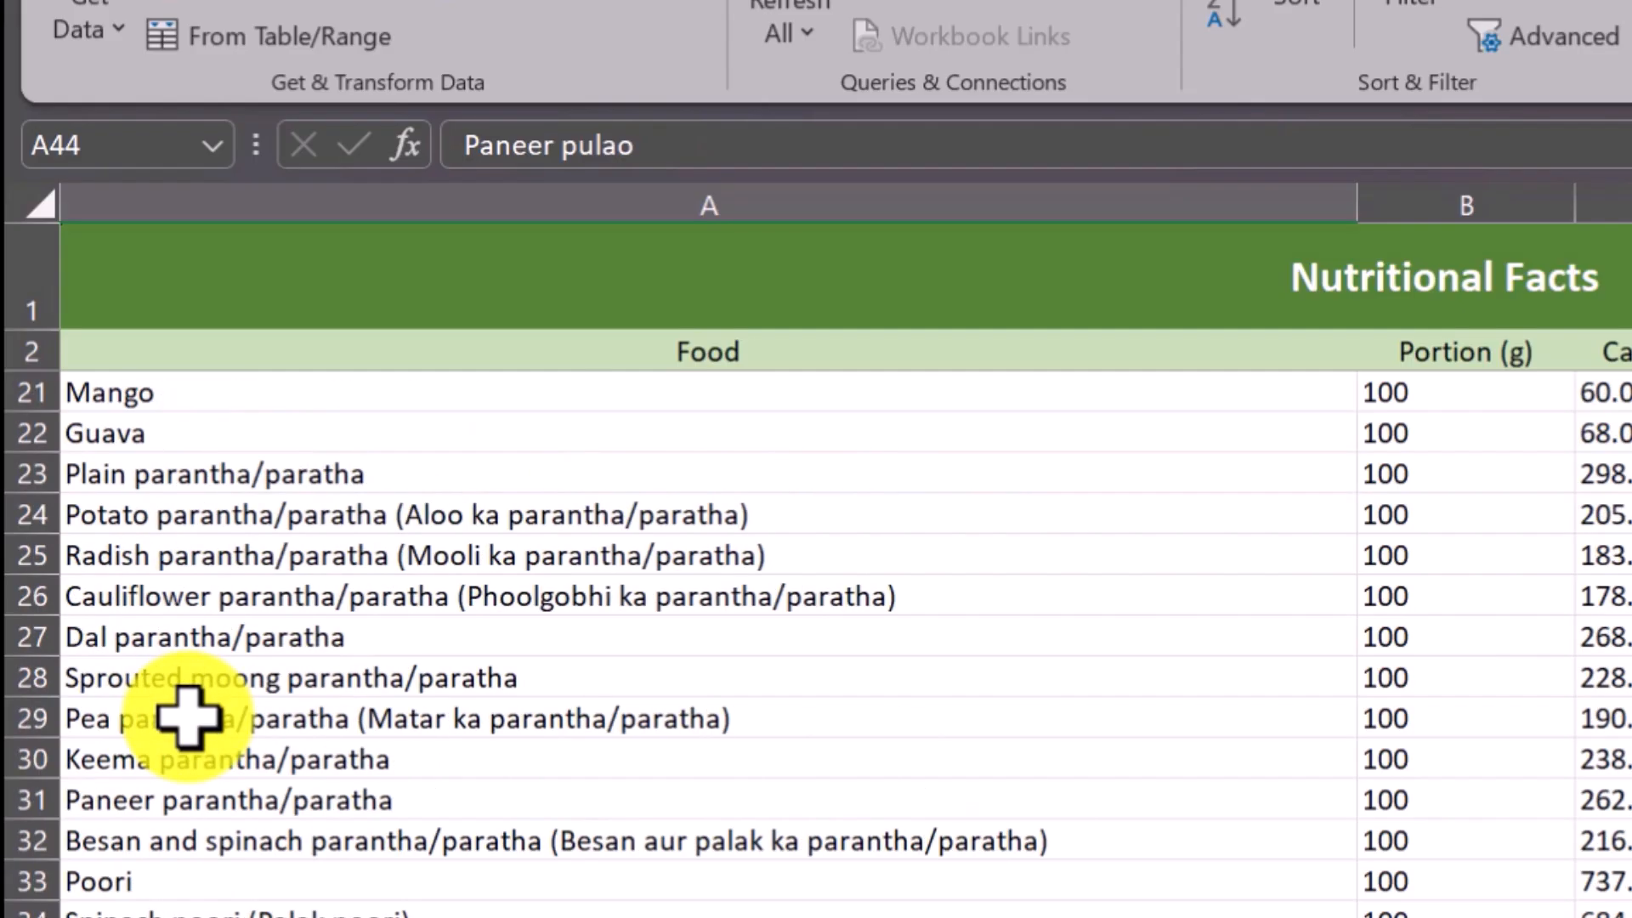
pyautogui.scroll(6, 187, 718)
pyautogui.click(140, 425)
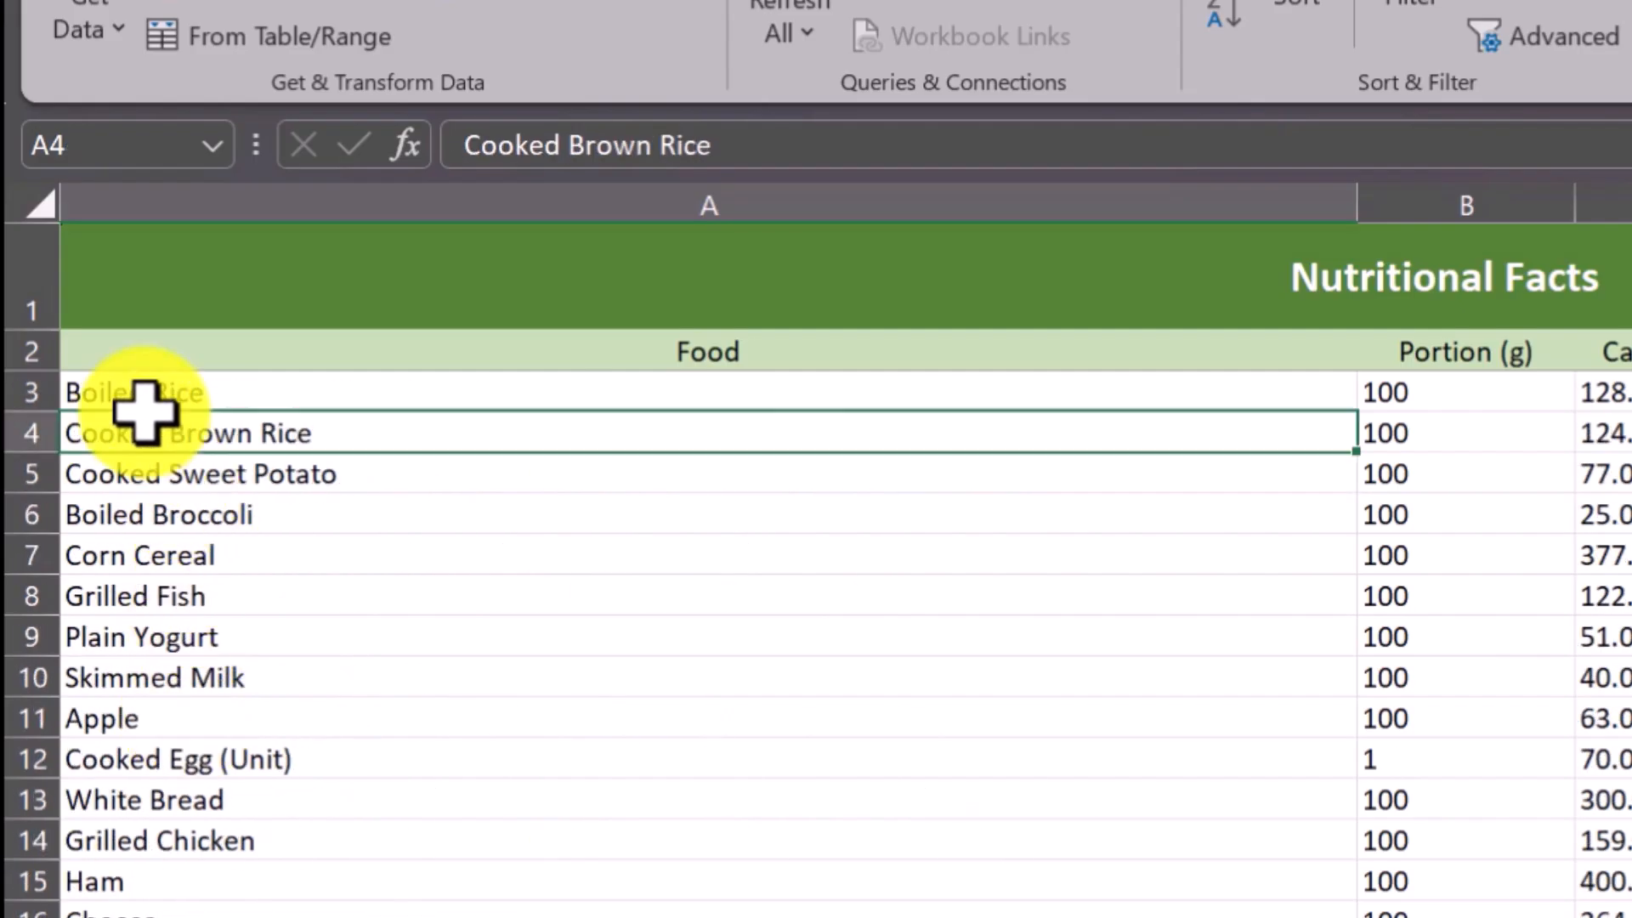
pyautogui.click(102, 752)
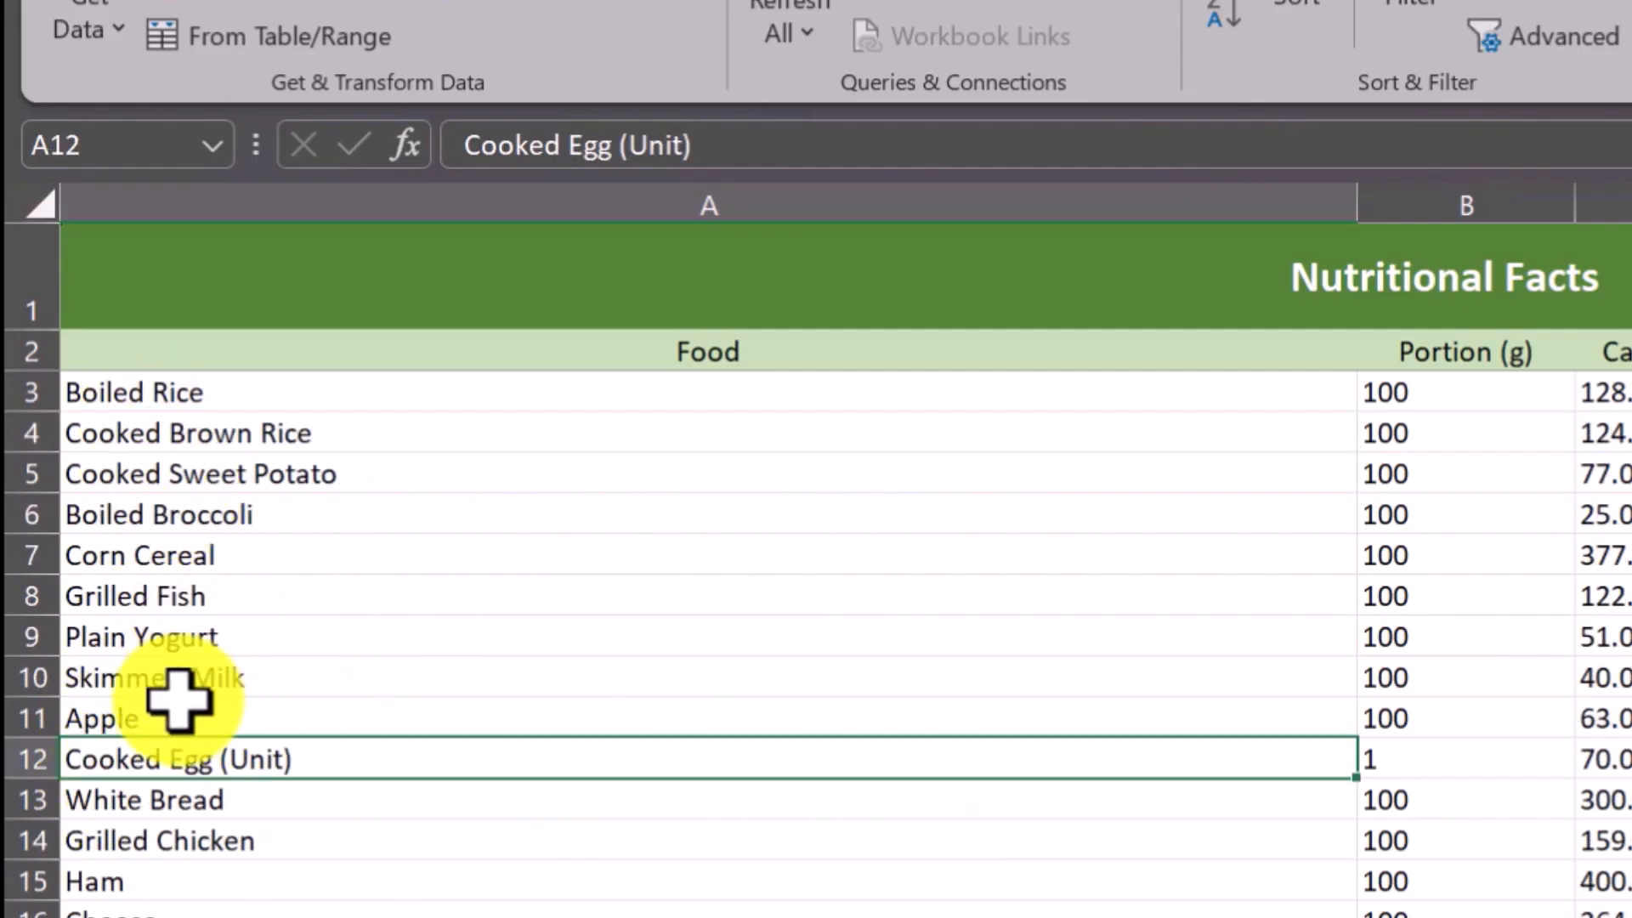
pyautogui.click(289, 917)
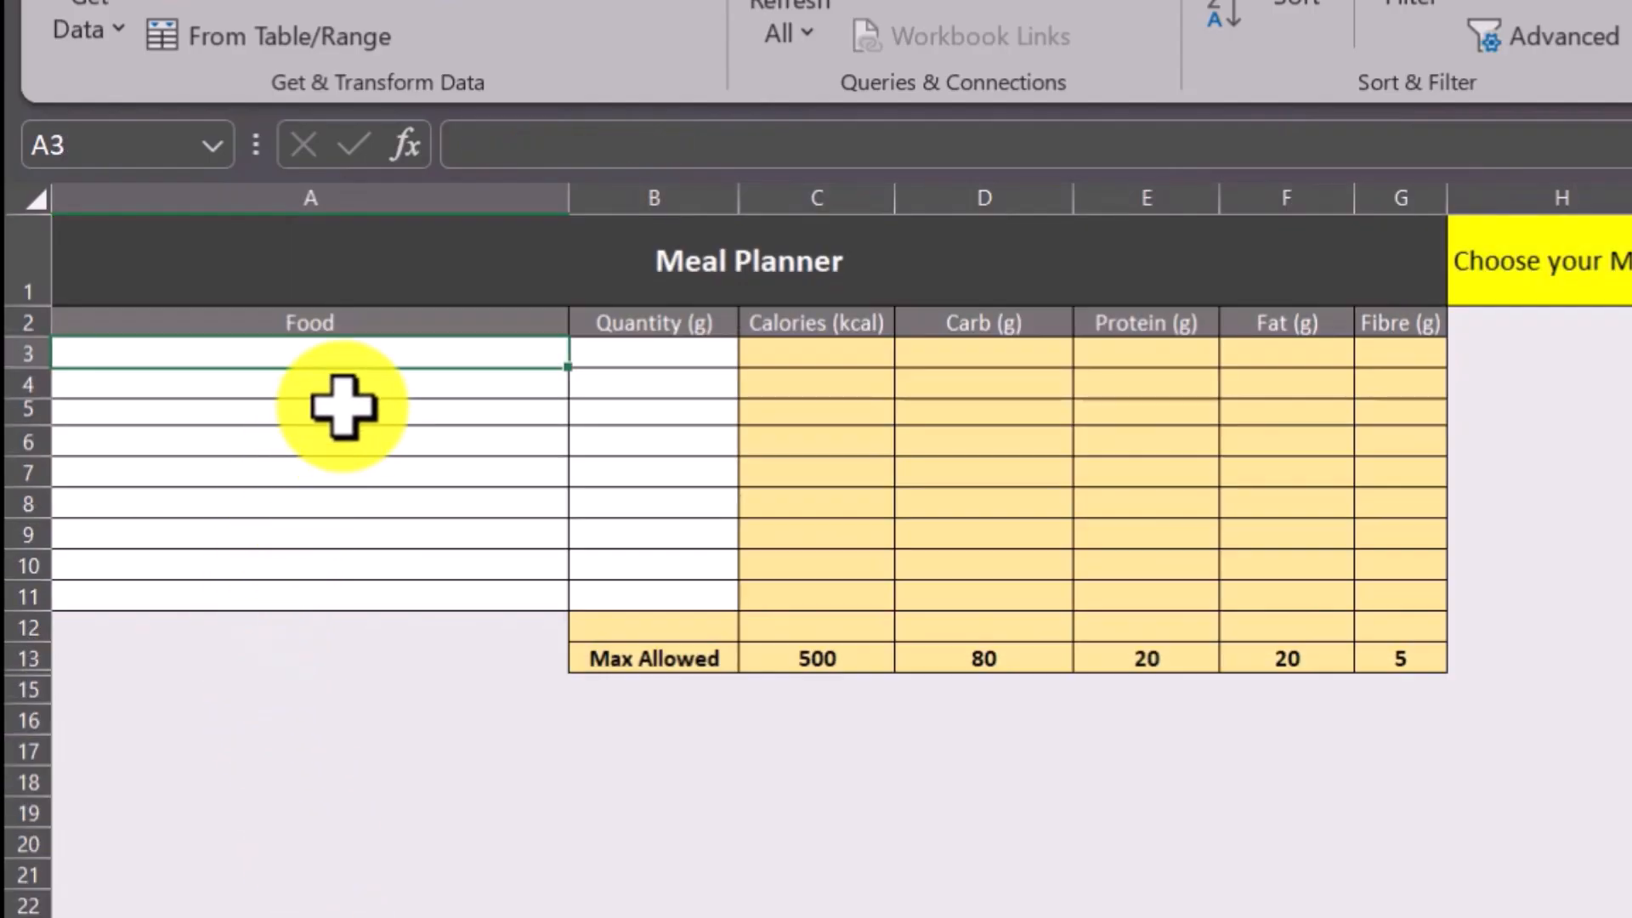
# Select the Food cells A3:A11 and set their data validation to allow a List.
pyautogui.moveTo(343, 406); pyautogui.dragTo(409, 605)
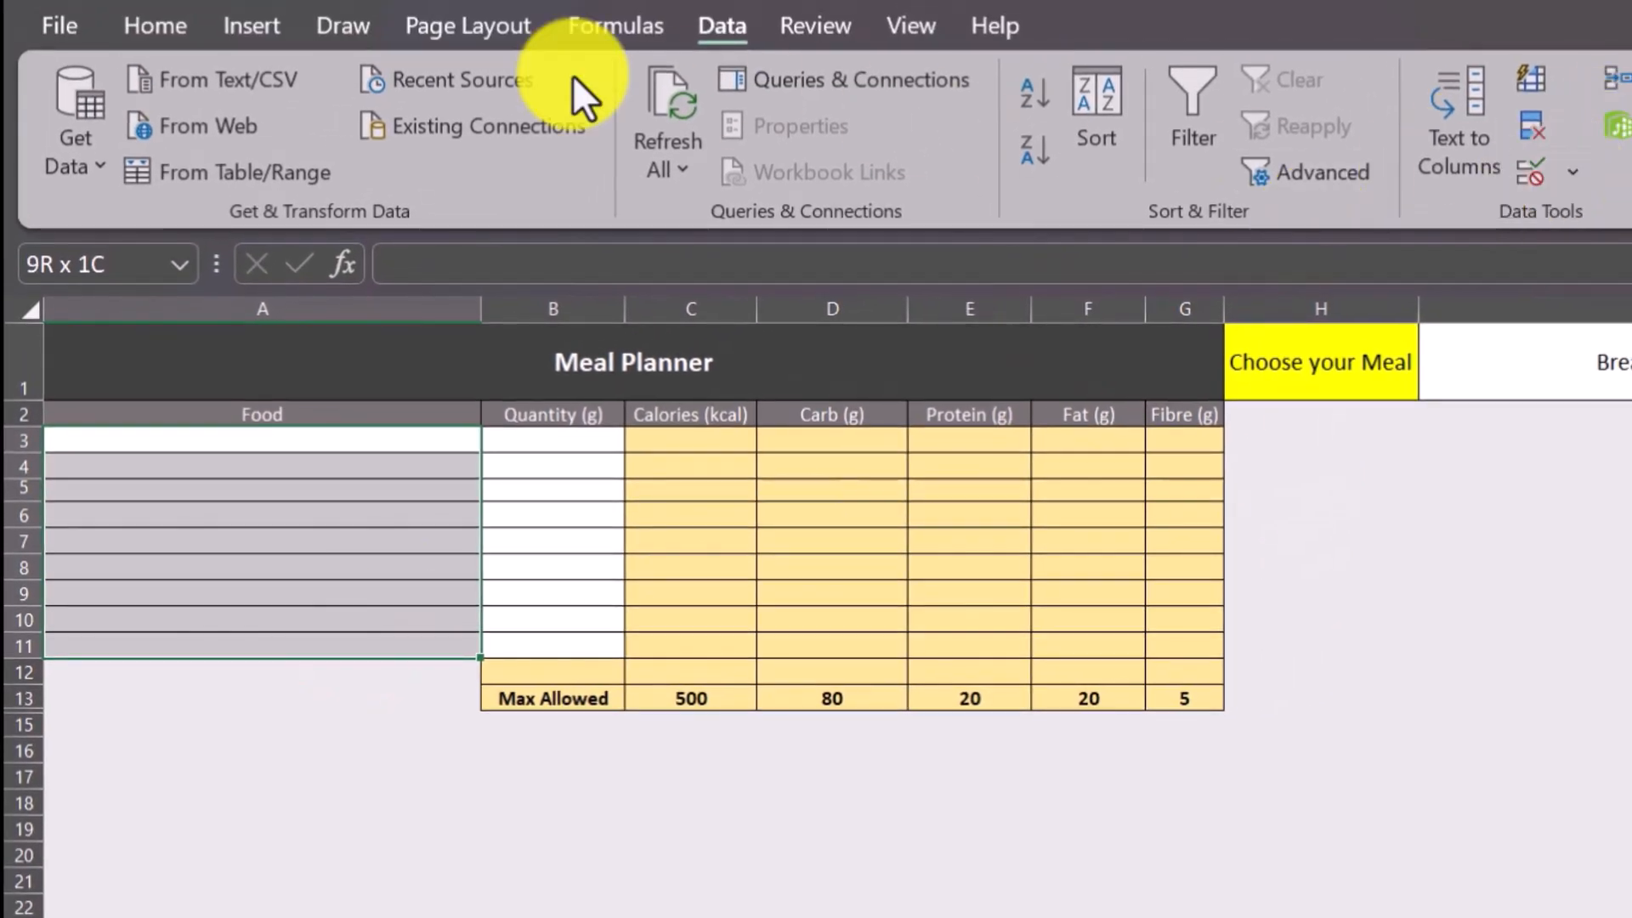
pyautogui.click(1535, 169)
pyautogui.click(1267, 595)
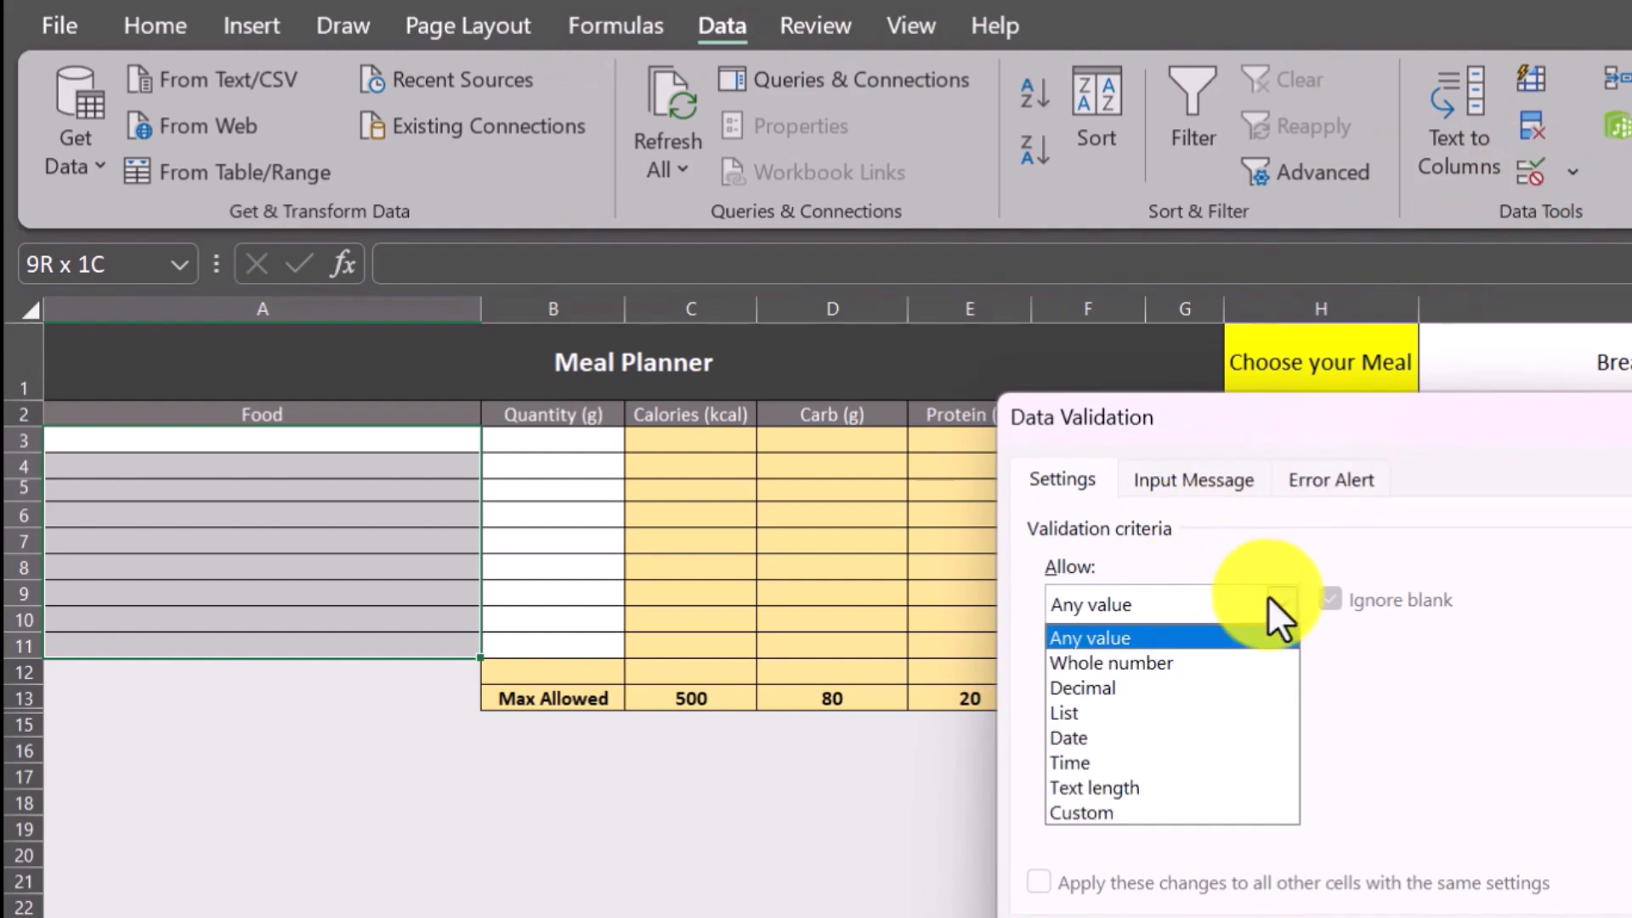
pyautogui.click(1105, 713)
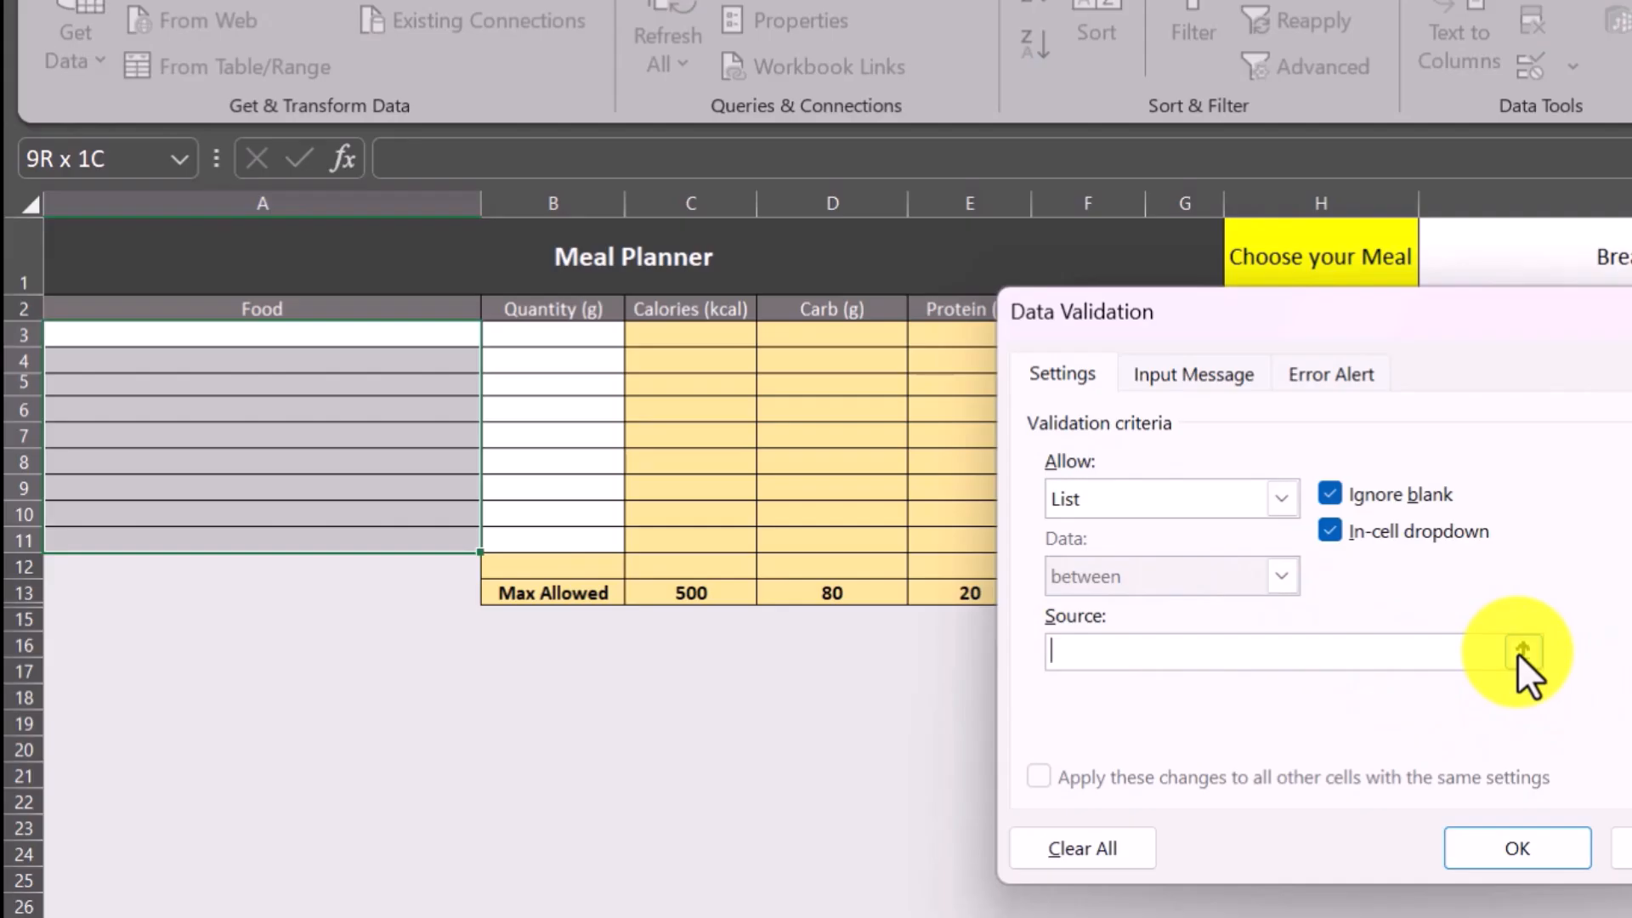
# Set the validation list source to the food names in 'Food List'!$A$3:$A$950 and apply it to the Food cells.
pyautogui.click(1523, 755)
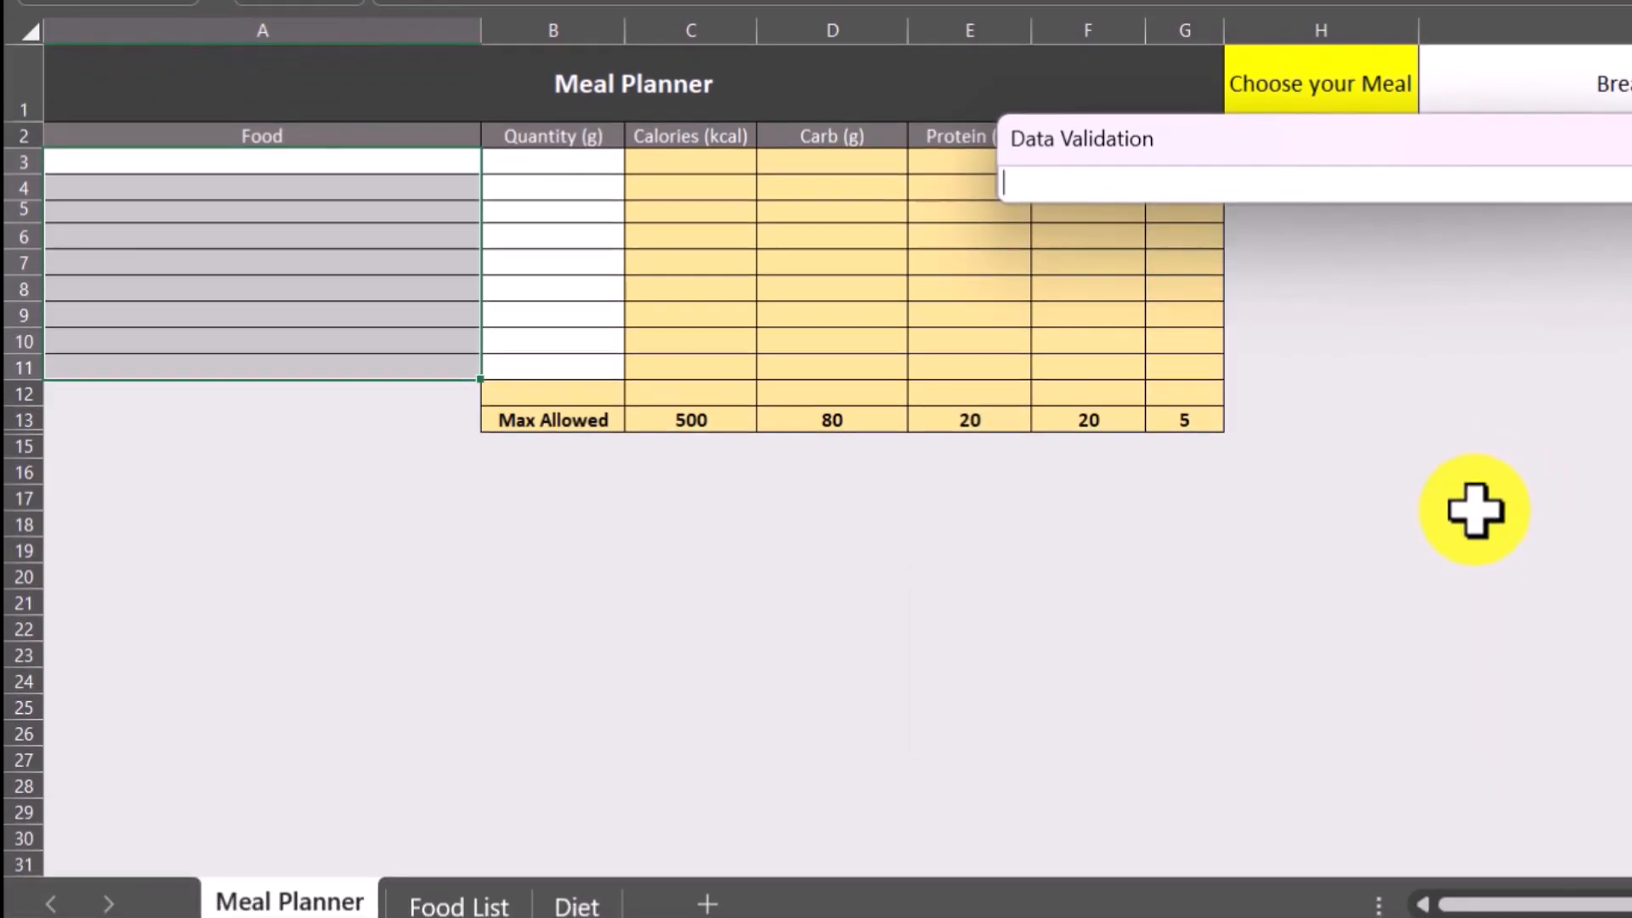
pyautogui.click(463, 904)
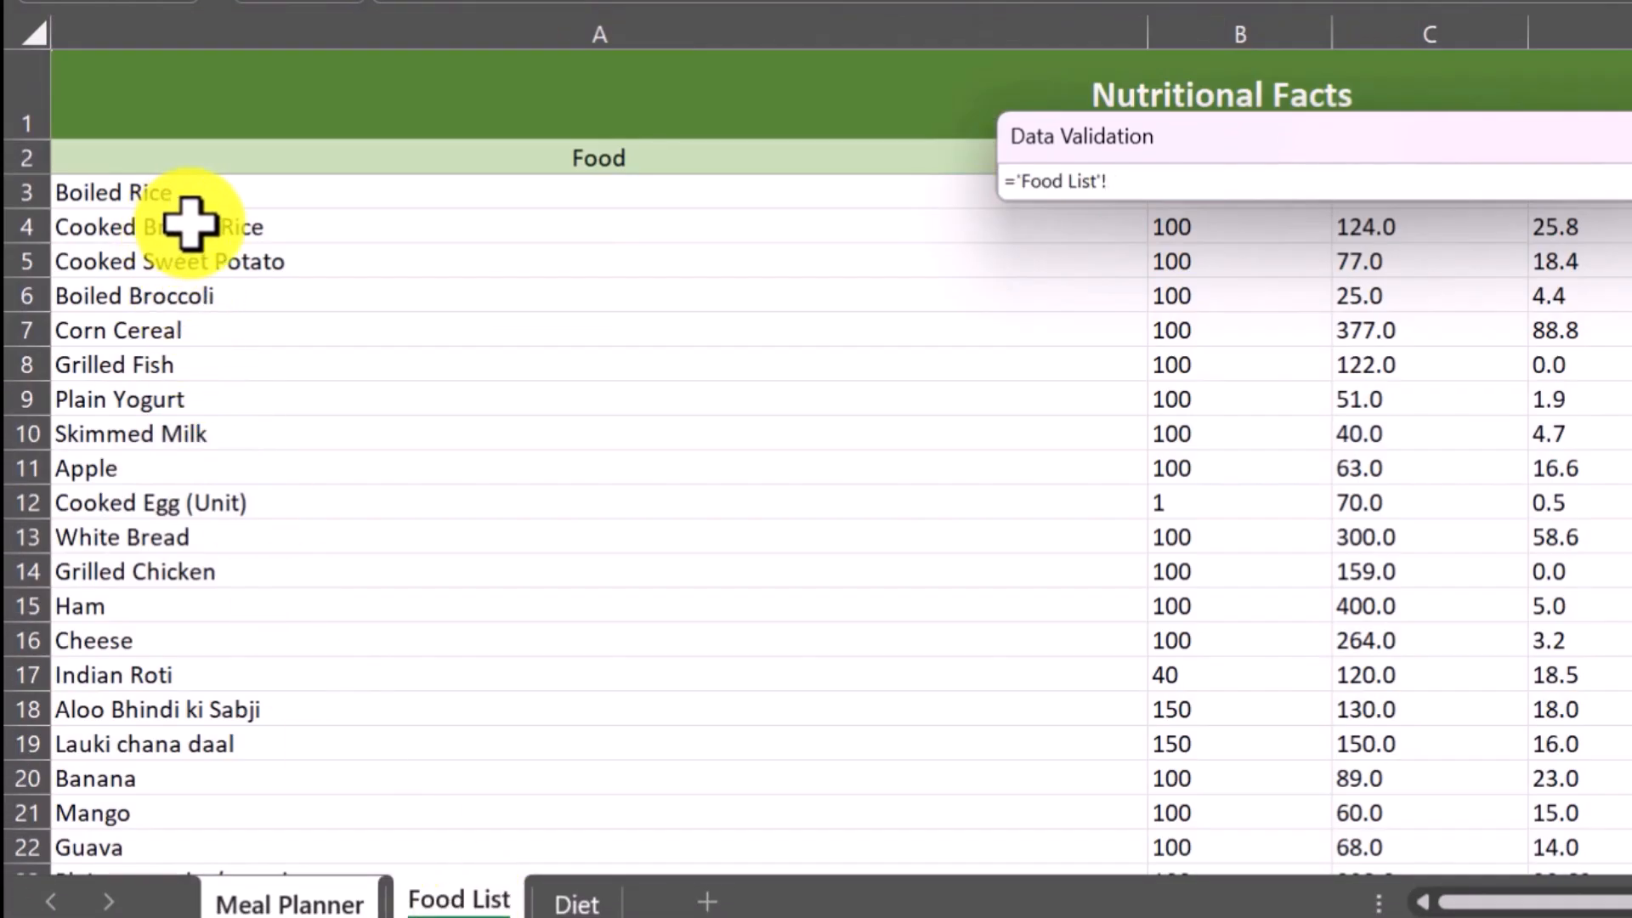
pyautogui.click(181, 196)
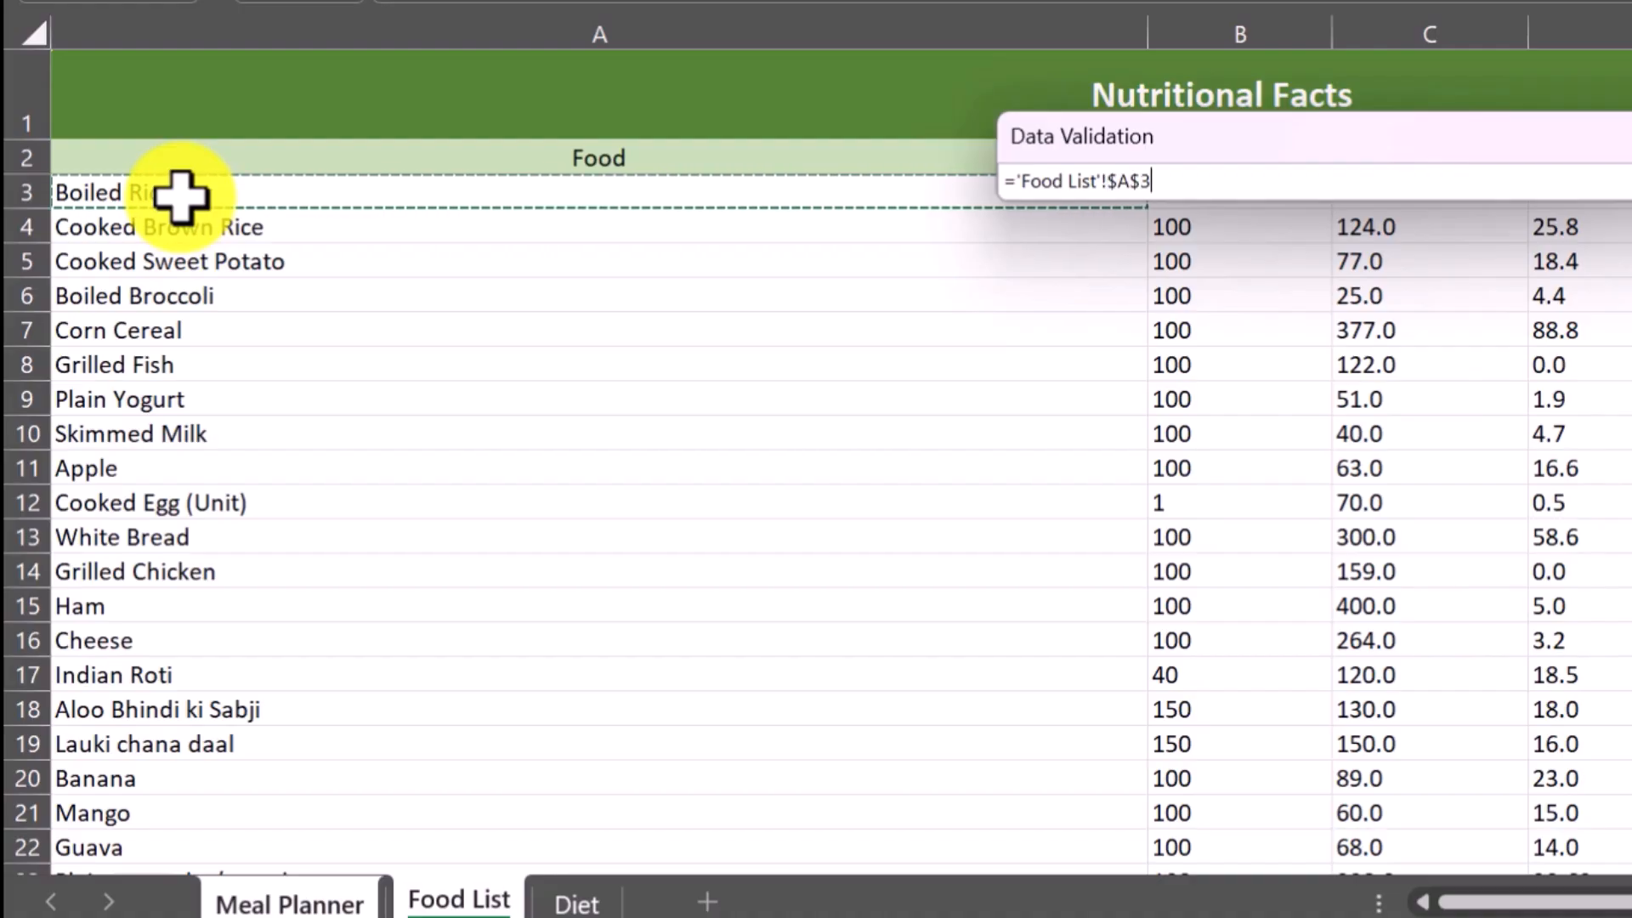
pyautogui.hotkey('ctrl', 'shift', 'Down')
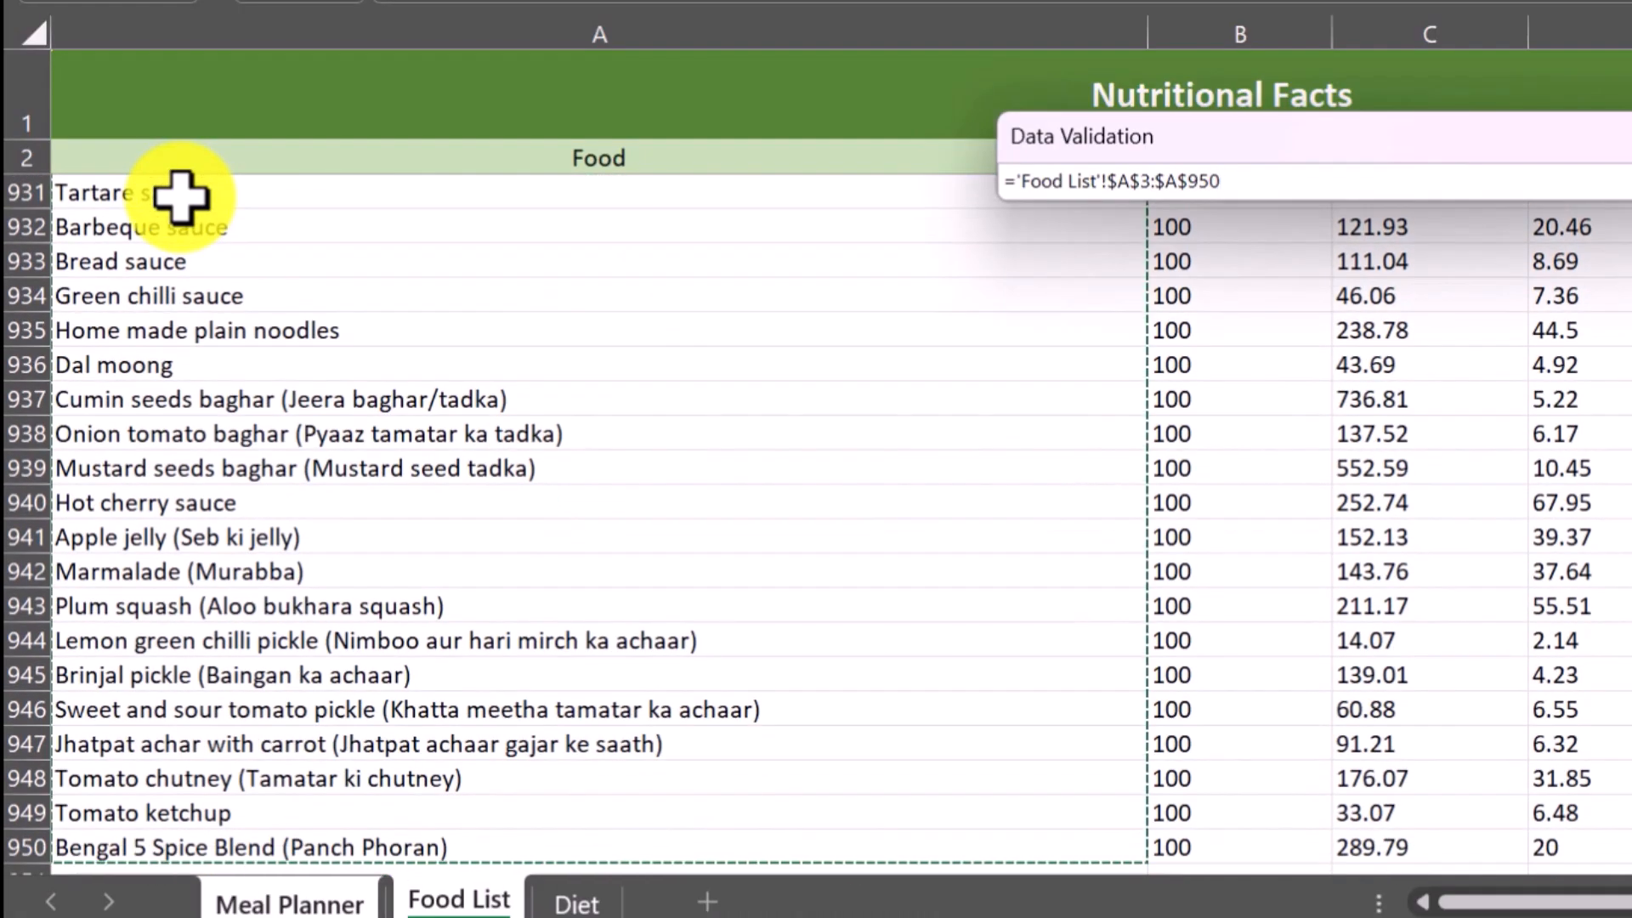
pyautogui.press('Return')
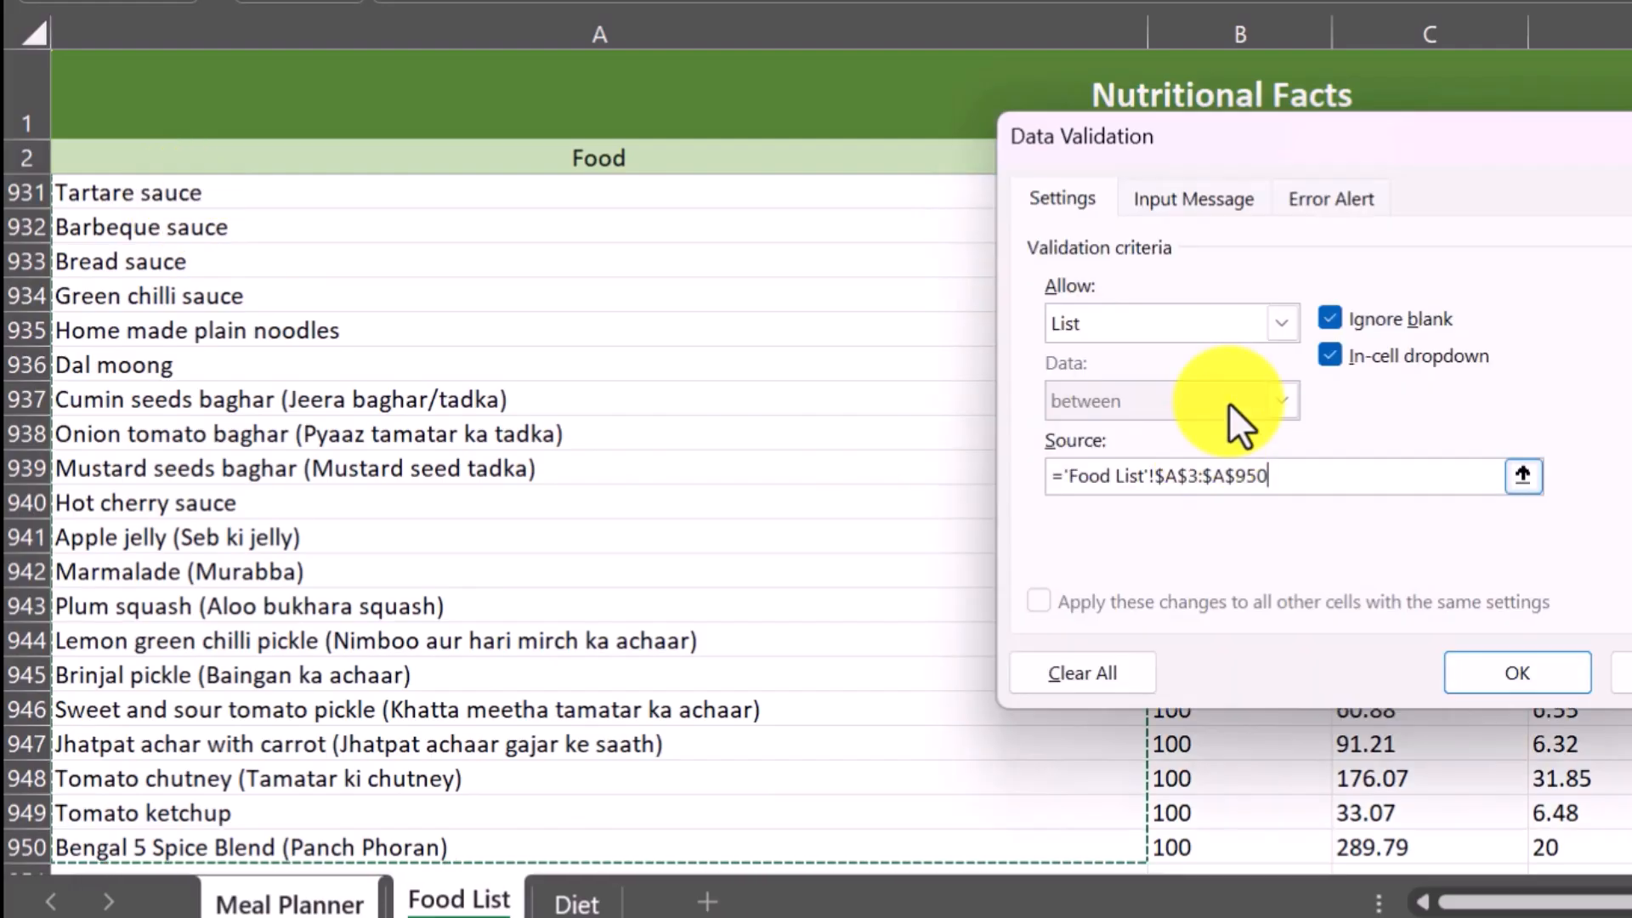
pyautogui.click(1468, 659)
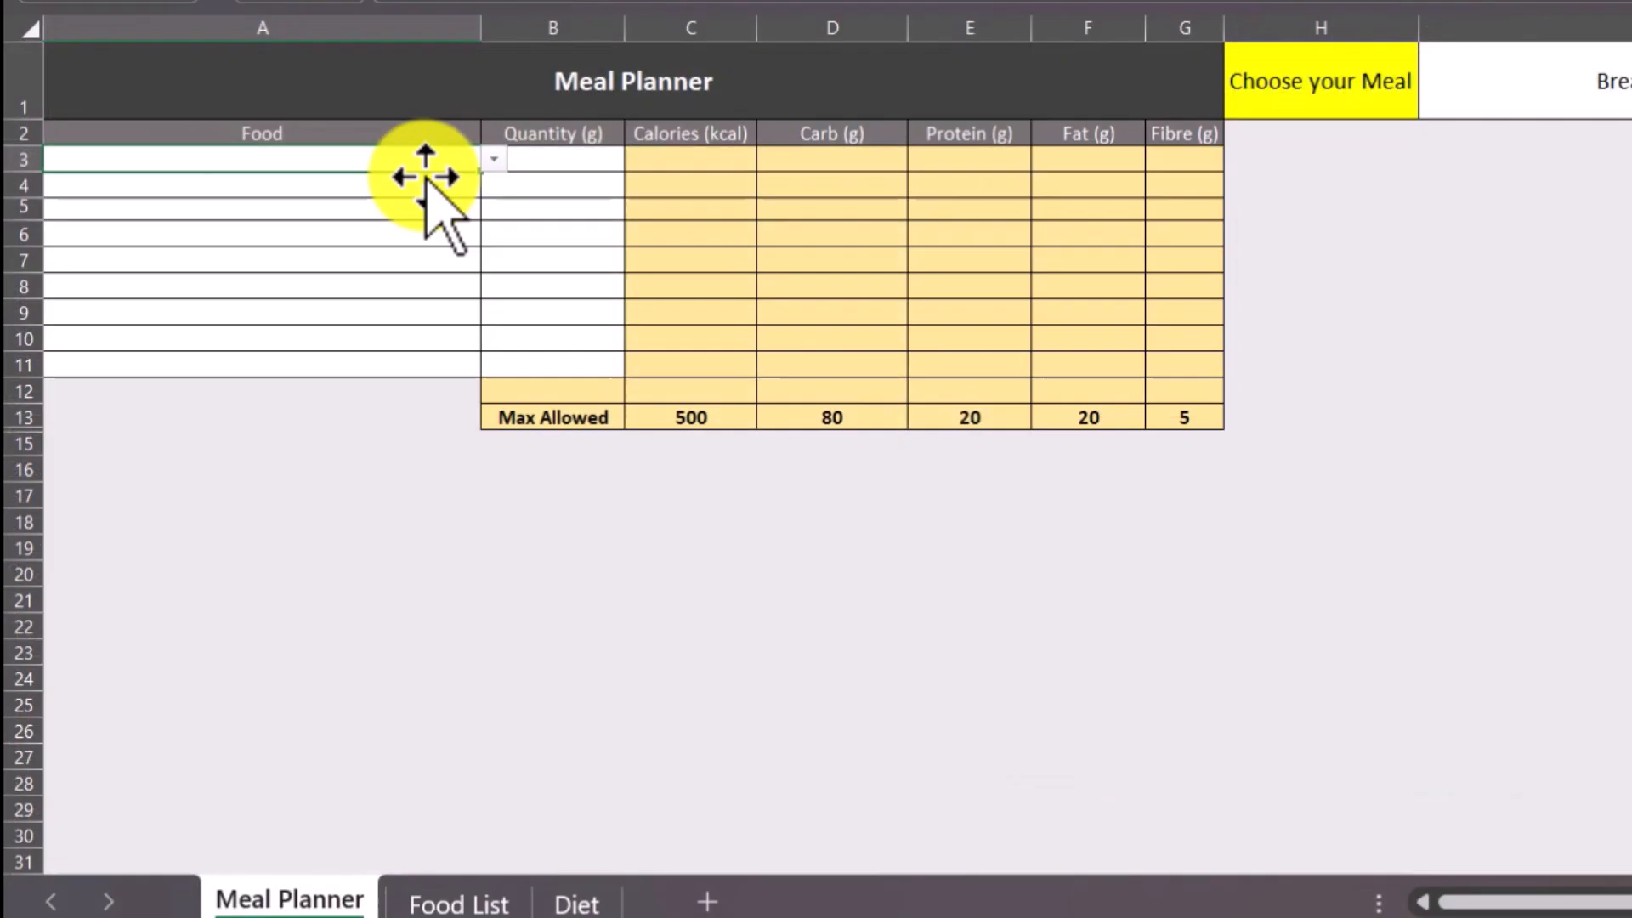
# Browse the new food dropdown in A3 and choose Shahi tukre.
pyautogui.click(491, 160)
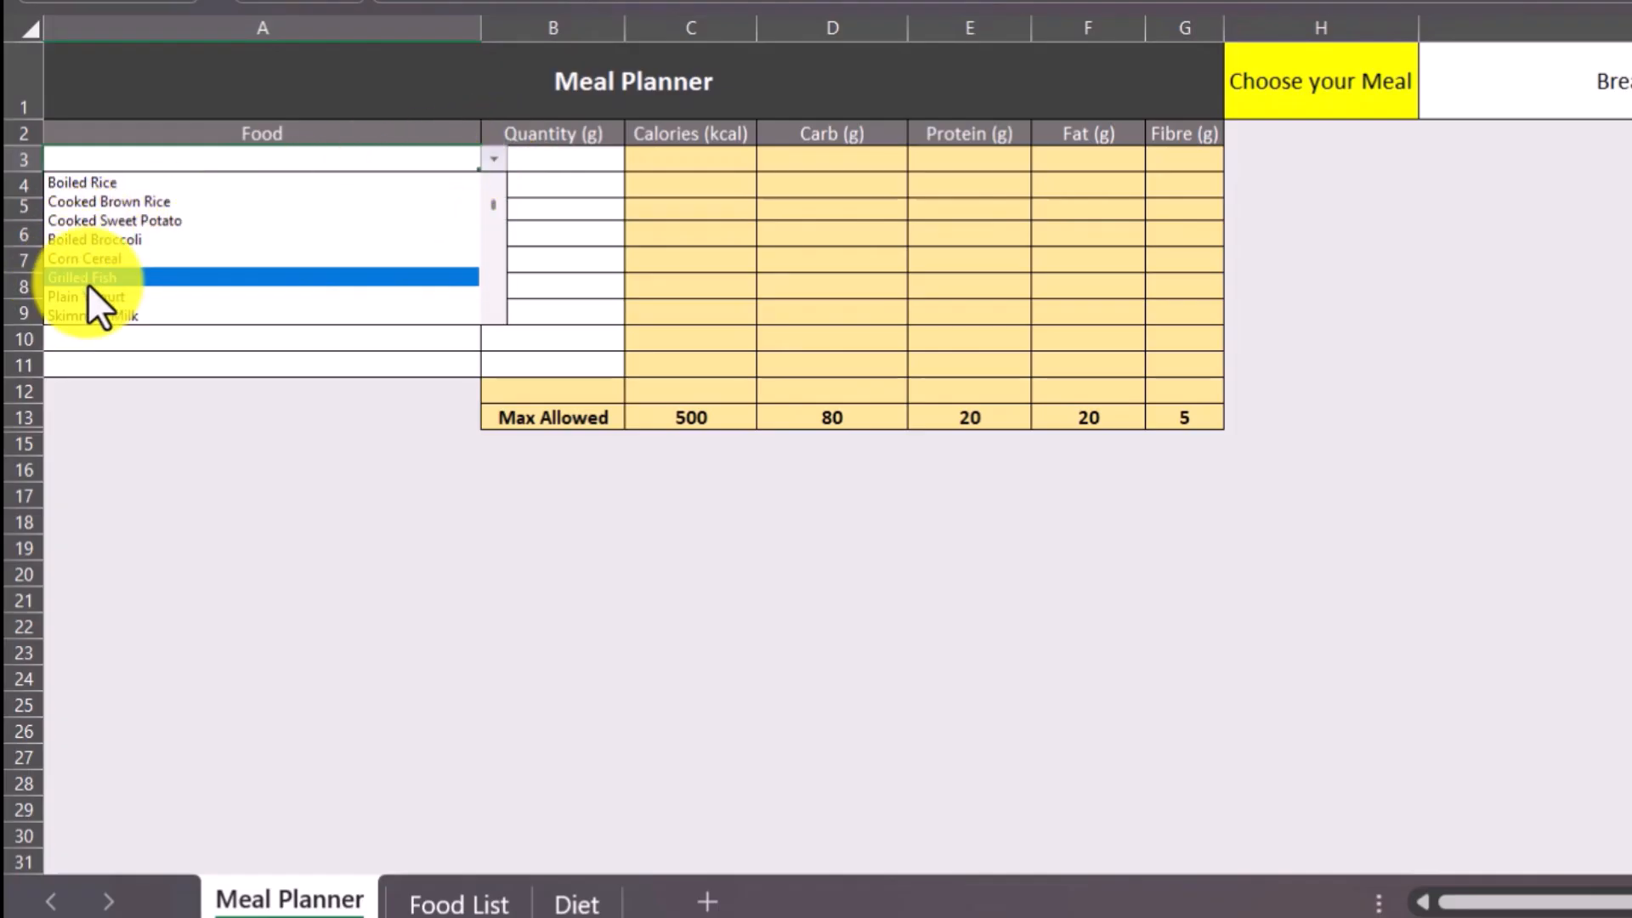
pyautogui.moveTo(493, 211)
pyautogui.mouseDown()
pyautogui.moveTo(493, 256)
pyautogui.moveTo(497, 236)
pyautogui.mouseUp()
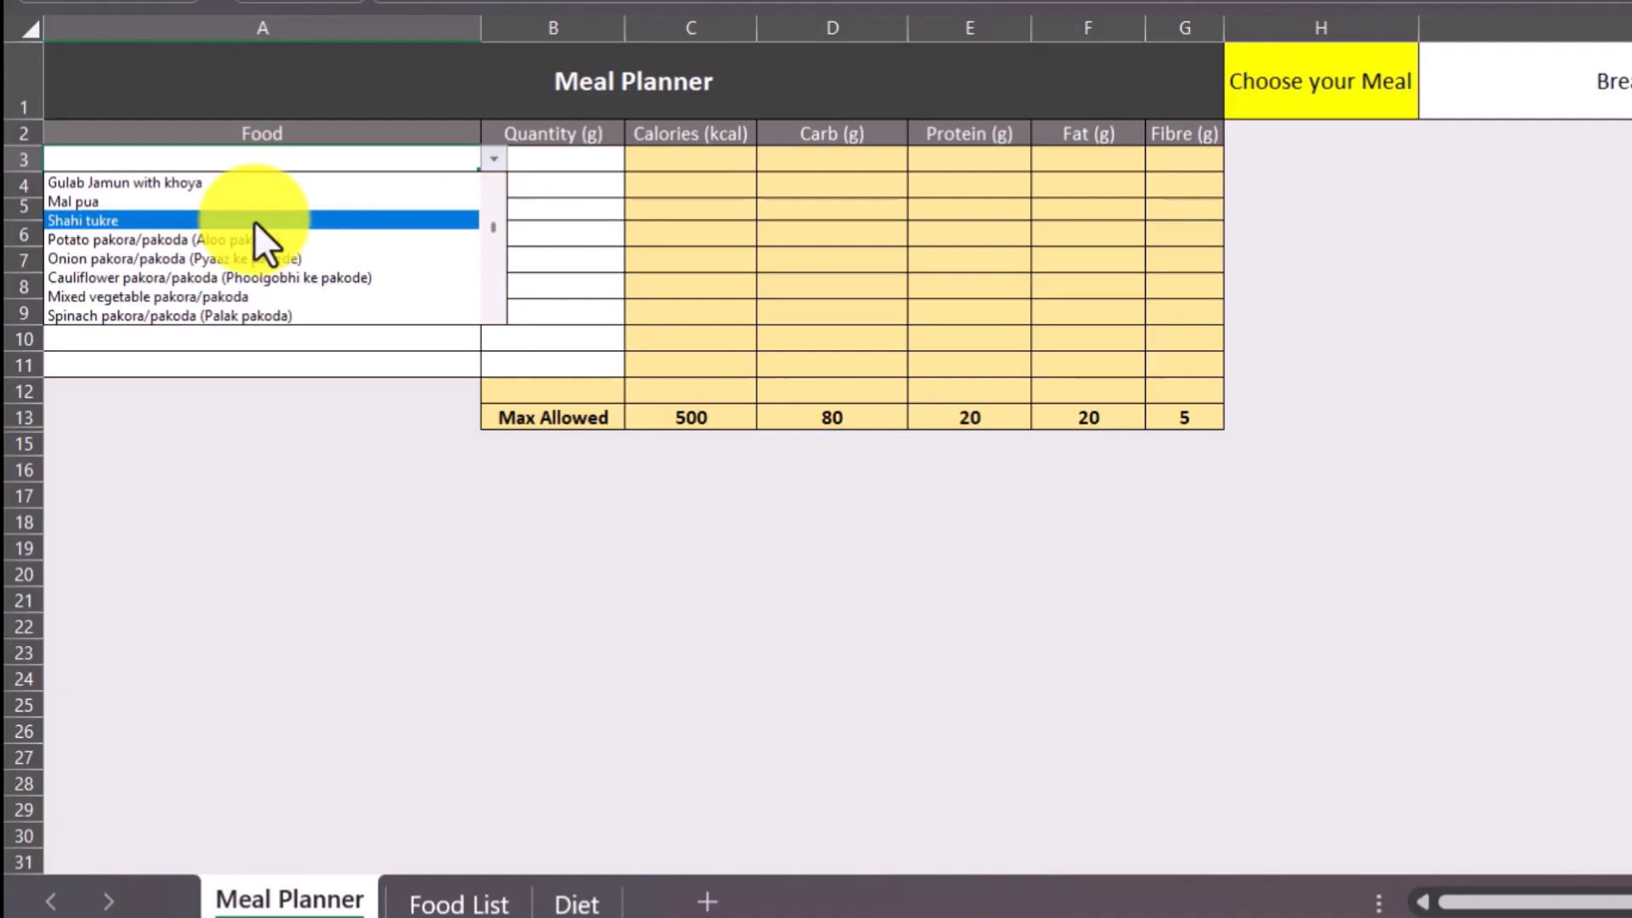
pyautogui.click(190, 218)
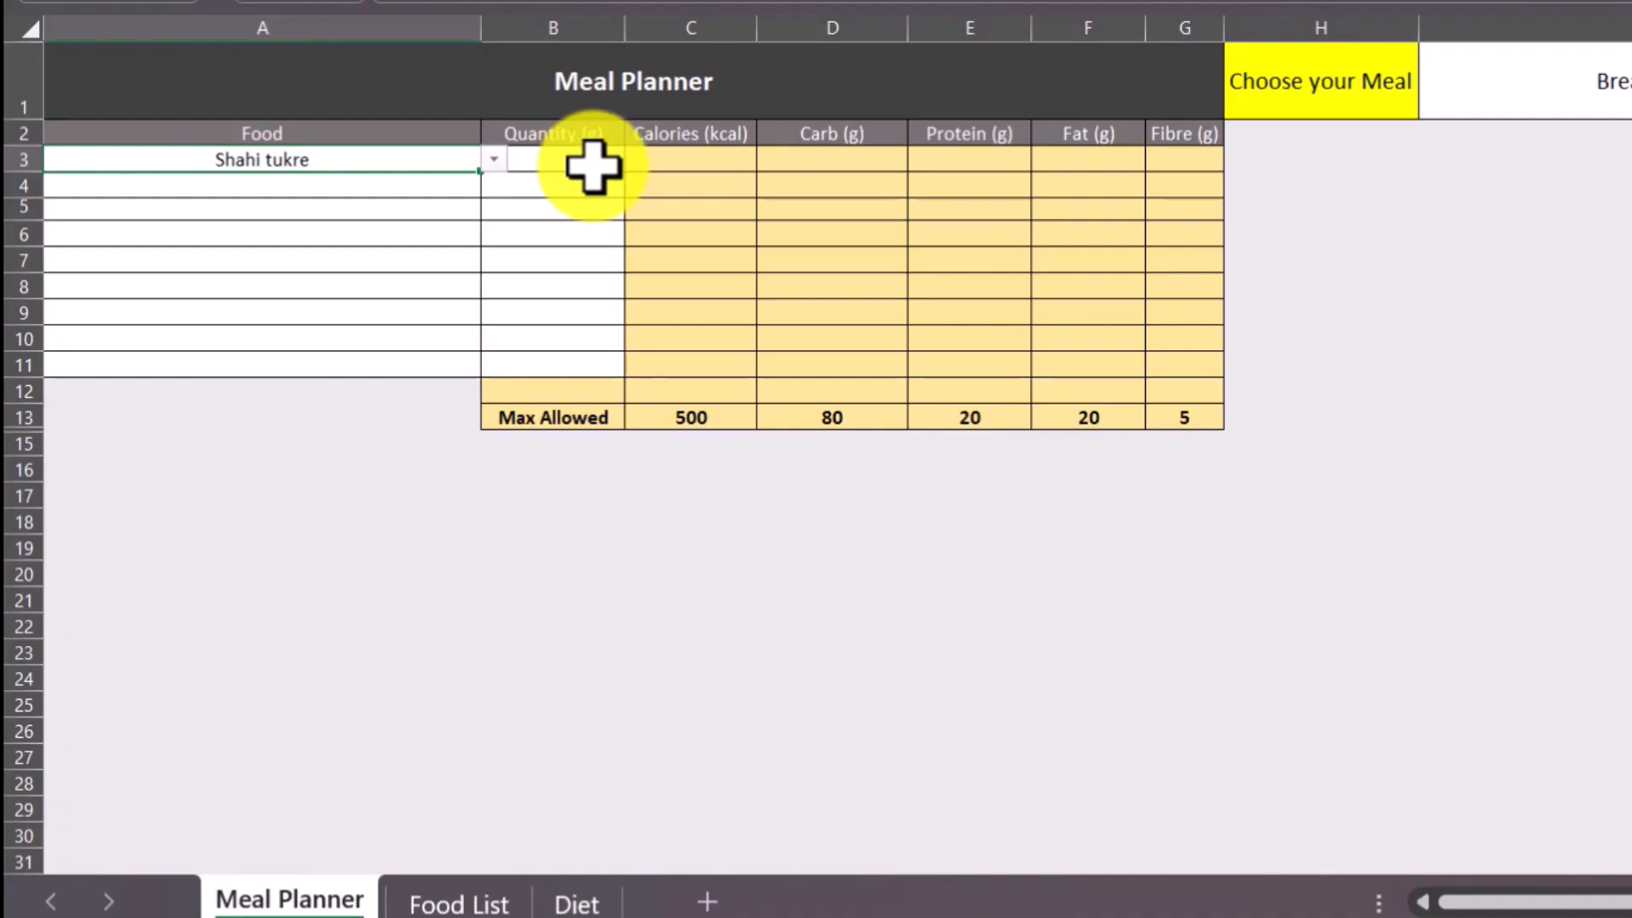
# Start a VLOOKUP formula in Calories cell C3 with the function arguments dialog and set A3 as its lookup value.
pyautogui.click(696, 163)
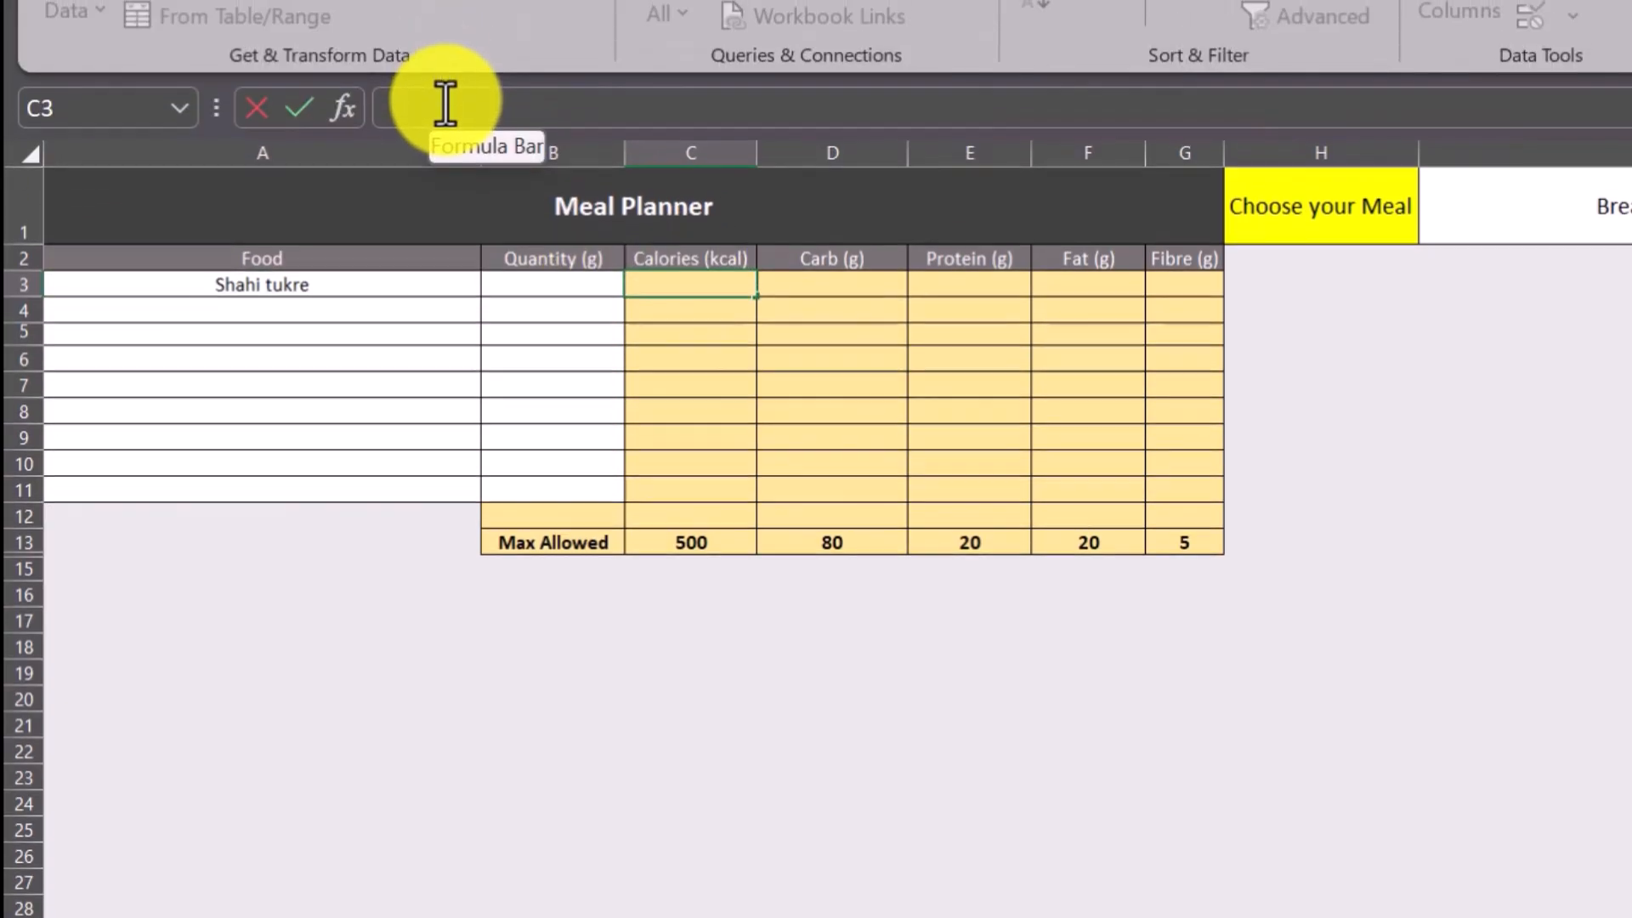
pyautogui.write('=vl')
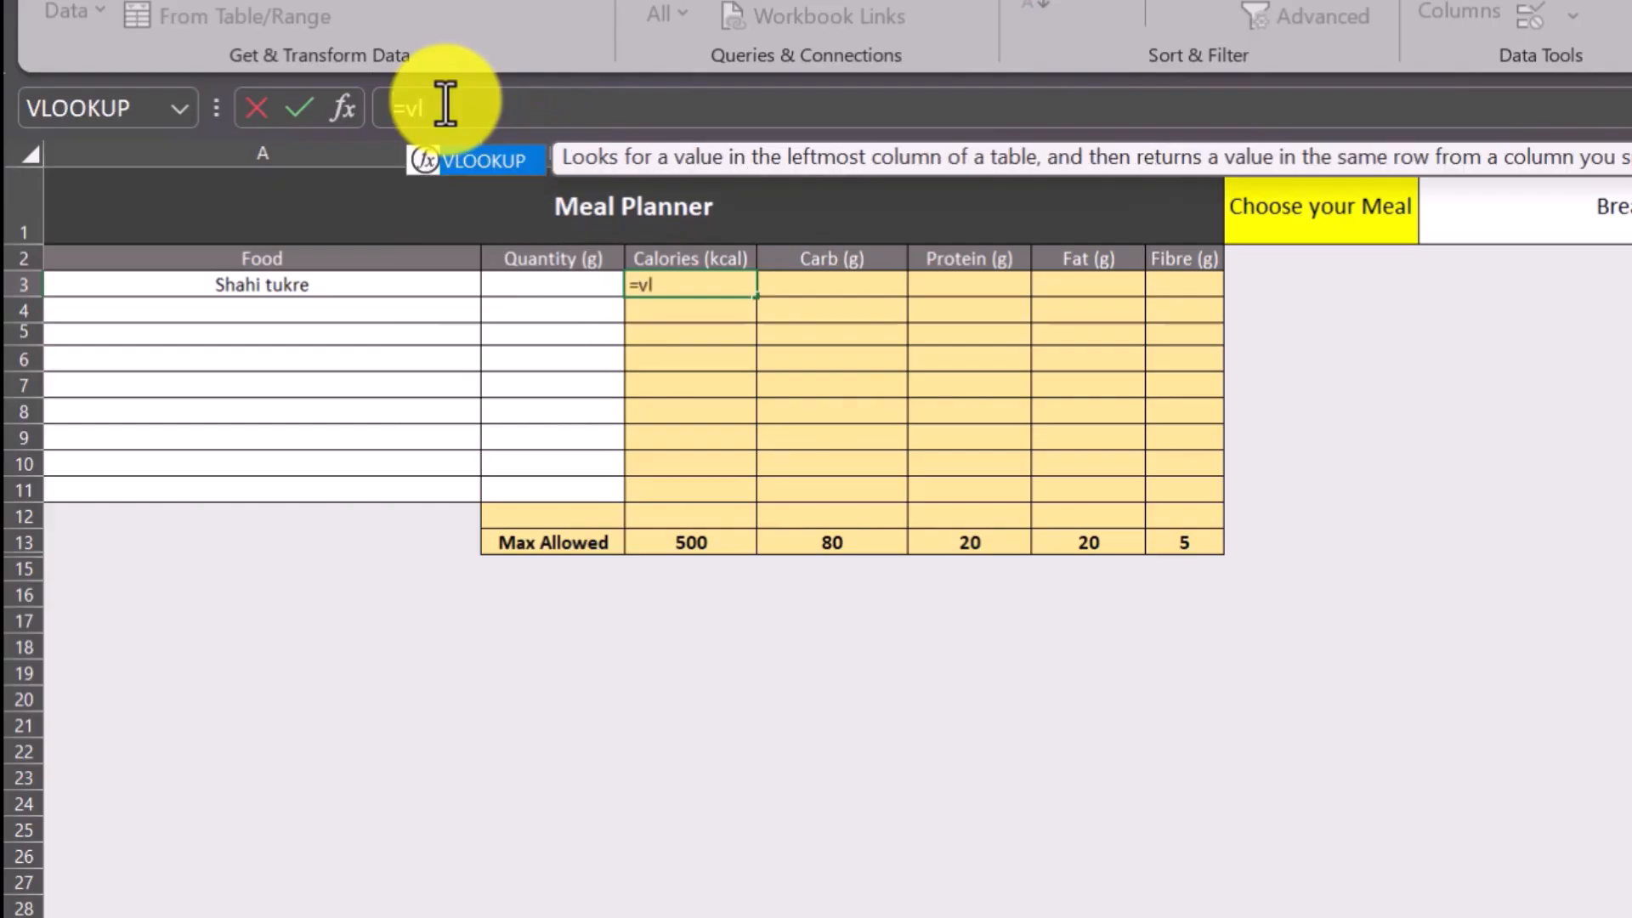
pyautogui.write('oo')
pyautogui.press('Tab')
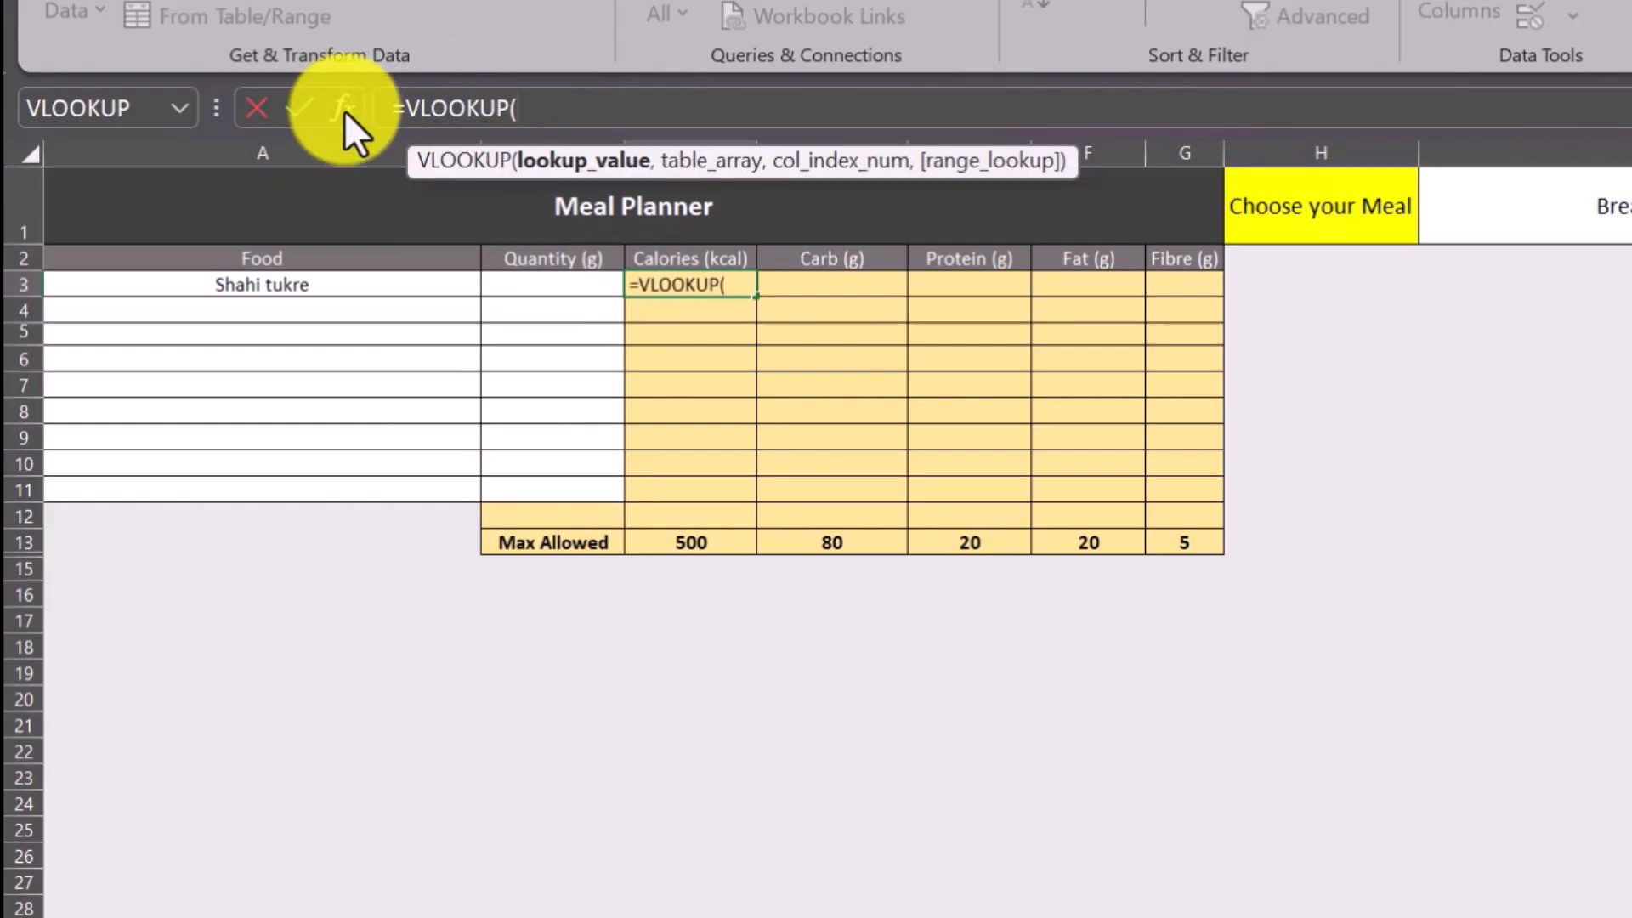
pyautogui.click(344, 108)
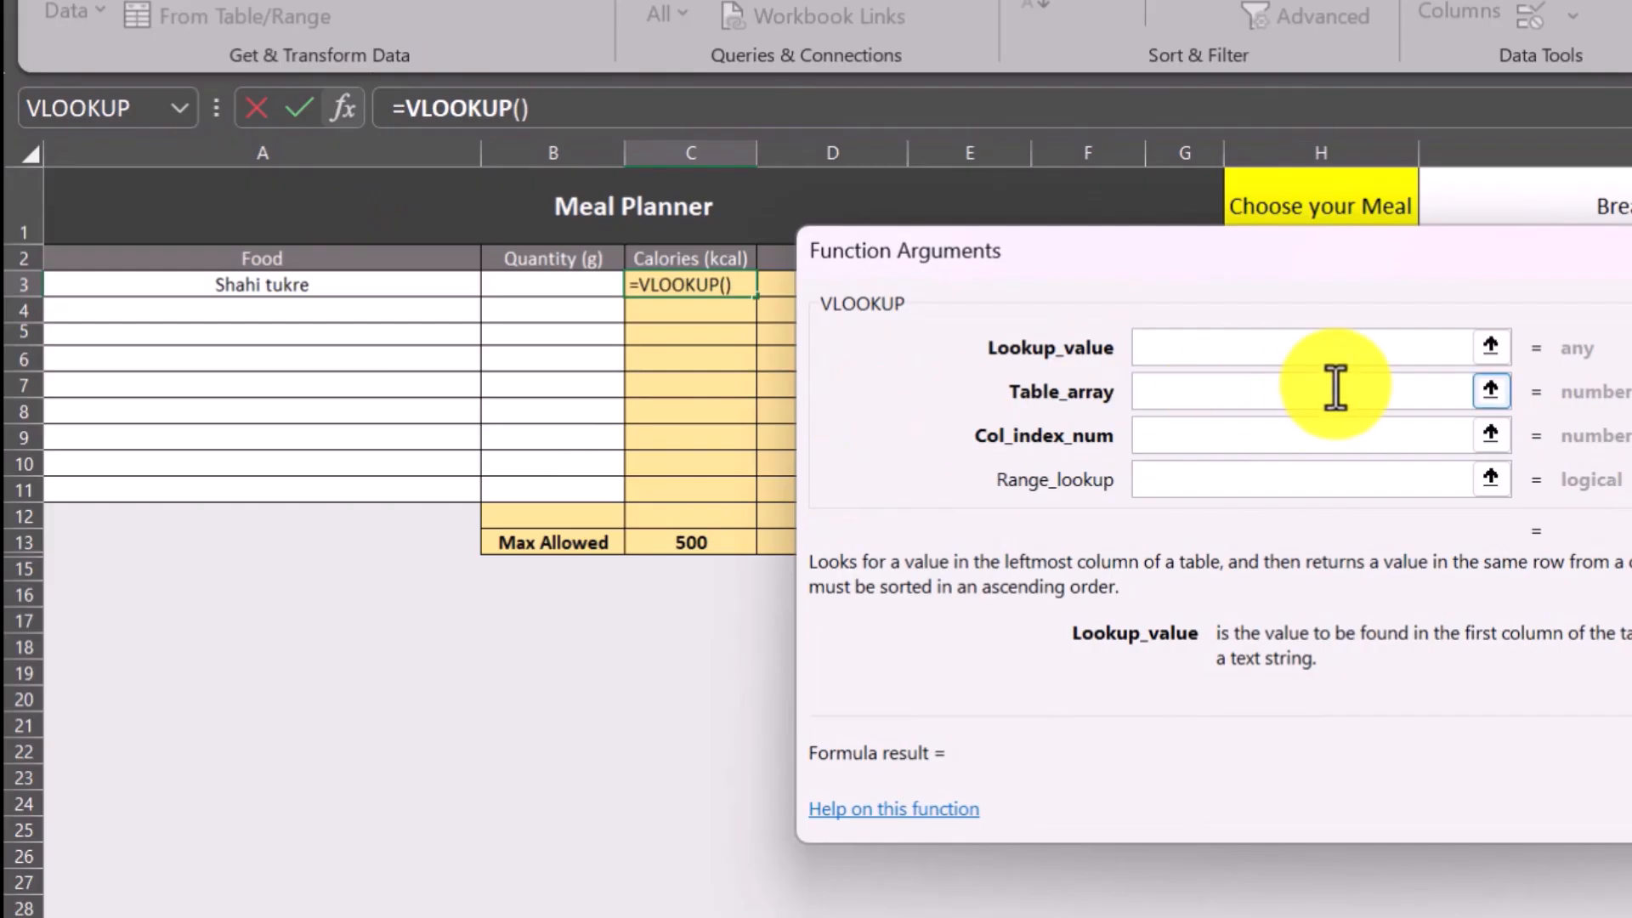
pyautogui.click(1491, 349)
pyautogui.click(240, 292)
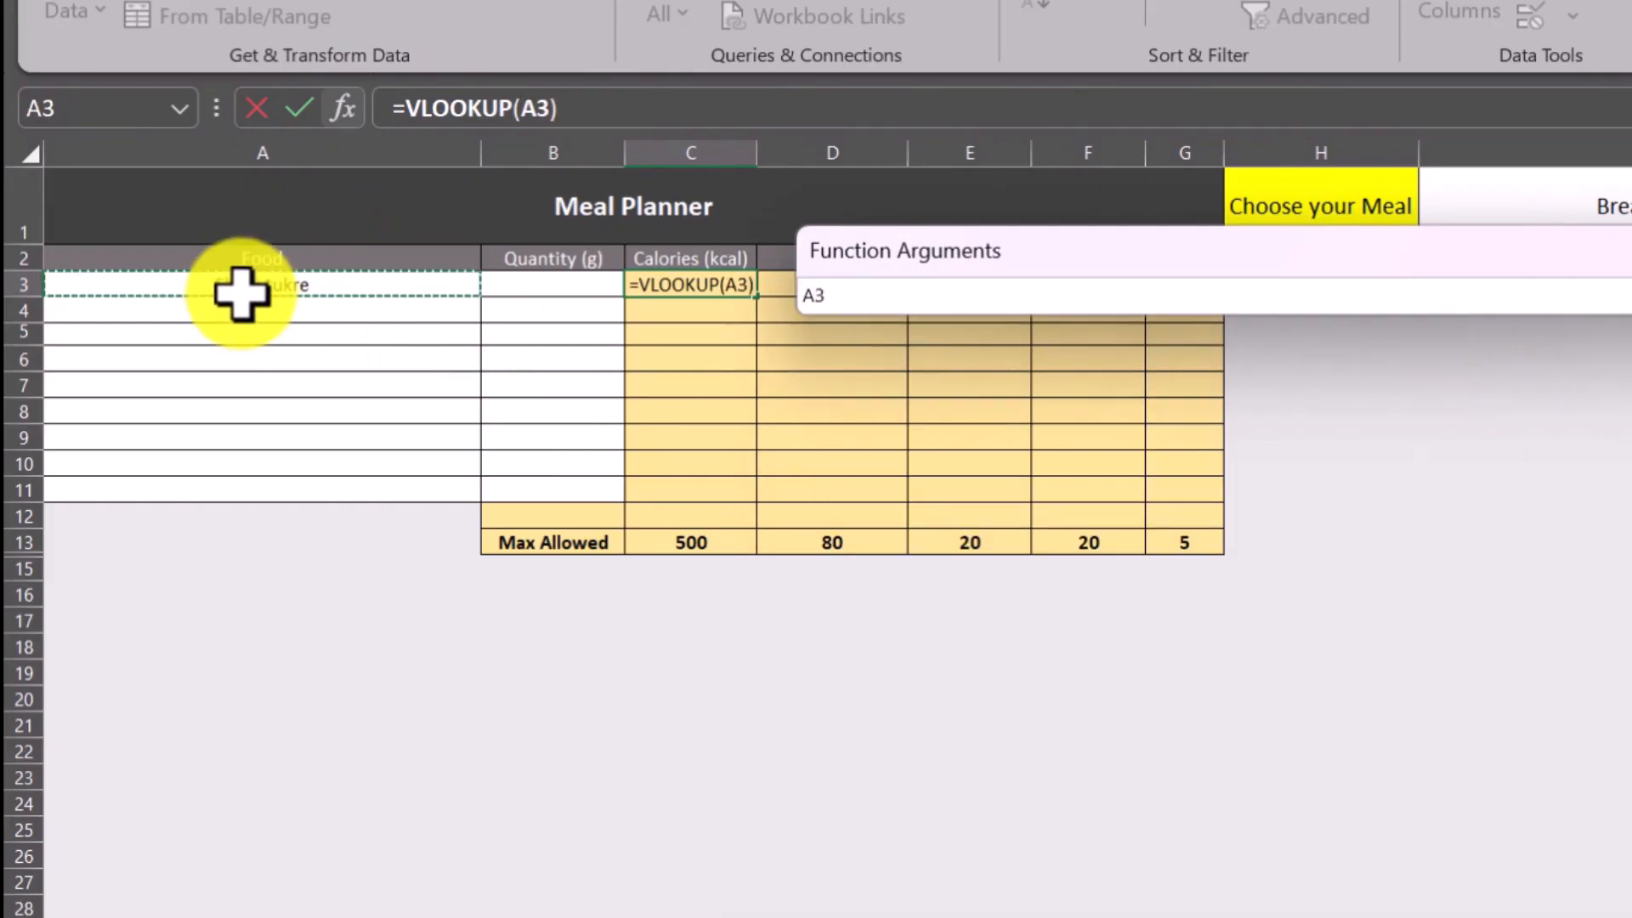
pyautogui.press('Return')
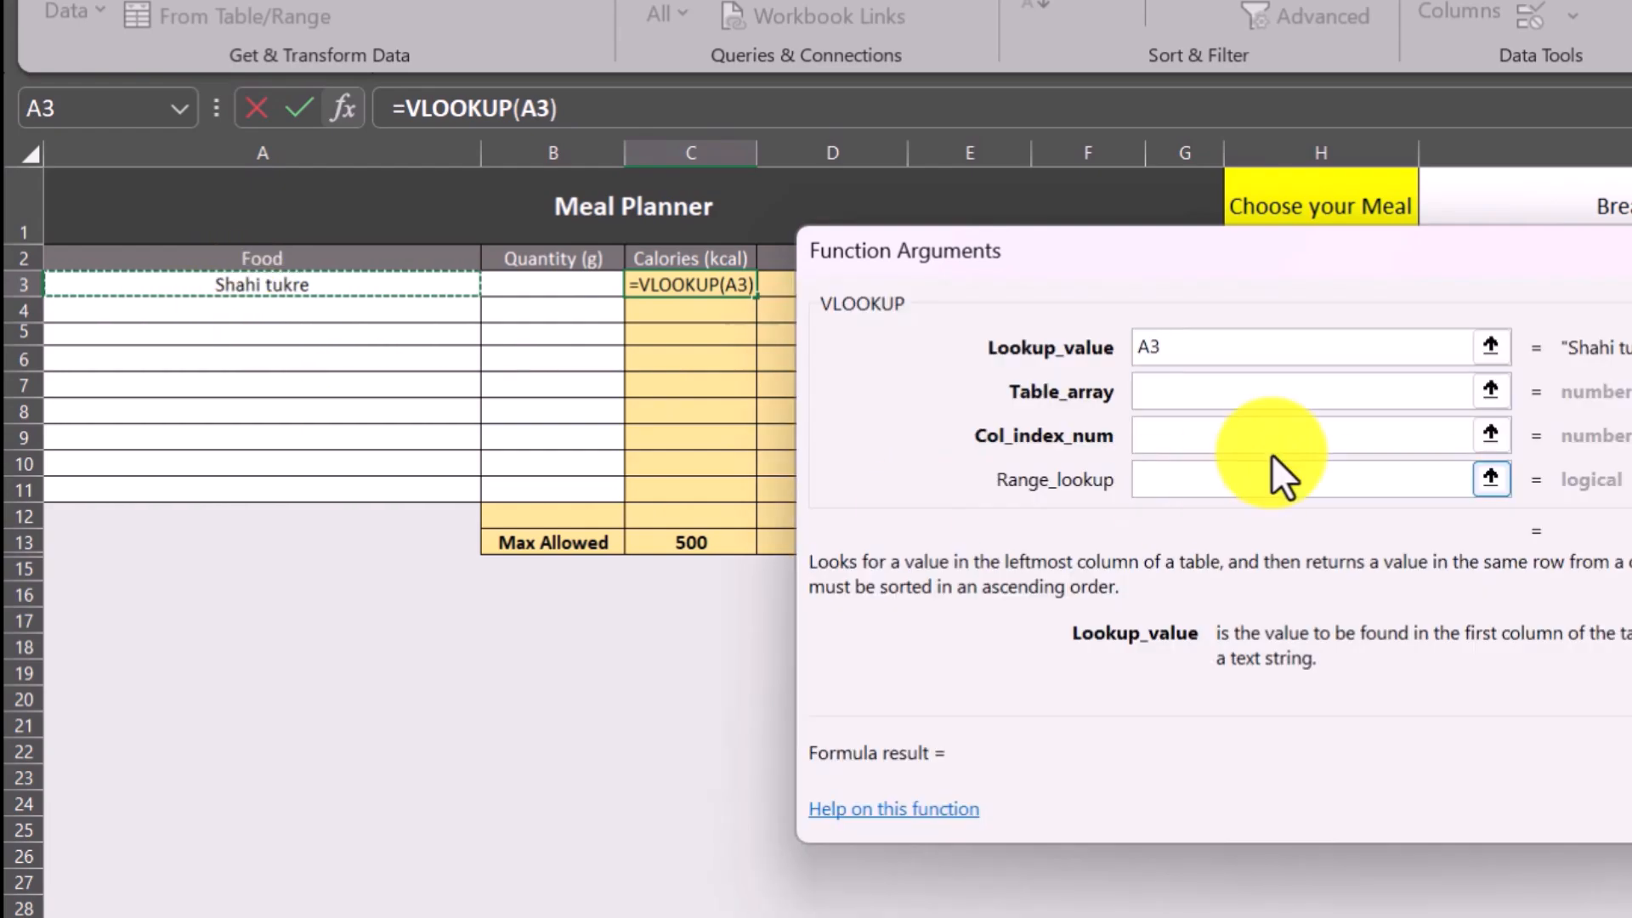
# Set the VLOOKUP's table array to the nutritional facts range 'Food List'!A3:G950.
pyautogui.click(1496, 391)
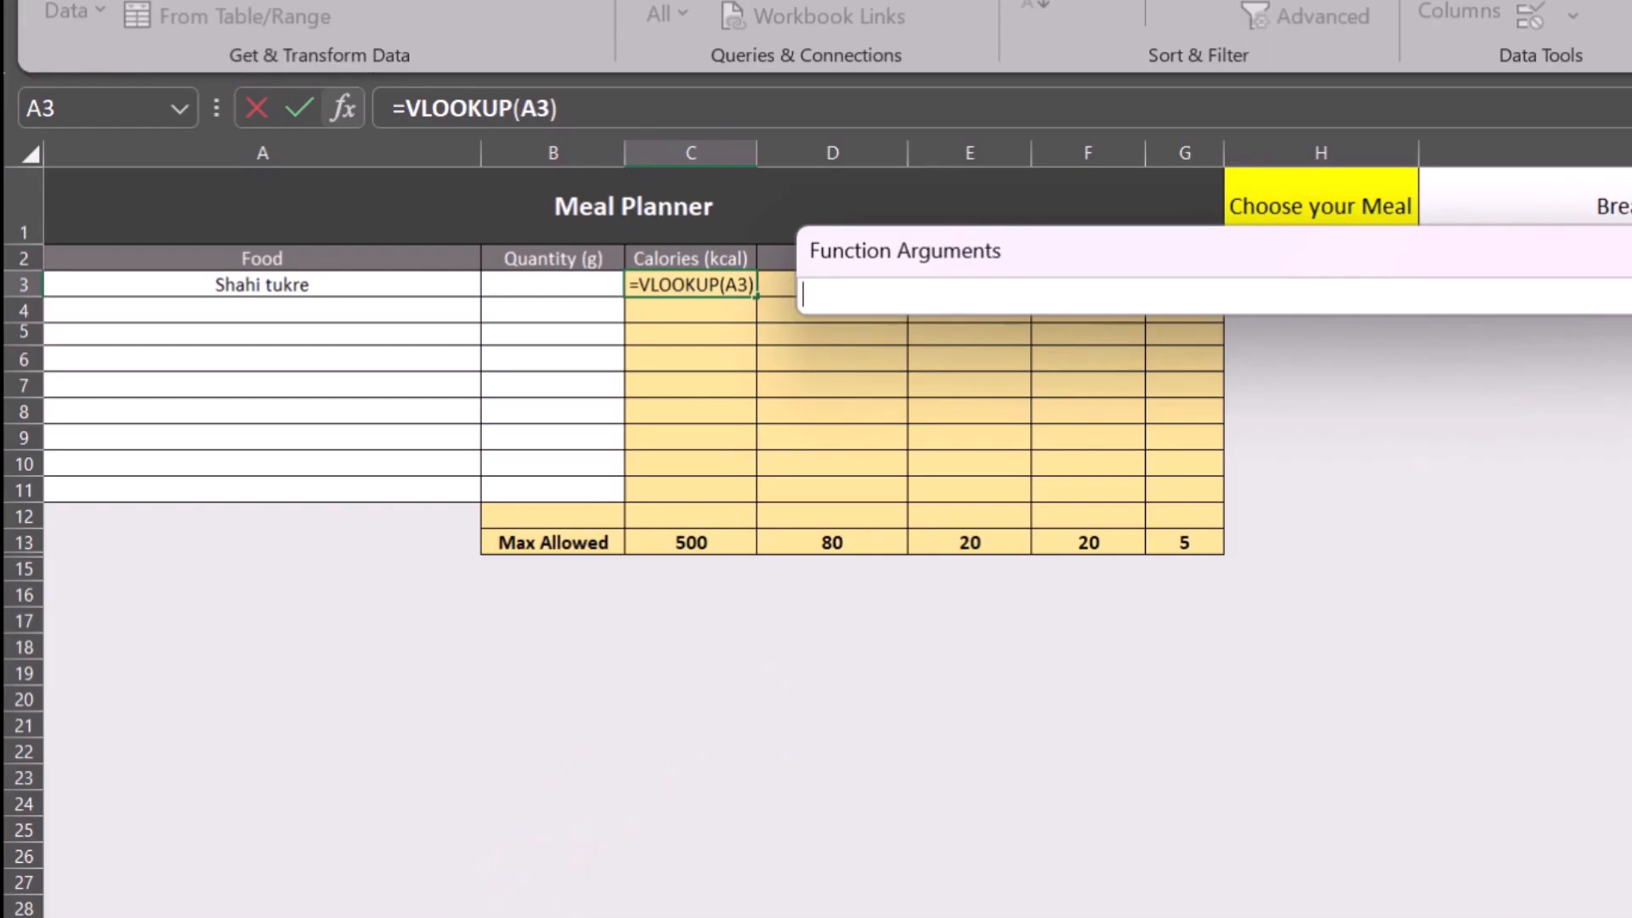
pyautogui.click(340, 916)
pyautogui.scroll(19, 220, 684)
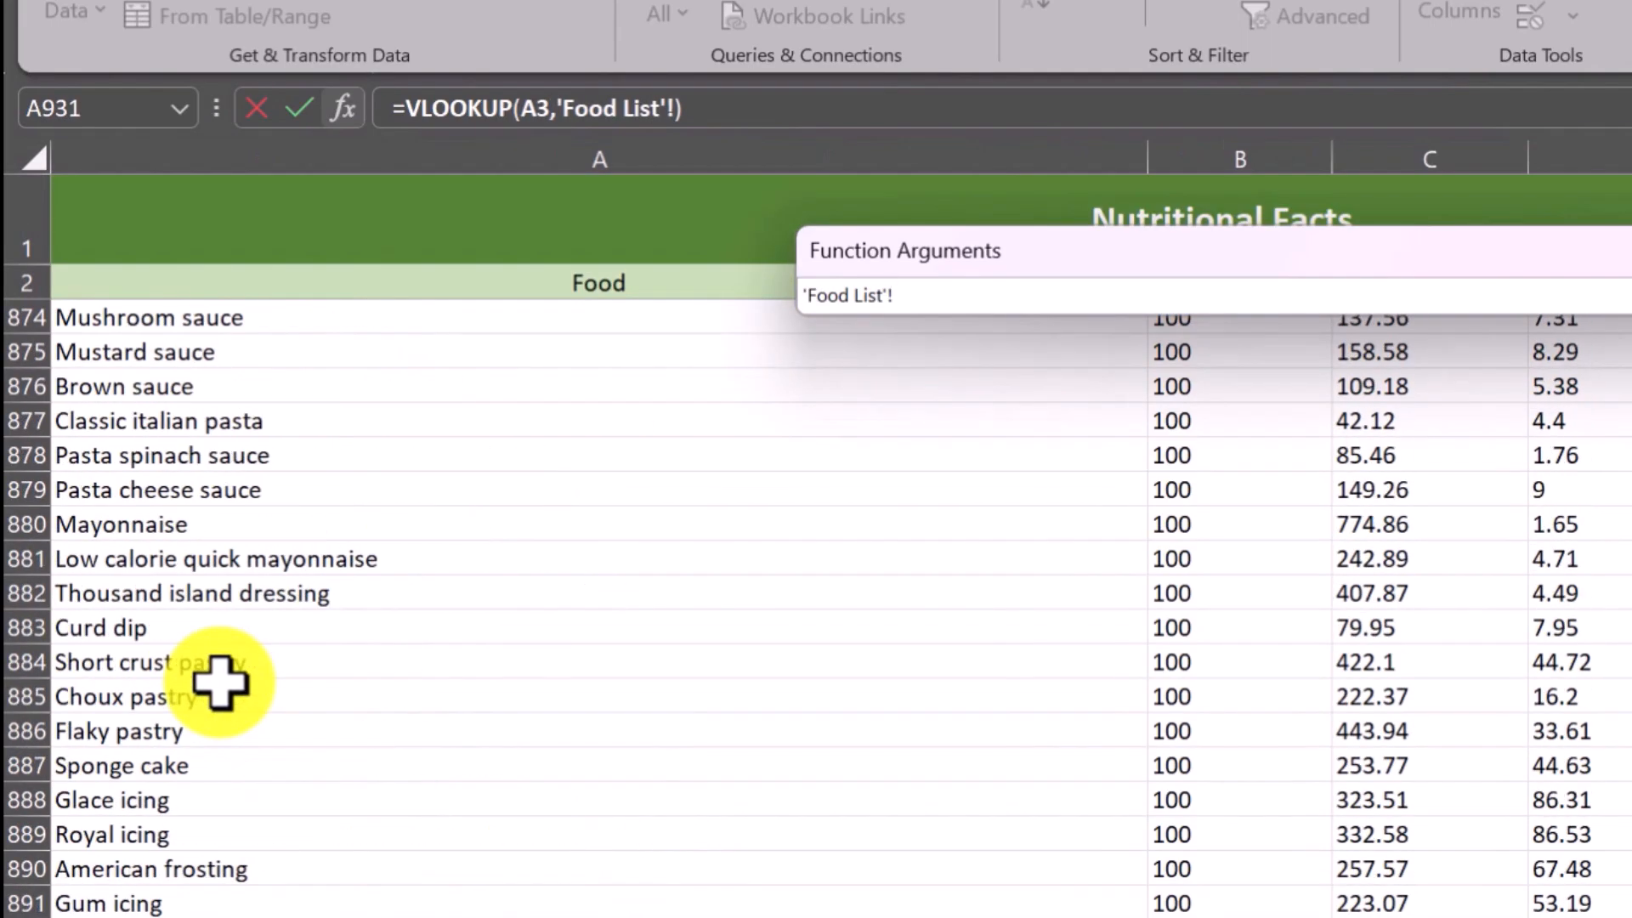
pyautogui.scroll(20, 595, 595)
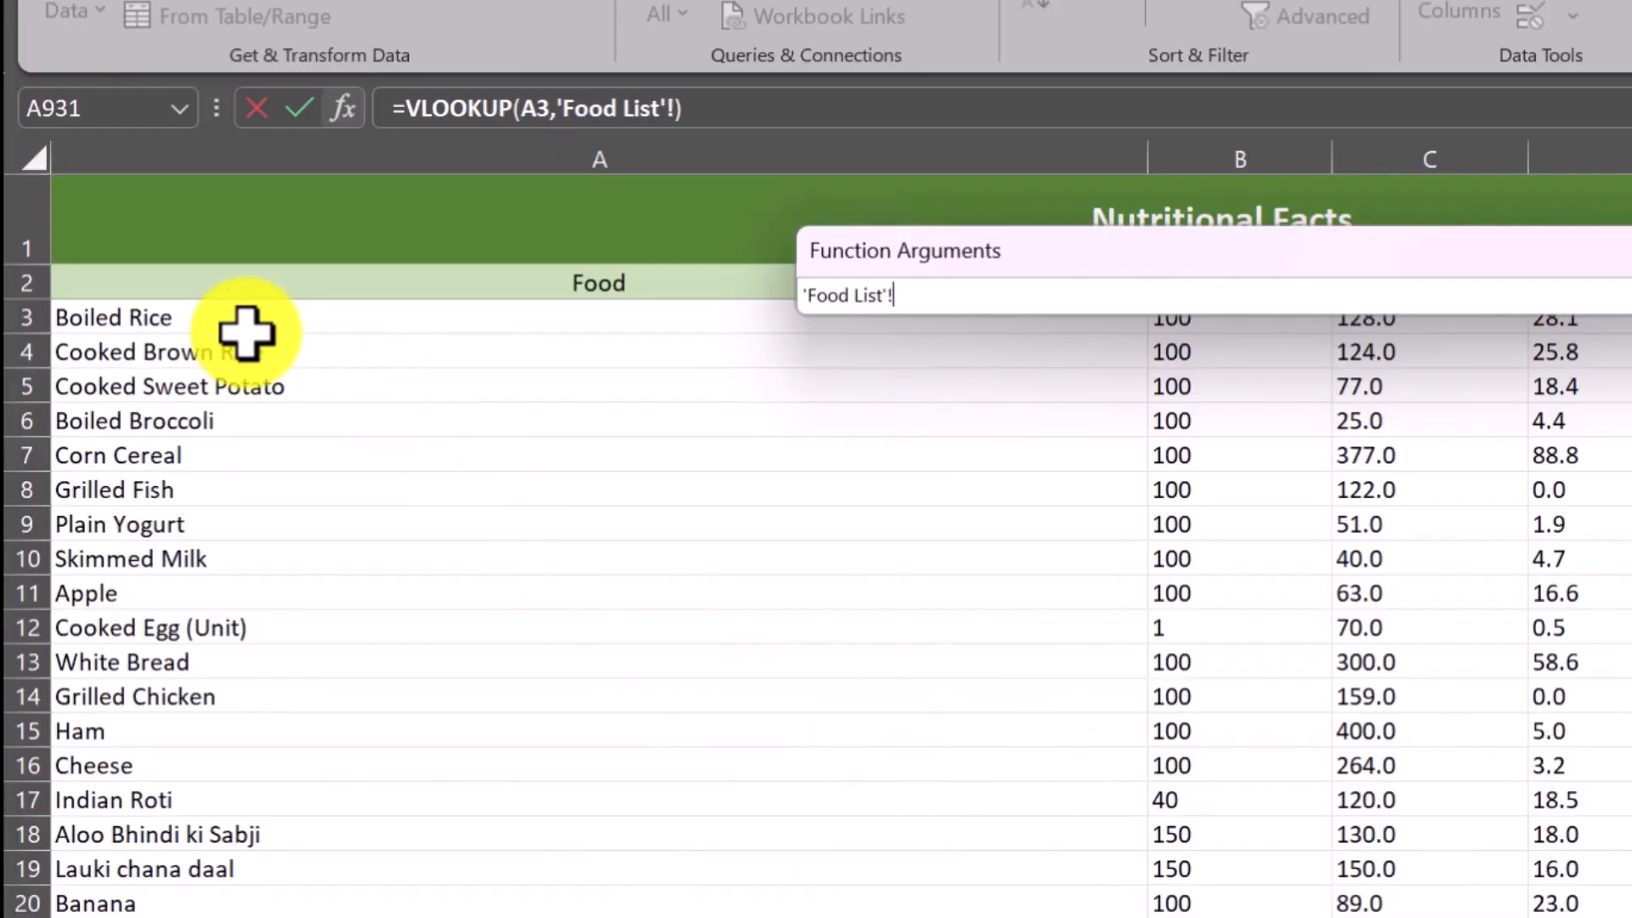
pyautogui.click(176, 316)
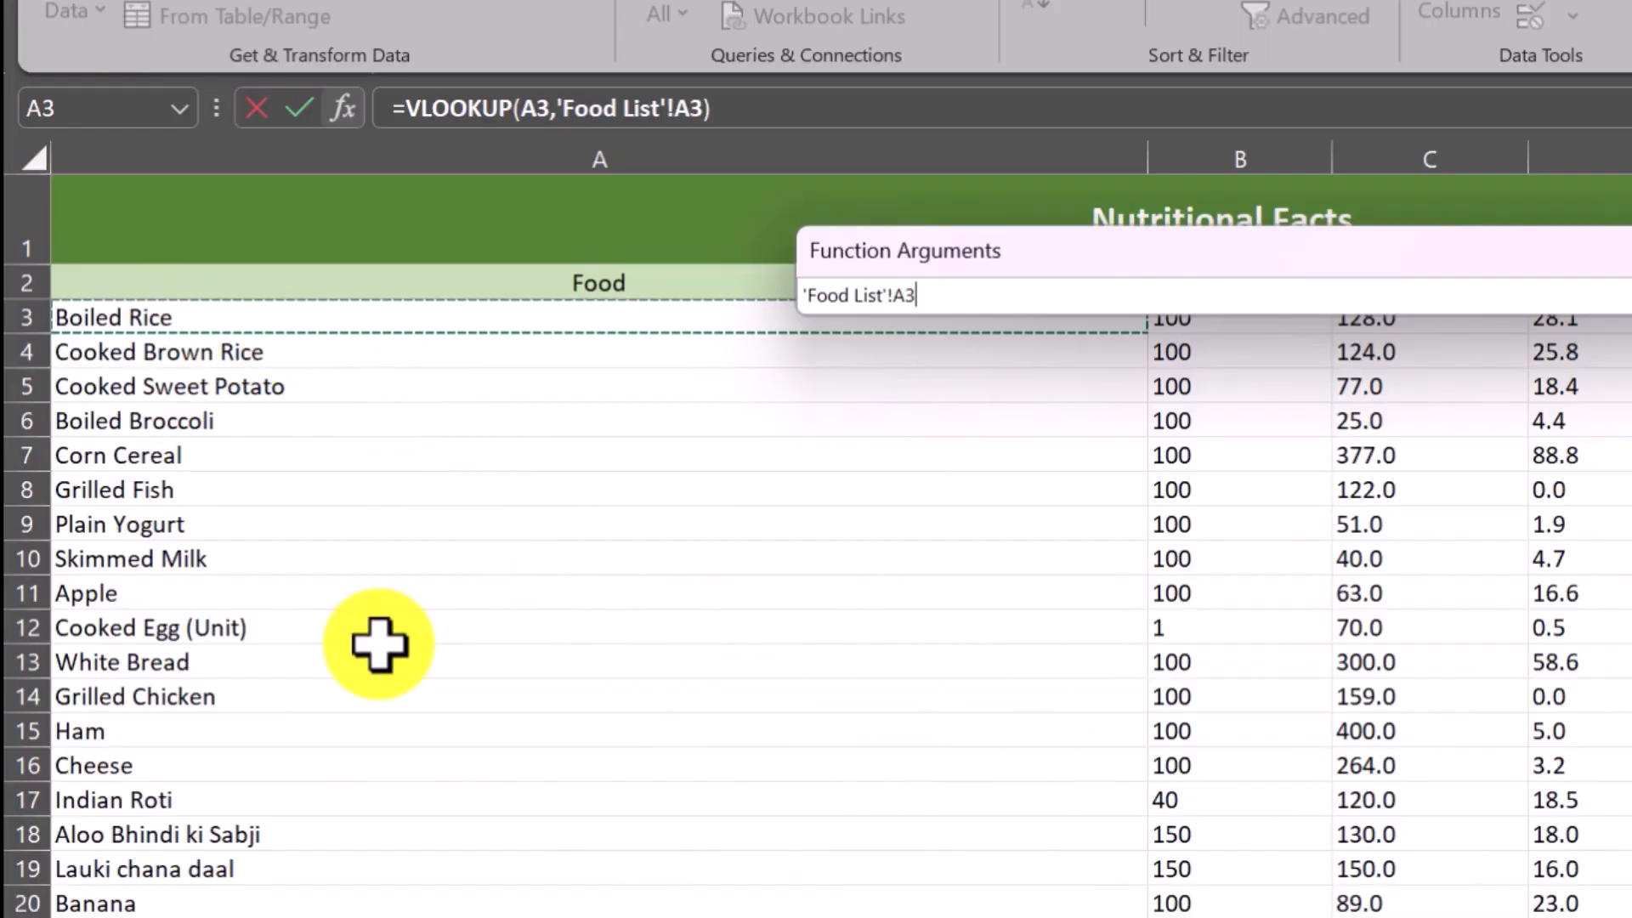
pyautogui.hotkey('shift', 'Right')
pyautogui.hotkey('shift', 'Right')
pyautogui.hotkey('shift', 'Right')
pyautogui.hotkey('shift', 'Right')
pyautogui.hotkey('shift', 'Right')
pyautogui.hotkey('shift', 'Right')
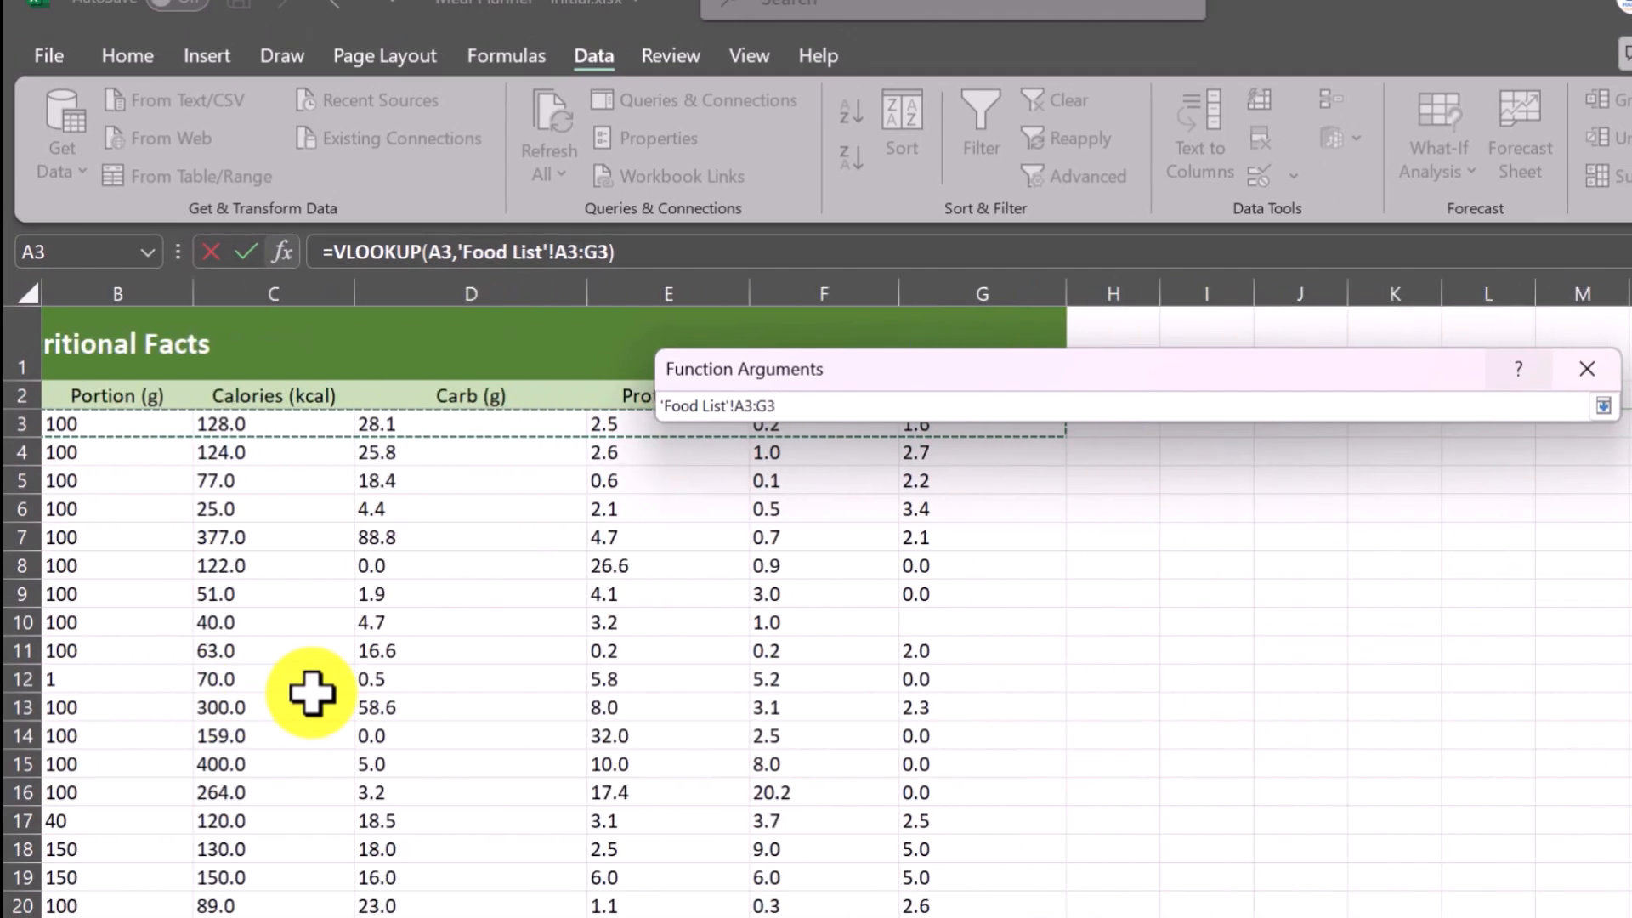
pyautogui.hotkey('ctrl', 'shift', 'Down')
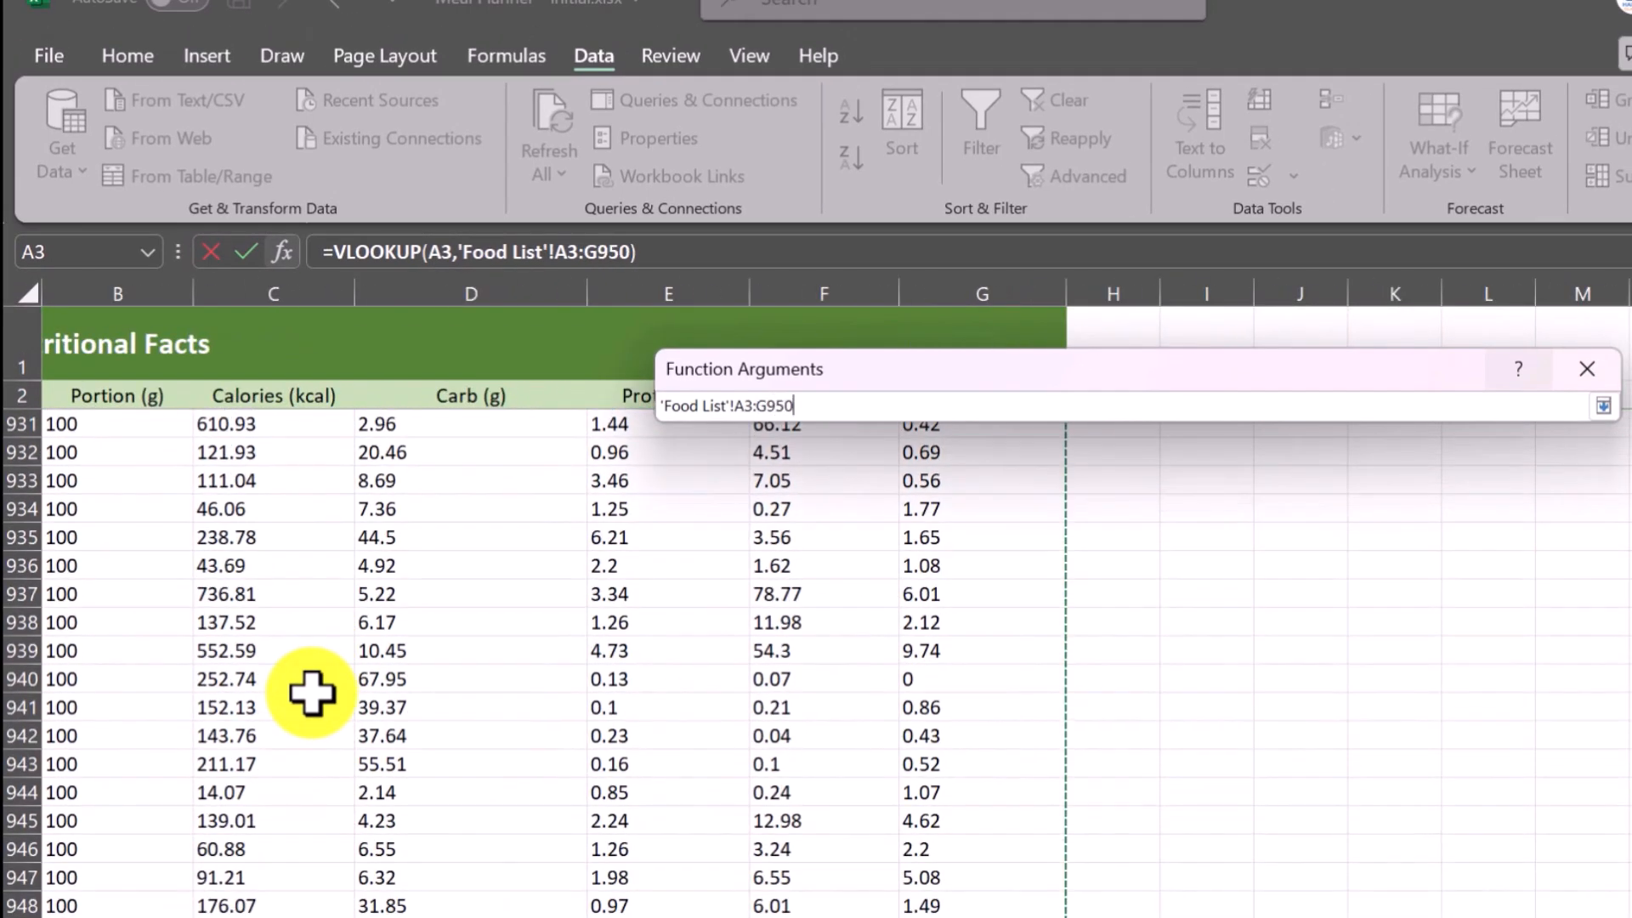
pyautogui.press('Return')
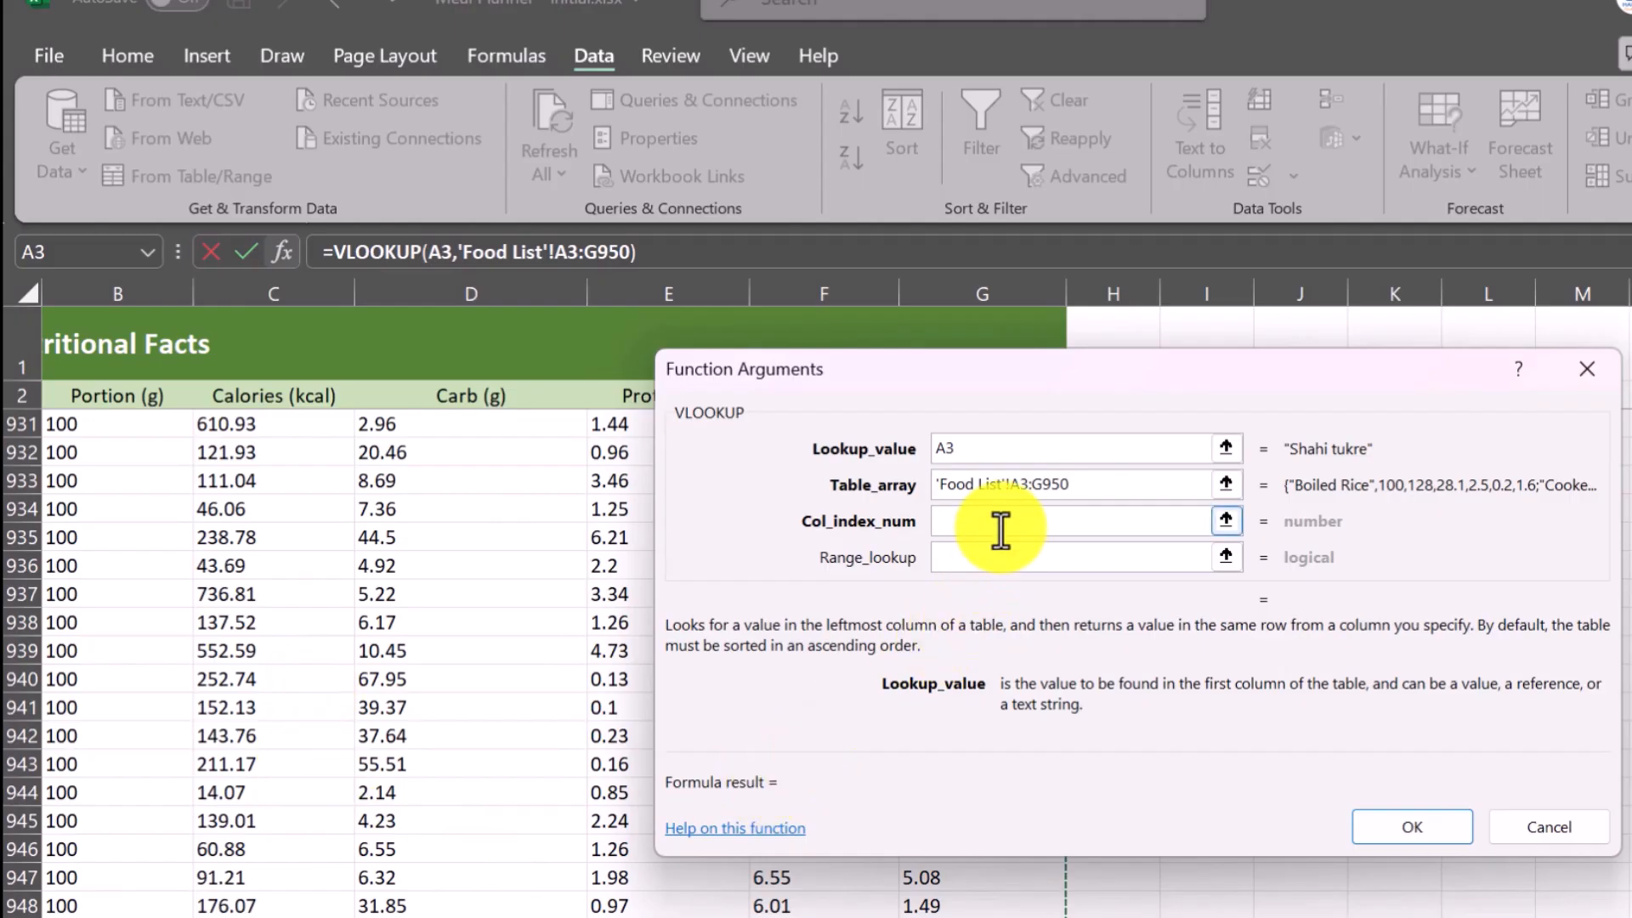
# Set the VLOOKUP's column index to 3 and range lookup to FALSE, and enter the formula in C3.
pyautogui.hscroll(-1, 349, 655)
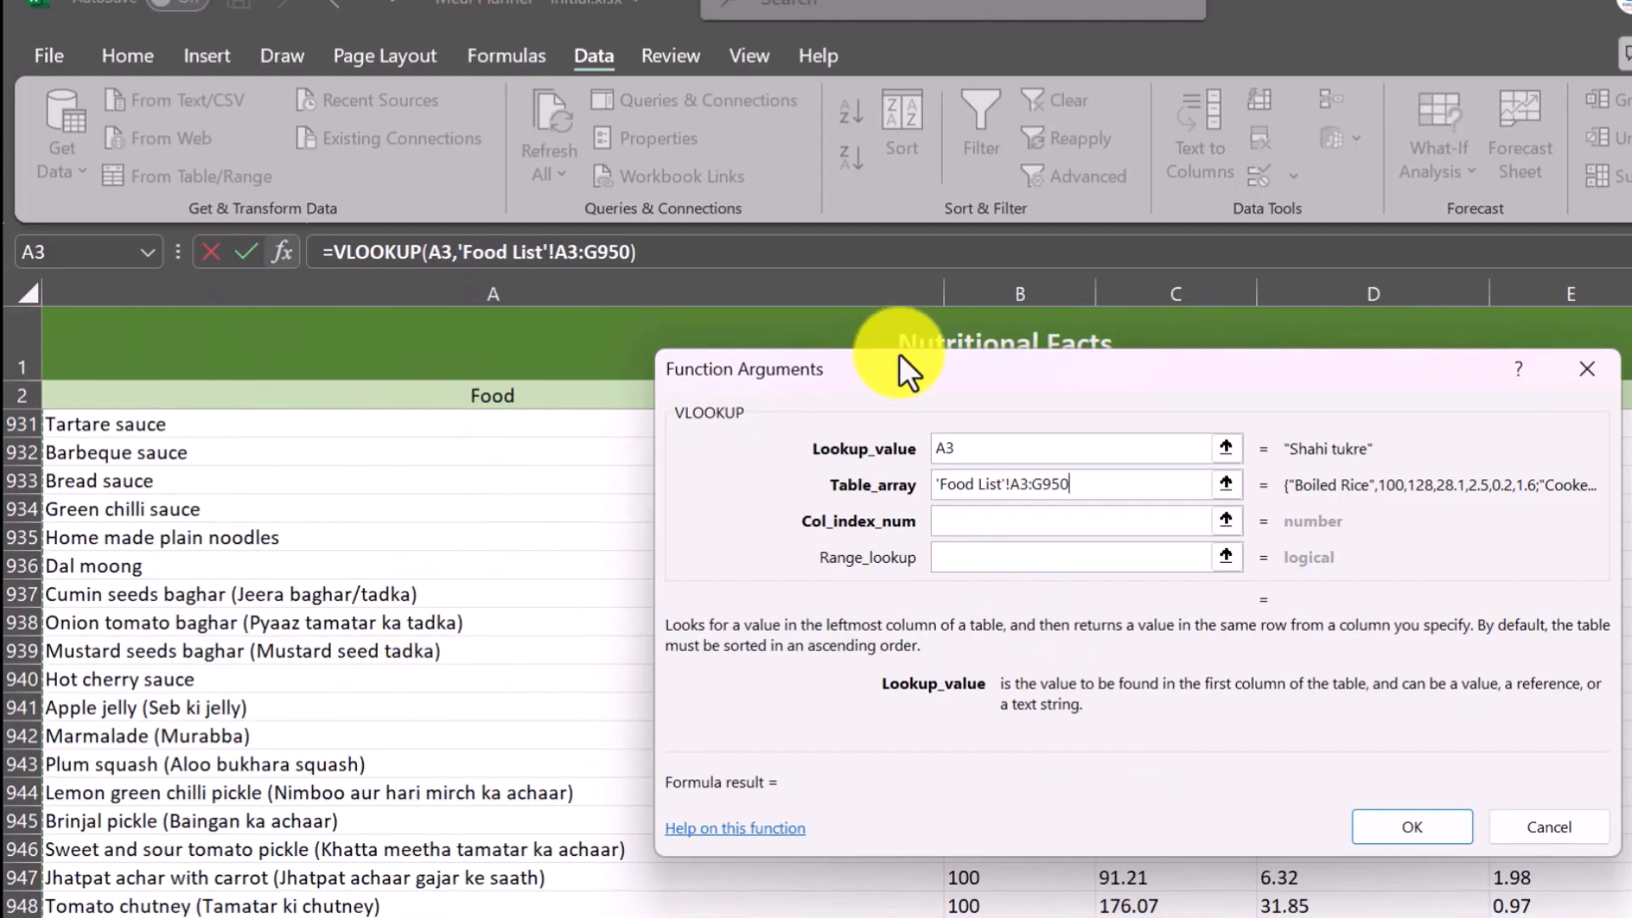
pyautogui.moveTo(921, 369); pyautogui.dragTo(714, 541)
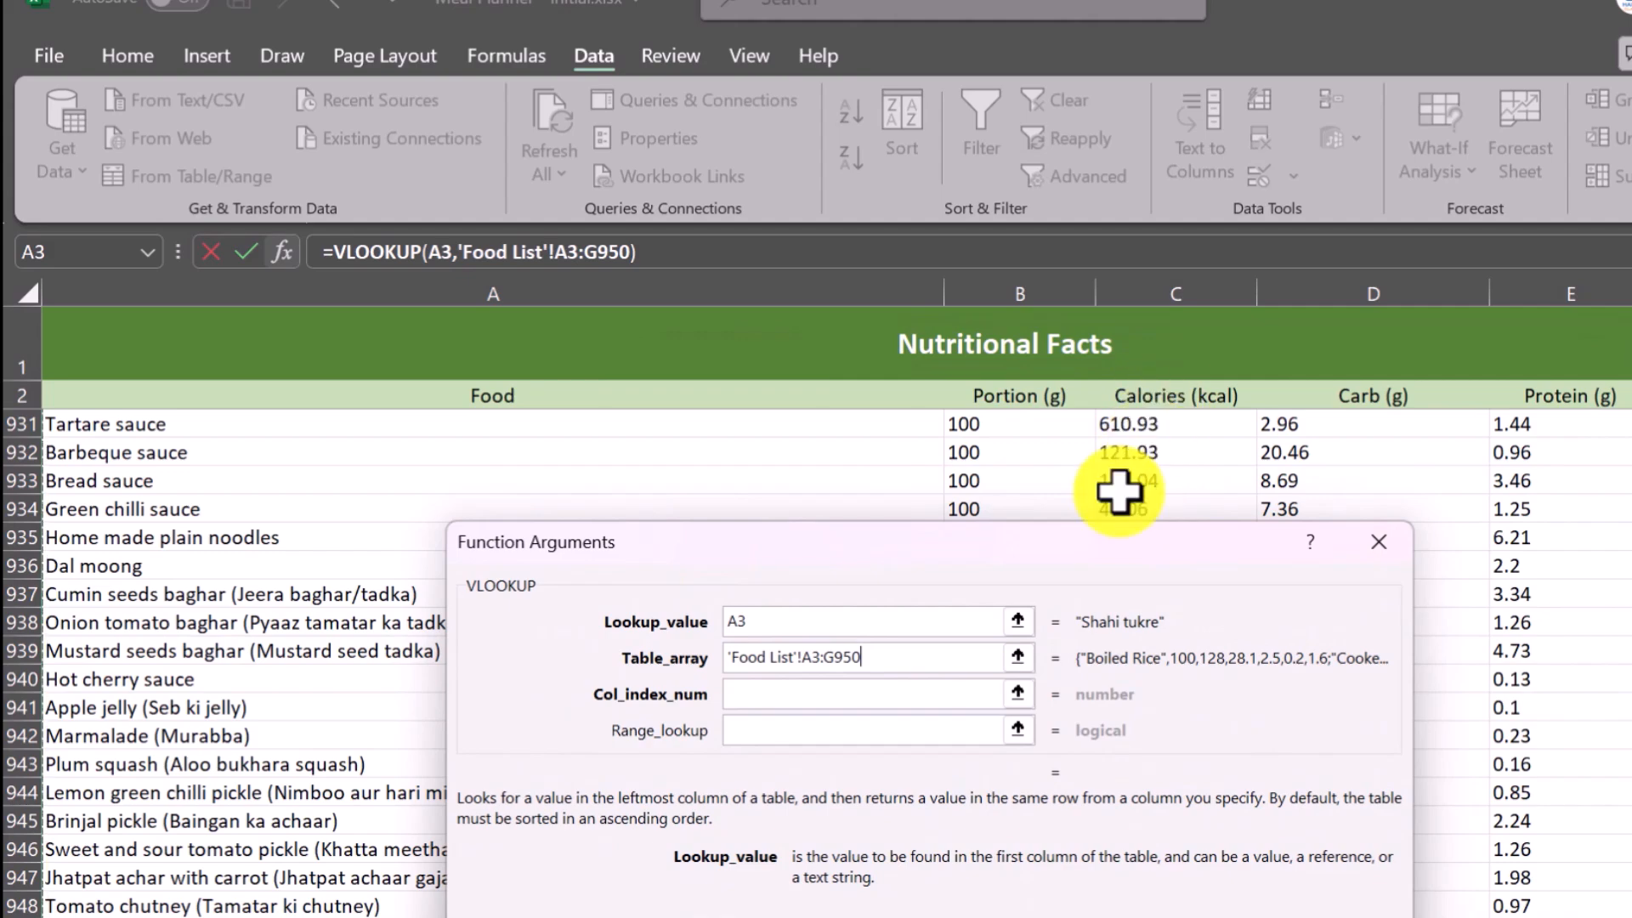
pyautogui.click(759, 694)
pyautogui.write('3')
pyautogui.click(799, 725)
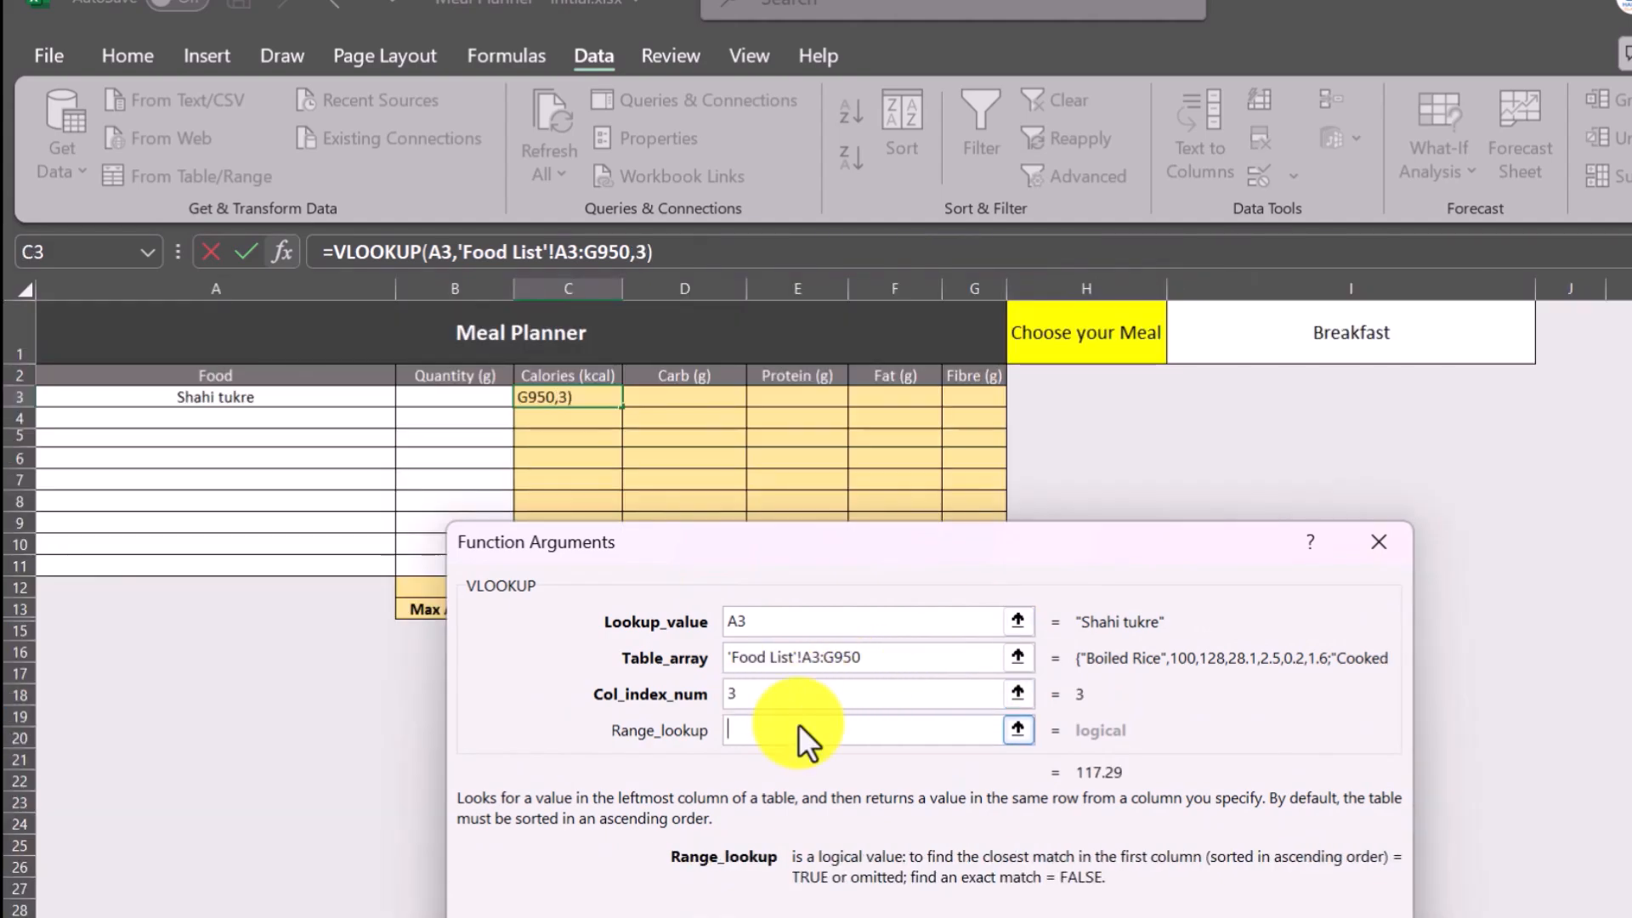
pyautogui.write('FALSE')
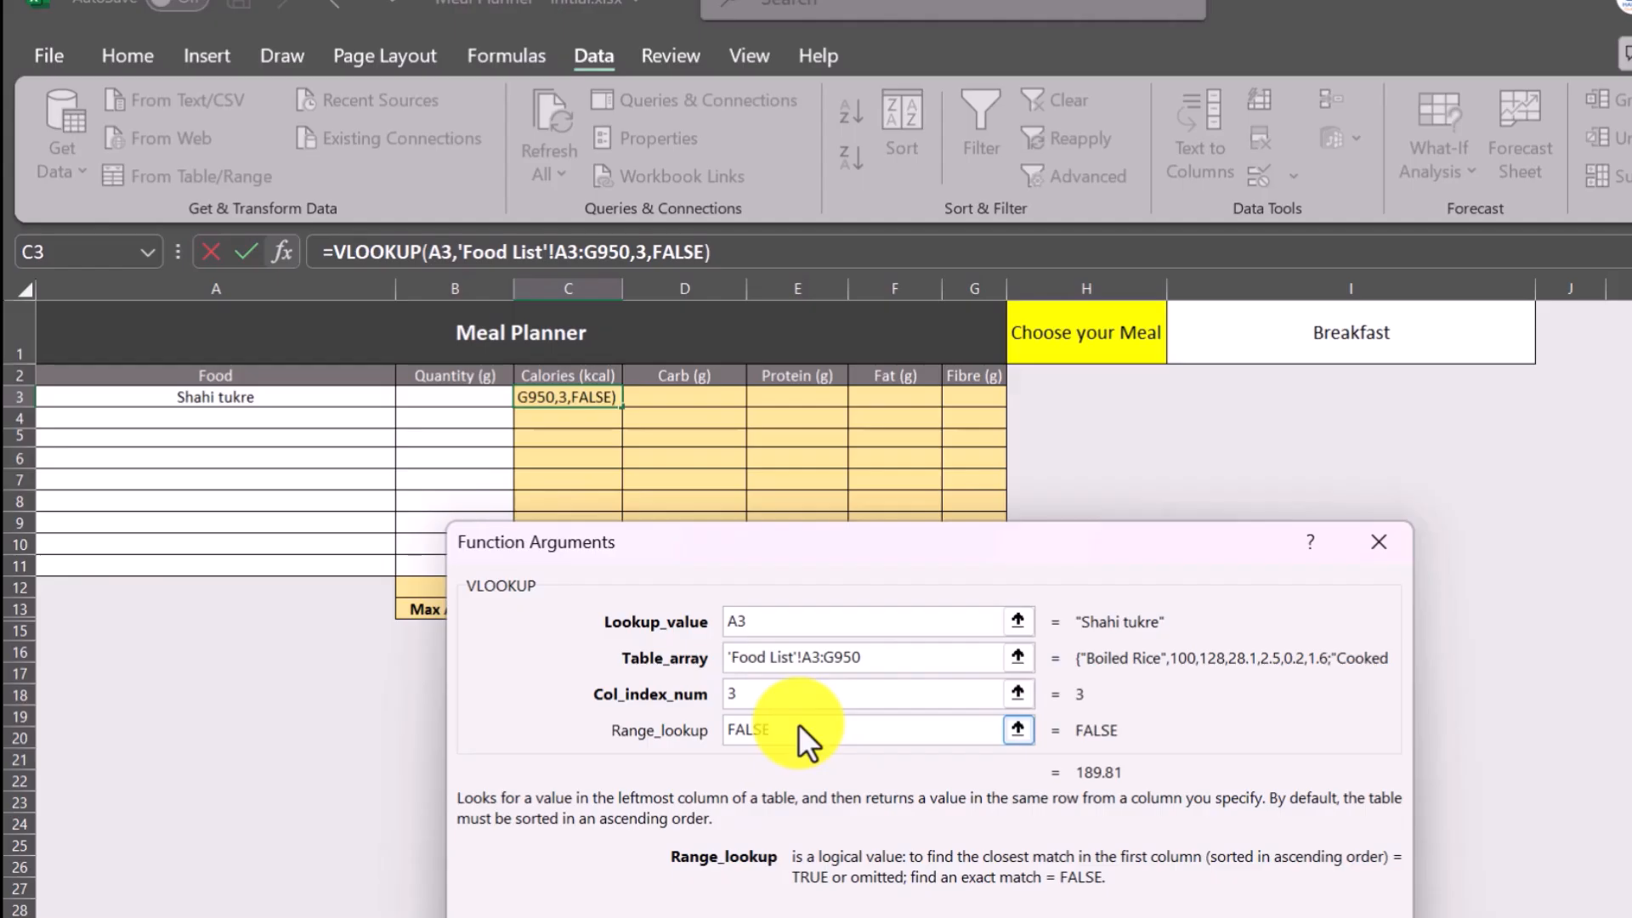
pyautogui.press('Return')
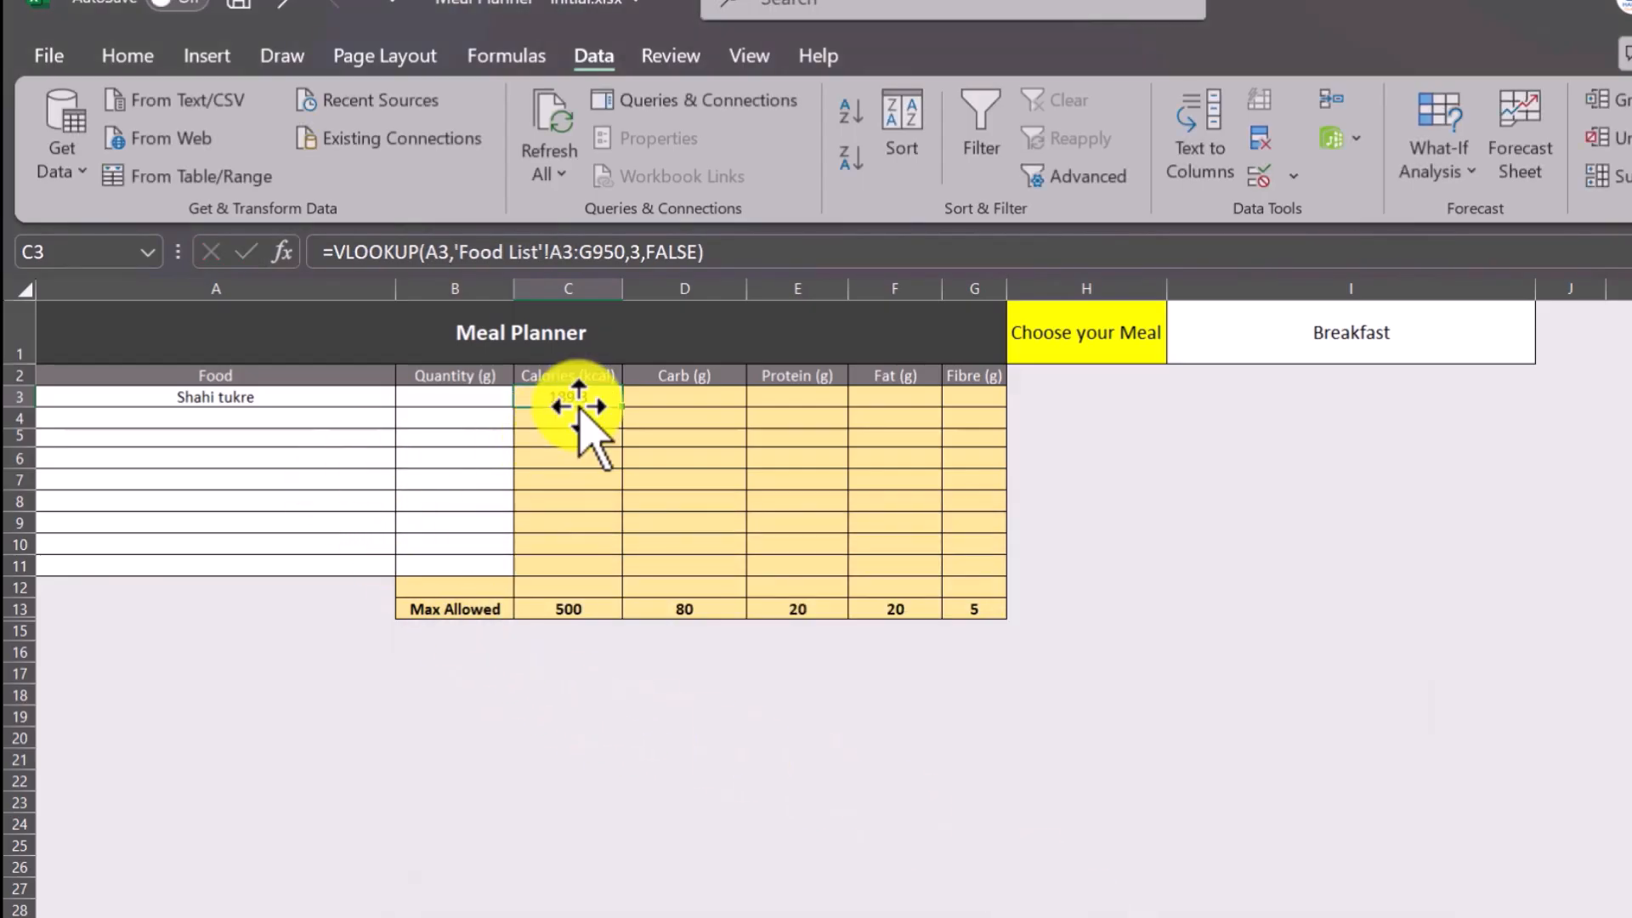
# Change the food in A3 to Boiled Rice using its dropdown.
pyautogui.click(385, 400)
pyautogui.click(407, 396)
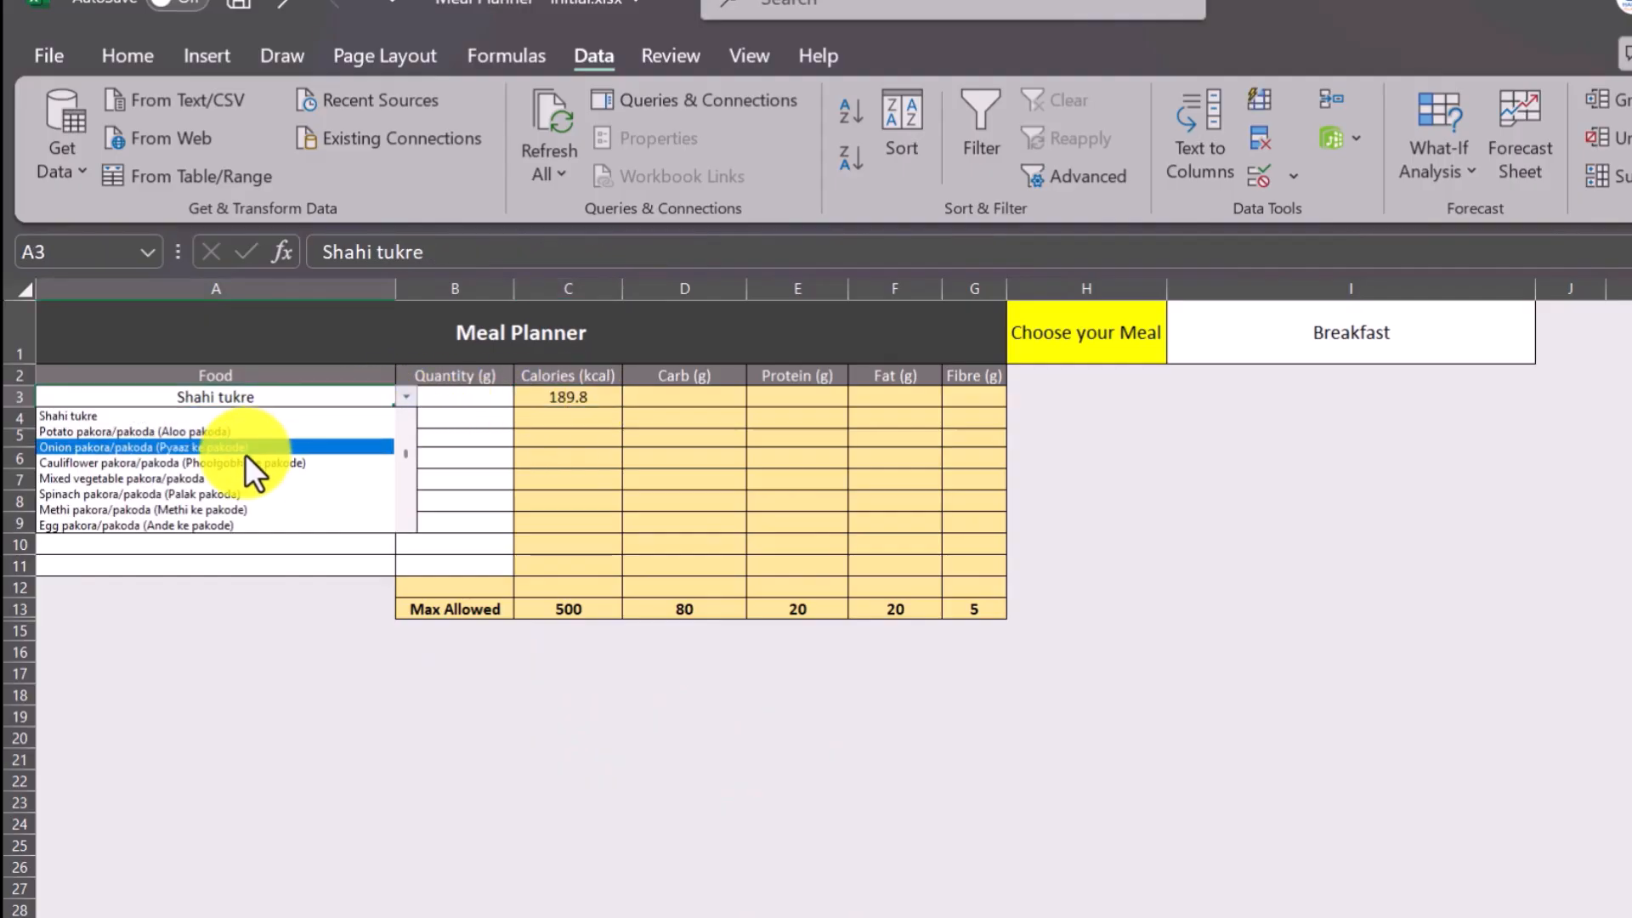
pyautogui.click(405, 459)
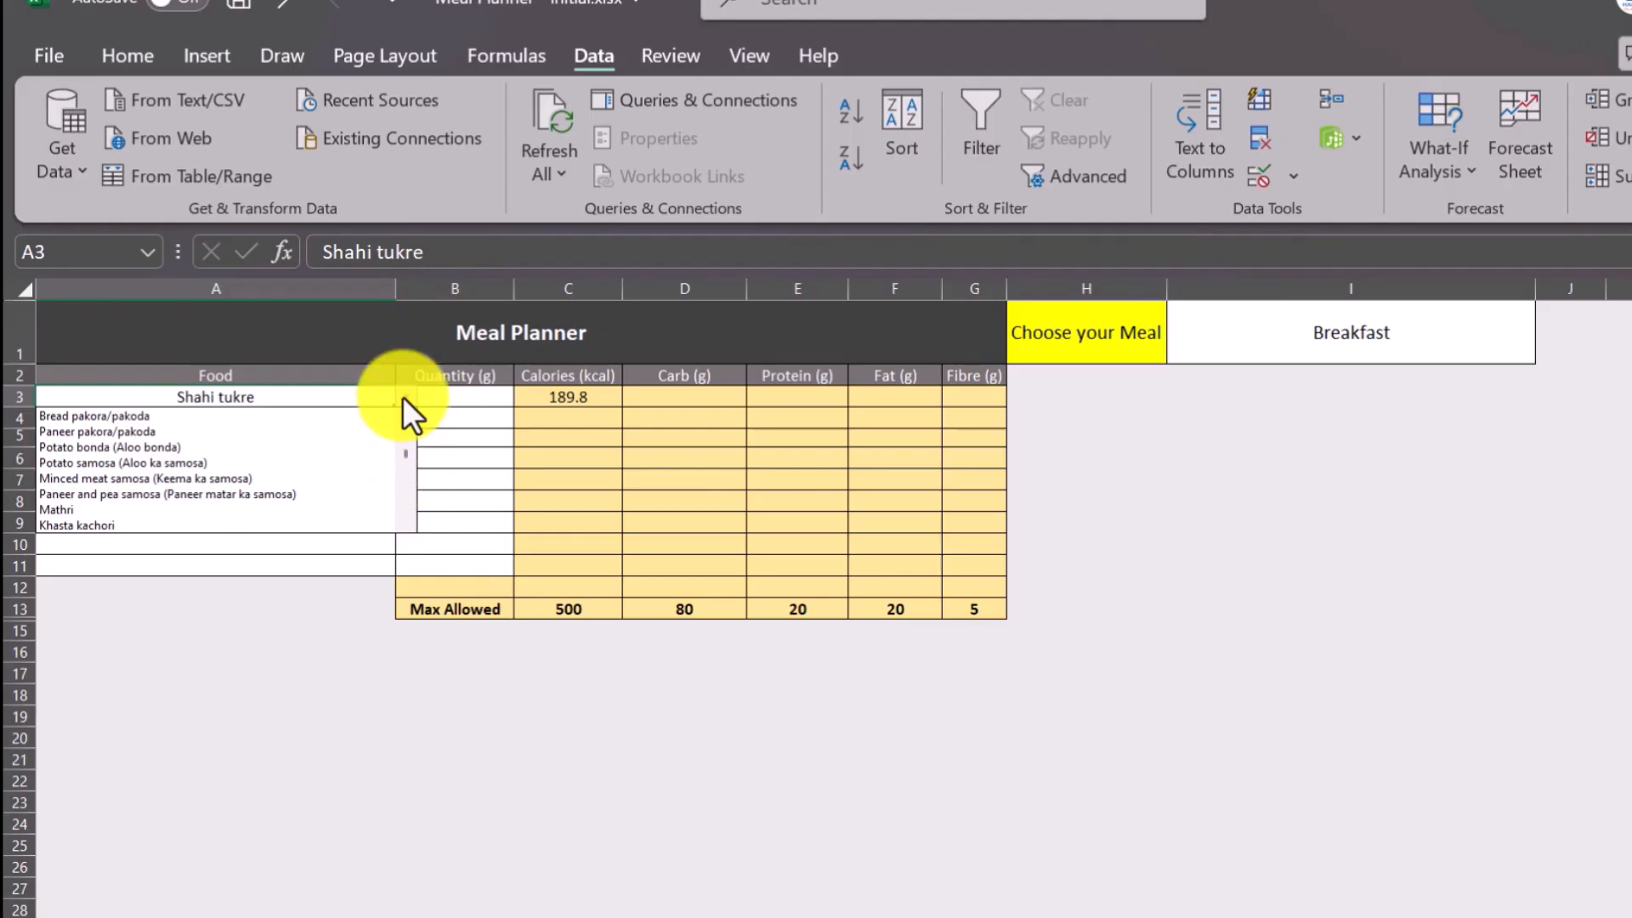
pyautogui.scroll(-5, 102, 459)
pyautogui.click(80, 416)
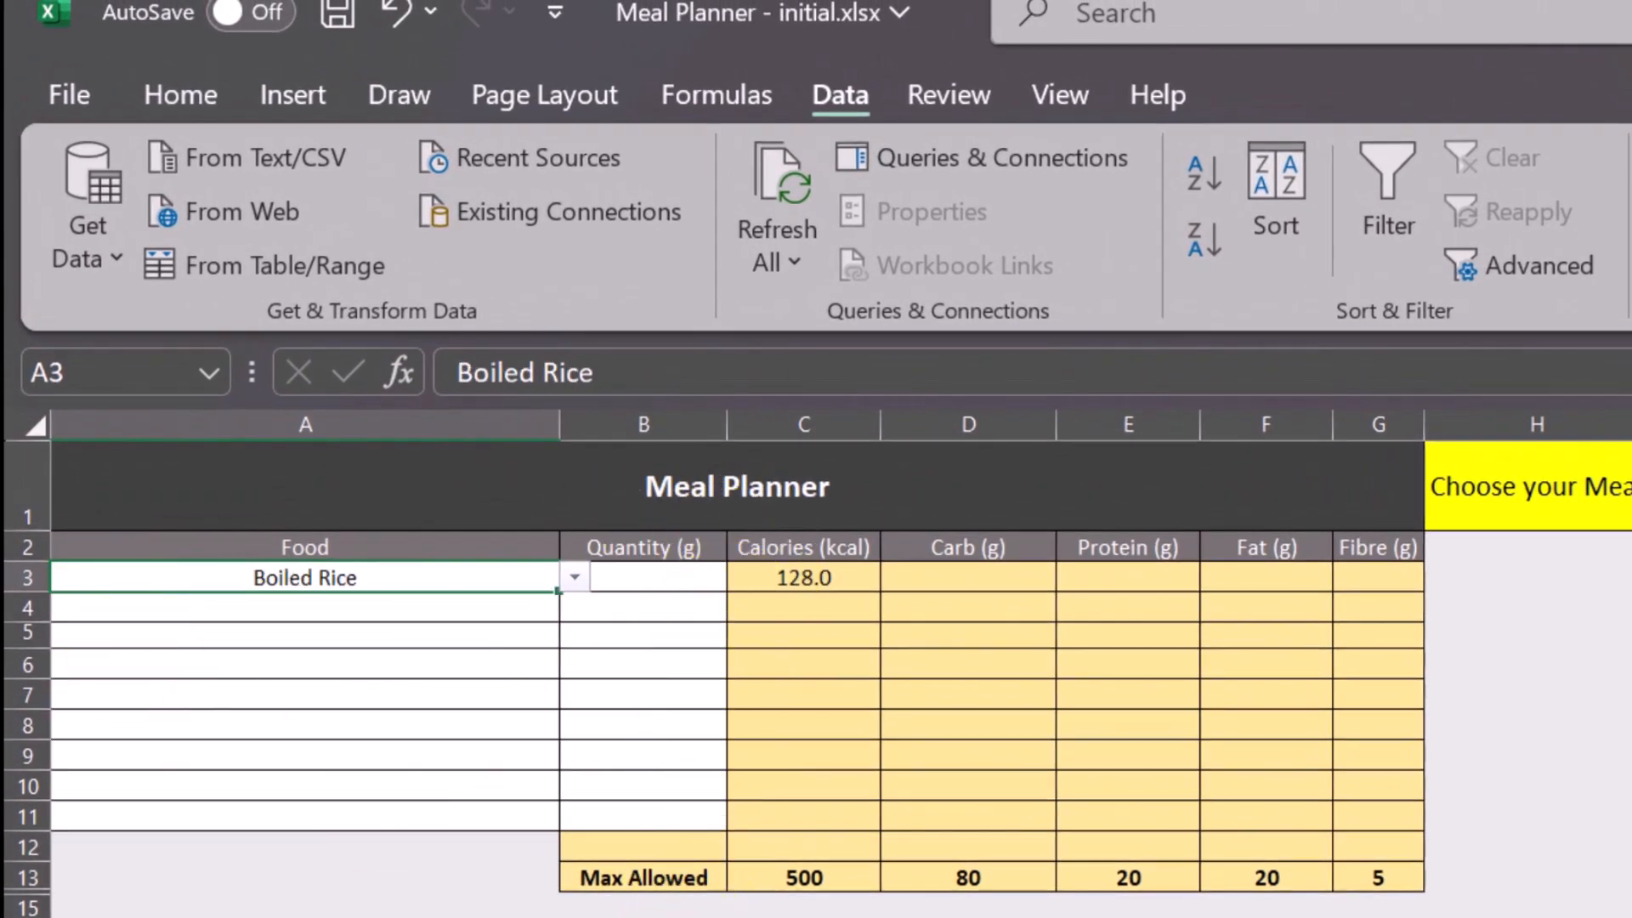
# Compare Boiled Rice's calories on the Food List sheet with the Calories formula in C3, and select the Quantity cell B3.
pyautogui.hotkey('ctrl', 'pagedown')
pyautogui.scroll(7, 810, 887)
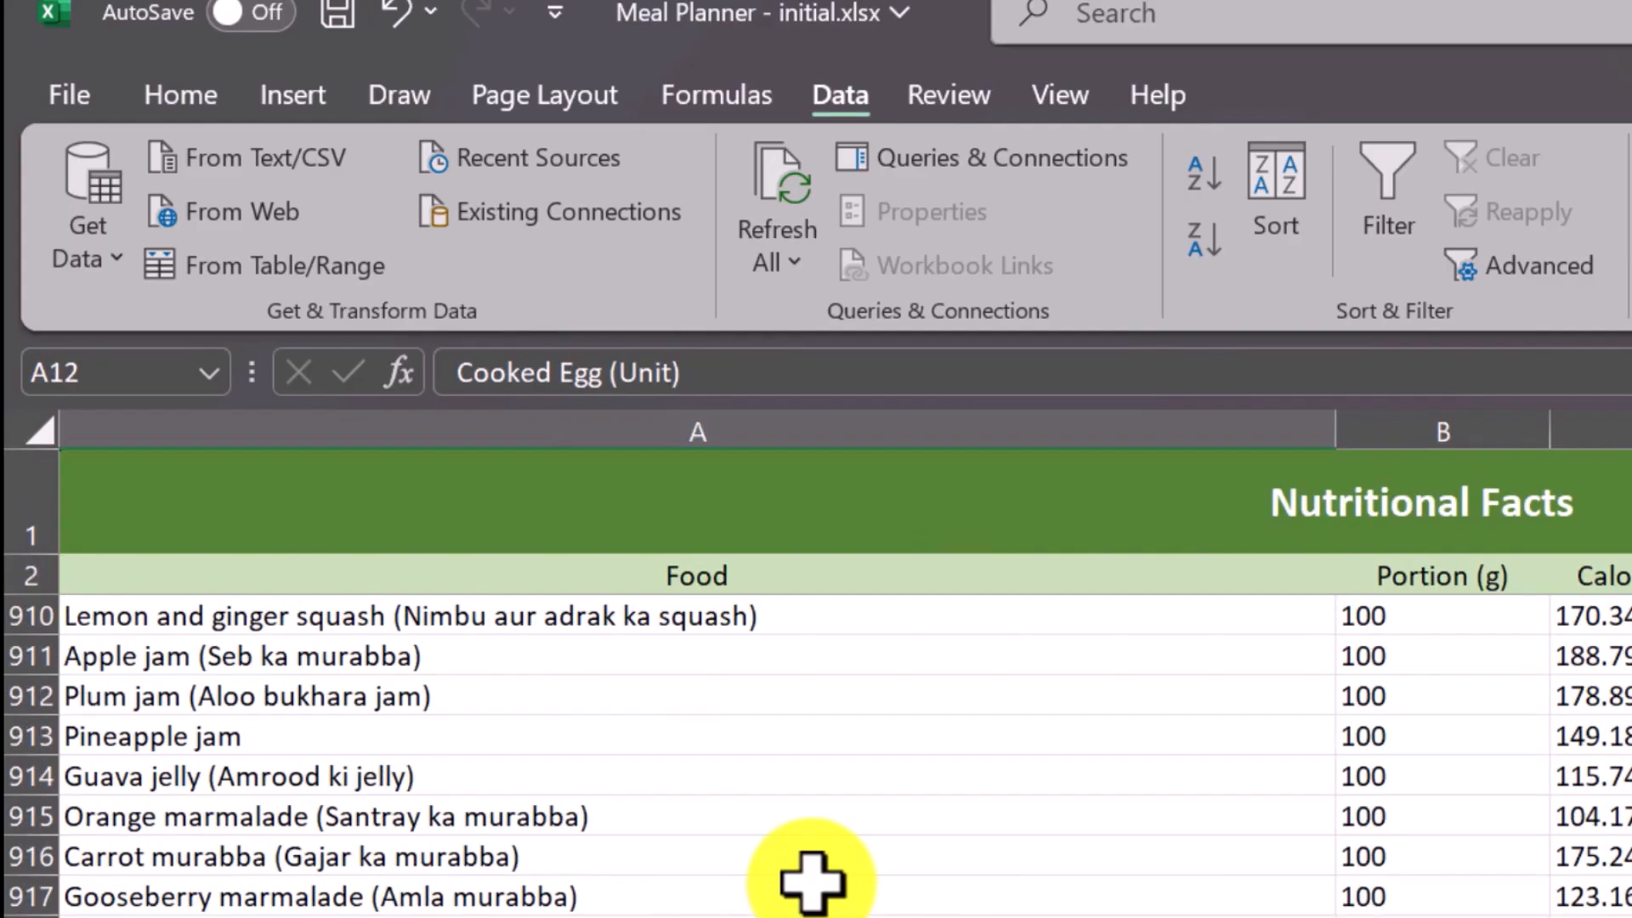
pyautogui.scroll(20, 816, 757)
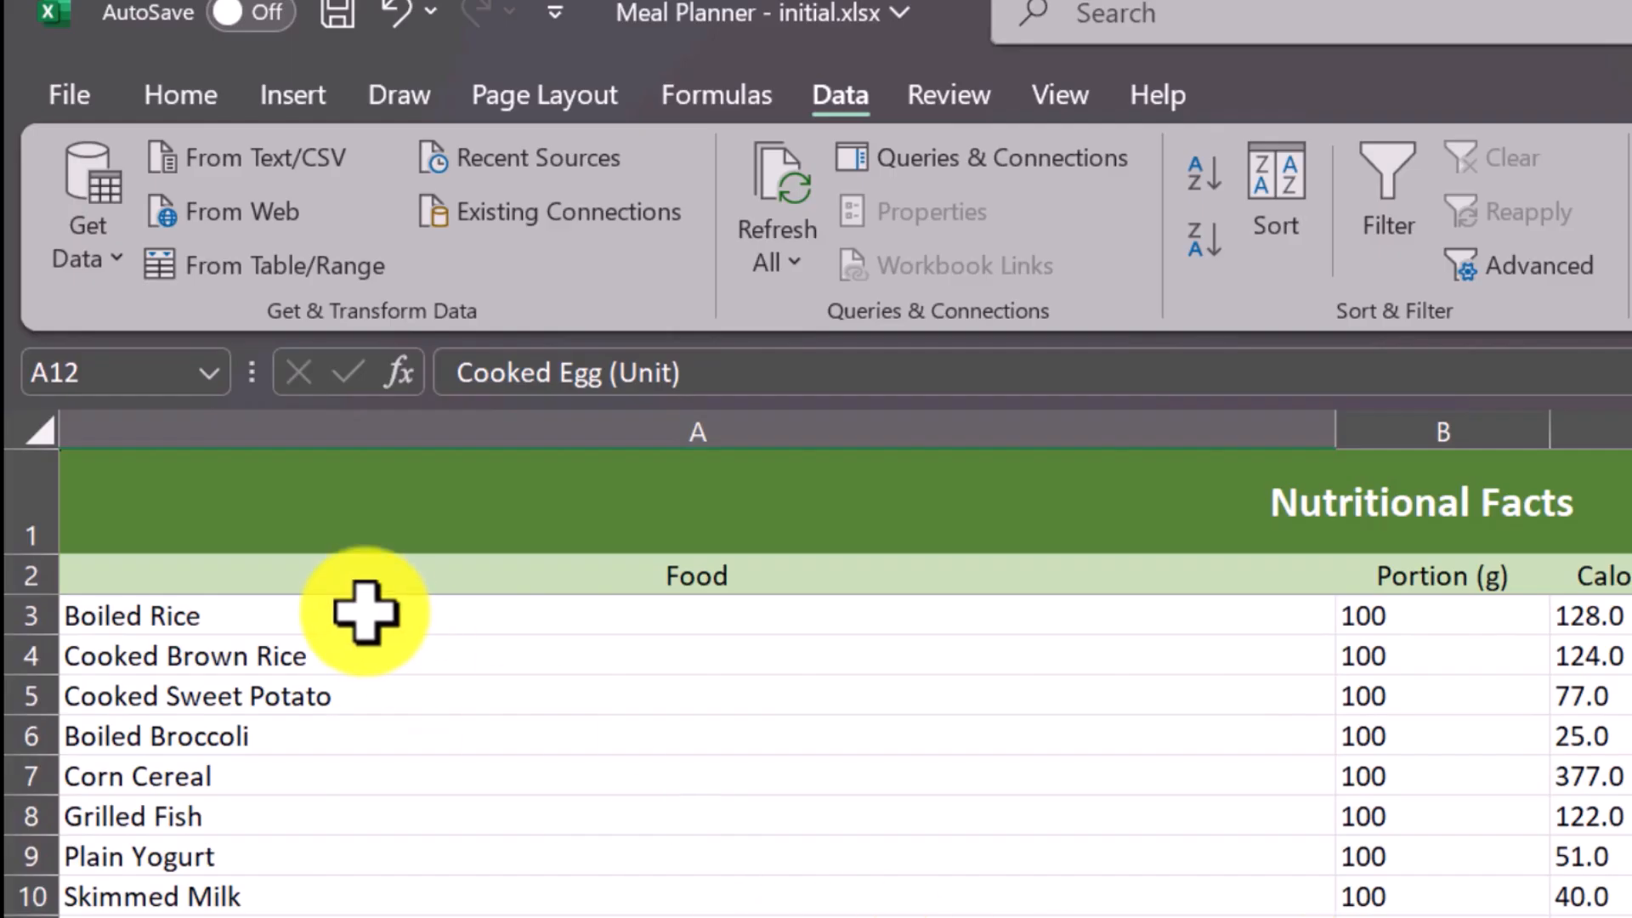
pyautogui.click(1611, 616)
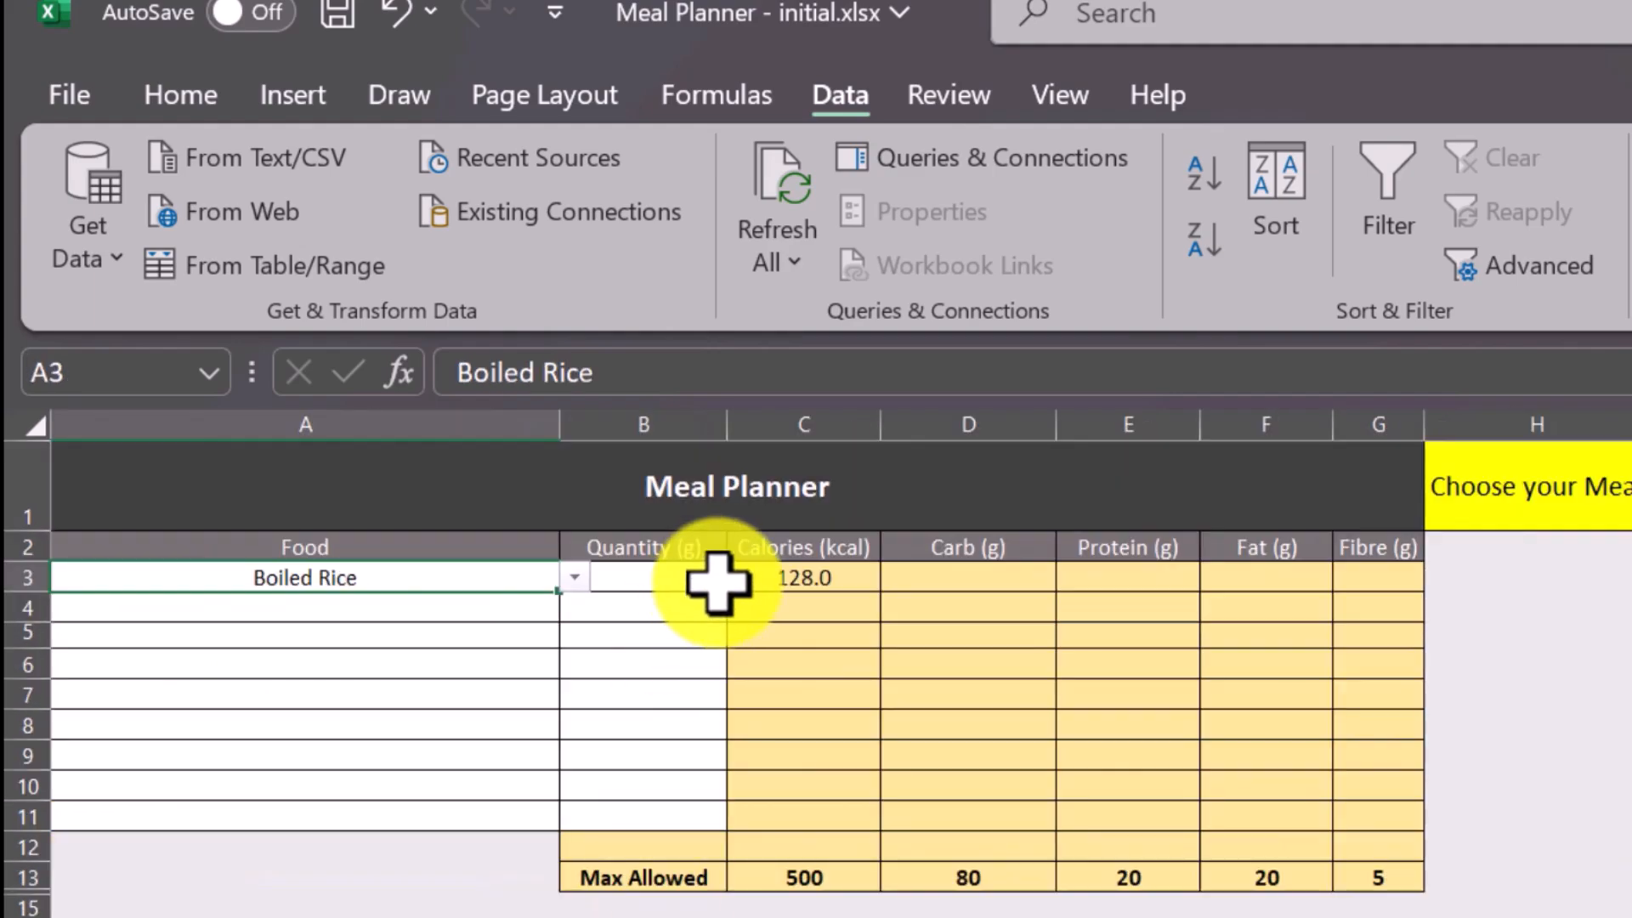
pyautogui.click(797, 578)
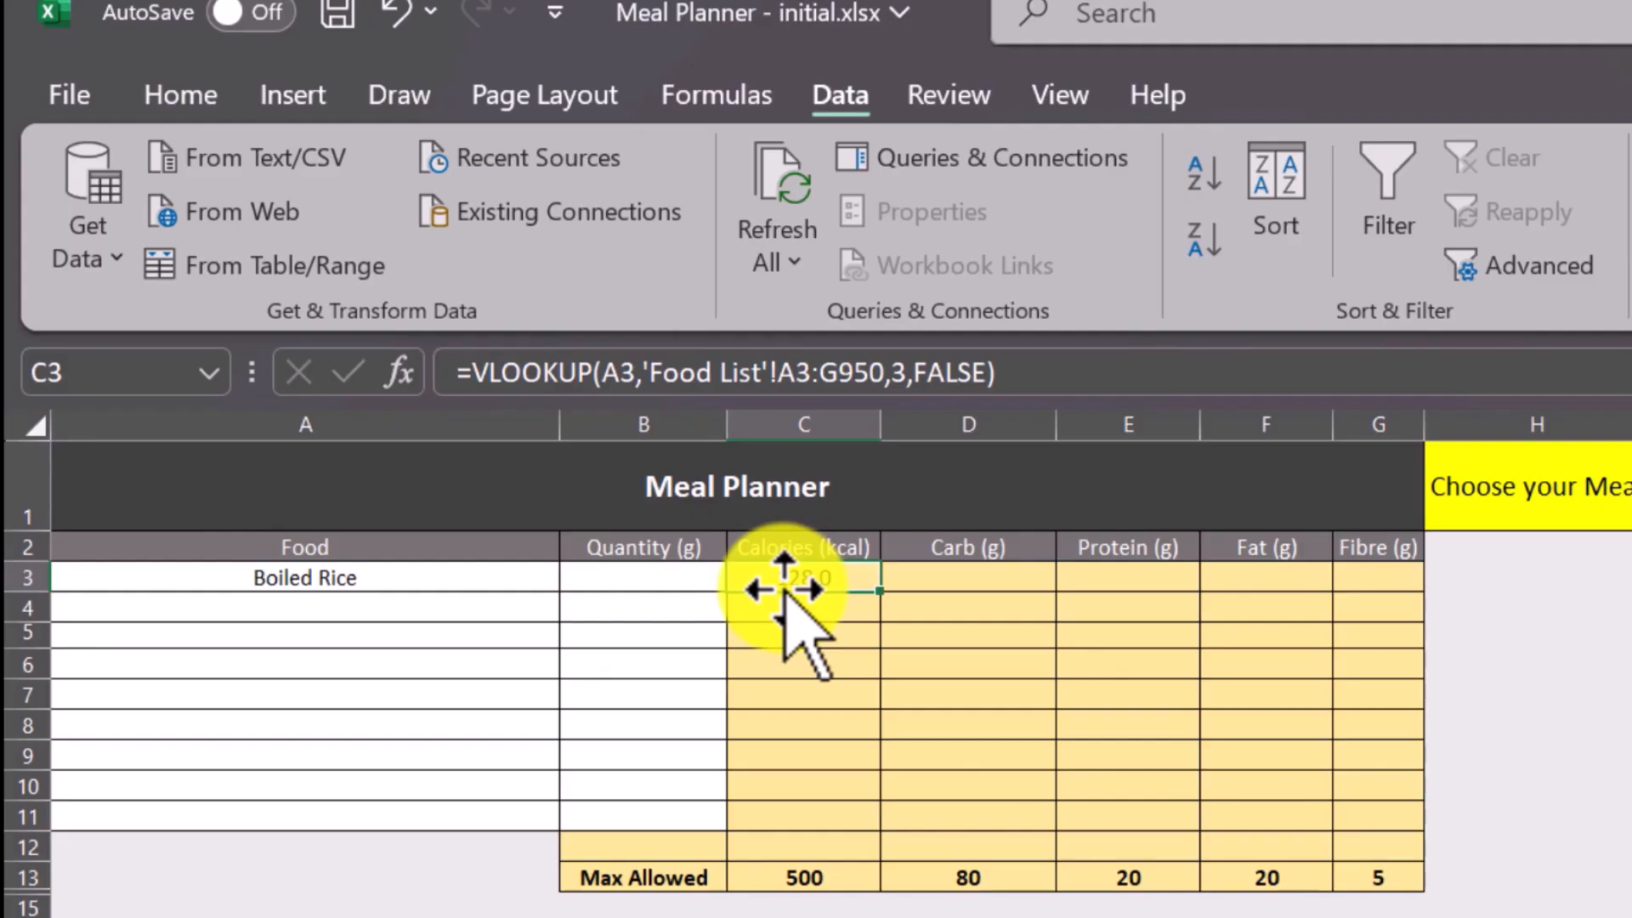
pyautogui.click(648, 576)
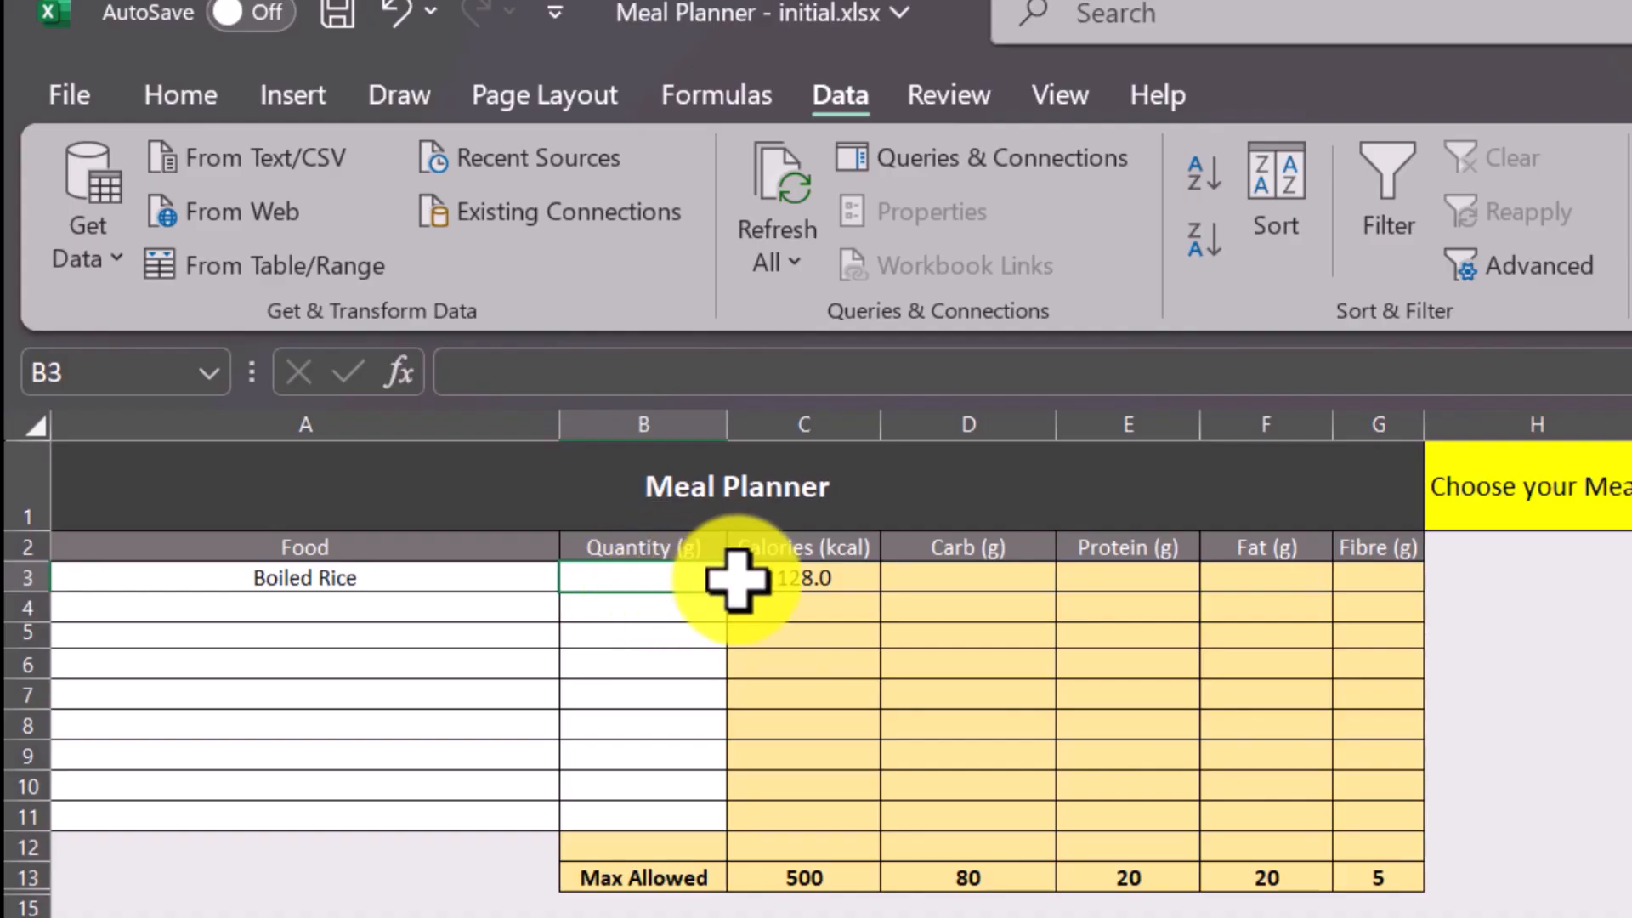
# Extend the Calories formula in C3 by dividing its VLOOKUP by a copy of the same VLOOKUP.
pyautogui.click(791, 573)
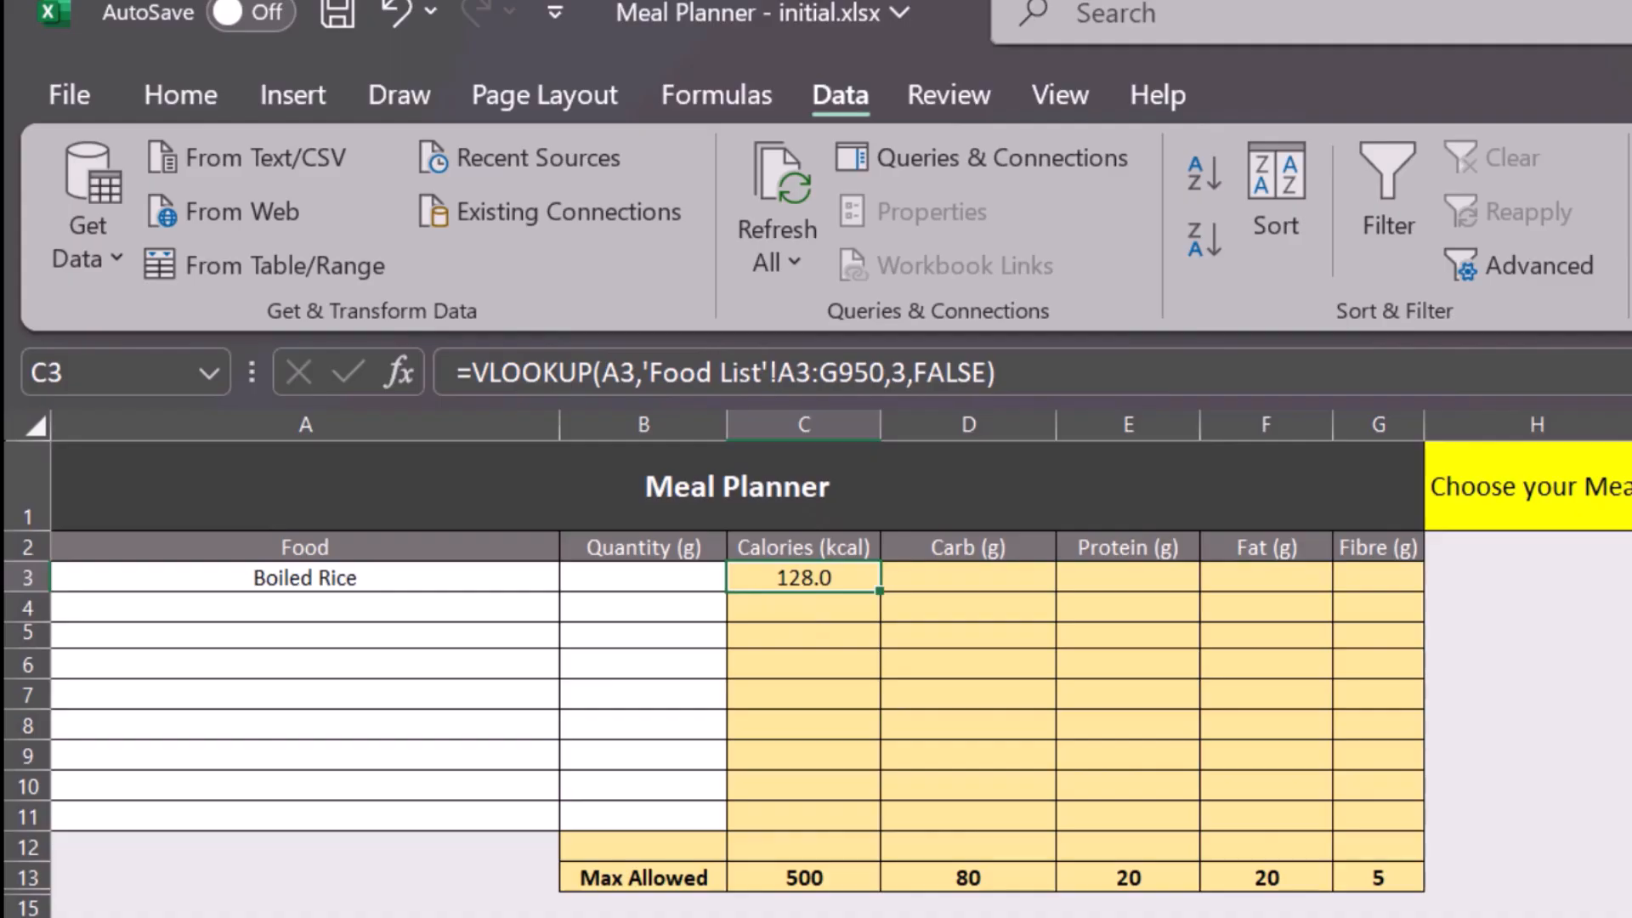
pyautogui.hotkey('ctrl', 'pagedown')
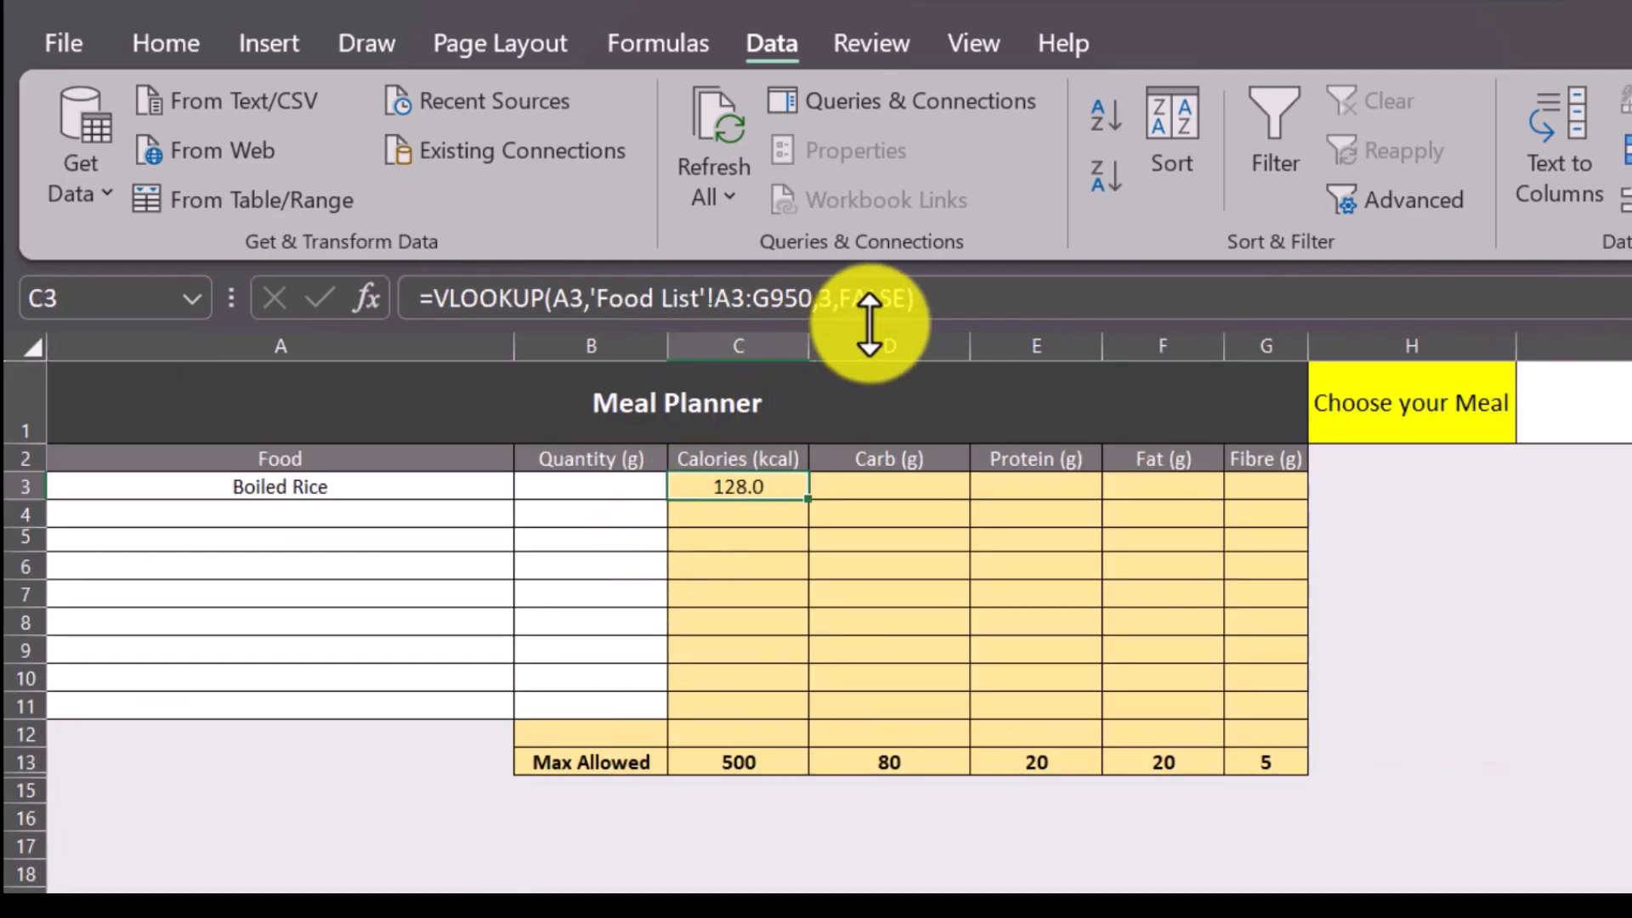
pyautogui.click(894, 306)
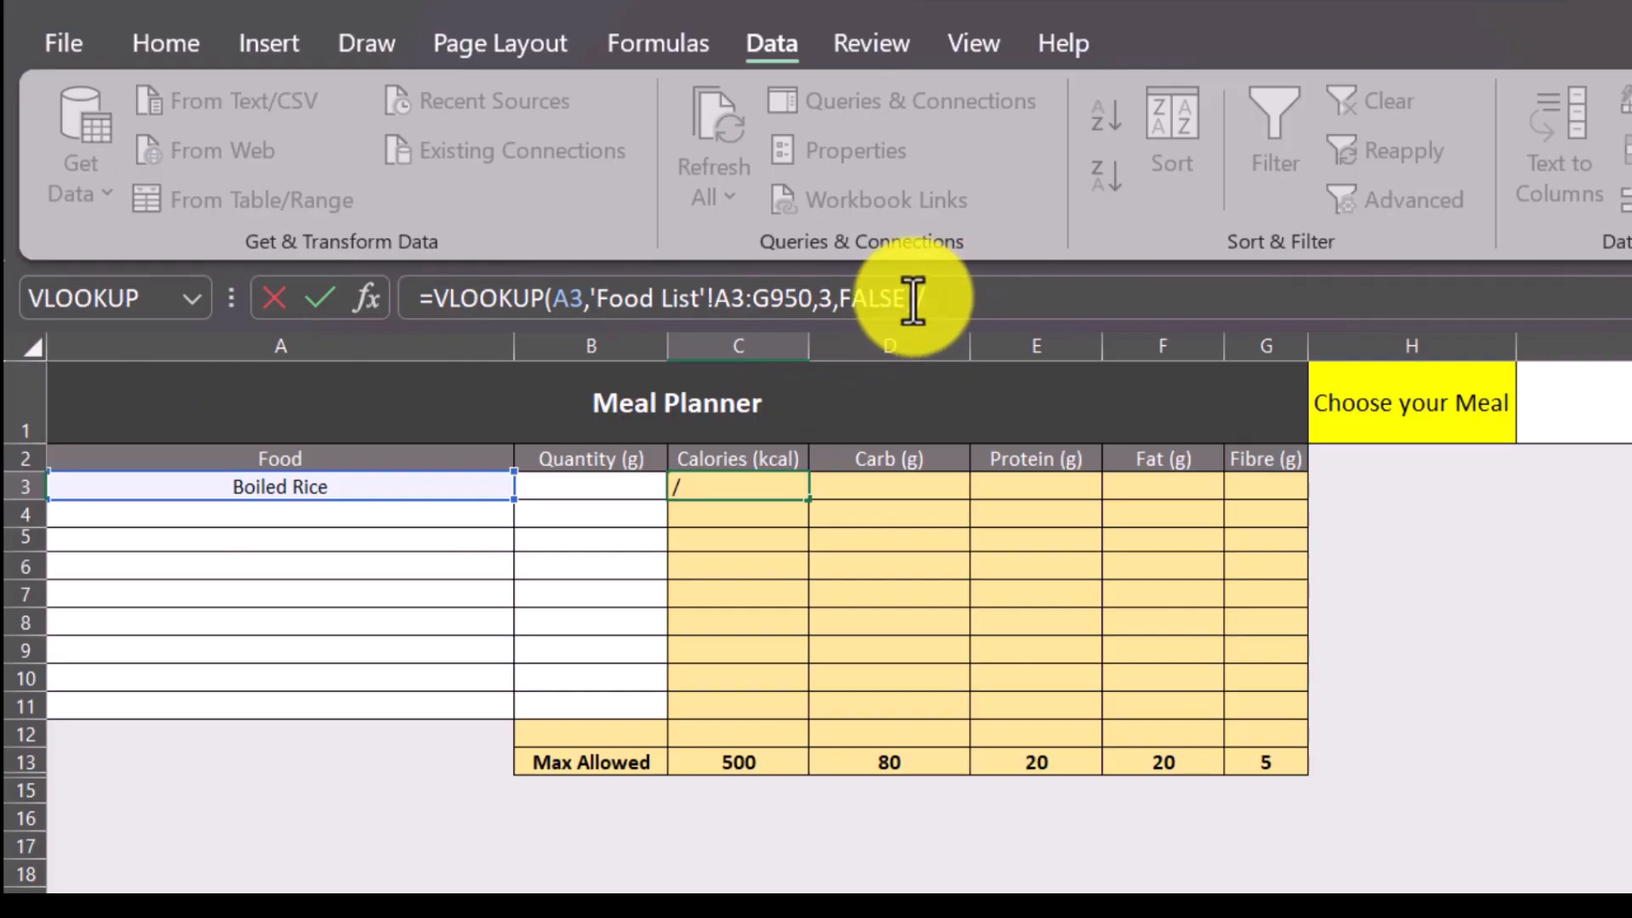
pyautogui.moveTo(856, 310); pyautogui.dragTo(411, 302)
pyautogui.hotkey('ctrl', 'c')
pyautogui.click(937, 299)
pyautogui.hotkey('ctrl', 'v')
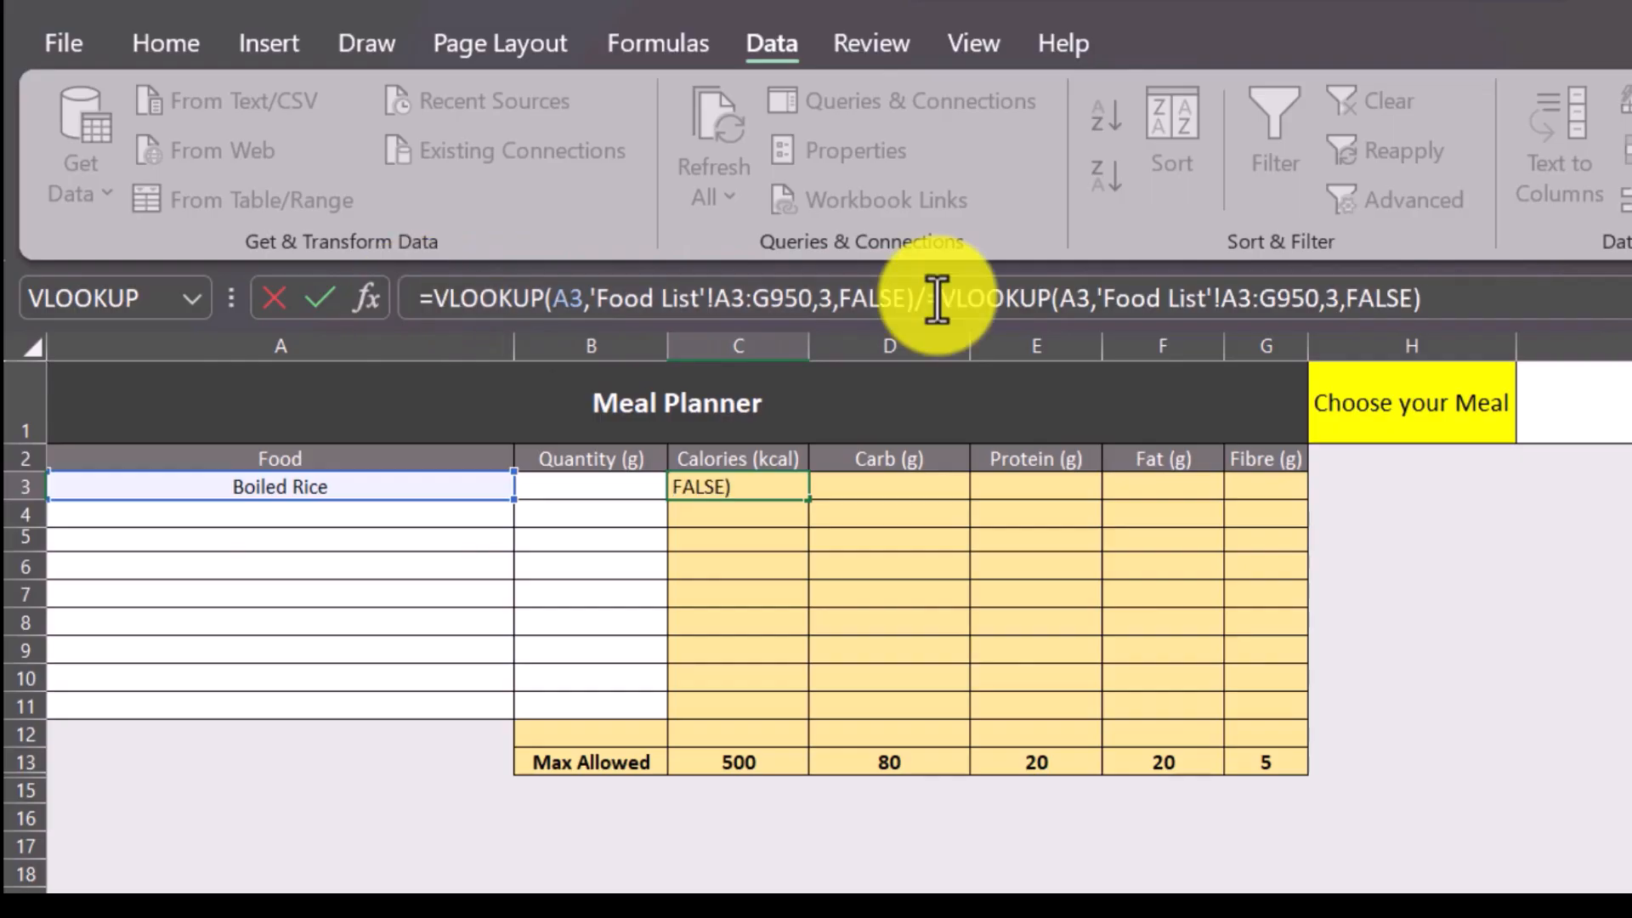
pyautogui.press('BackSpace')
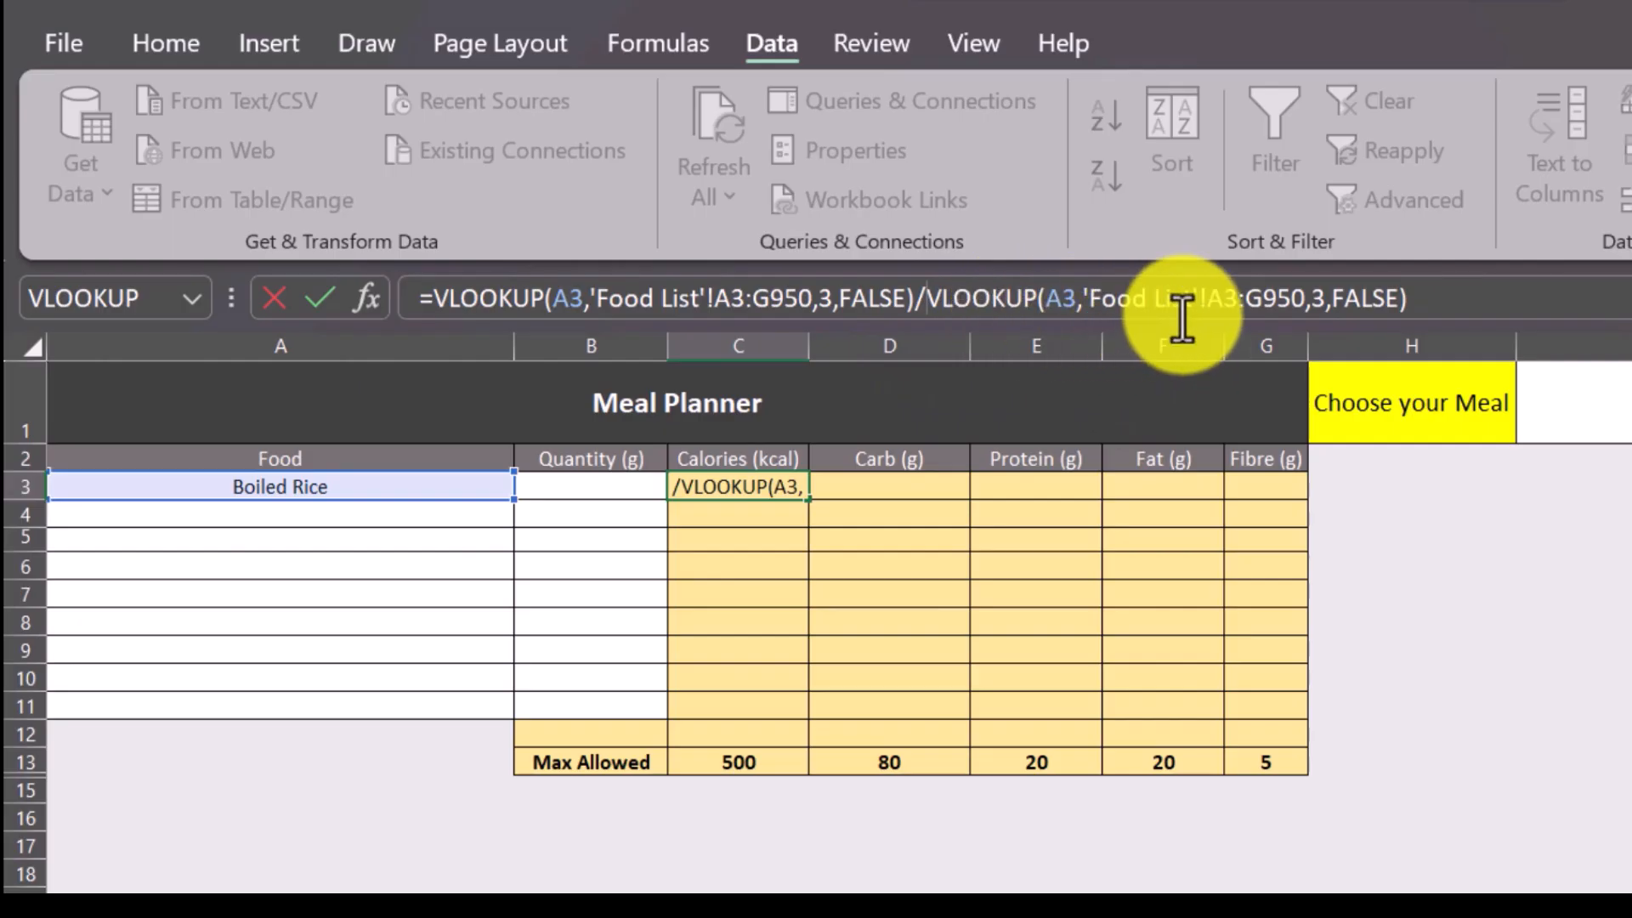
# Set the column index of the divisor VLOOKUP in C3 to 2 and enter the formula.
pyautogui.click(1319, 297)
pyautogui.press('BackSpace')
pyautogui.write('2')
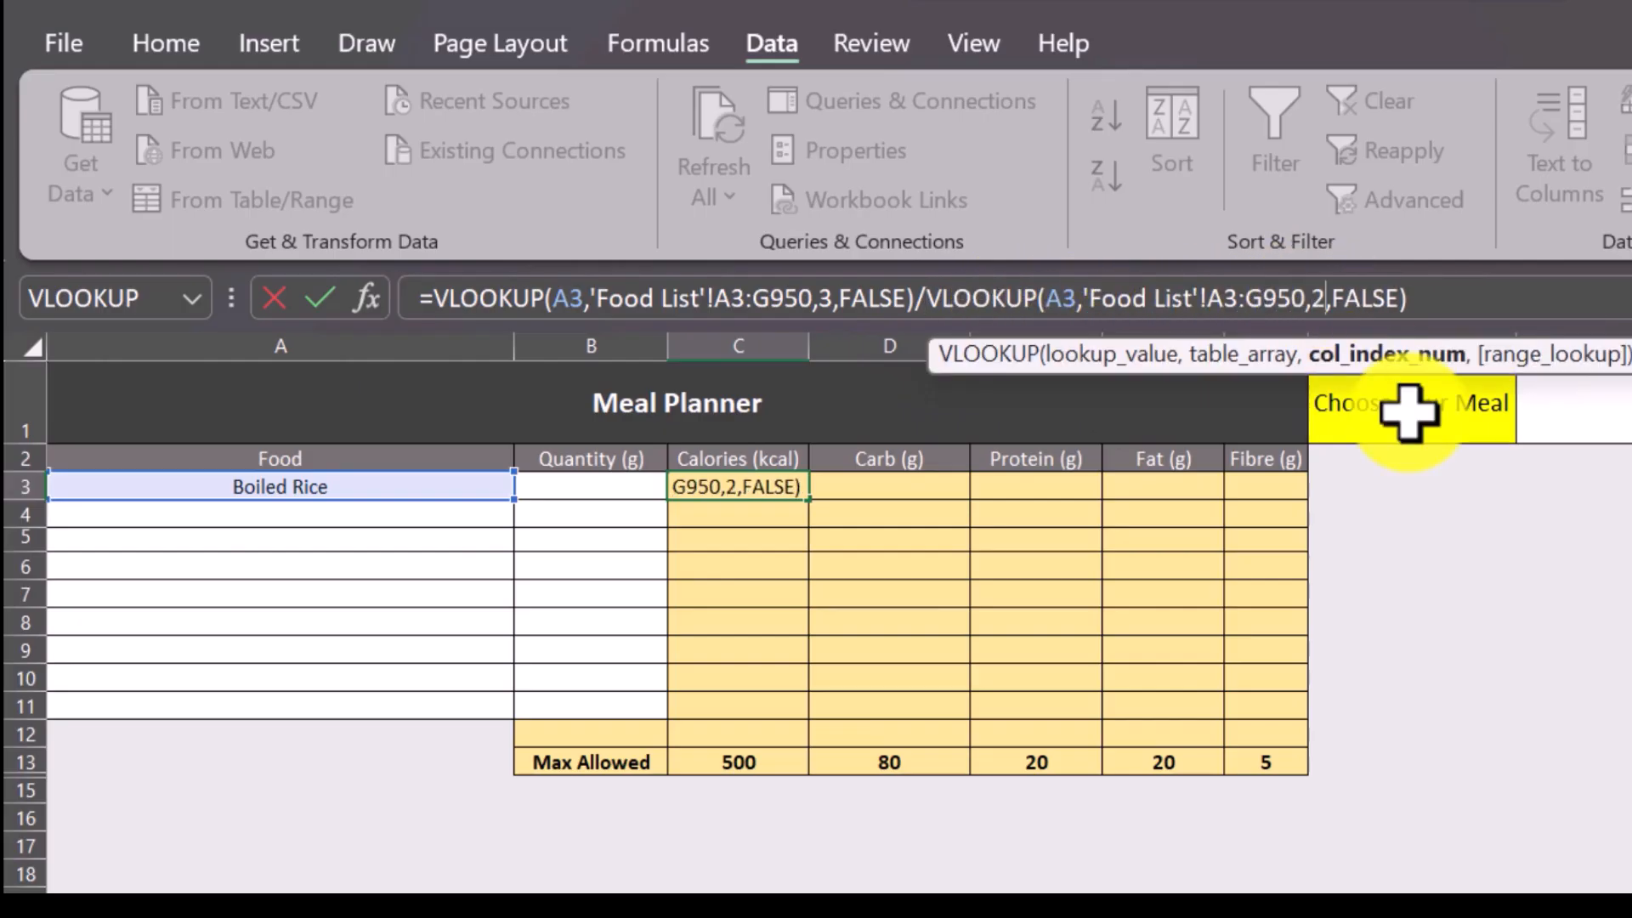
pyautogui.click(1458, 306)
pyautogui.press('Return')
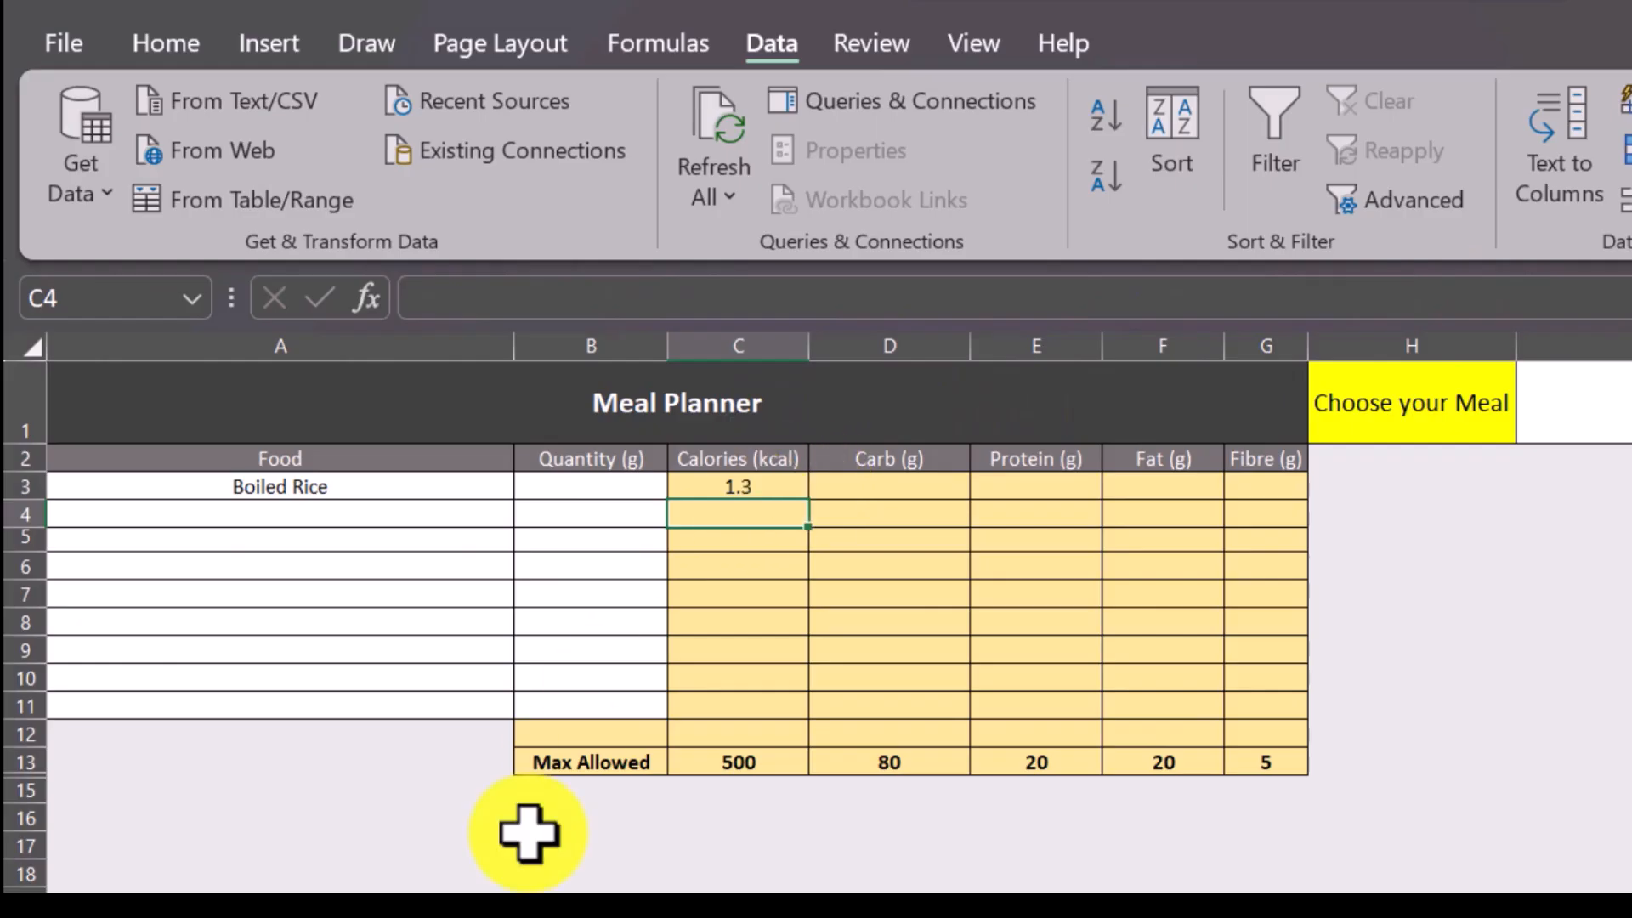
# Format the Calories result in C3 to show three decimal places.
pyautogui.click(716, 486)
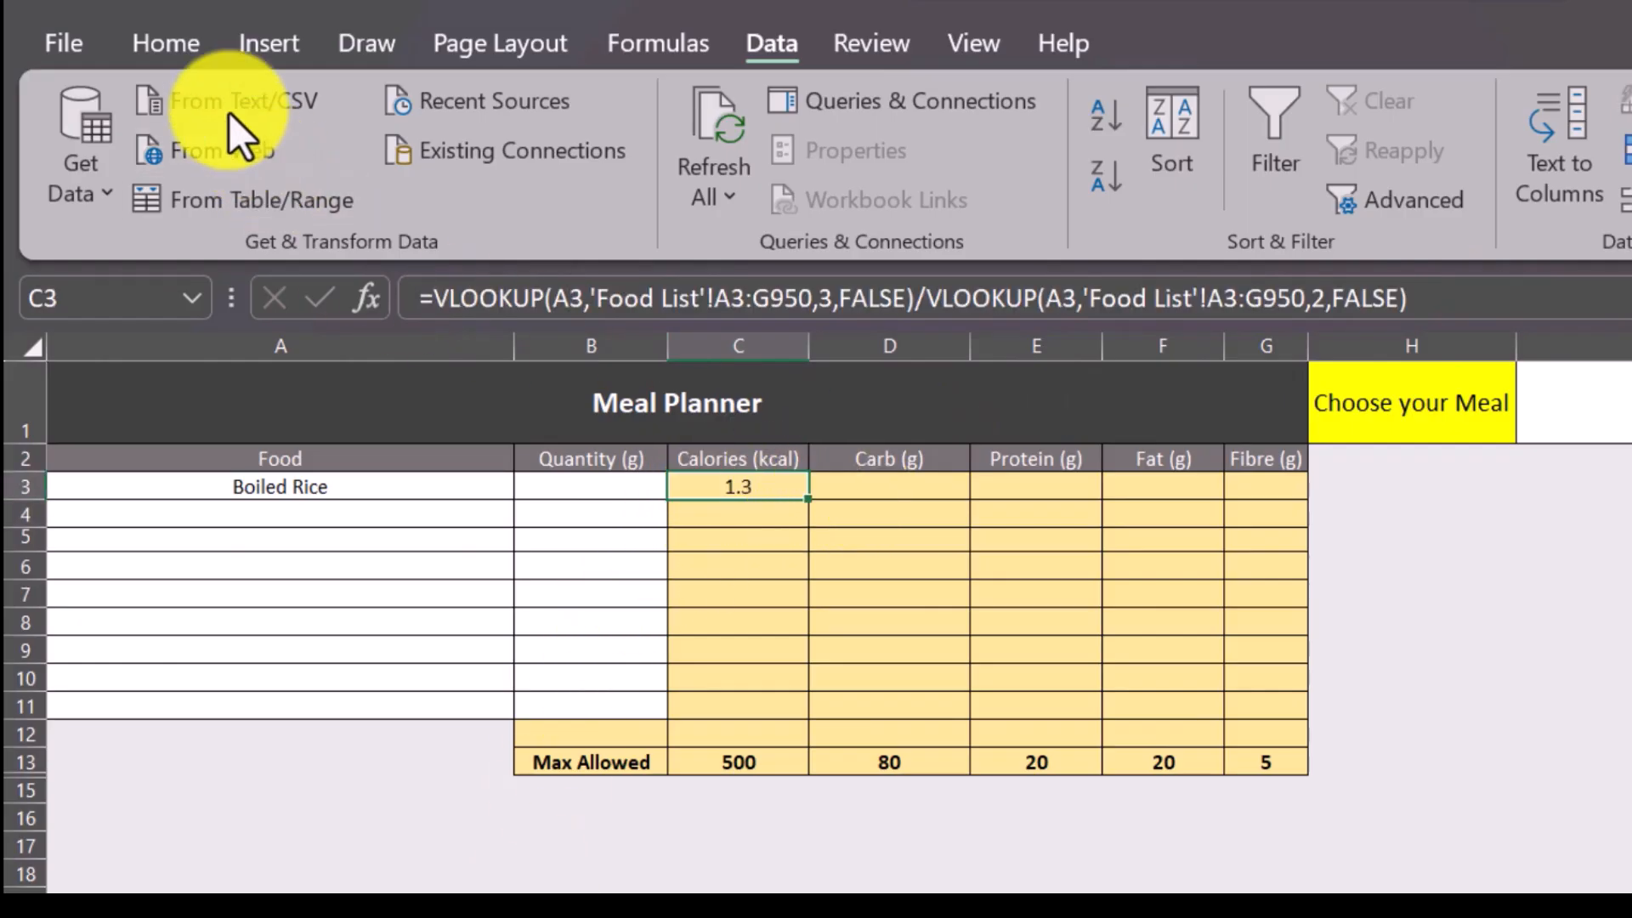
pyautogui.click(178, 54)
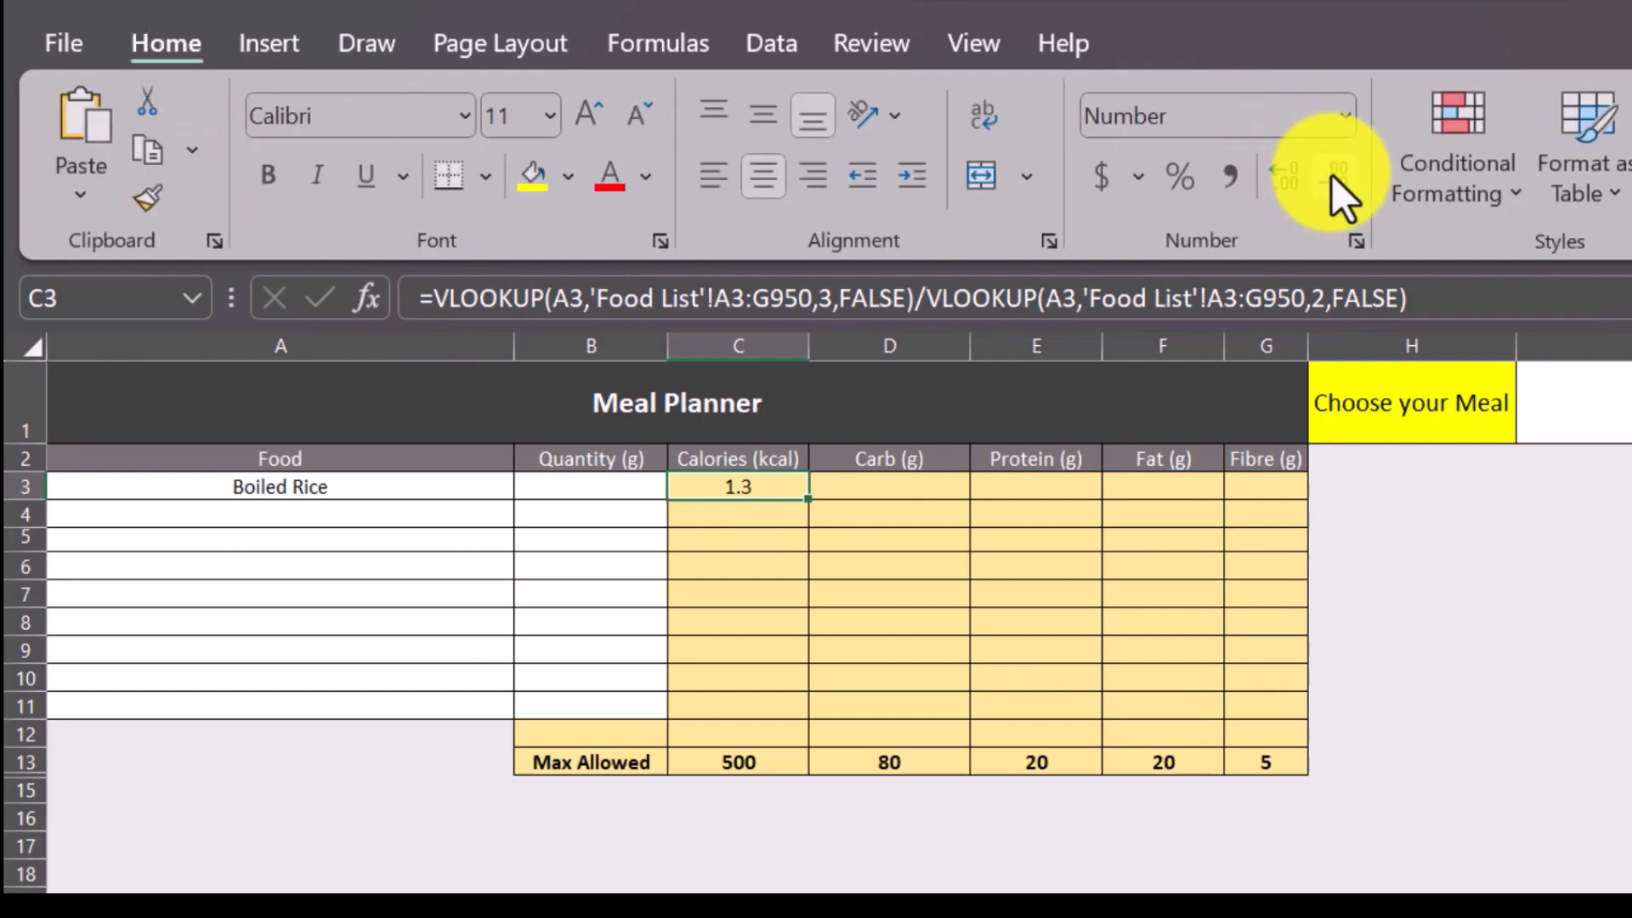
pyautogui.click(1292, 188)
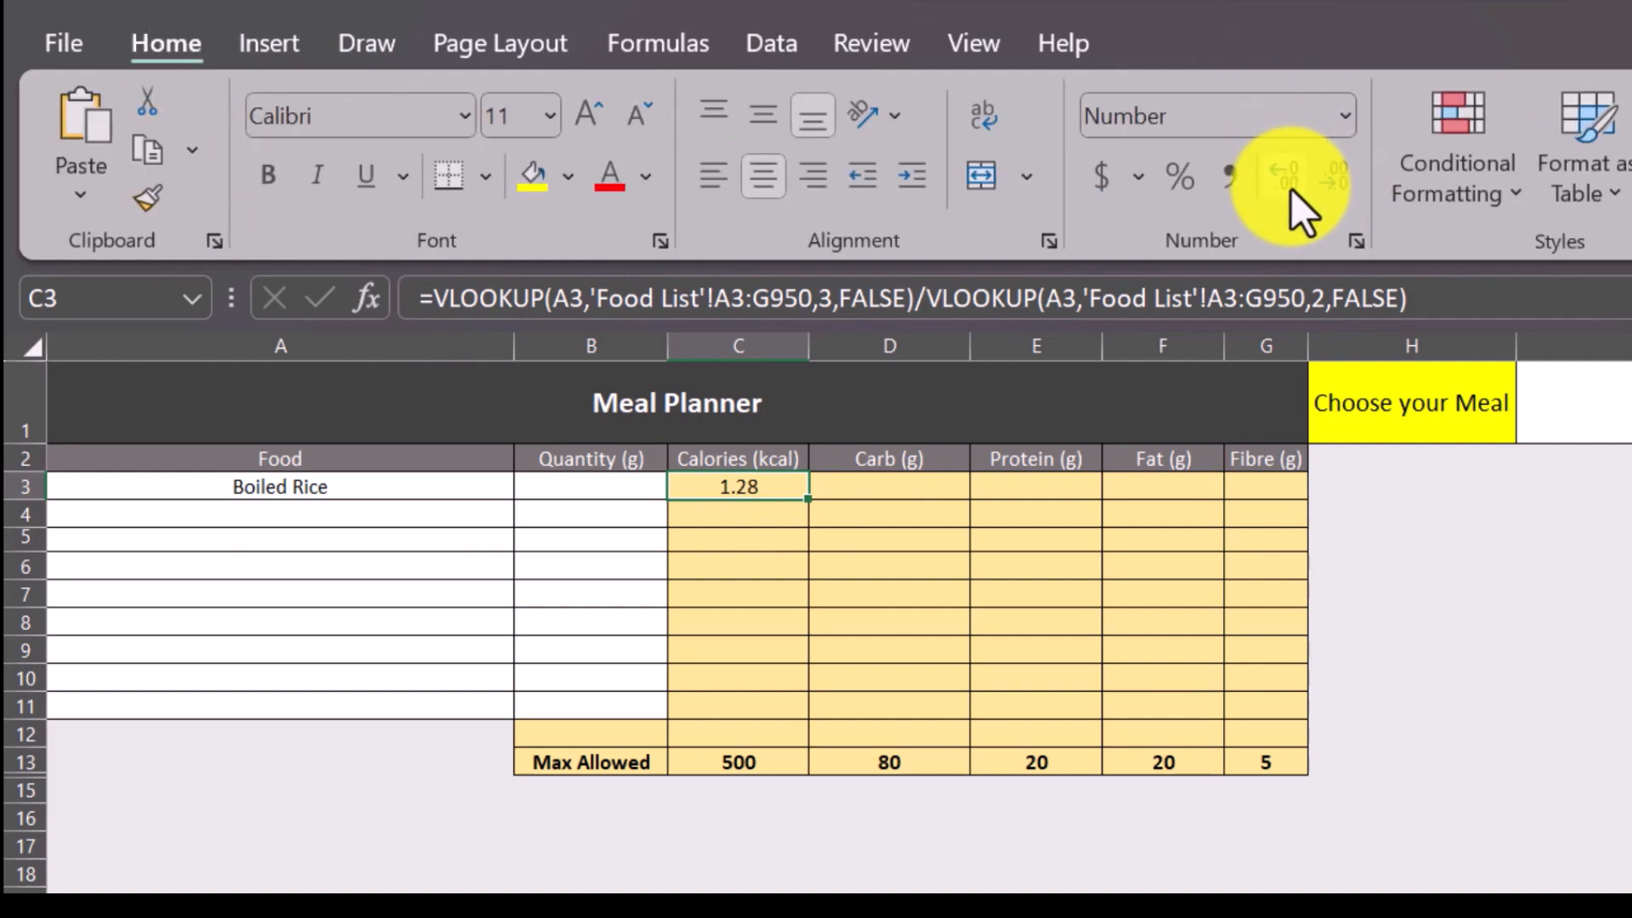
# Lock the first VLOOKUP's references in C3 as $A3 and 'Food List'!$A$3:$G$950.
pyautogui.click(723, 482)
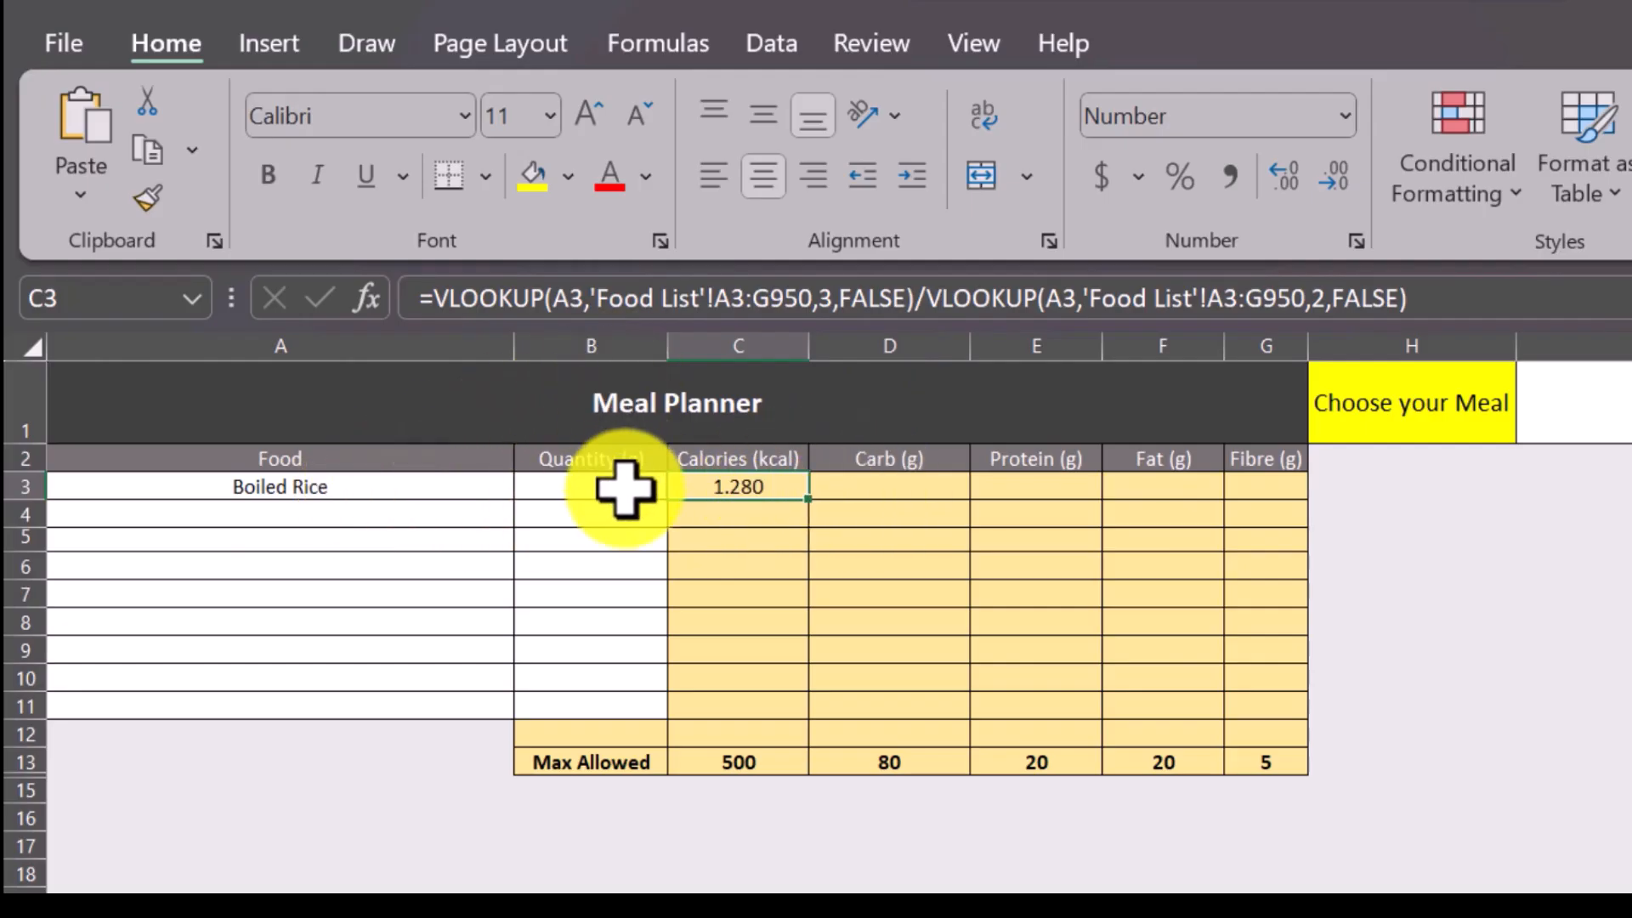
pyautogui.click(717, 295)
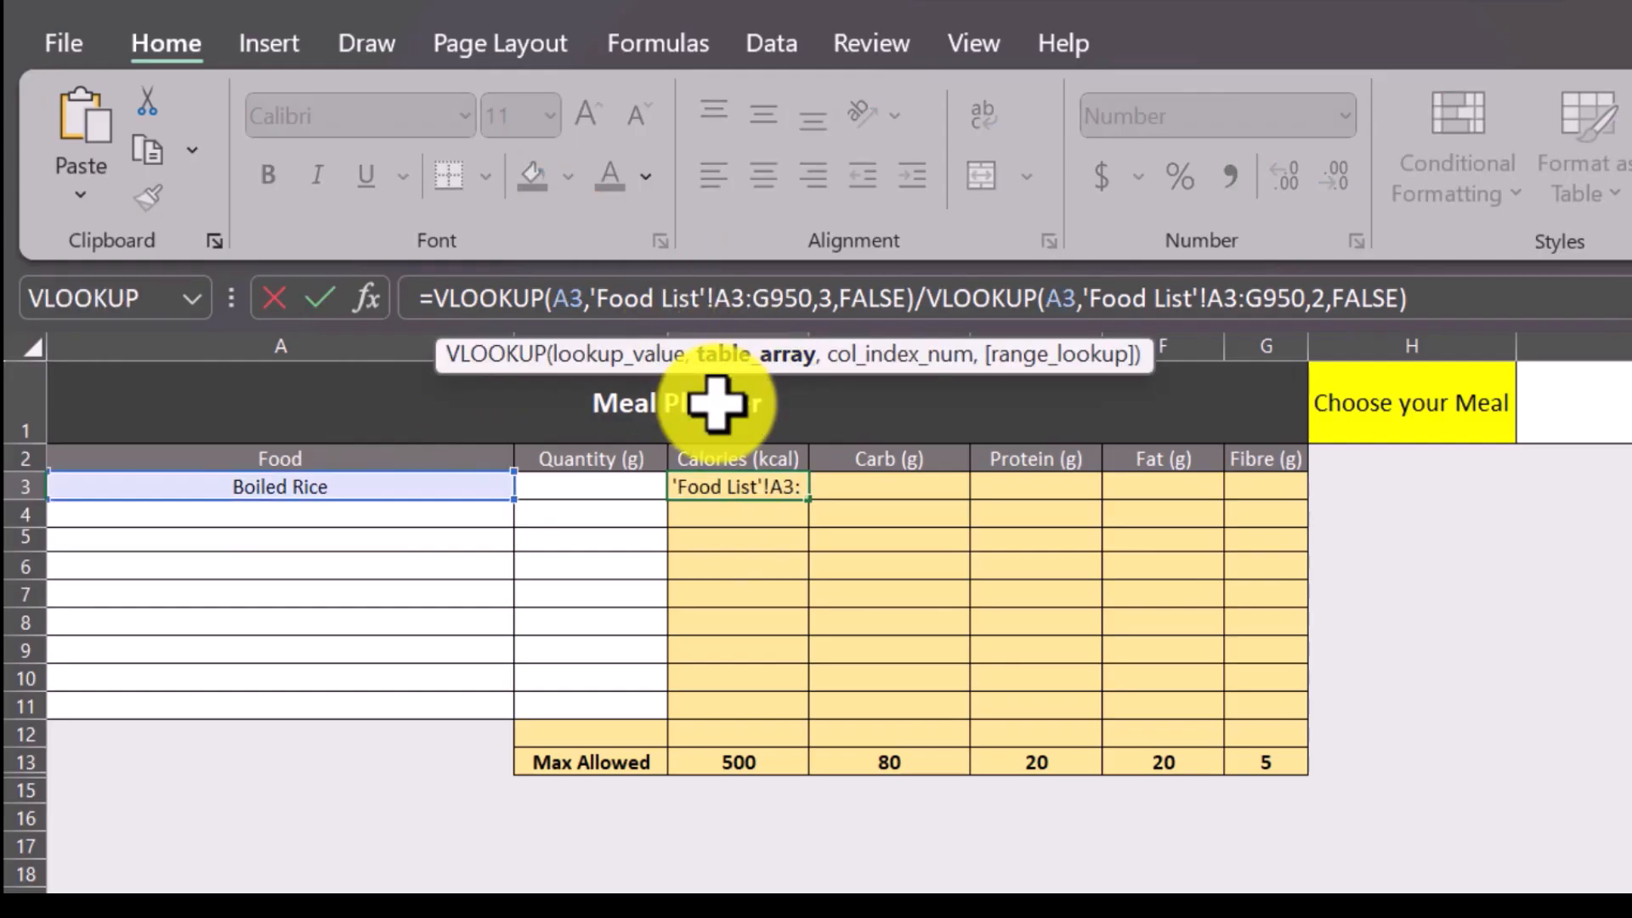
pyautogui.click(553, 298)
pyautogui.write('$')
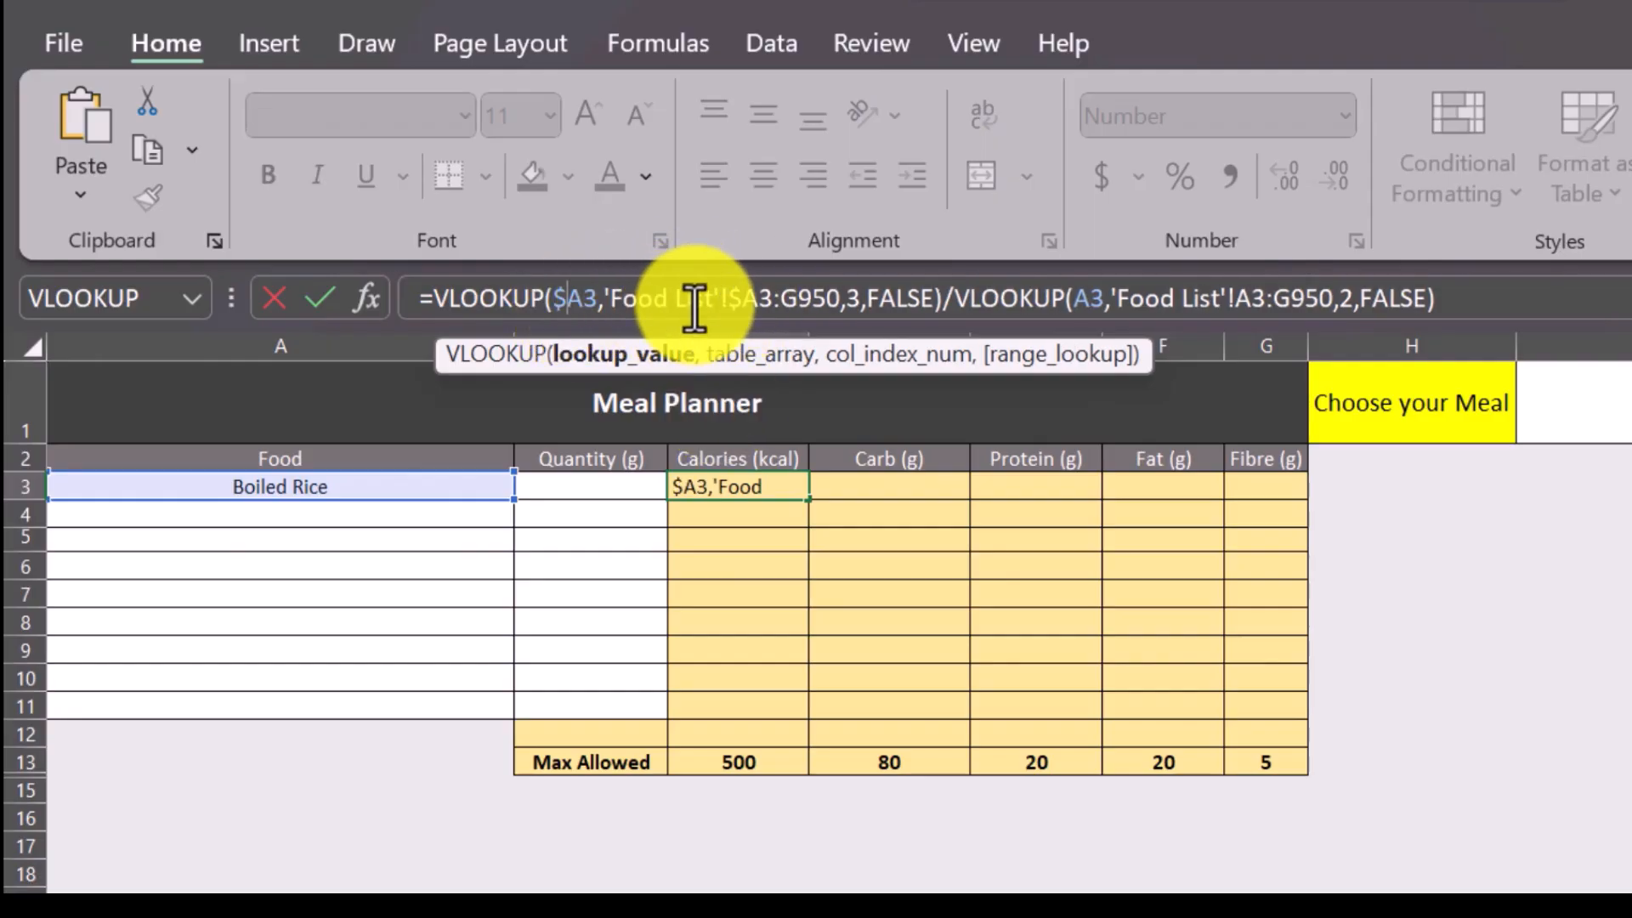
pyautogui.click(732, 301)
pyautogui.write('$')
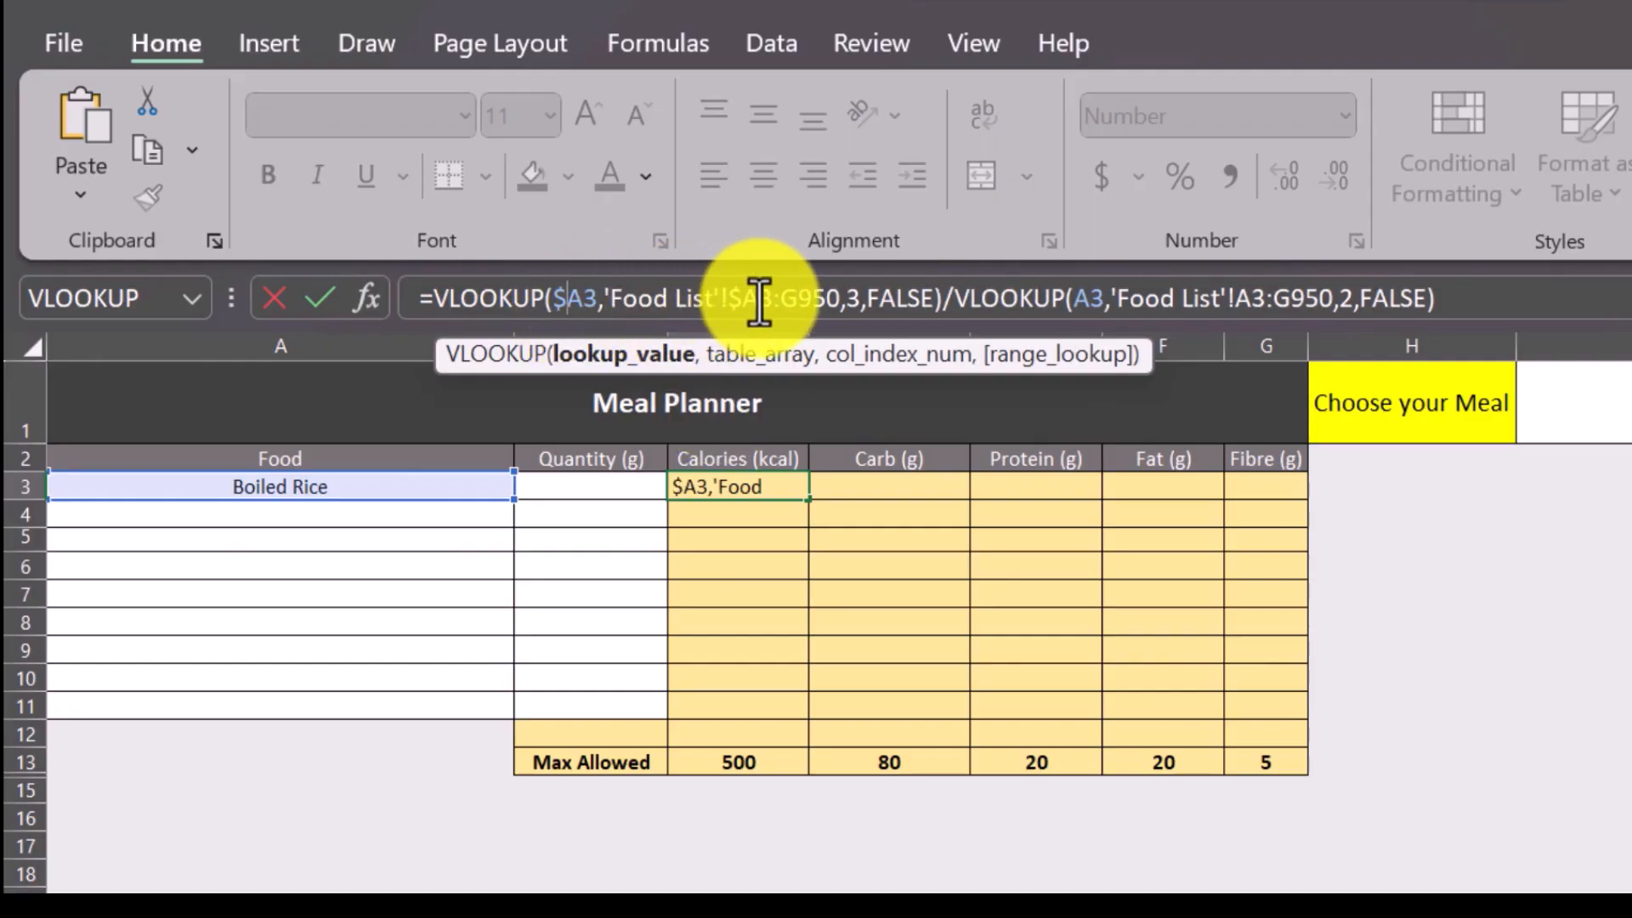
pyautogui.click(762, 313)
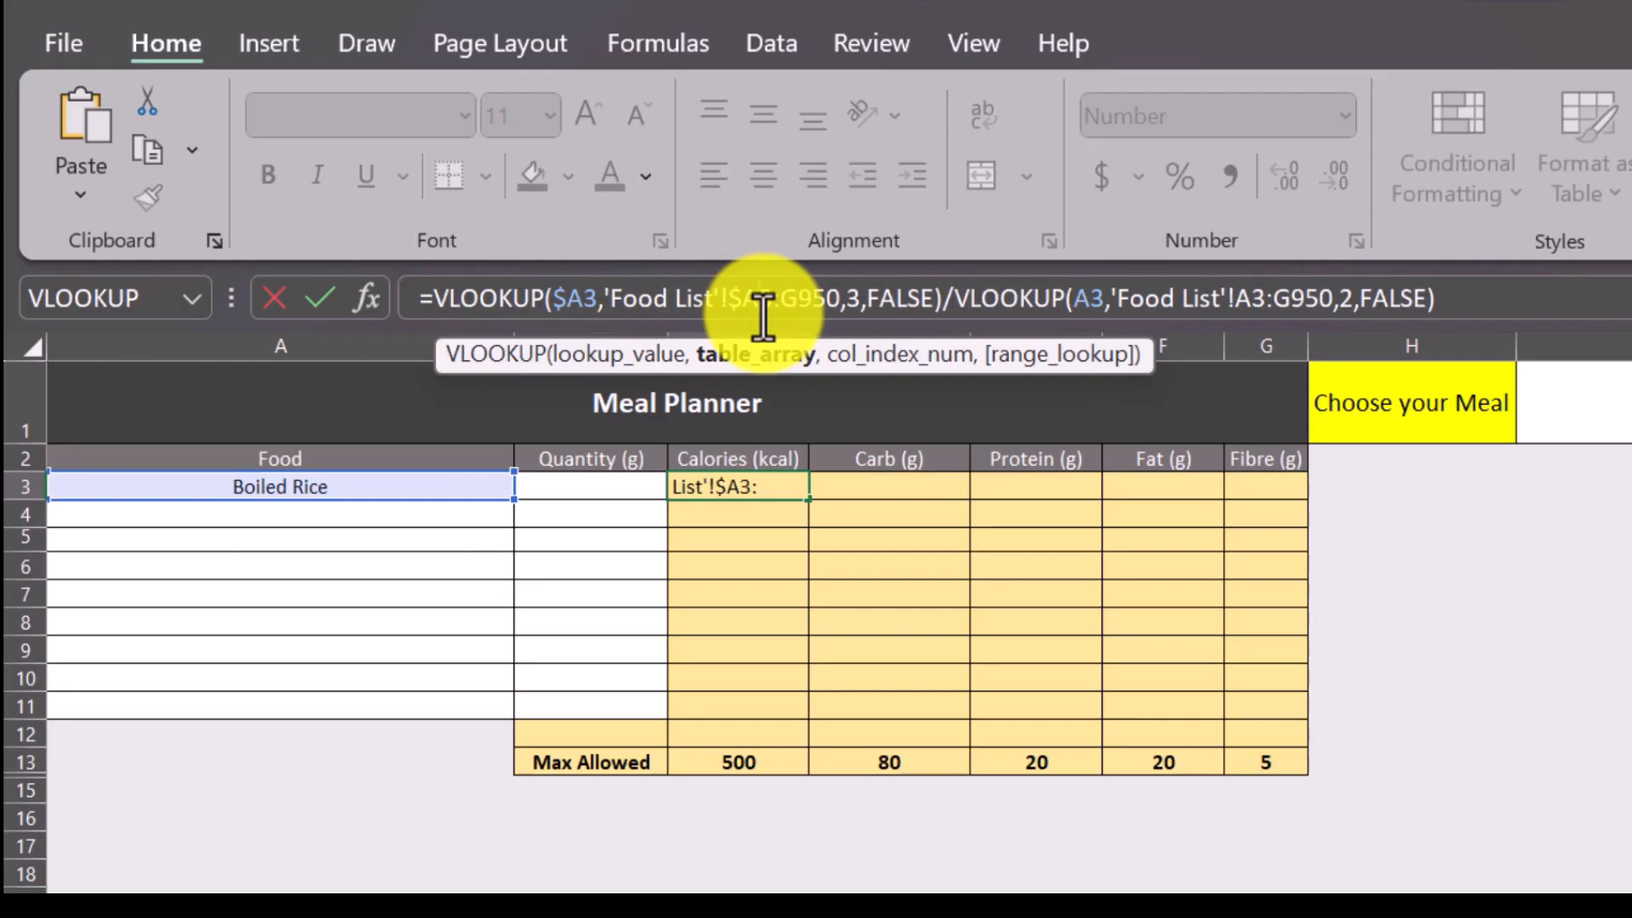
pyautogui.write('$A')
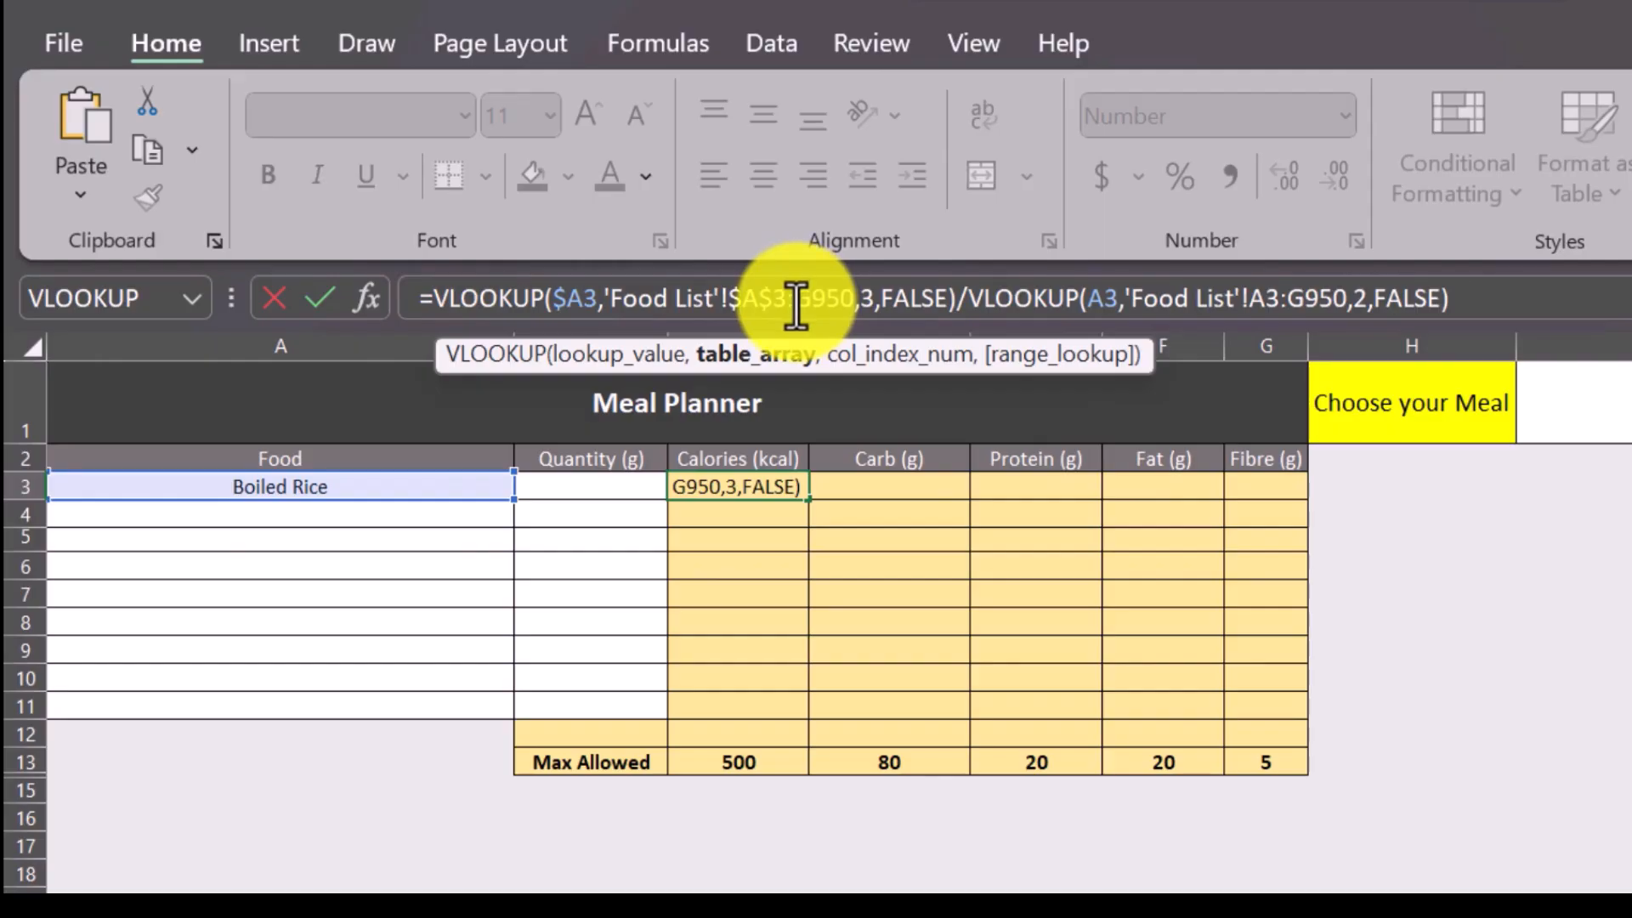
pyautogui.write('$3:')
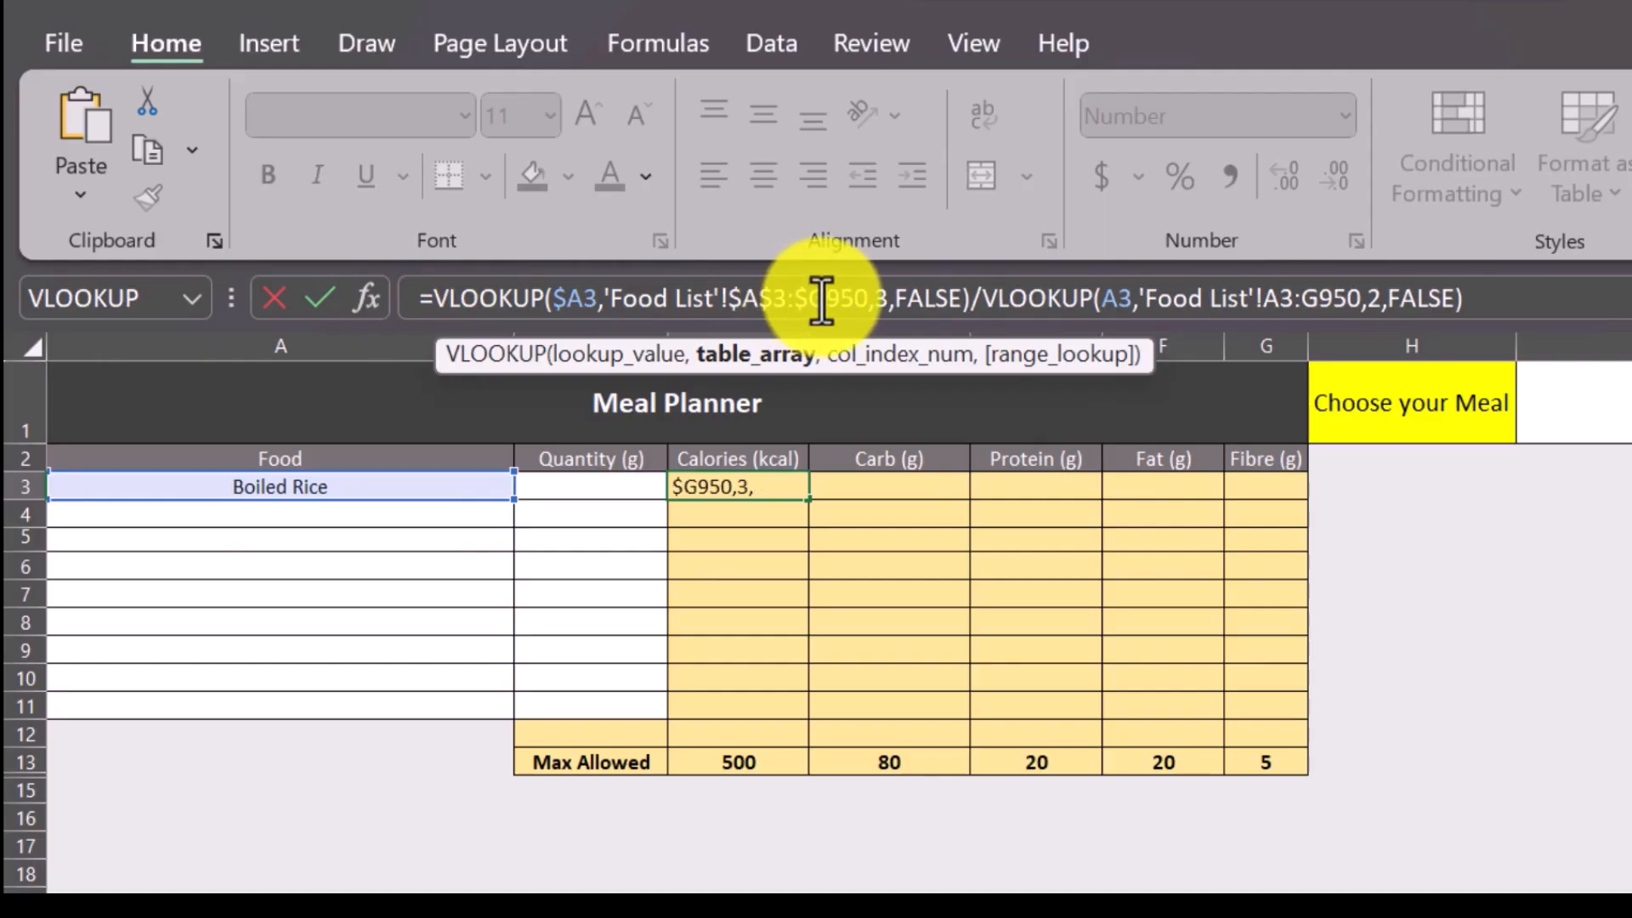
pyautogui.write('$')
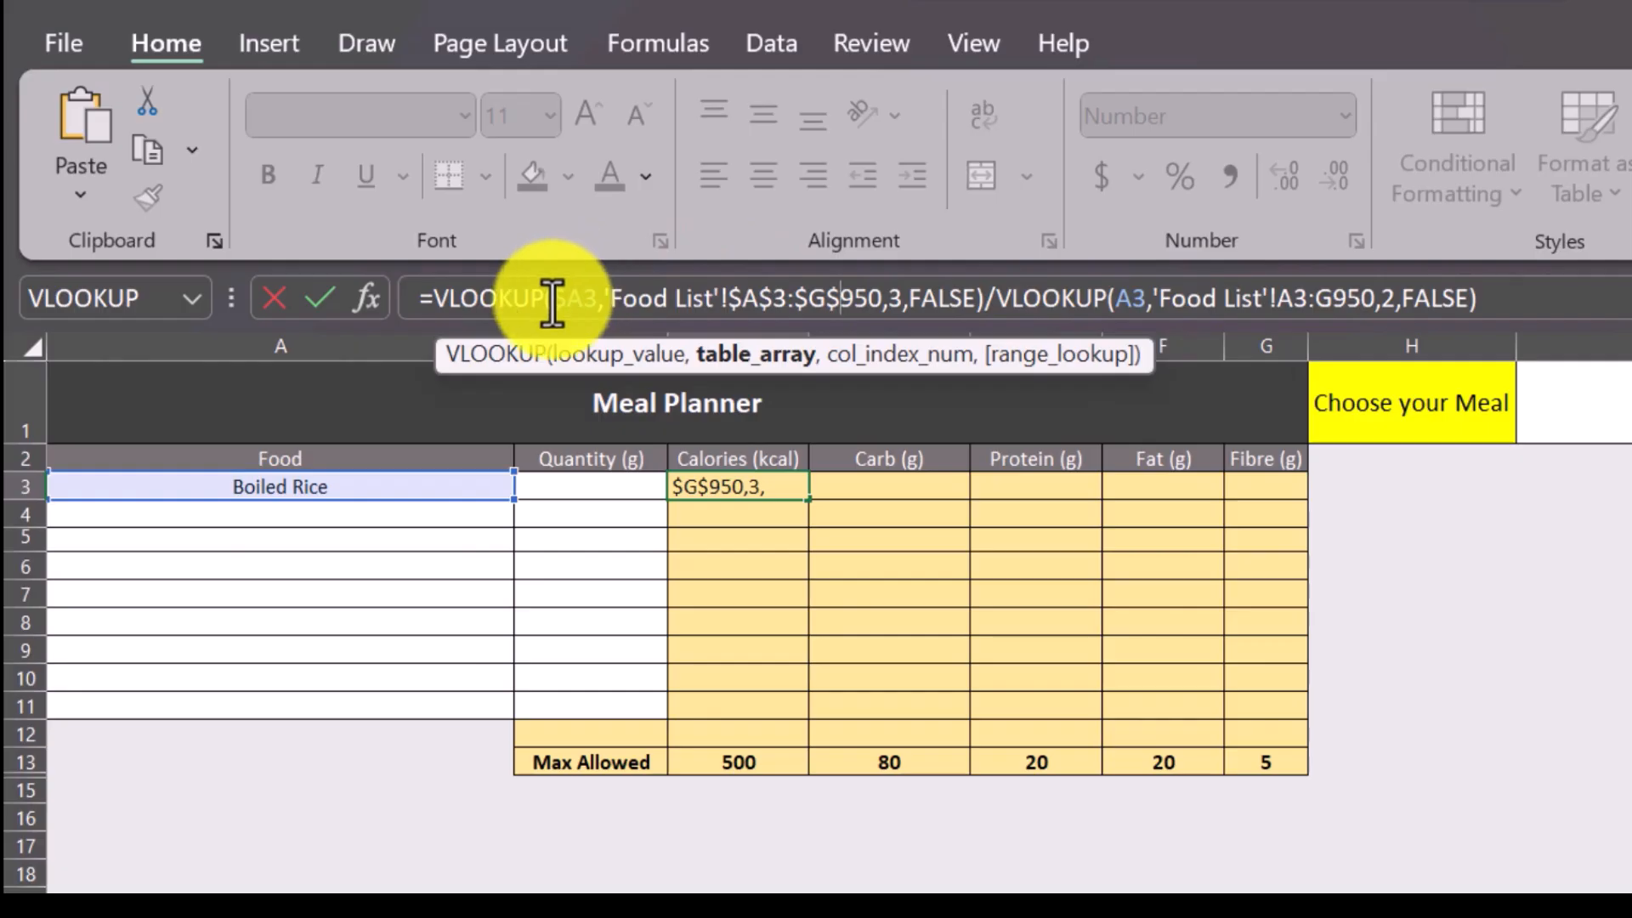
# Replace the divisor in C3 with a copy of the locked VLOOKUP and enter the formula.
pyautogui.write("$A3,'Food List'!$A$3:$G$950,3,FALSE")
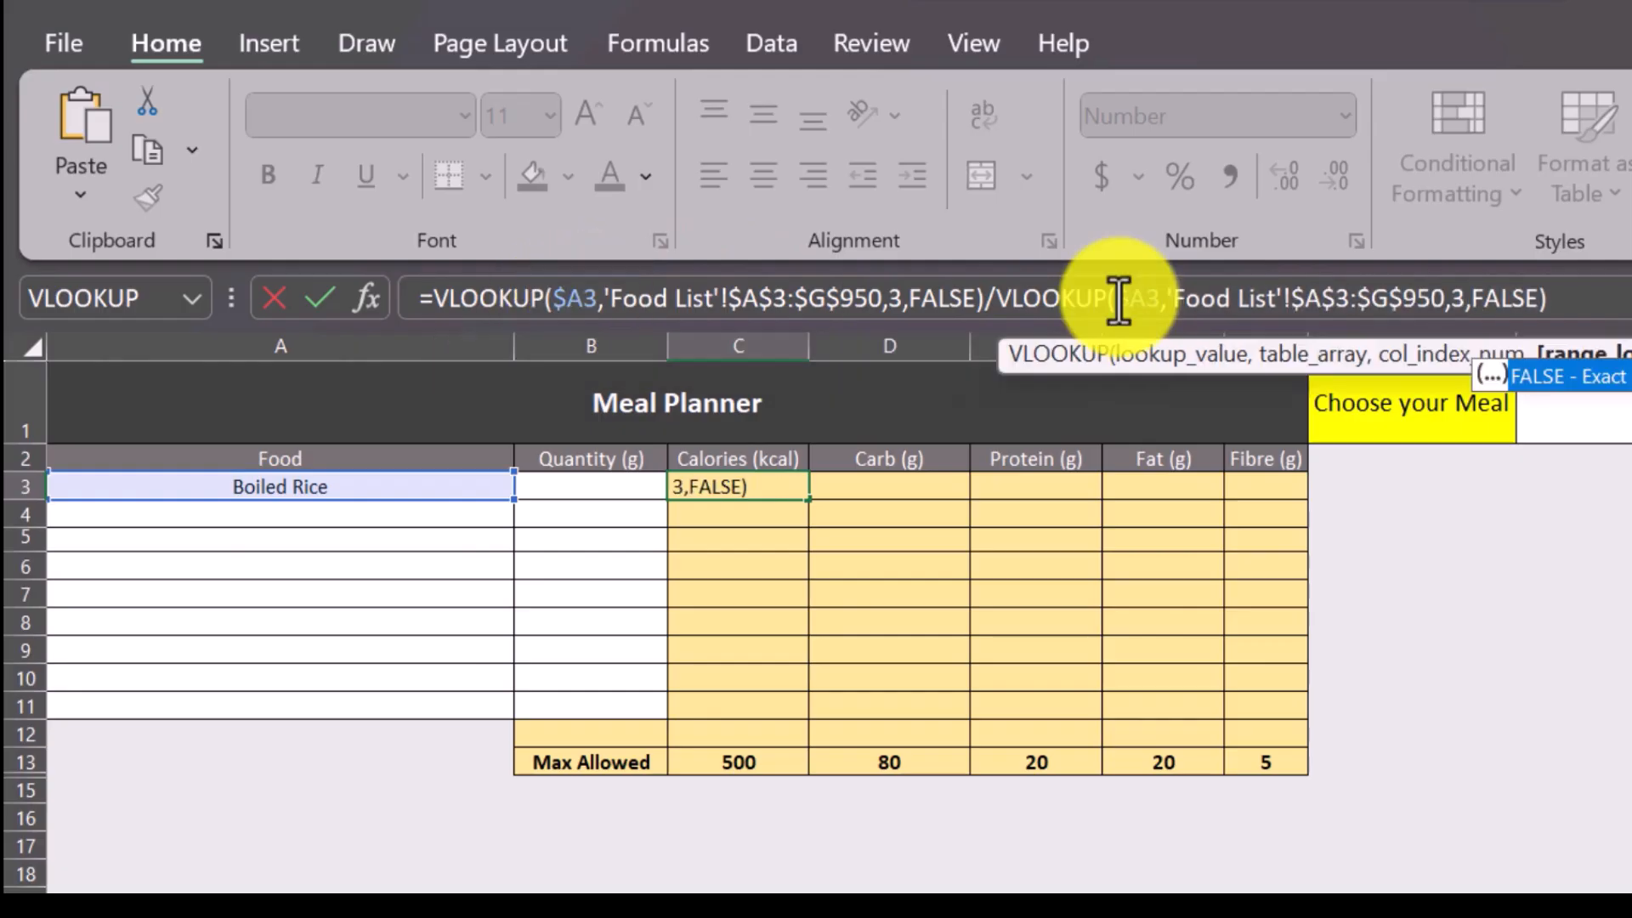
pyautogui.click(1590, 298)
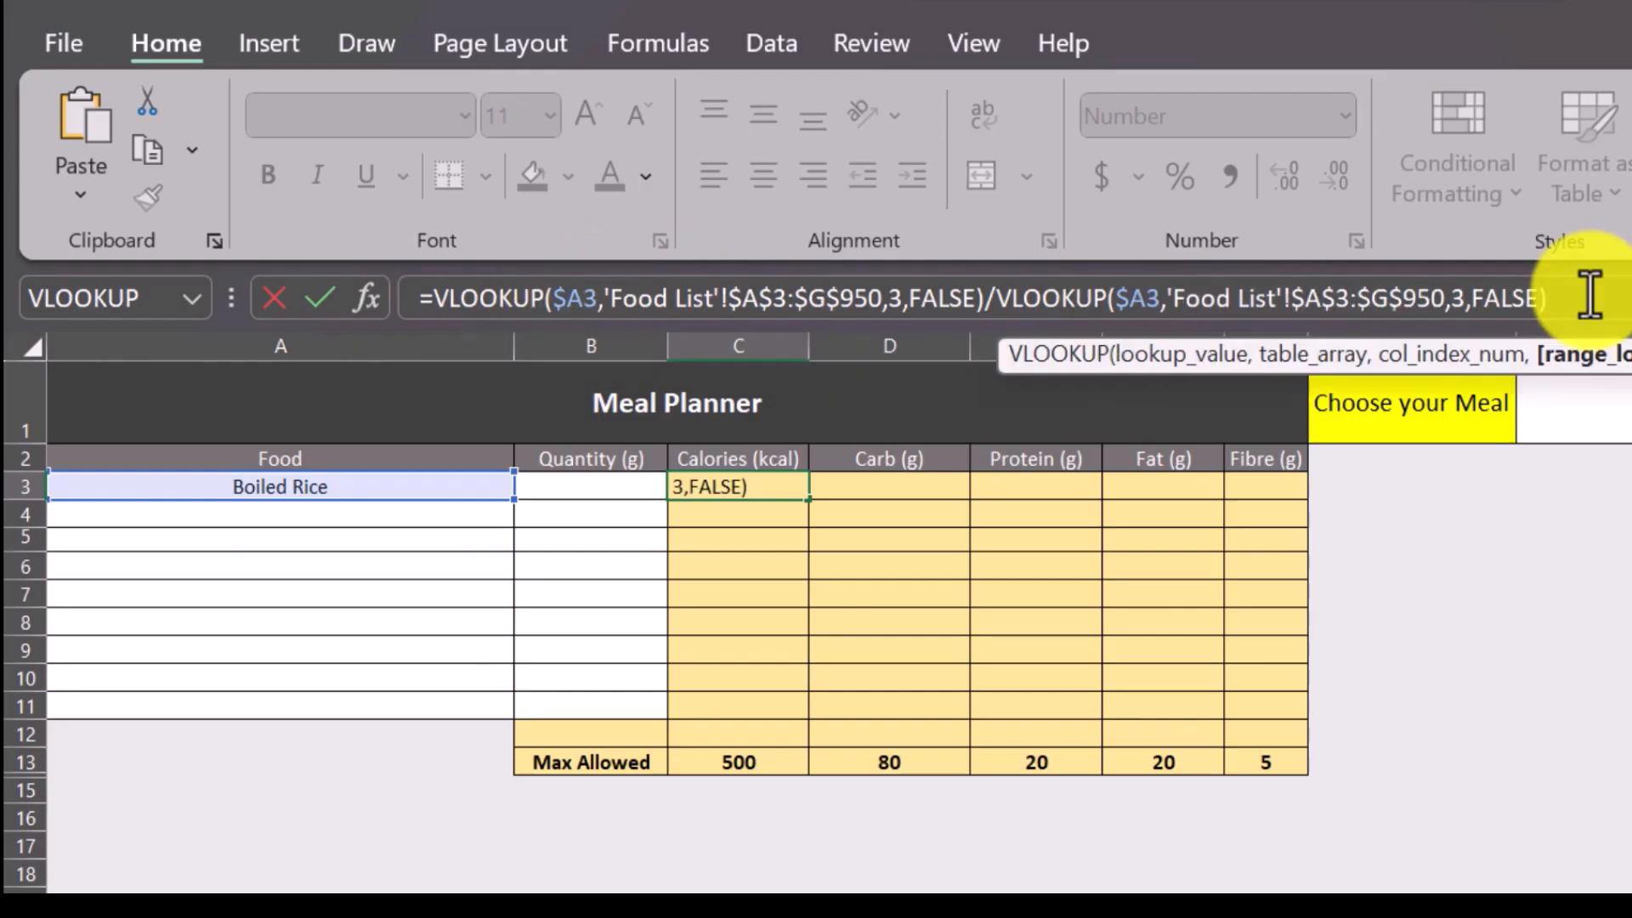
pyautogui.press('Return')
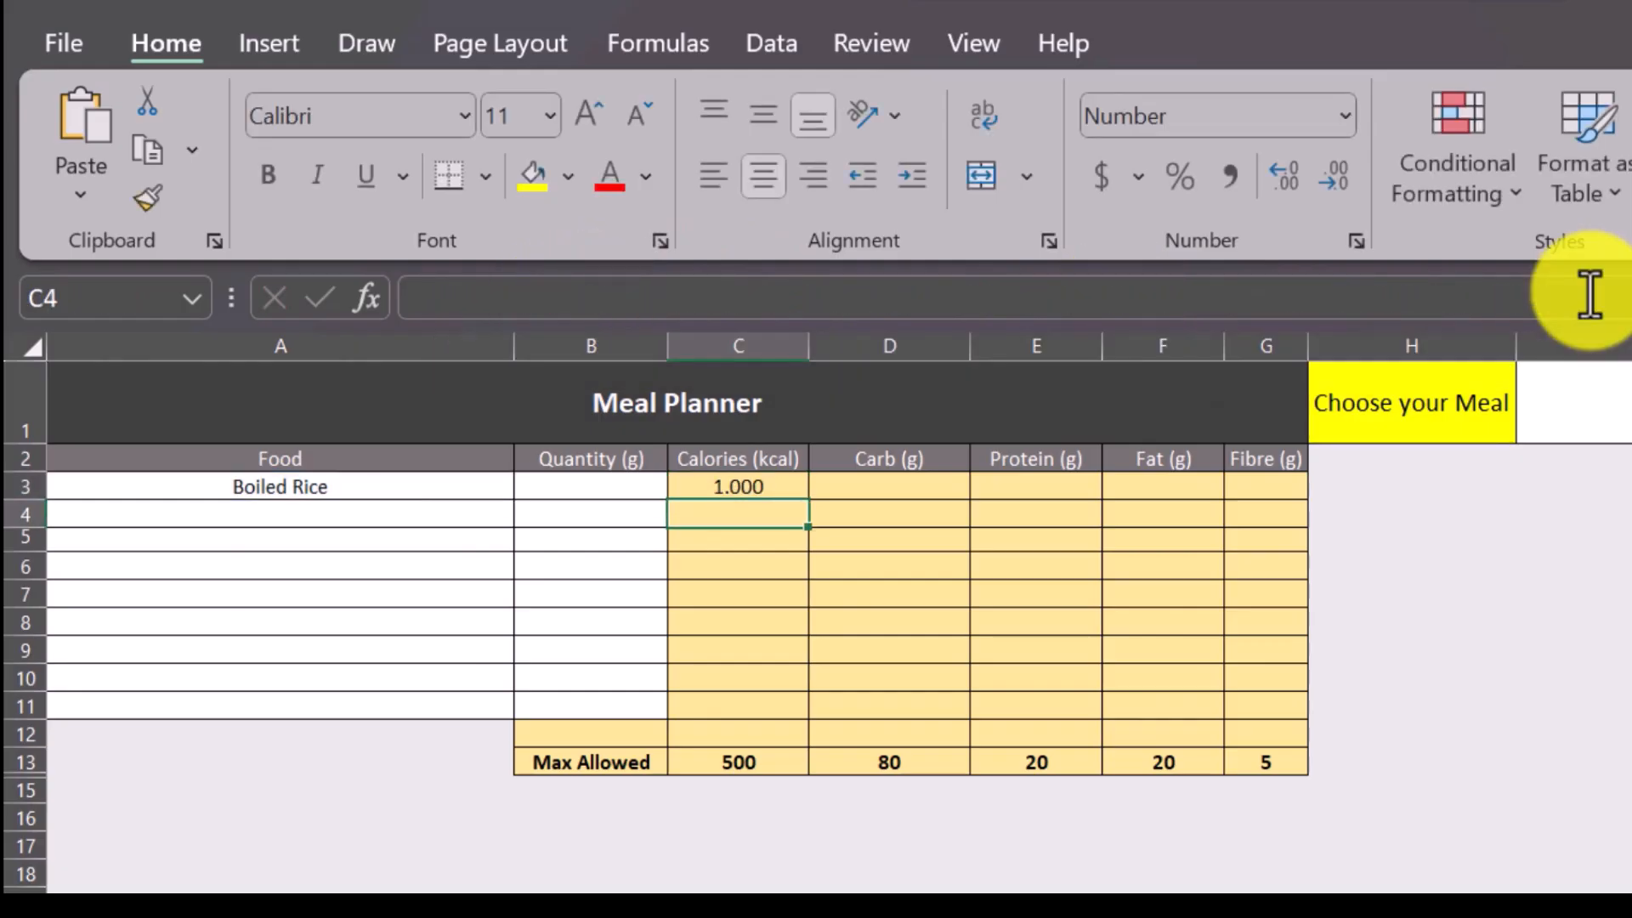
# Change the column index of the locked divisor VLOOKUP in C3 to 2.
pyautogui.click(728, 487)
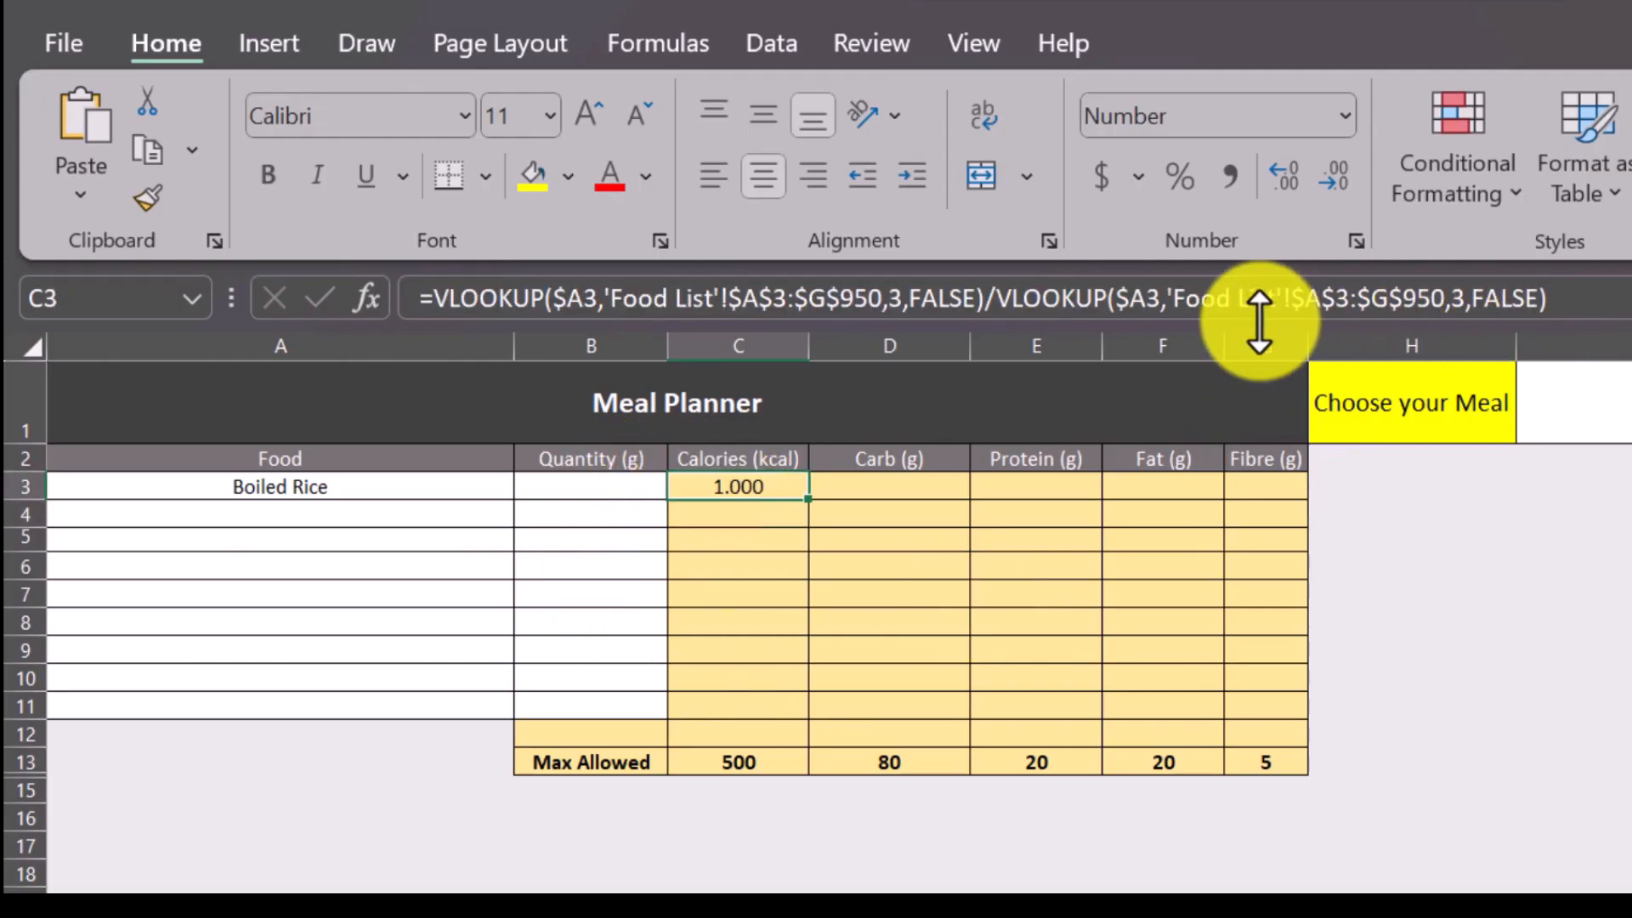
pyautogui.click(1455, 299)
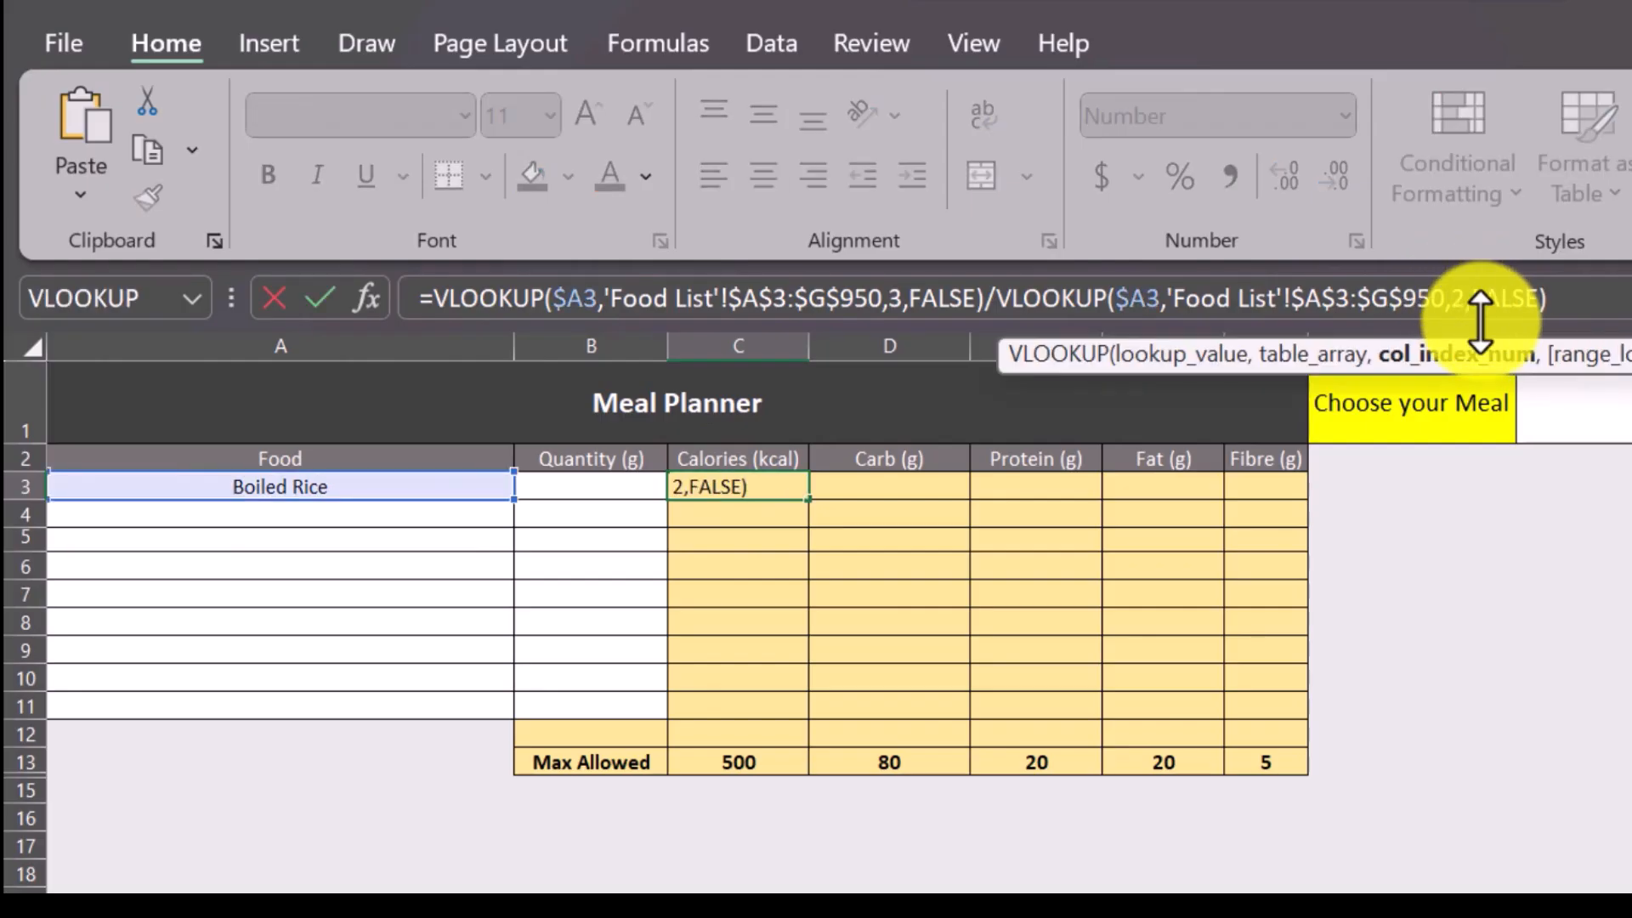
pyautogui.click(1622, 299)
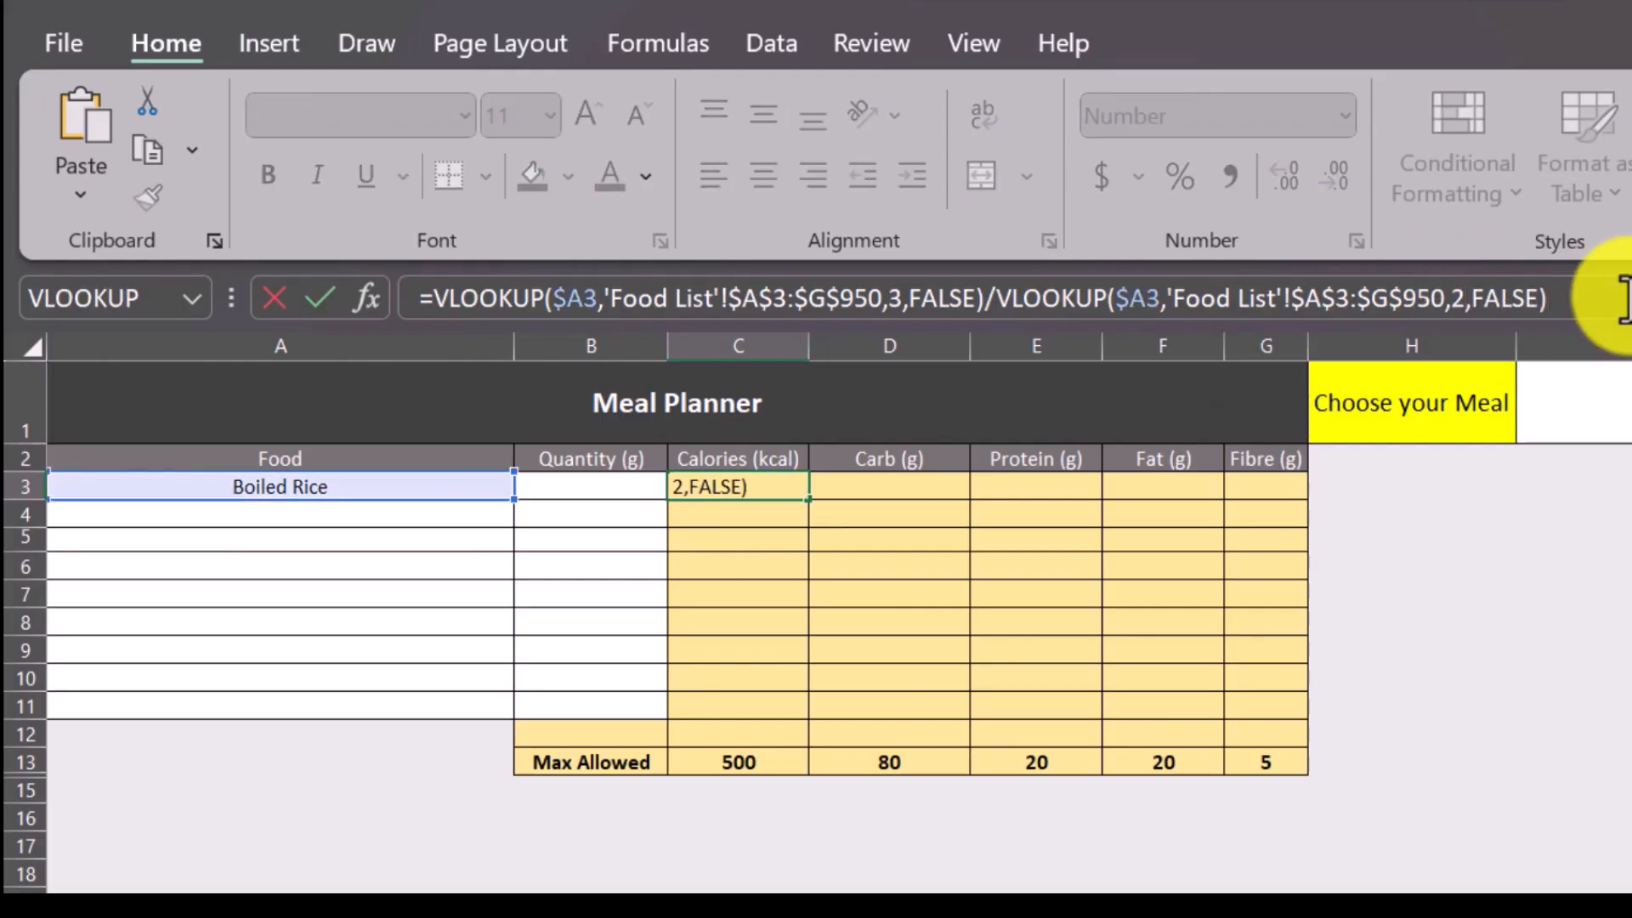
pyautogui.press('Return')
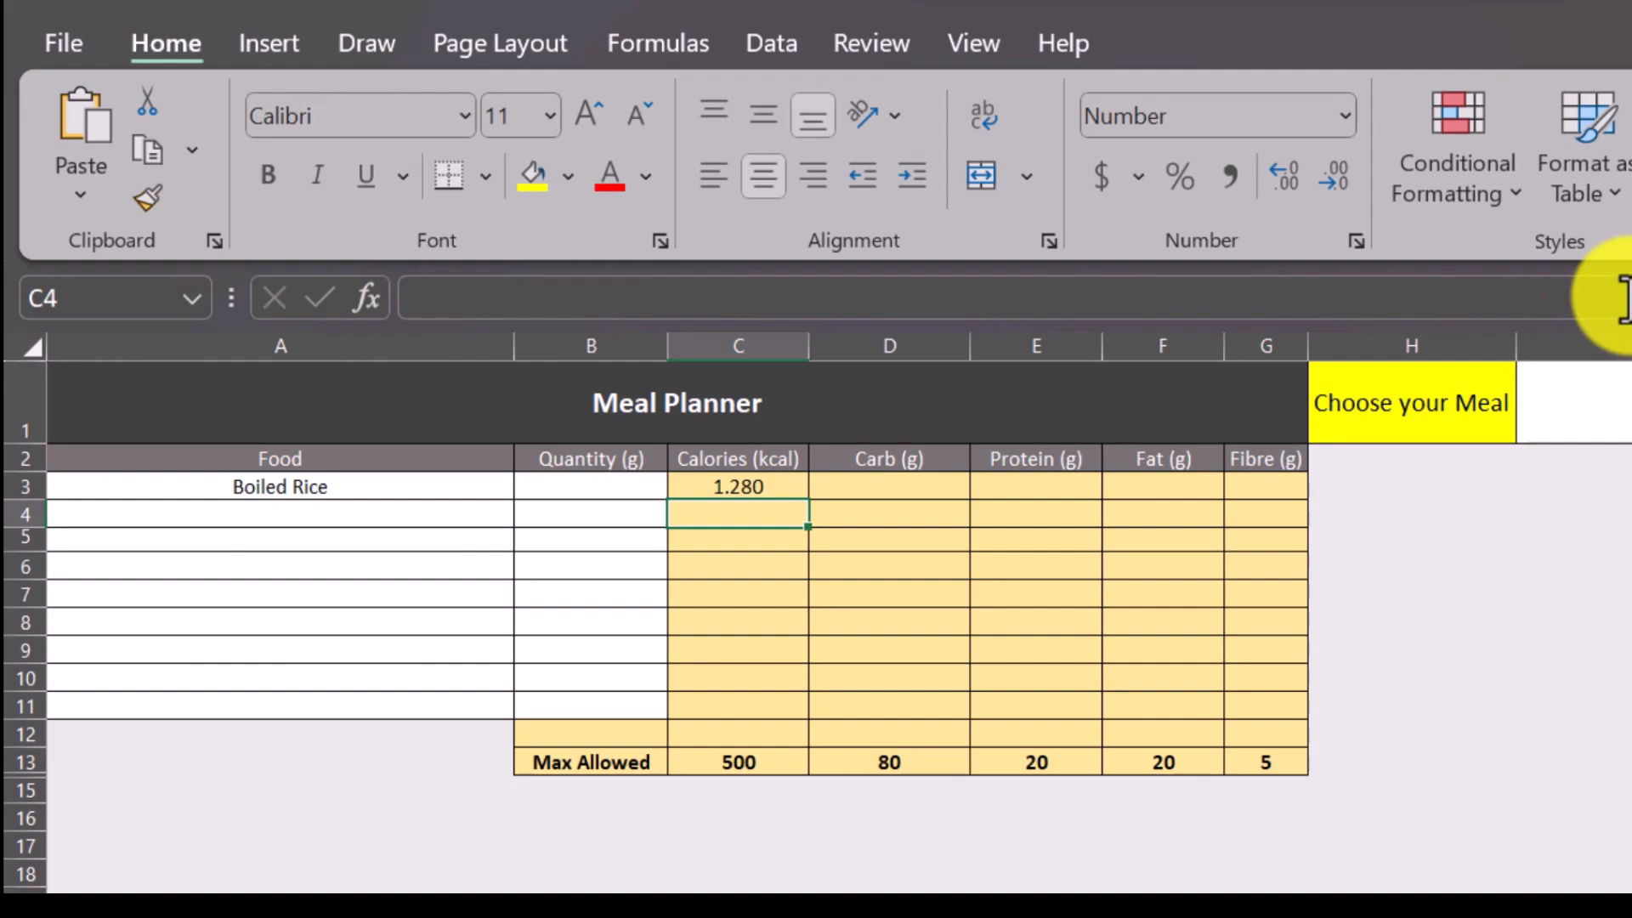
# Examine the column index arguments of both VLOOKUPs in C3, and unhide helper row 14 below Max Allowed.
pyautogui.click(739, 486)
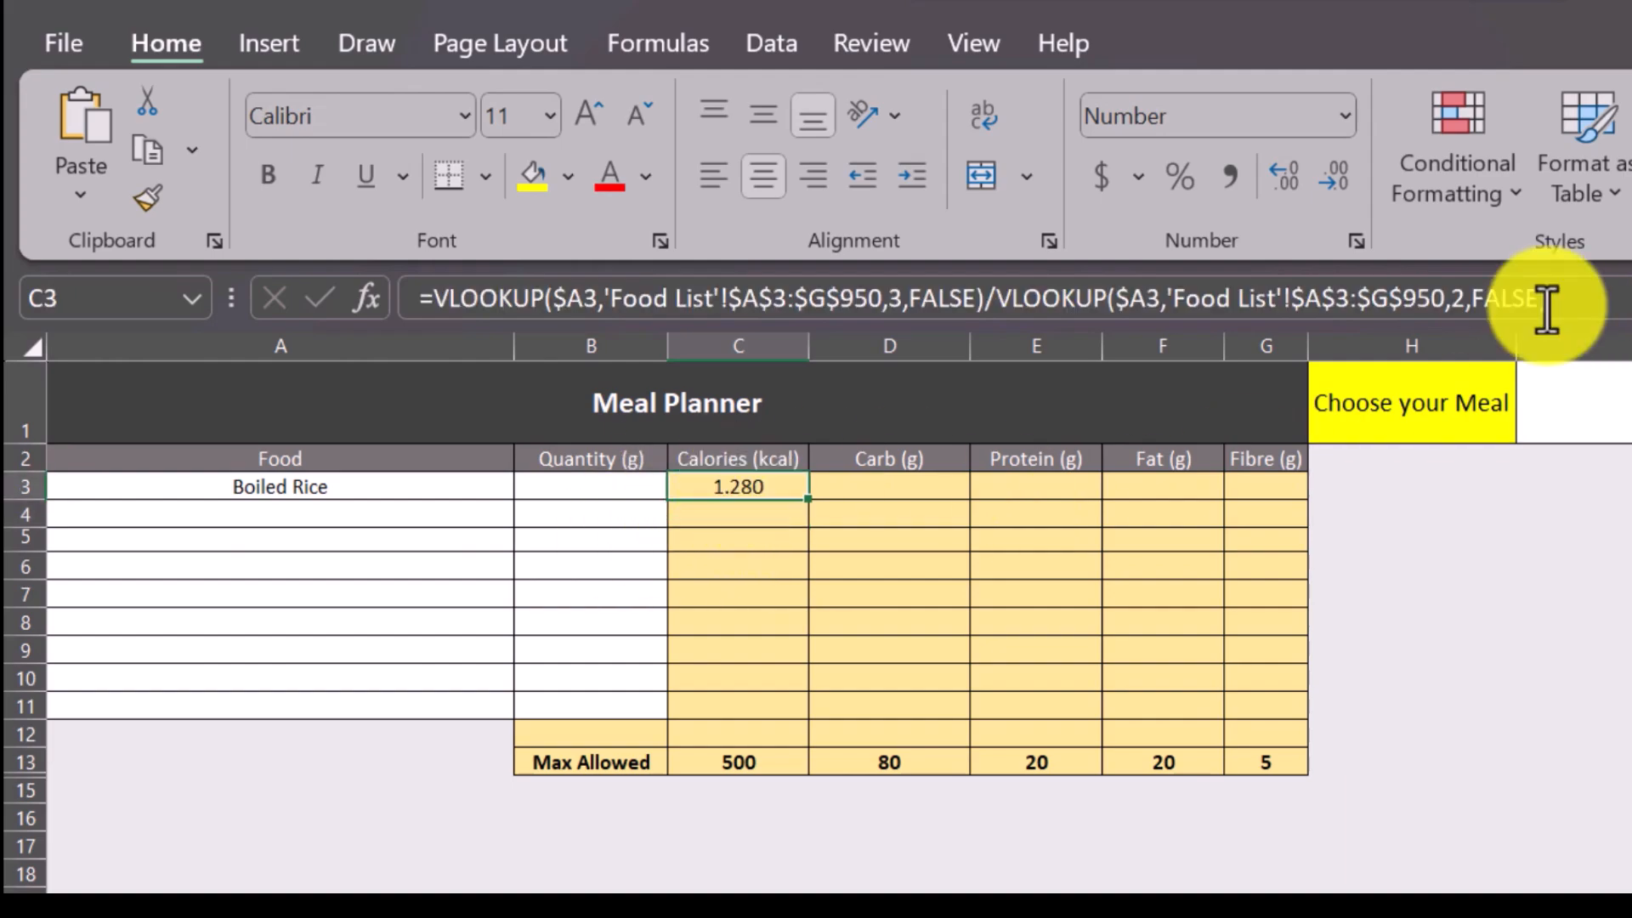
pyautogui.click(1401, 298)
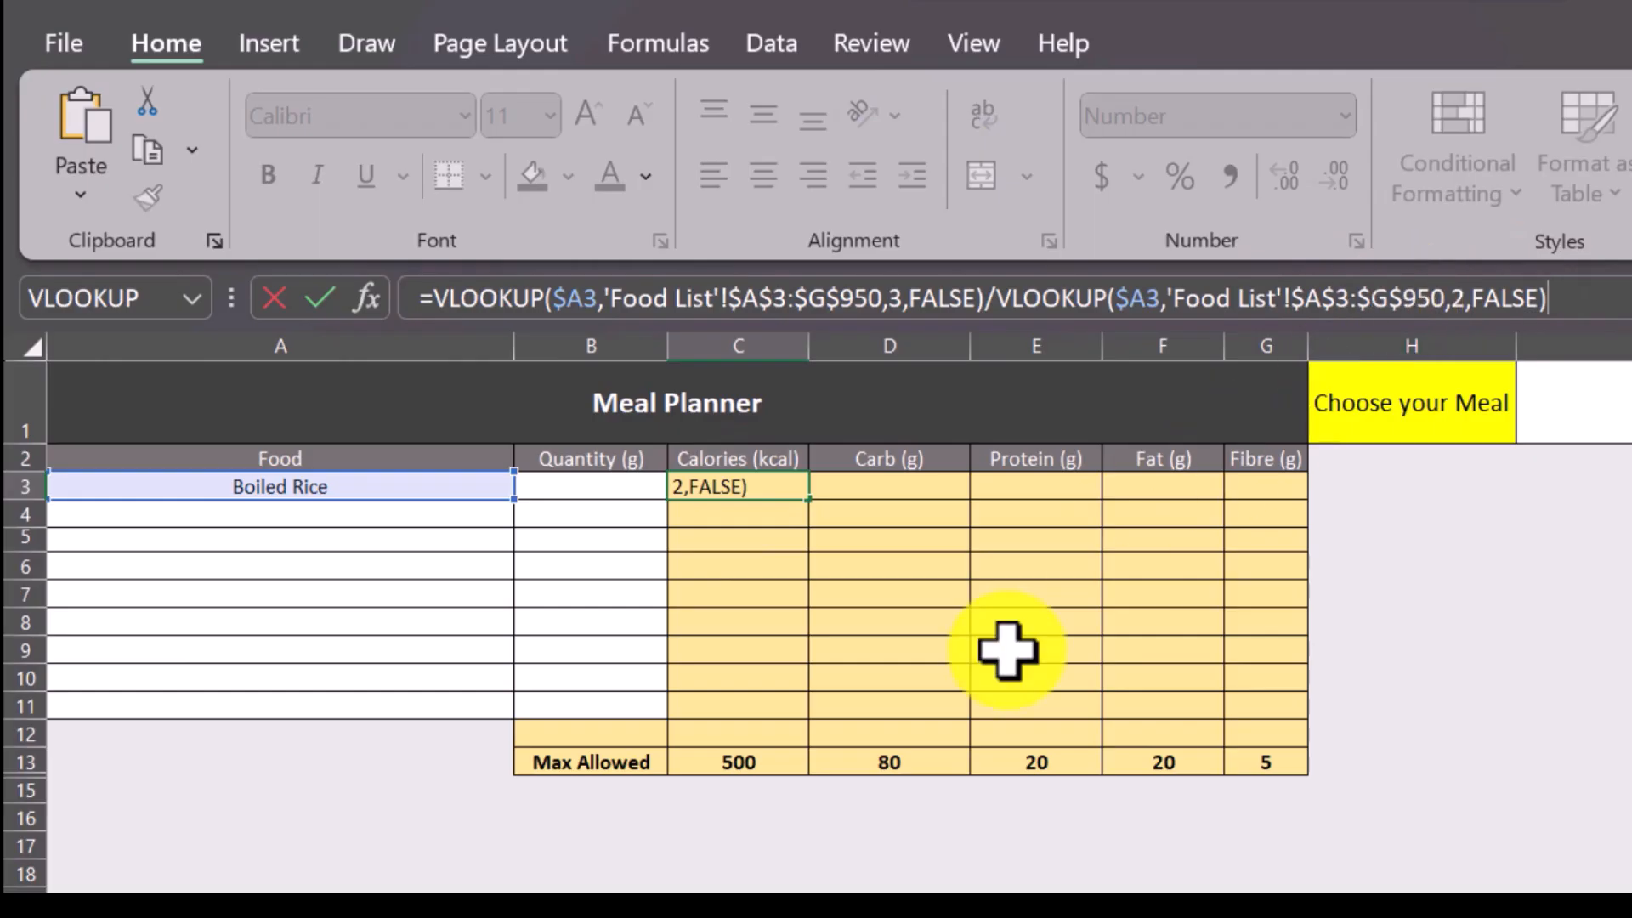
pyautogui.click(897, 306)
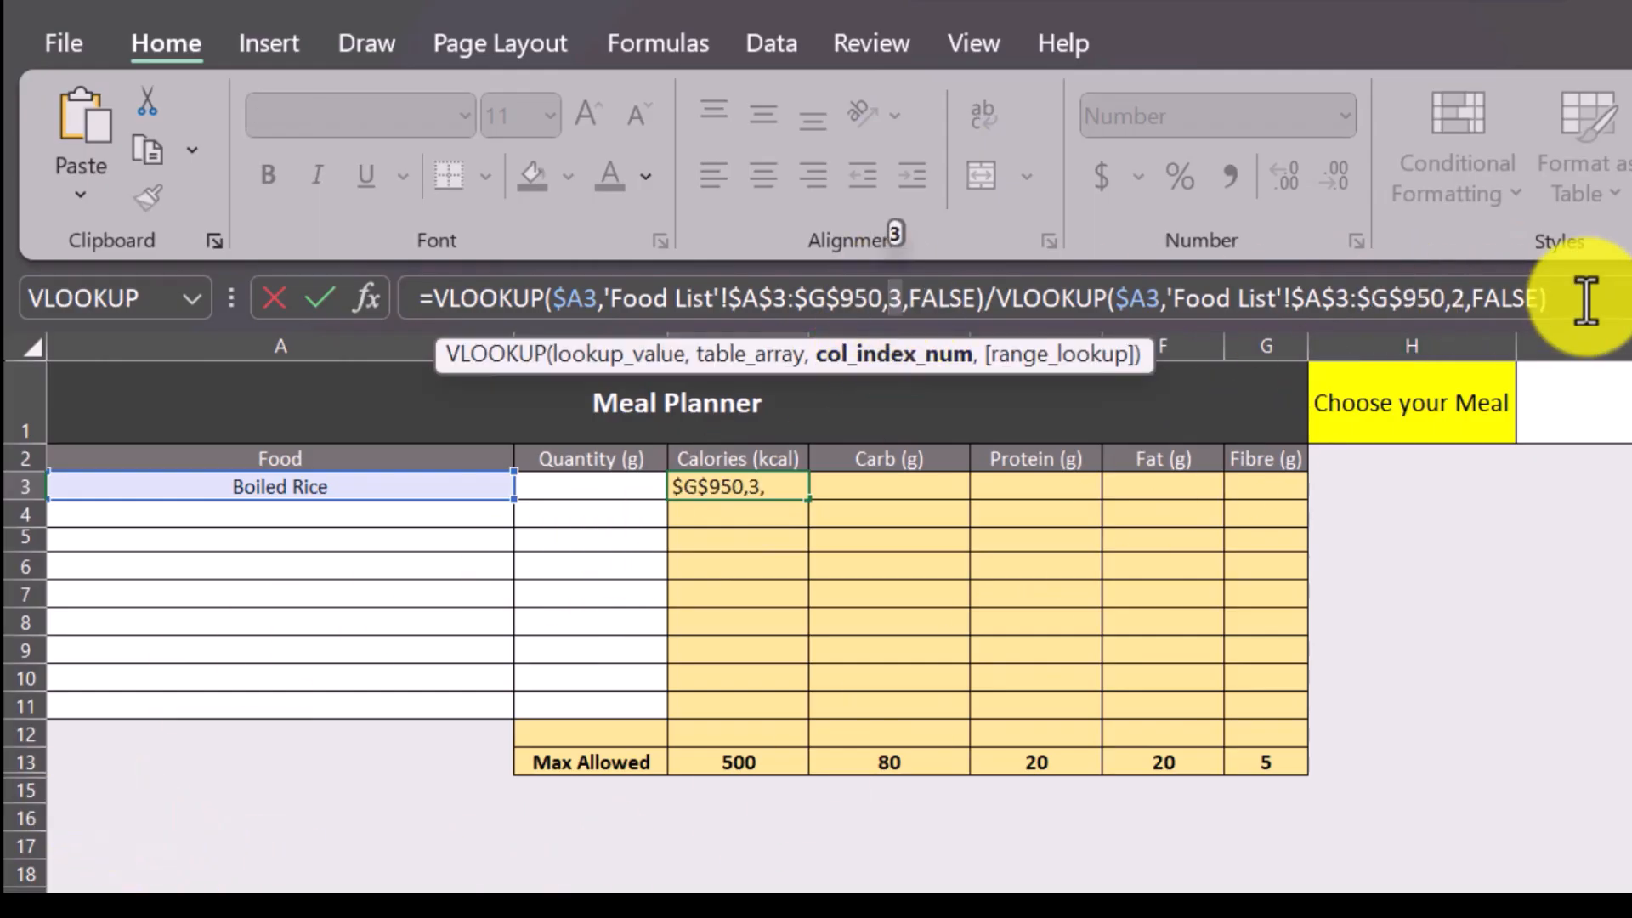
pyautogui.moveTo(1464, 302); pyautogui.dragTo(1449, 312)
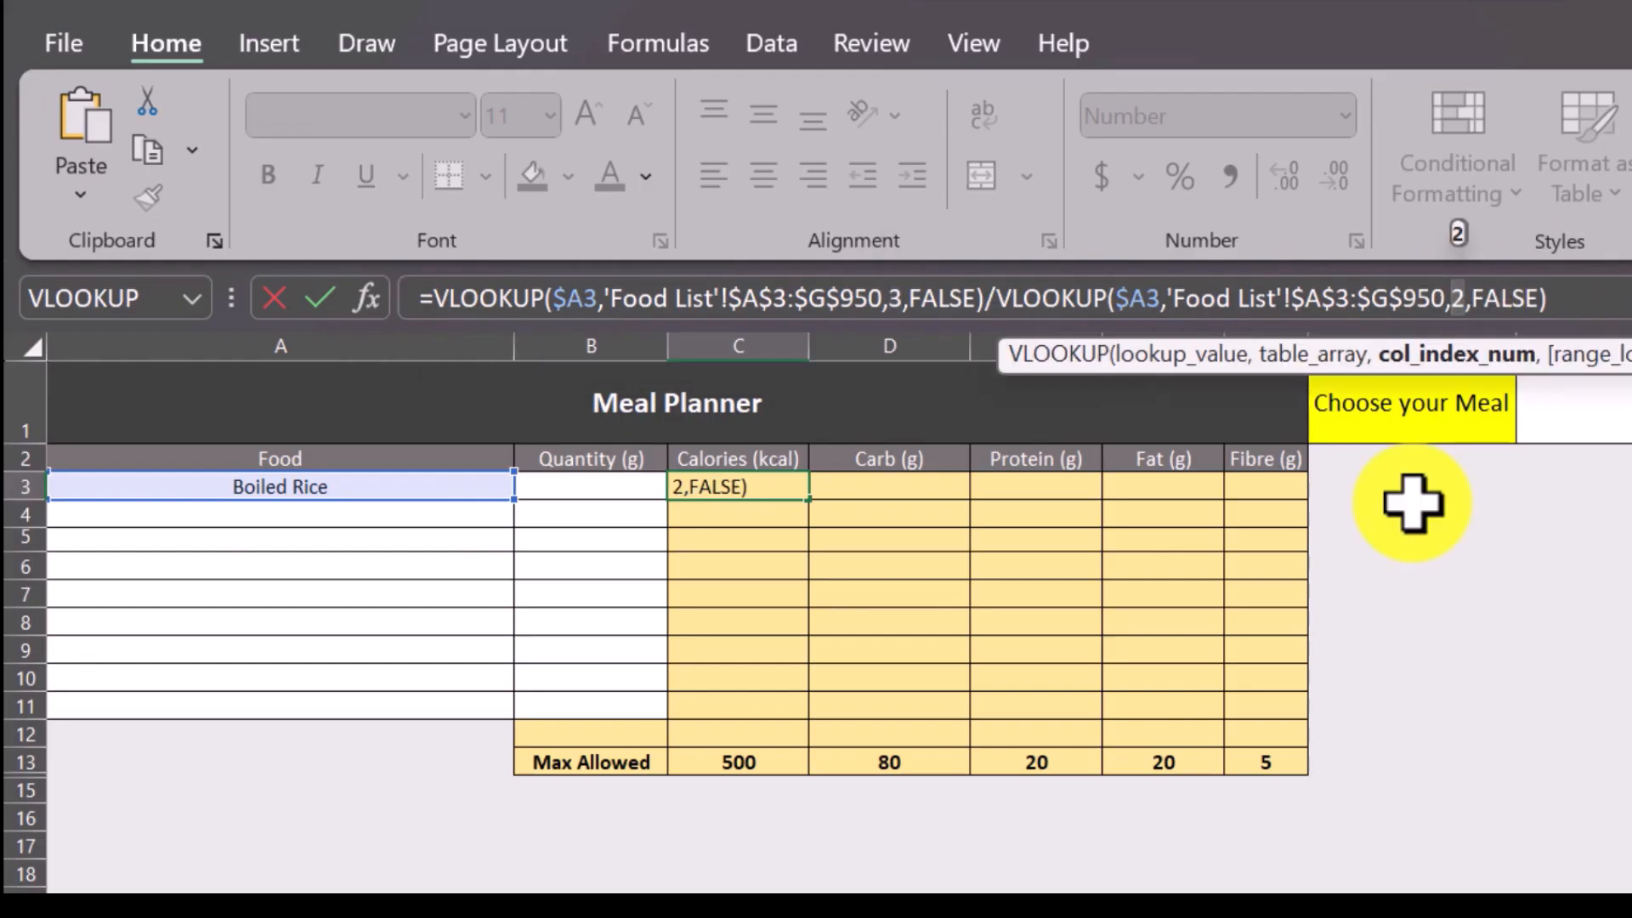
pyautogui.click(17, 775)
pyautogui.press('Return')
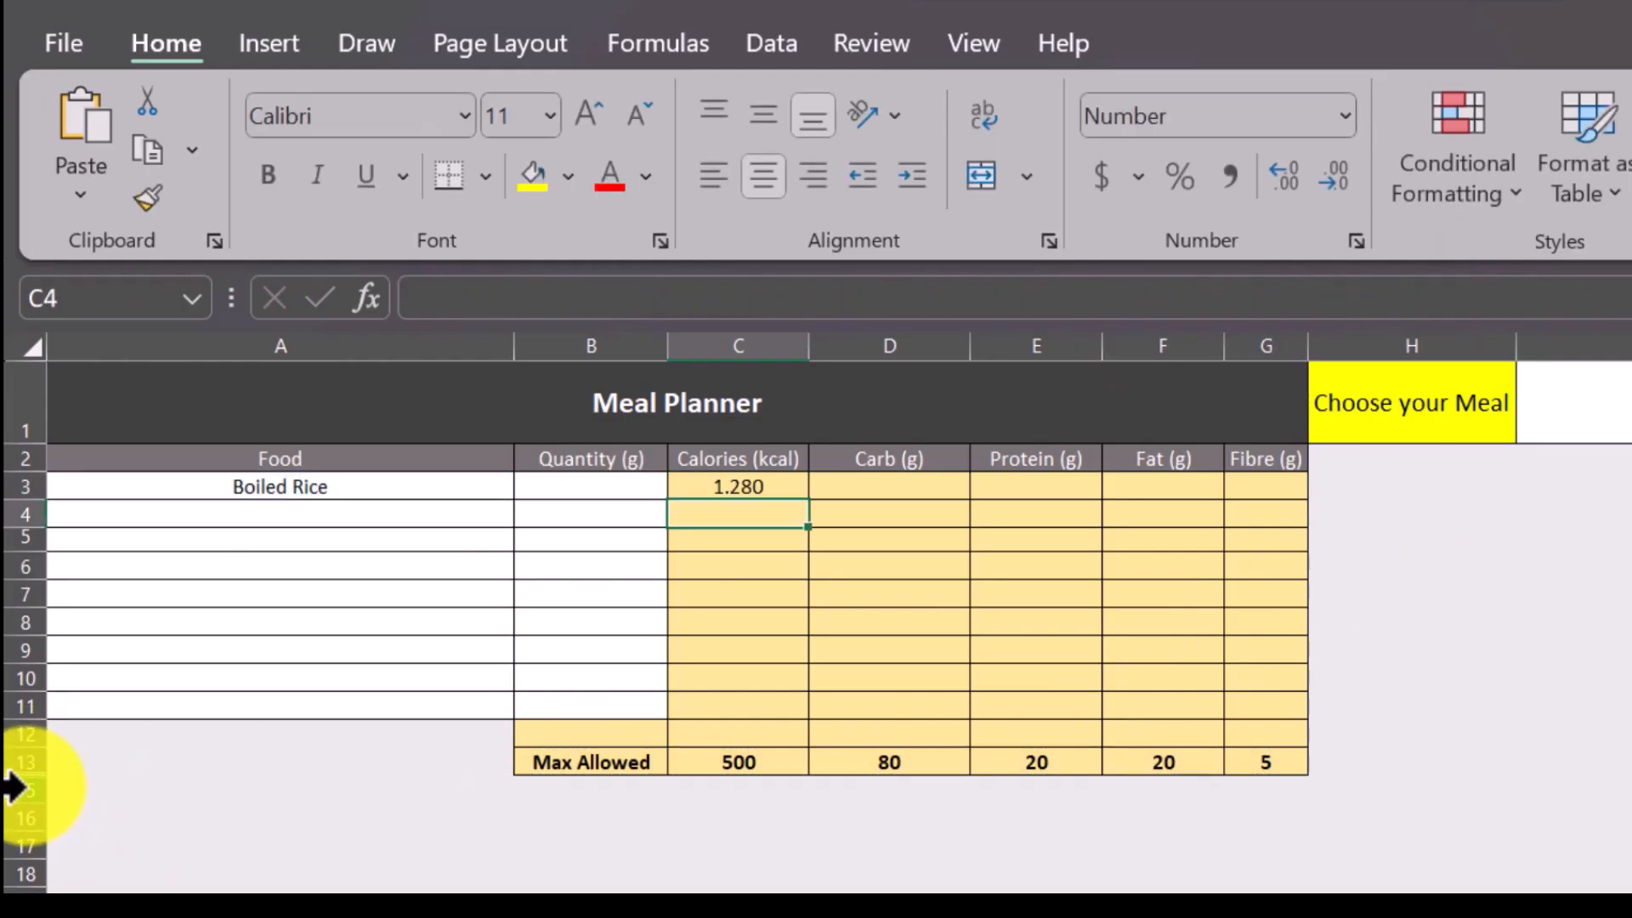
pyautogui.moveTo(32, 772); pyautogui.dragTo(37, 838)
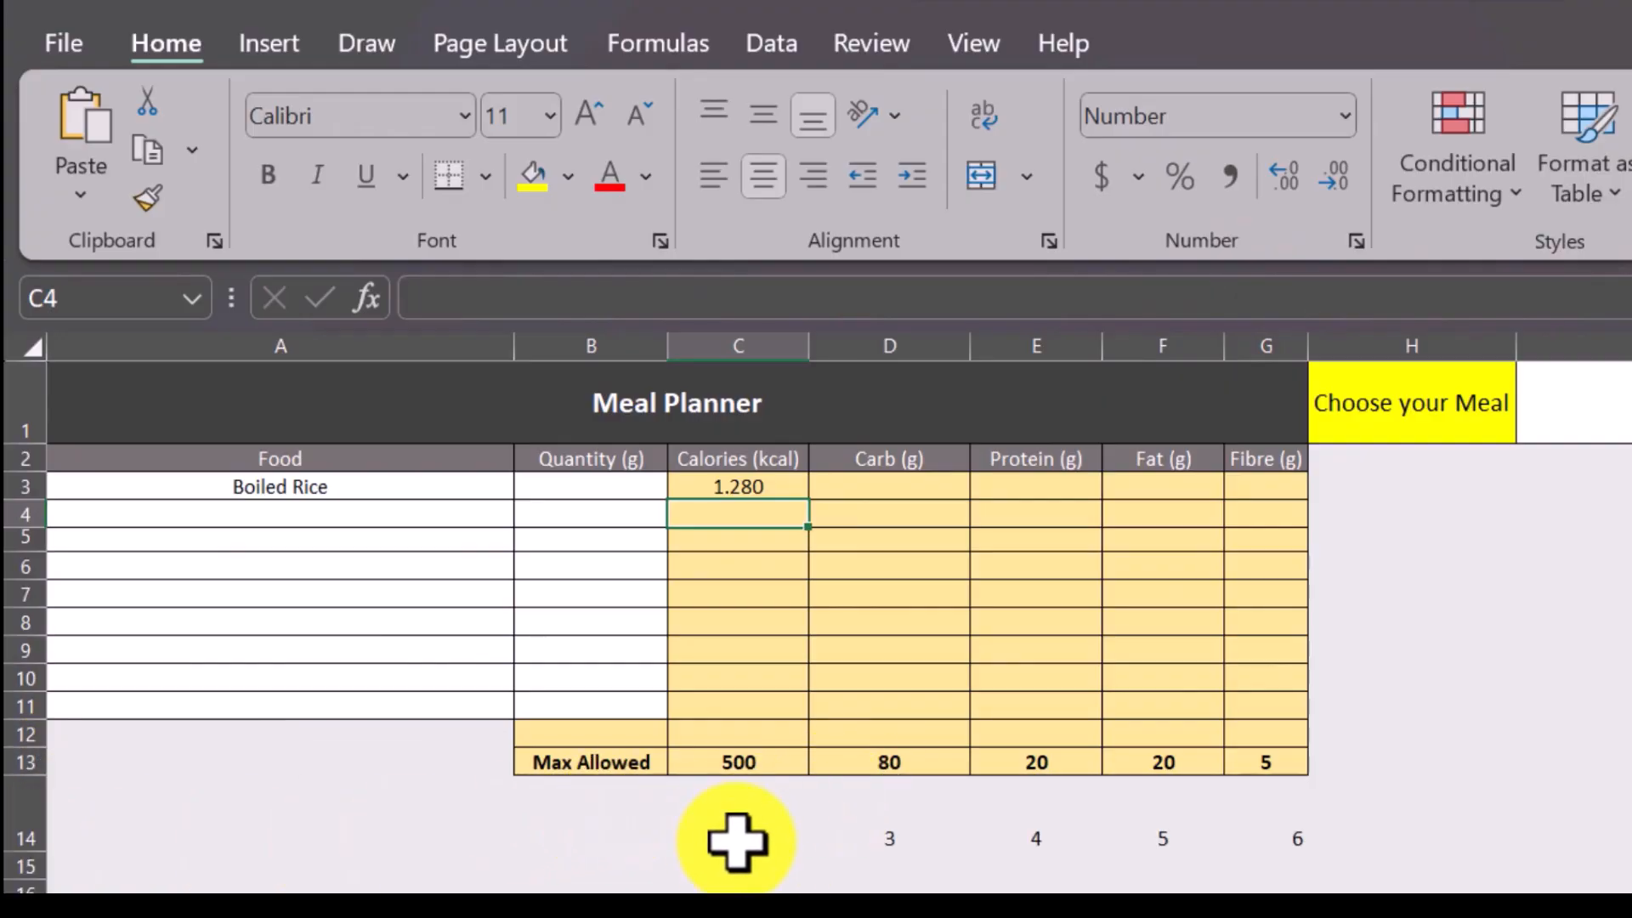
# Replace the column index of the first VLOOKUP in C3 with C14+1 and enter the formula.
pyautogui.click(739, 485)
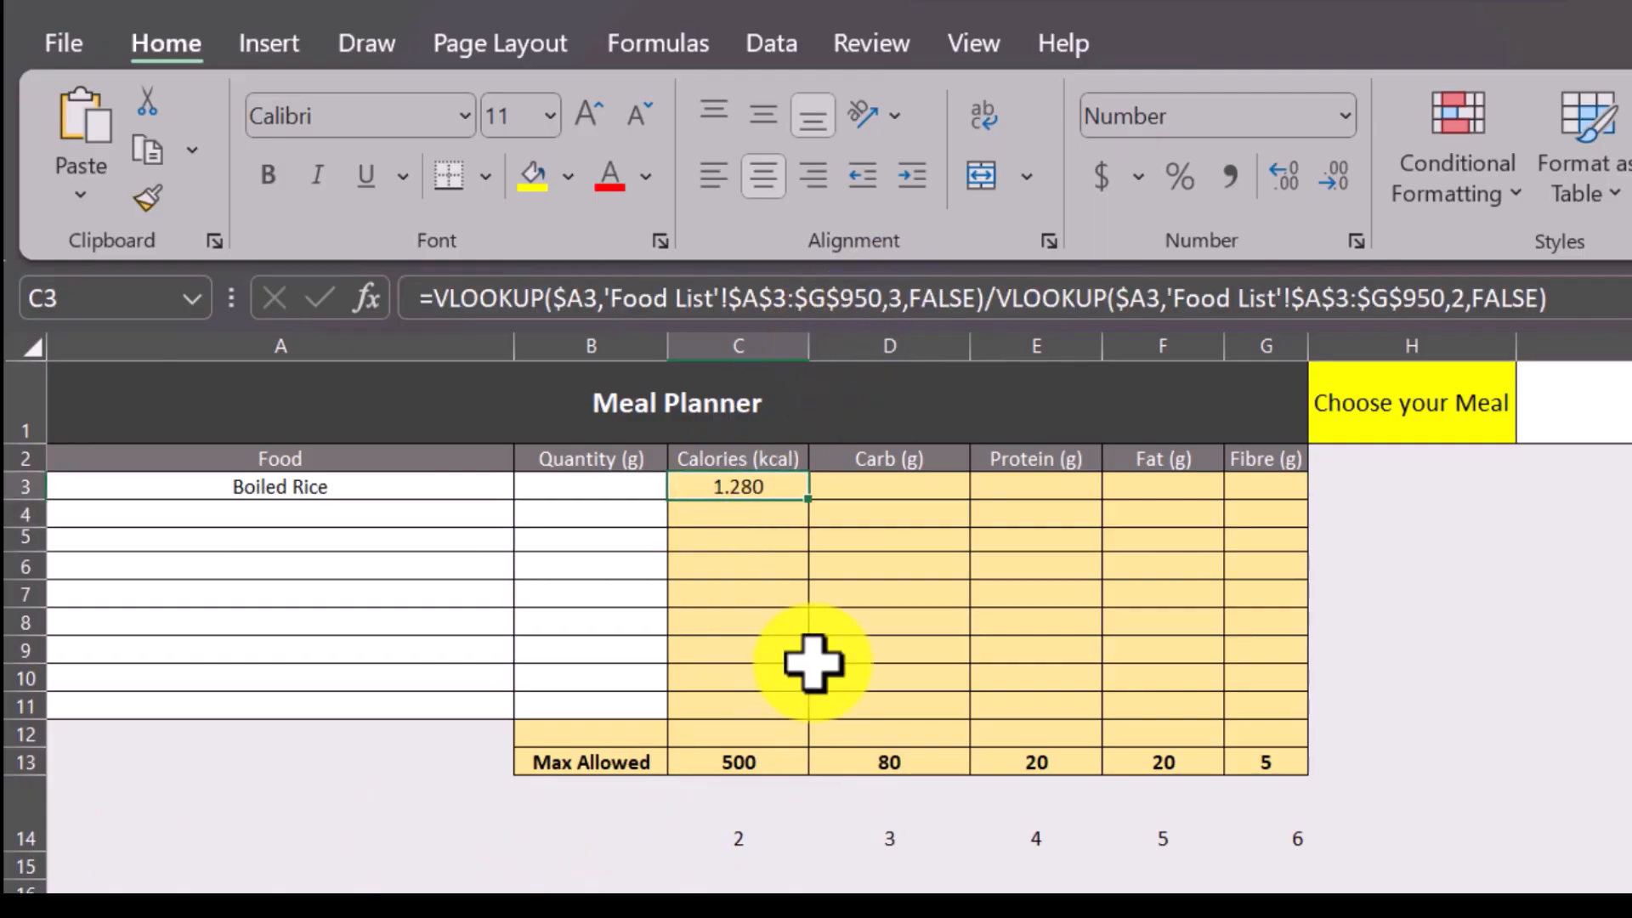
pyautogui.click(903, 300)
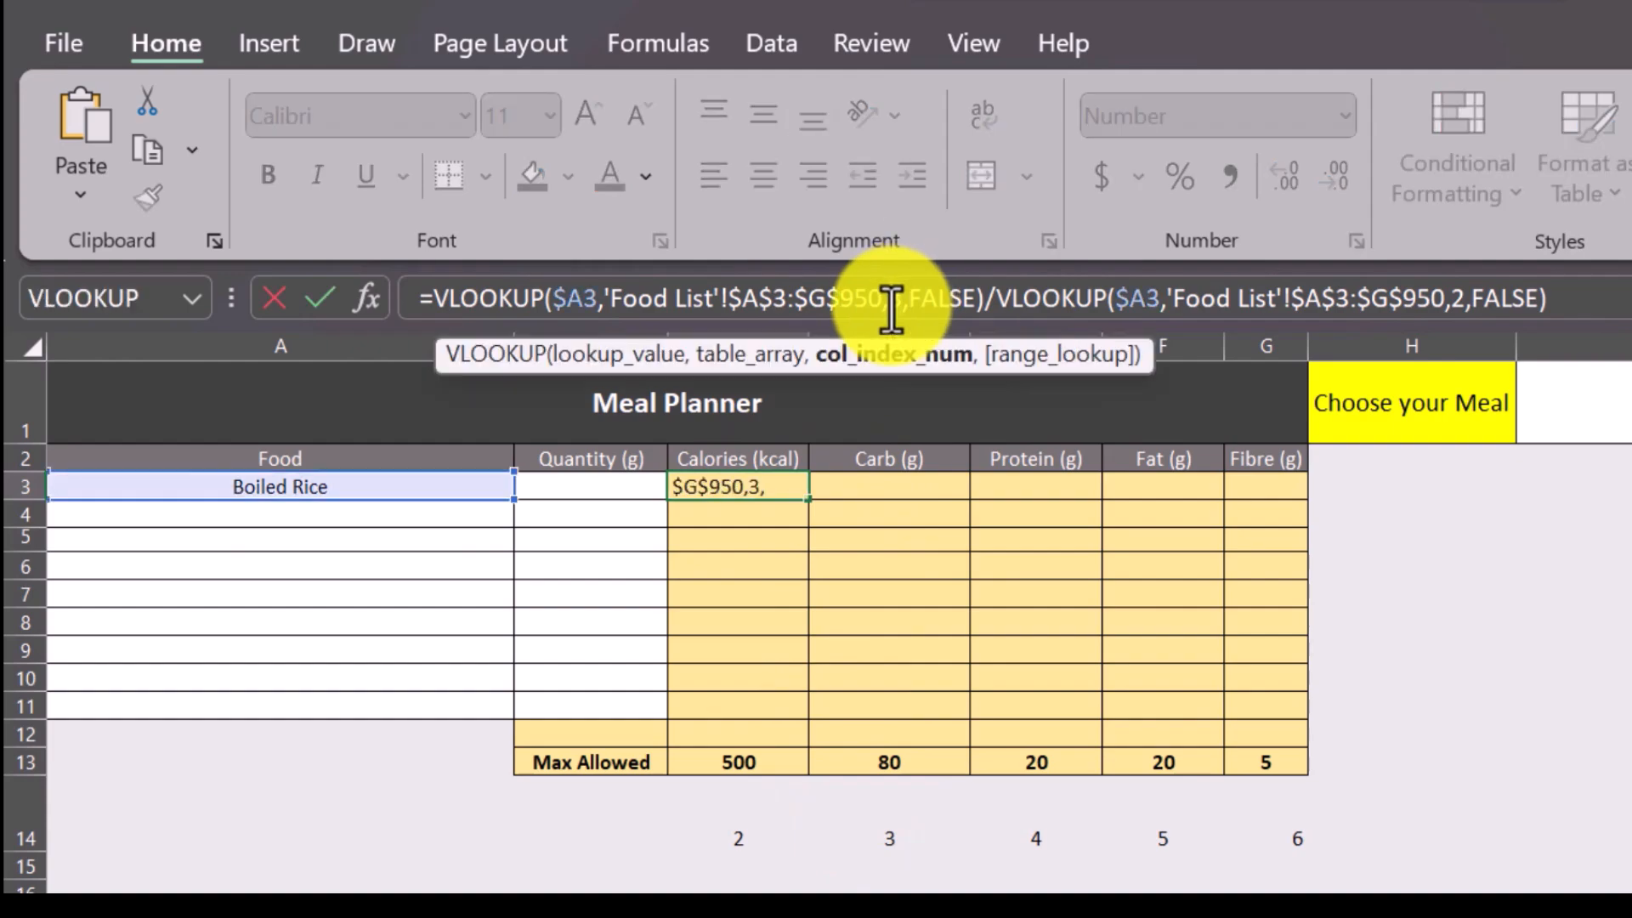
pyautogui.press('BackSpace')
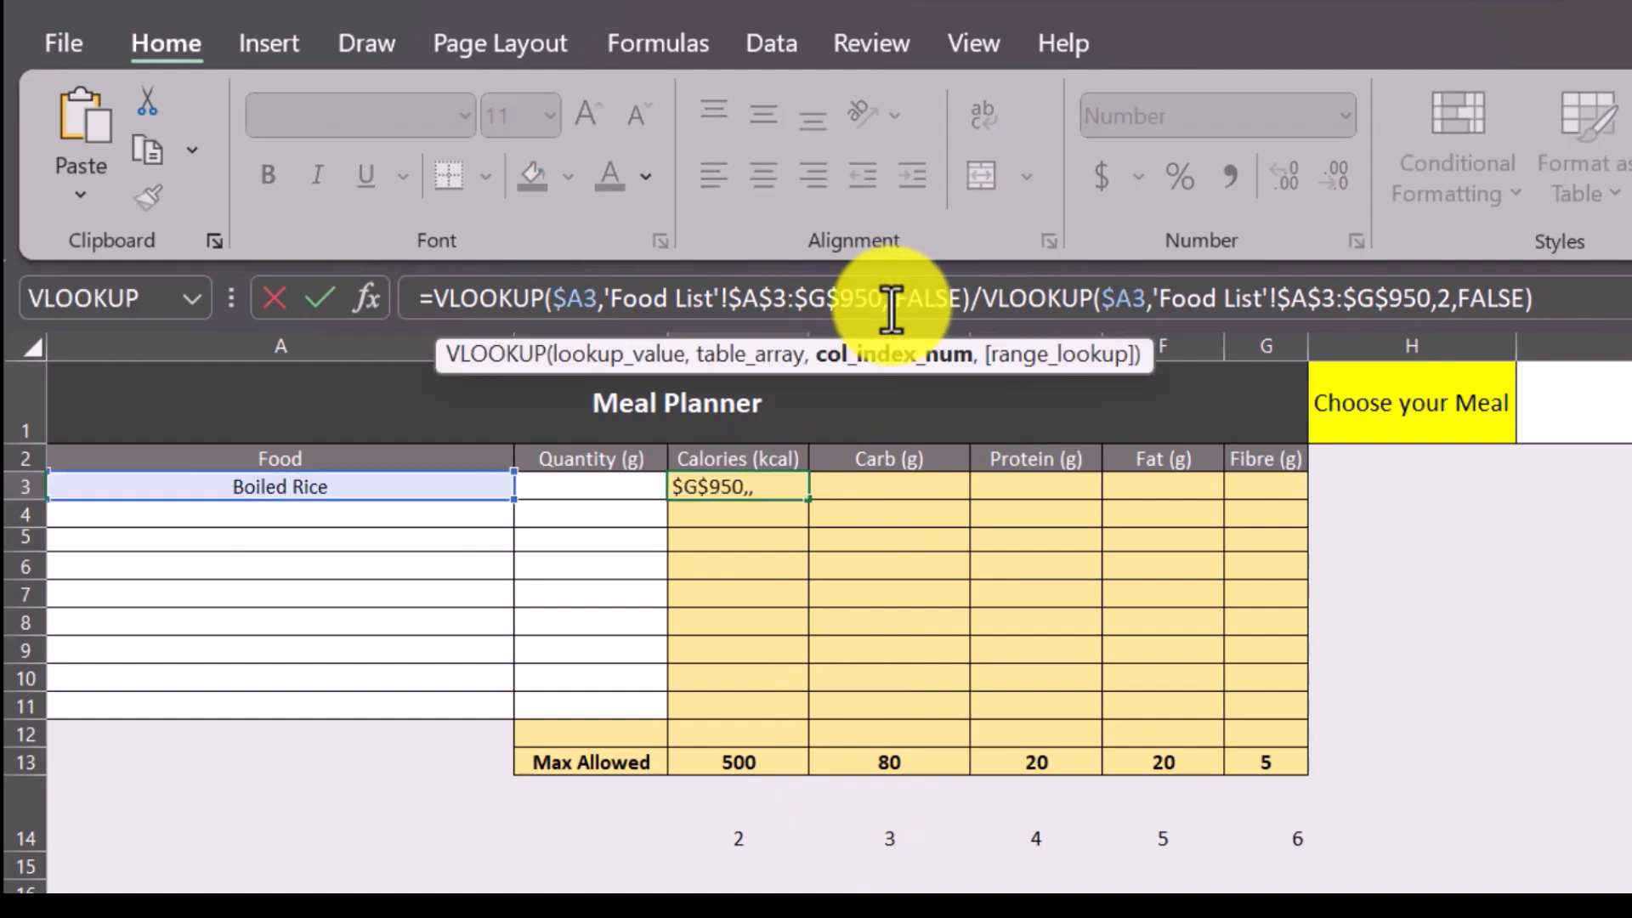
pyautogui.click(751, 819)
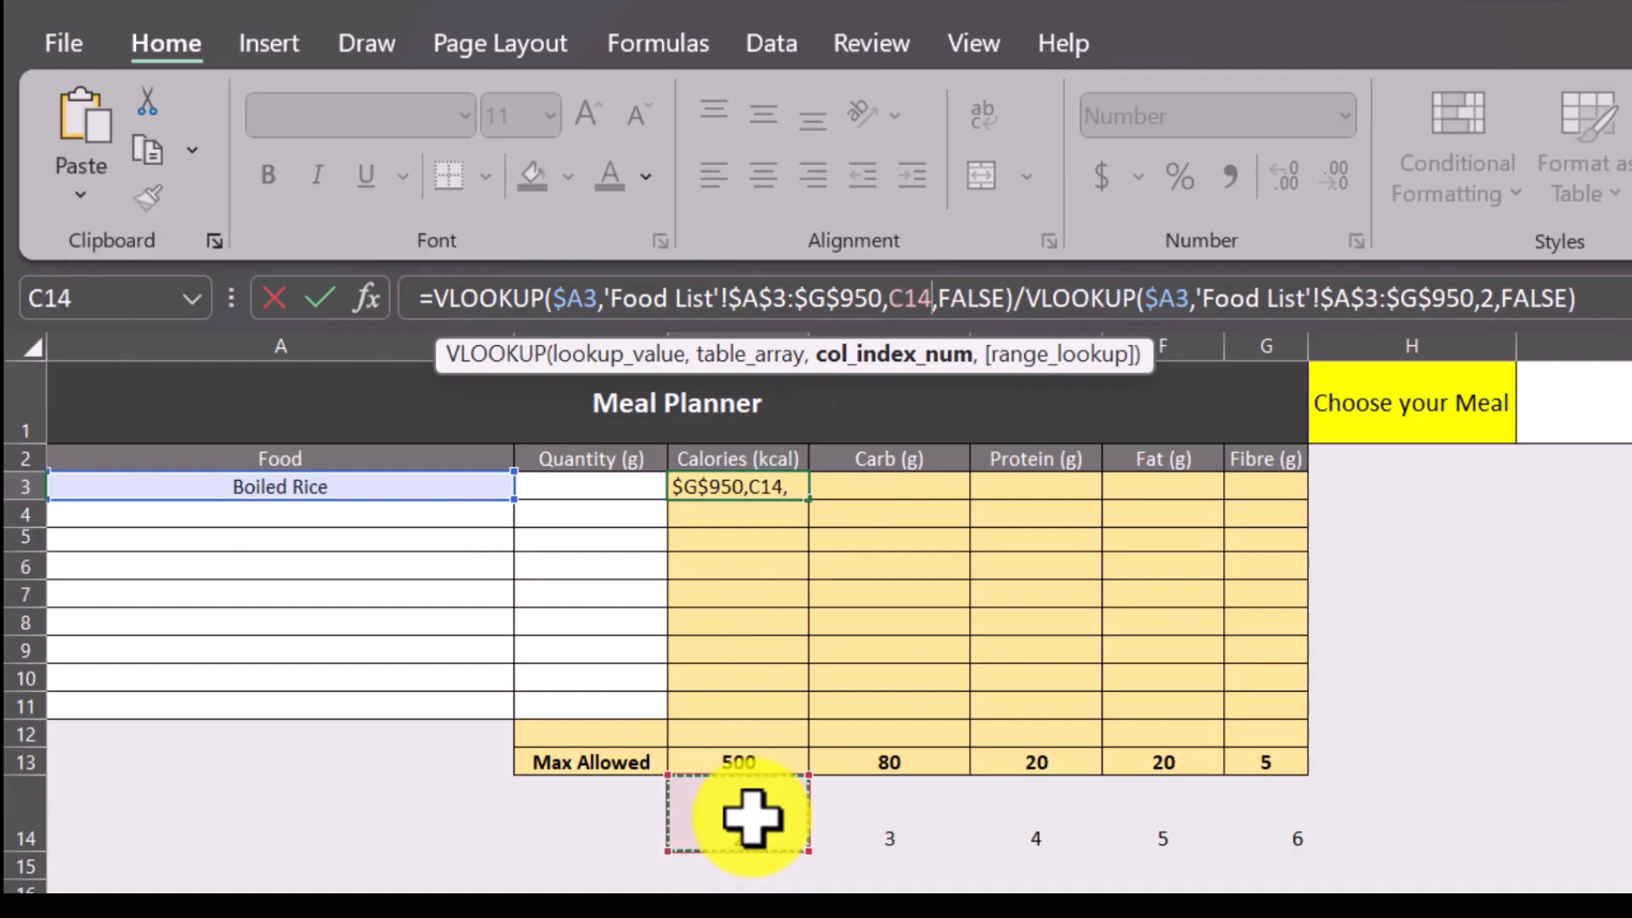
pyautogui.write('+1')
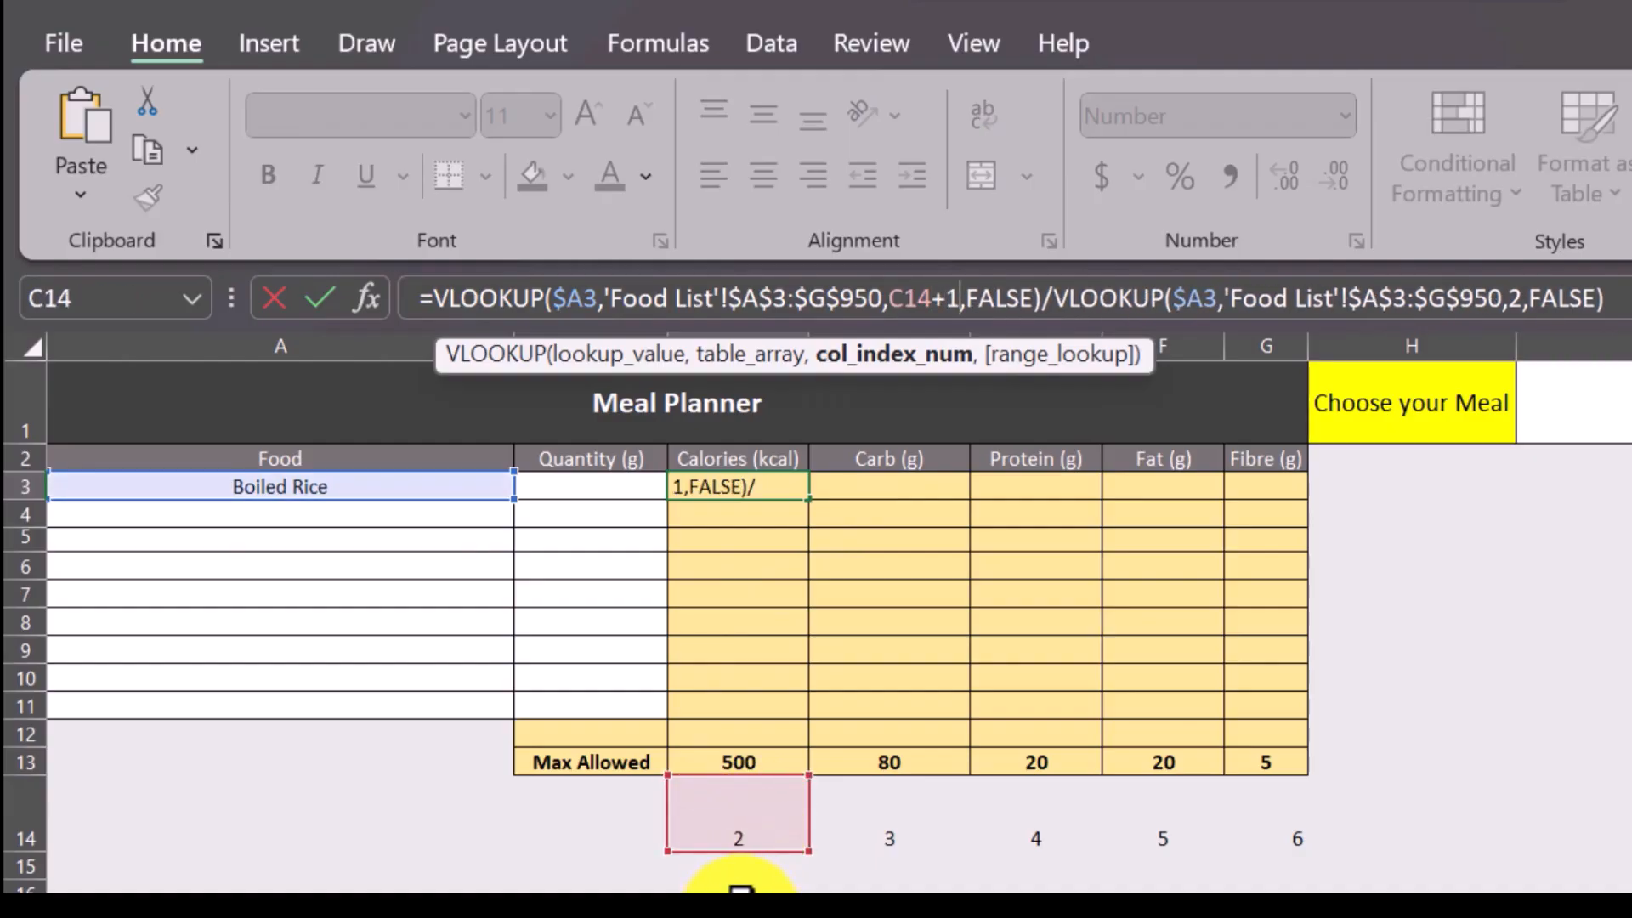
pyautogui.press('Return')
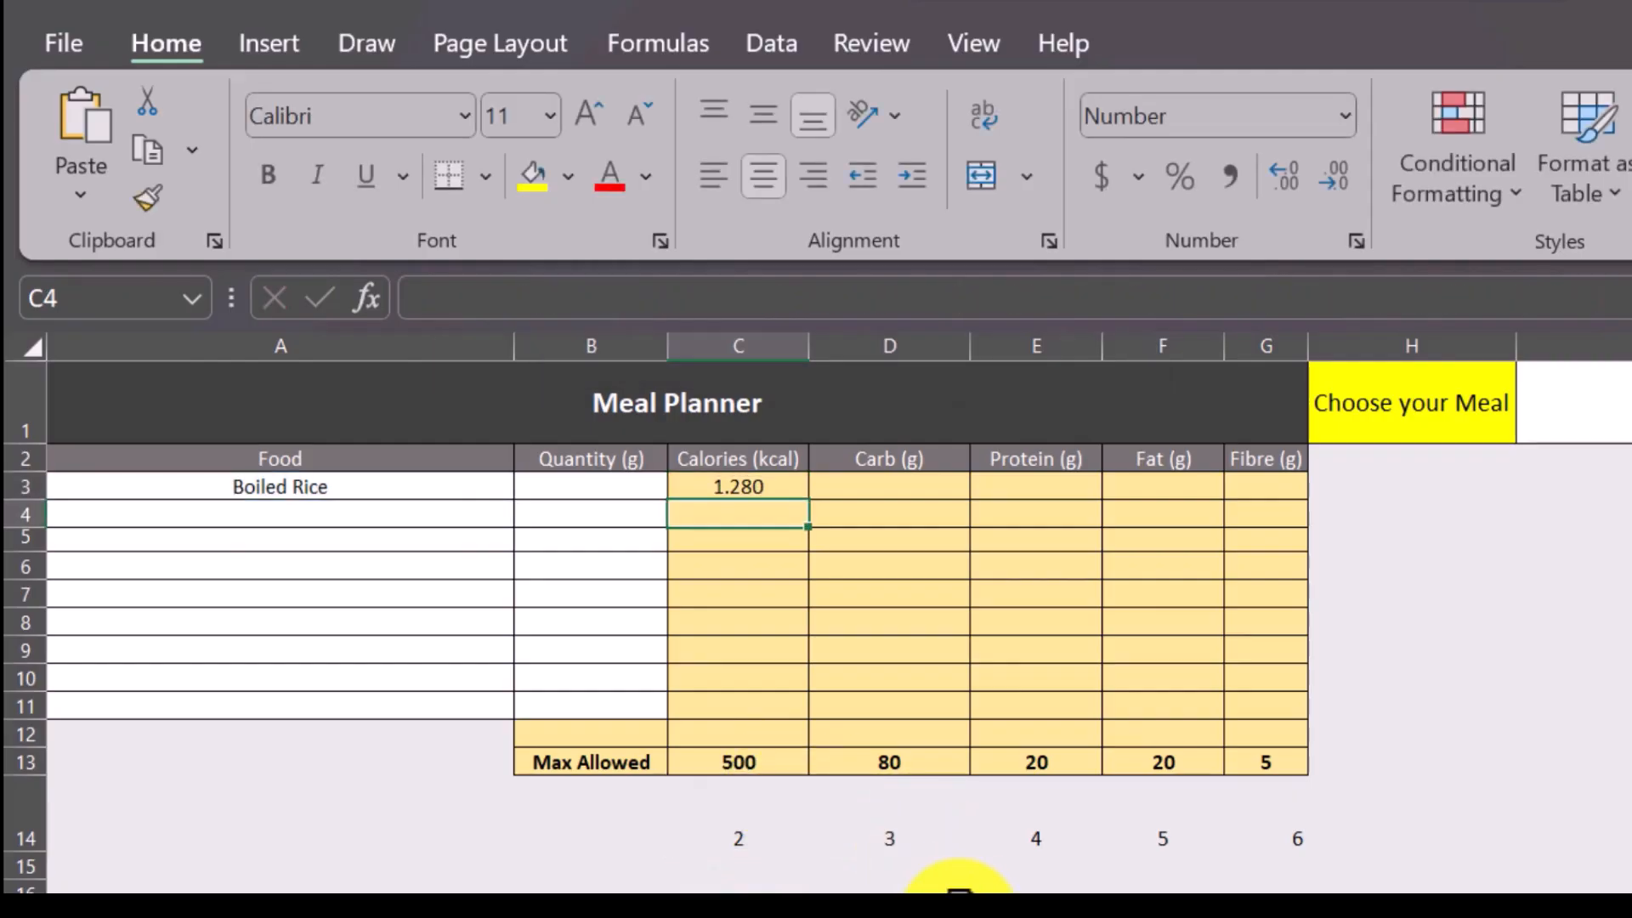
# Try to lock the column index of the divisor VLOOKUP in C3 as $2.
pyautogui.click(747, 487)
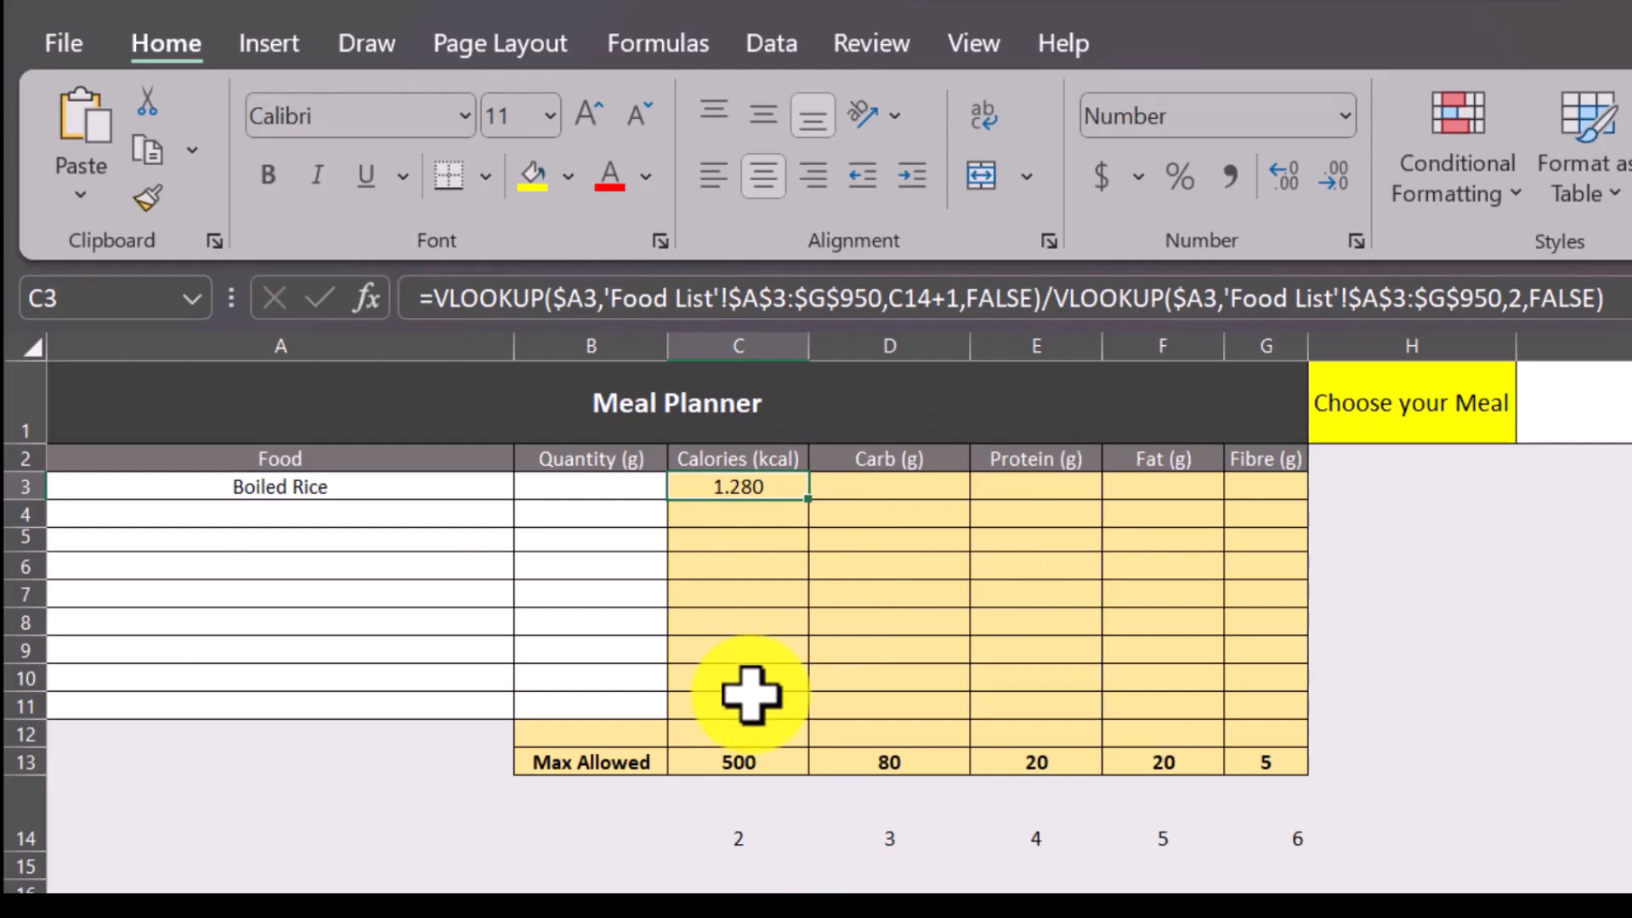
pyautogui.click(1520, 315)
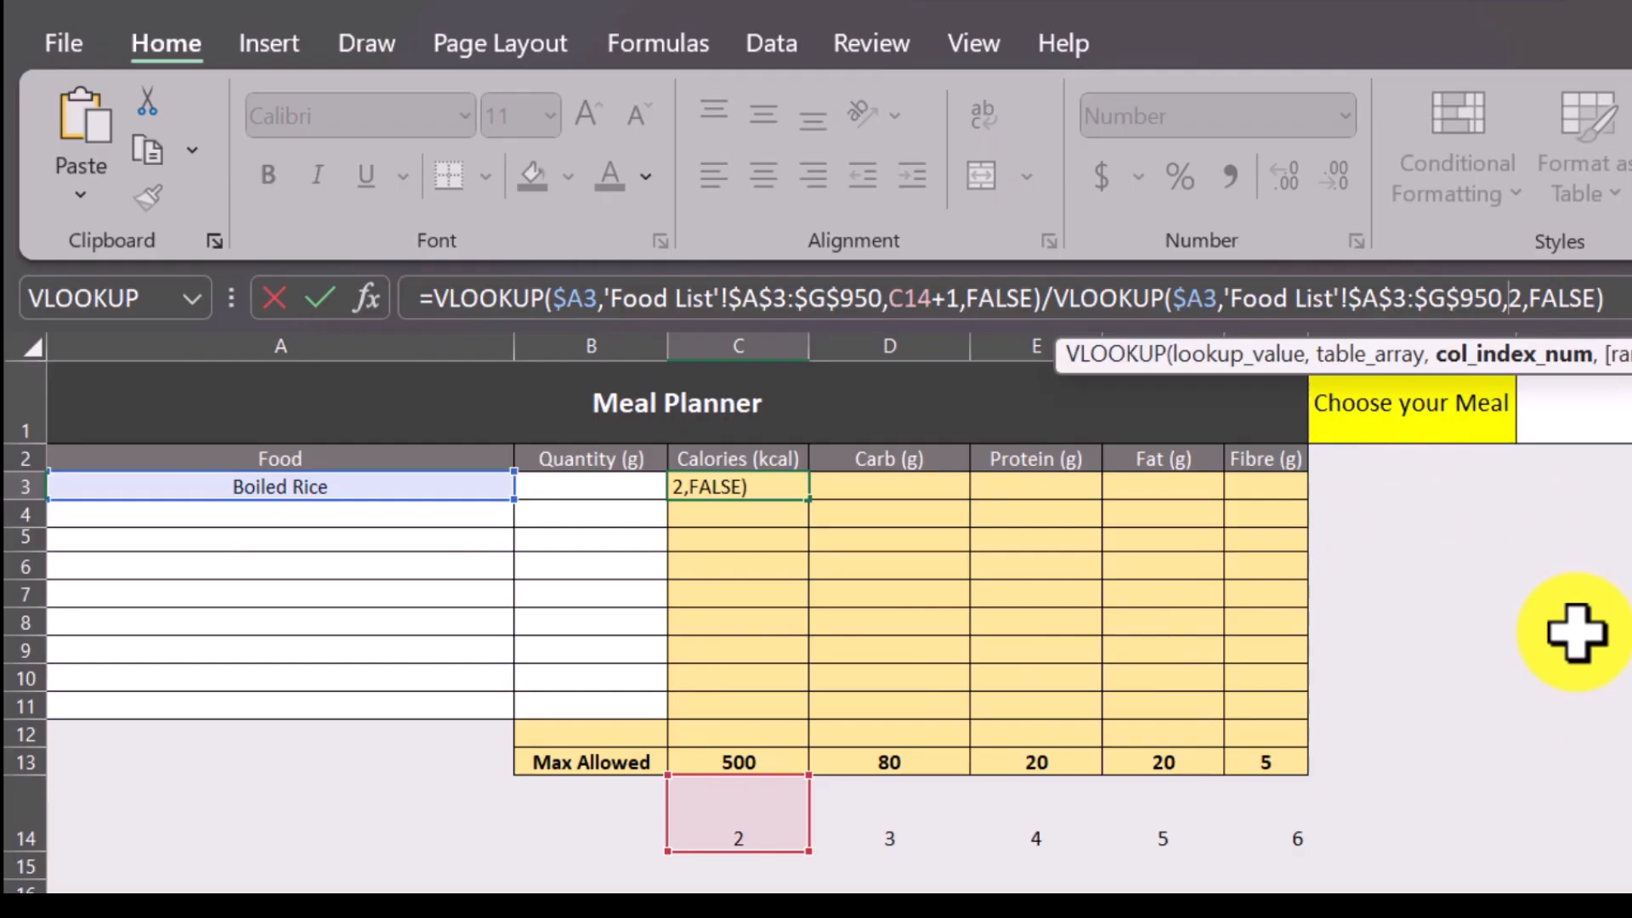
pyautogui.write('$')
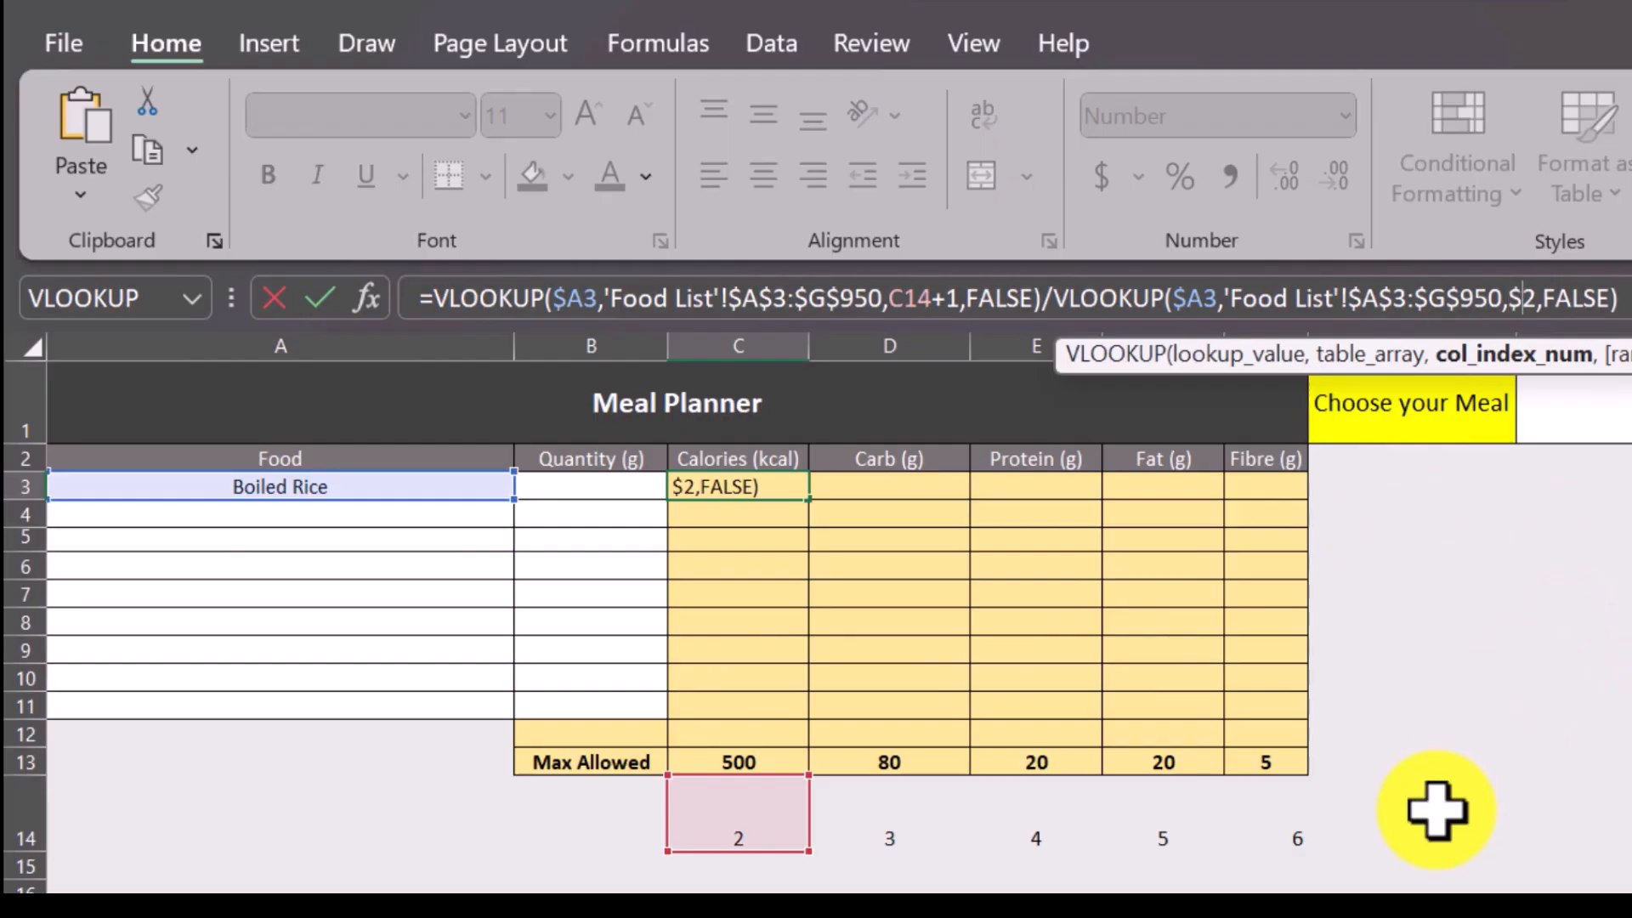
pyautogui.press('Return')
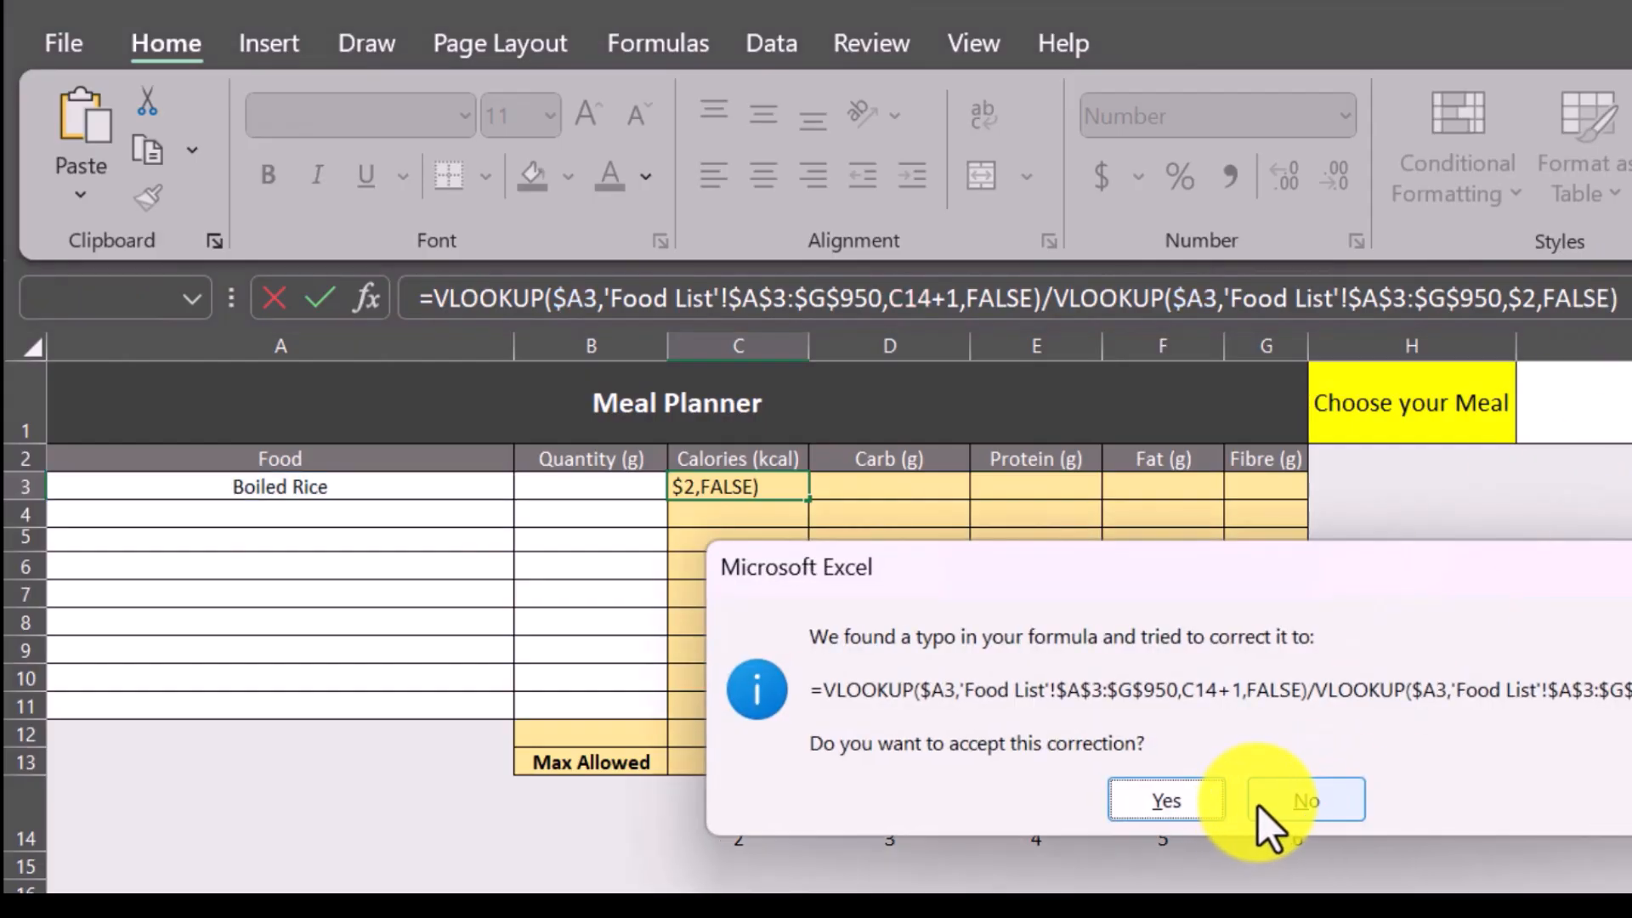
pyautogui.press('Return')
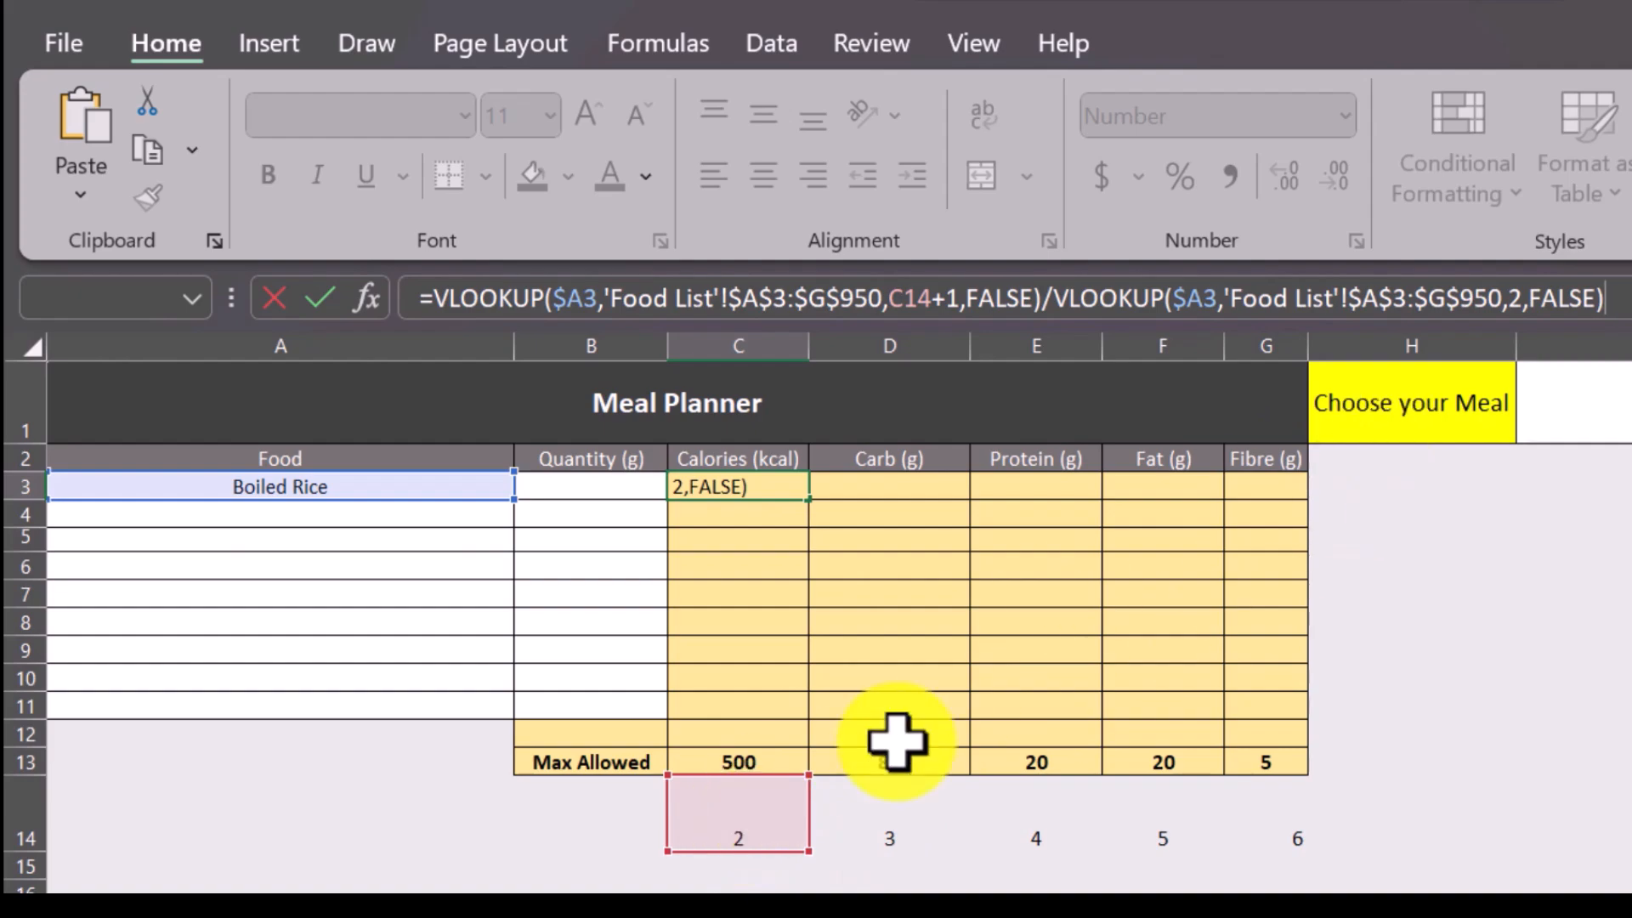
# Replace the column index of the divisor VLOOKUP in C3 with the absolute reference $C$14 and enter the formula.
pyautogui.click(1522, 300)
pyautogui.press('BackSpace')
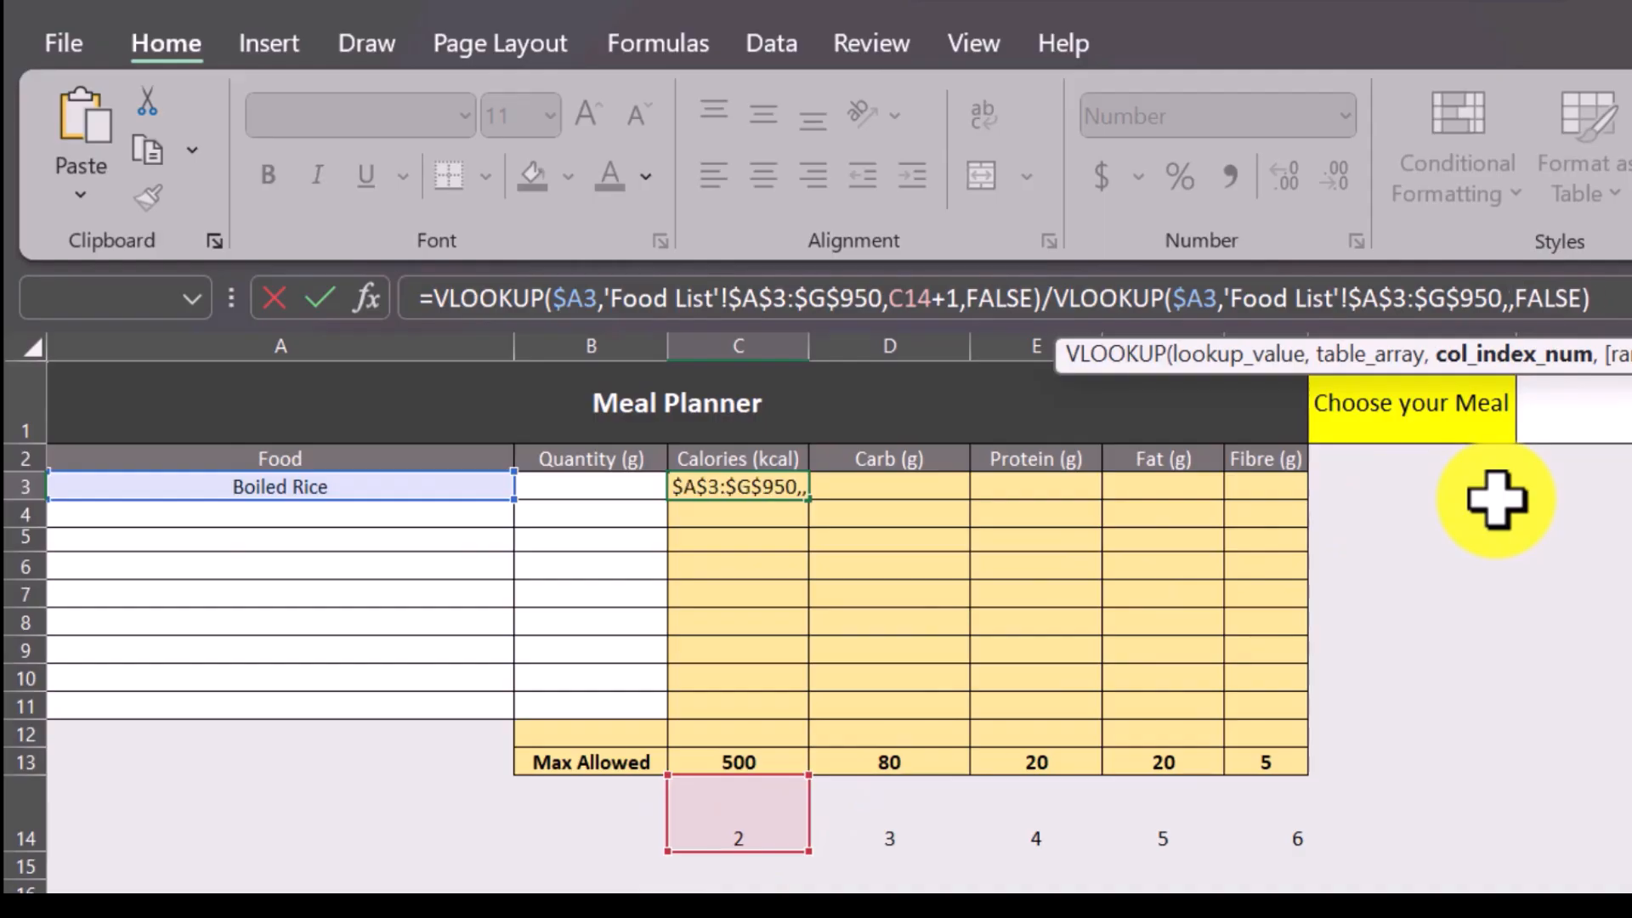
pyautogui.click(756, 820)
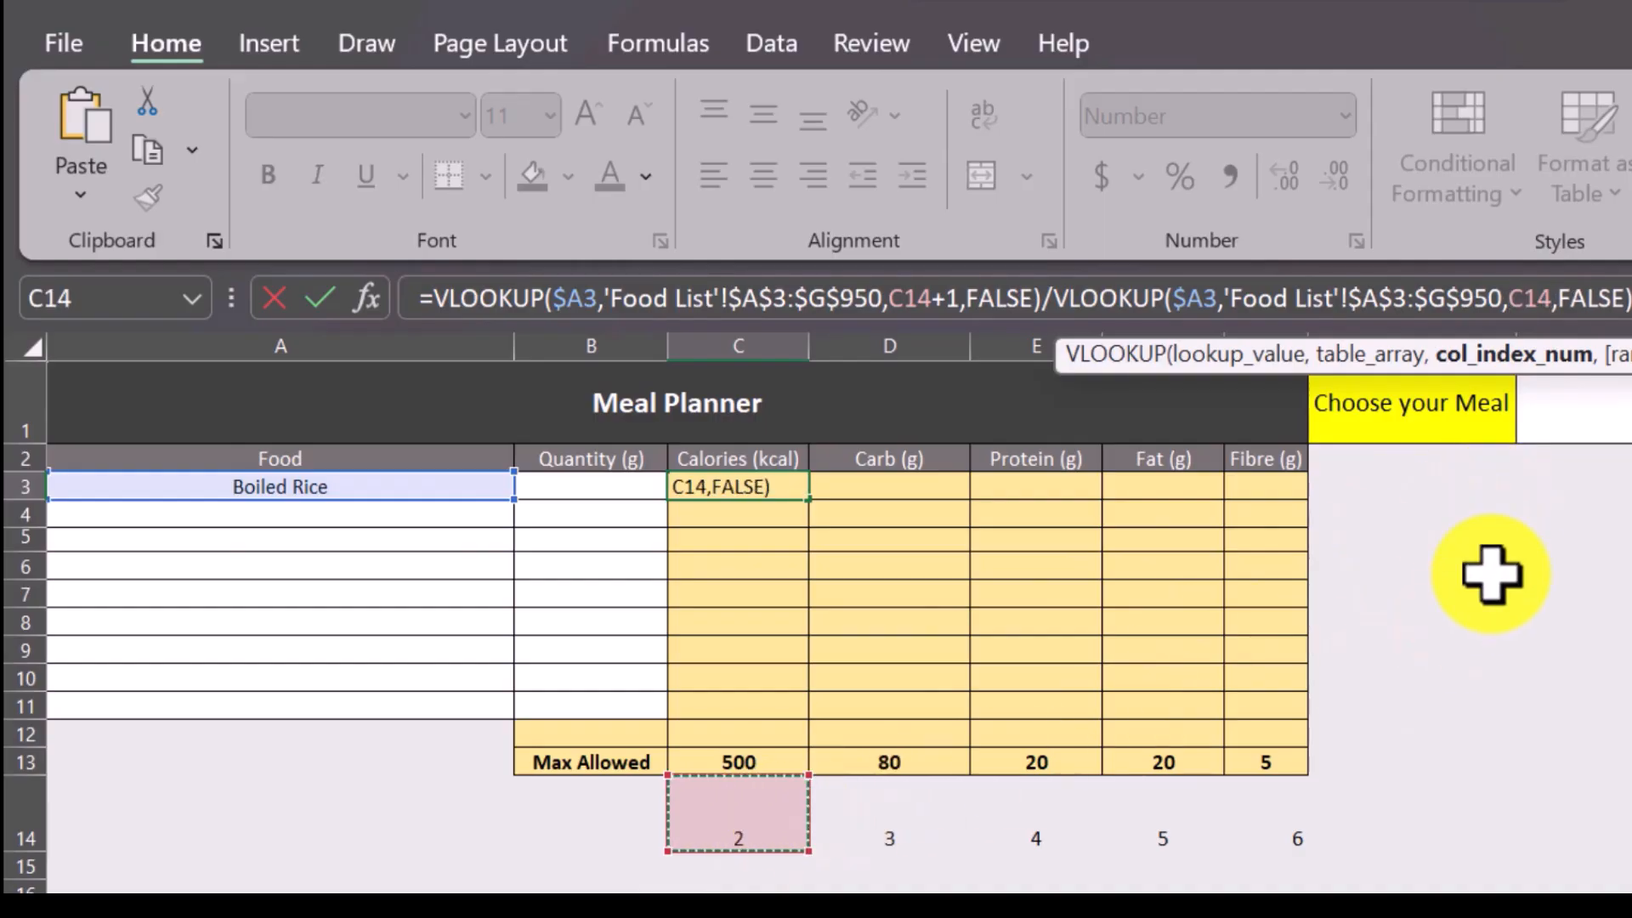
pyautogui.click(1509, 299)
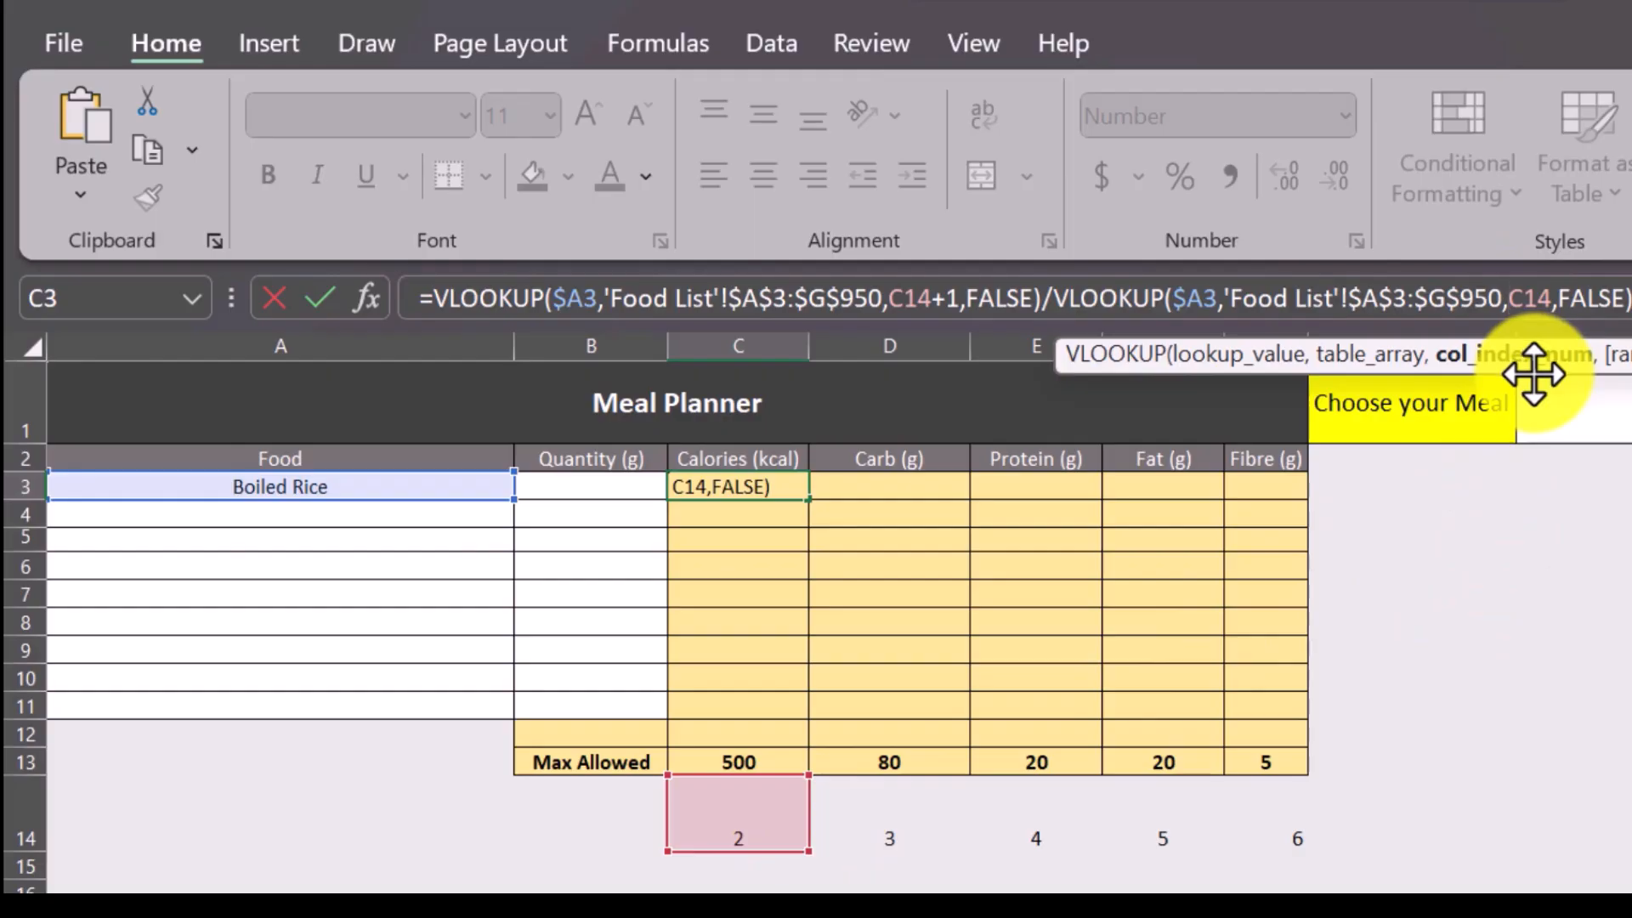
pyautogui.write('$C$')
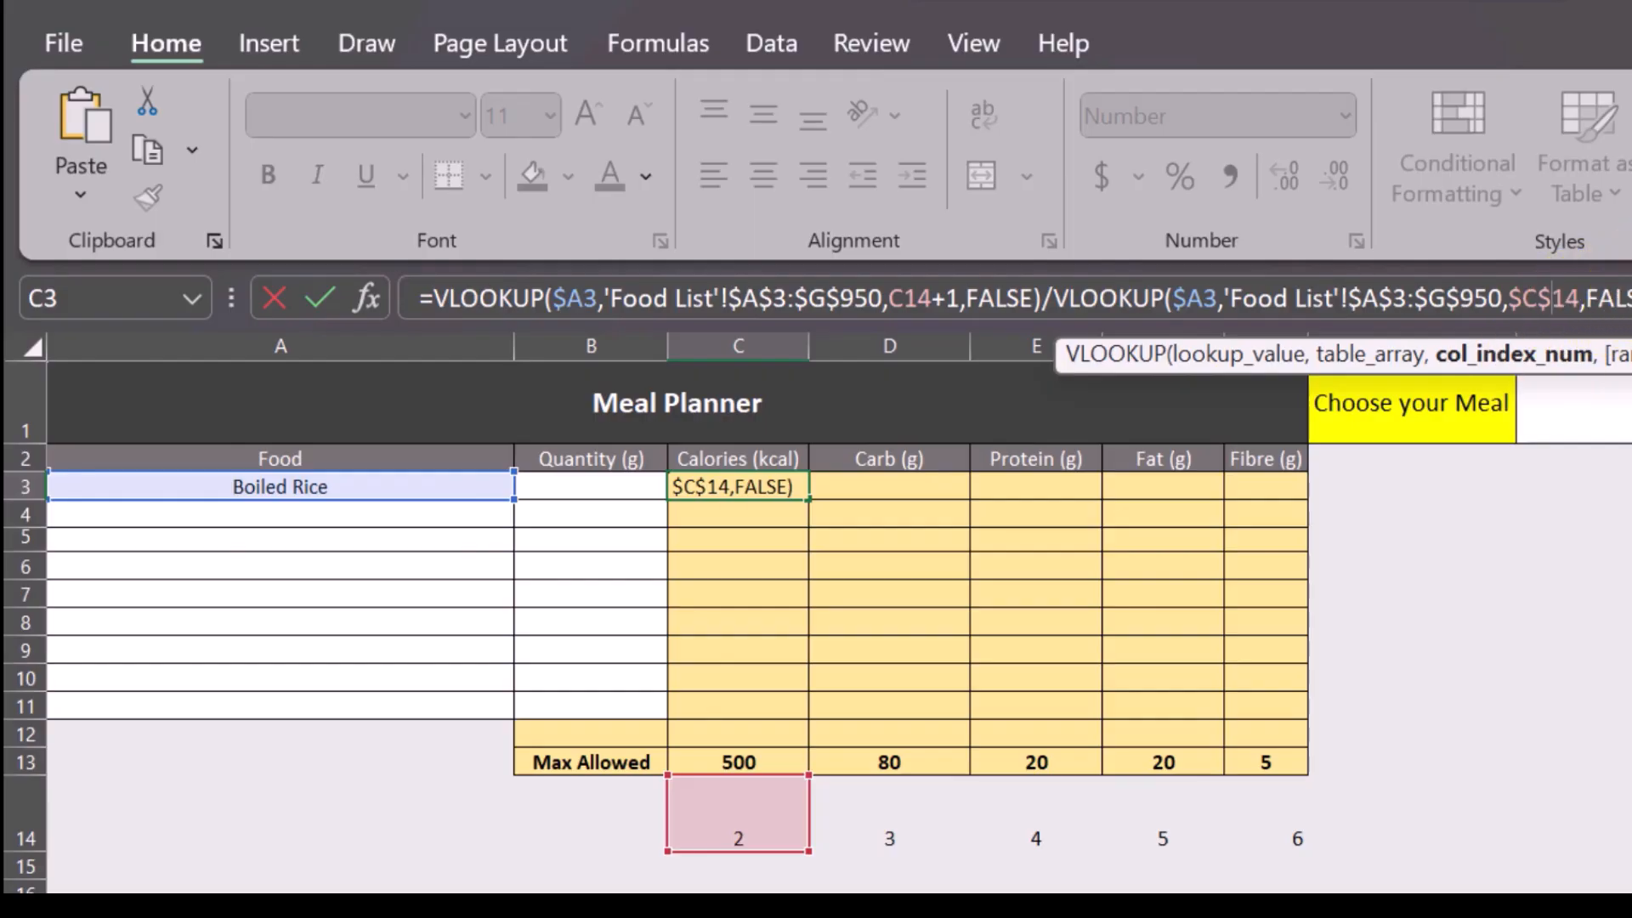
pyautogui.click(1629, 299)
pyautogui.press('Return')
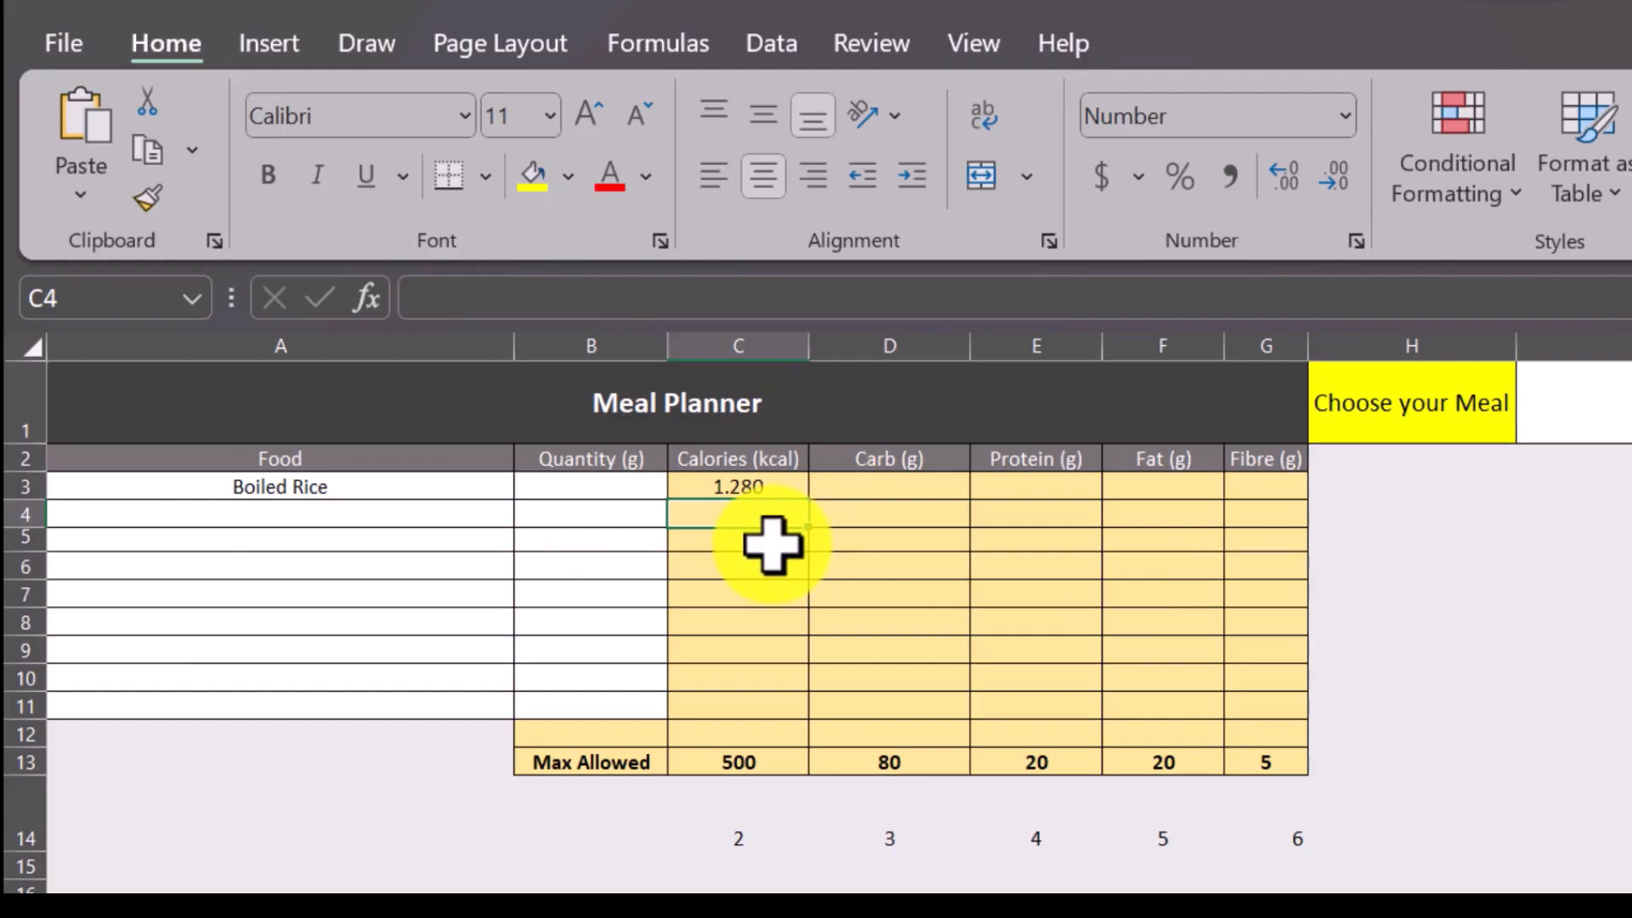
# Set the Boiled Rice quantity in B3 to 50.
pyautogui.click(758, 490)
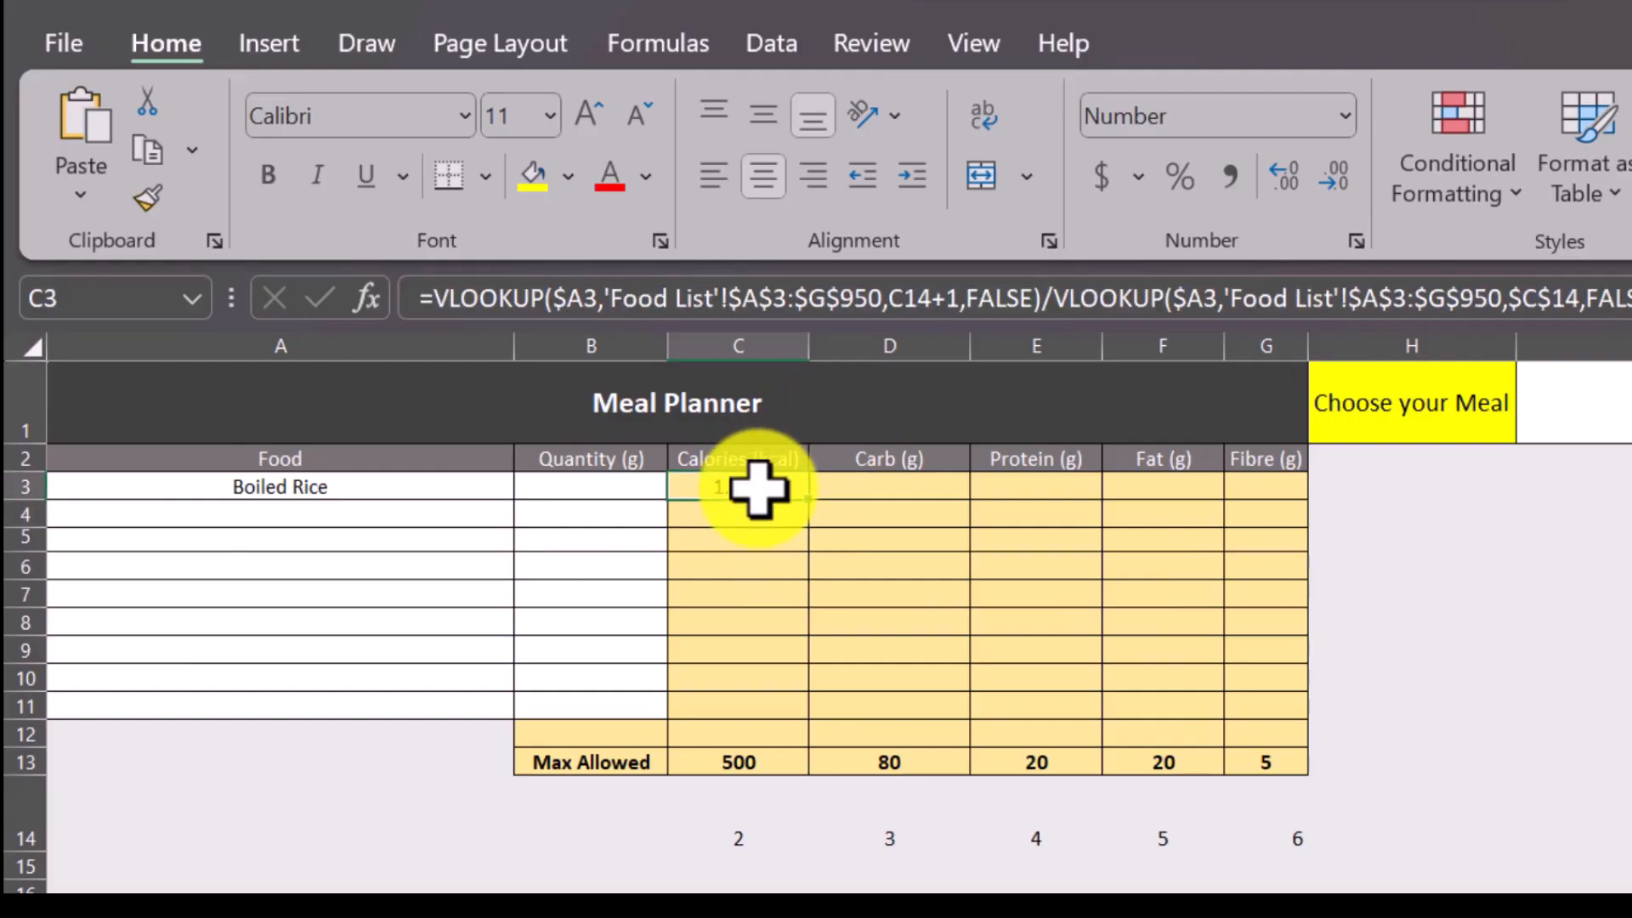
pyautogui.click(603, 496)
pyautogui.write('5')
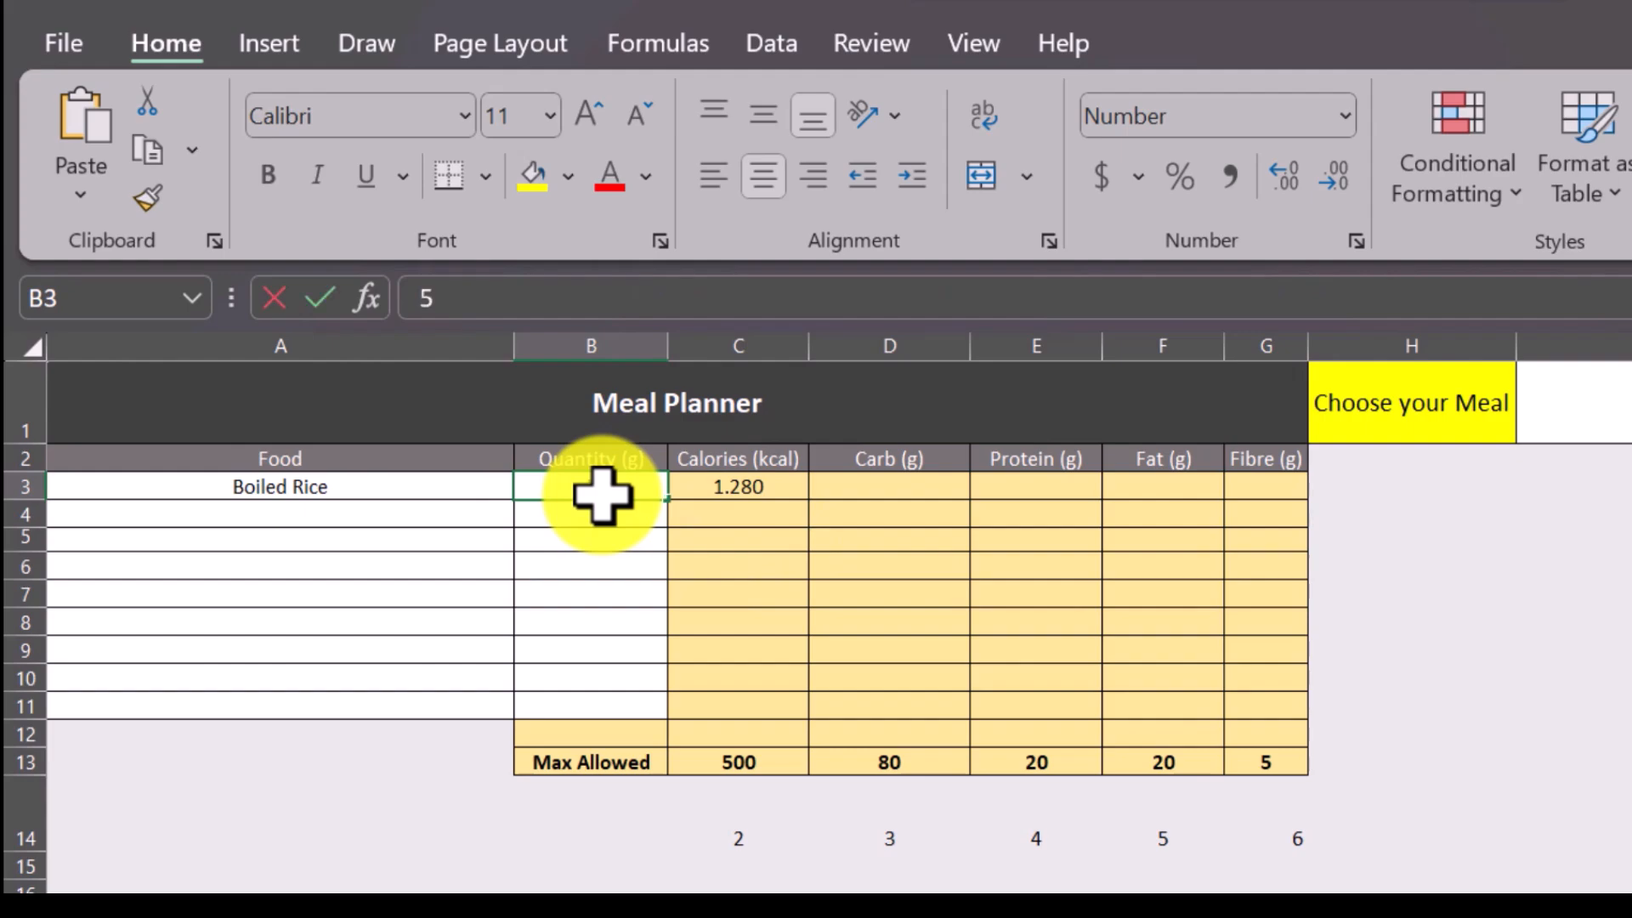
pyautogui.write('0')
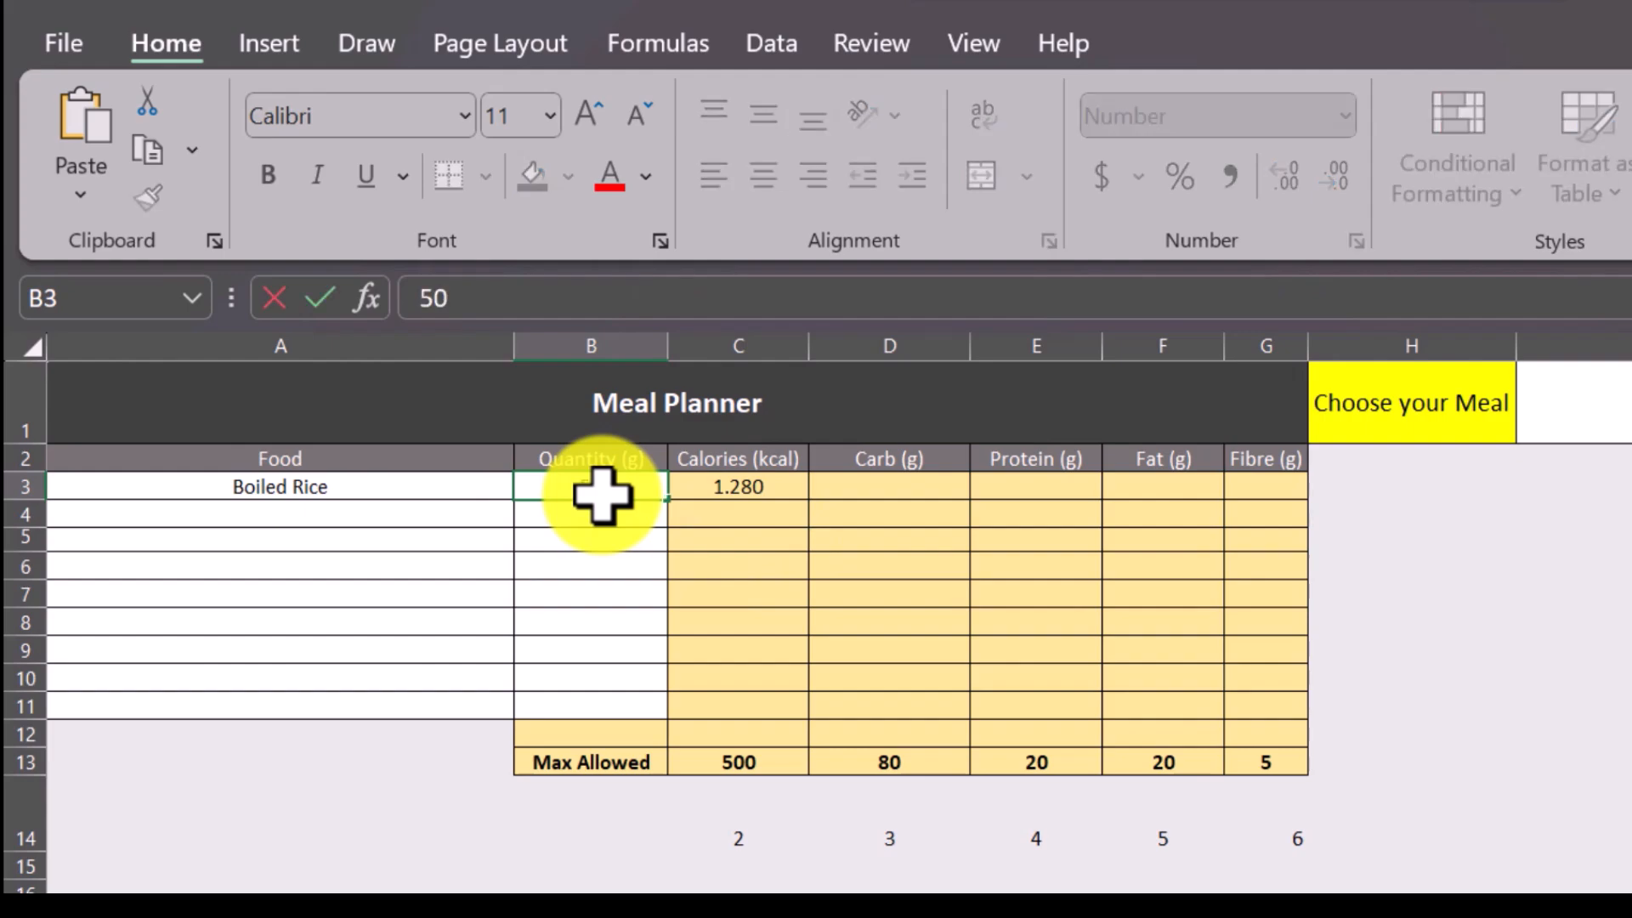
pyautogui.click(777, 491)
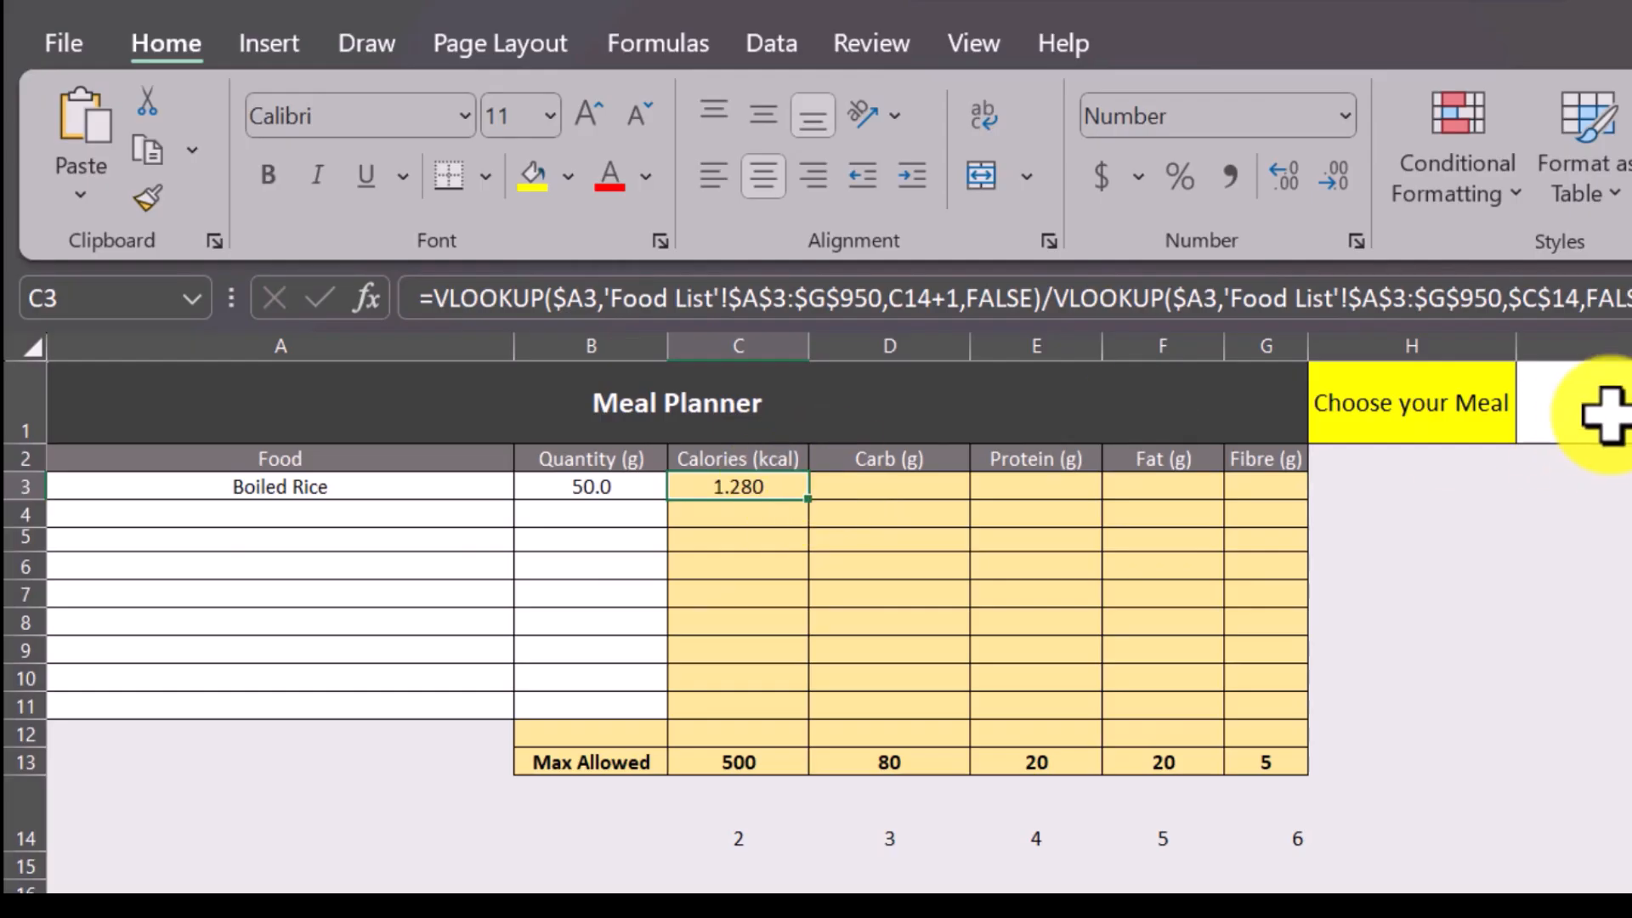
# Enclose the VLOOKUP division in C3 in parentheses, multiply it by $B3 and enter the formula.
pyautogui.click(1625, 300)
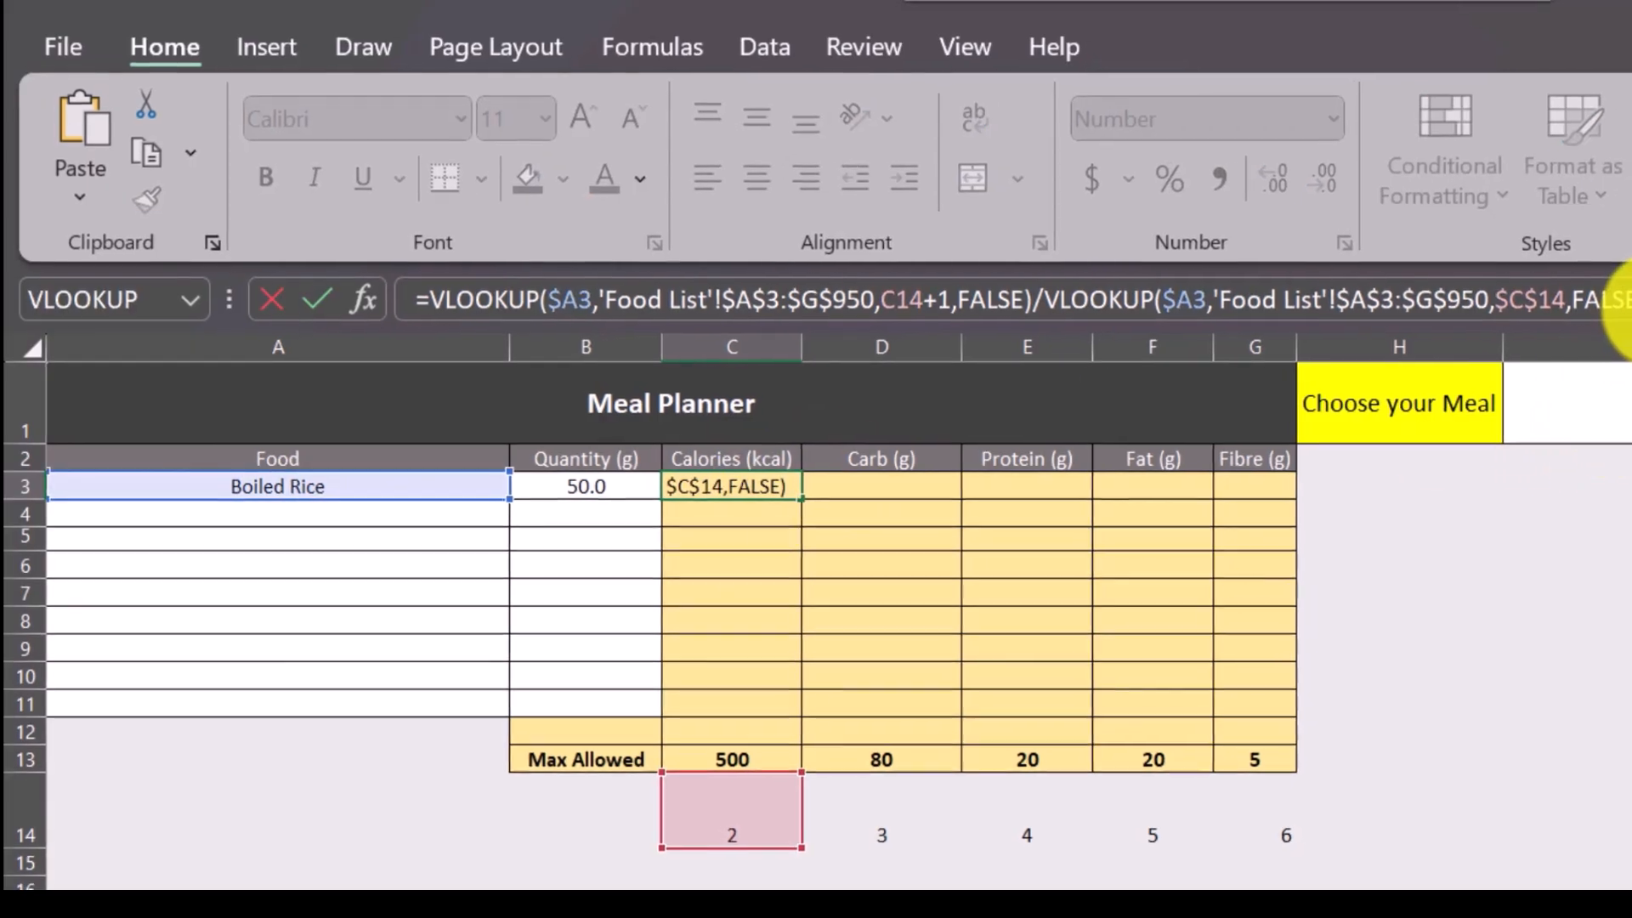
pyautogui.write(')')
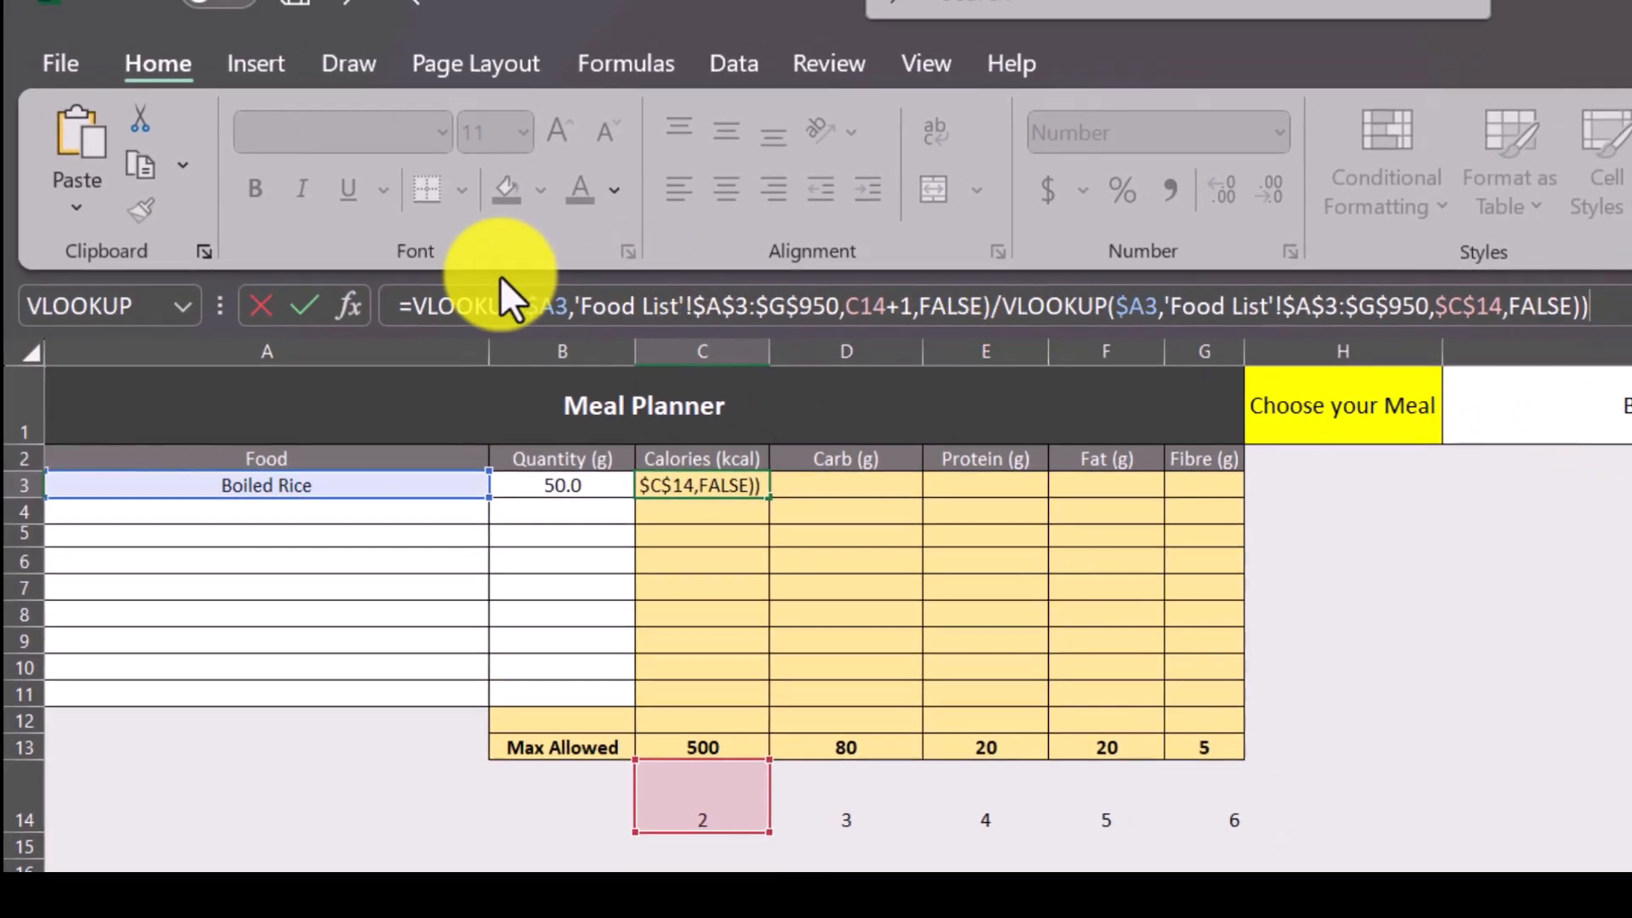
pyautogui.click(411, 306)
pyautogui.write('(')
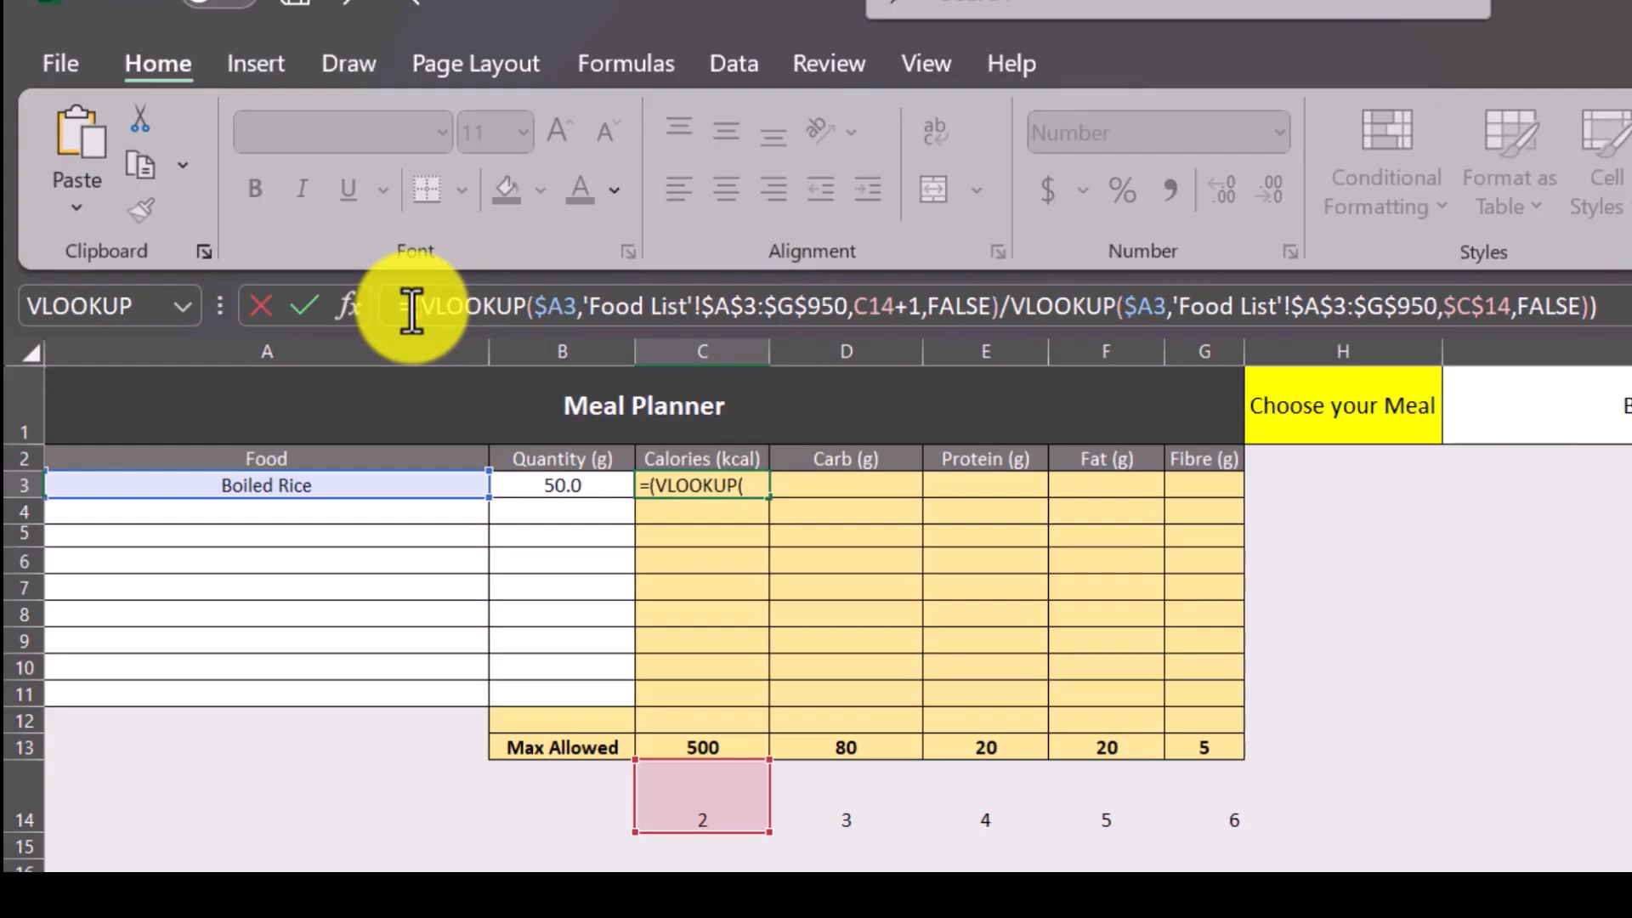
pyautogui.click(1615, 311)
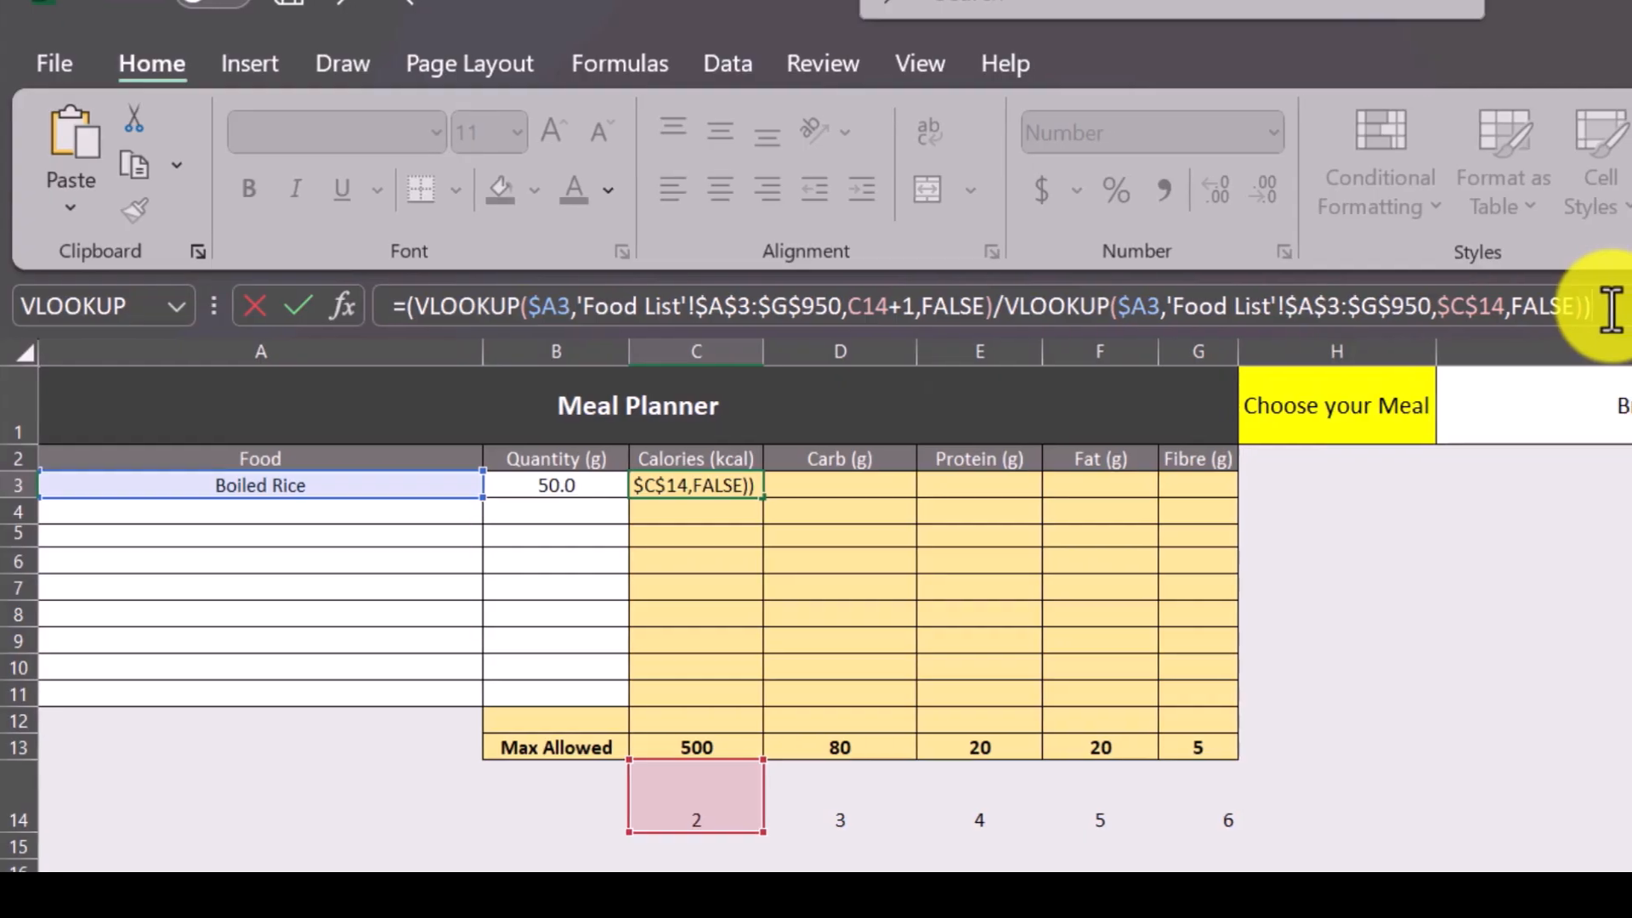
pyautogui.write('*')
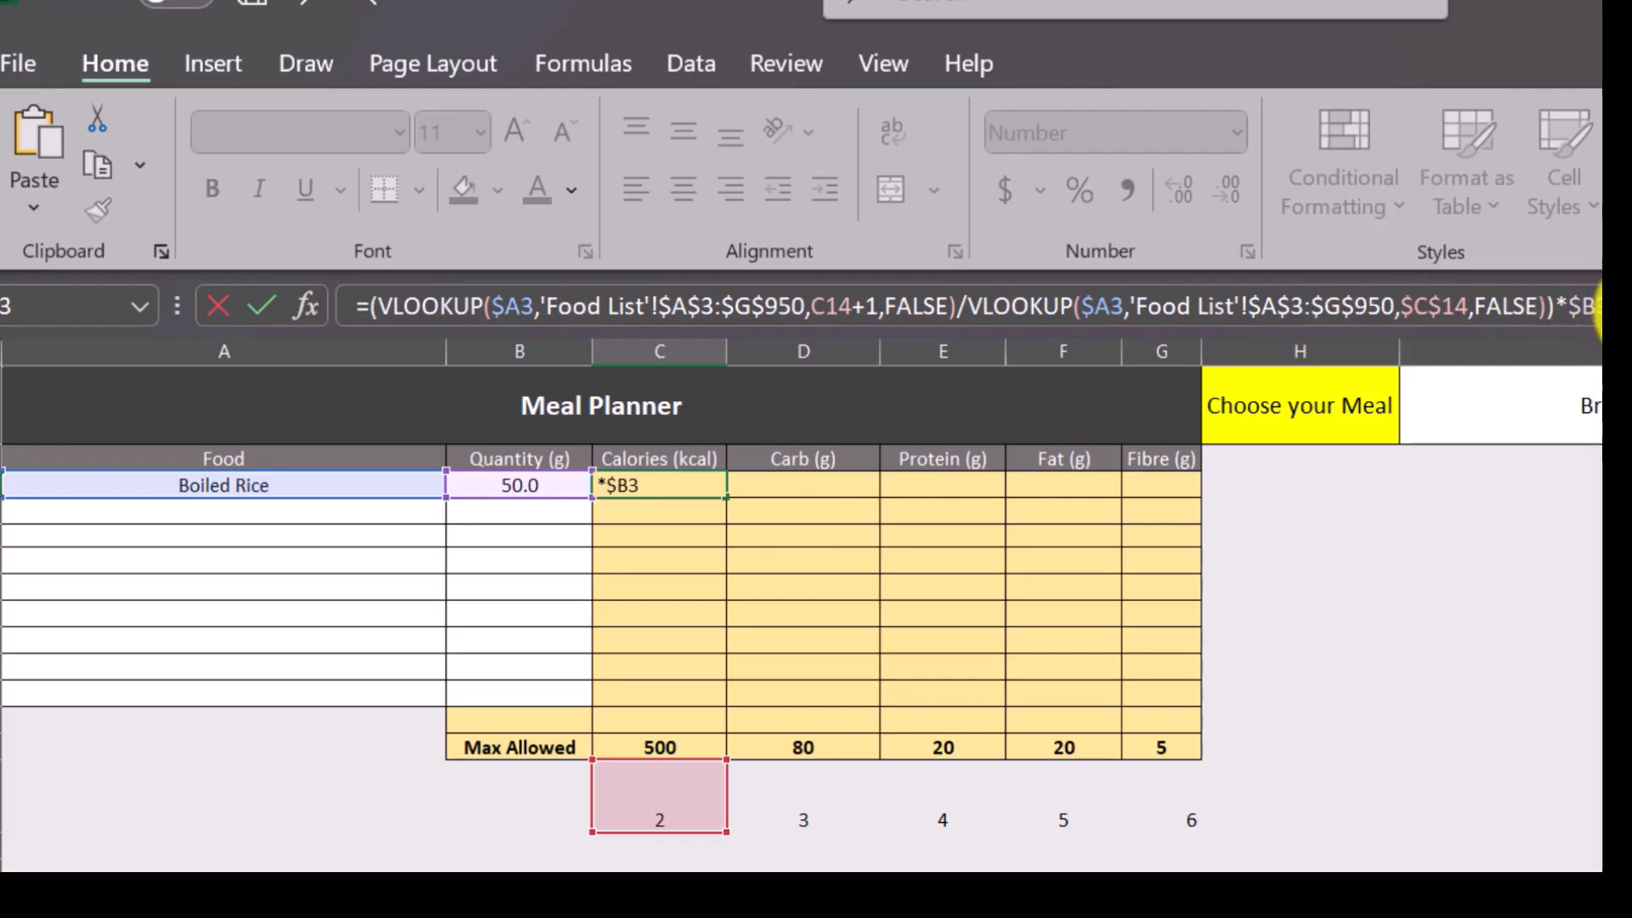
pyautogui.press('Return')
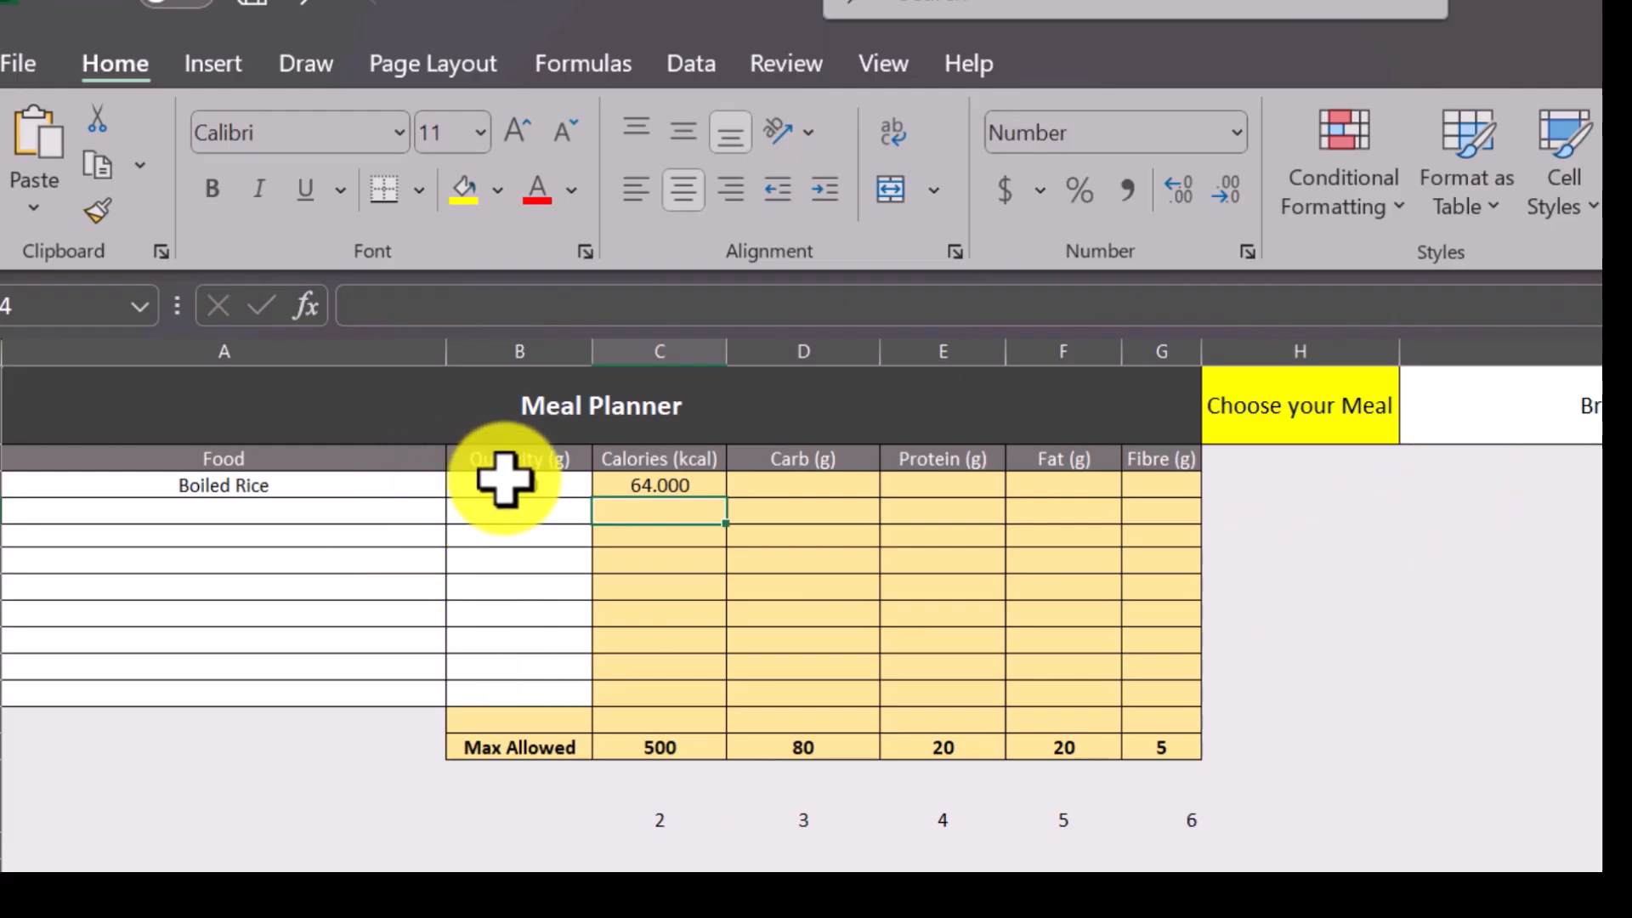
# Fill the C3 formula across the nutrient columns through G3.
pyautogui.click(679, 484)
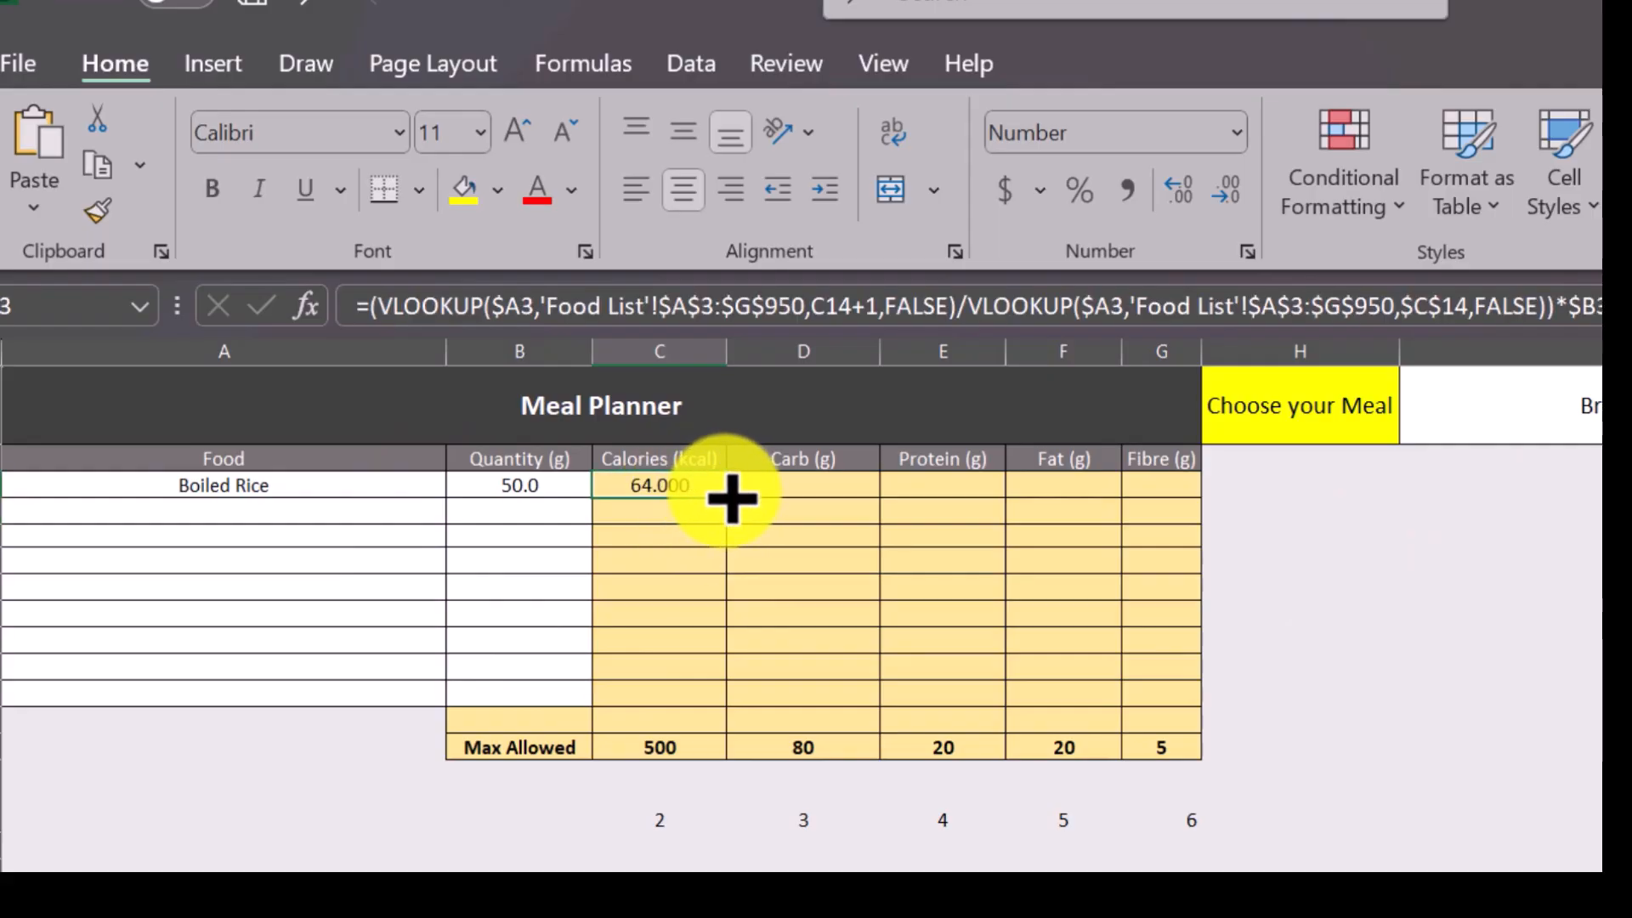
pyautogui.moveTo(731, 498); pyautogui.dragTo(1174, 493)
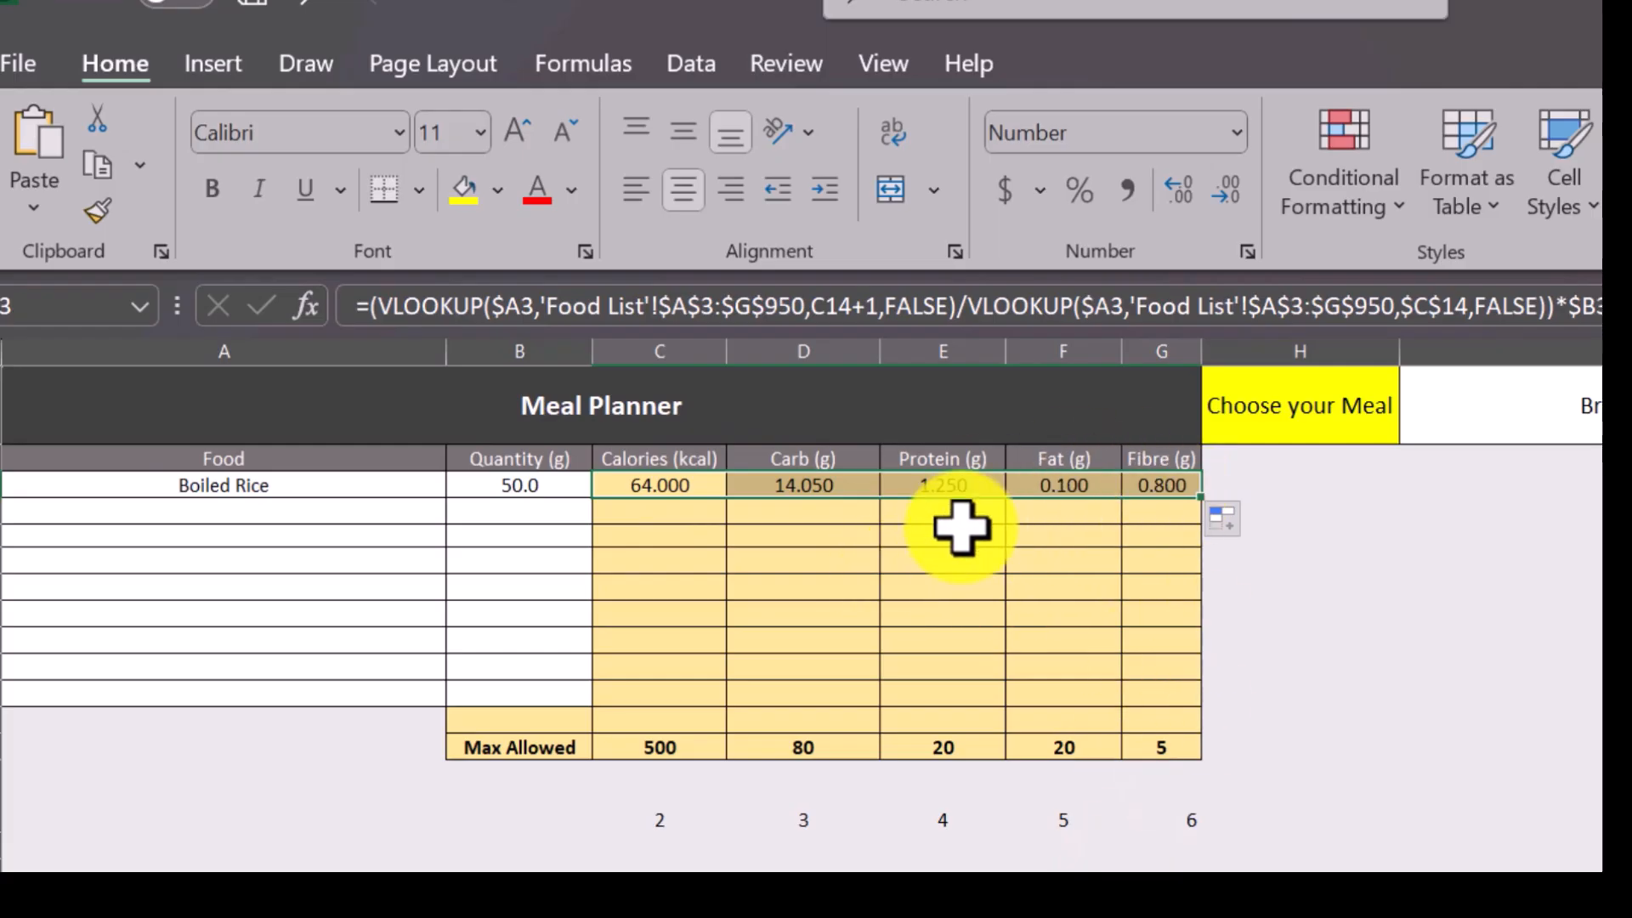
# Set the Boiled Rice quantity in B3 to 100, check the Food List sheet's nutrition values and return to the Meal Planner sheet.
pyautogui.click(536, 482)
pyautogui.write('100')
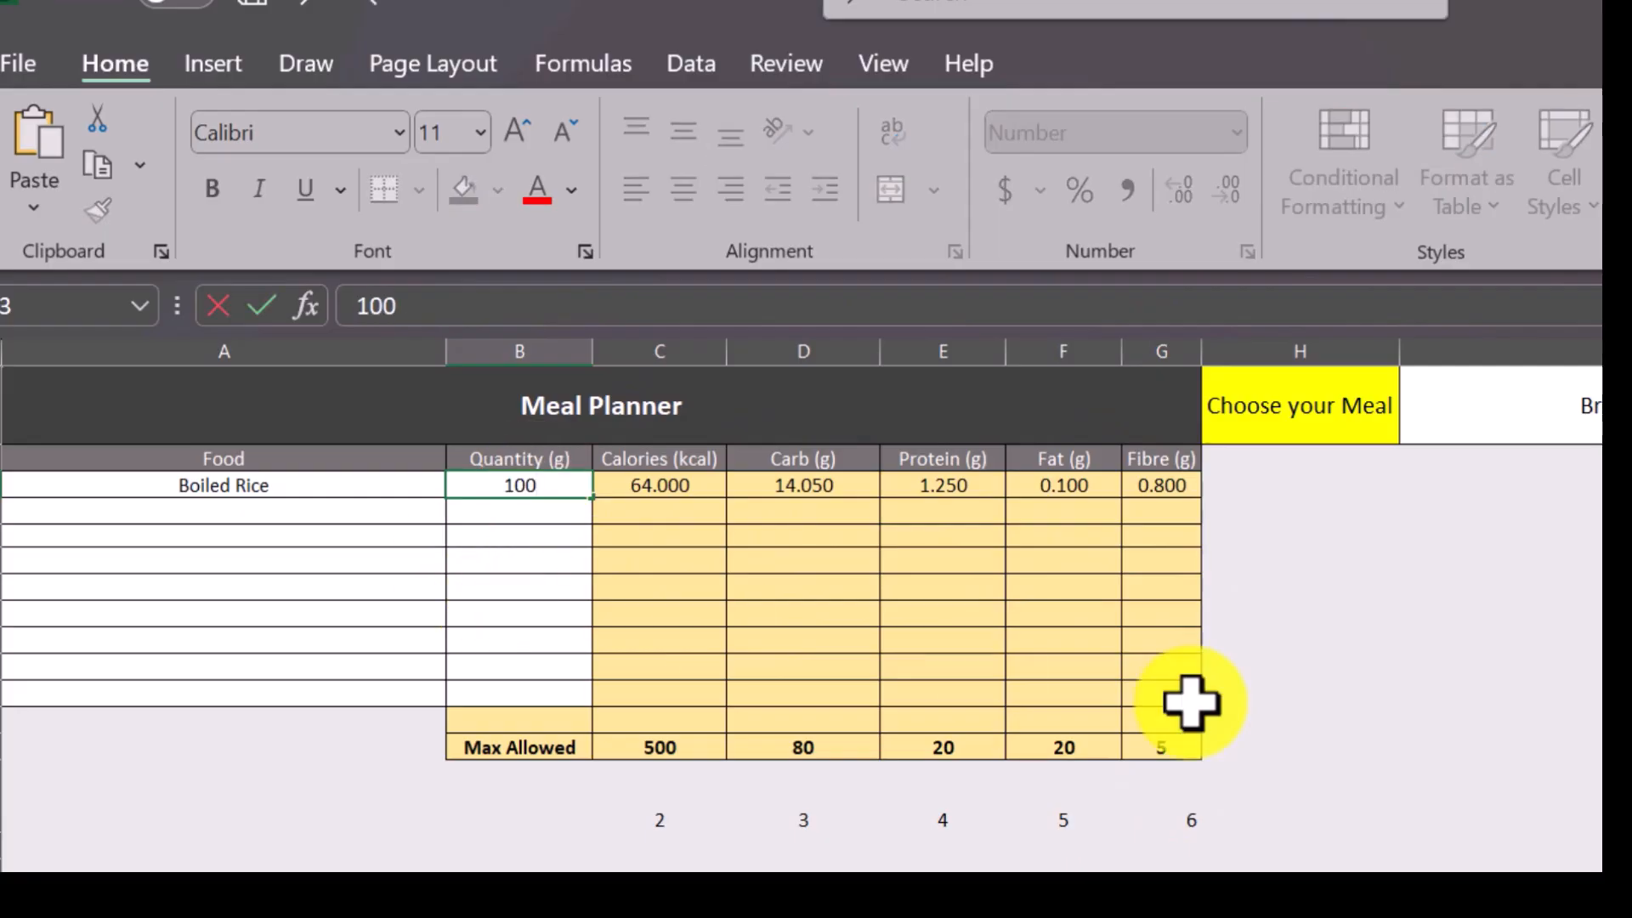
pyautogui.click(1587, 720)
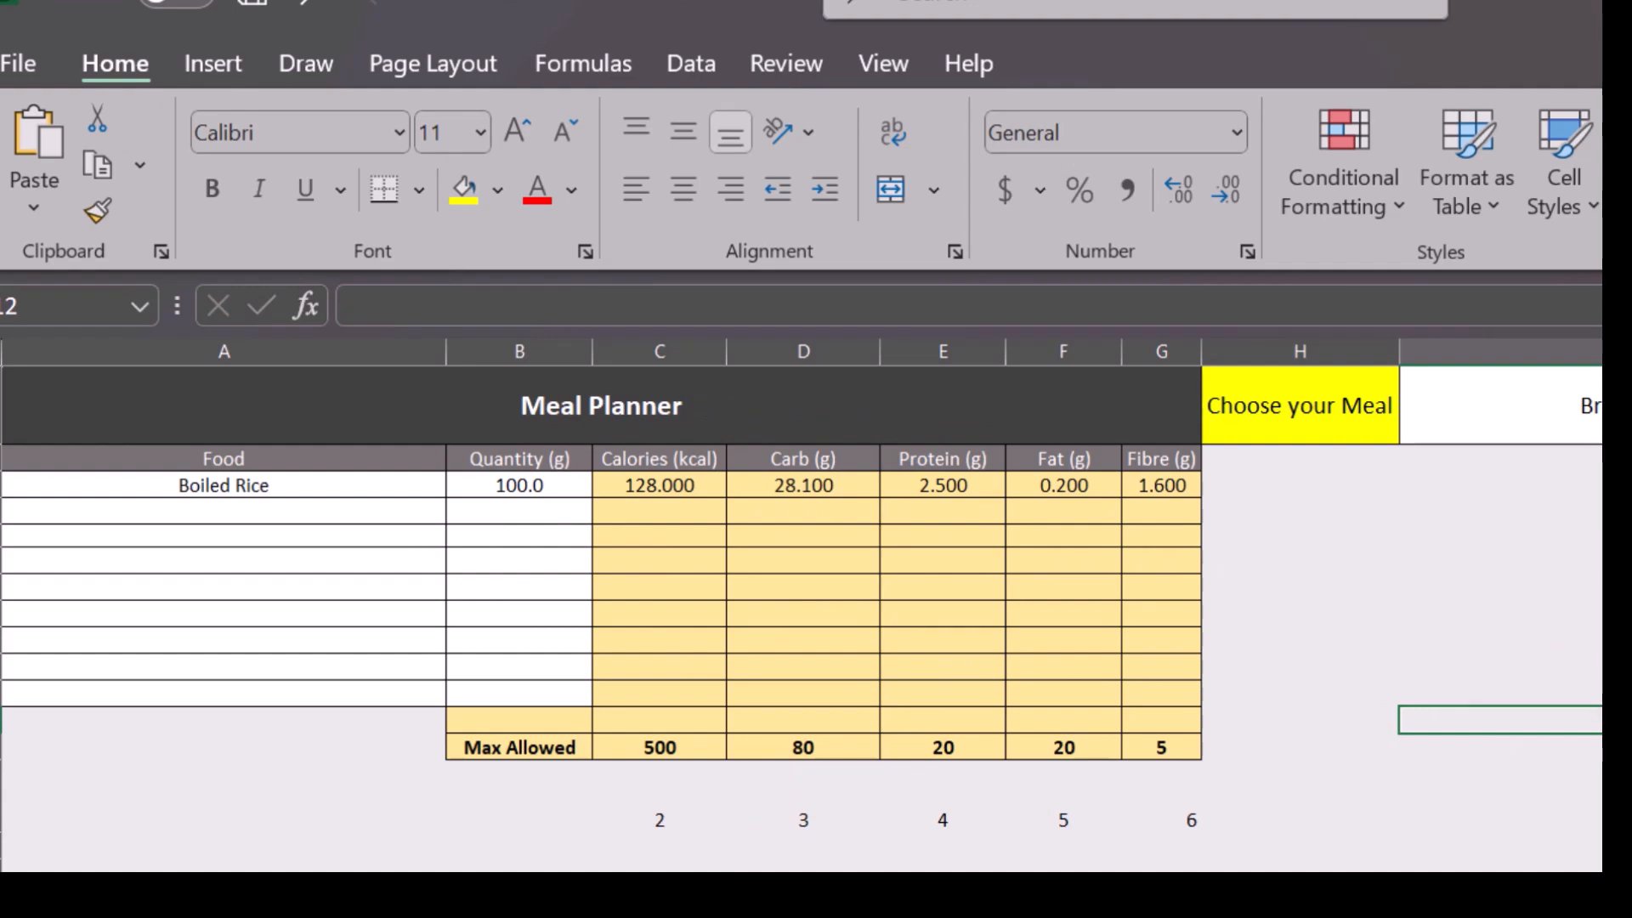
pyautogui.hotkey('ctrl', 'pagedown')
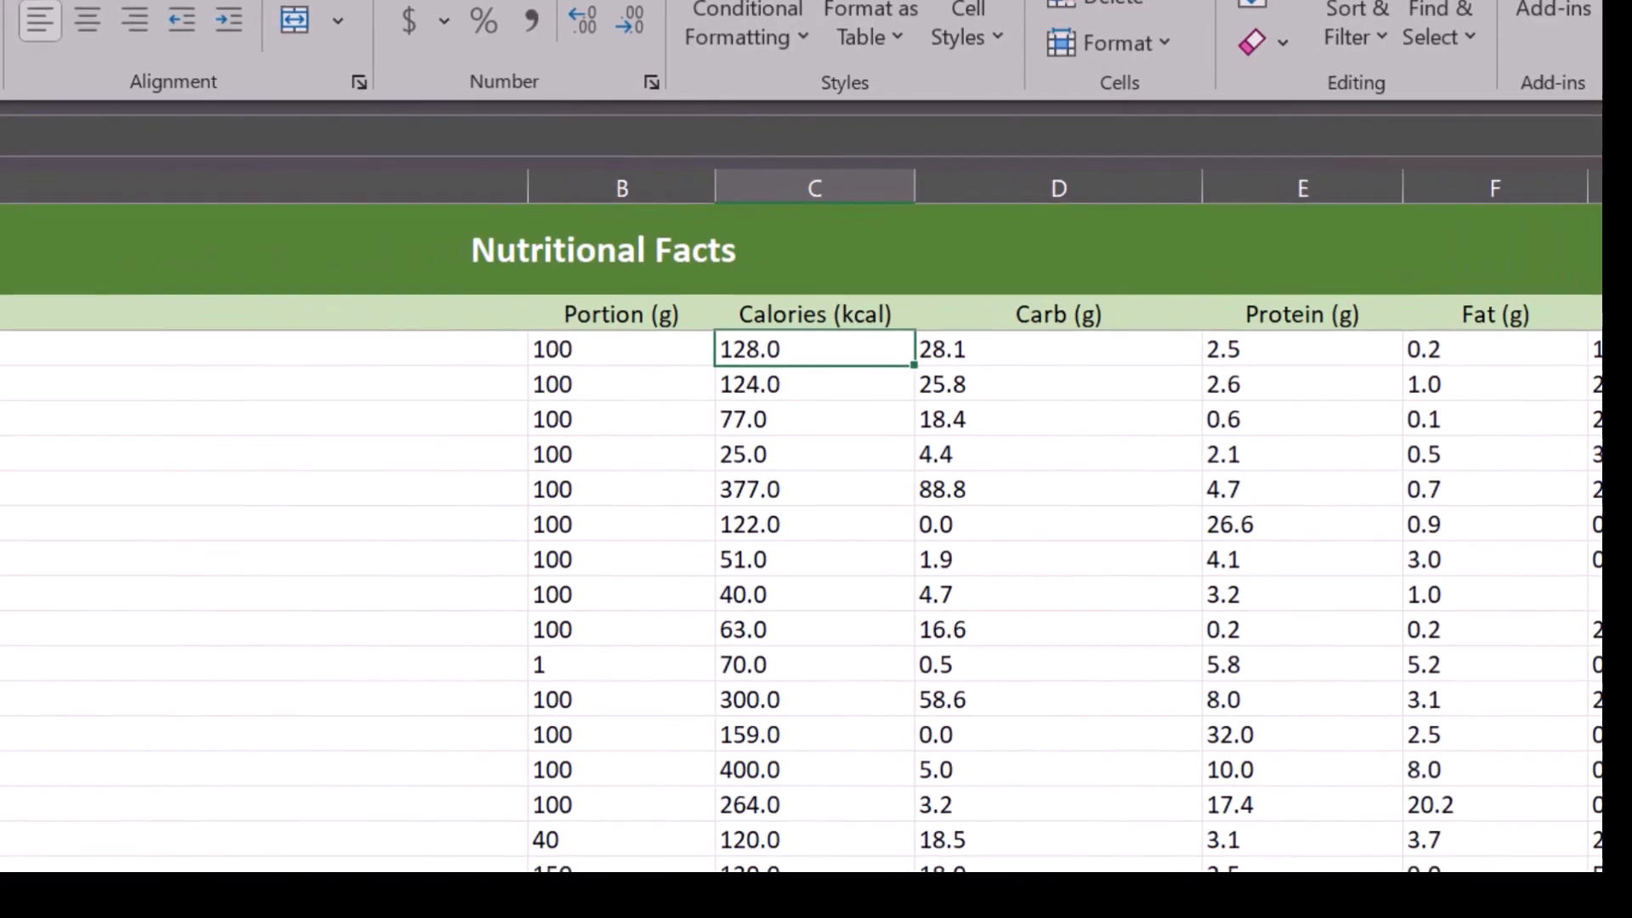
pyautogui.click(187, 893)
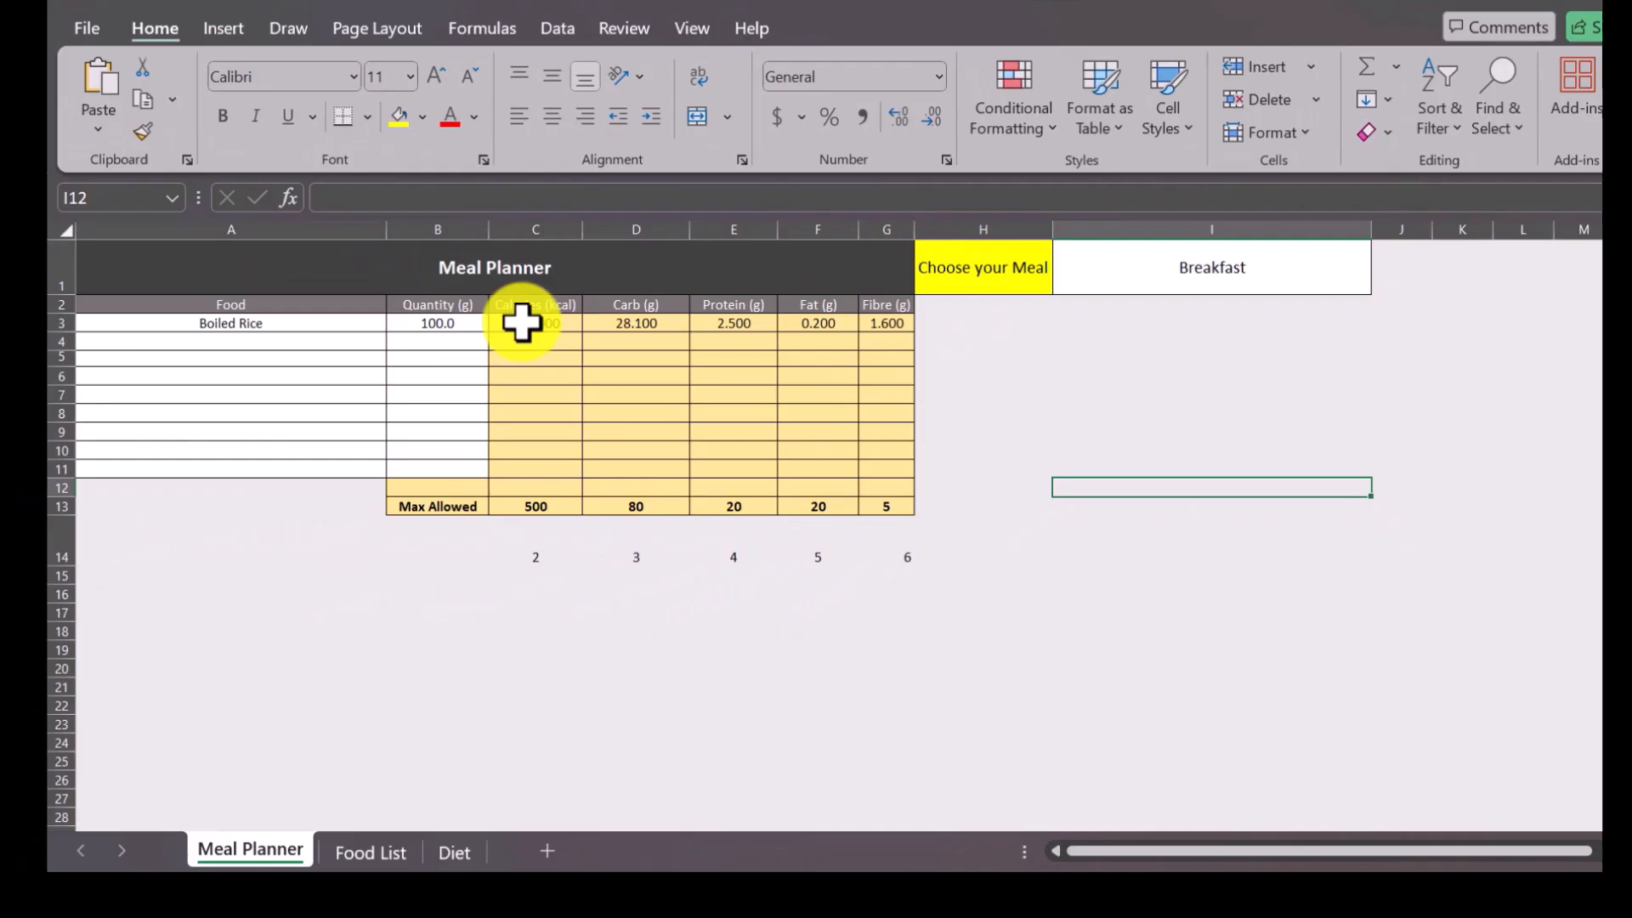
# Fill the nutrient formulas in C3:G3 down through row 12.
pyautogui.click(521, 323)
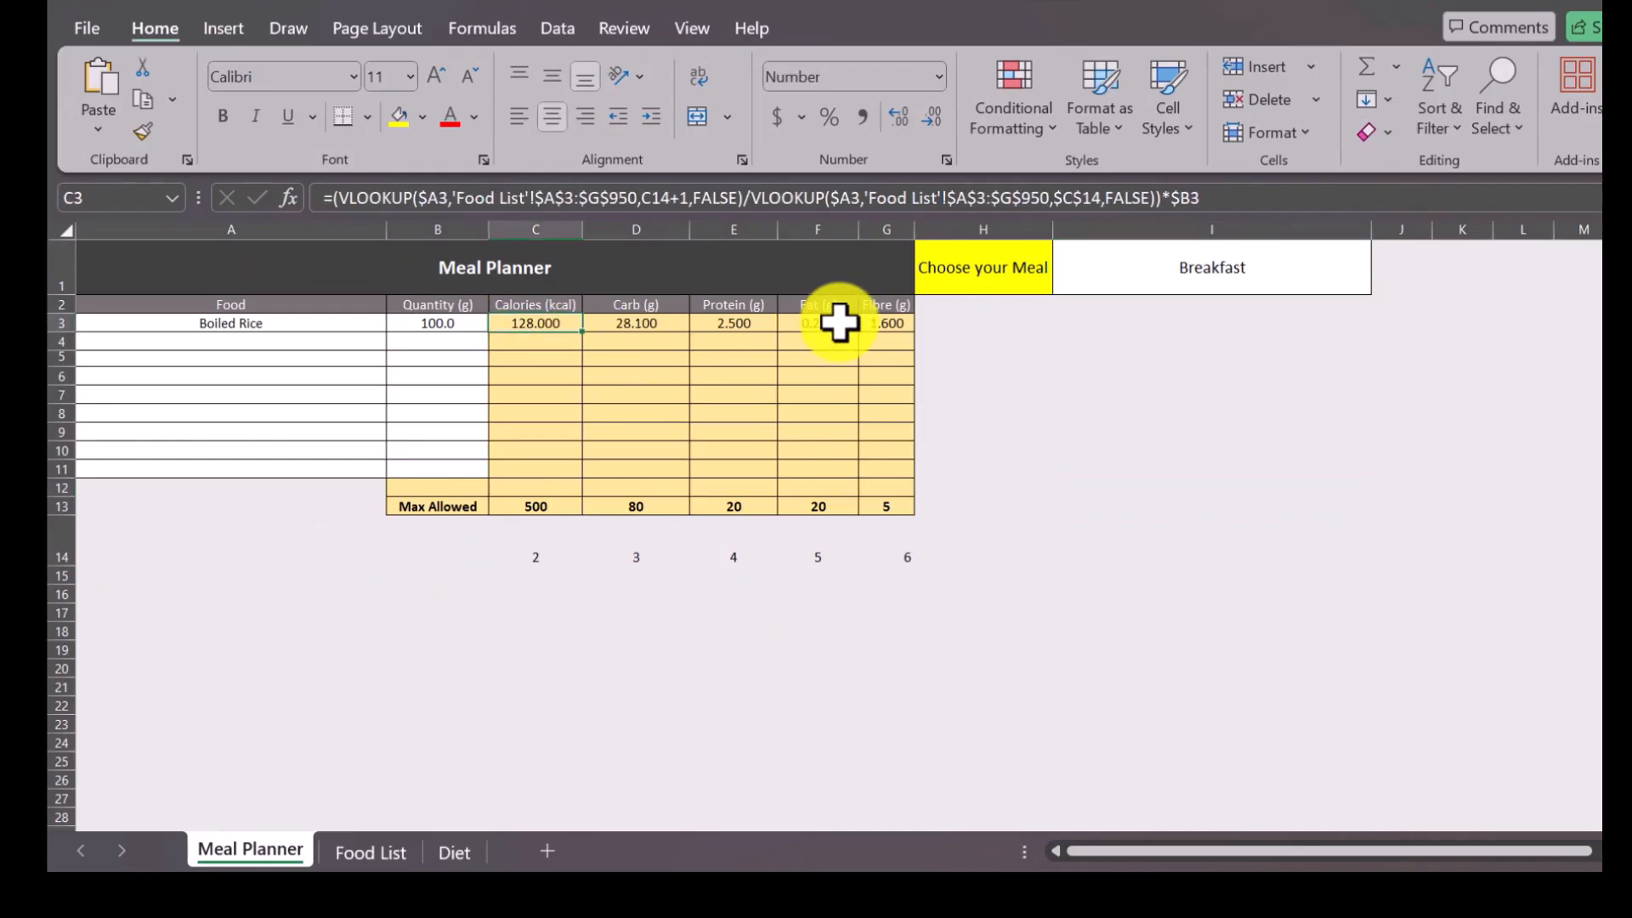
pyautogui.keyDown('shift'); pyautogui.click(907, 330); pyautogui.keyUp('shift')
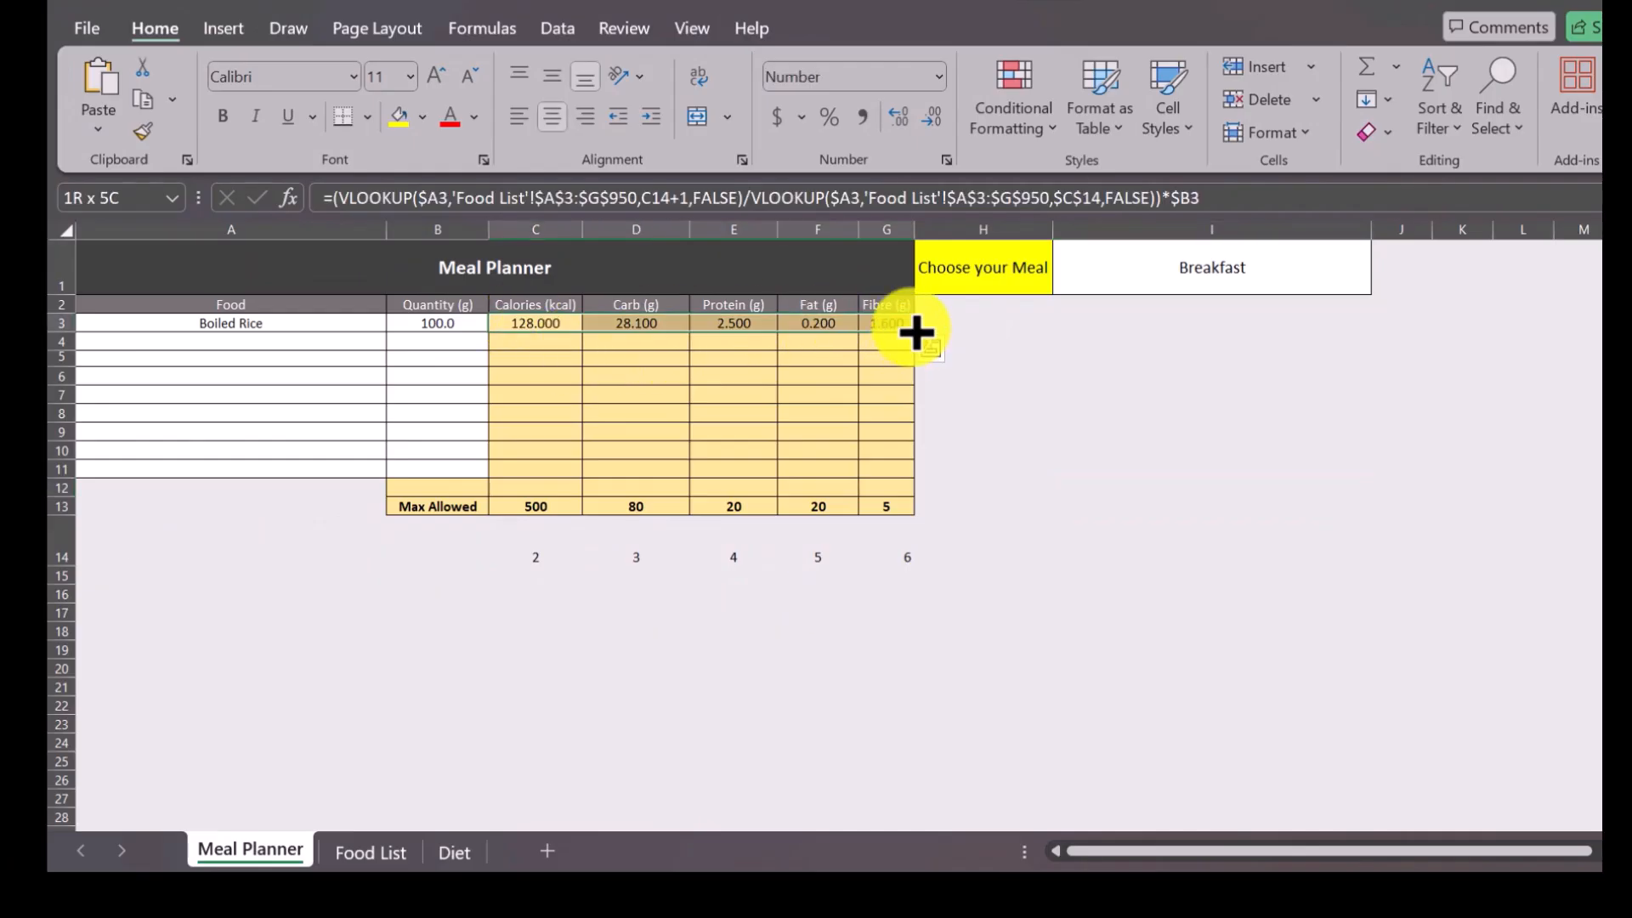
pyautogui.moveTo(912, 338); pyautogui.dragTo(912, 495)
pyautogui.click(1003, 361)
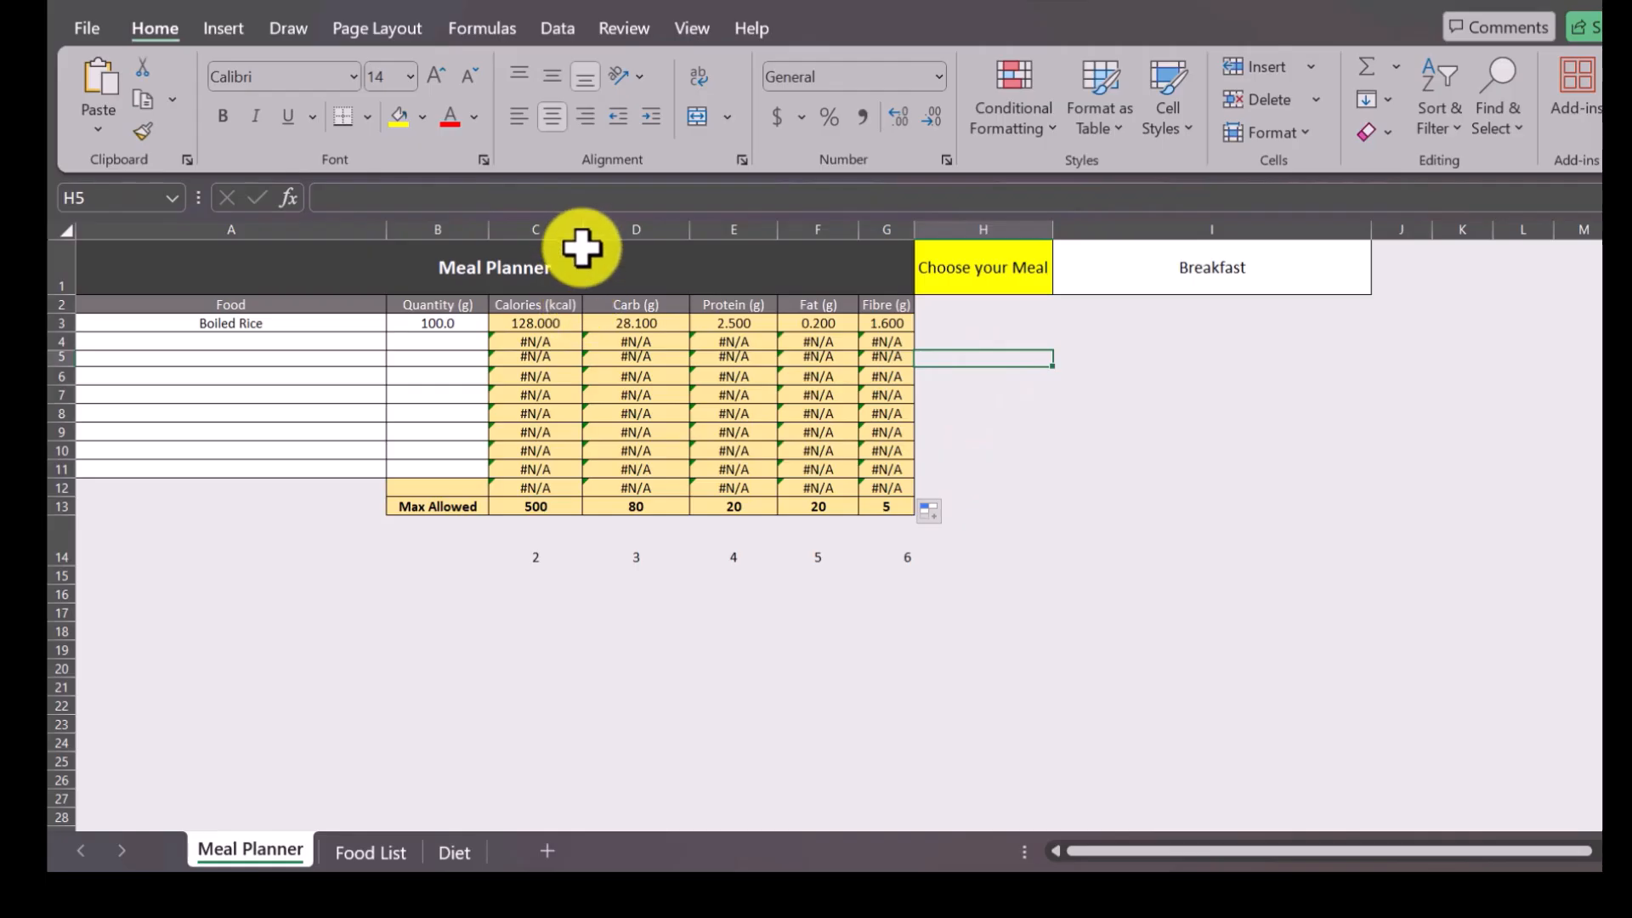
# Narrow the Calories column slightly and add Boiled Broccoli in A4 with 4 as its quantity in B4.
pyautogui.moveTo(582, 229); pyautogui.dragTo(579, 229)
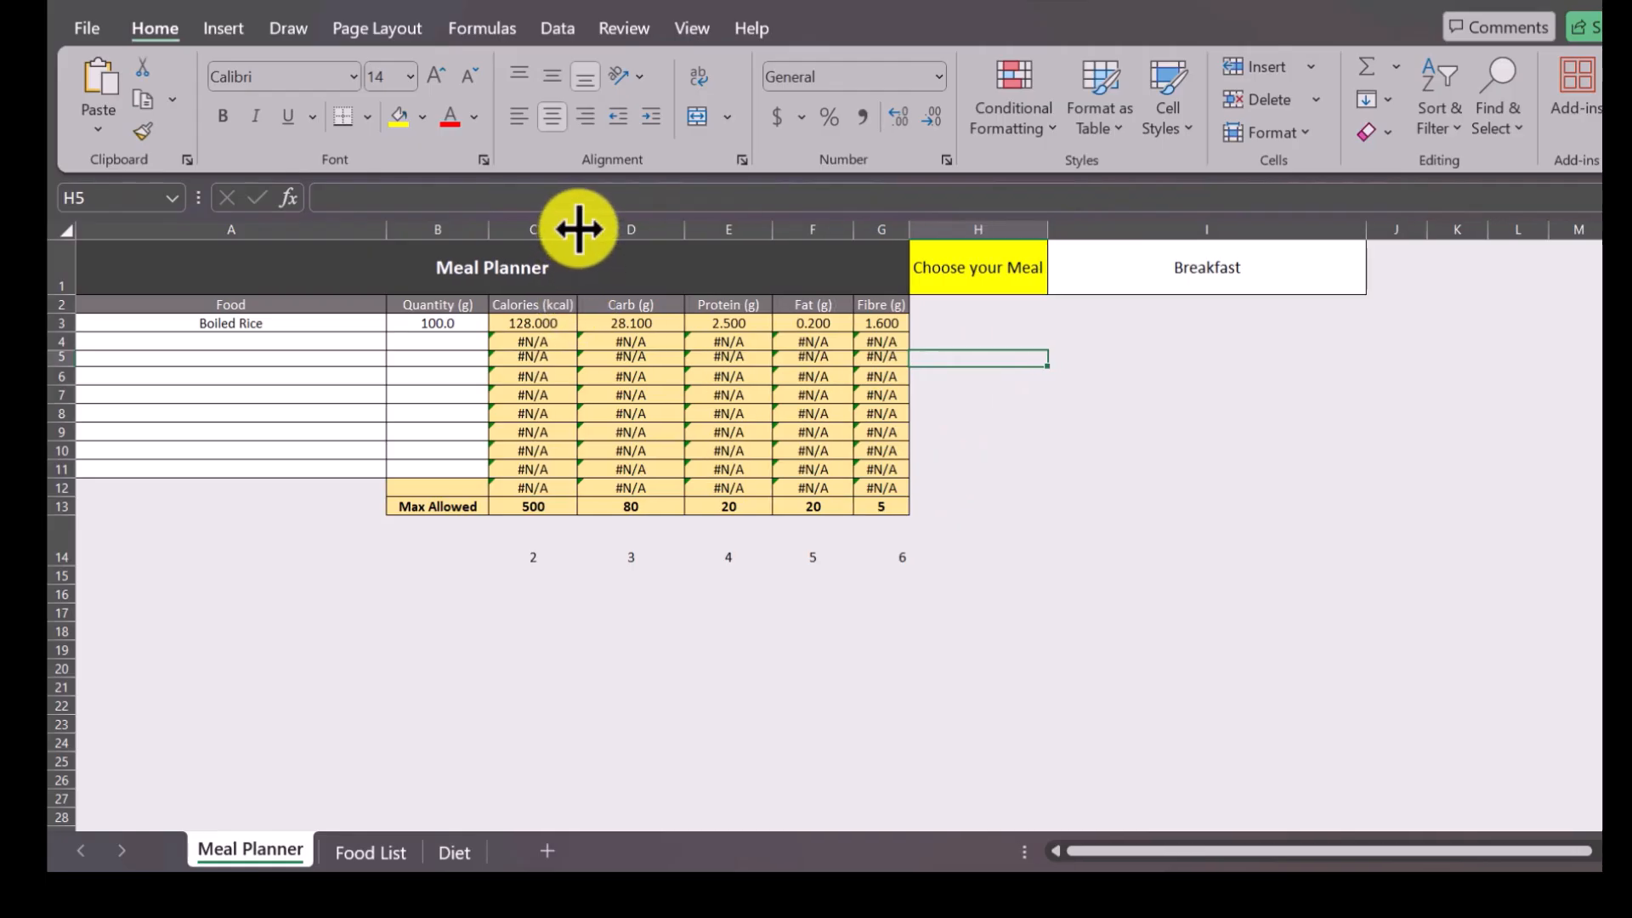
pyautogui.click(365, 340)
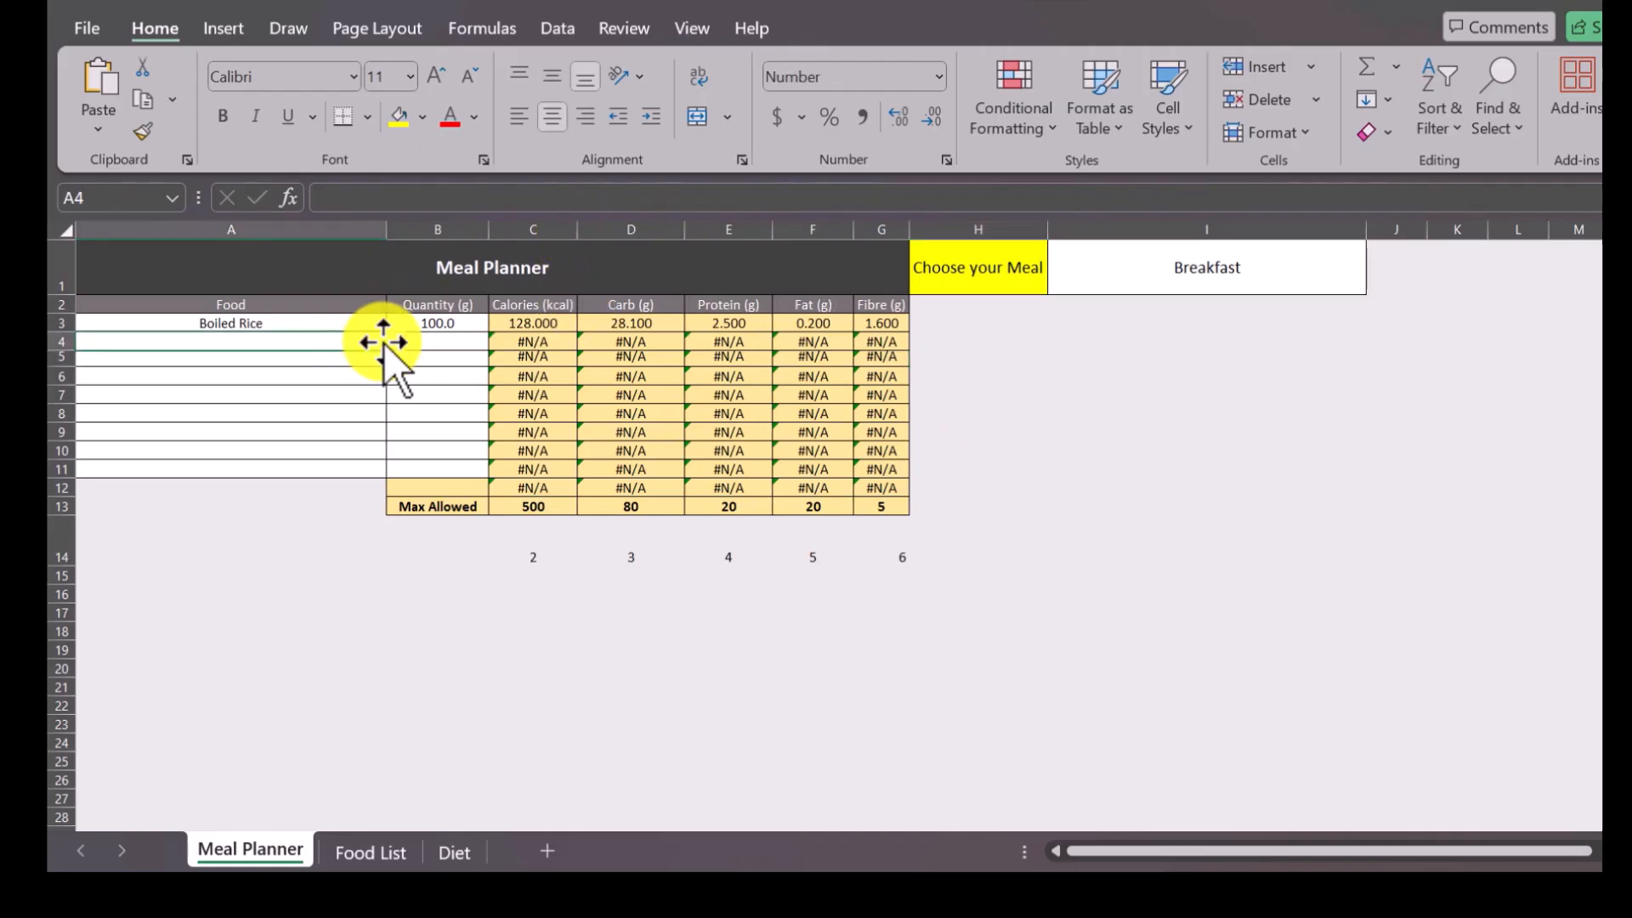
pyautogui.click(393, 342)
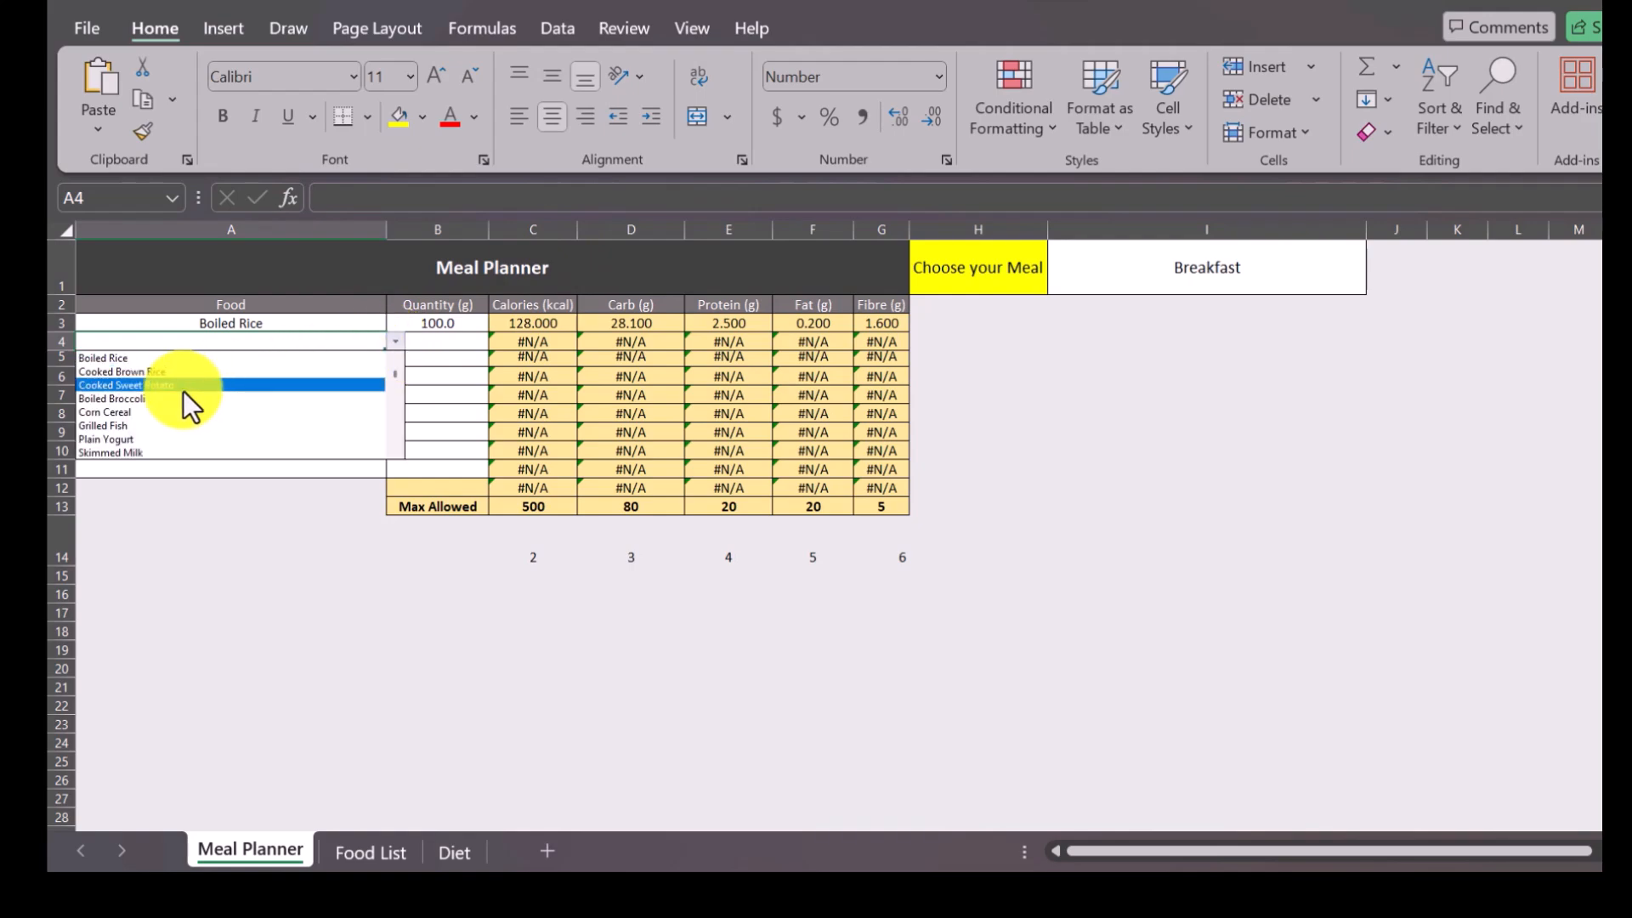
pyautogui.click(150, 400)
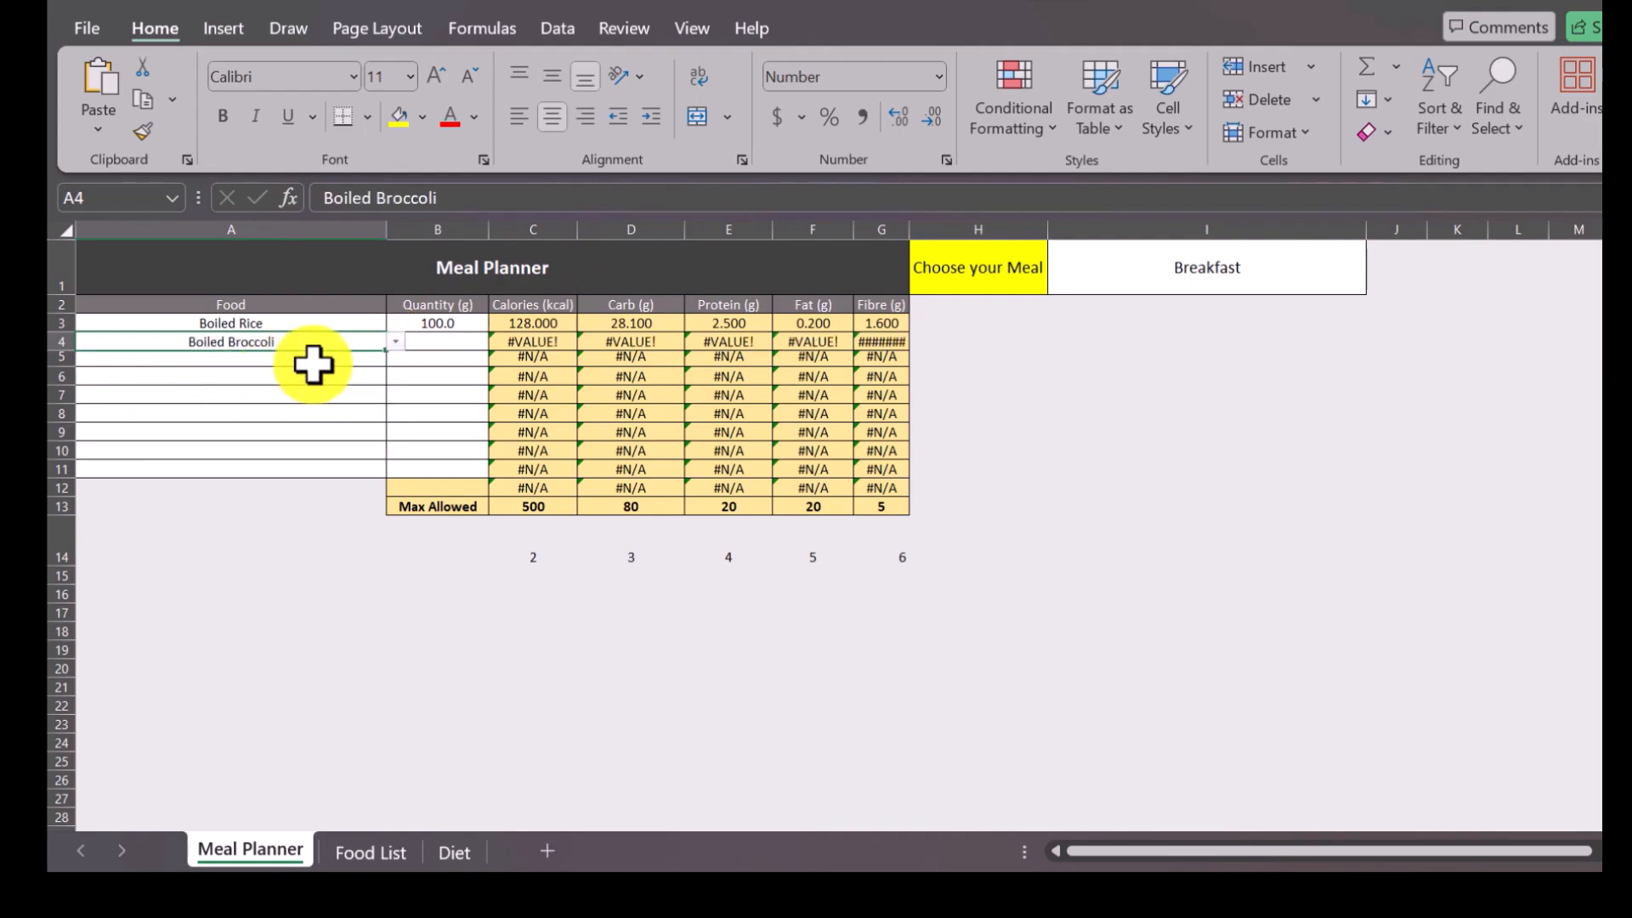
pyautogui.click(429, 343)
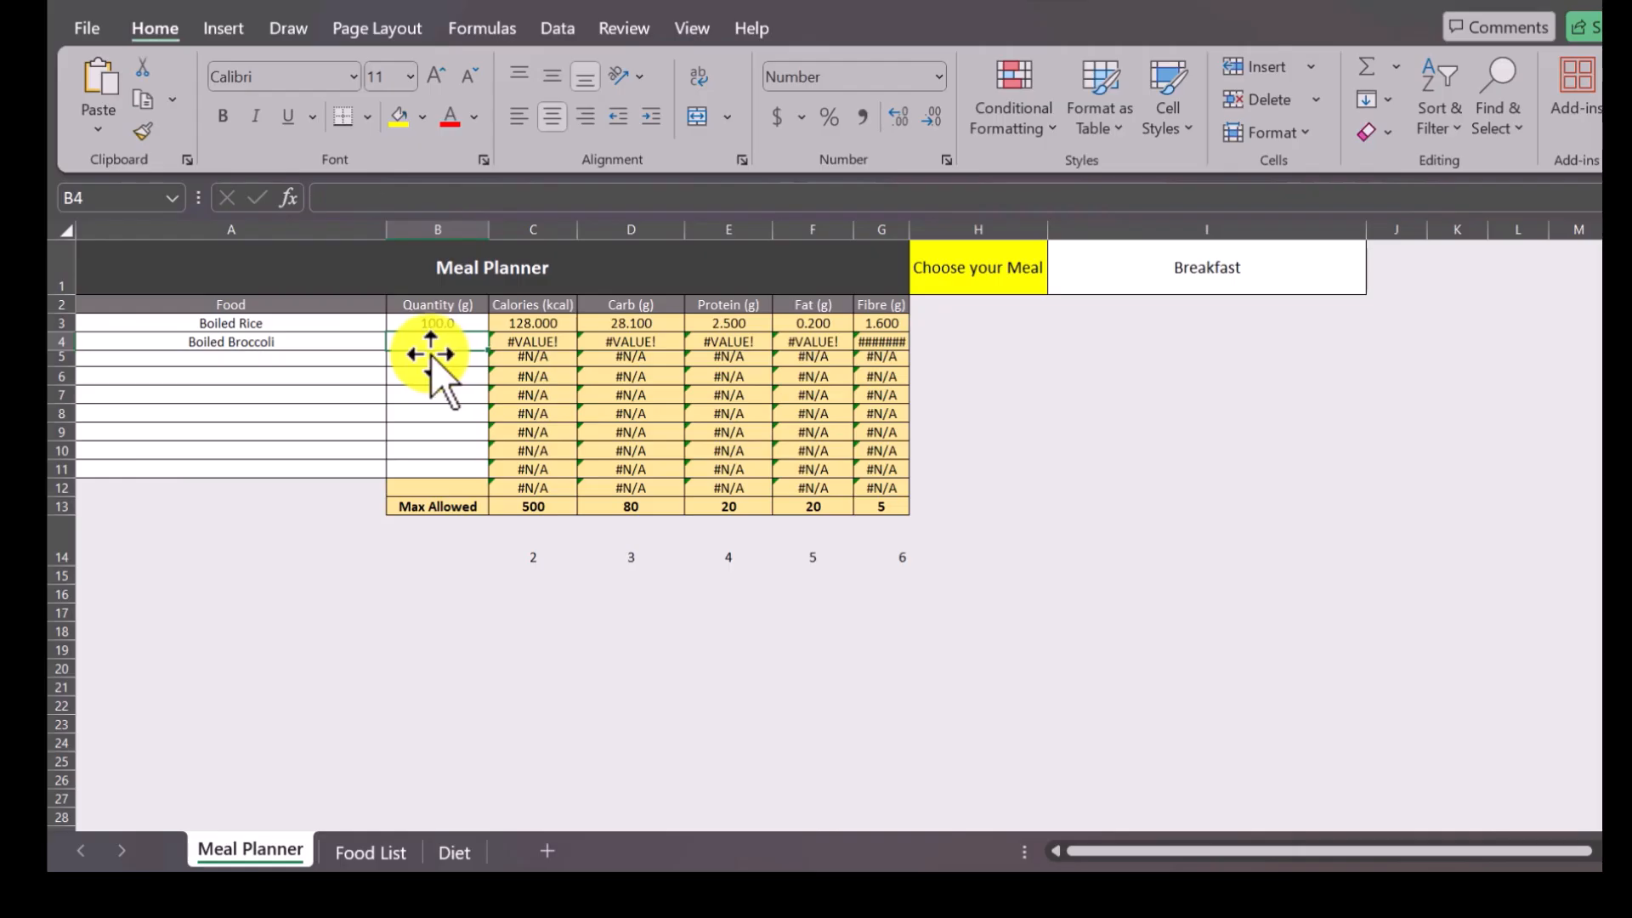
pyautogui.write('4')
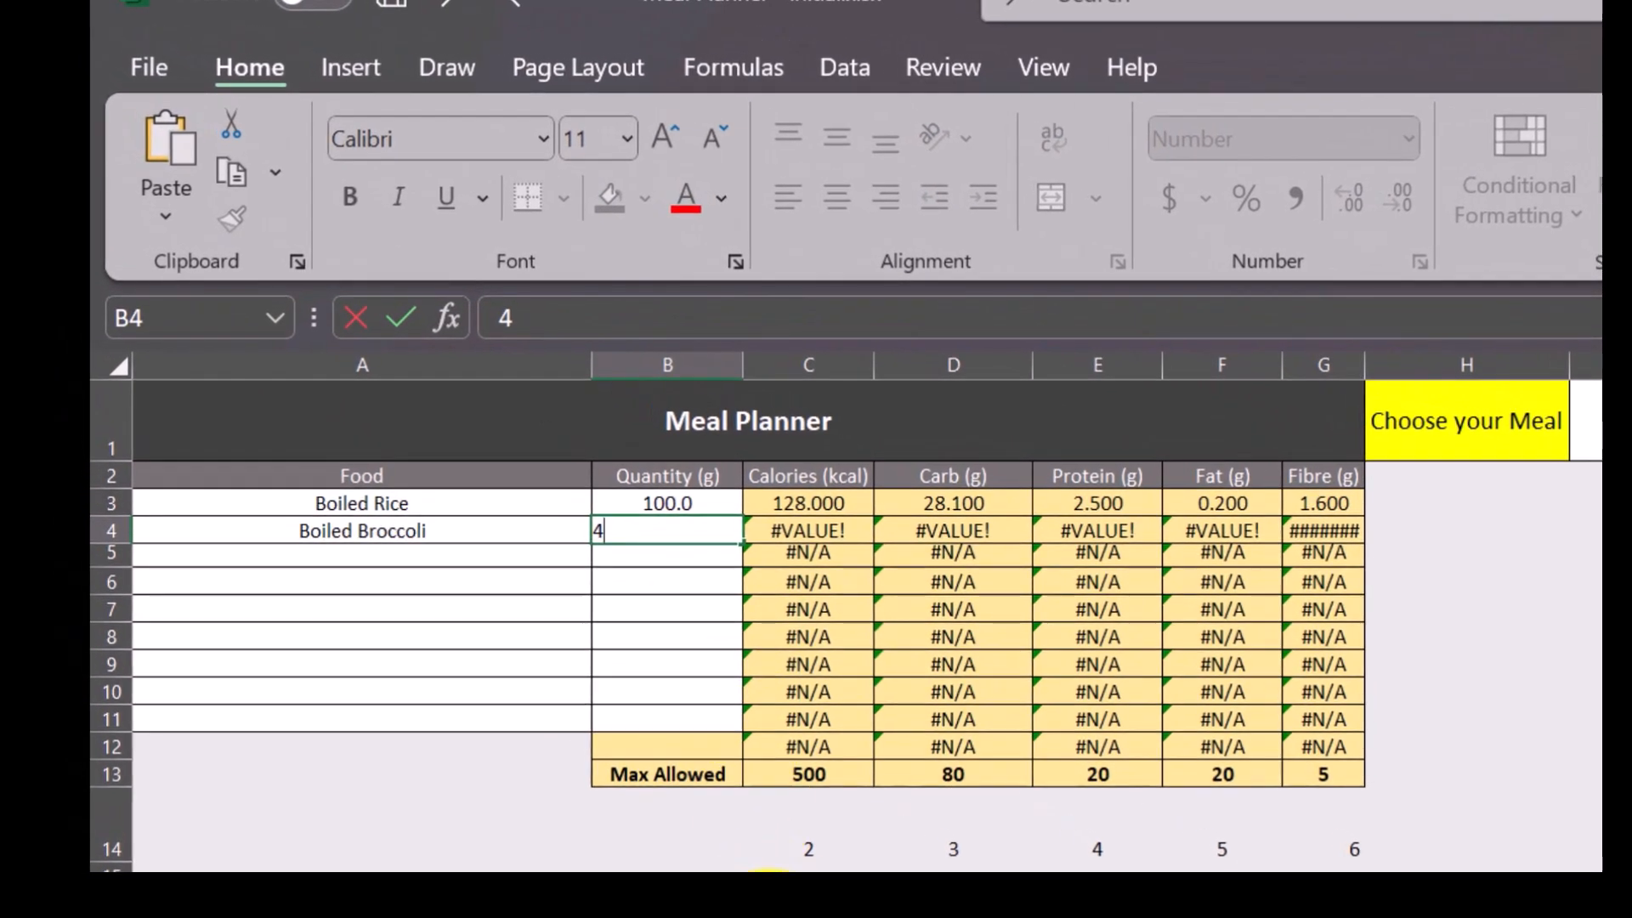
pyautogui.click(504, 611)
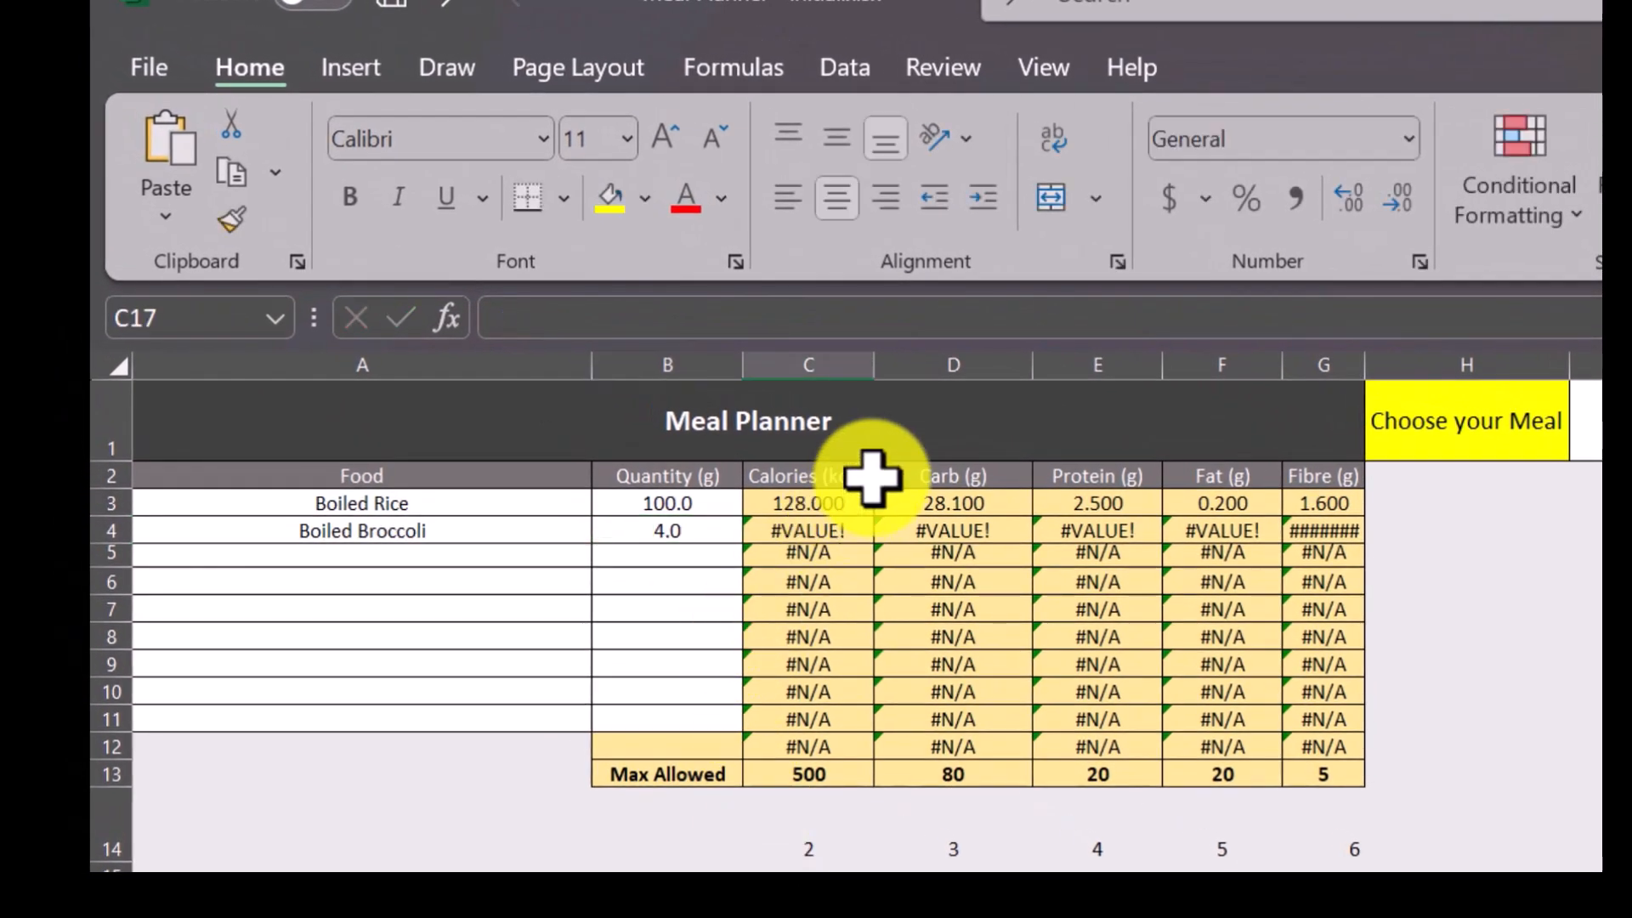
# Inspect the column-index reference in the C4 formula and compare it with the formula in C3.
pyautogui.click(867, 368)
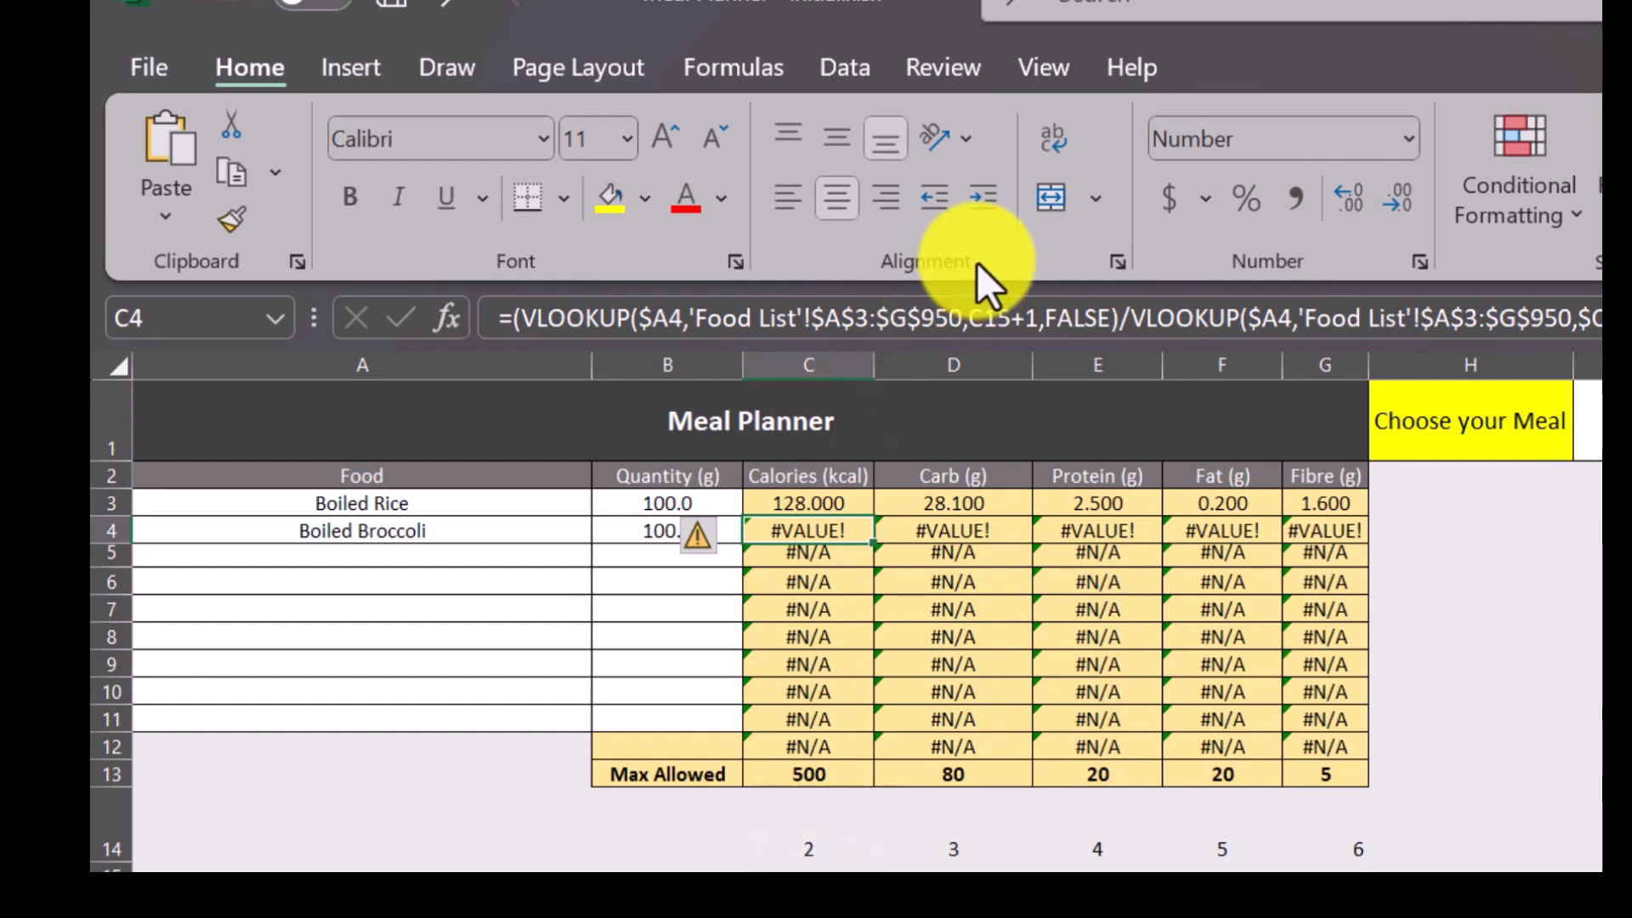
pyautogui.click(982, 319)
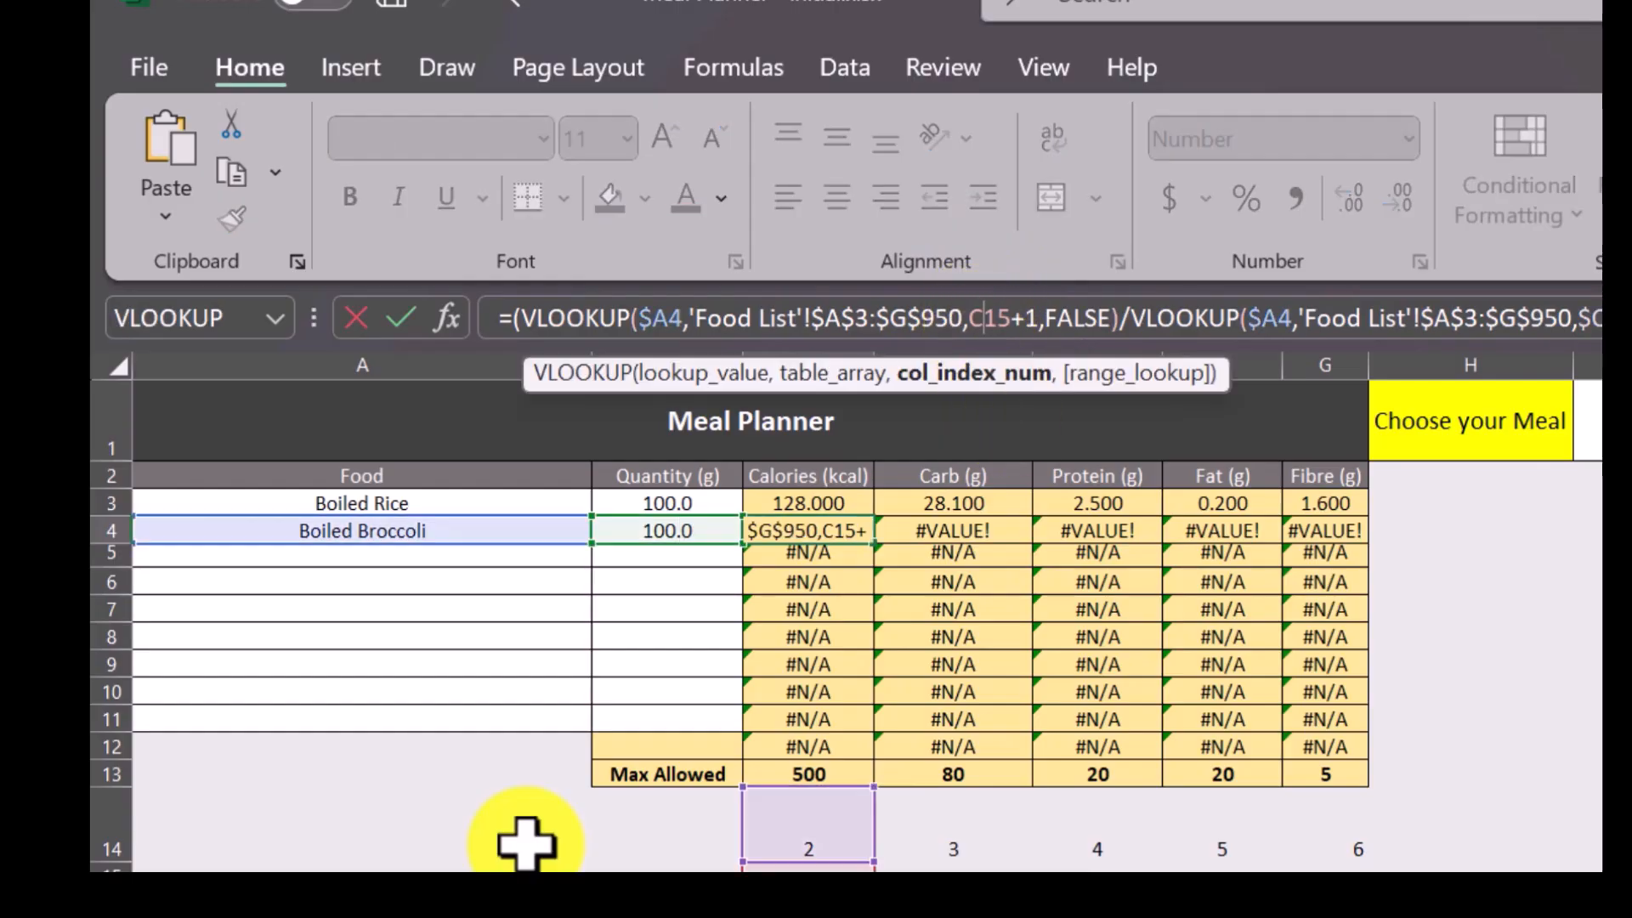
pyautogui.press('Escape')
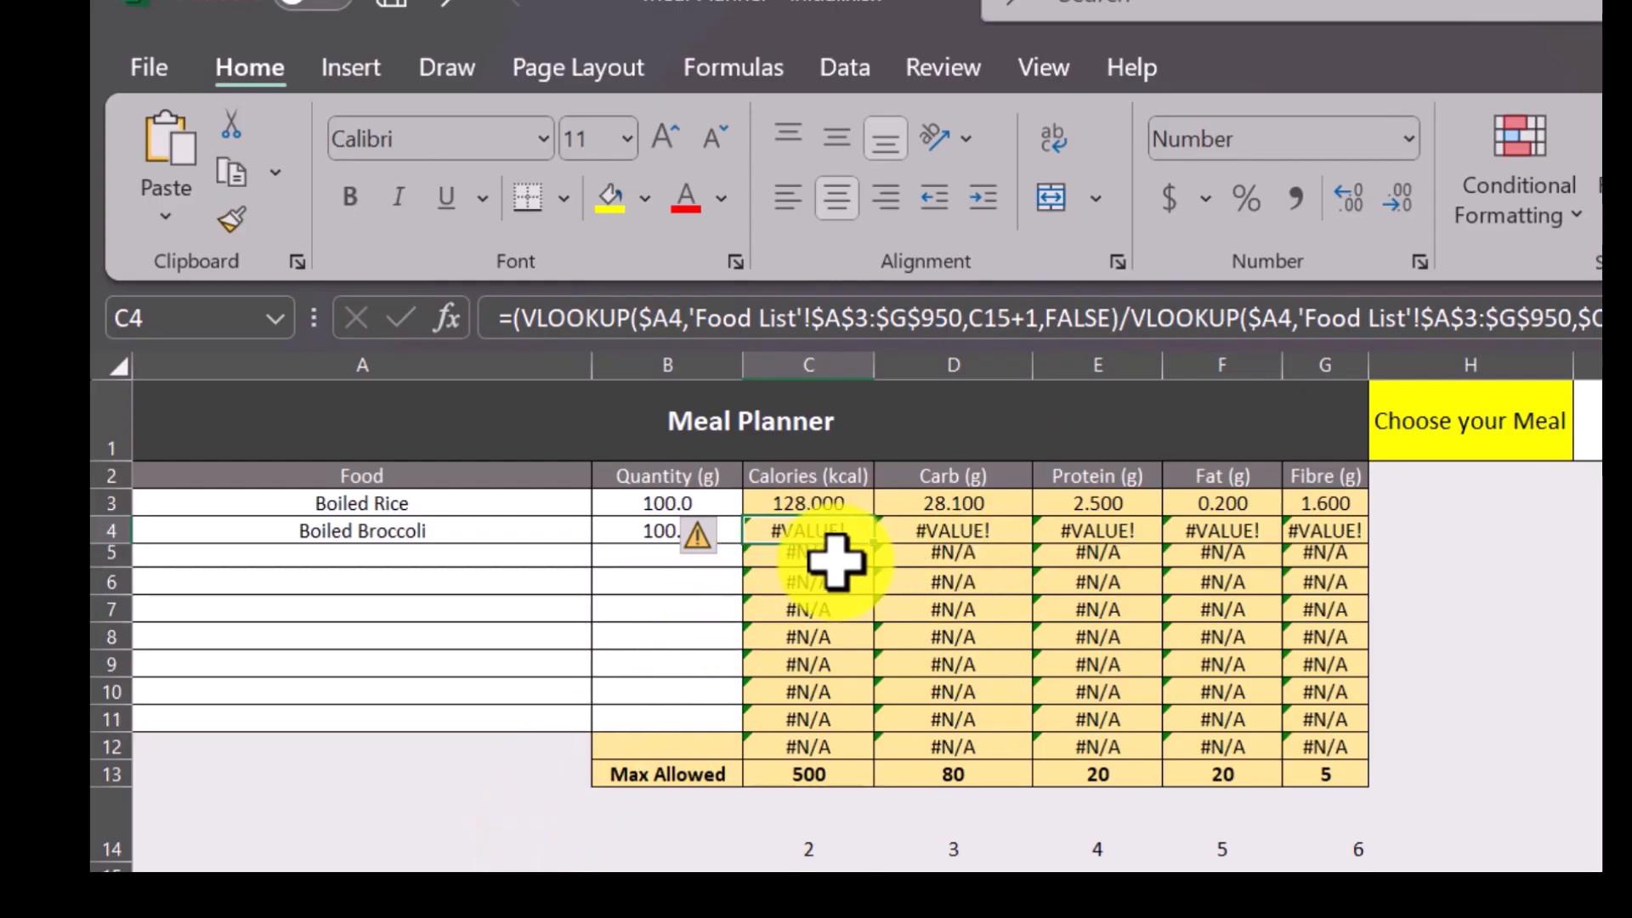
pyautogui.press('F2')
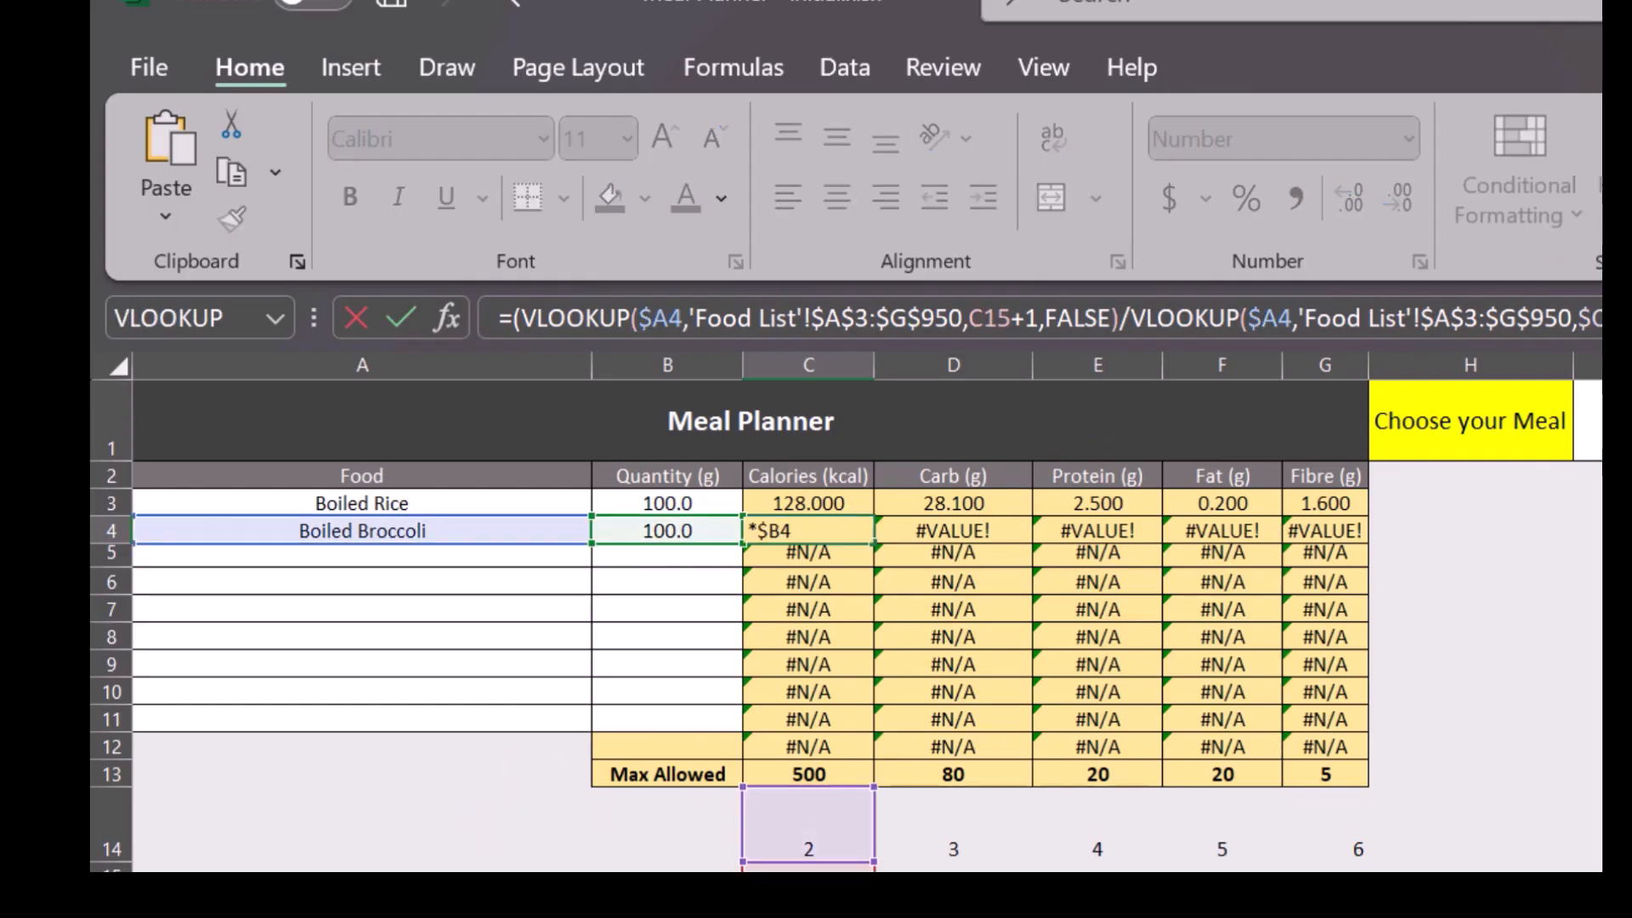
pyautogui.press('Escape')
pyautogui.press('Up')
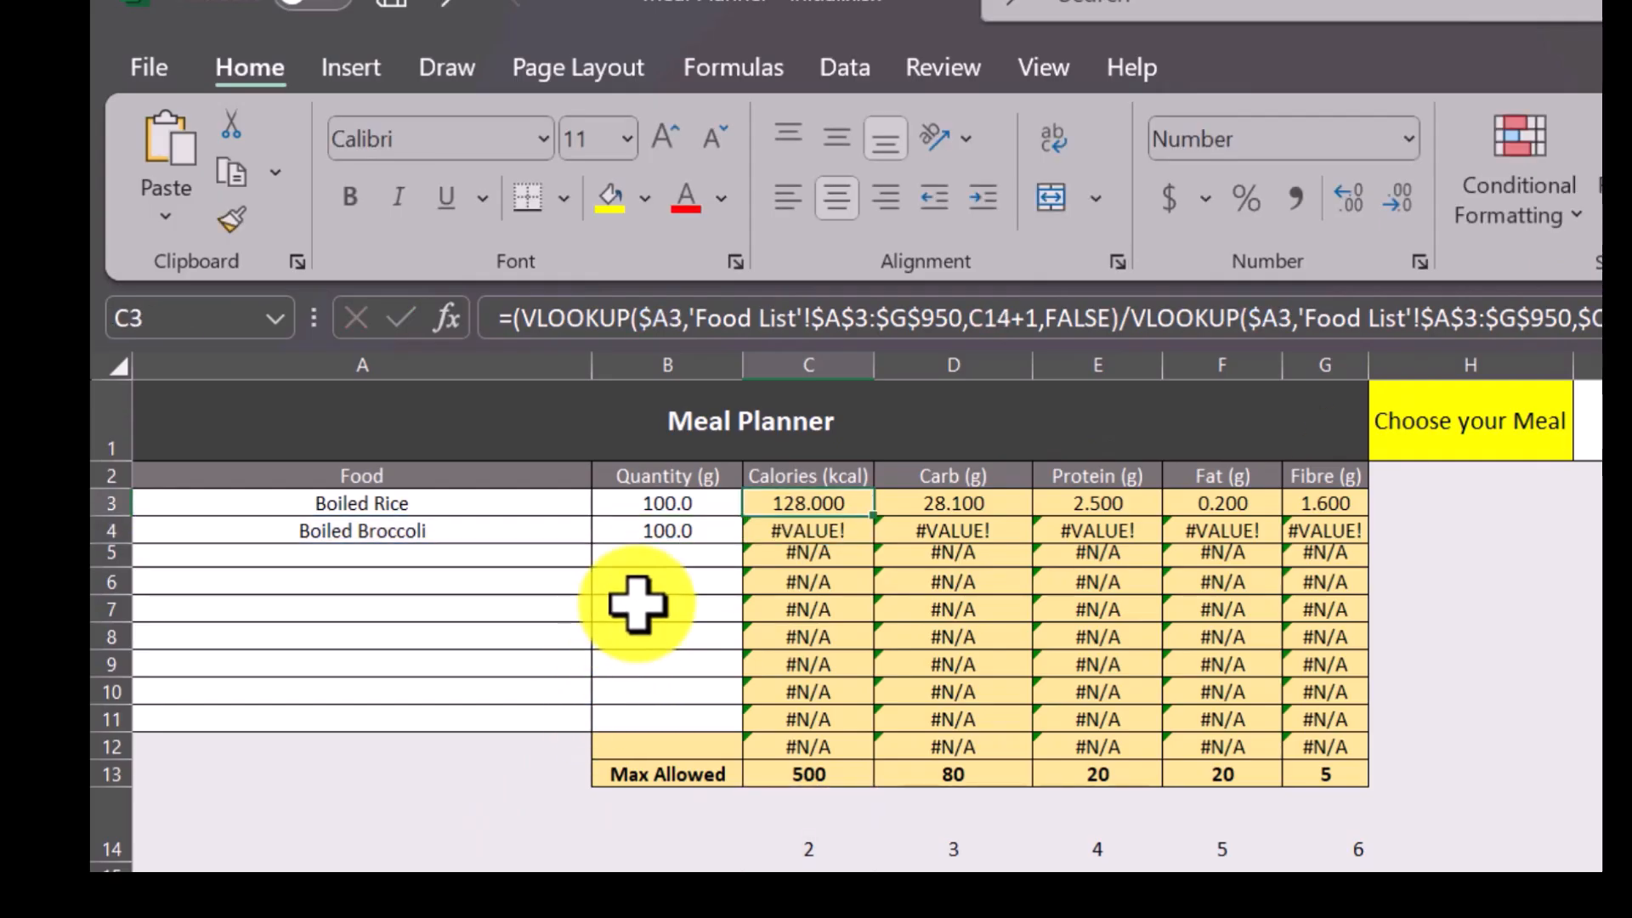
# Clear the nutrient formulas from C4:G12 and from D3:G3, keeping only the formula in C3.
pyautogui.click(789, 531)
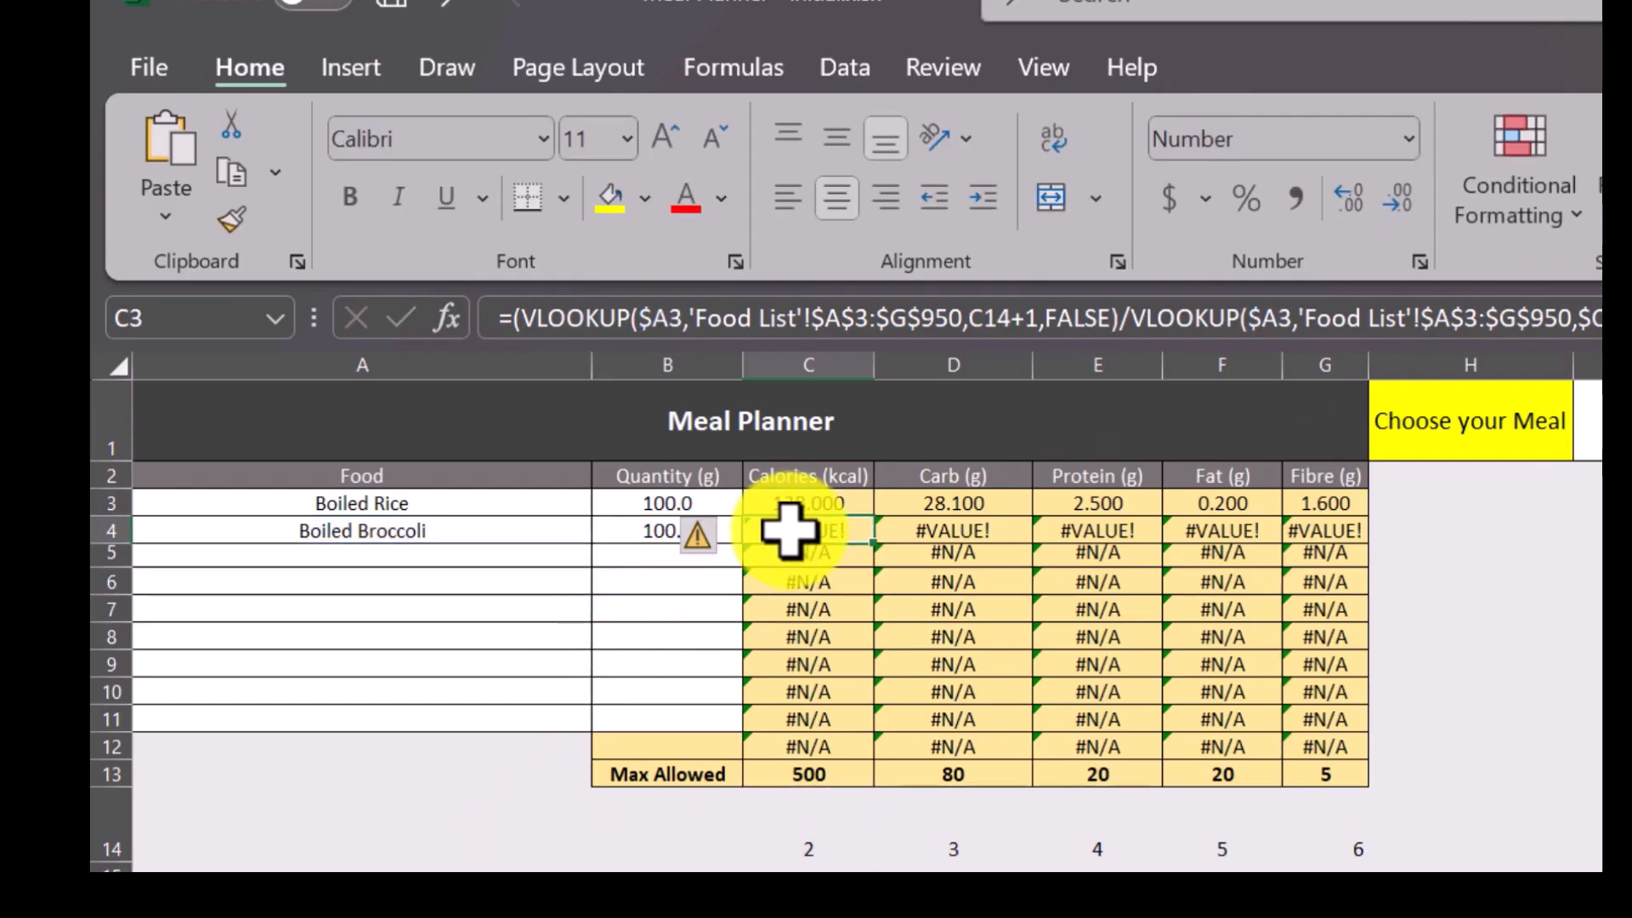
pyautogui.moveTo(789, 530); pyautogui.dragTo(1348, 744)
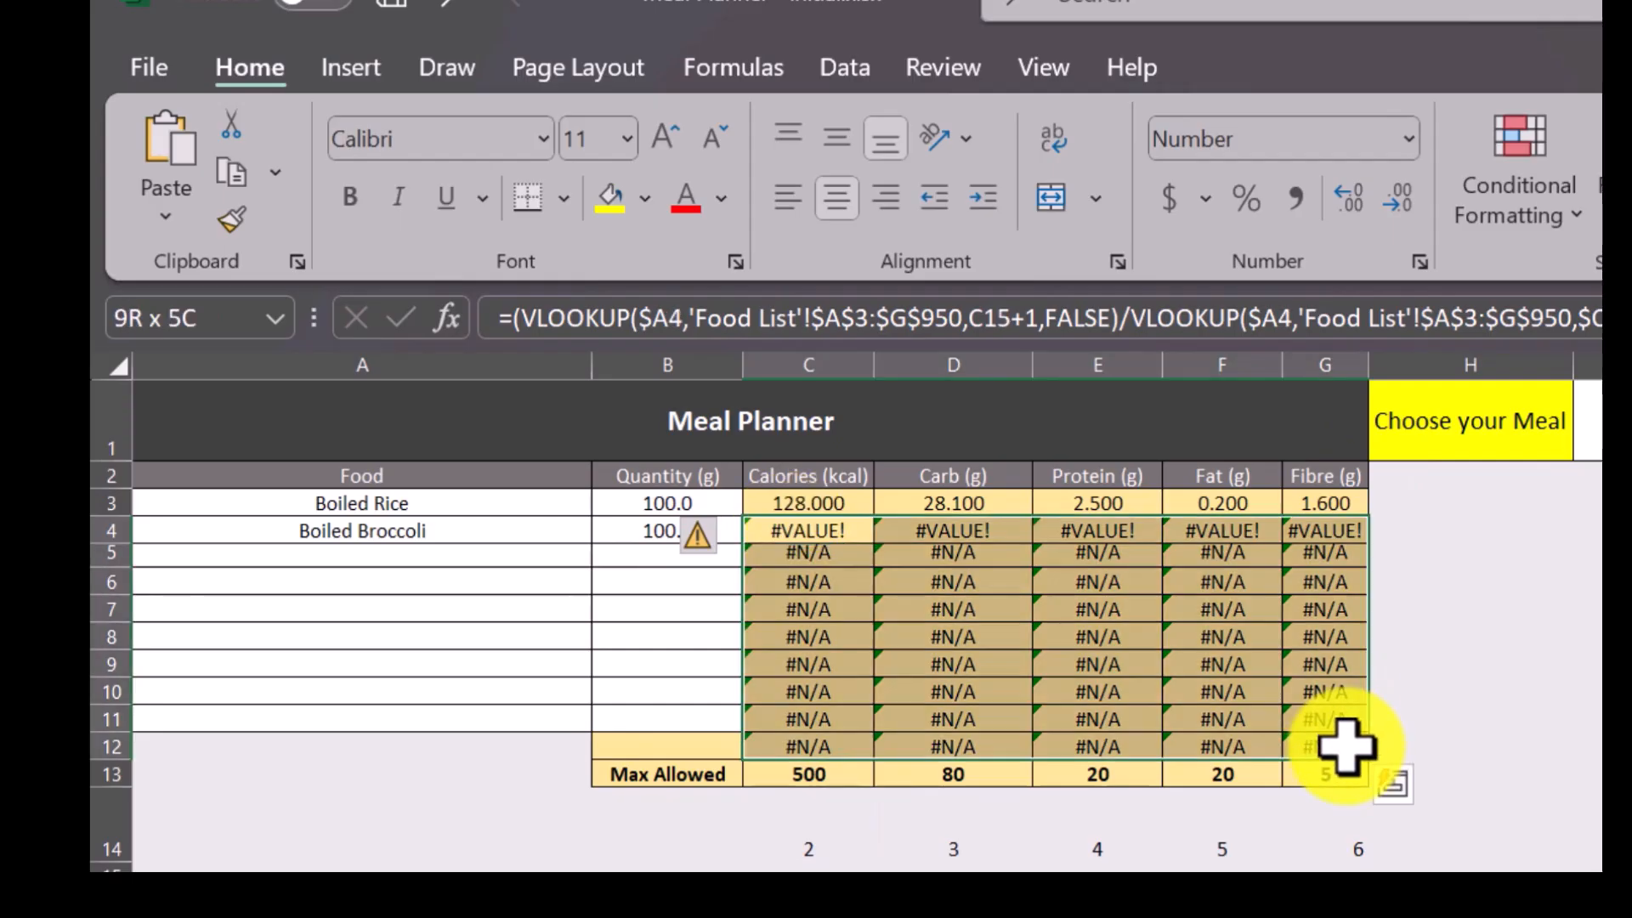
pyautogui.press('Delete')
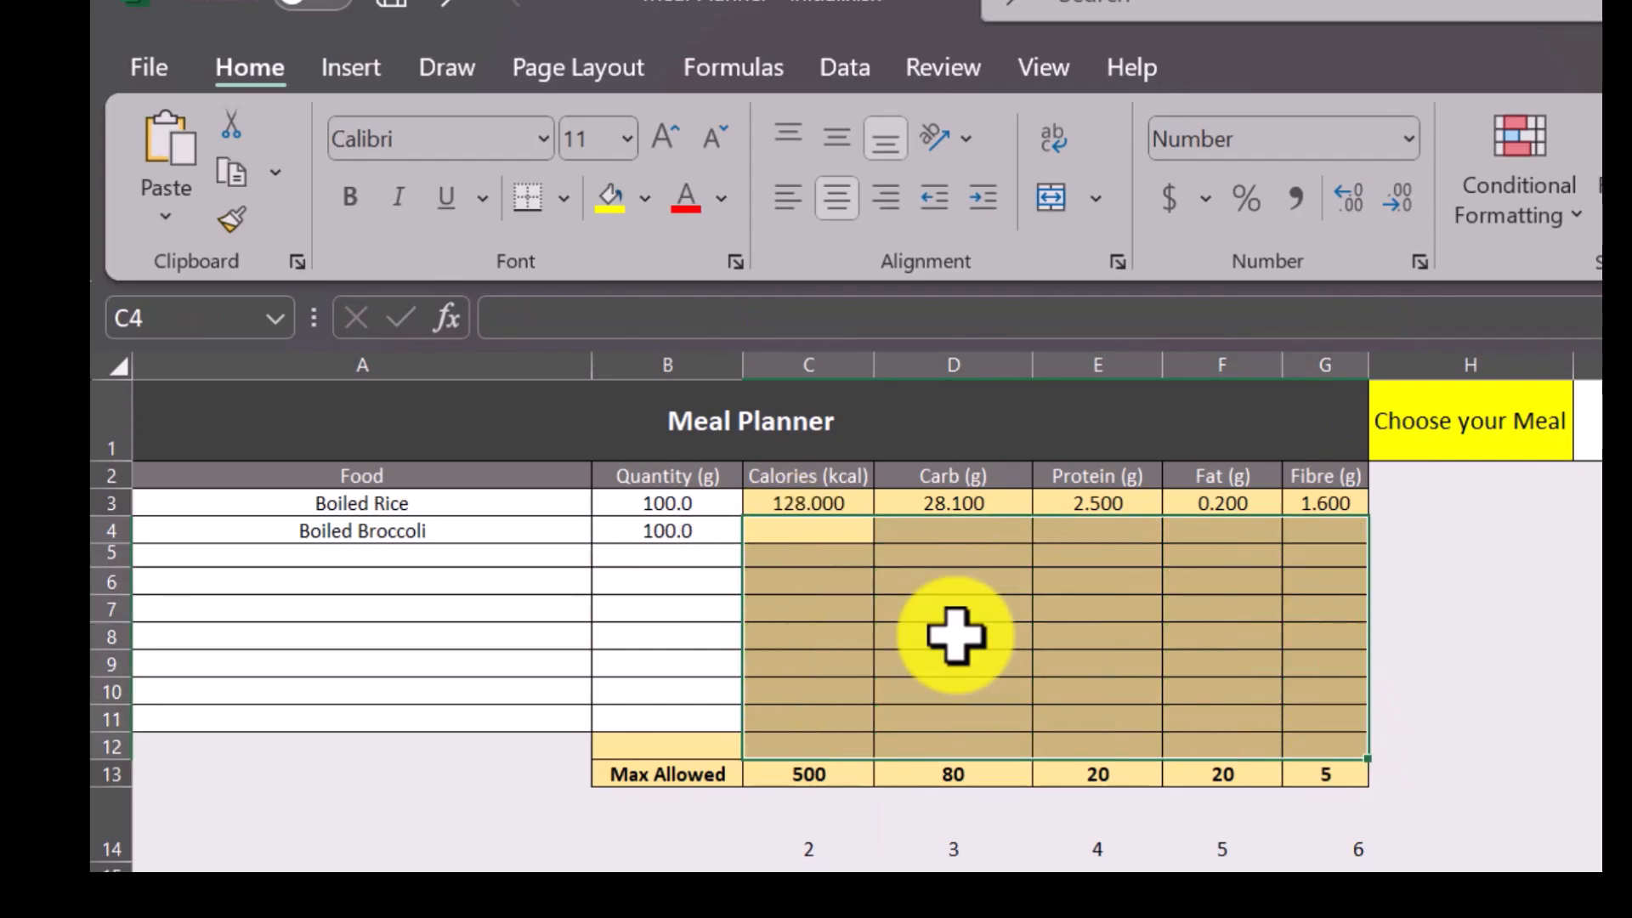
pyautogui.click(797, 504)
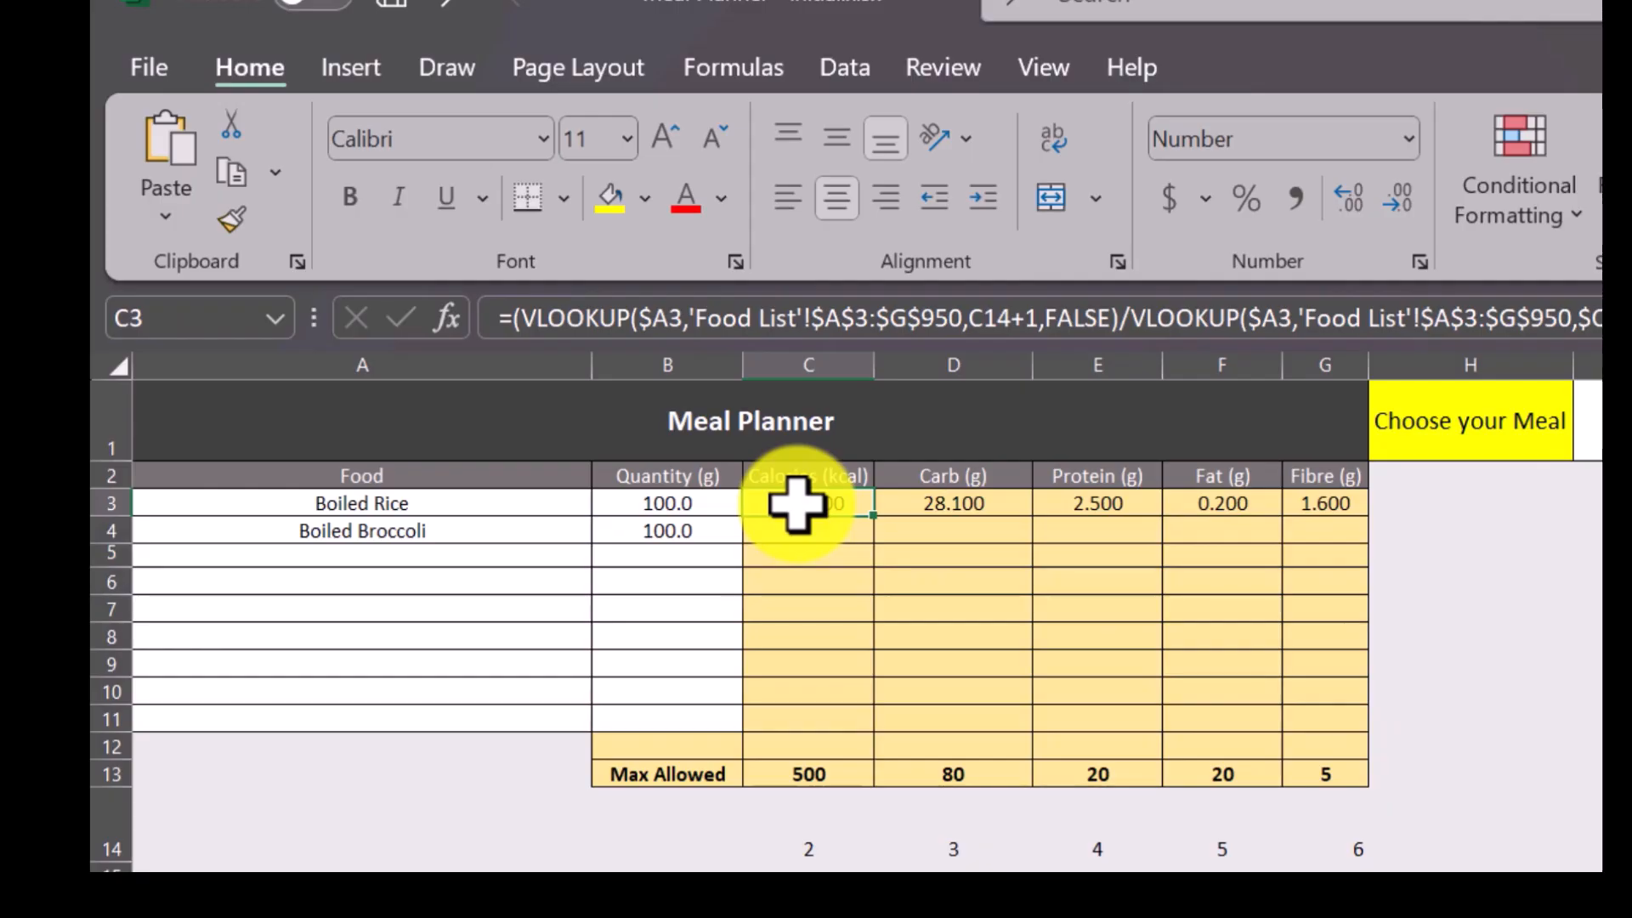
pyautogui.click(950, 508)
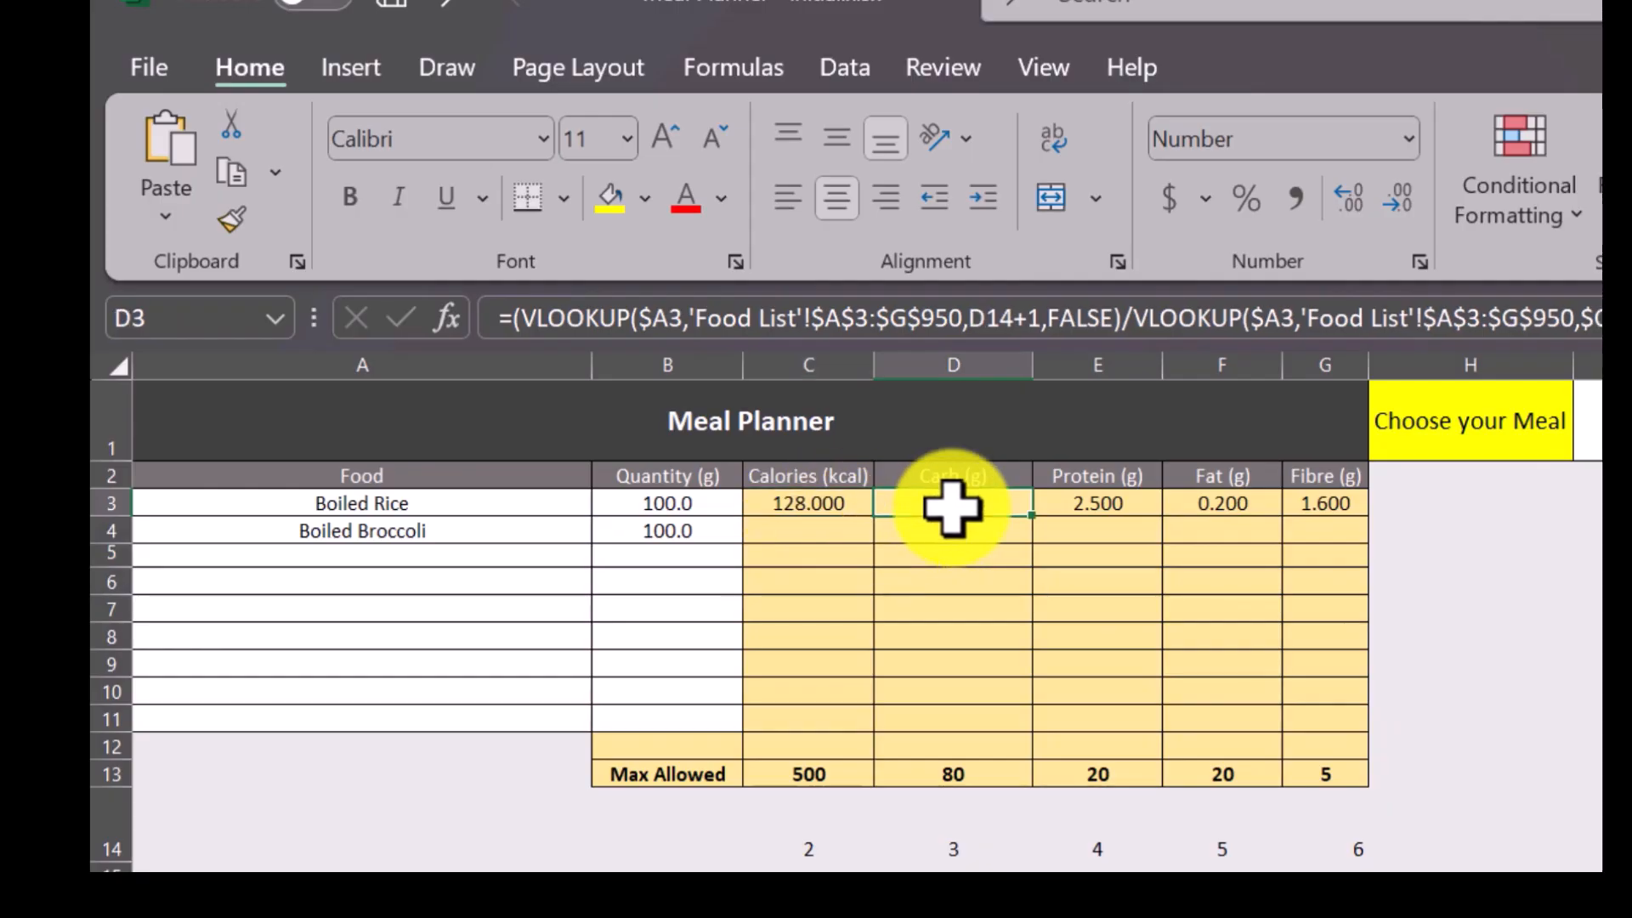
pyautogui.keyDown('shift'); pyautogui.click(1319, 502); pyautogui.keyUp('shift')
pyautogui.press('Delete')
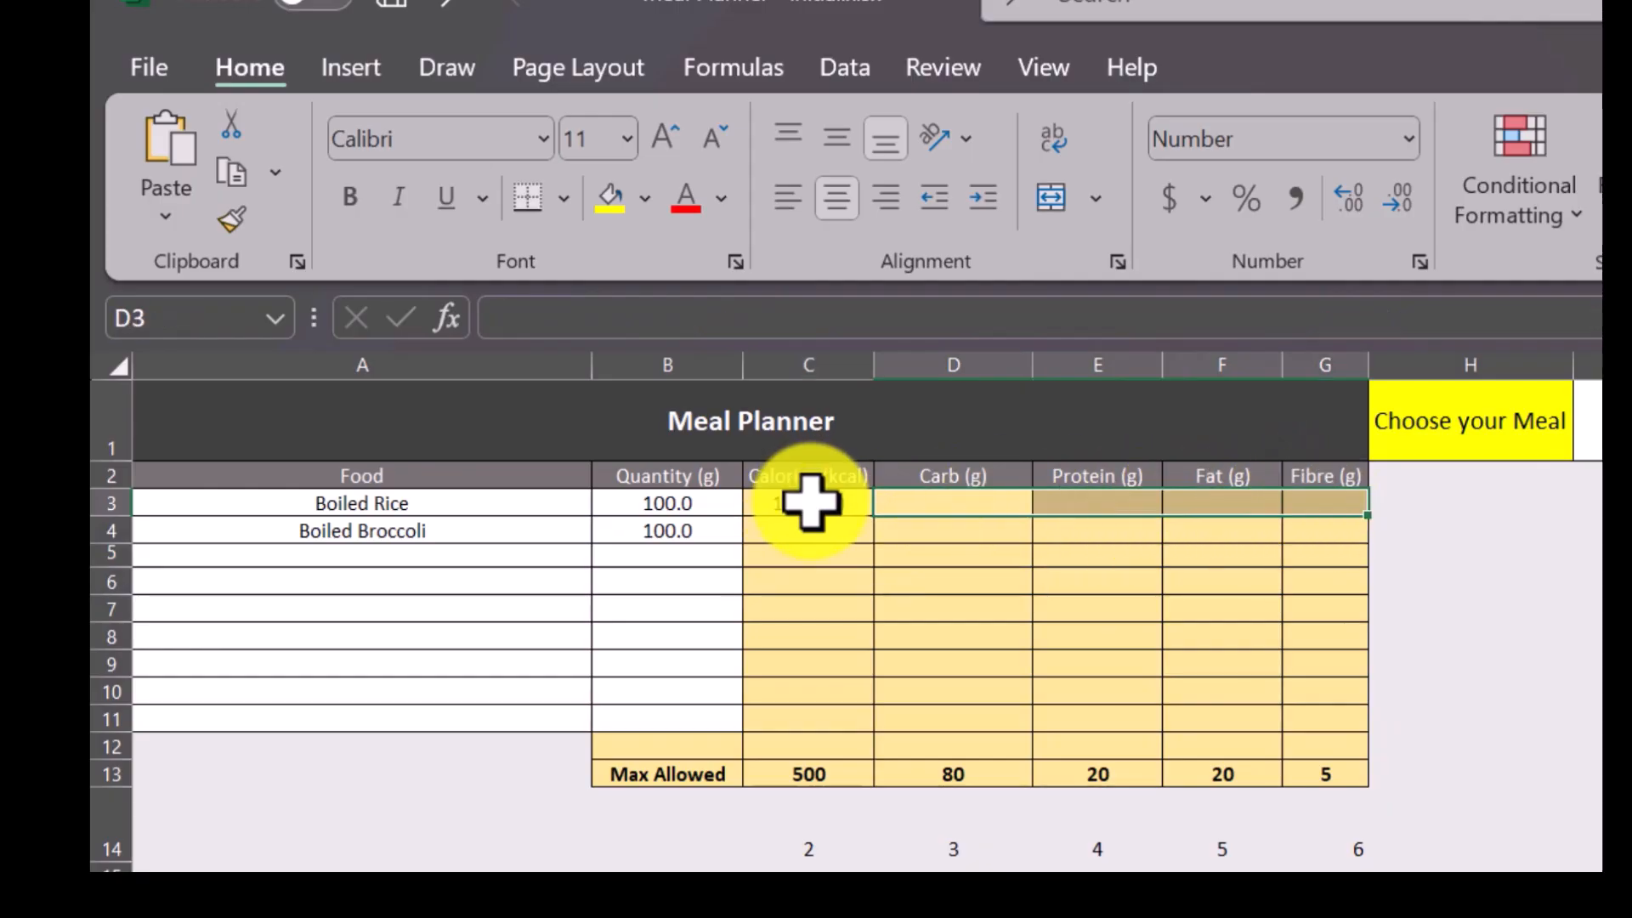
# Lock the row of the first VLOOKUP's column-index reference in C3 as C$14 and enter the formula.
pyautogui.click(808, 502)
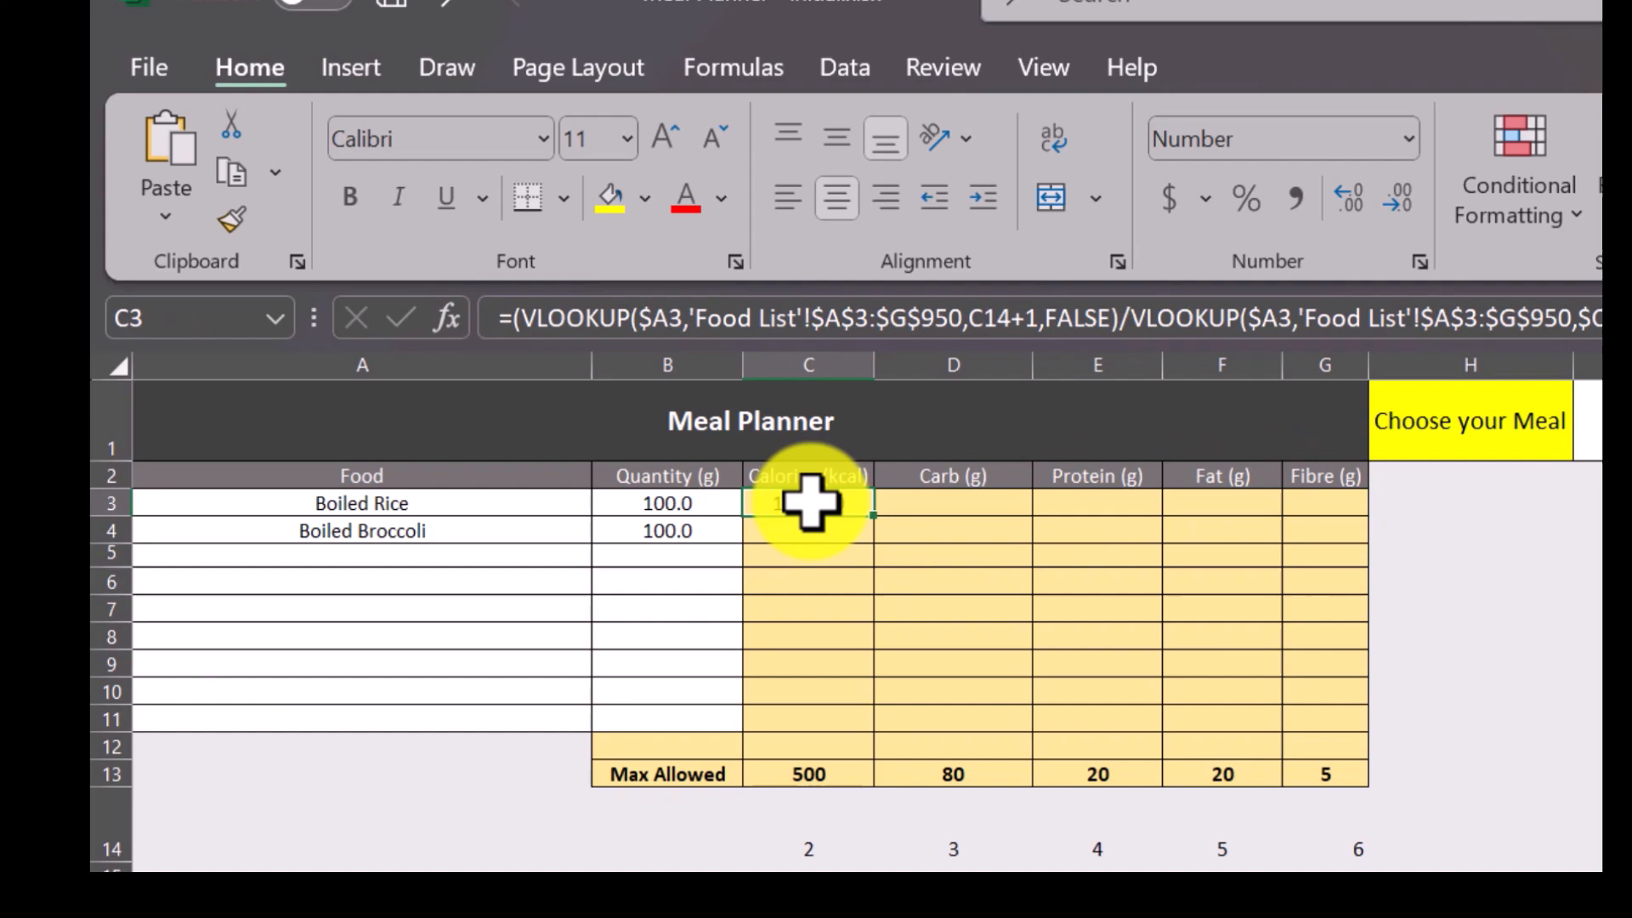
pyautogui.click(985, 327)
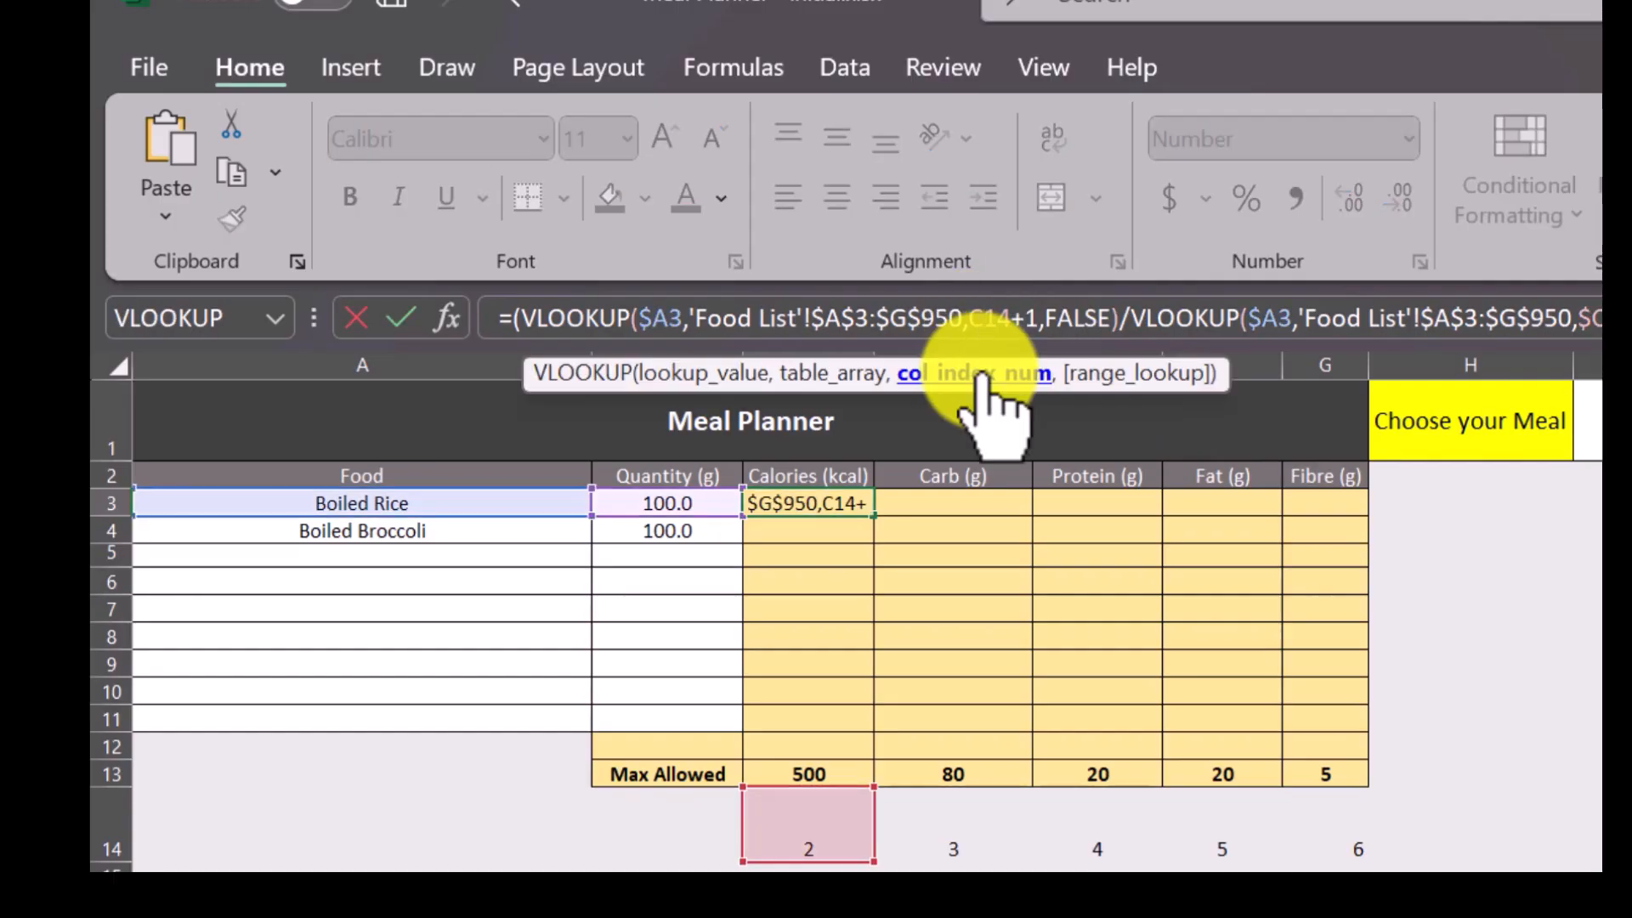
pyautogui.write('$')
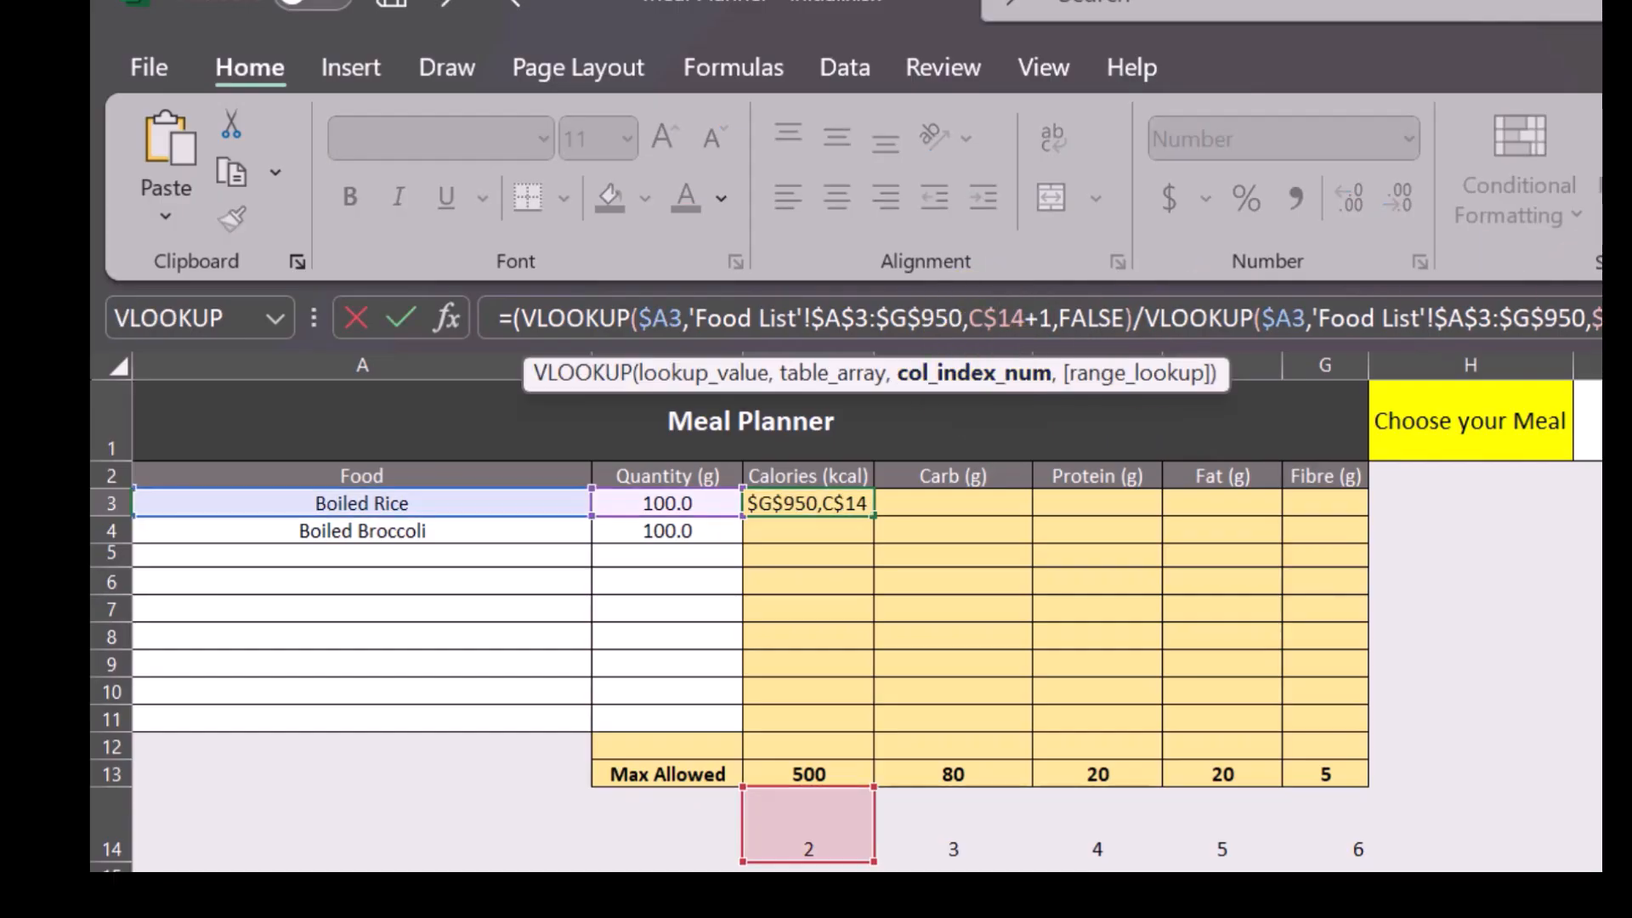
pyautogui.press('Return')
# Fill the C3 formula across through G3 and down through row 12.
pyautogui.click(816, 502)
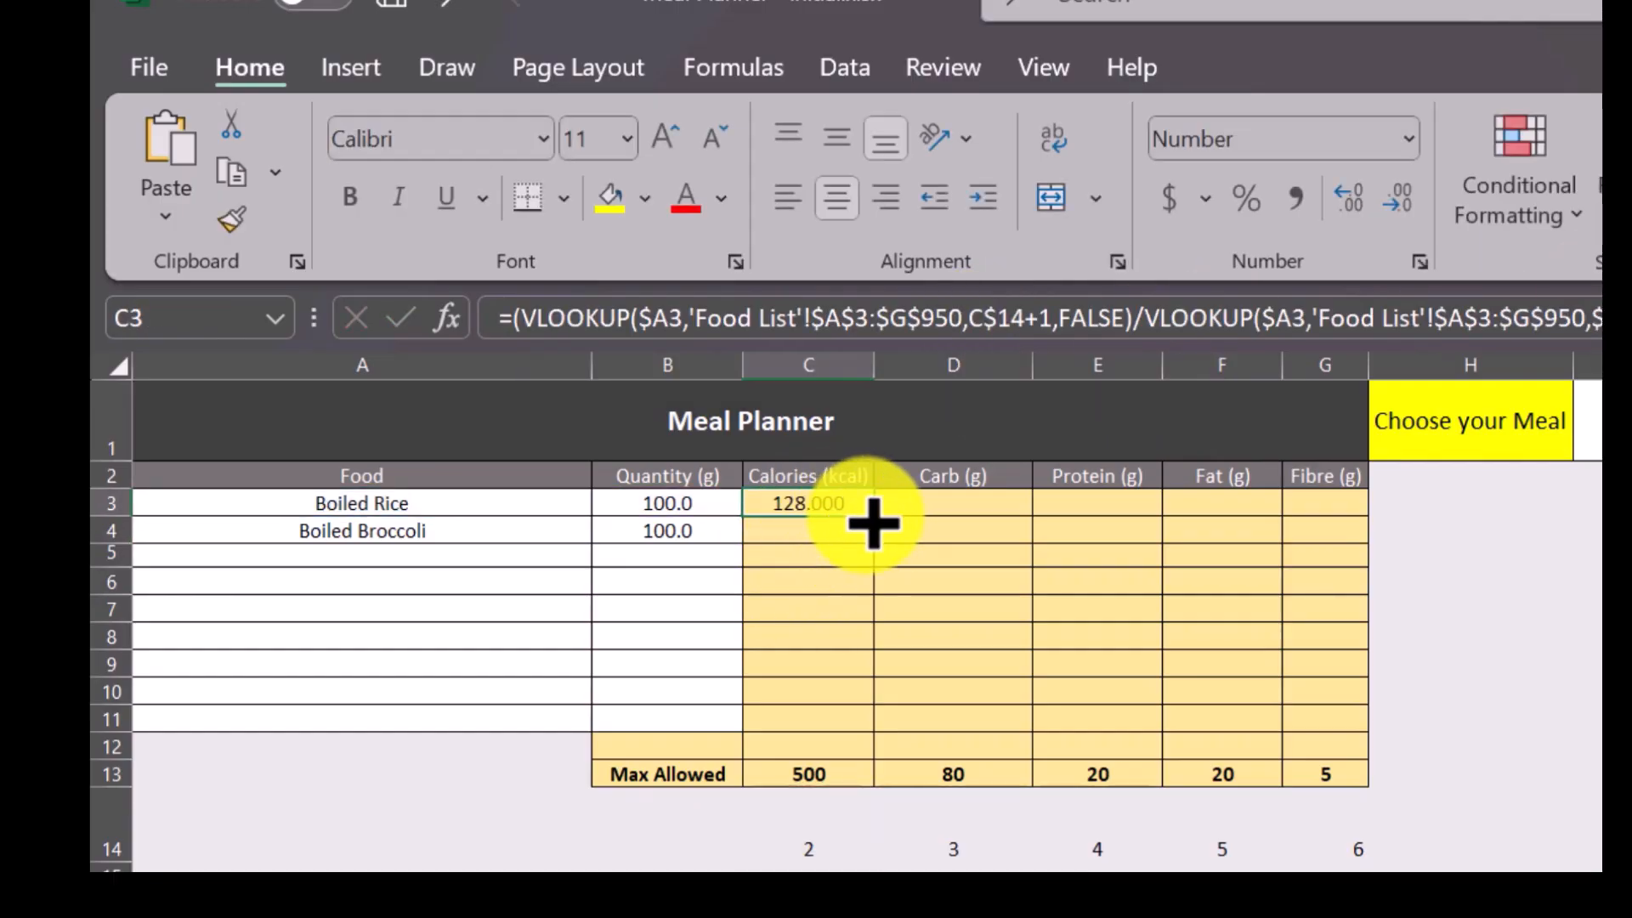
pyautogui.moveTo(874, 521); pyautogui.dragTo(1387, 537)
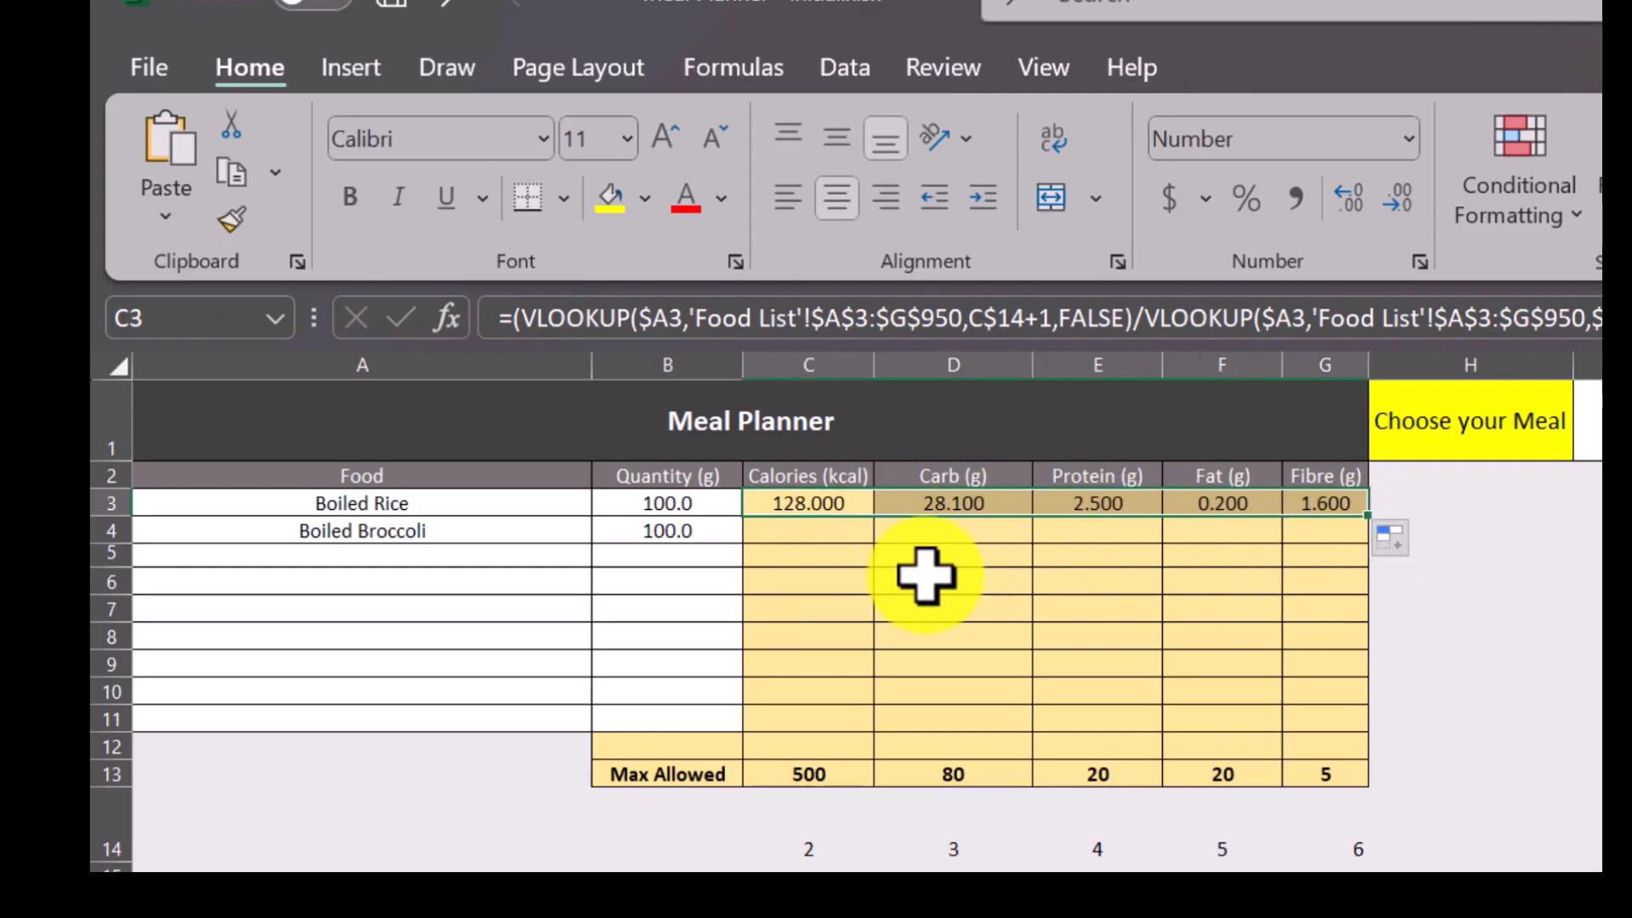
pyautogui.click(787, 501)
pyautogui.moveTo(787, 501); pyautogui.dragTo(1348, 748)
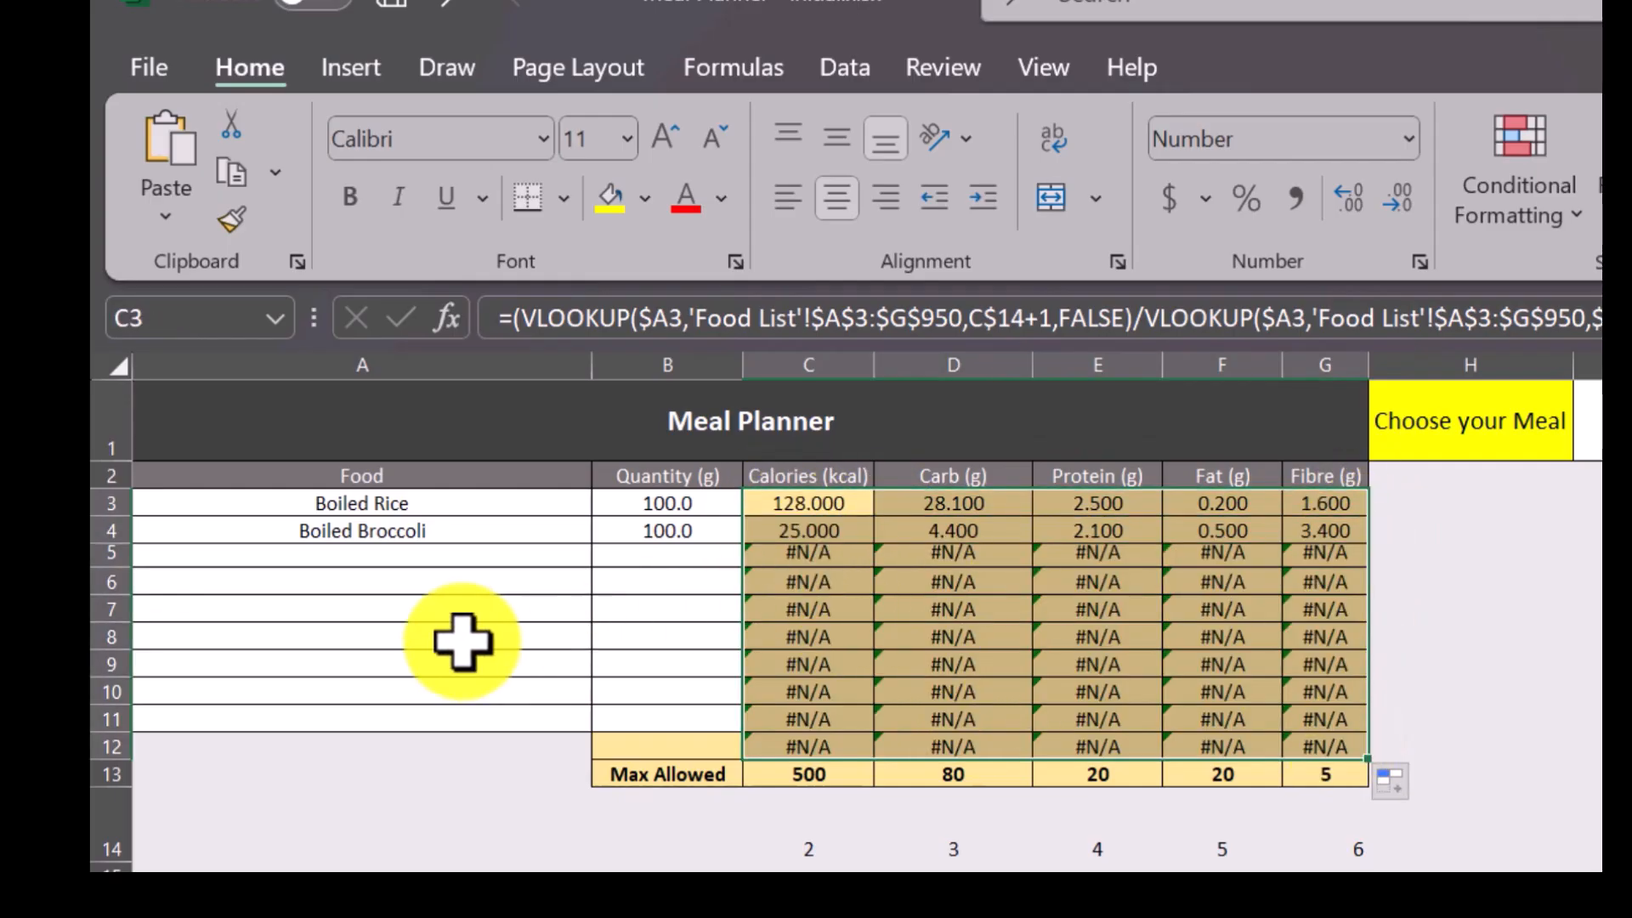
pyautogui.click(644, 534)
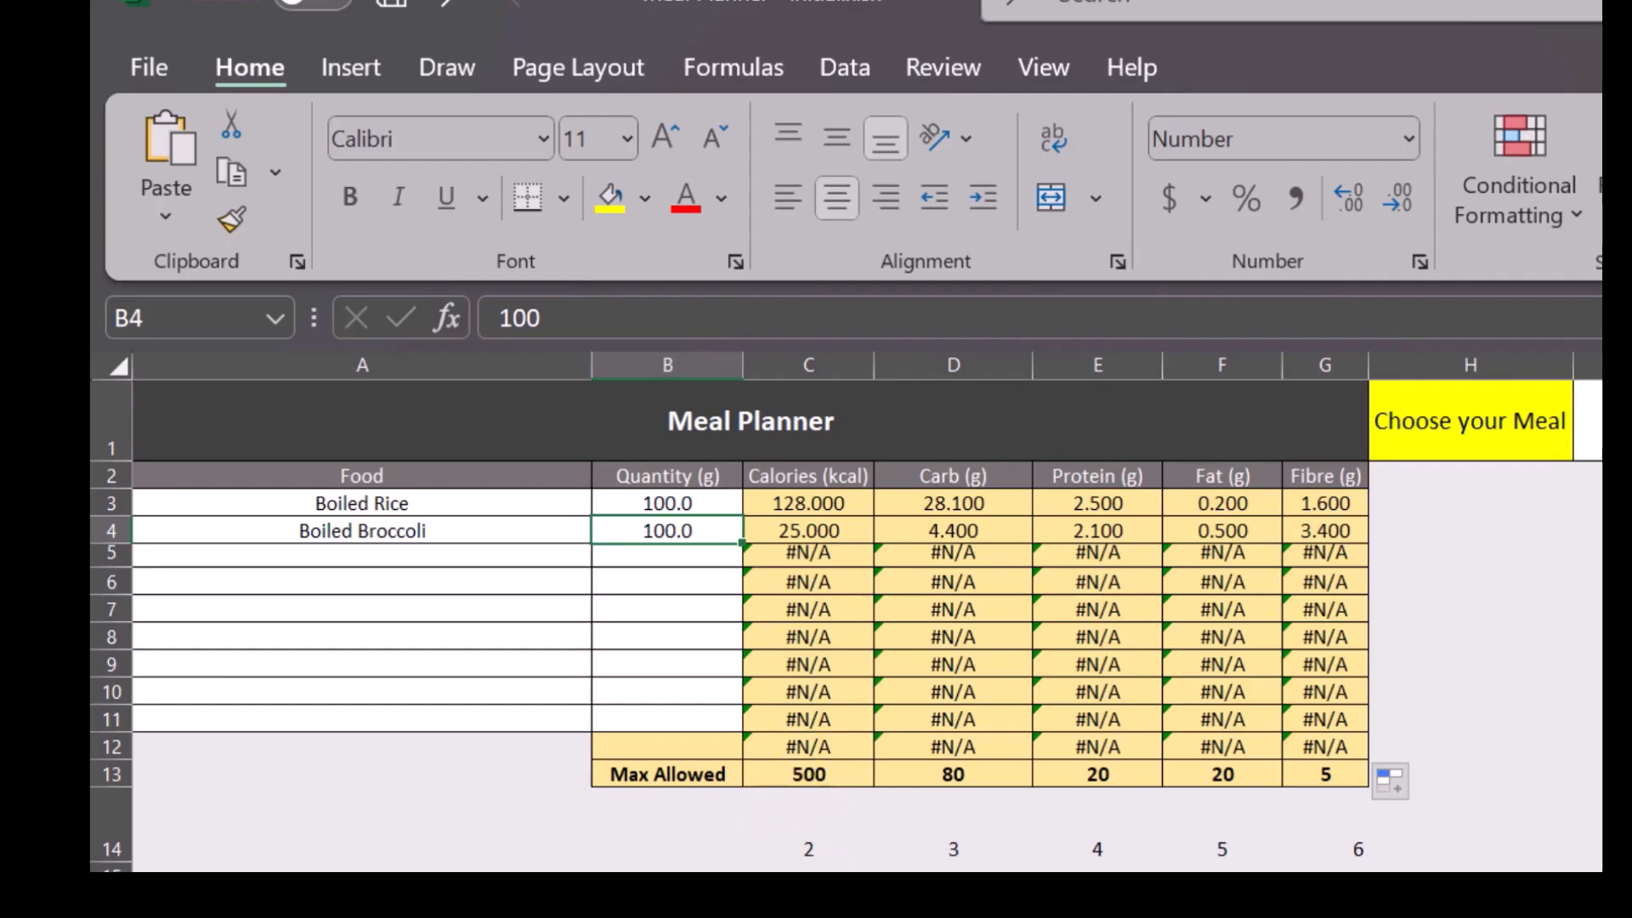
pyautogui.click(229, 901)
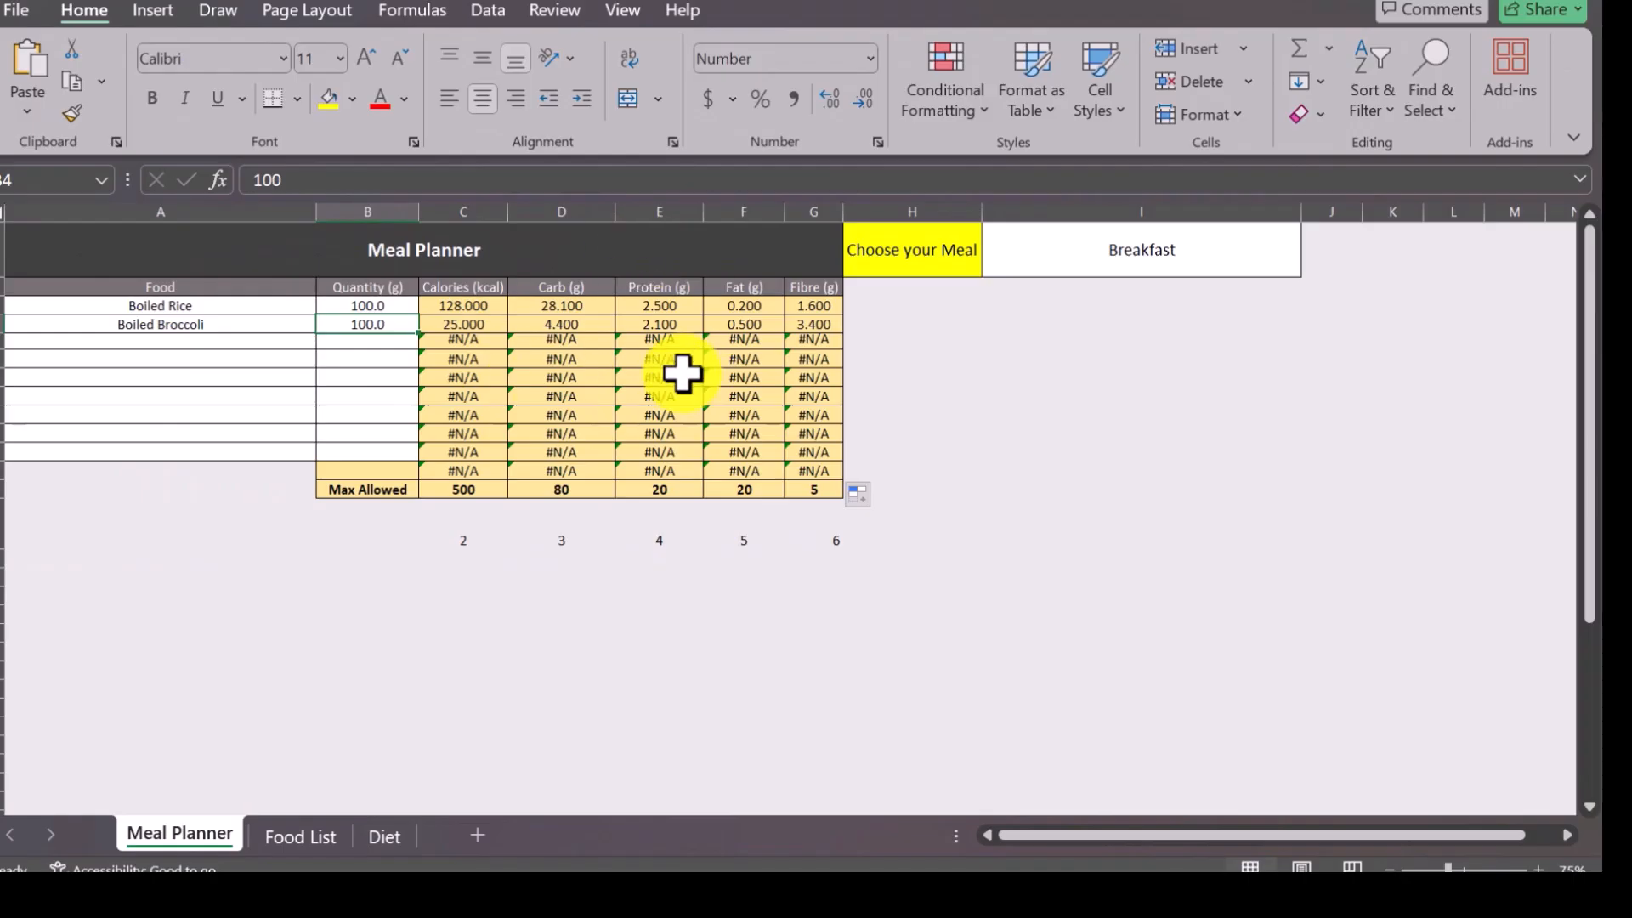
pyautogui.click(183, 343)
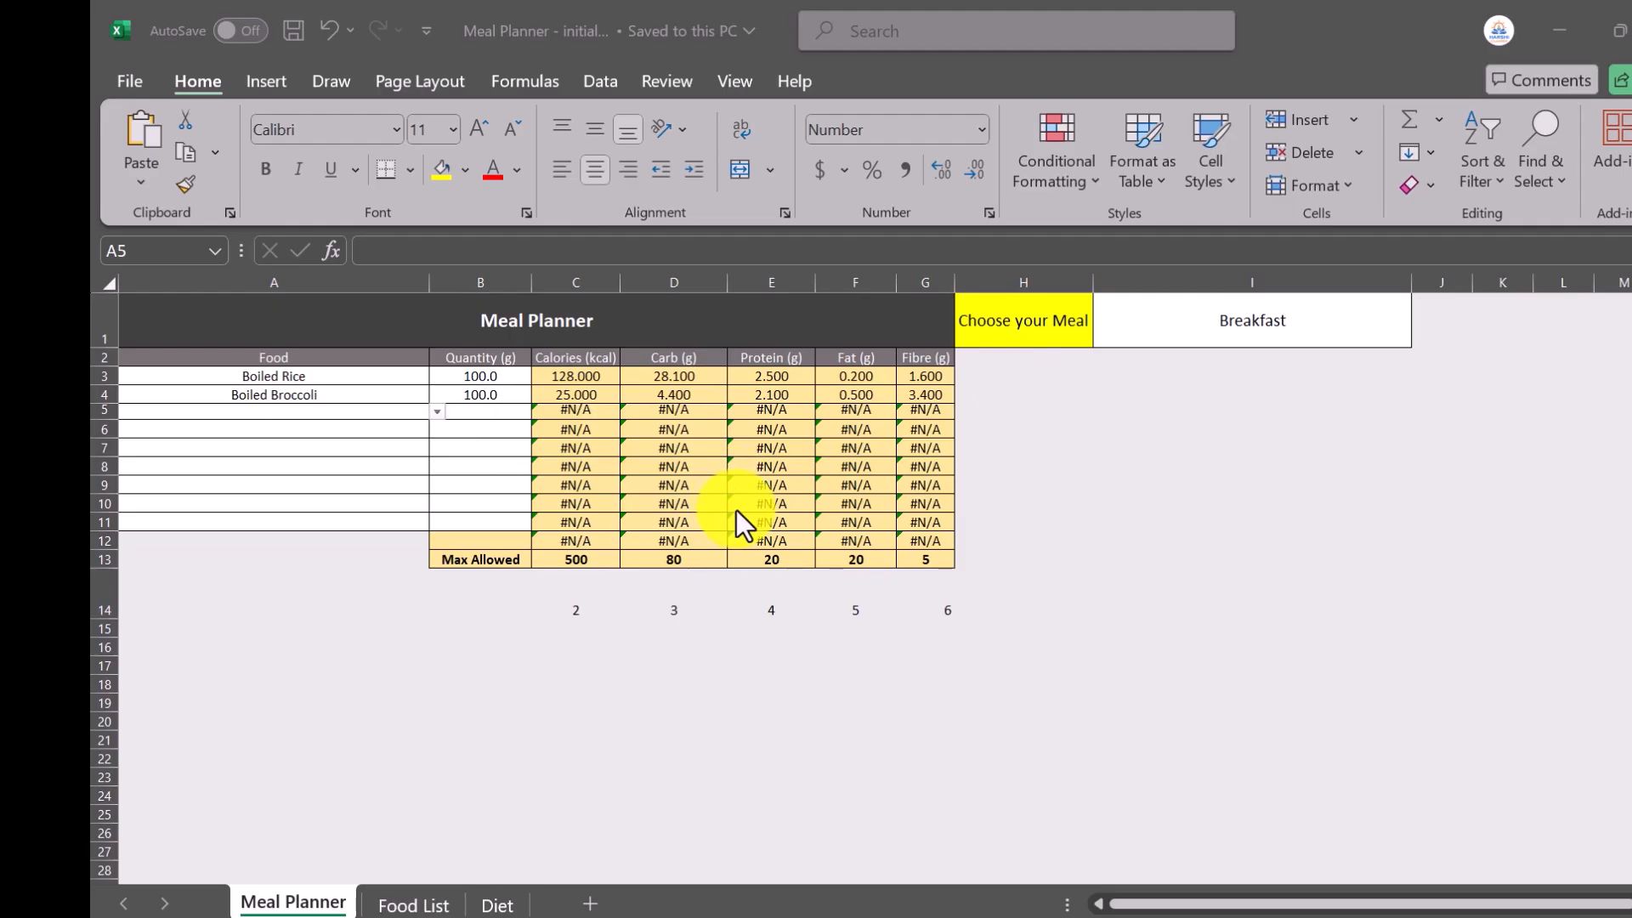
pyautogui.click(269, 408)
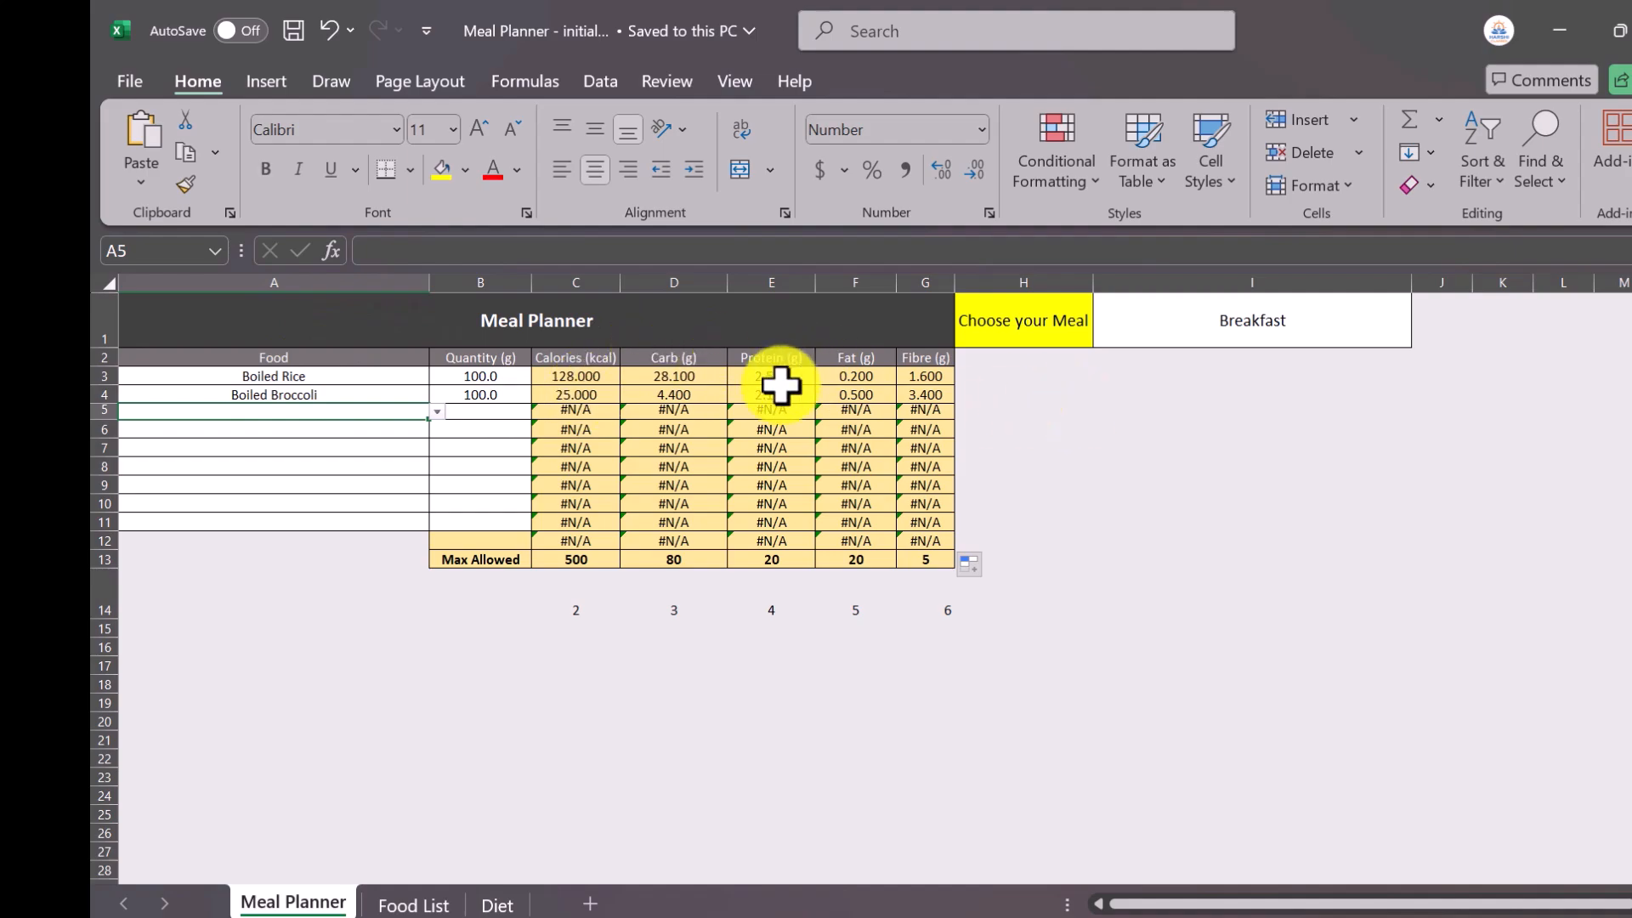
# Remove the copied nutrient formulas in C4:G12 and D3:G3 so that only C3 holds a formula.
pyautogui.click(577, 396)
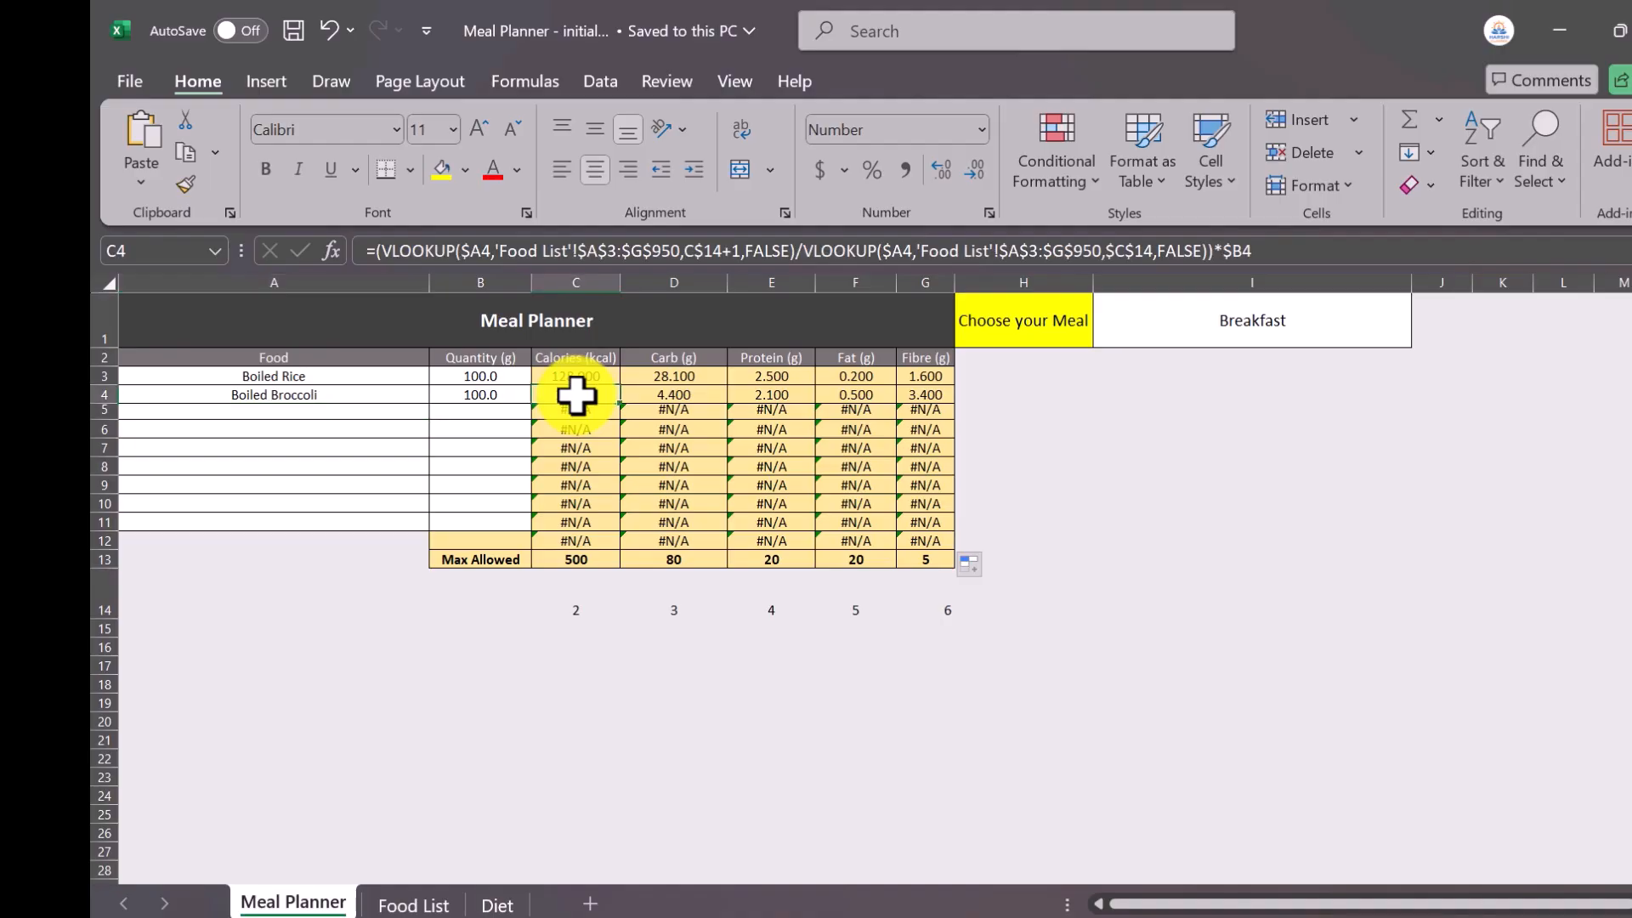
pyautogui.moveTo(576, 395); pyautogui.dragTo(933, 541)
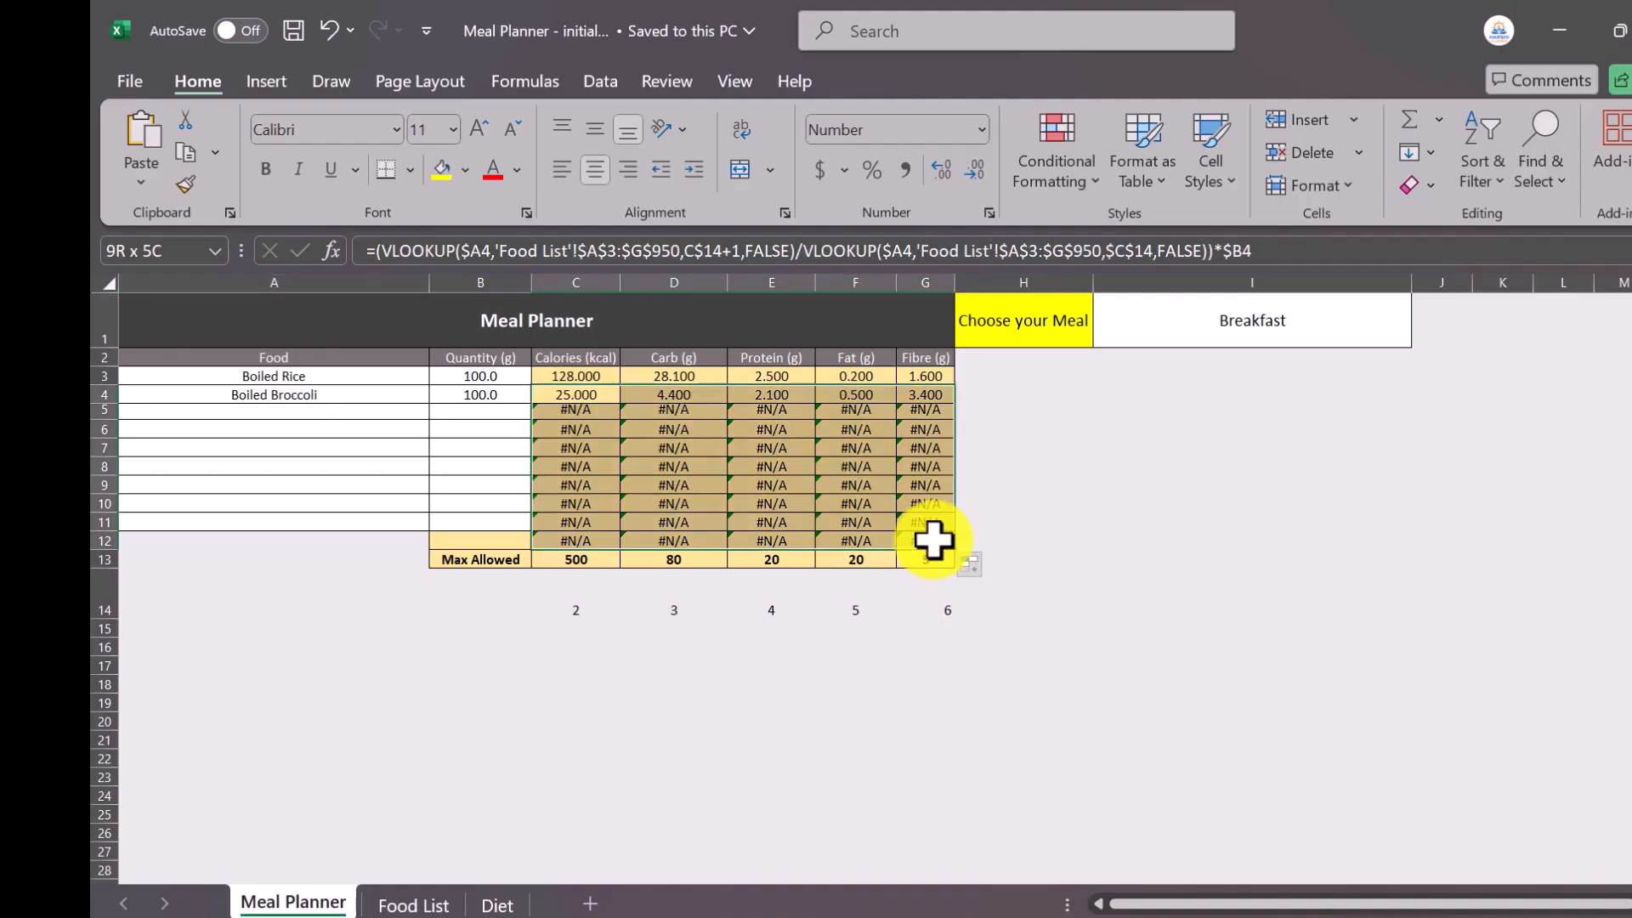
pyautogui.press('Delete')
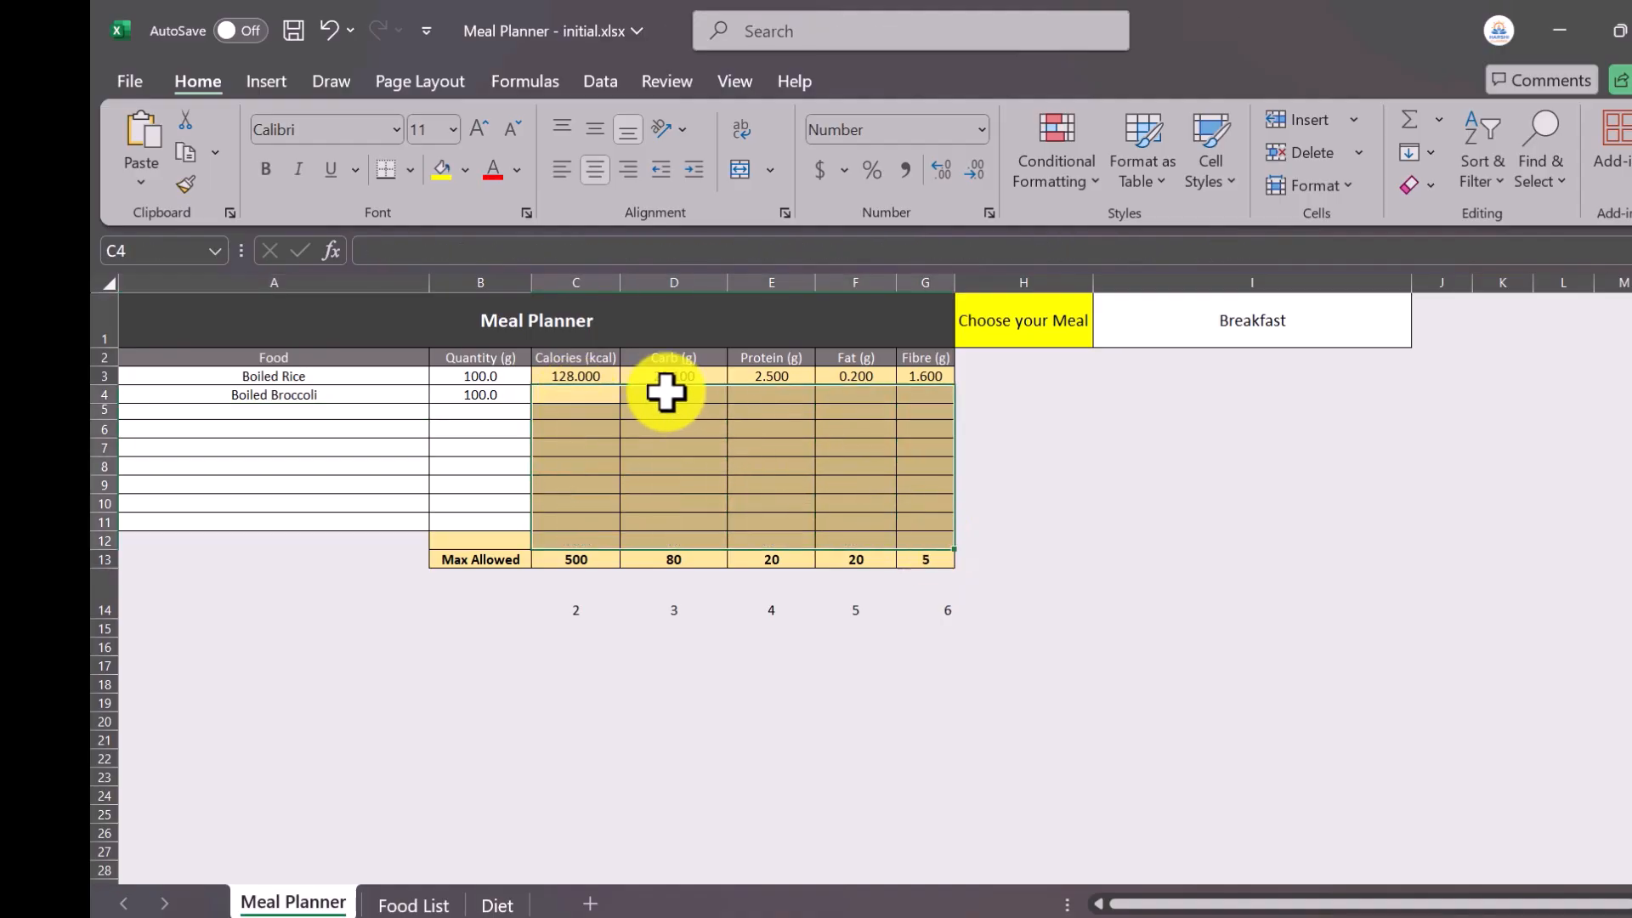
pyautogui.click(659, 379)
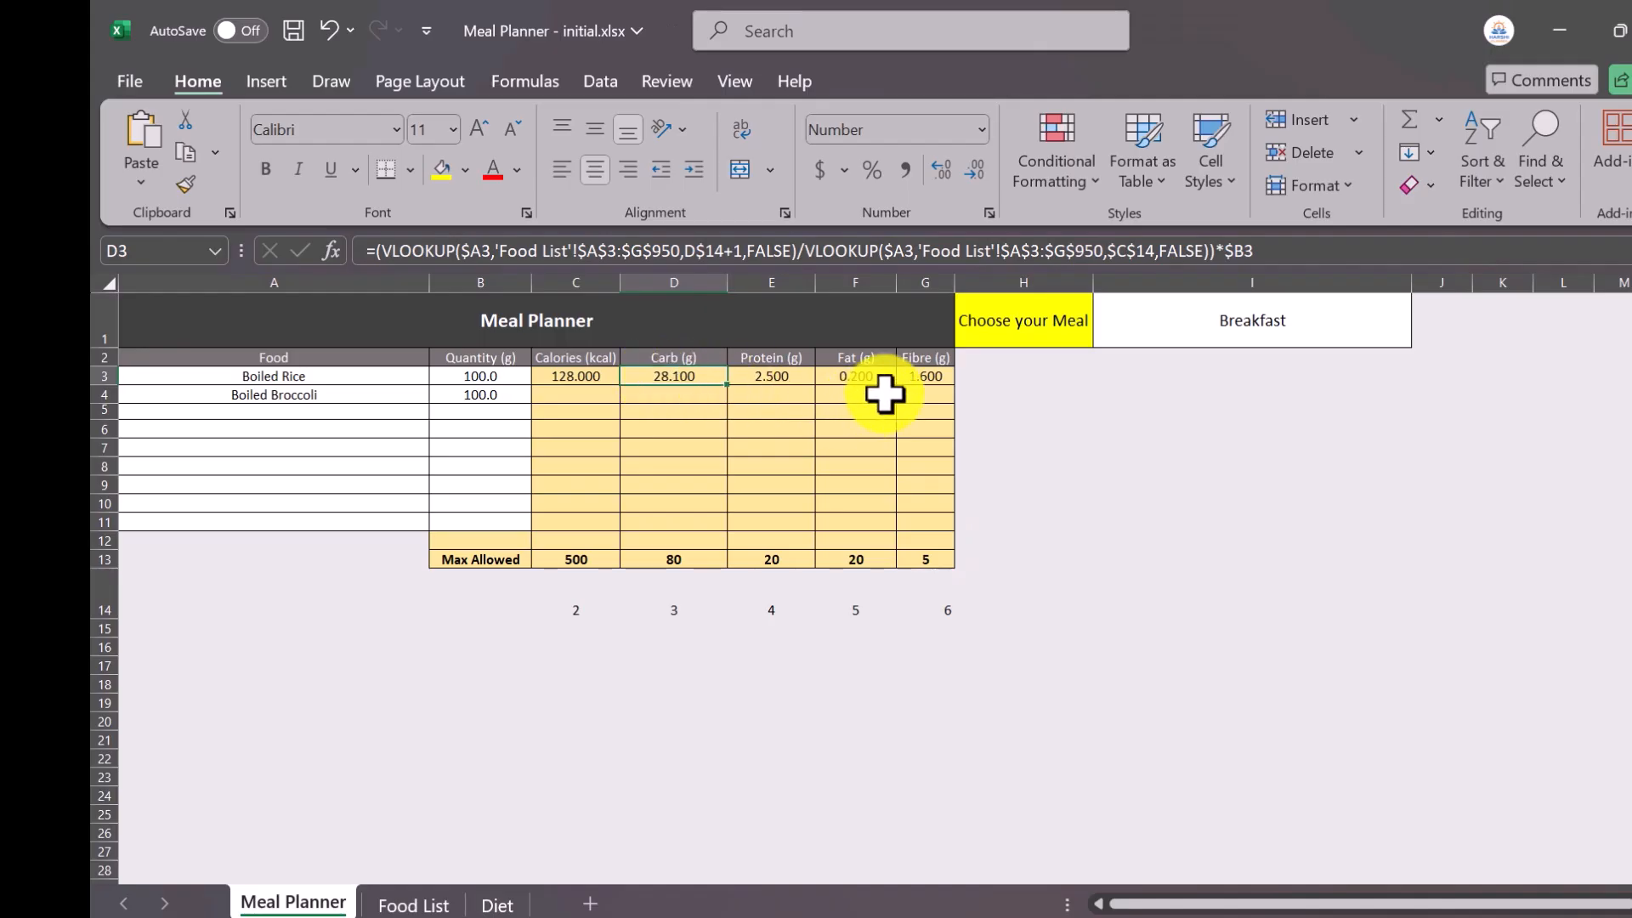
pyautogui.keyDown('shift'); pyautogui.click(933, 379); pyautogui.keyUp('shift')
pyautogui.press('Delete')
# Examine the full VLOOKUP division formula in C3, including its C$14 and $C$14 references.
pyautogui.click(565, 375)
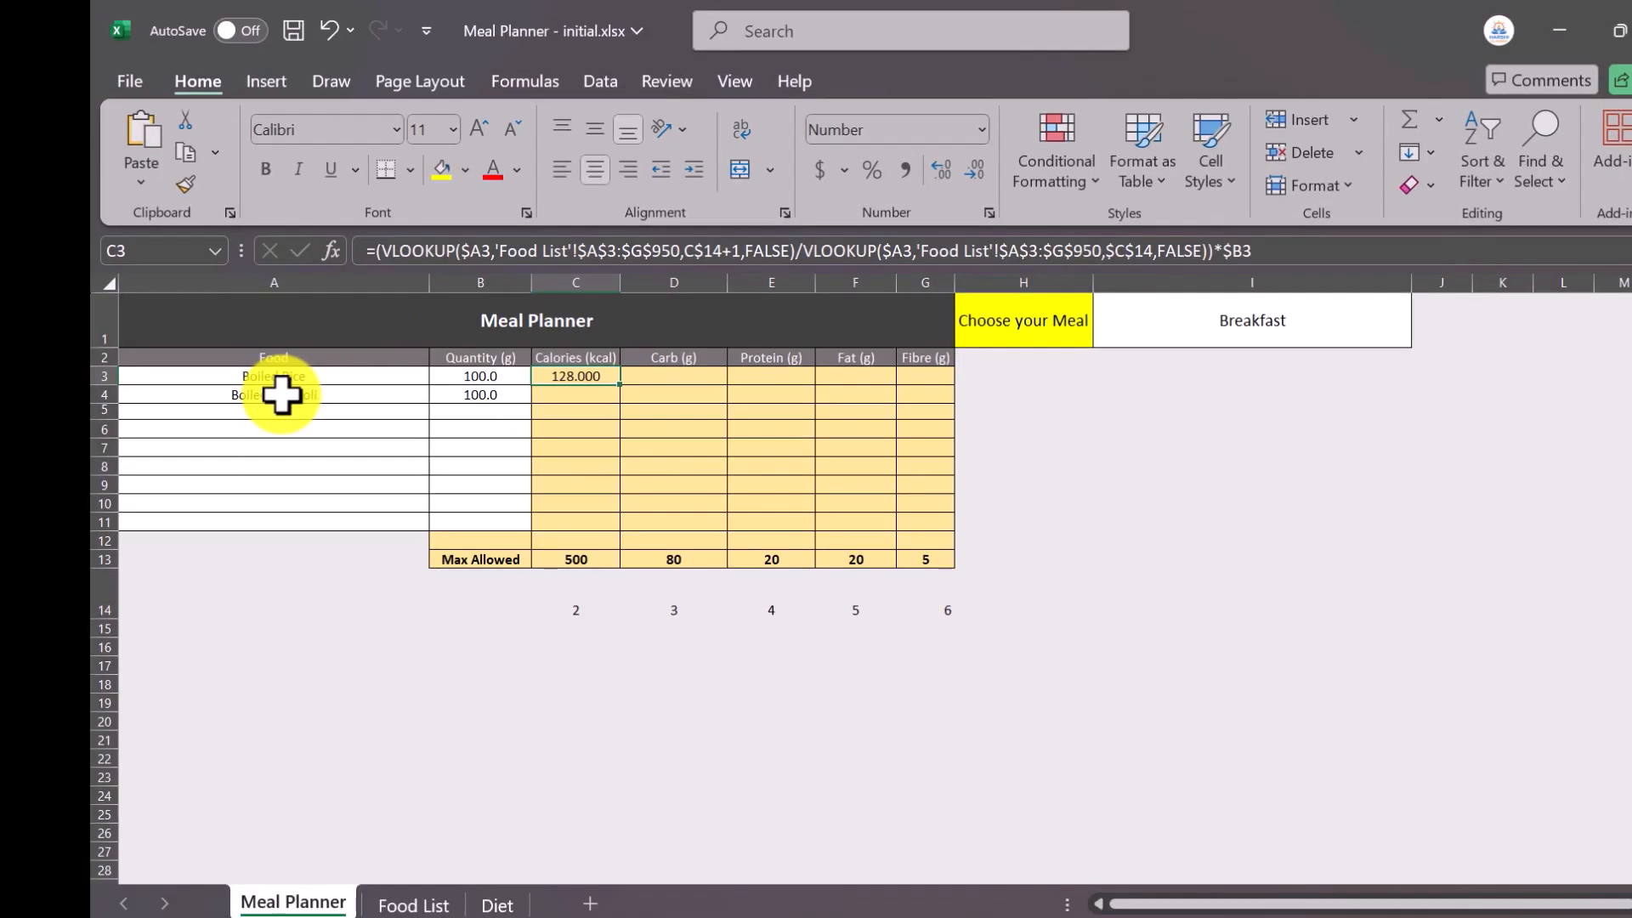
pyautogui.click(380, 249)
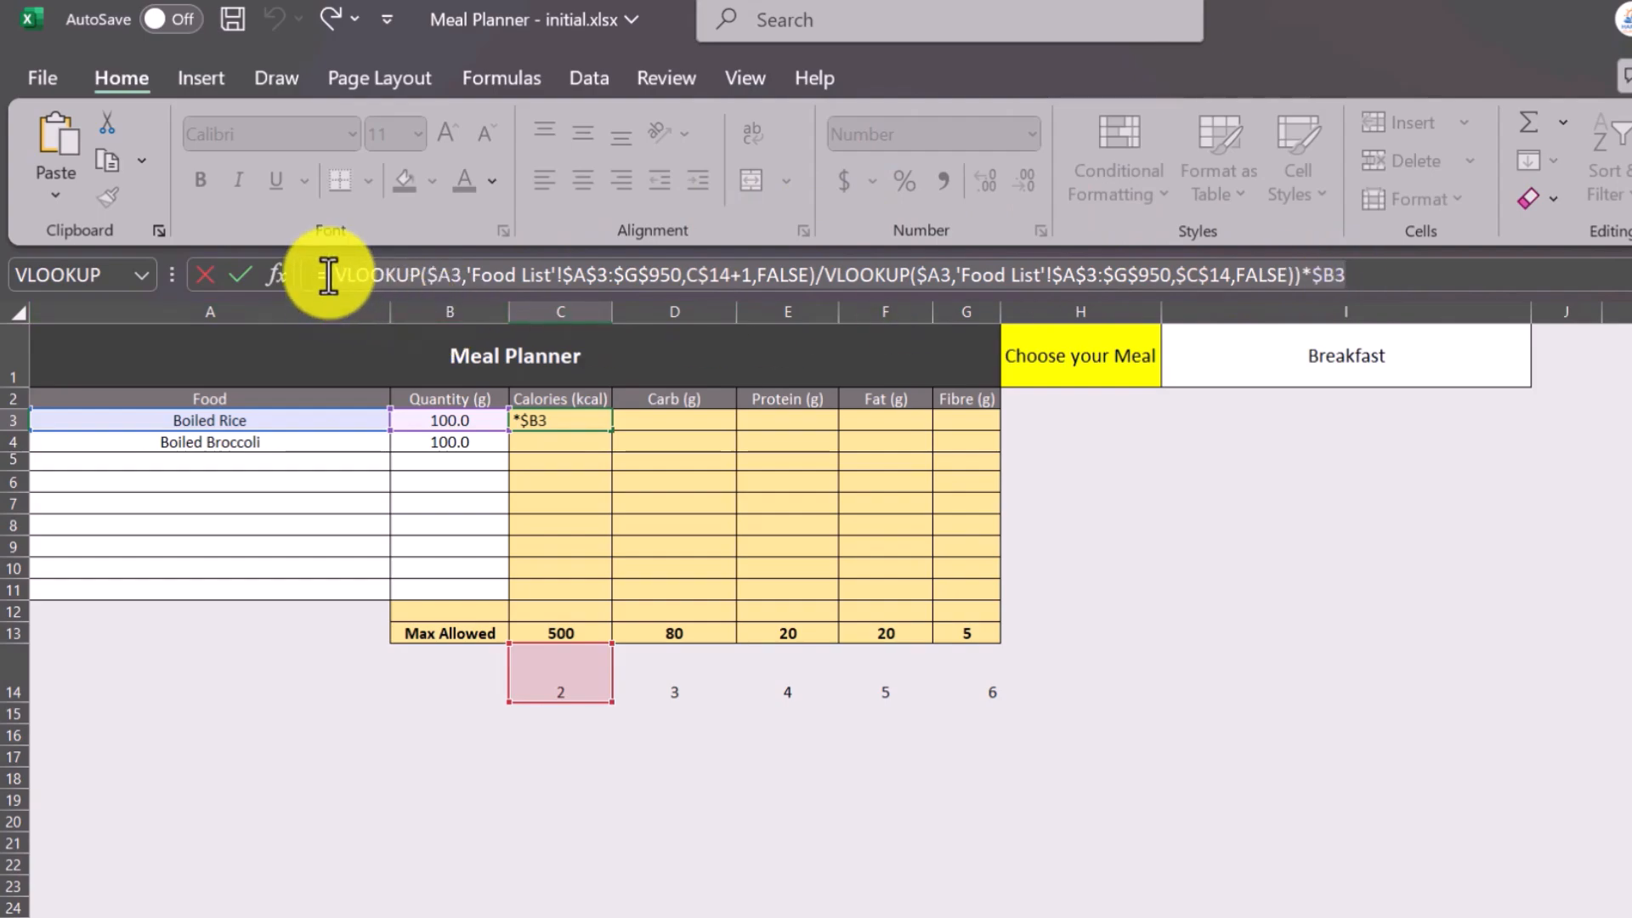
pyautogui.hotkey('ctrl', 'Return')
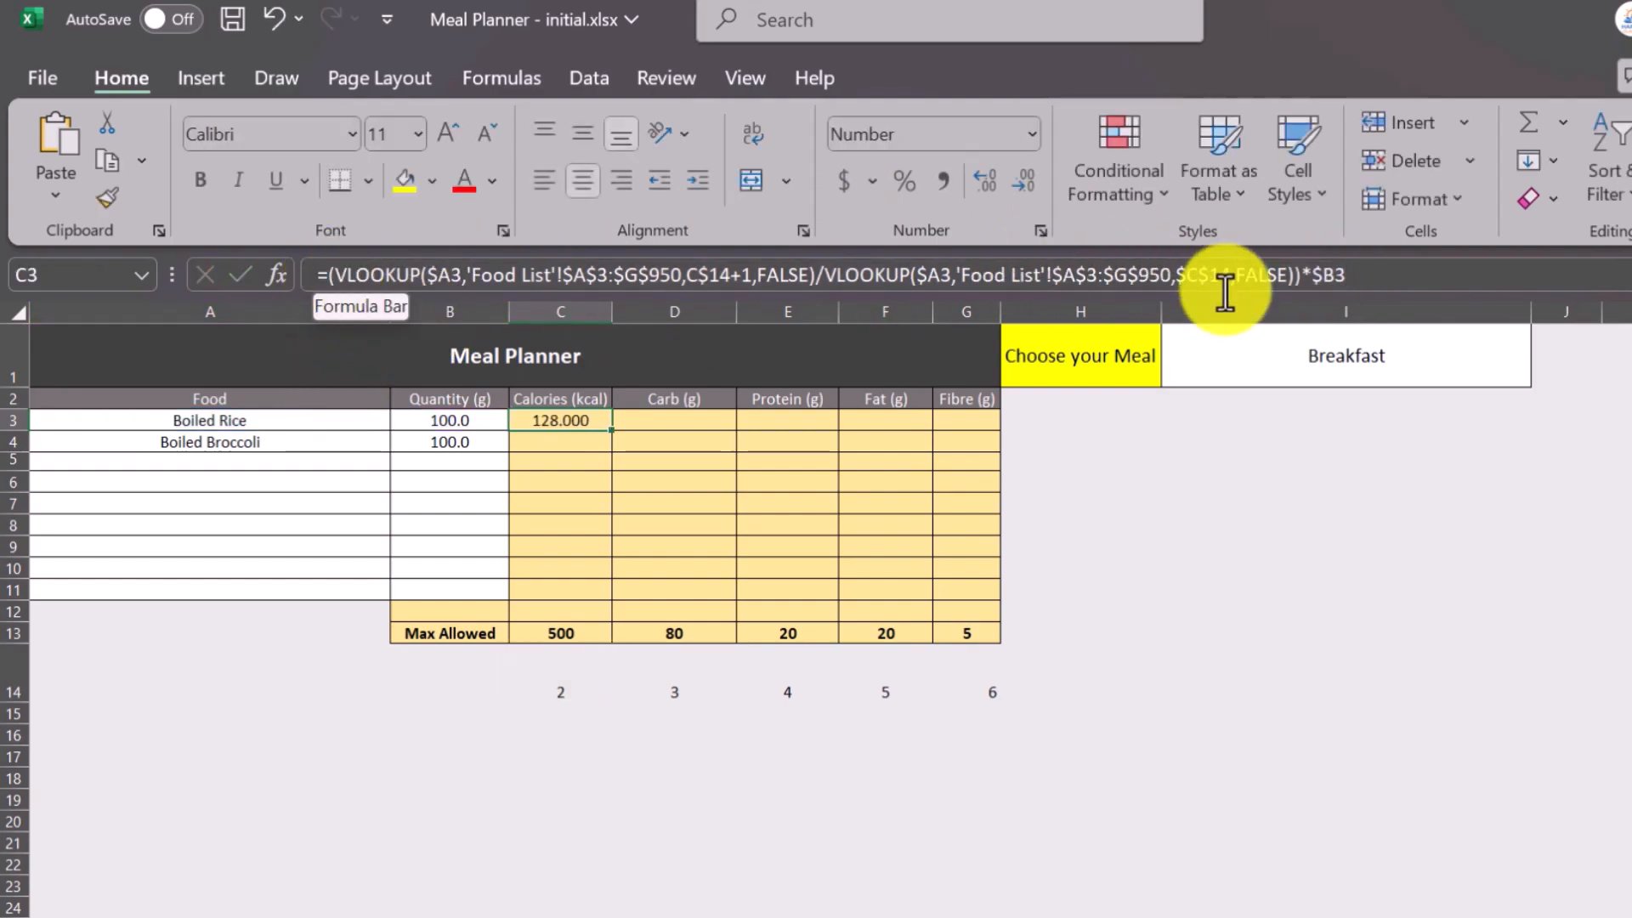
# Wrap the C3 formula's expression in an outer pair of parentheses and cut it out, leaving only the equals sign.
pyautogui.click(1359, 274)
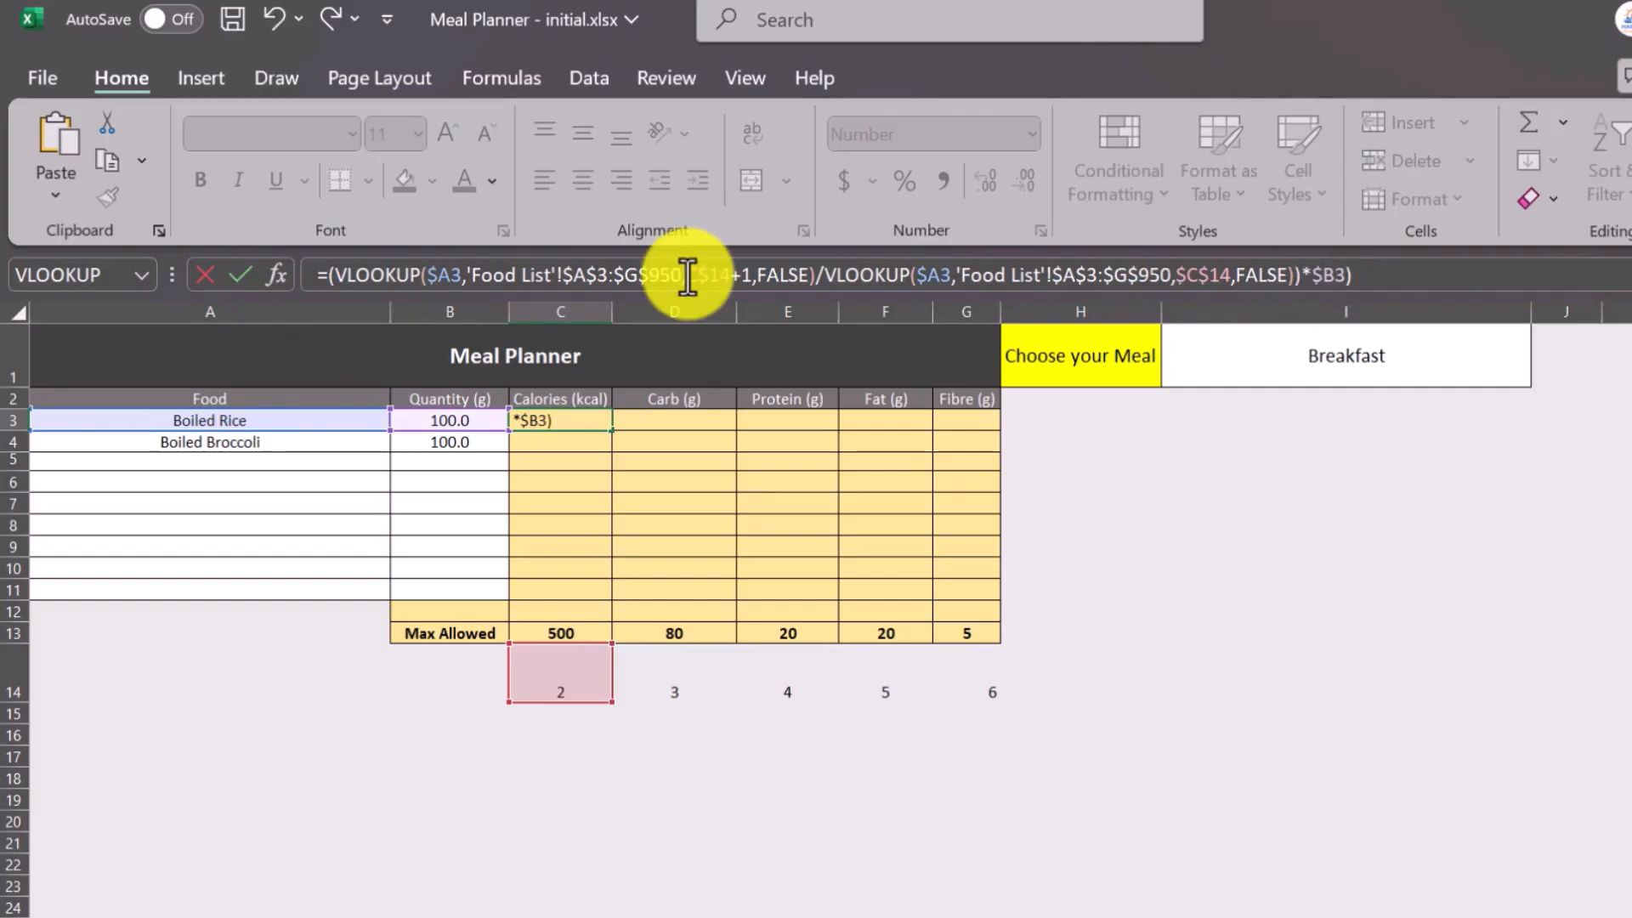
pyautogui.press('Home')
pyautogui.press('Right')
pyautogui.write('(')
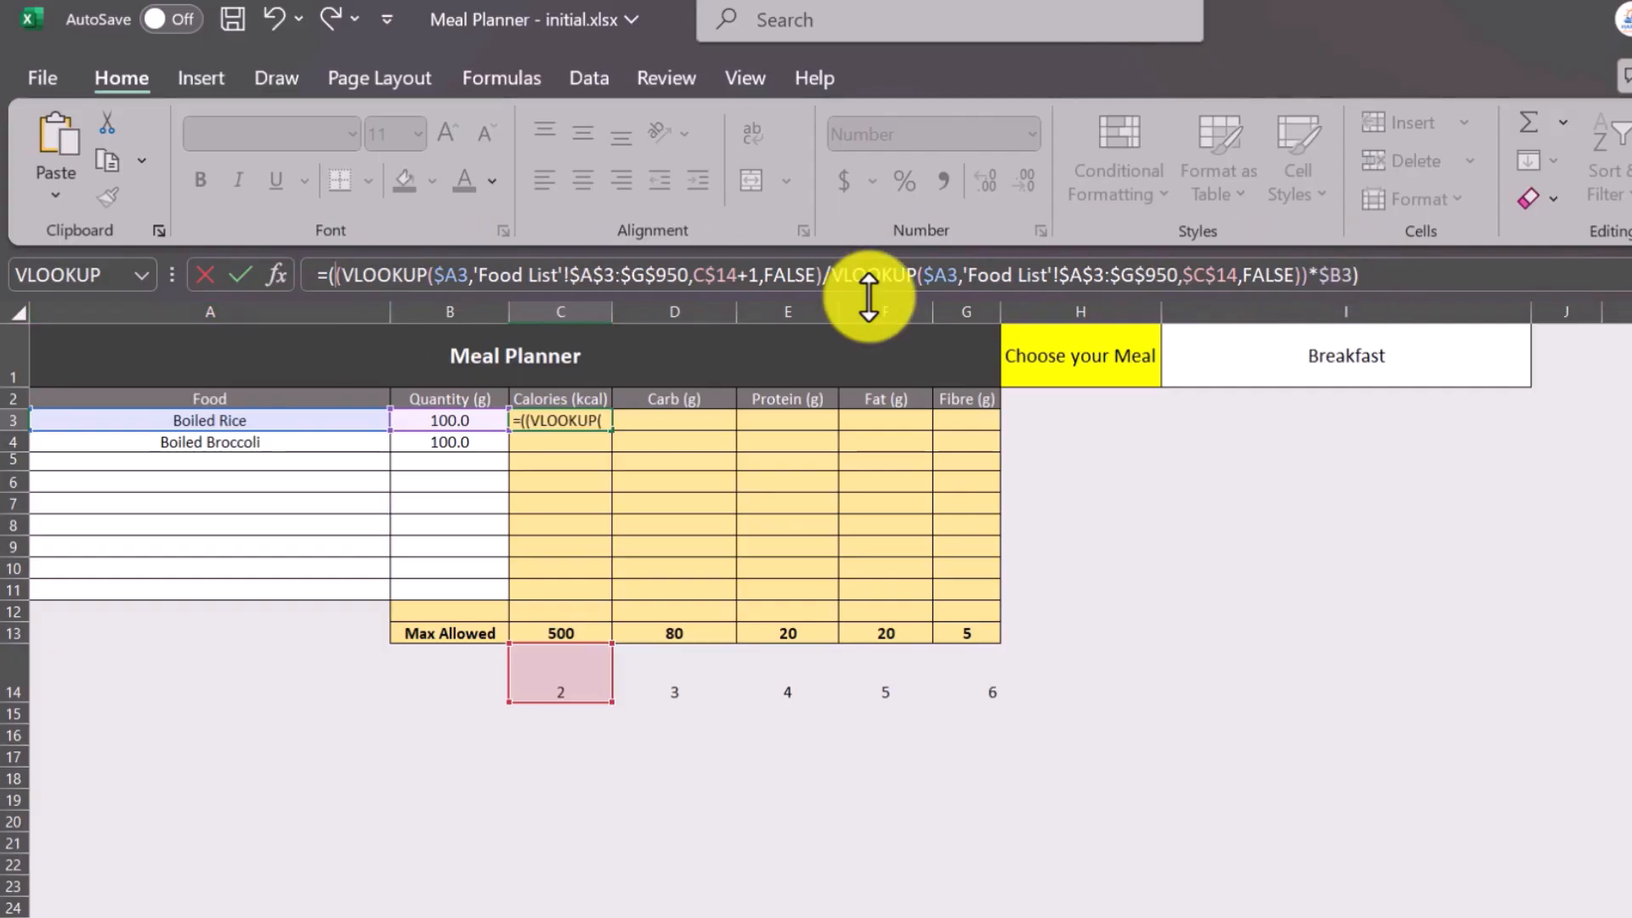
pyautogui.moveTo(1377, 272); pyautogui.dragTo(330, 281)
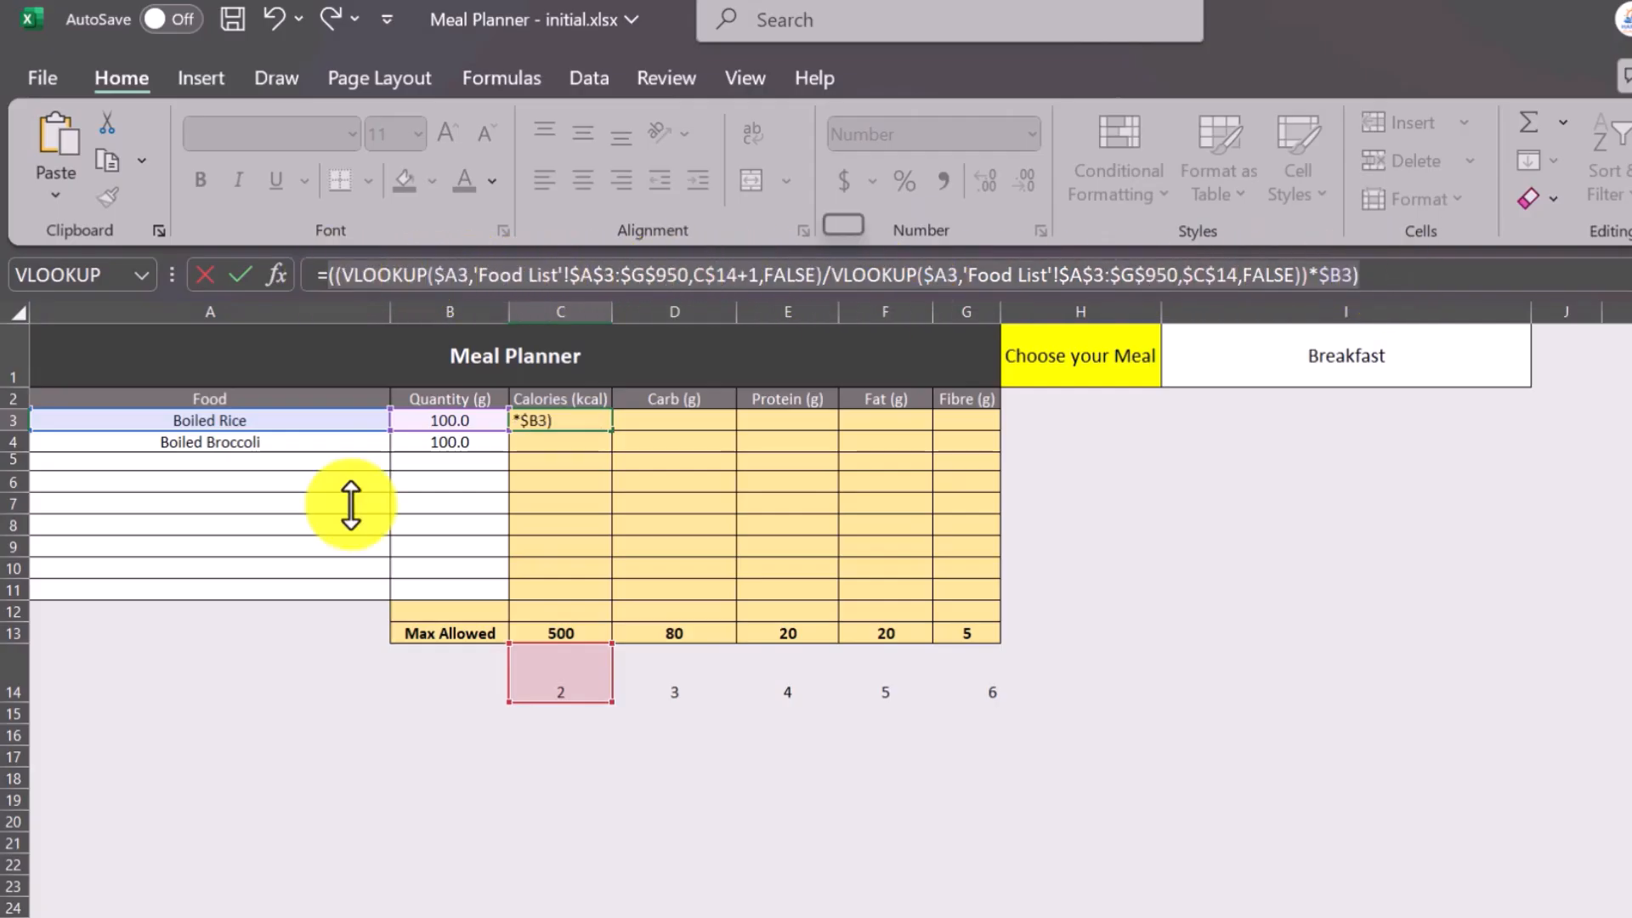
pyautogui.press('BackSpace')
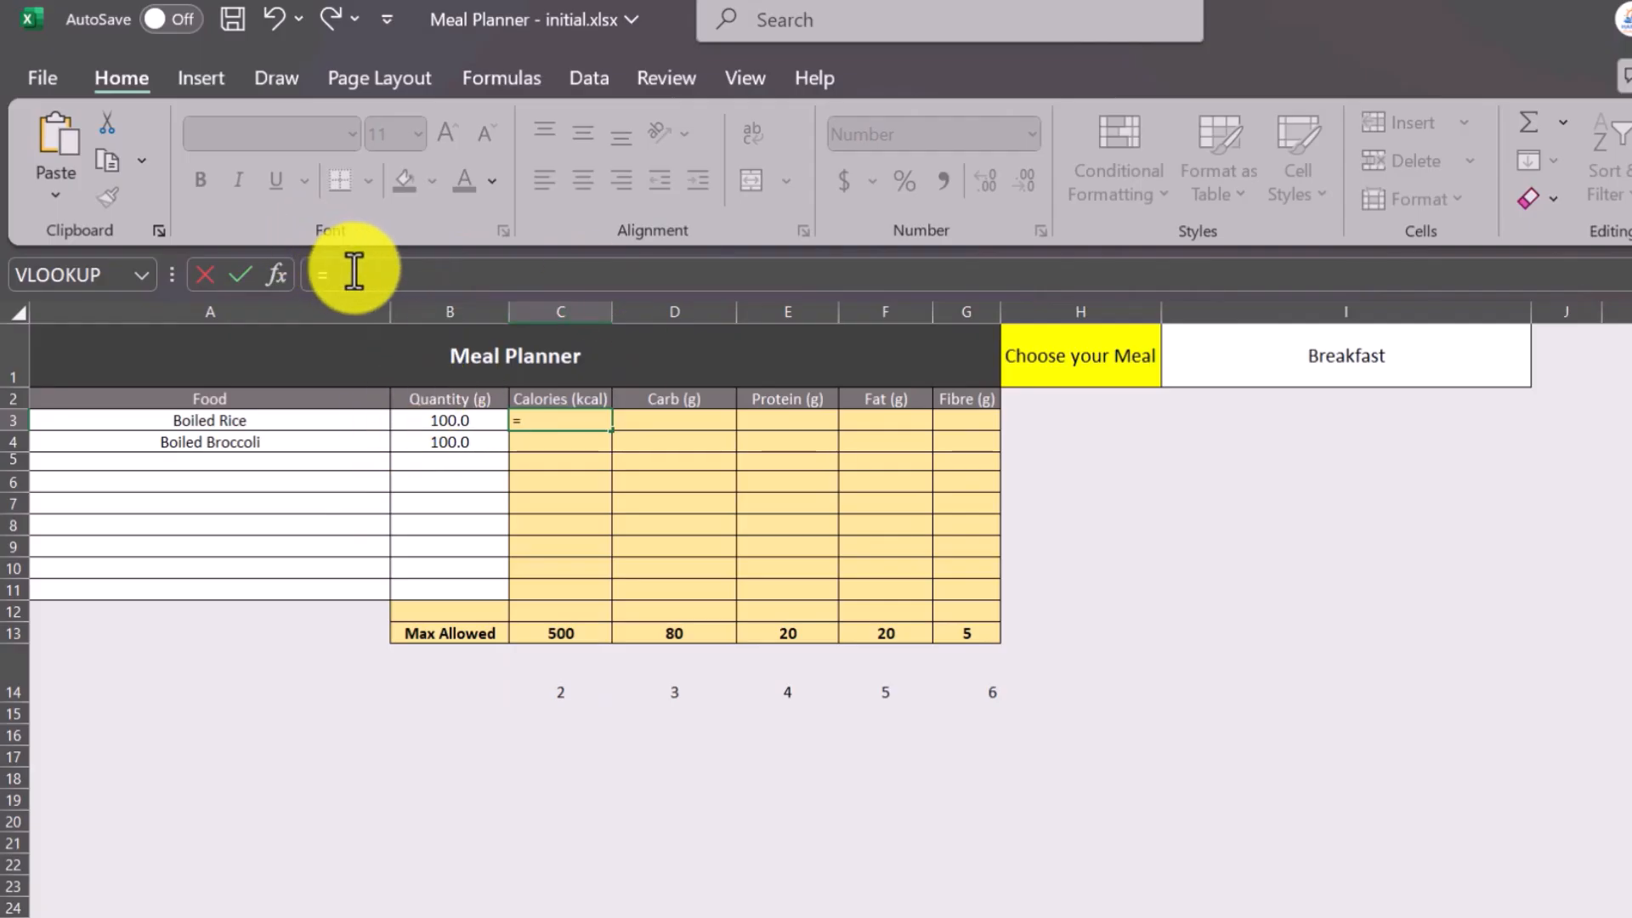
# Begin an IF function in C3 with ISBLANK(A3) as its logical test.
pyautogui.write('if')
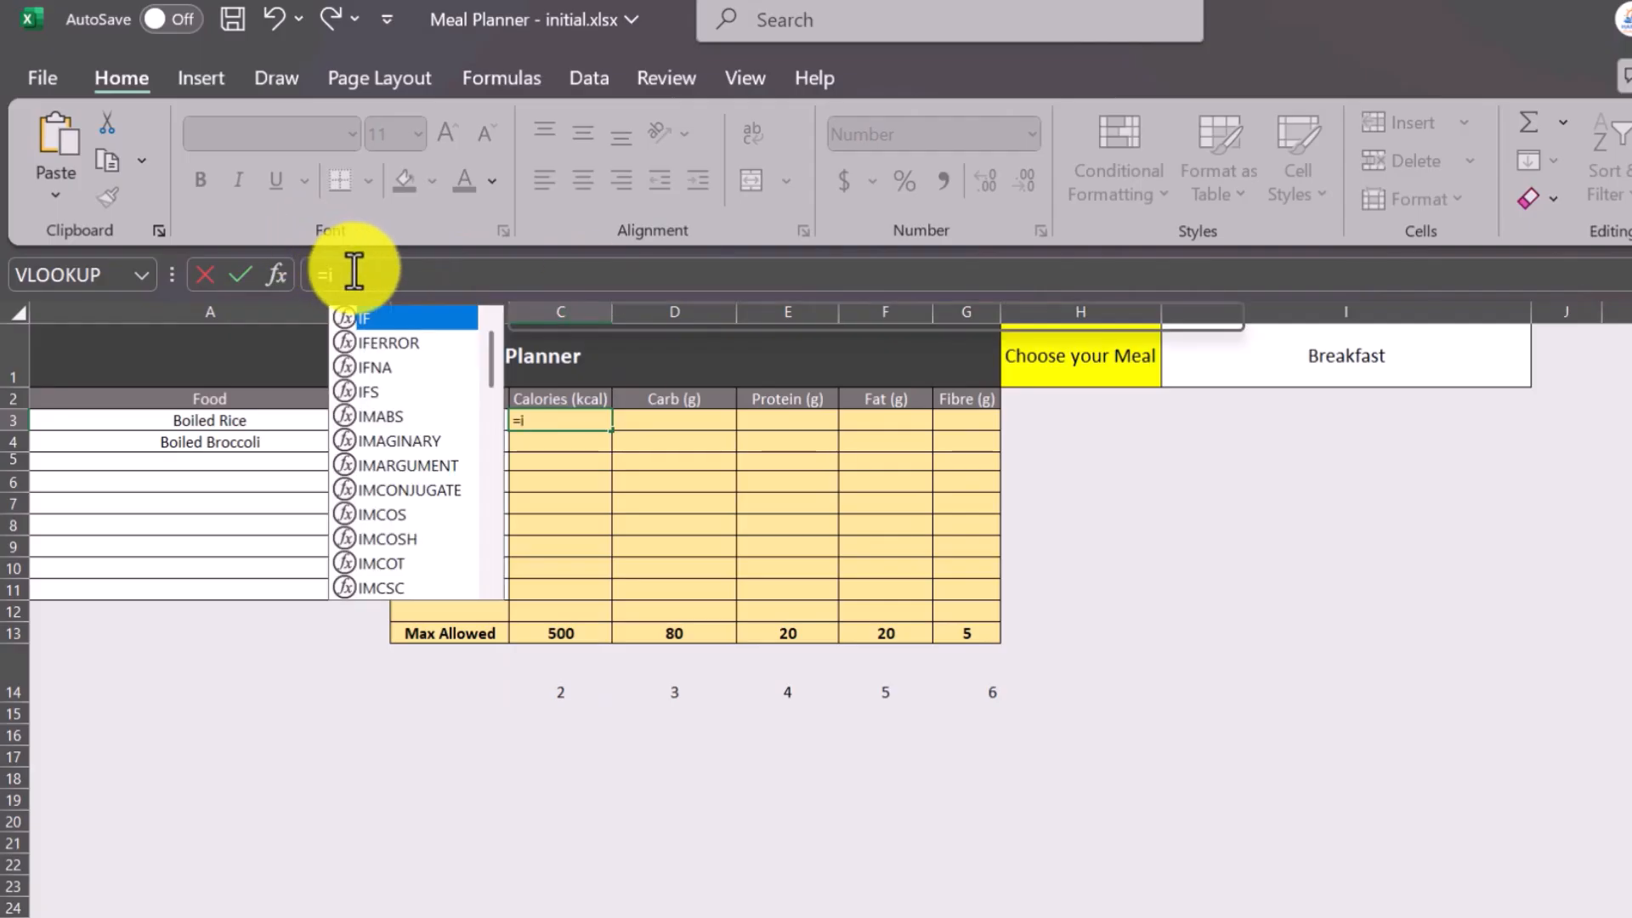
pyautogui.doubleClick(374, 320)
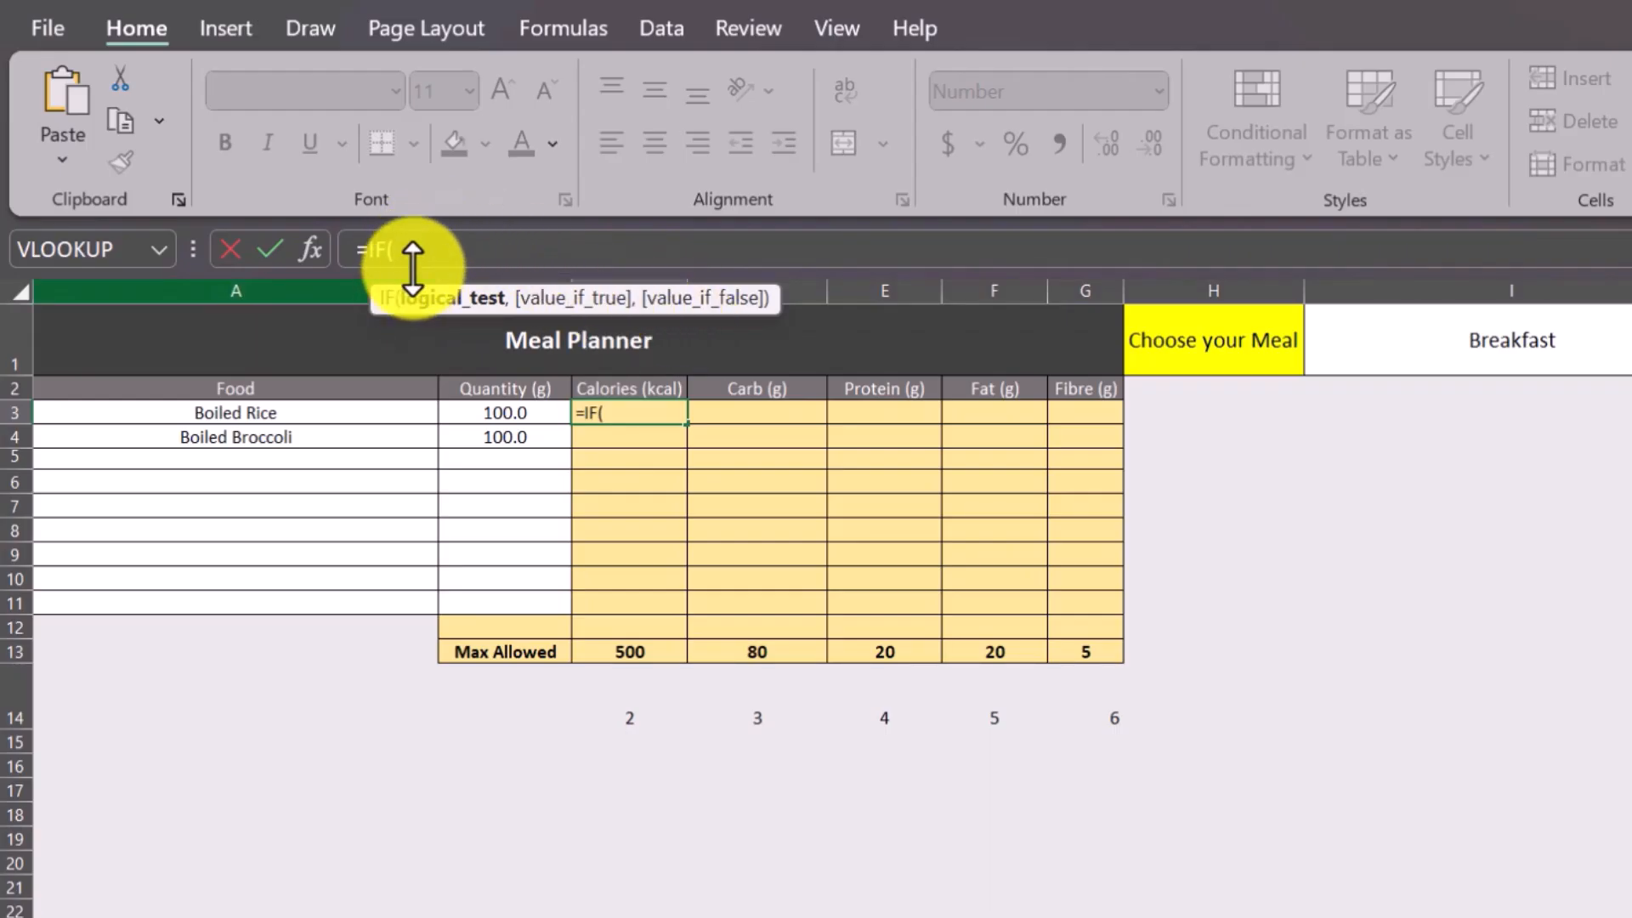
pyautogui.write('isb')
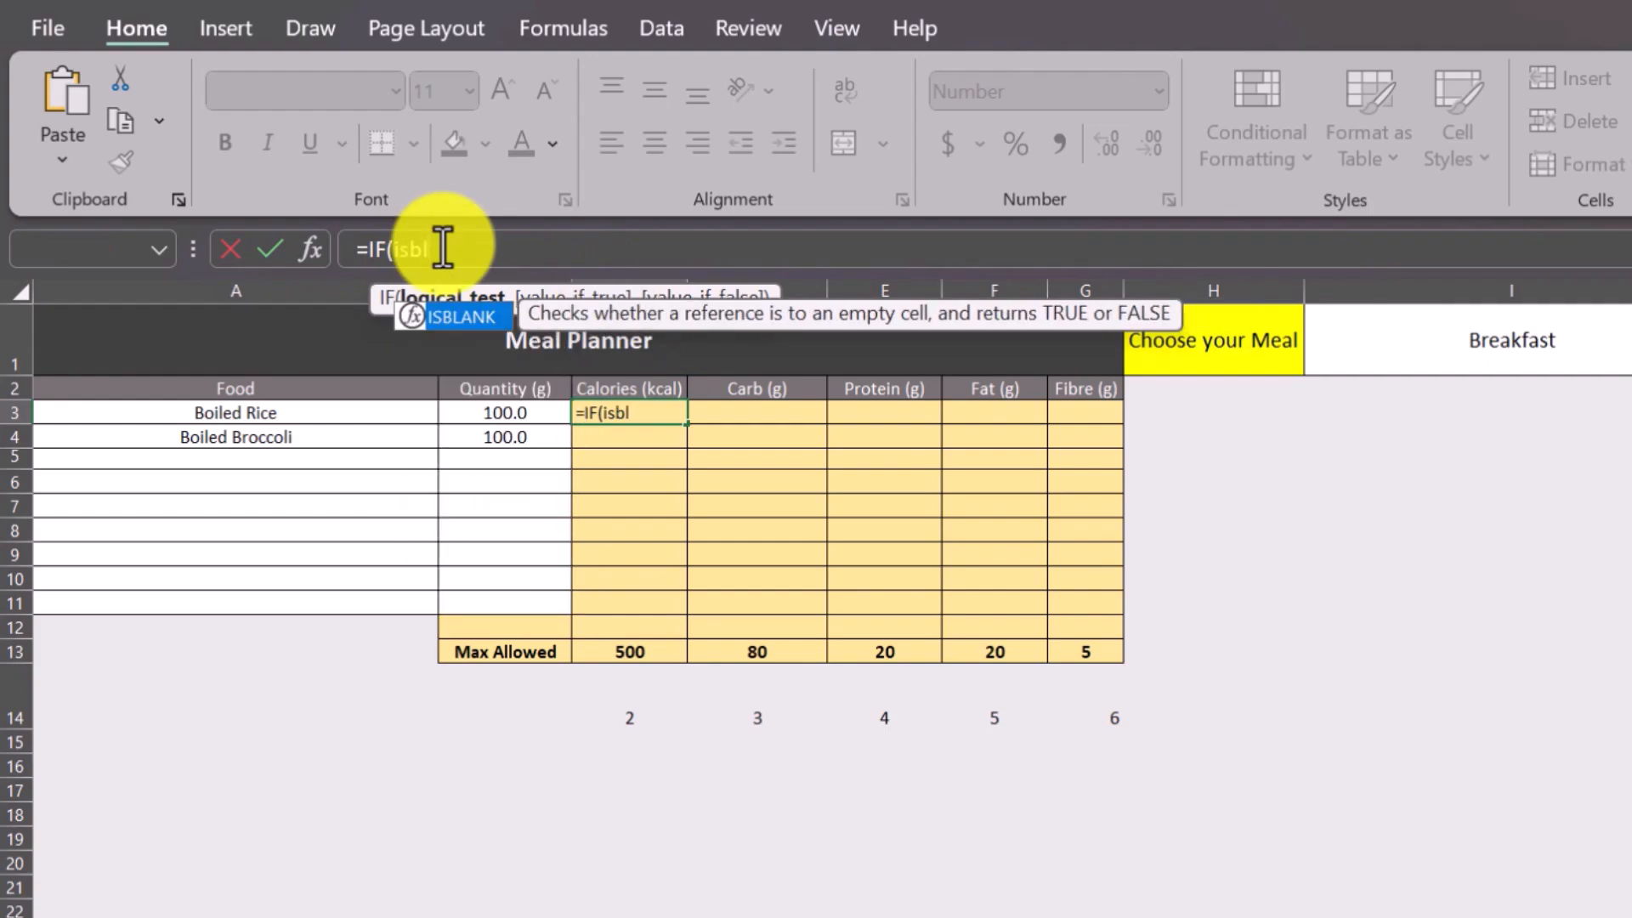
pyautogui.write('l')
pyautogui.doubleClick(462, 318)
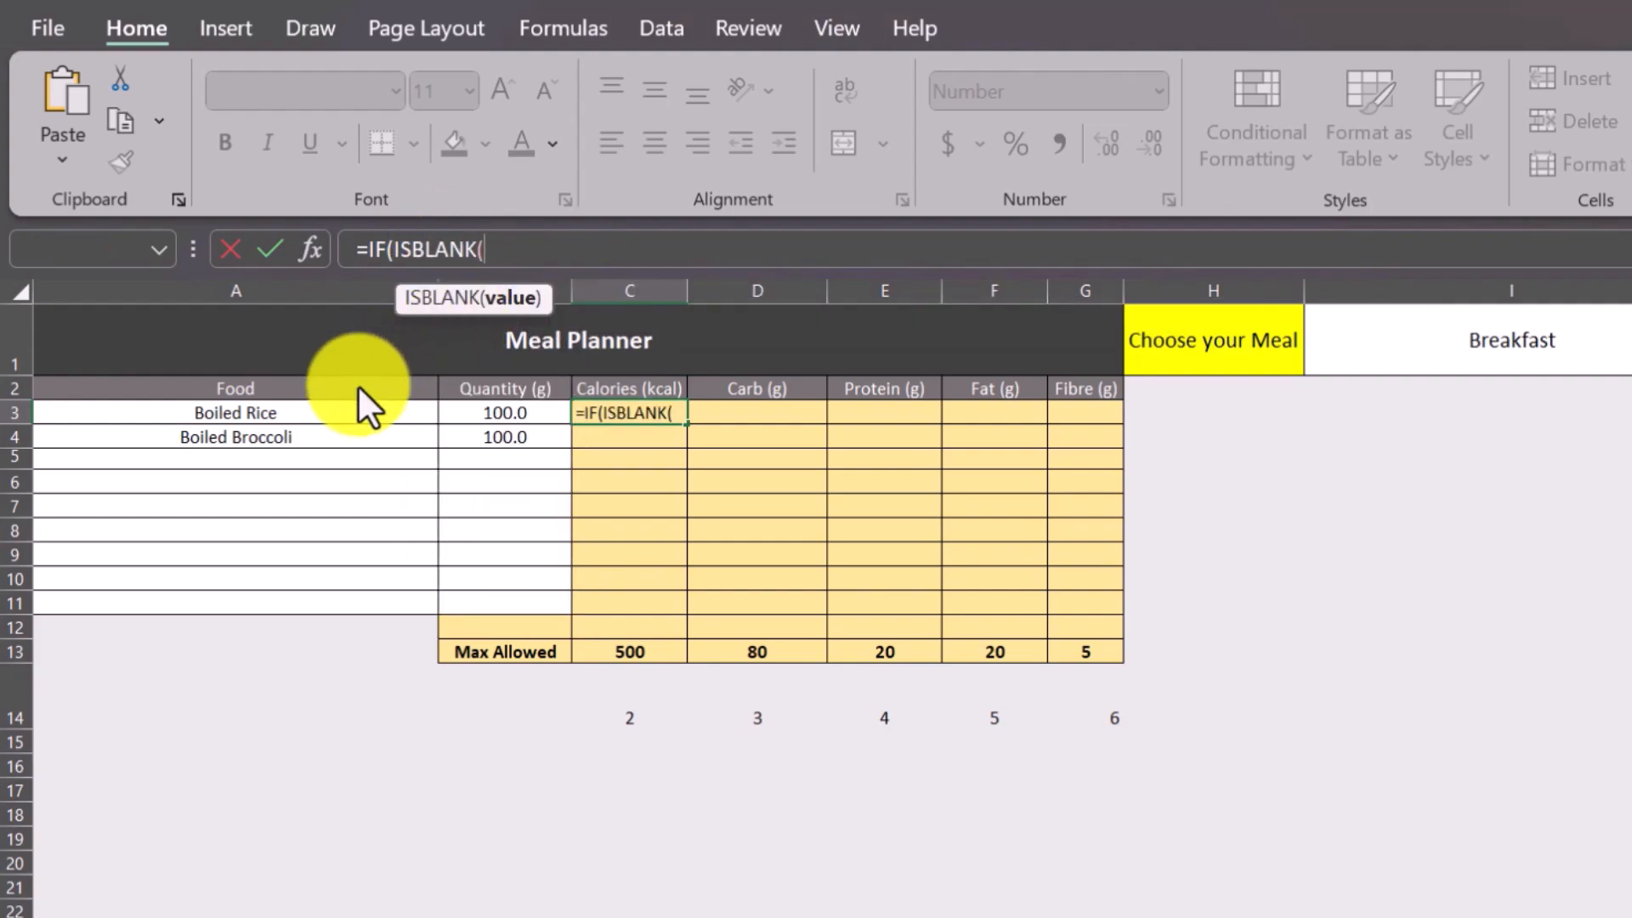
pyautogui.click(284, 411)
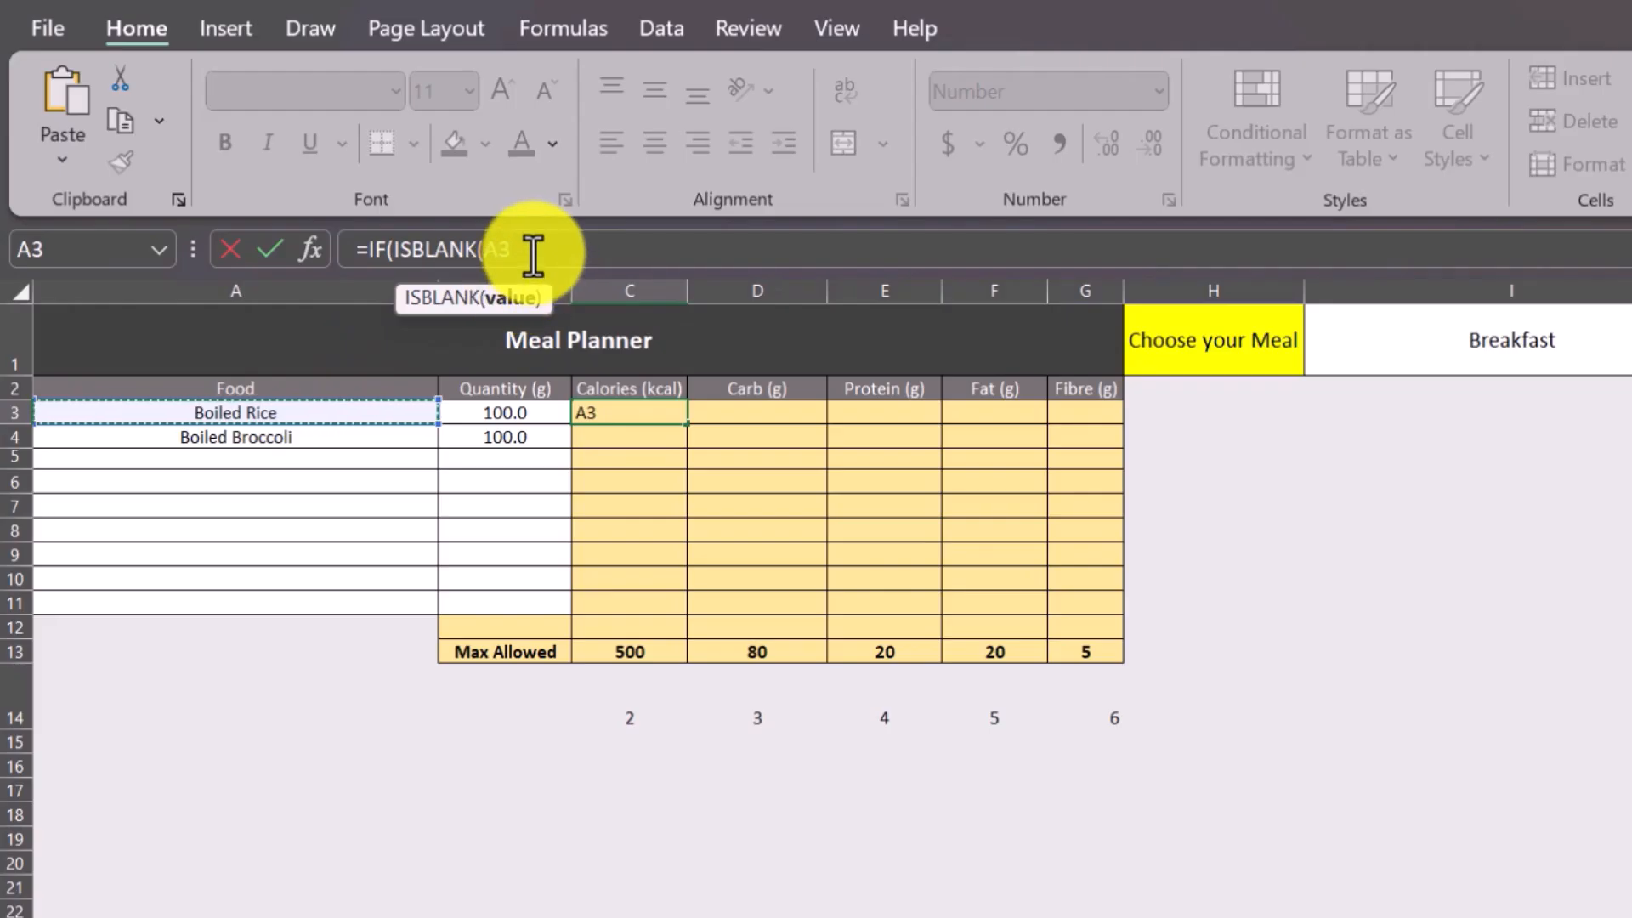
pyautogui.write('0')
pyautogui.press('BackSpace')
pyautogui.write(')')
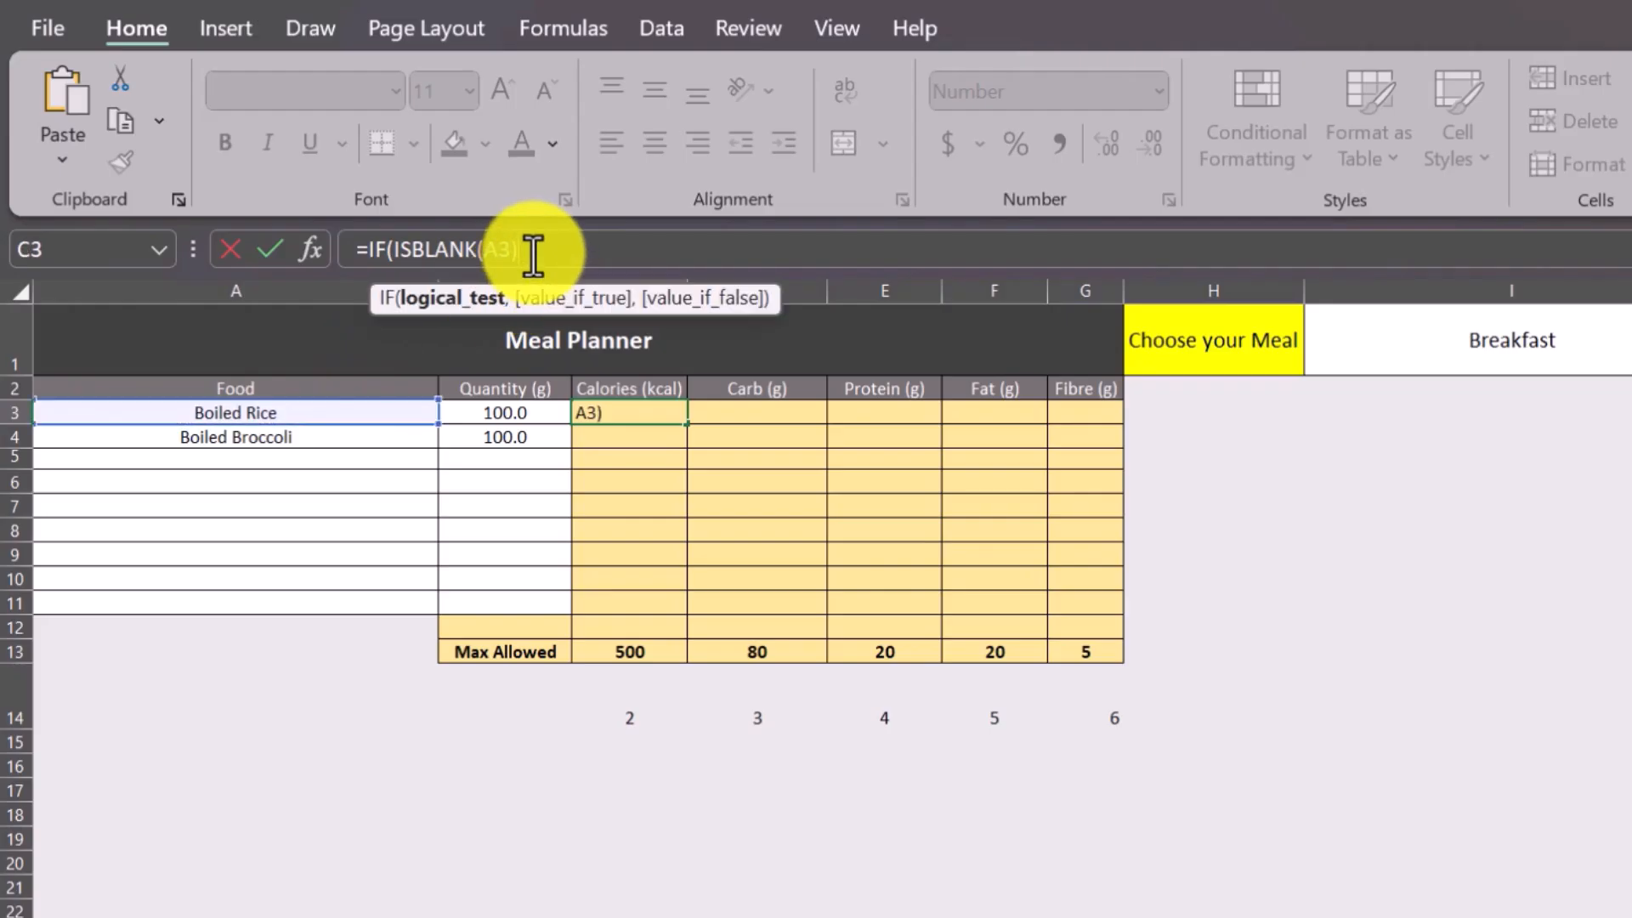
pyautogui.write(',')
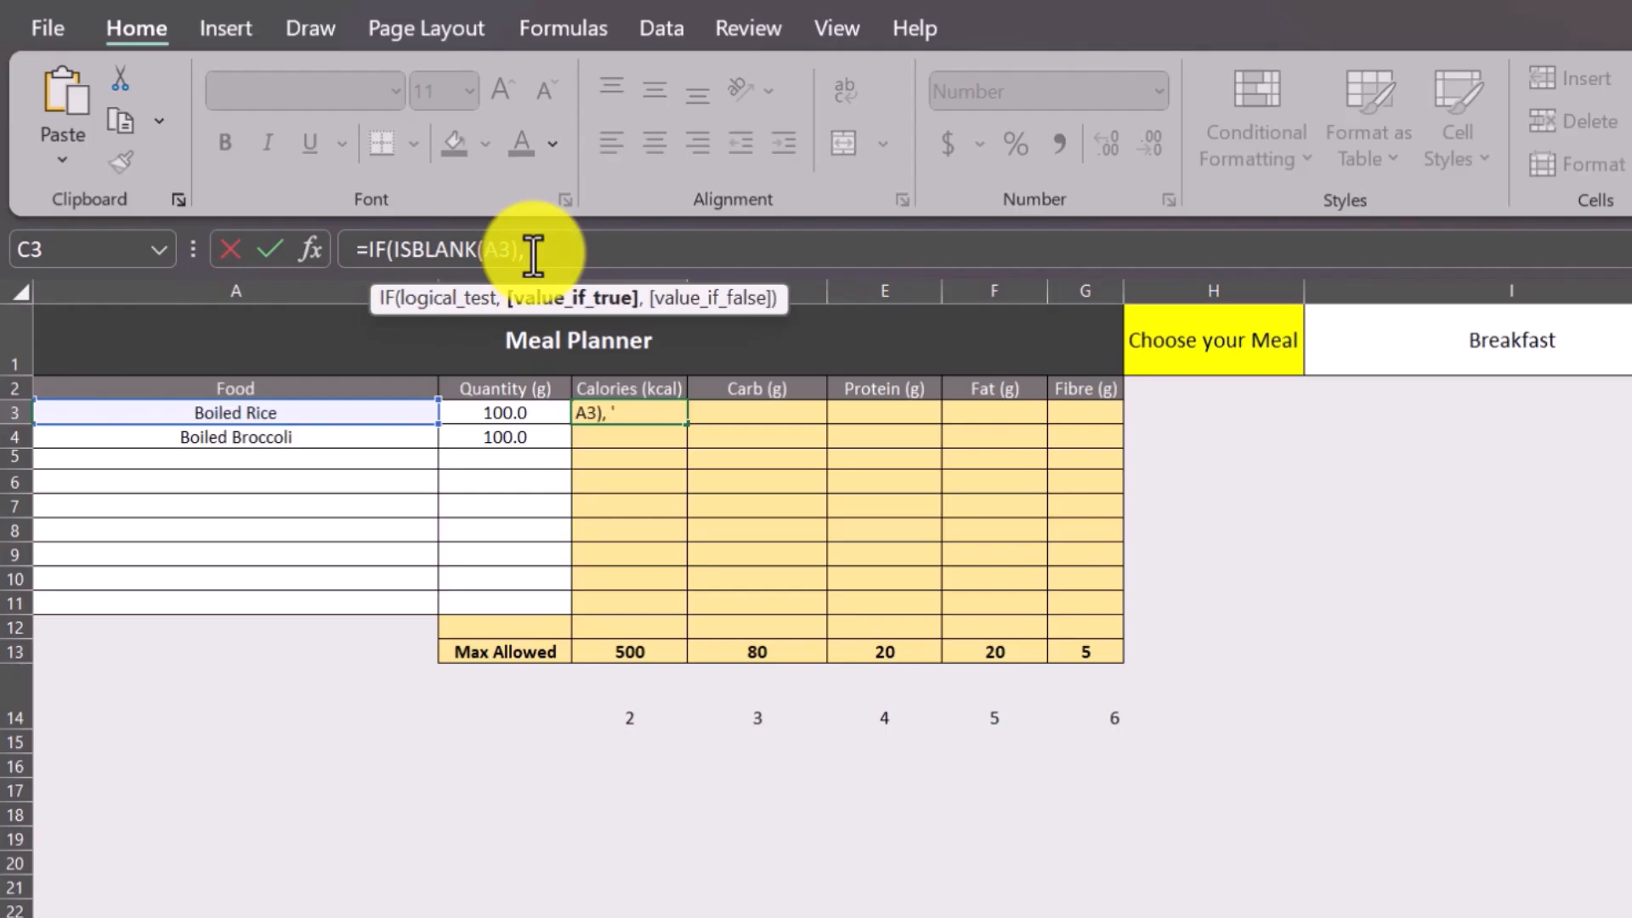
pyautogui.write(' "",')
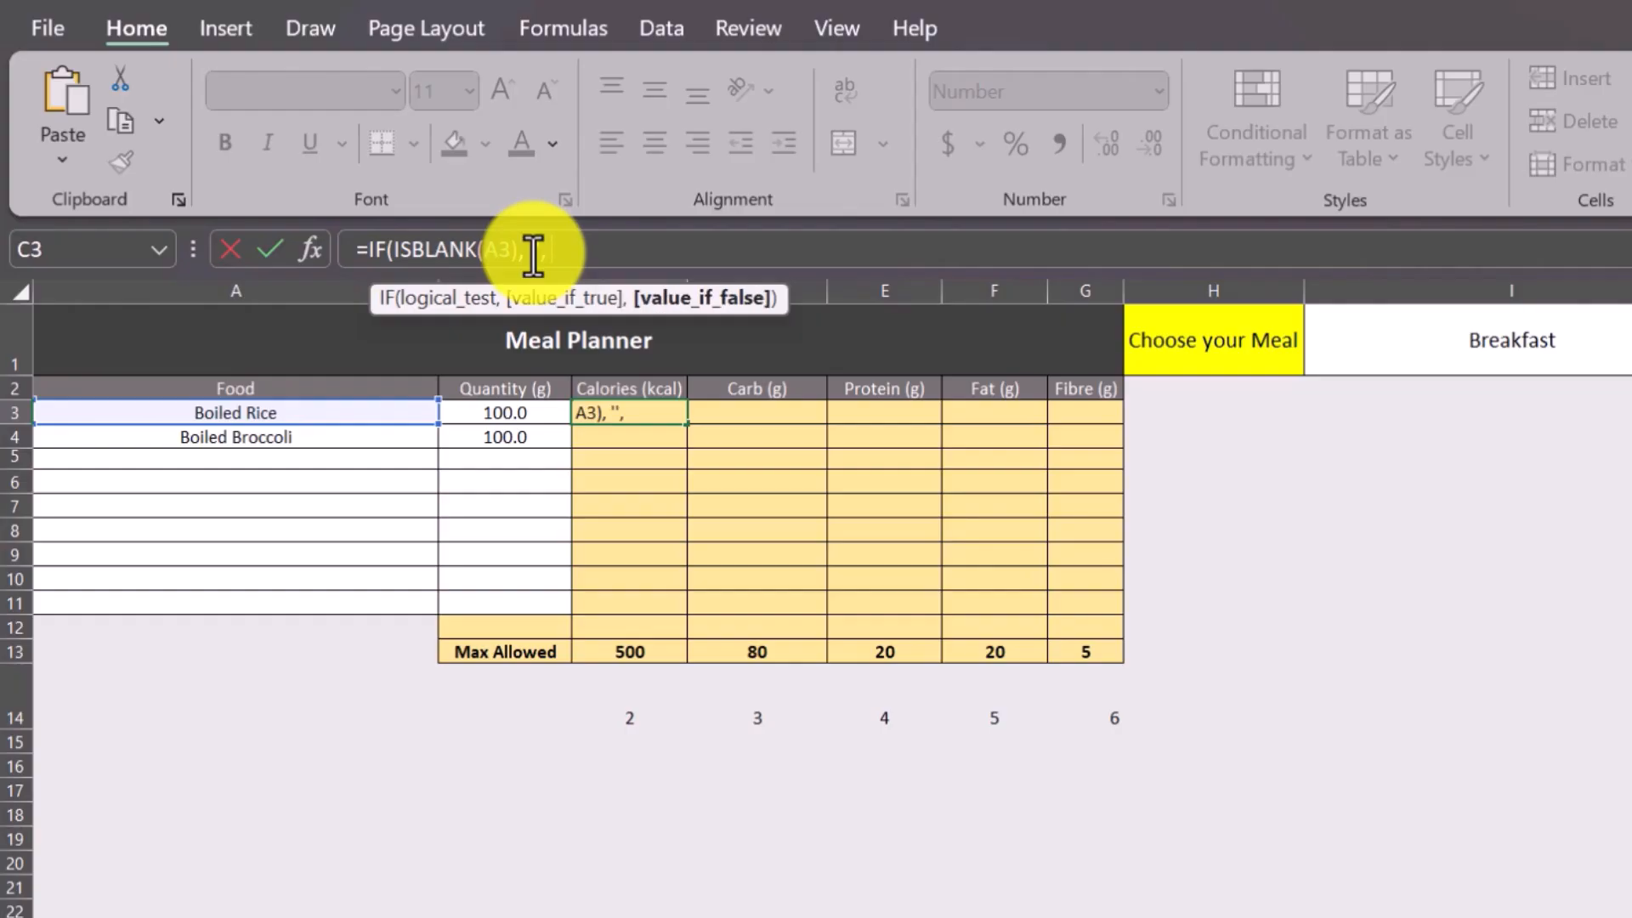
# Use '' as the IF's true value, paste the cut VLOOKUP expression as its false value, and try to enter the formula.
pyautogui.hotkey('ctrl', 'v')
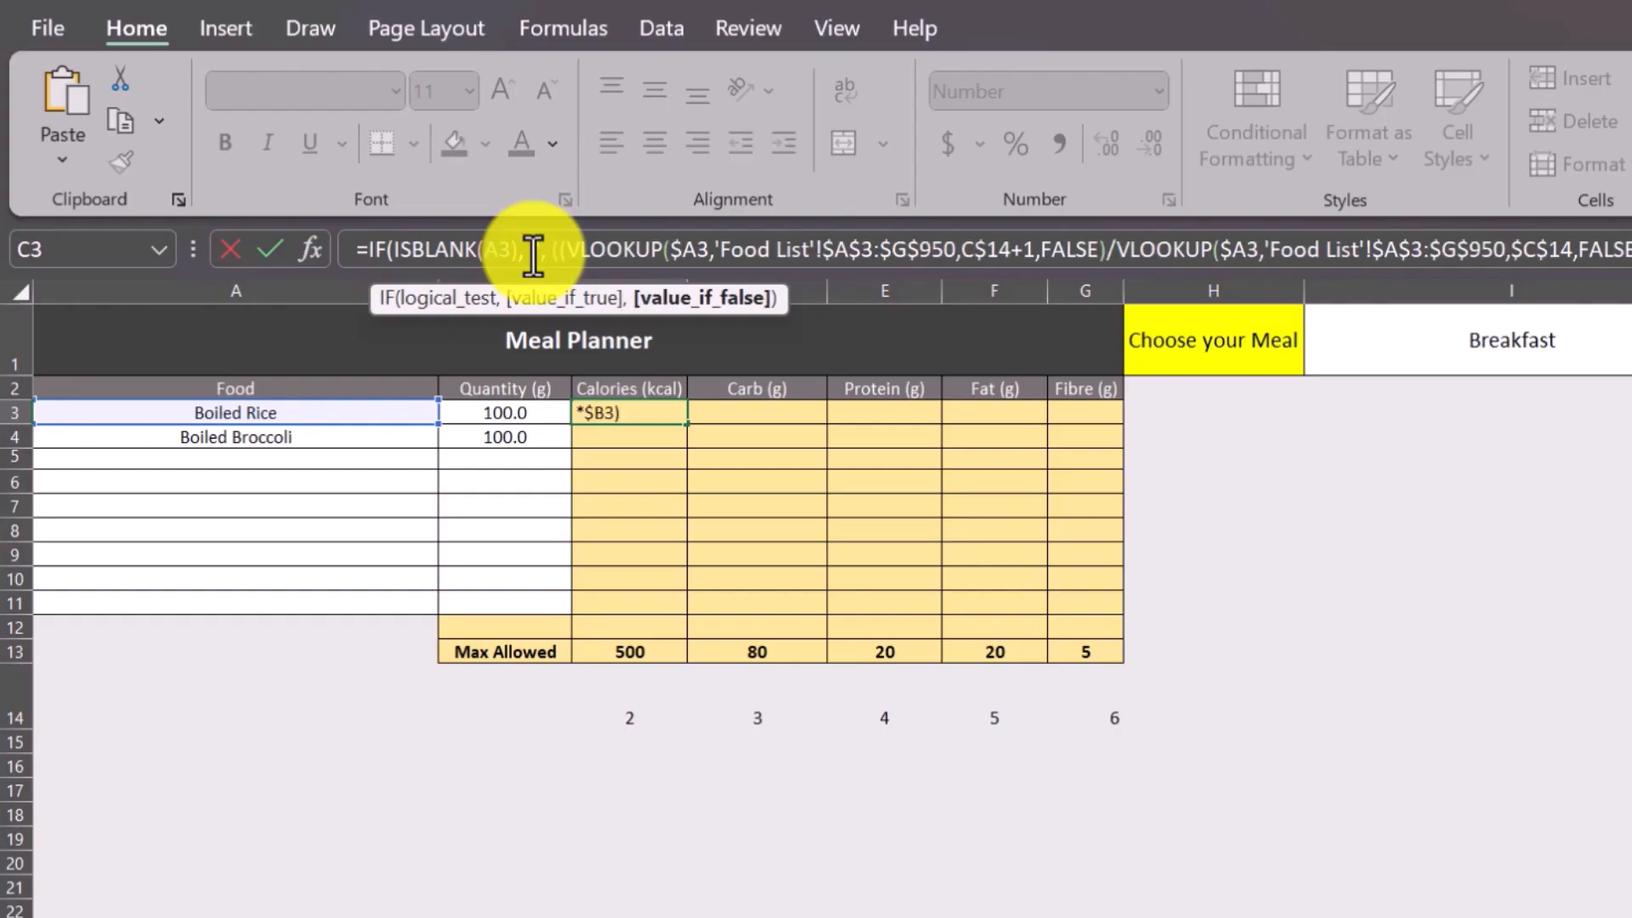
pyautogui.write(')')
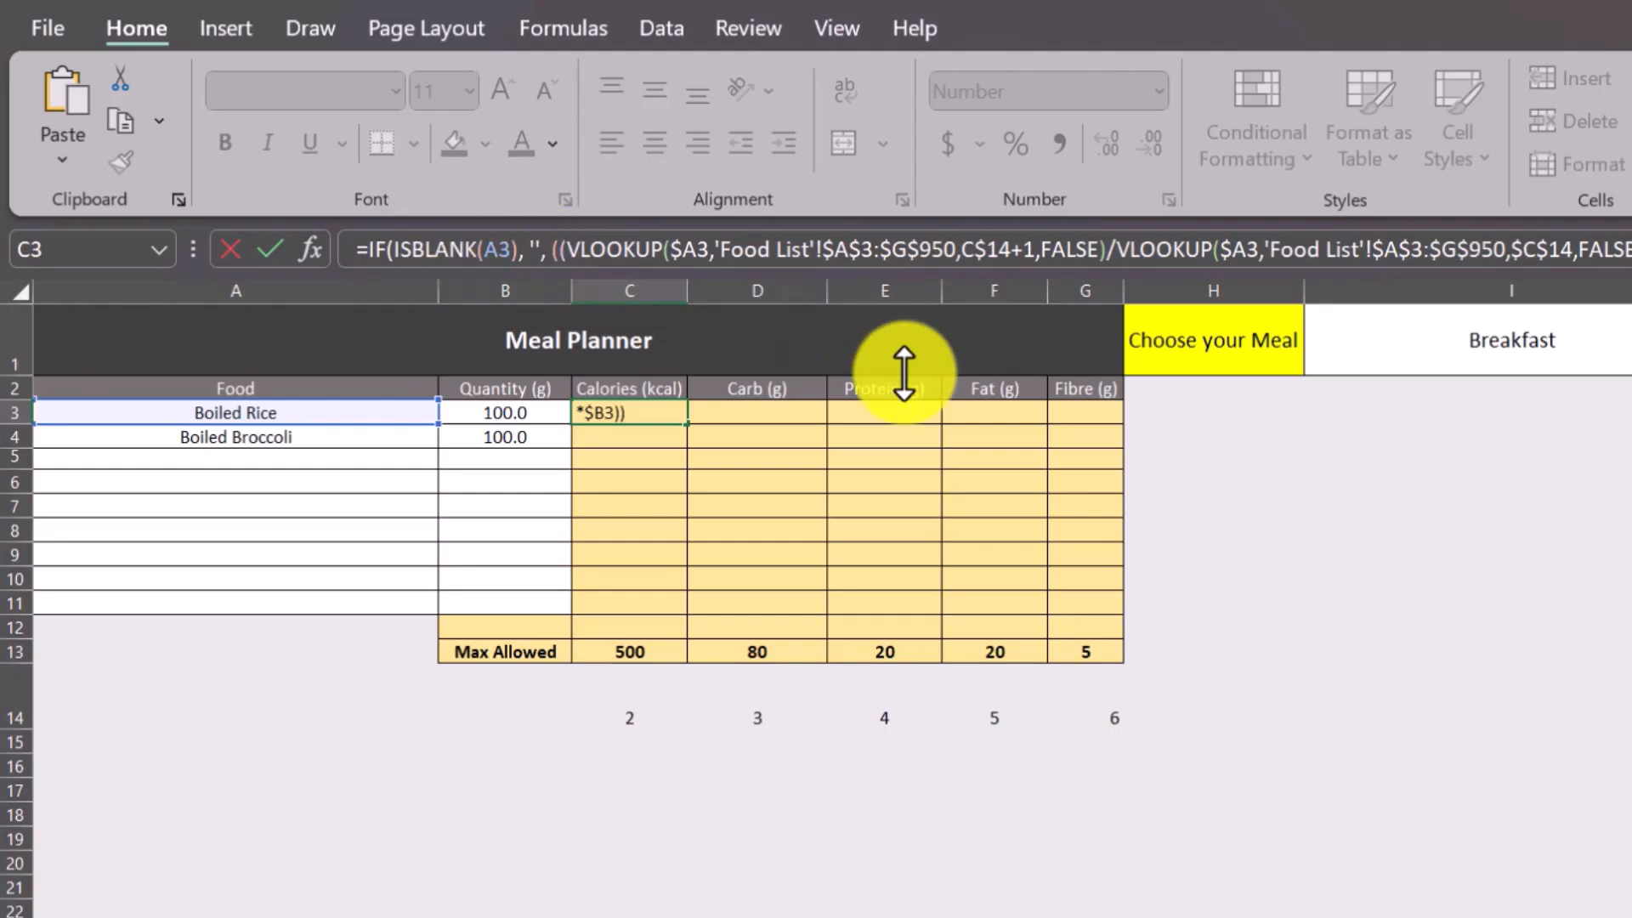
pyautogui.press('Return')
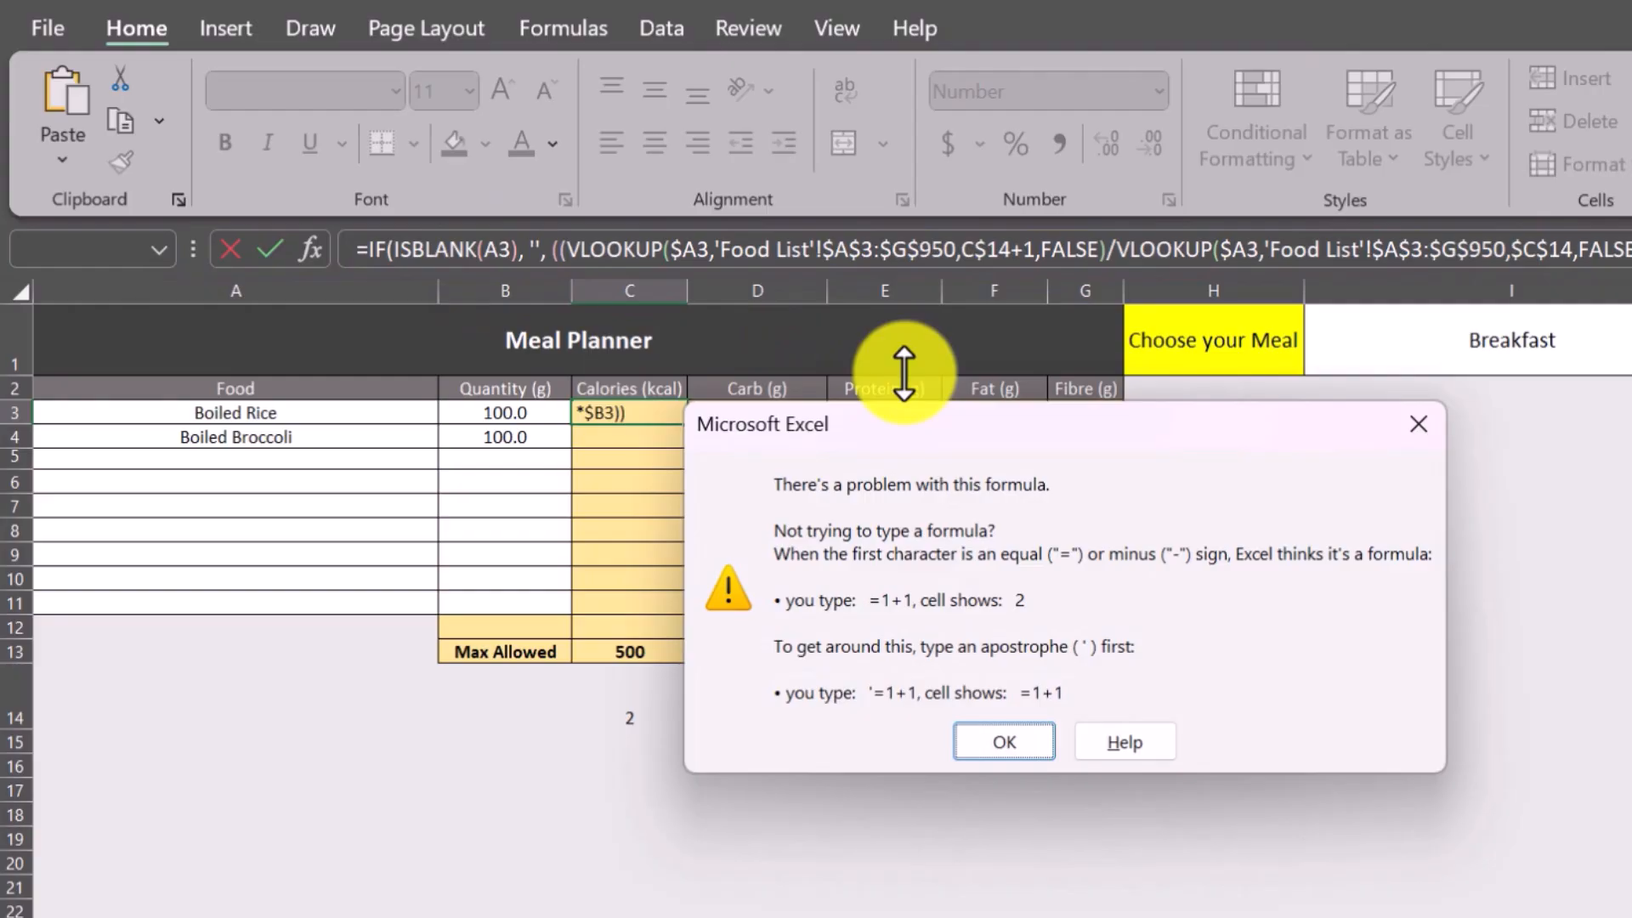
pyautogui.press('Return')
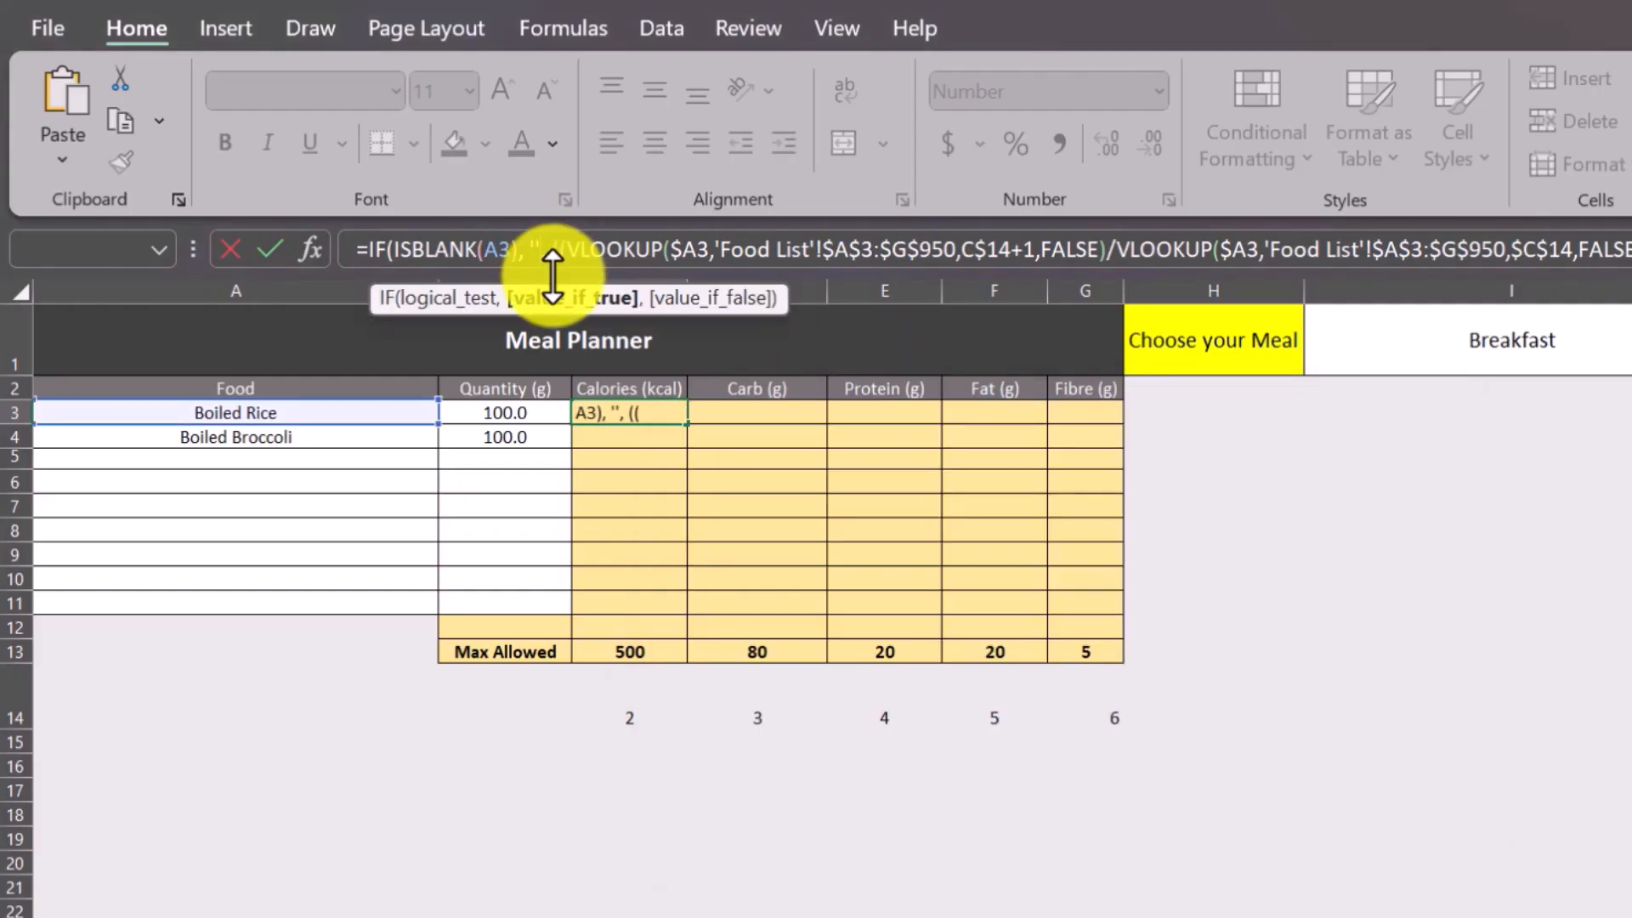
# Replace the IF's true value in C3 with 0 and enter the formula.
pyautogui.press('BackSpace')
pyautogui.press('BackSpace')
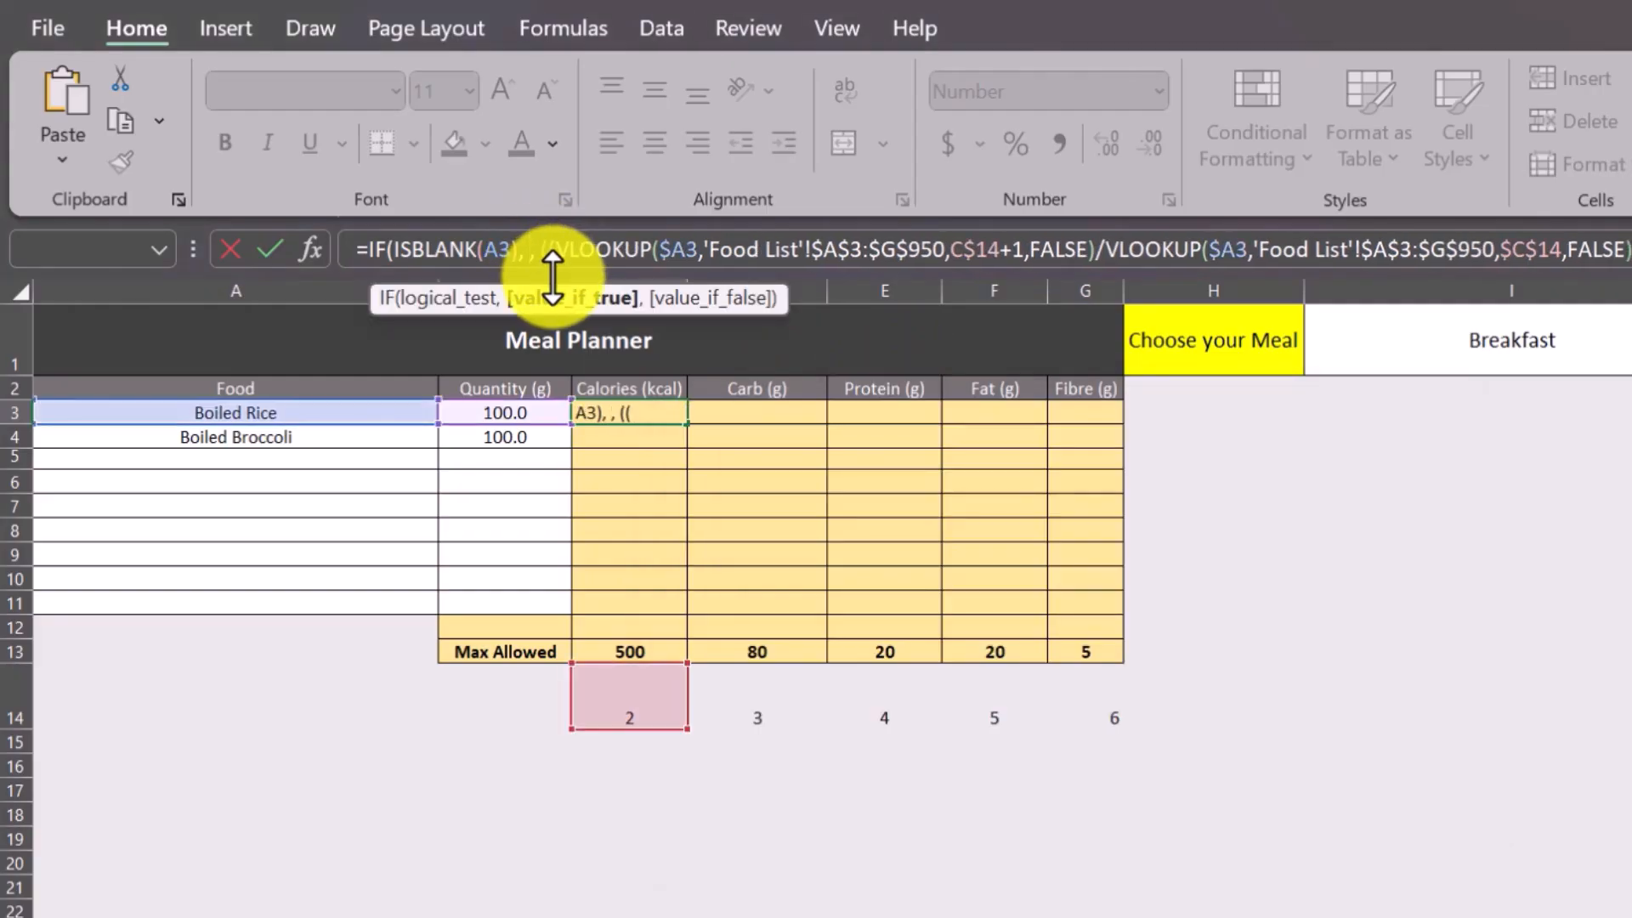
pyautogui.write('0')
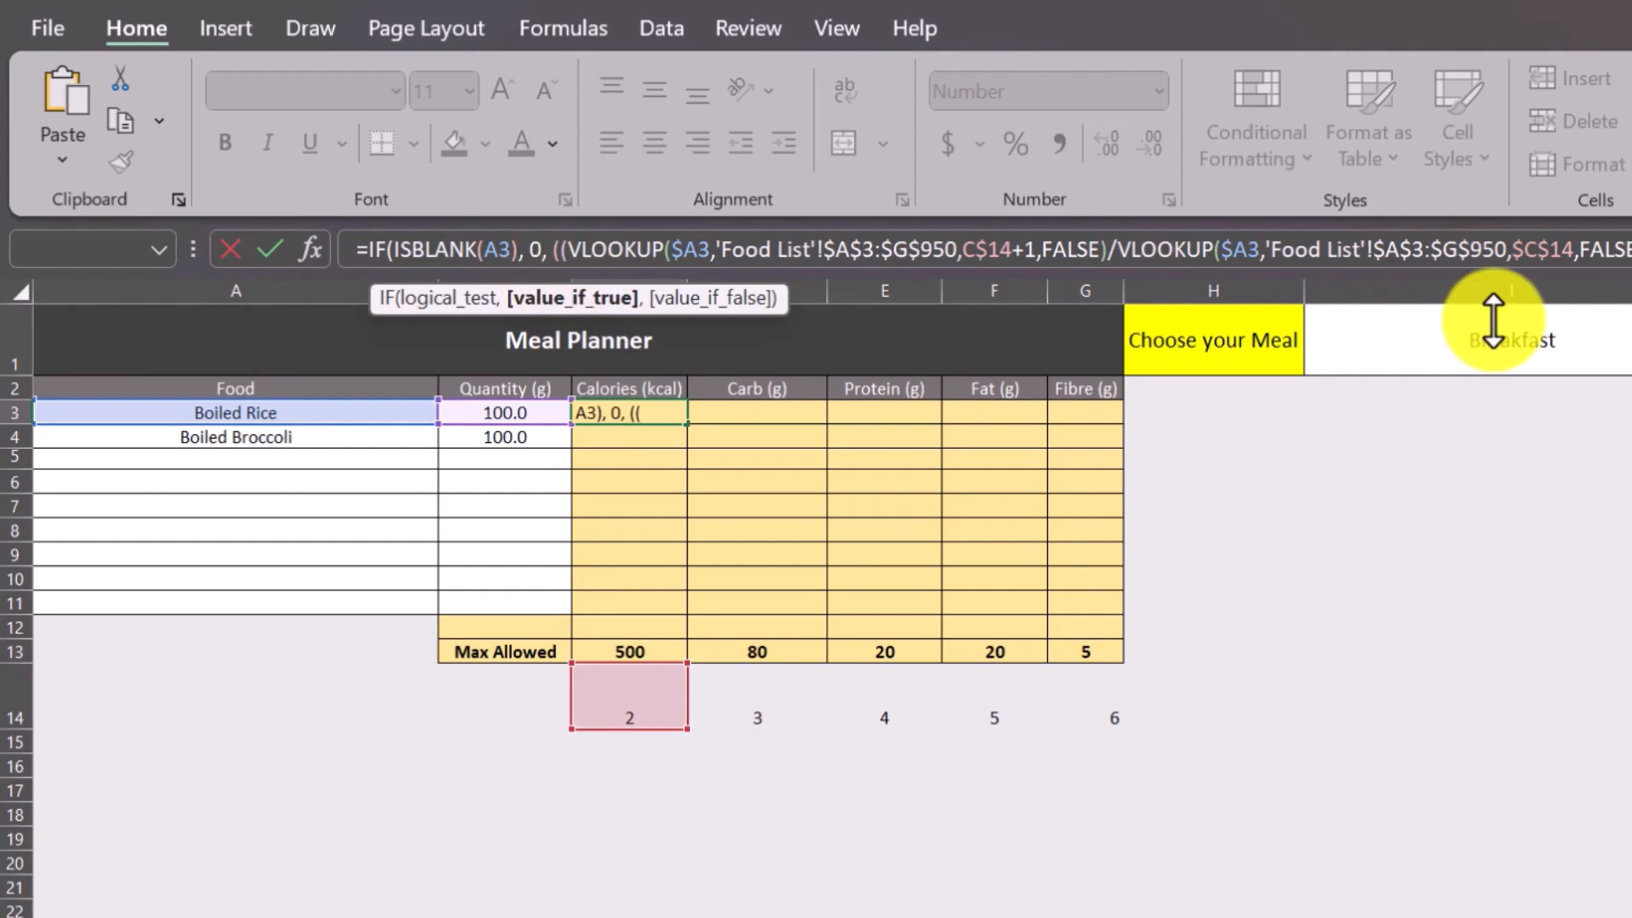
pyautogui.press('End')
pyautogui.press('Return')
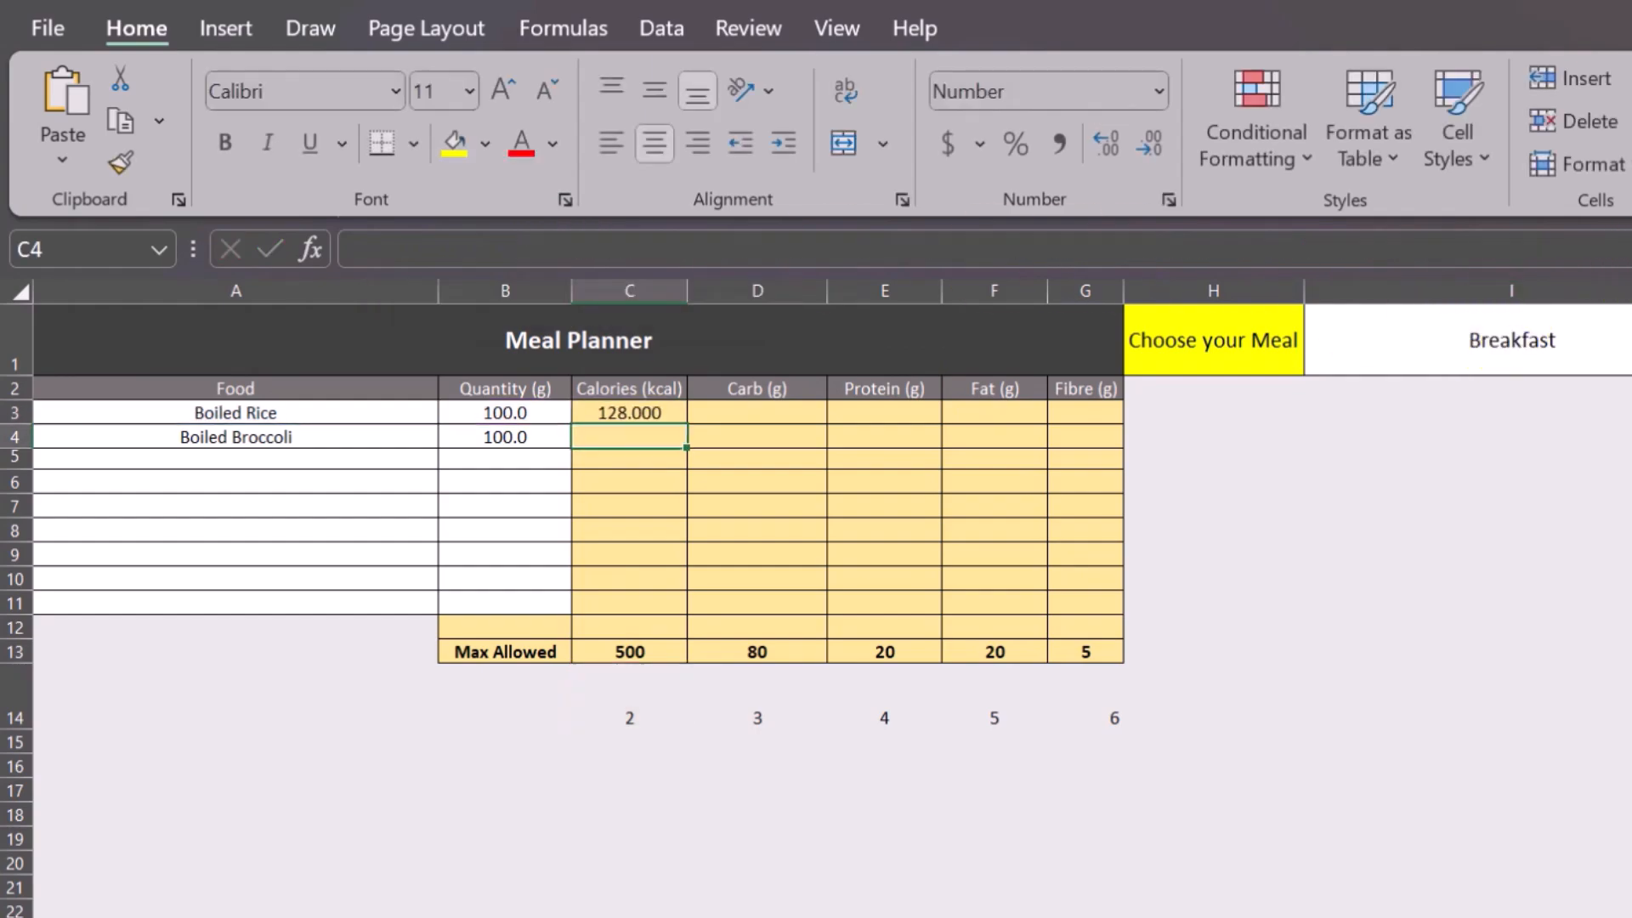
# Lock the column of the ISBLANK reference in C3 as $A3 and enter the formula.
pyautogui.click(747, 412)
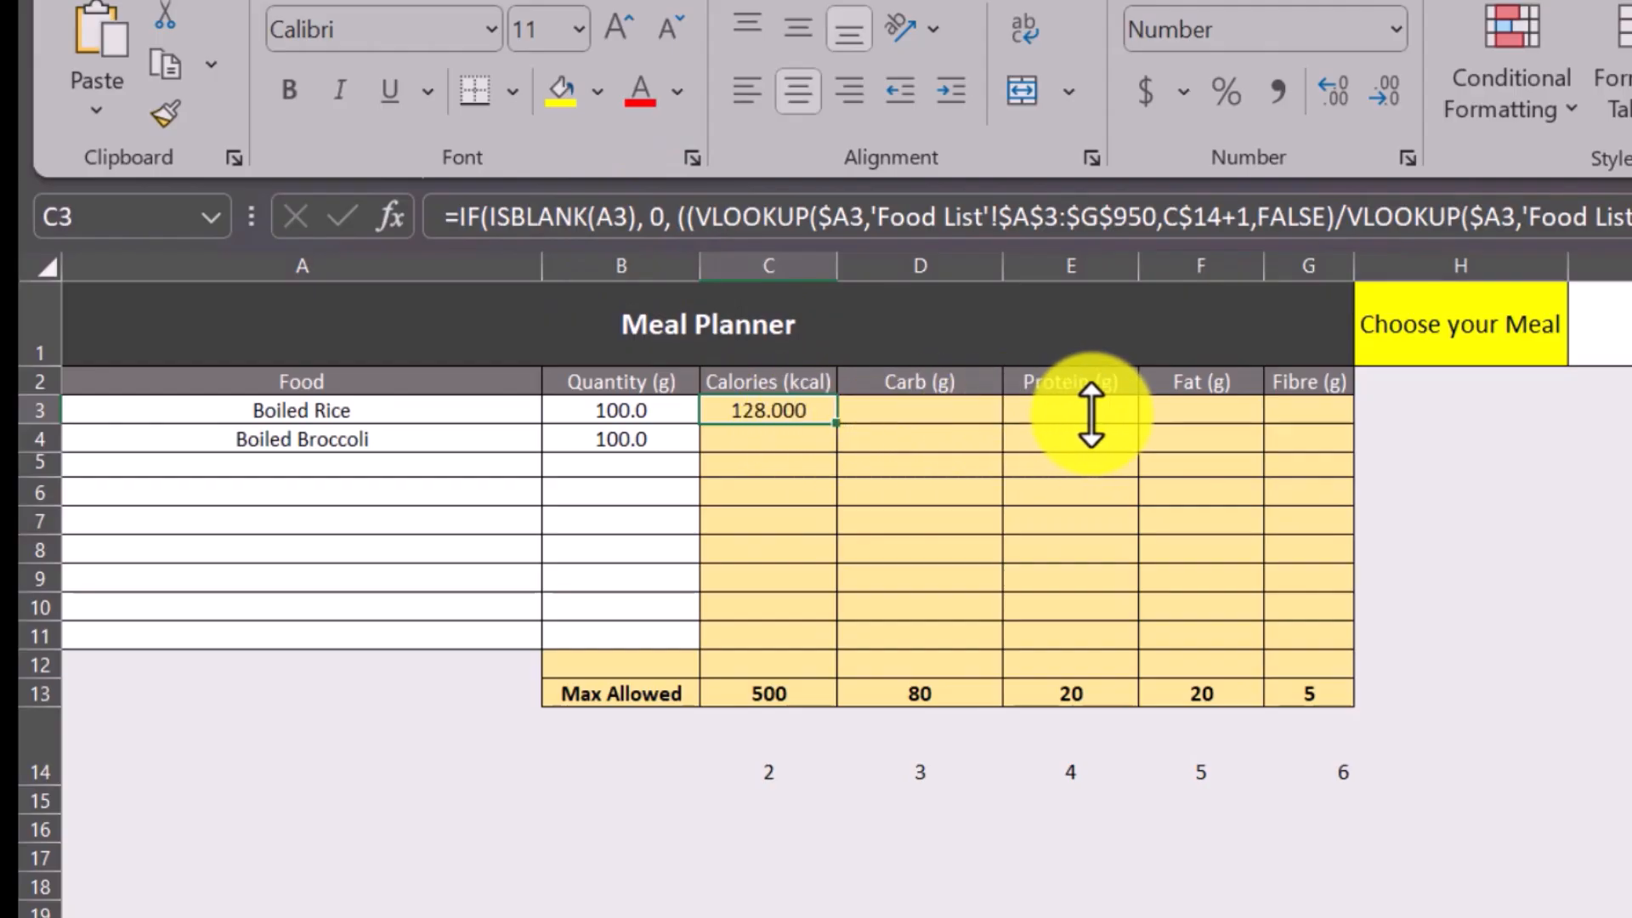
pyautogui.click(604, 220)
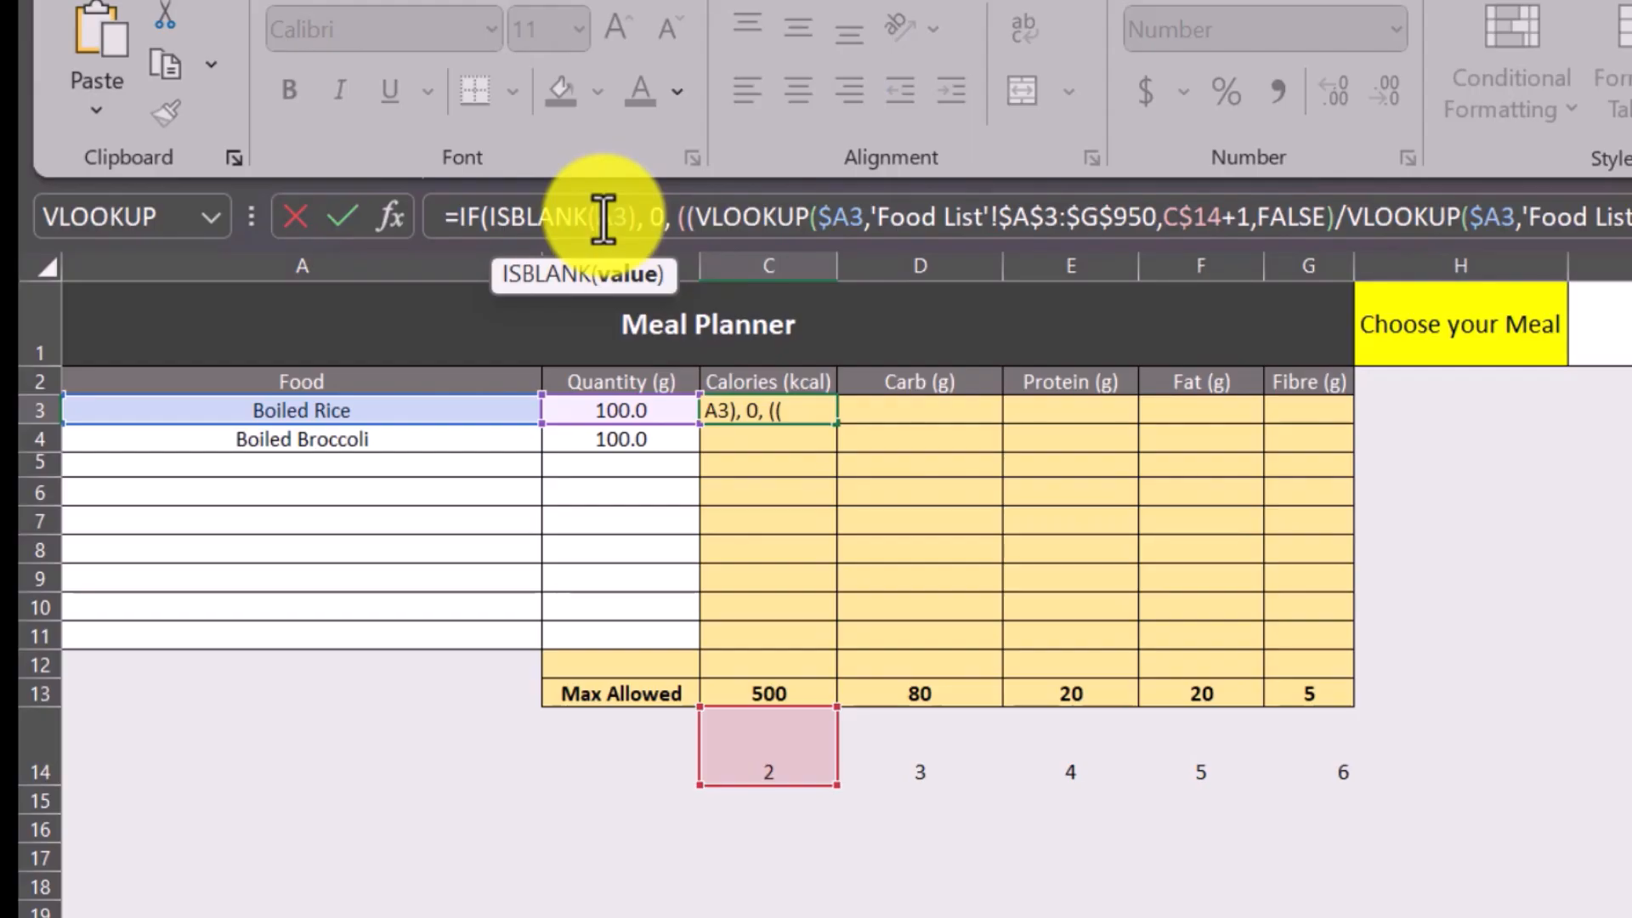
pyautogui.write('$')
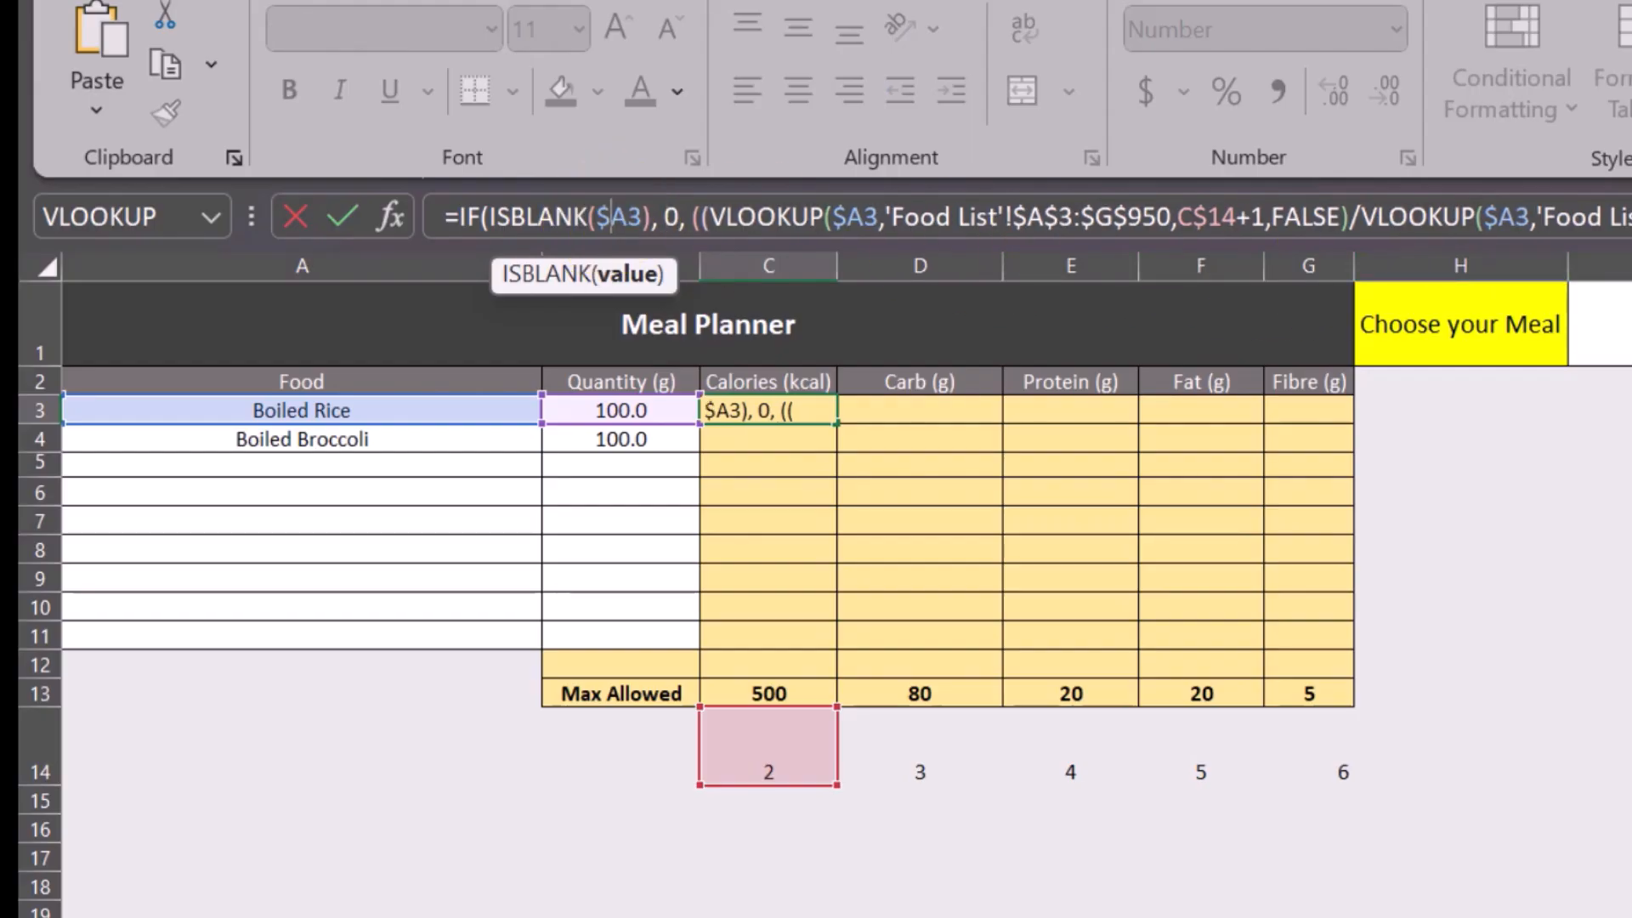
pyautogui.press('End')
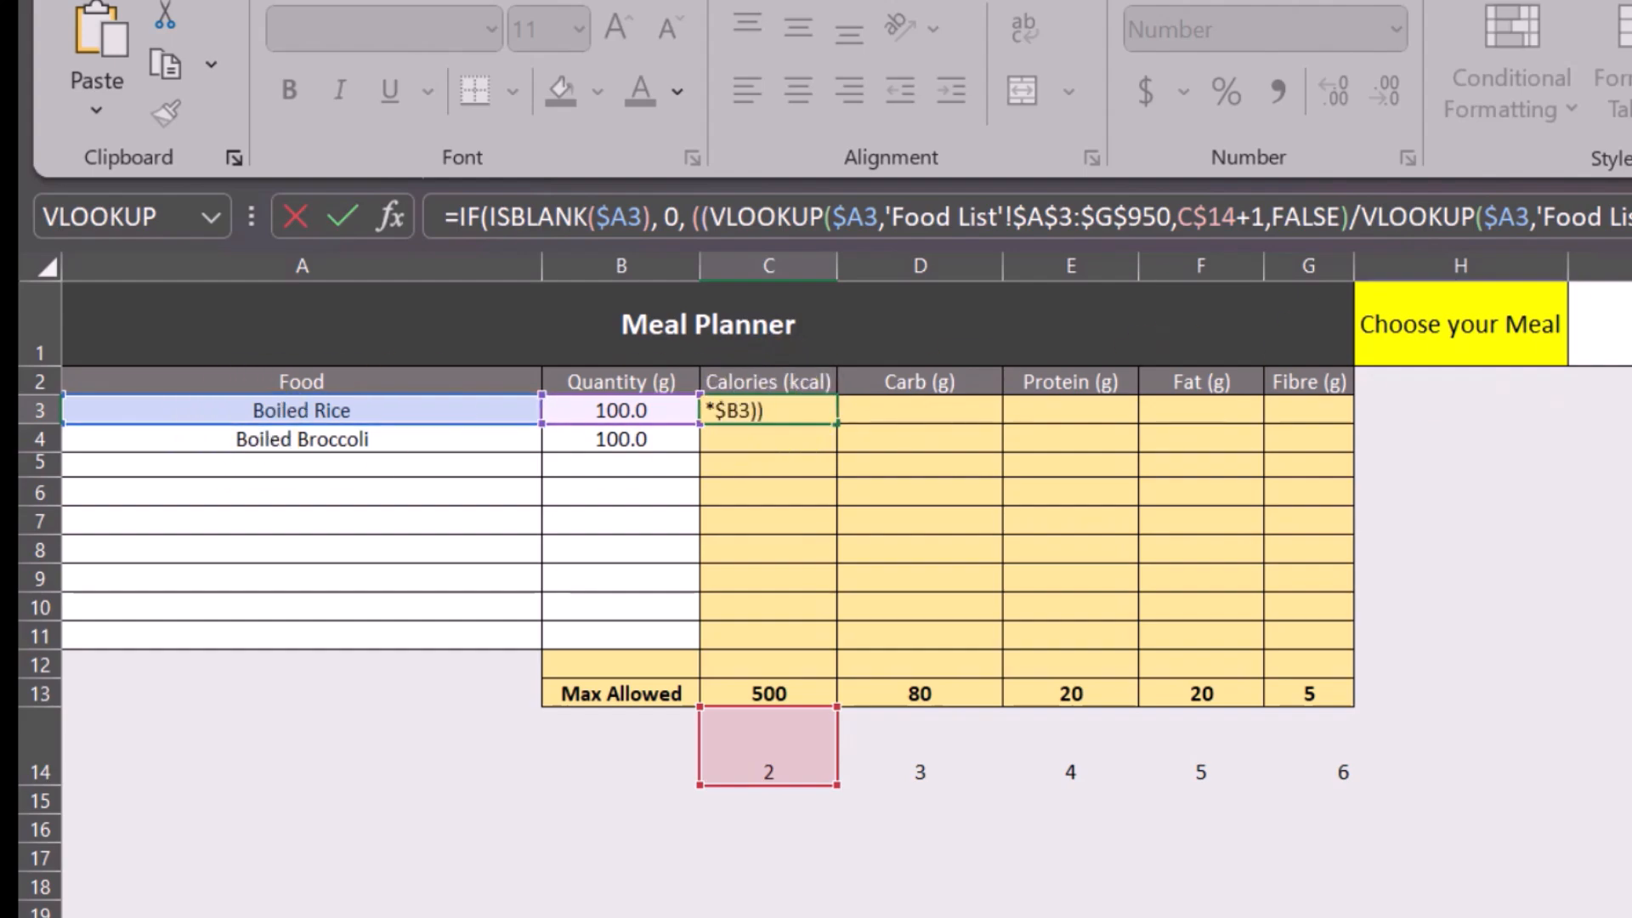
pyautogui.press('Return')
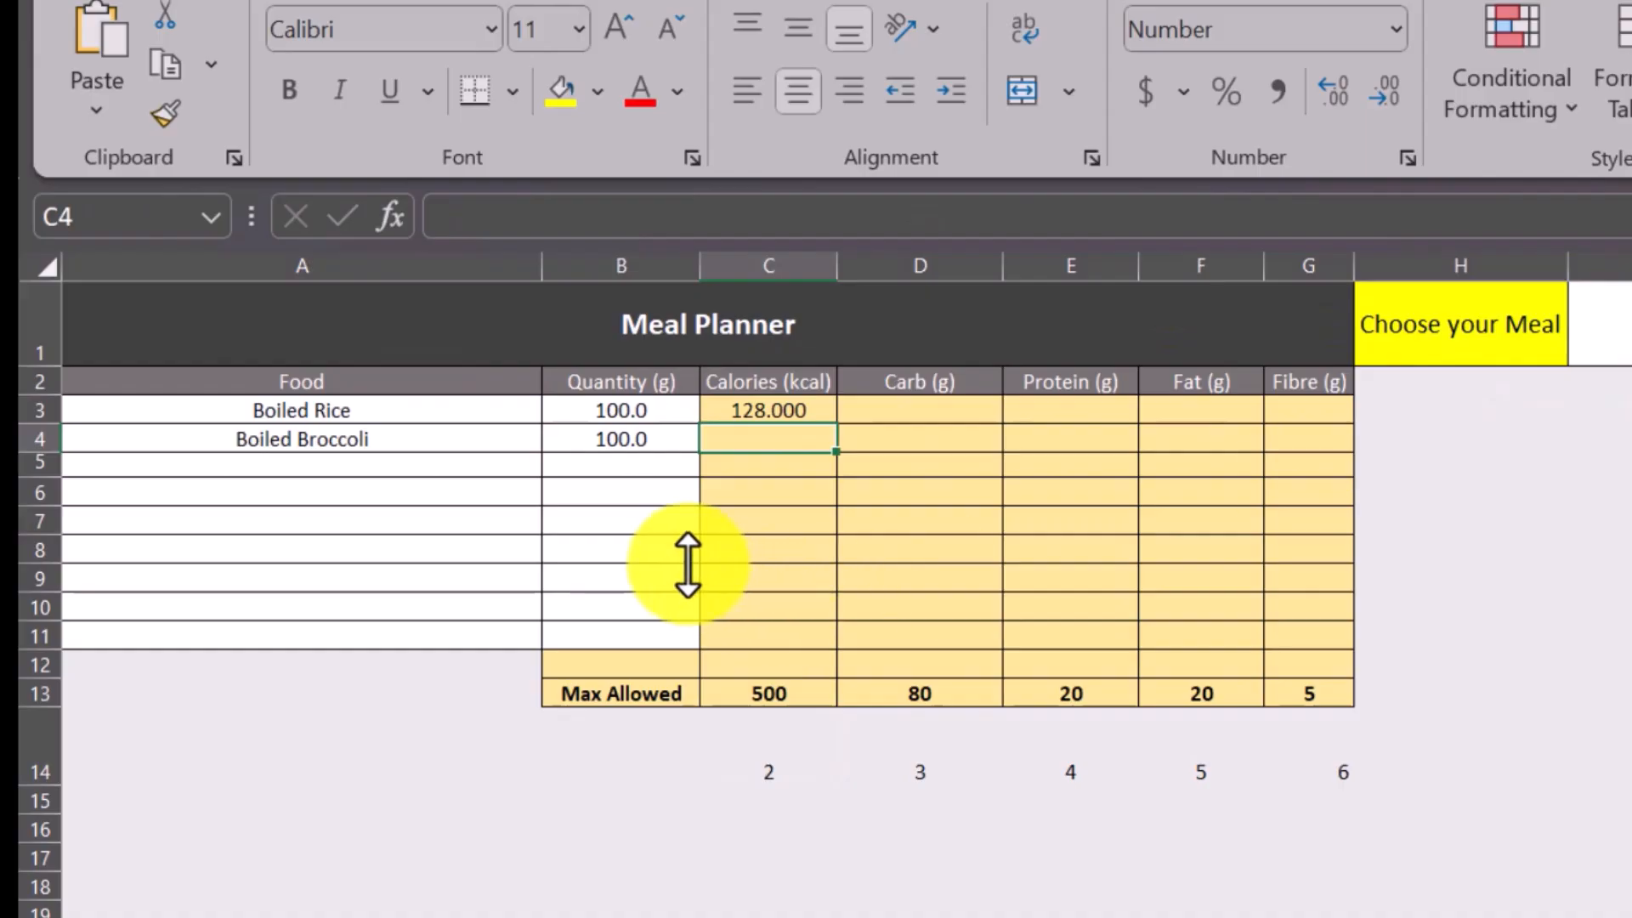
# Fill the IF/ISBLANK formula from C3 across through G3 and down through row 11.
pyautogui.click(786, 411)
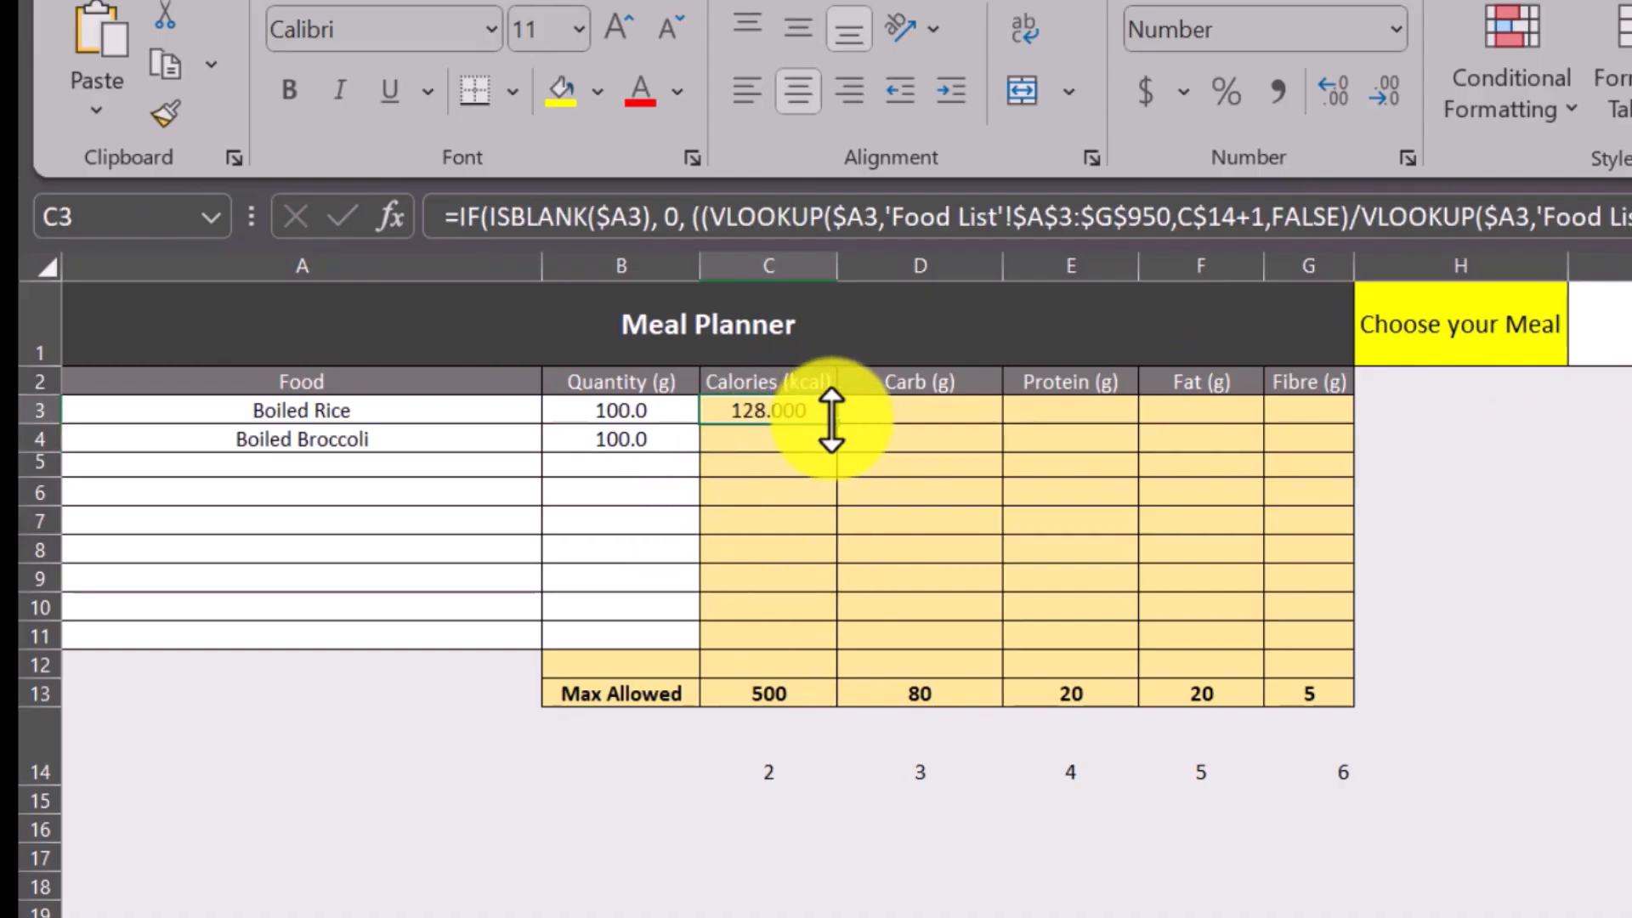
pyautogui.moveTo(1208, 432); pyautogui.dragTo(1320, 429)
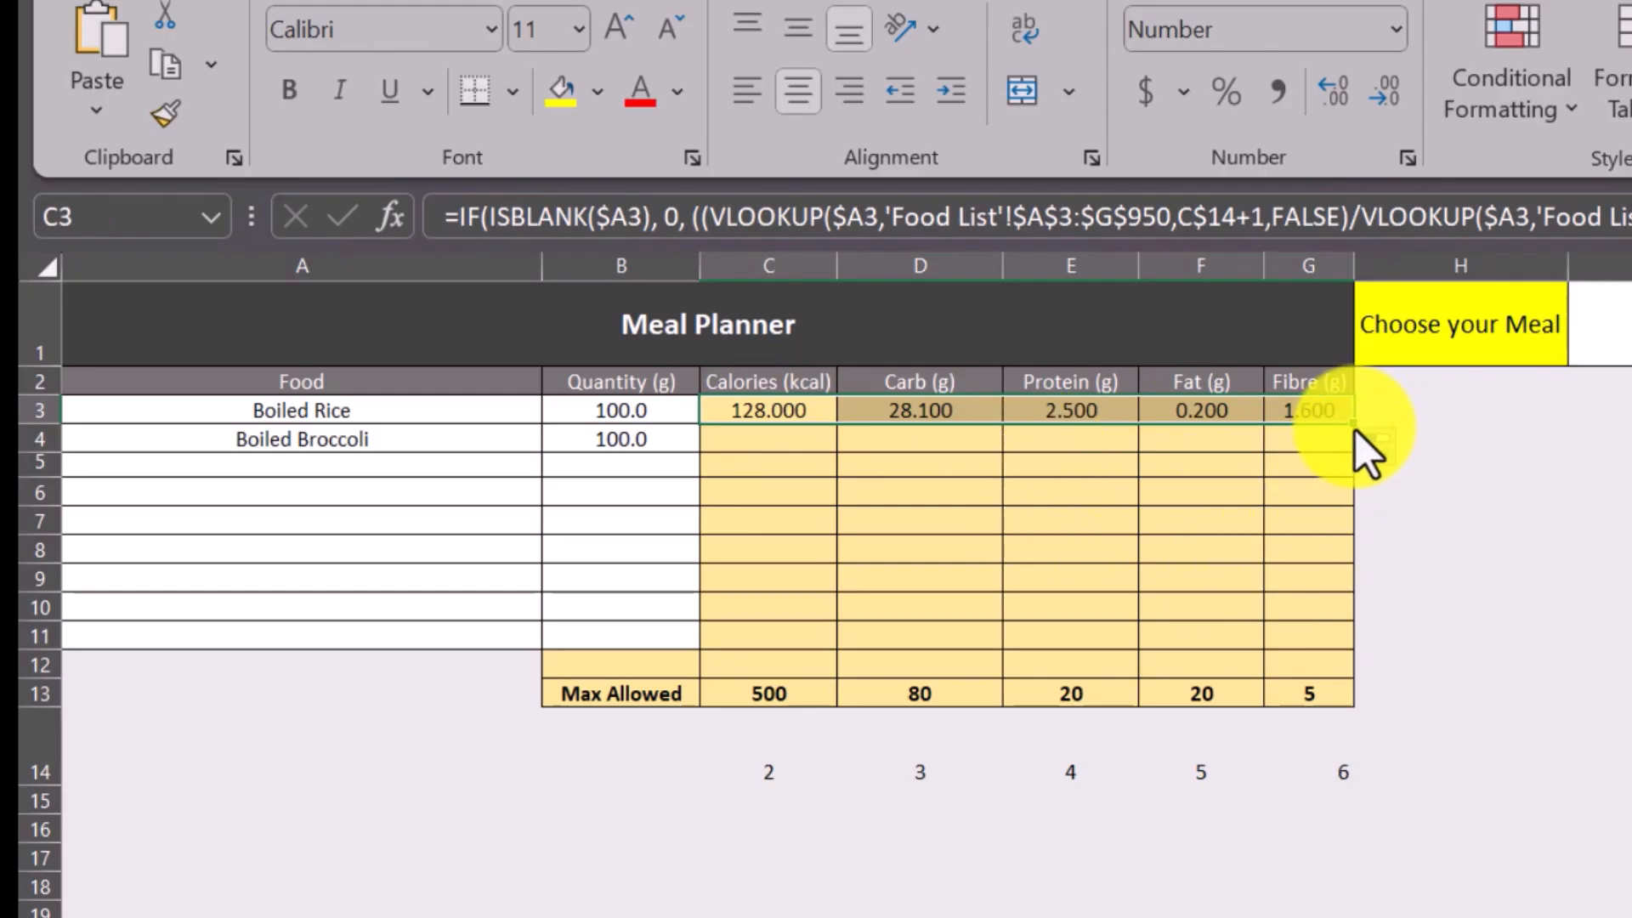
pyautogui.moveTo(1352, 423); pyautogui.dragTo(1345, 652)
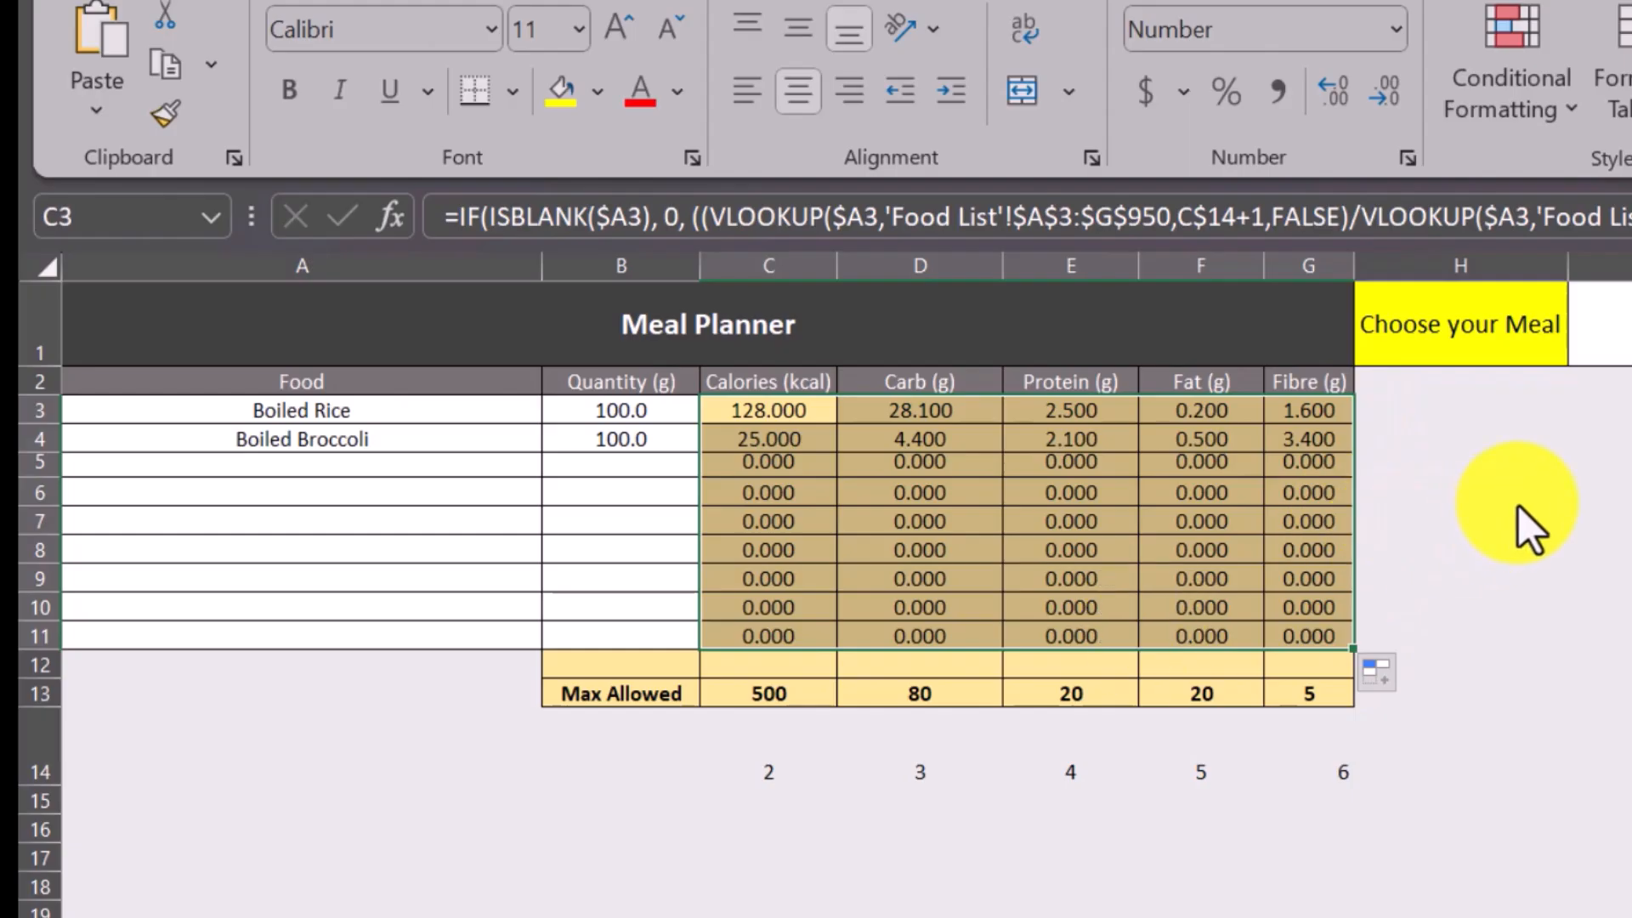
pyautogui.click(1515, 500)
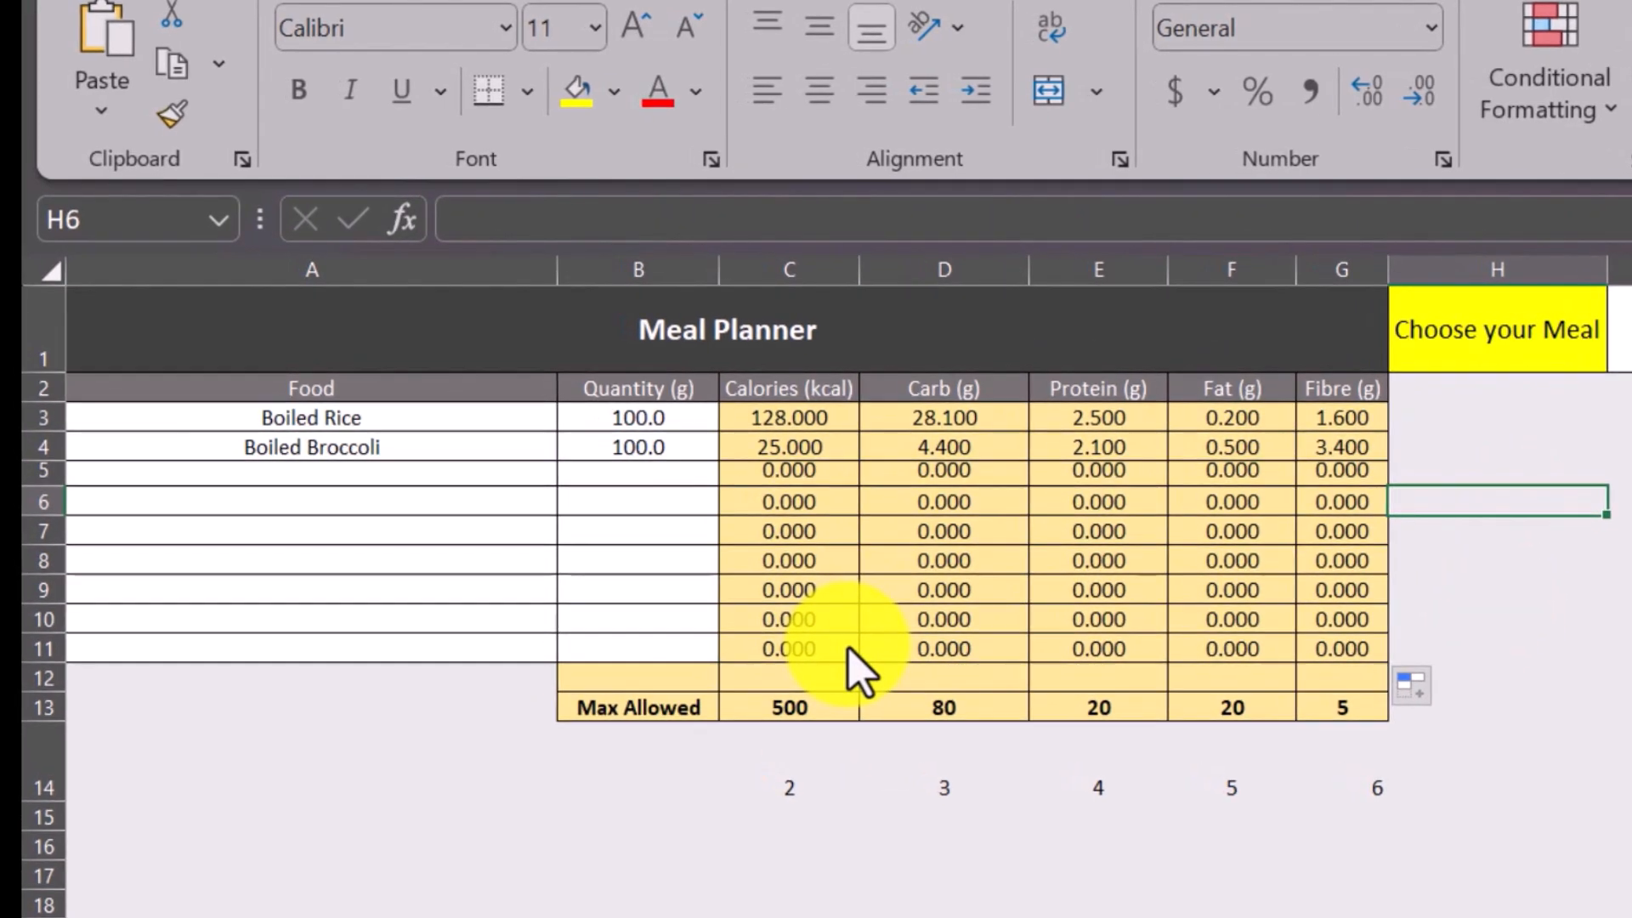
# Label cell B12, just above Max Allowed, as Total.
pyautogui.click(644, 685)
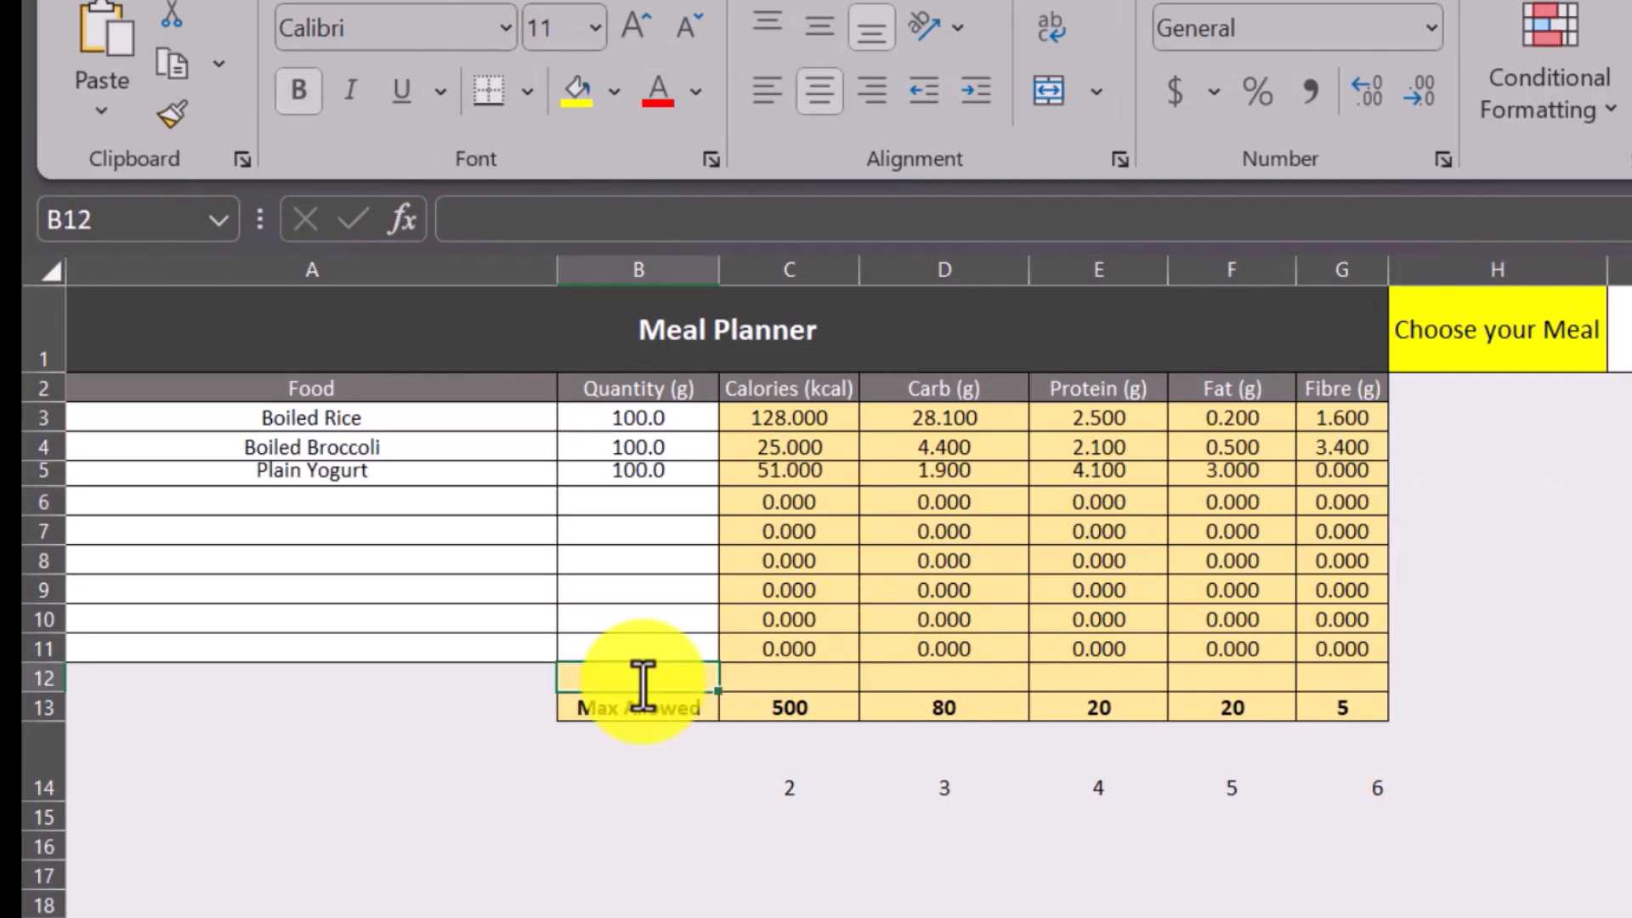
pyautogui.write('Total')
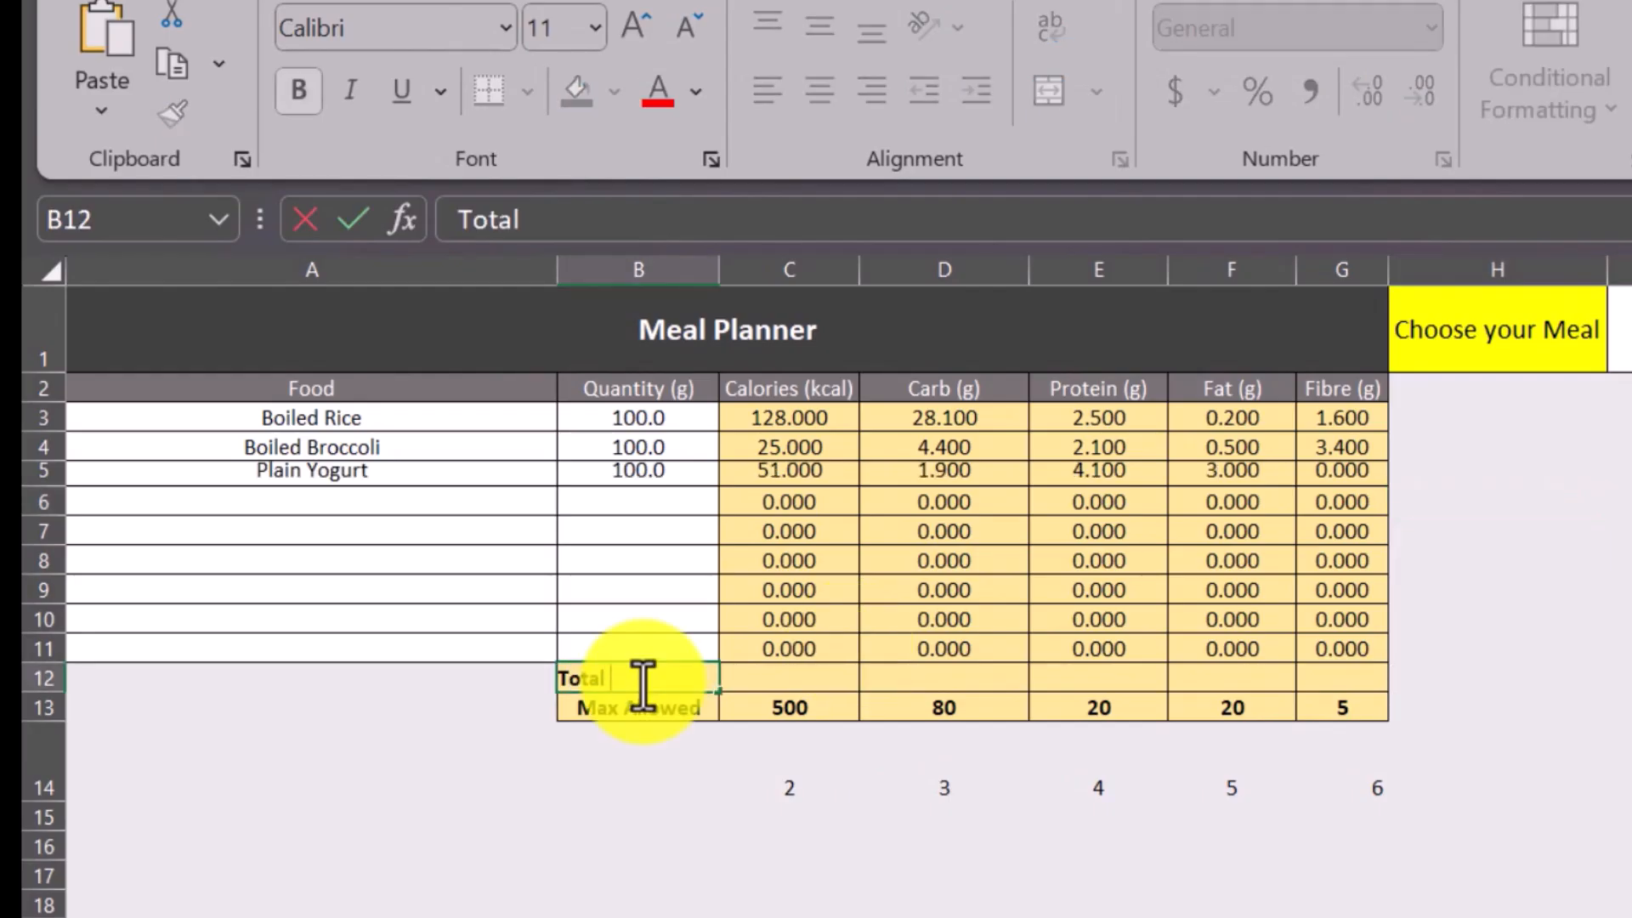
pyautogui.click(786, 676)
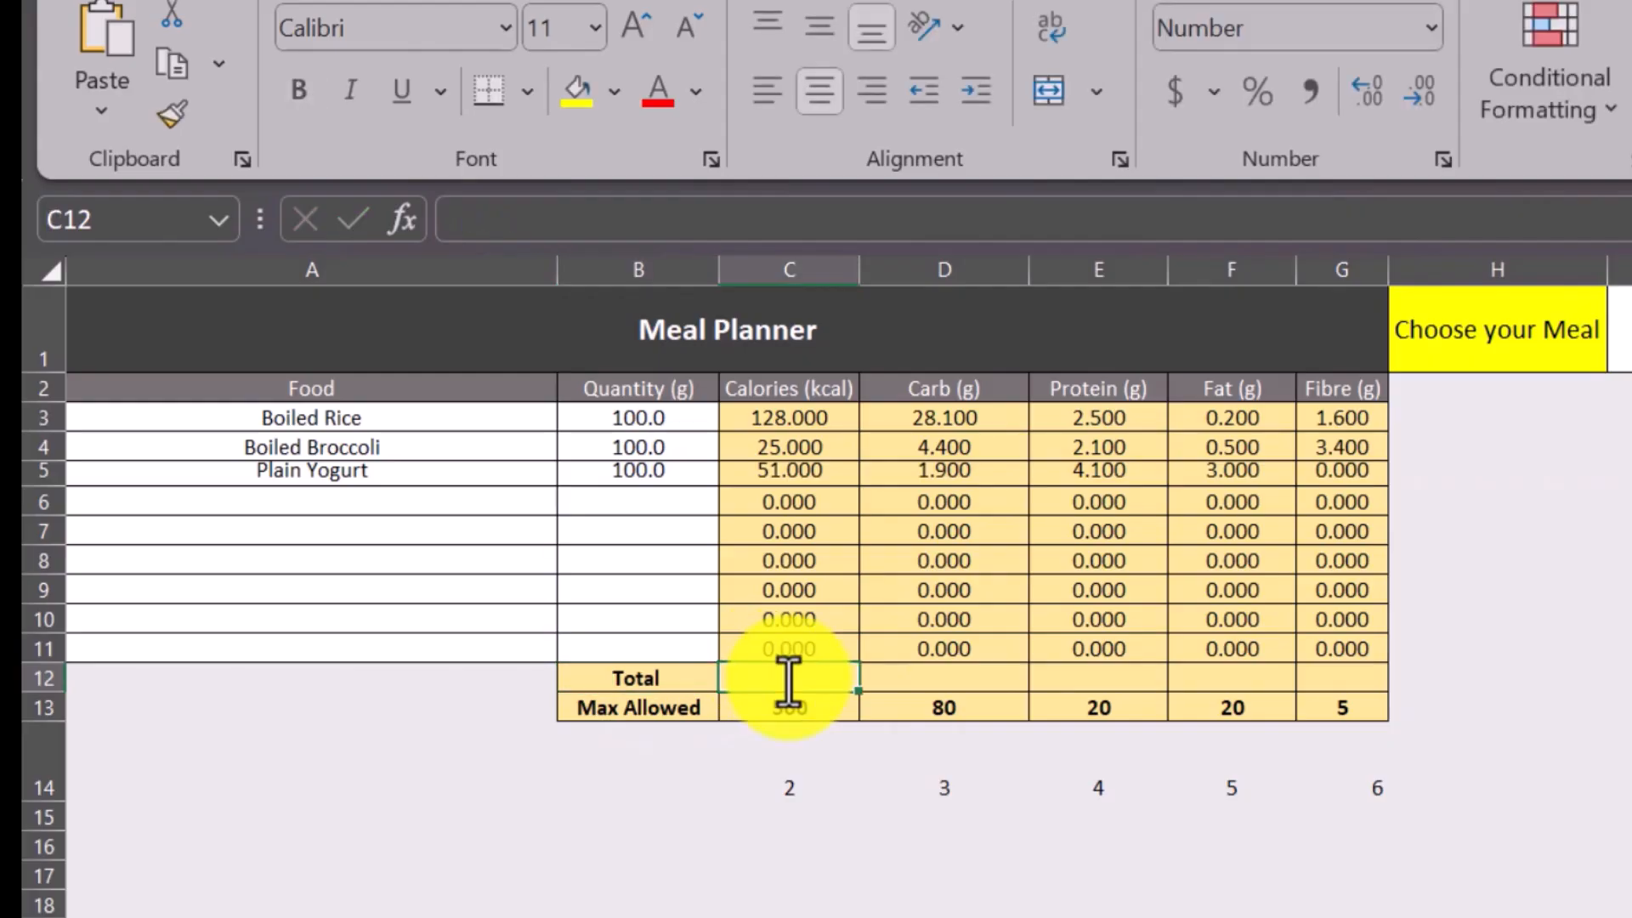
# Enter =SUM(C3:C11) in C12 to total the Calories column.
pyautogui.click(815, 425)
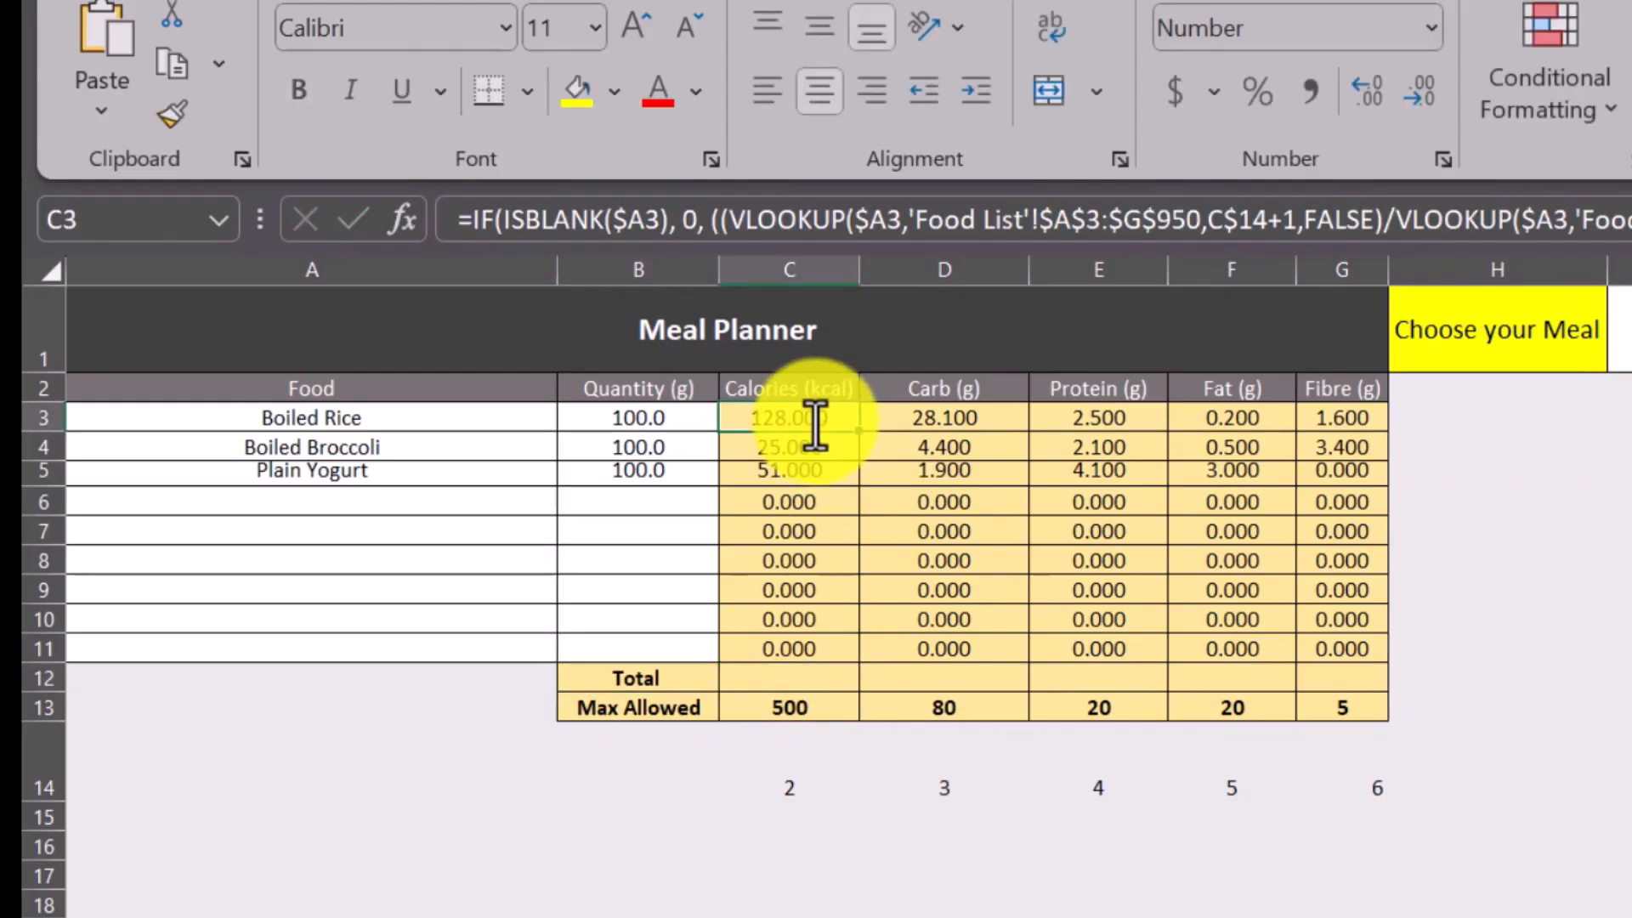
pyautogui.click(779, 677)
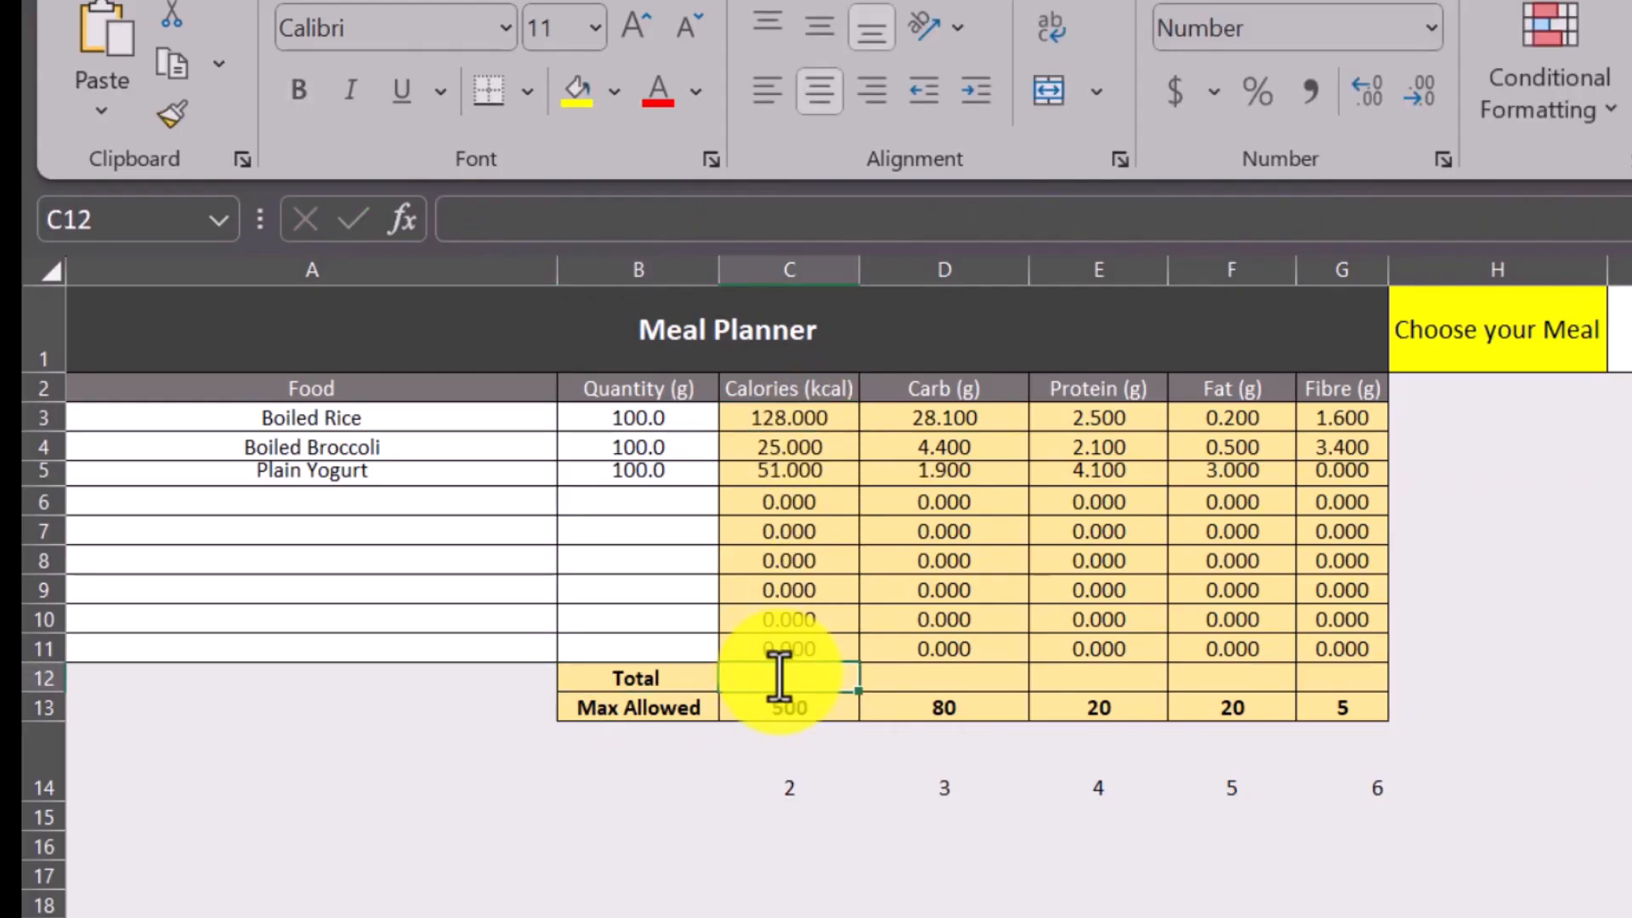
pyautogui.write('=sum')
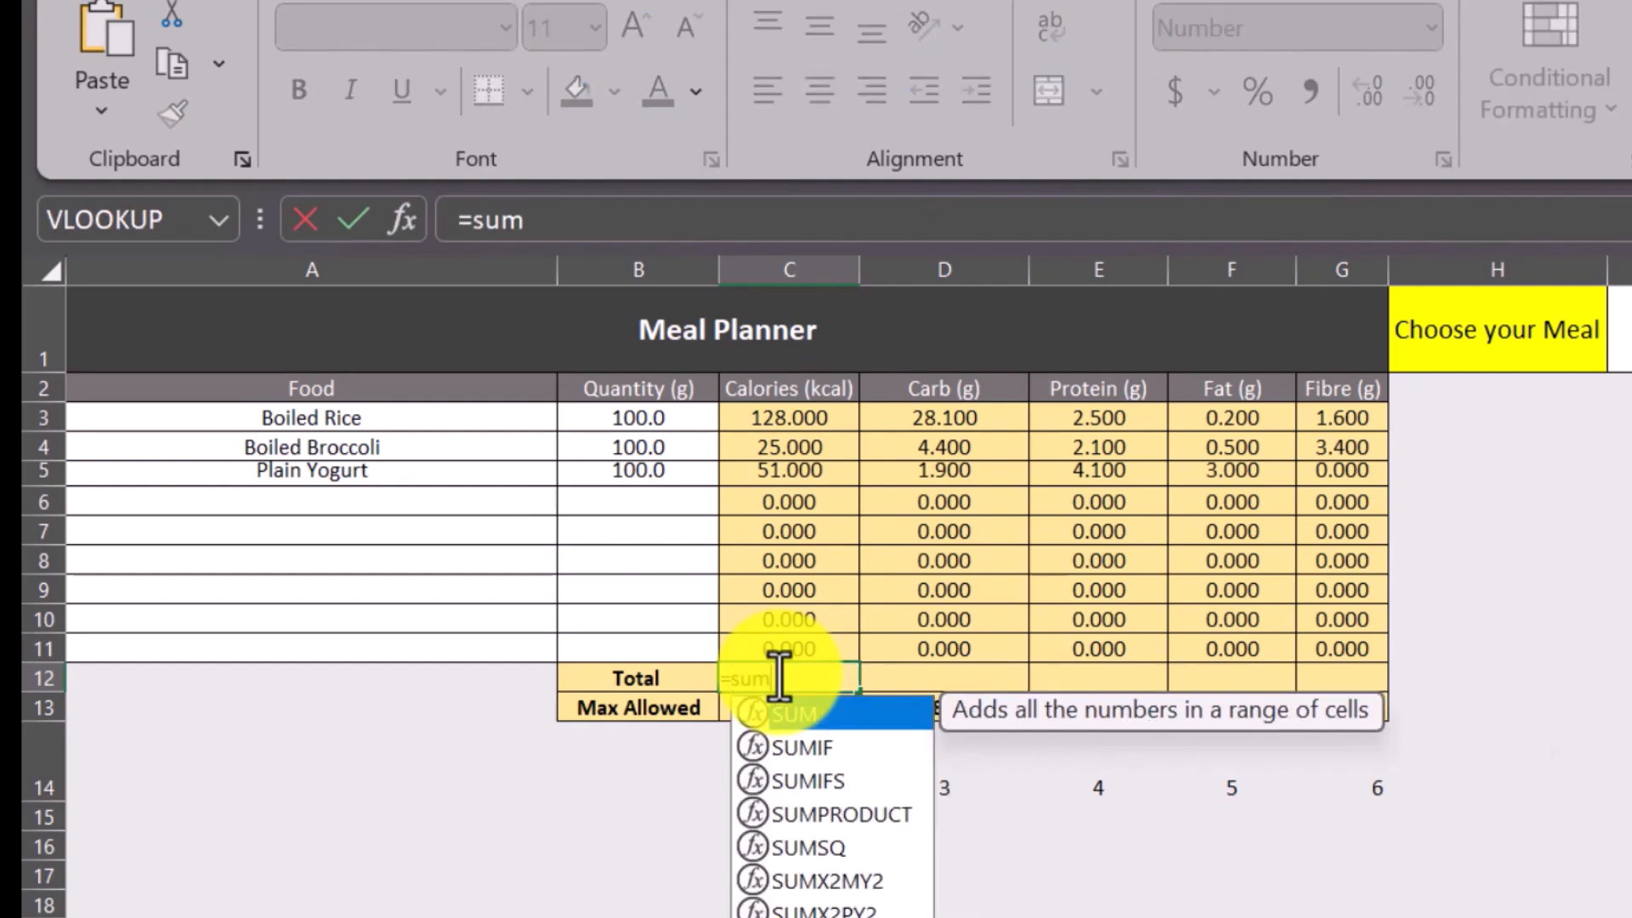
pyautogui.doubleClick(757, 714)
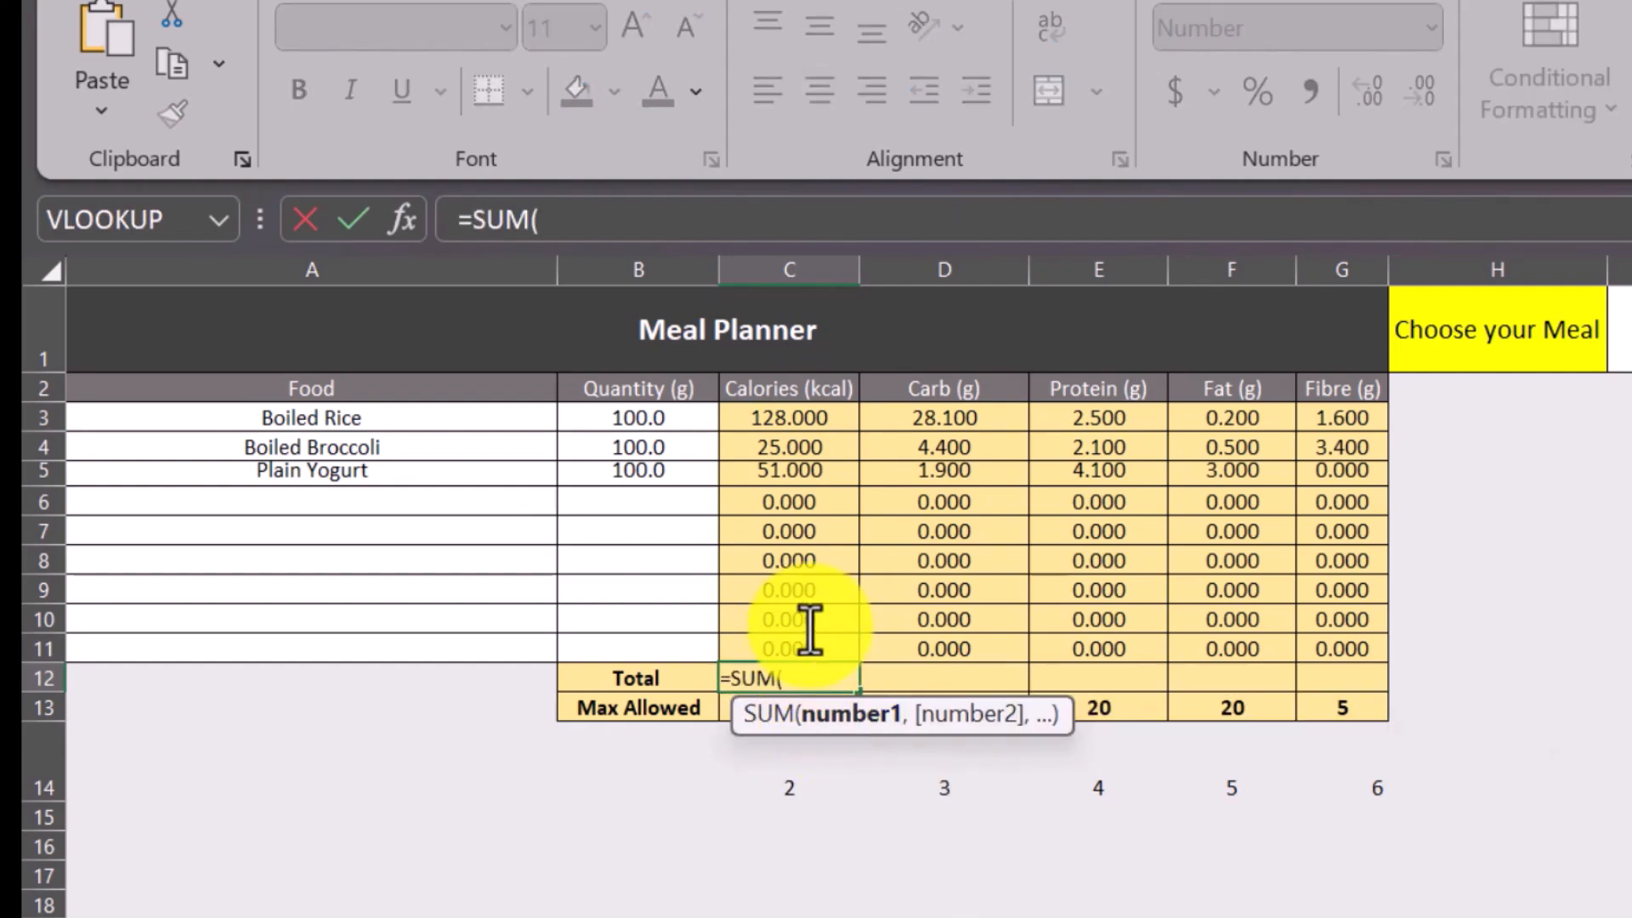
pyautogui.click(806, 425)
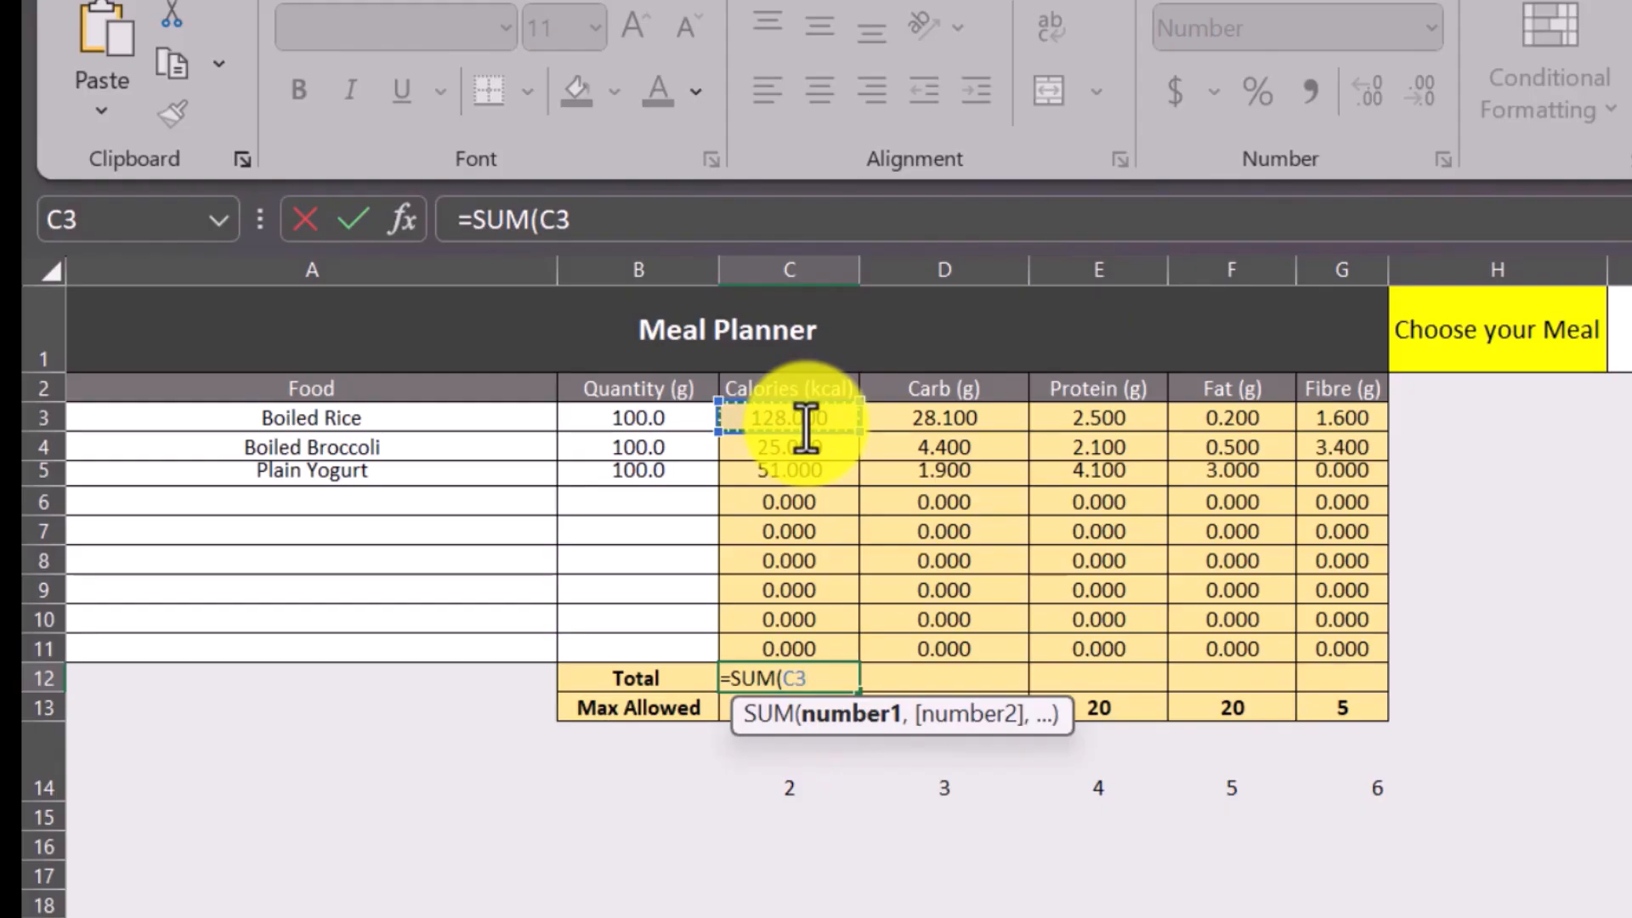
pyautogui.hotkey('shift', 'Down')
pyautogui.hotkey('shift', 'Down')
pyautogui.hotkey('shift', 'Down')
pyautogui.hotkey('shift', 'Down')
pyautogui.hotkey('shift', 'Down')
pyautogui.hotkey('shift', 'Down')
pyautogui.hotkey('shift', 'Down')
pyautogui.hotkey('shift', 'Down')
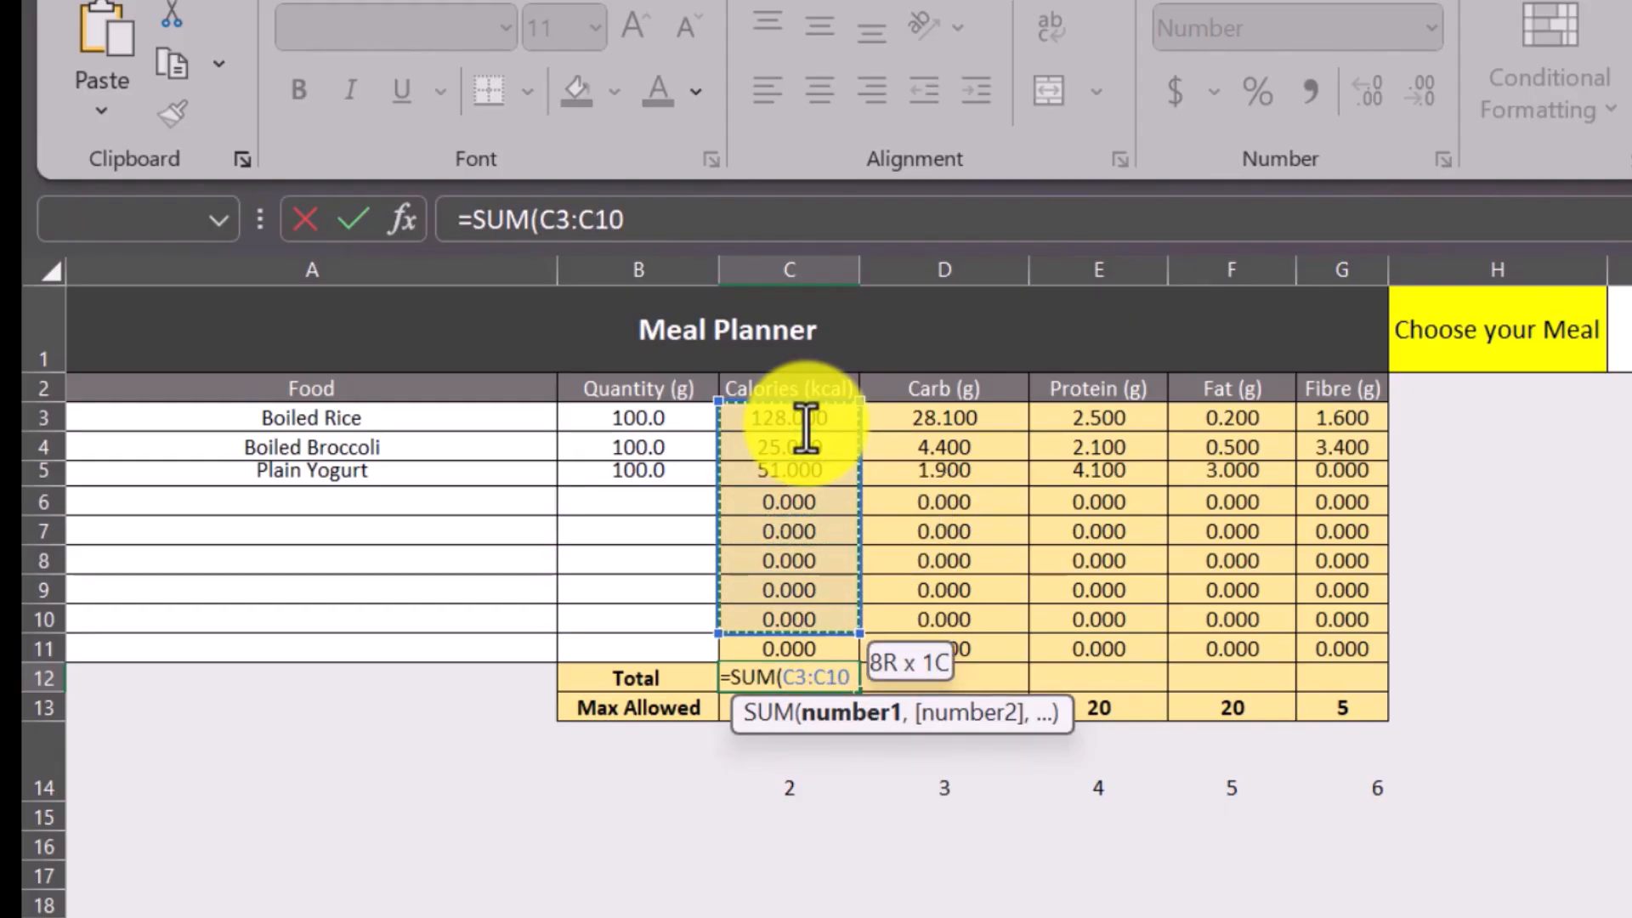
pyautogui.press('Return')
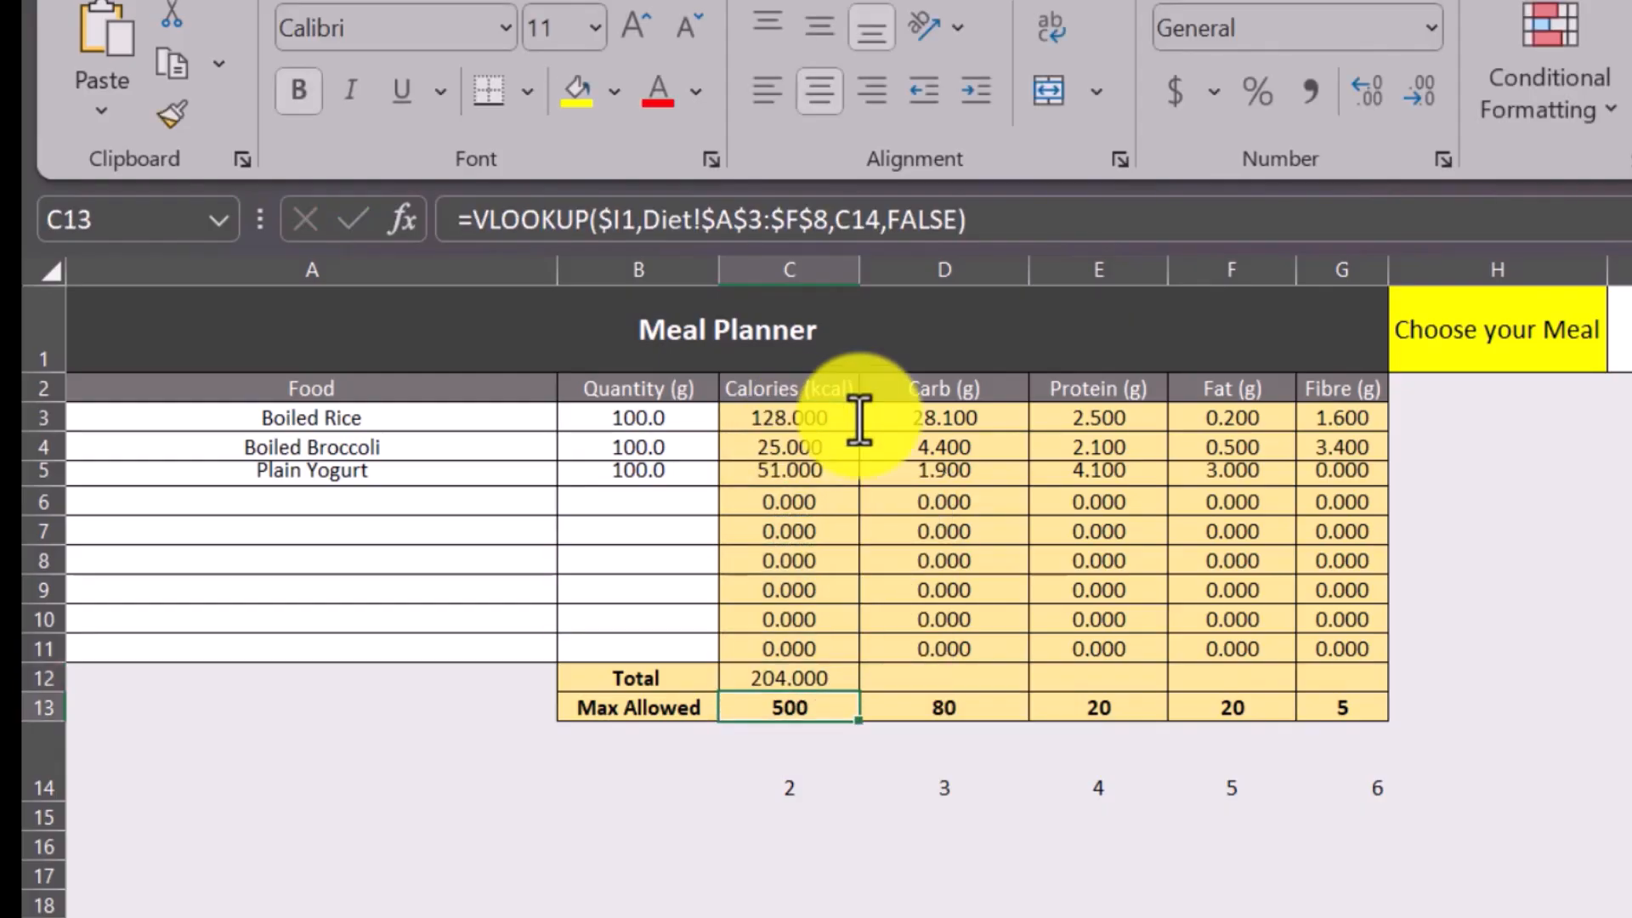
# Fill the SUM formula from C12 across the Total row through G12.
pyautogui.click(809, 678)
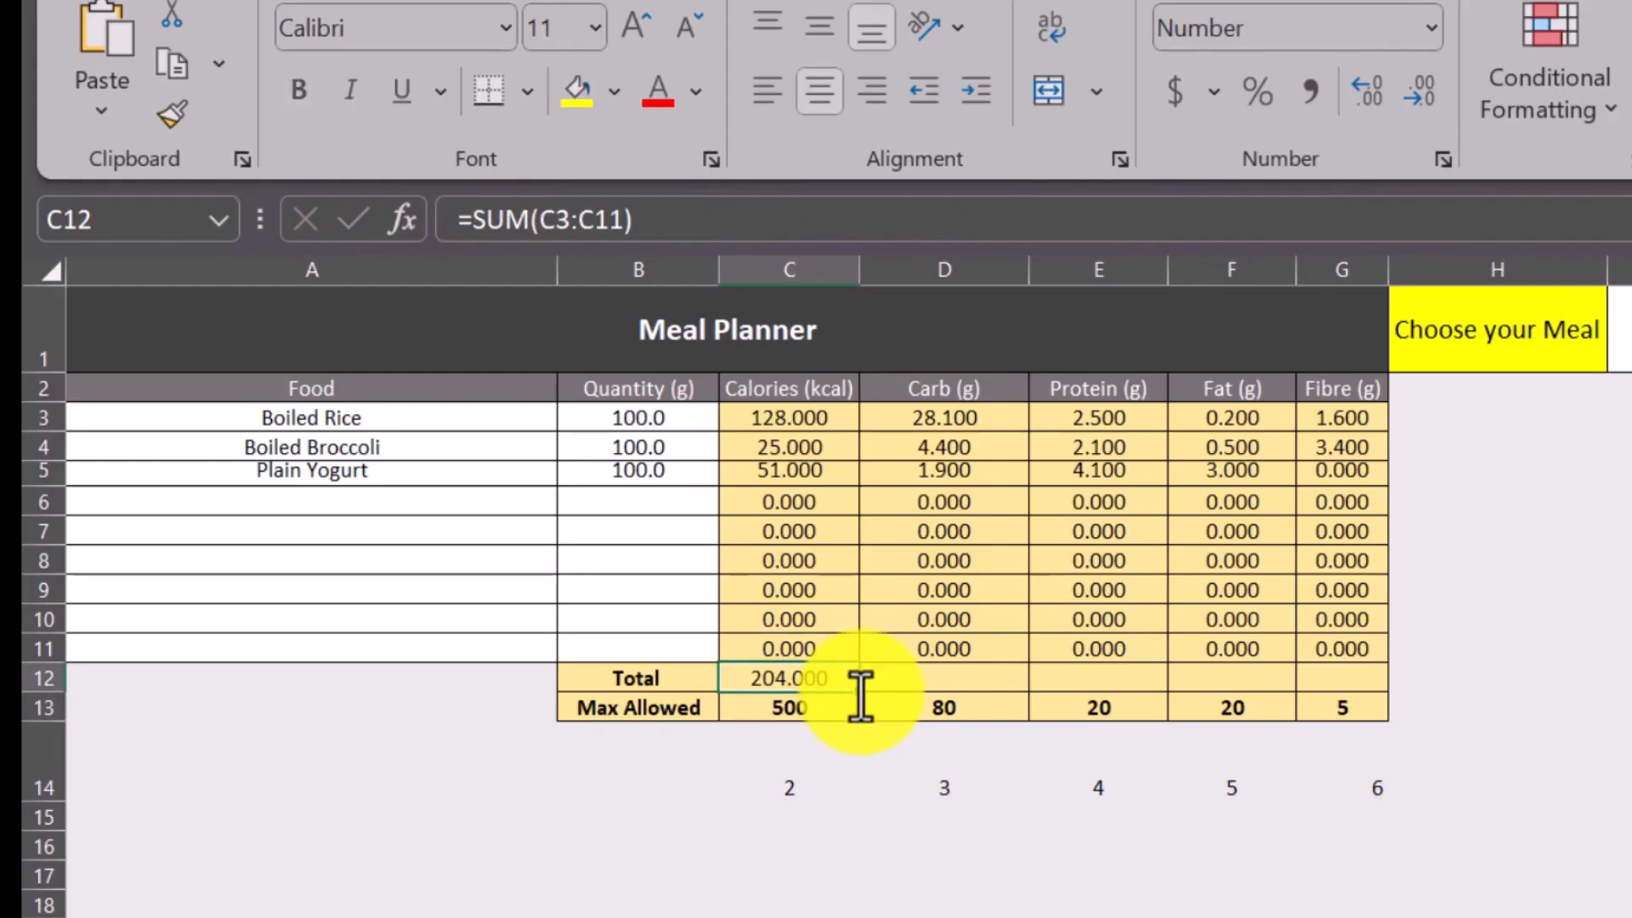
pyautogui.moveTo(853, 691); pyautogui.dragTo(1365, 693)
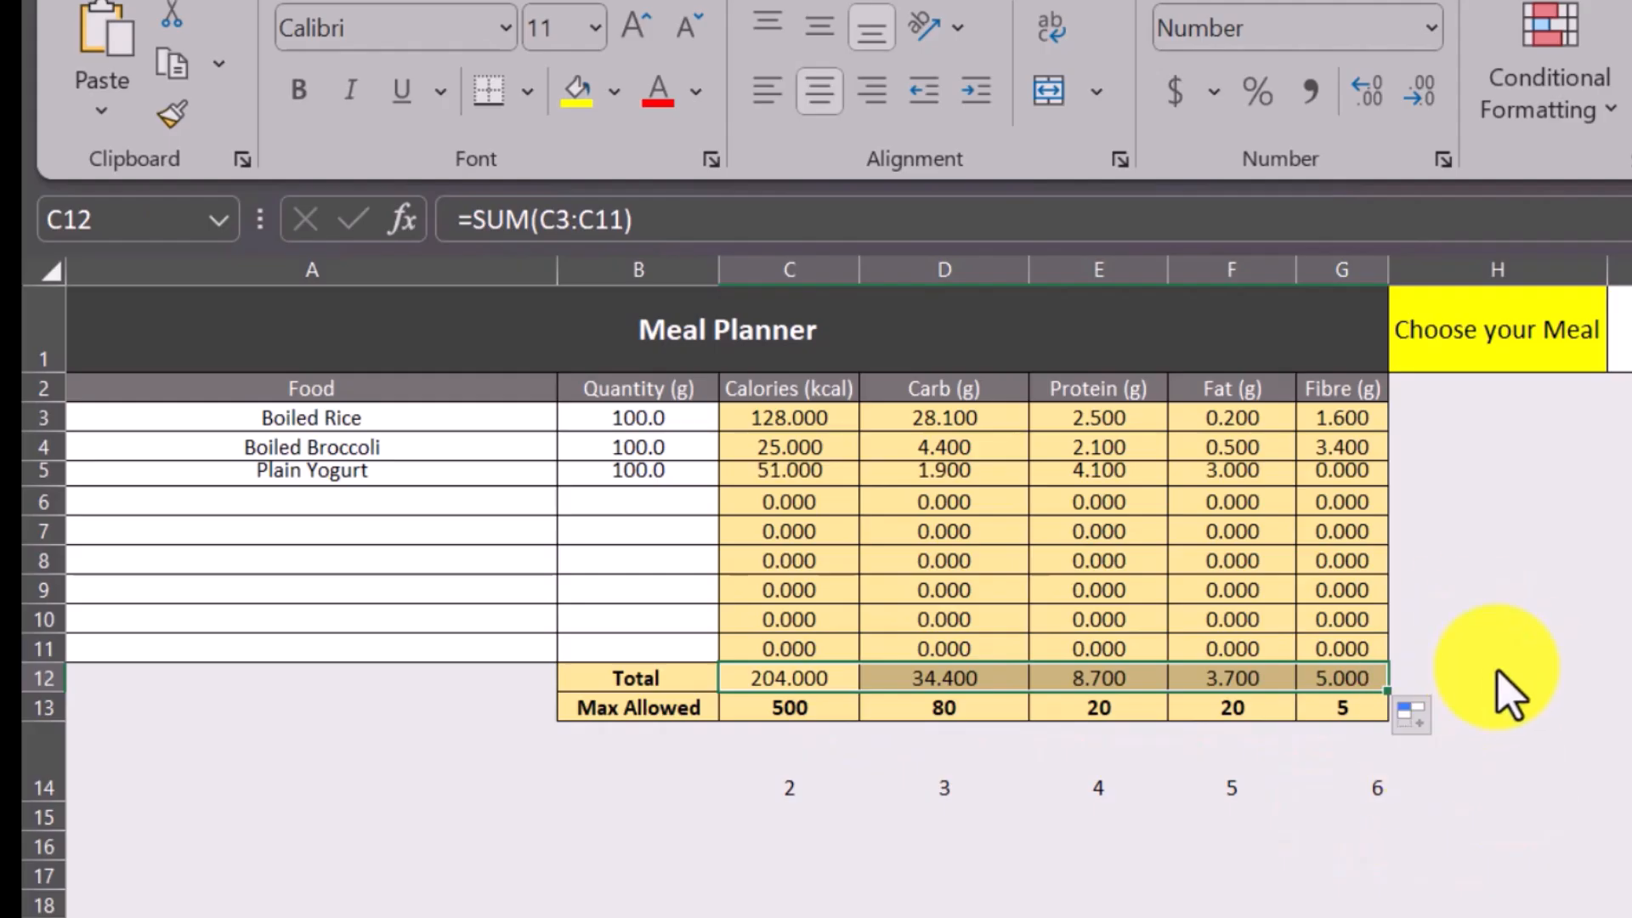
pyautogui.click(1476, 660)
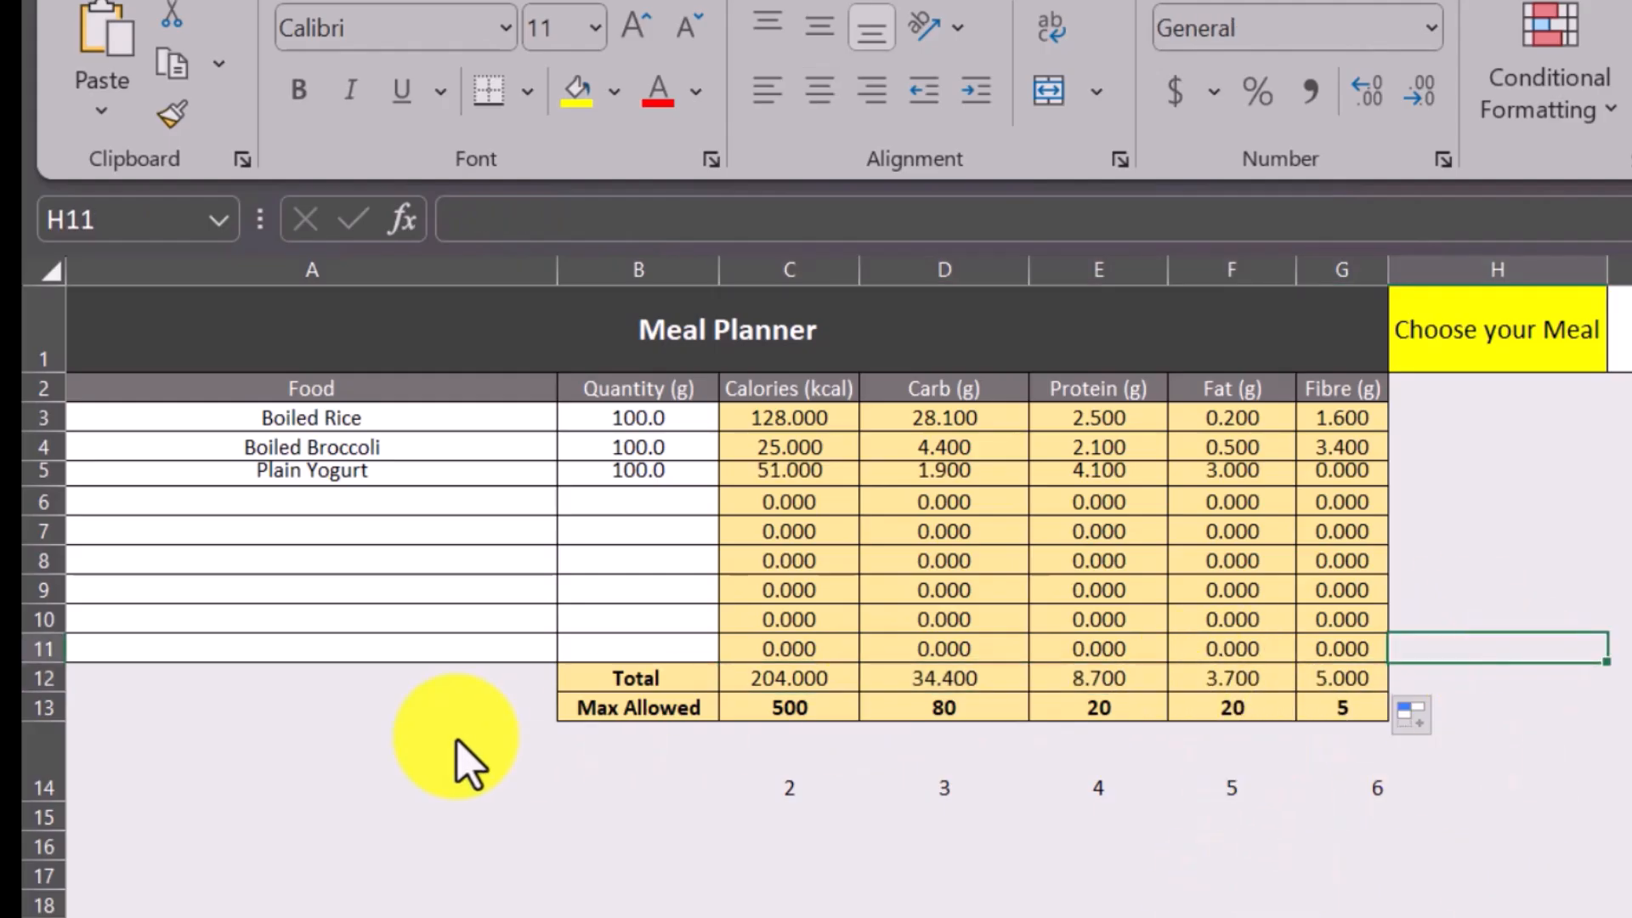
# Choose Grilled Fish as the food in A6 and set its quantity to 200 g.
pyautogui.click(340, 507)
pyautogui.click(571, 501)
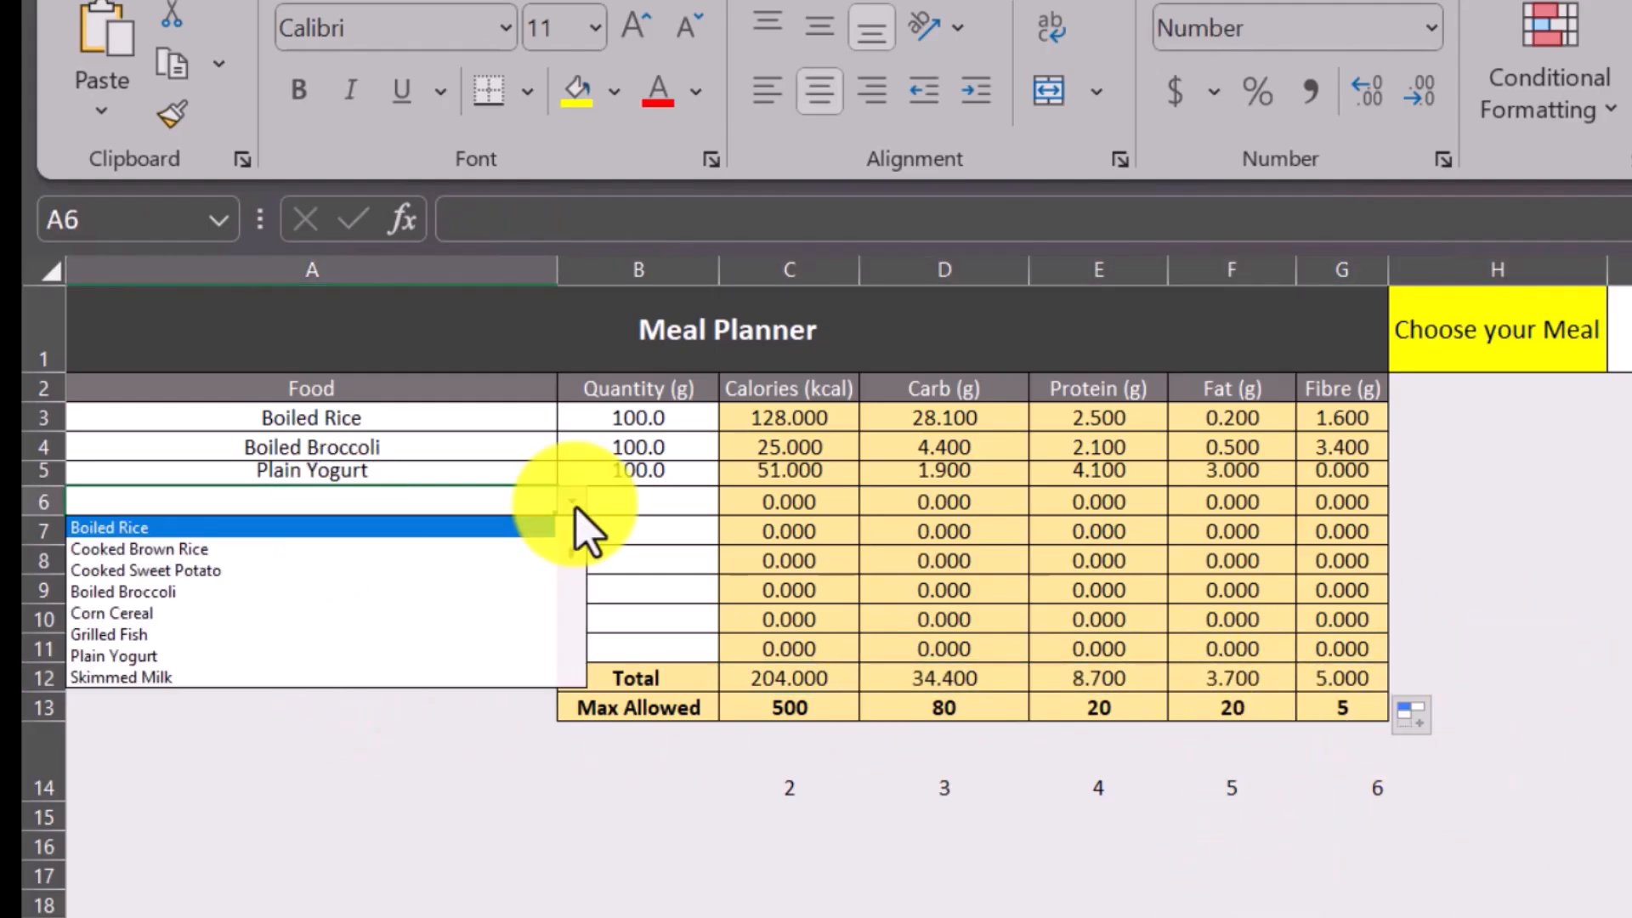
pyautogui.click(197, 636)
pyautogui.click(652, 527)
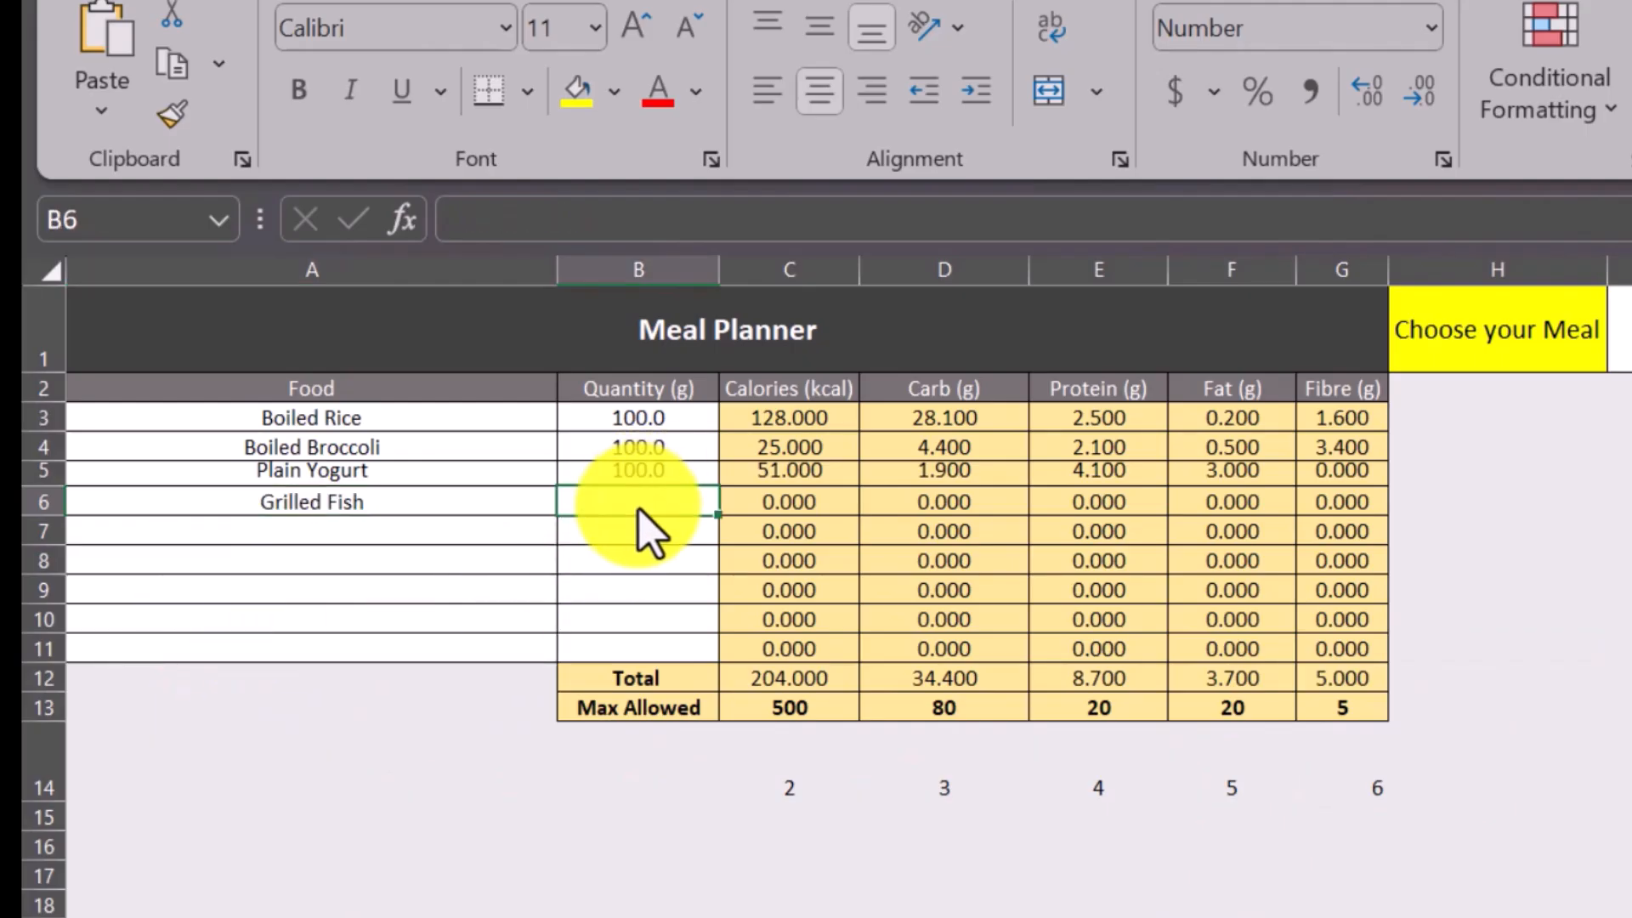
pyautogui.write('200')
pyautogui.press('Return')
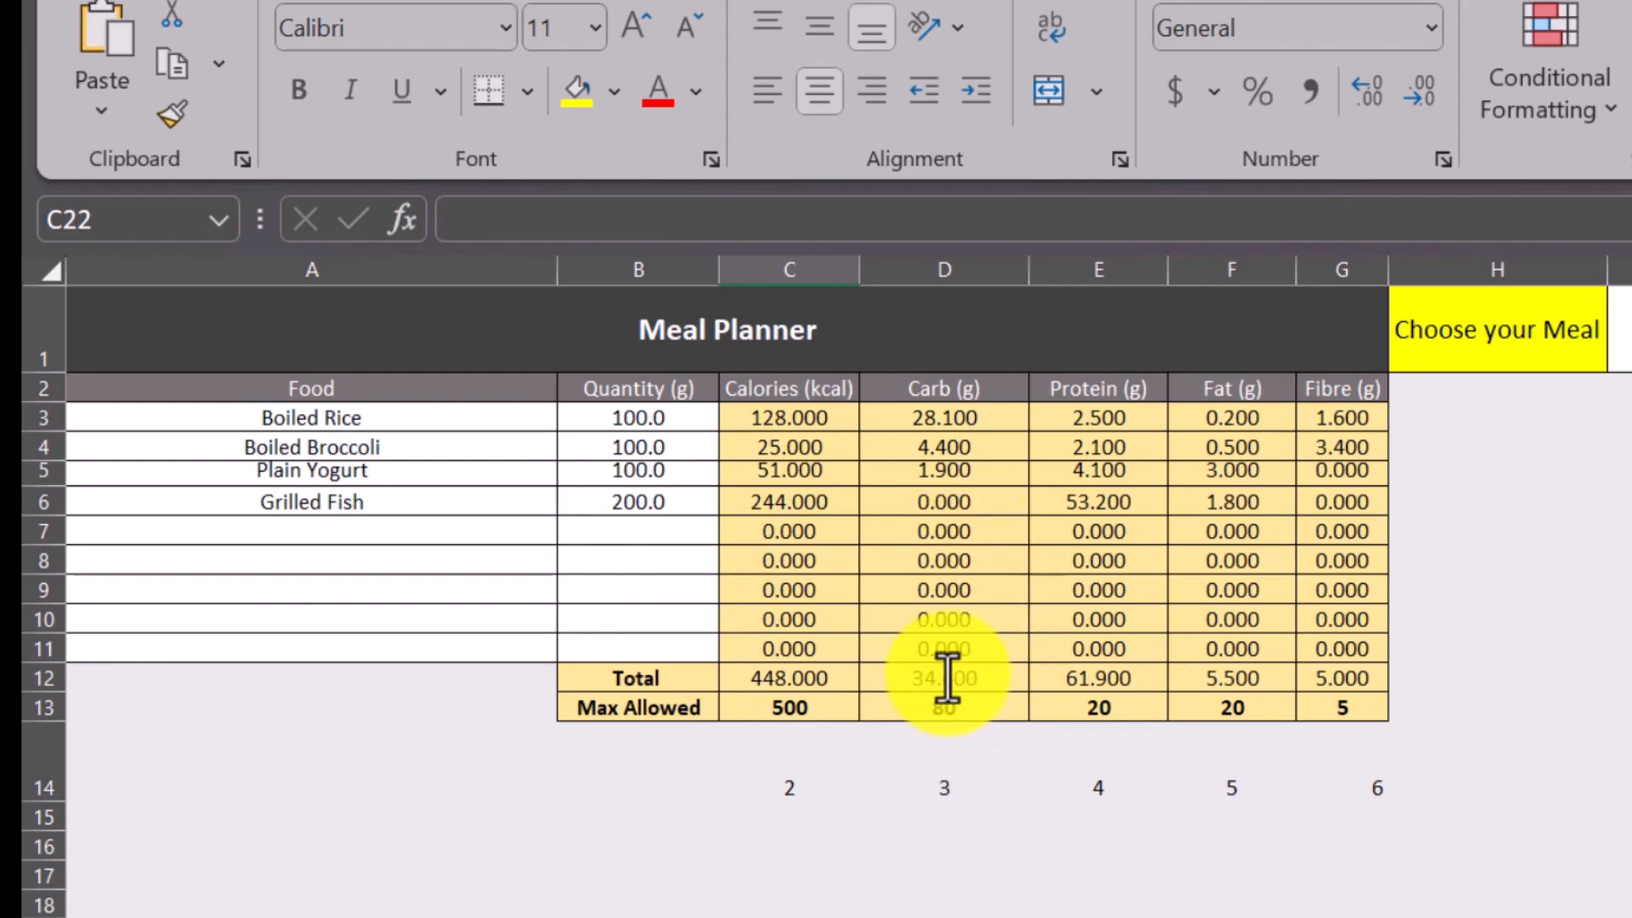
# Set the Boiled Rice quantity in B3 to 200 g.
pyautogui.click(346, 533)
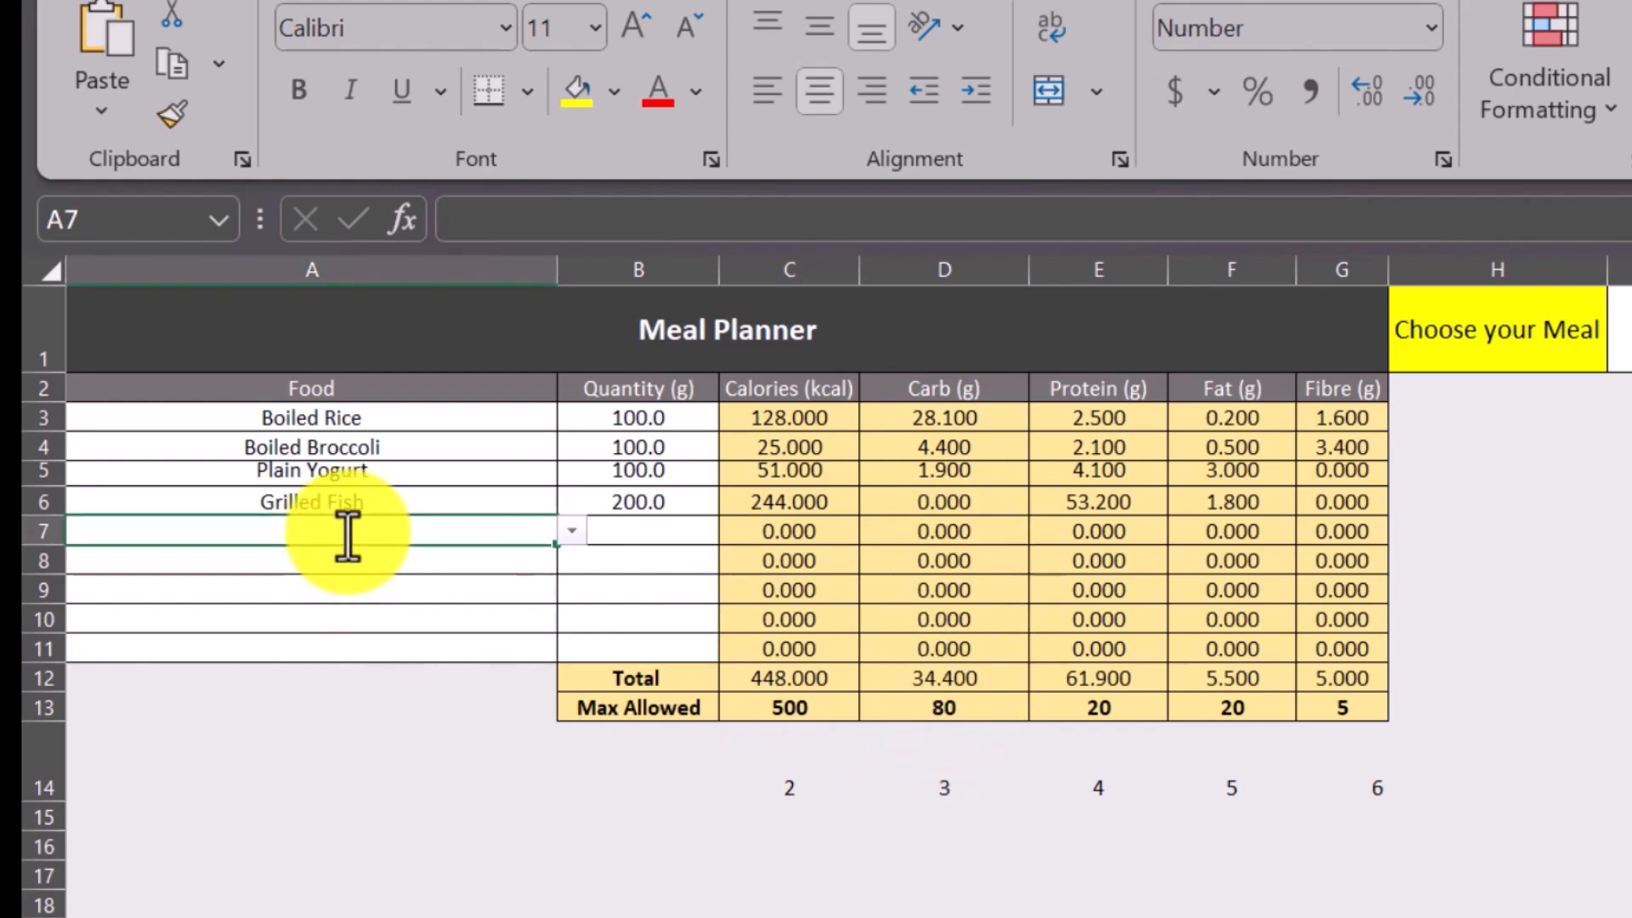
pyautogui.click(572, 533)
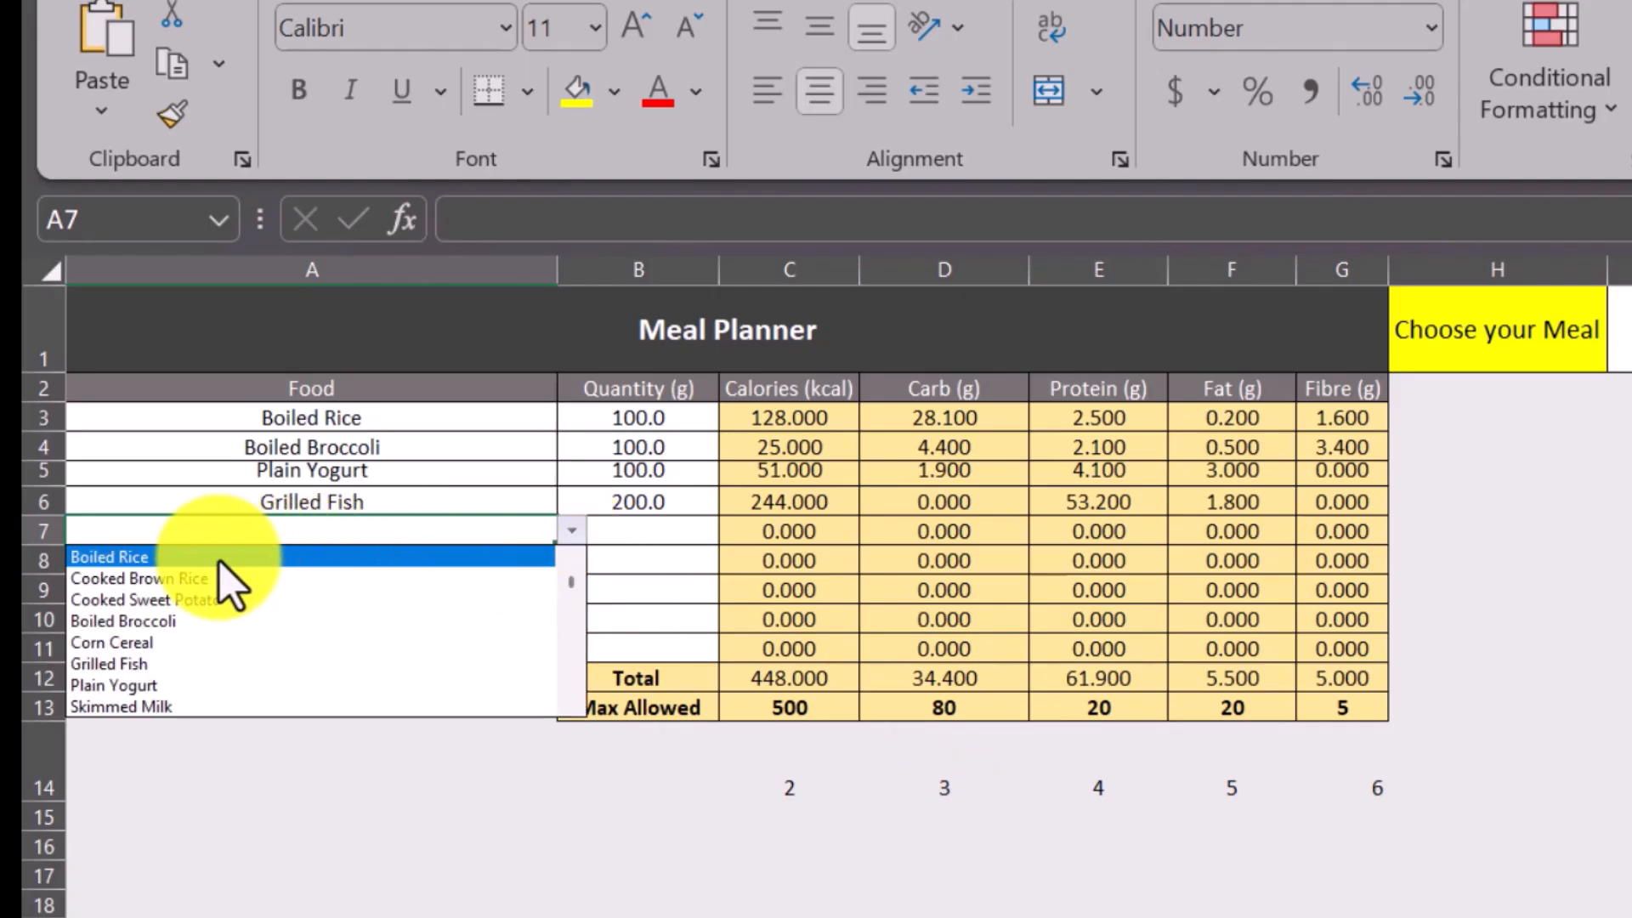
pyautogui.click(608, 415)
pyautogui.click(659, 423)
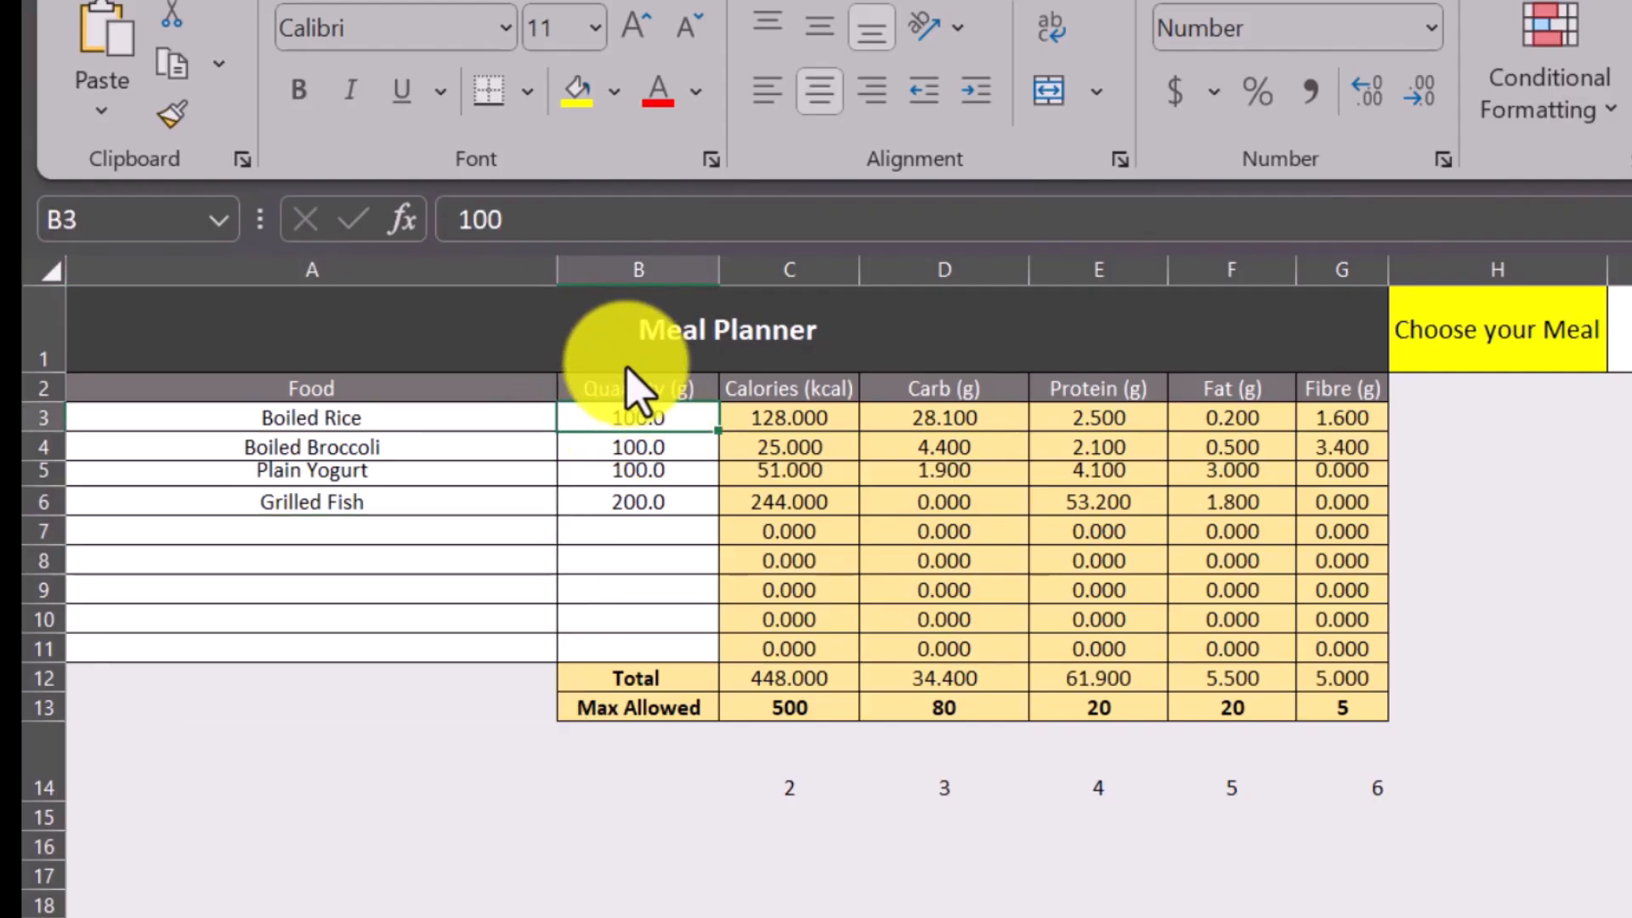
pyautogui.moveTo(525, 226); pyautogui.dragTo(397, 245)
pyautogui.write('200')
pyautogui.click(521, 915)
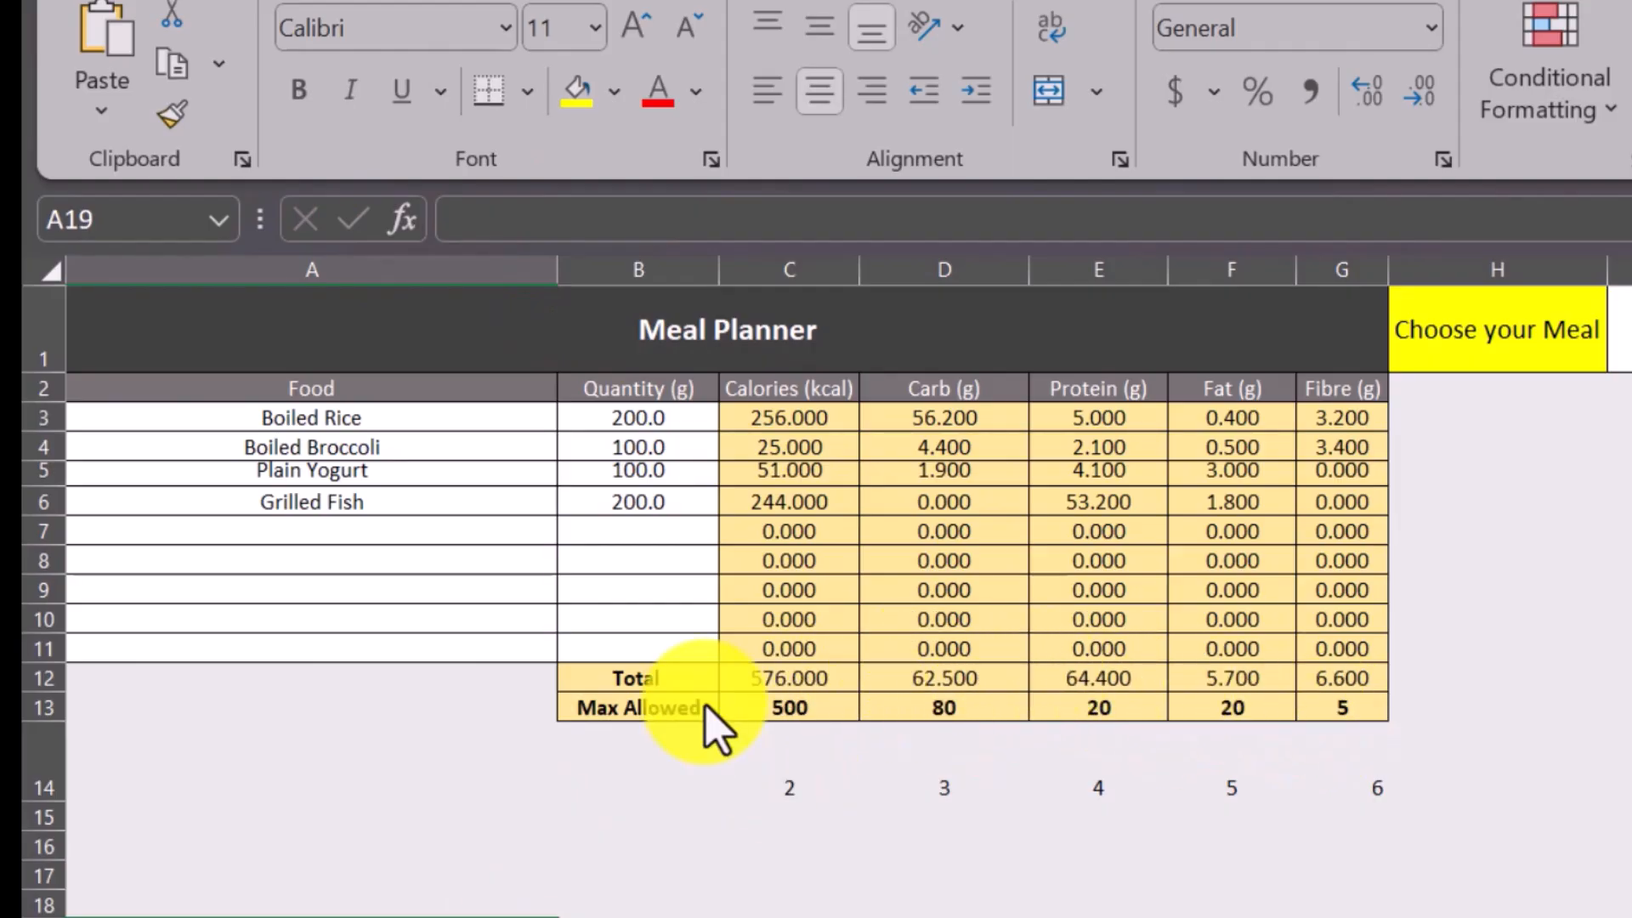
# Set up a Greater Than conditional formatting rule on C12 that compares it with =$C$13 and uses Light Red Fill.
pyautogui.click(791, 687)
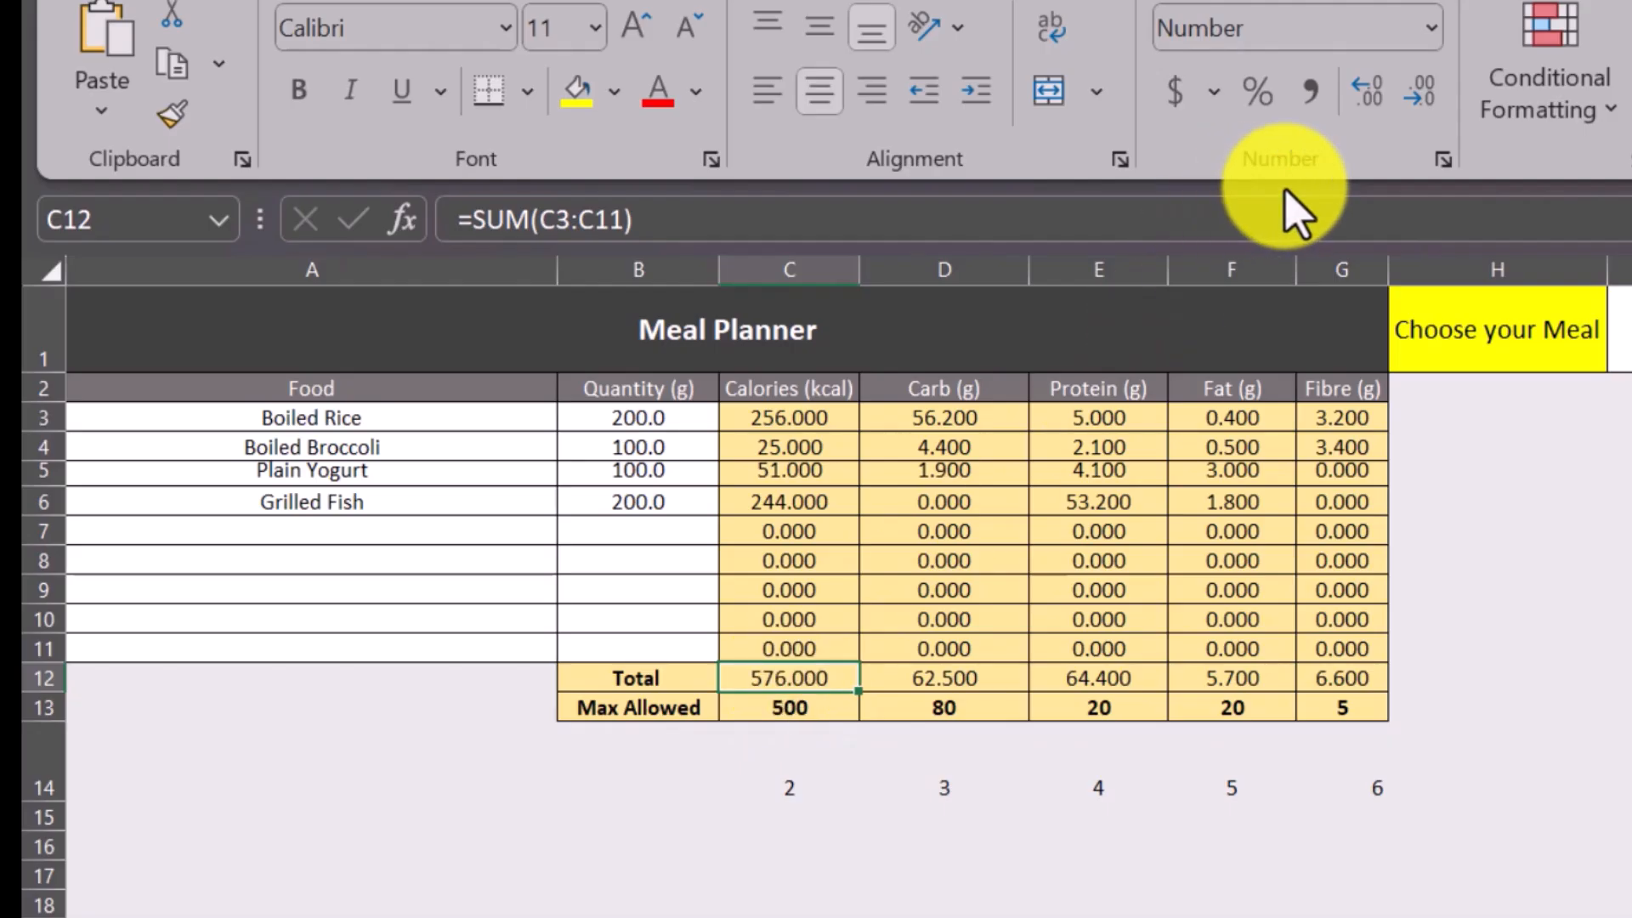
pyautogui.click(1603, 116)
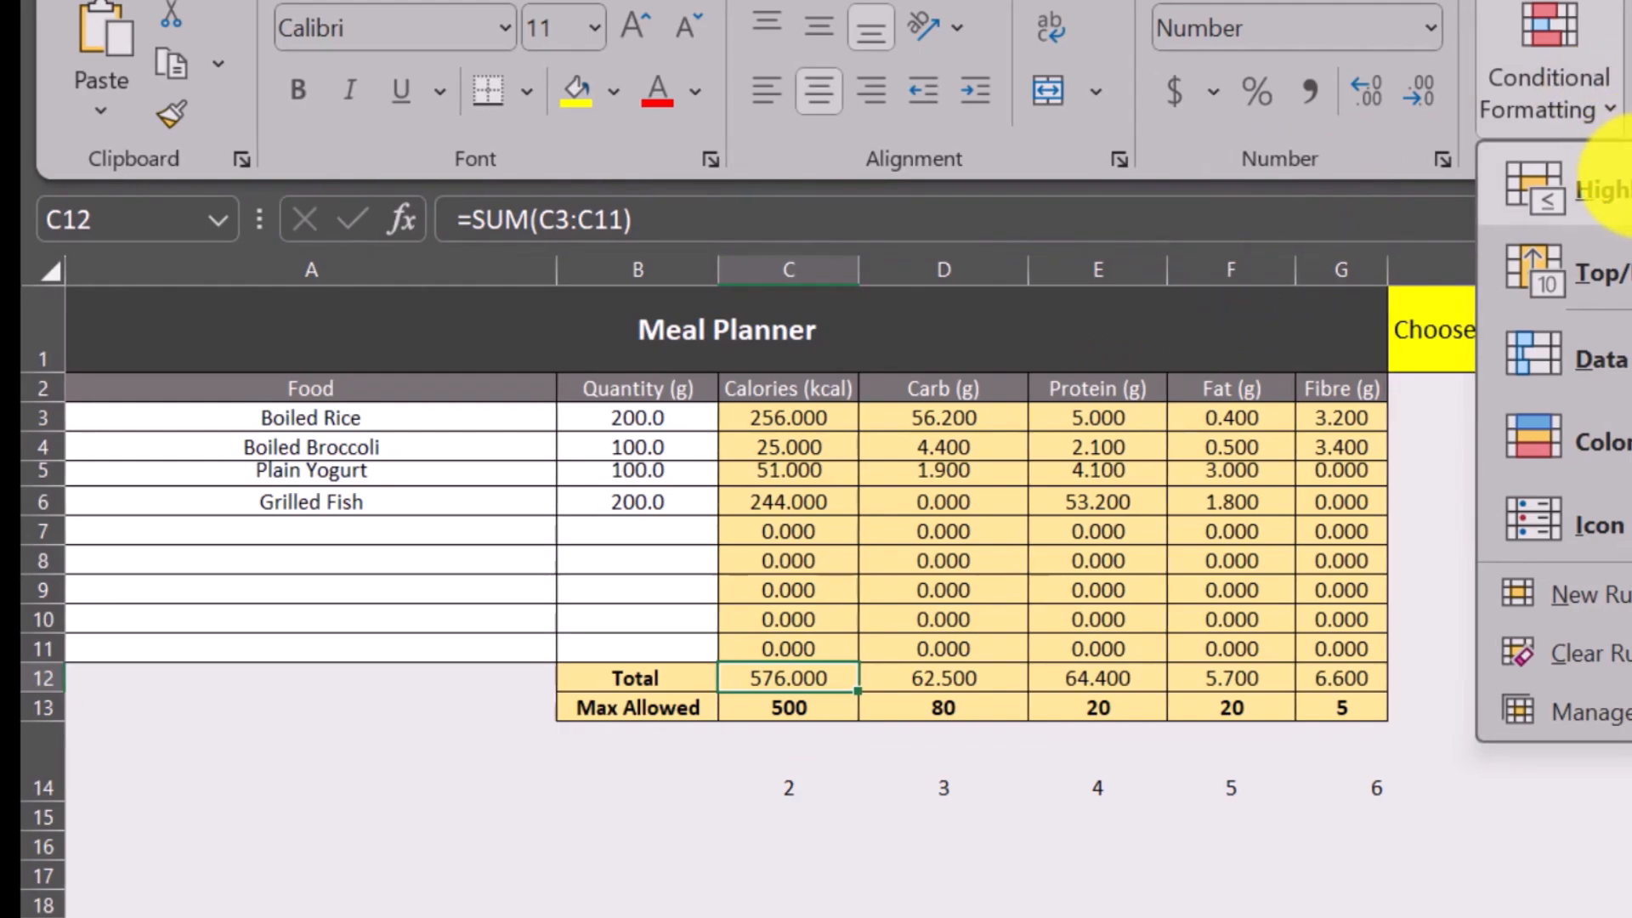
pyautogui.moveTo(1616, 188)
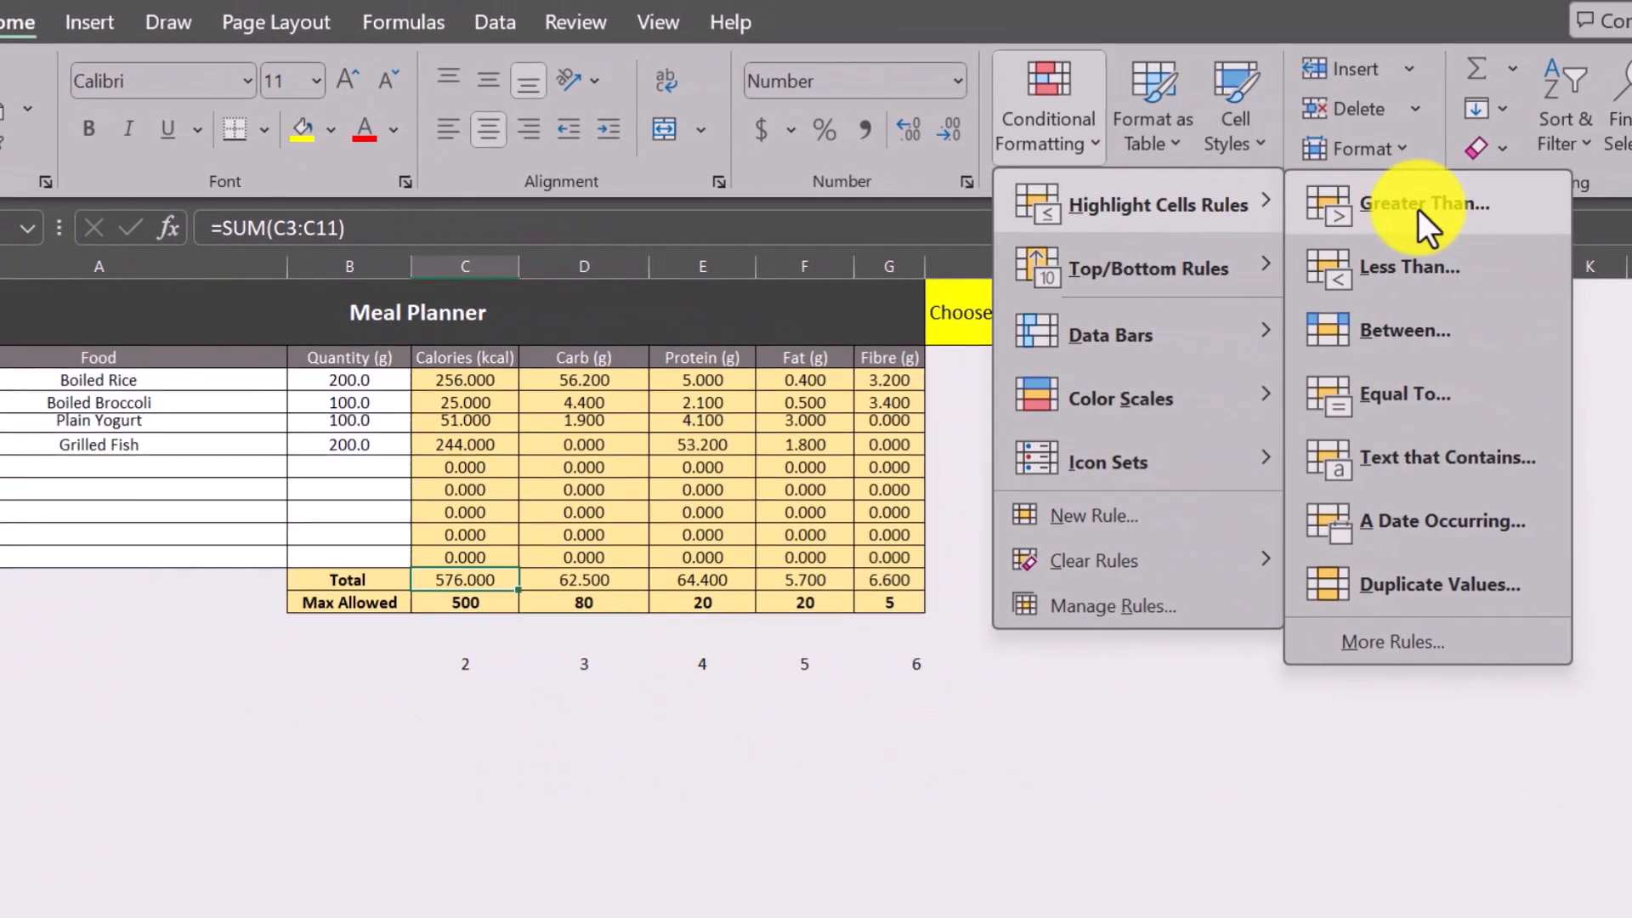
pyautogui.click(1418, 212)
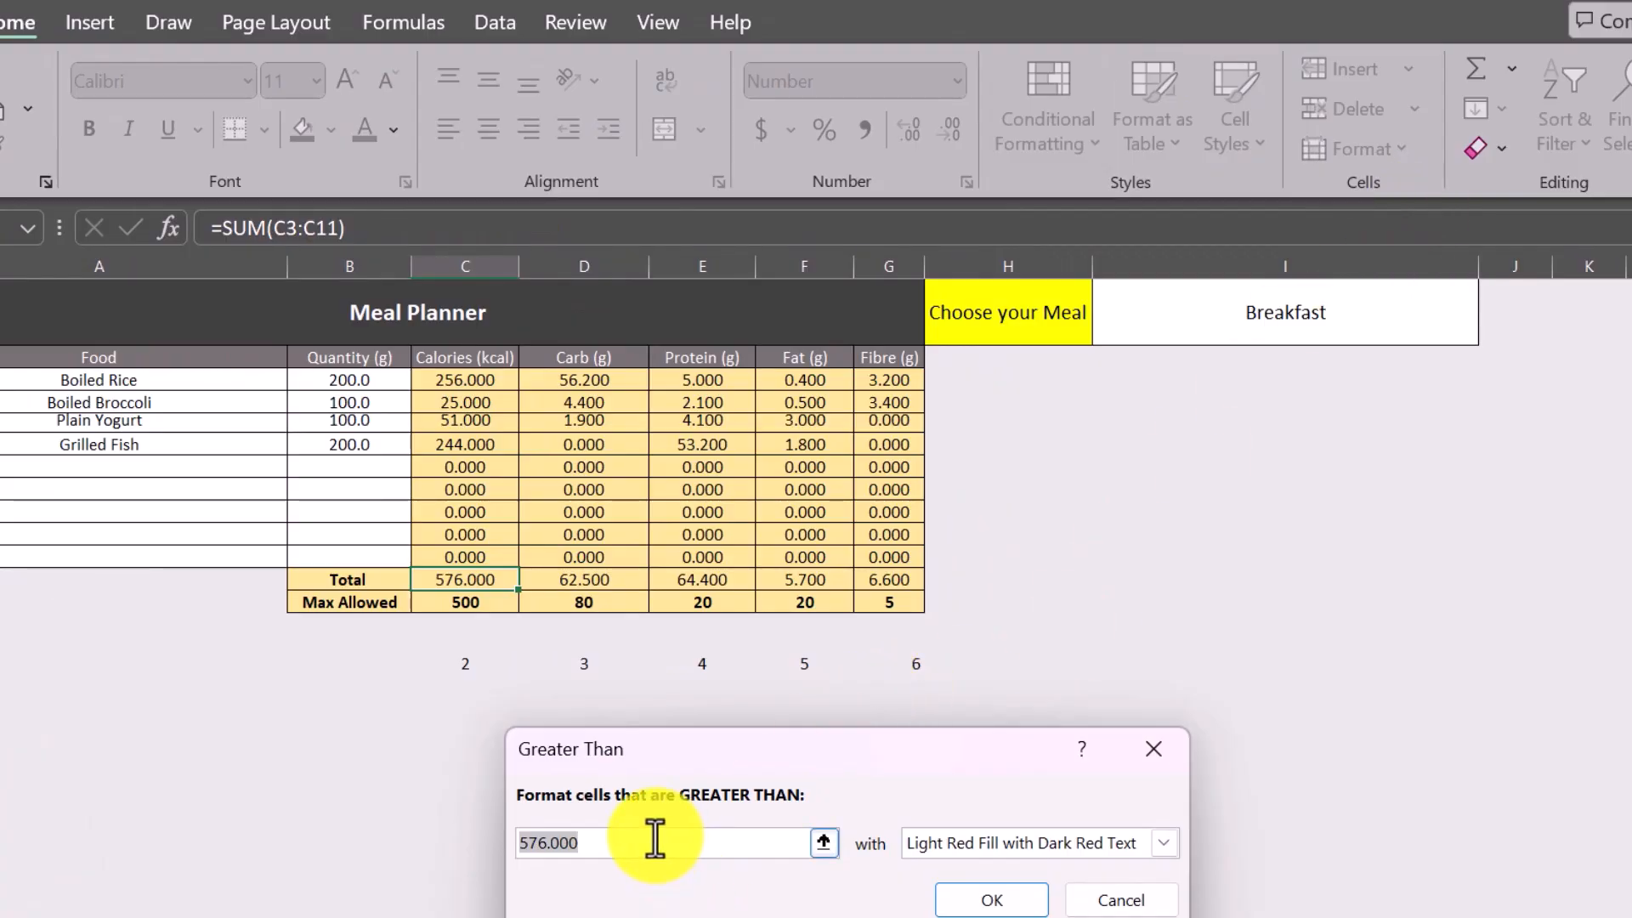
pyautogui.click(482, 600)
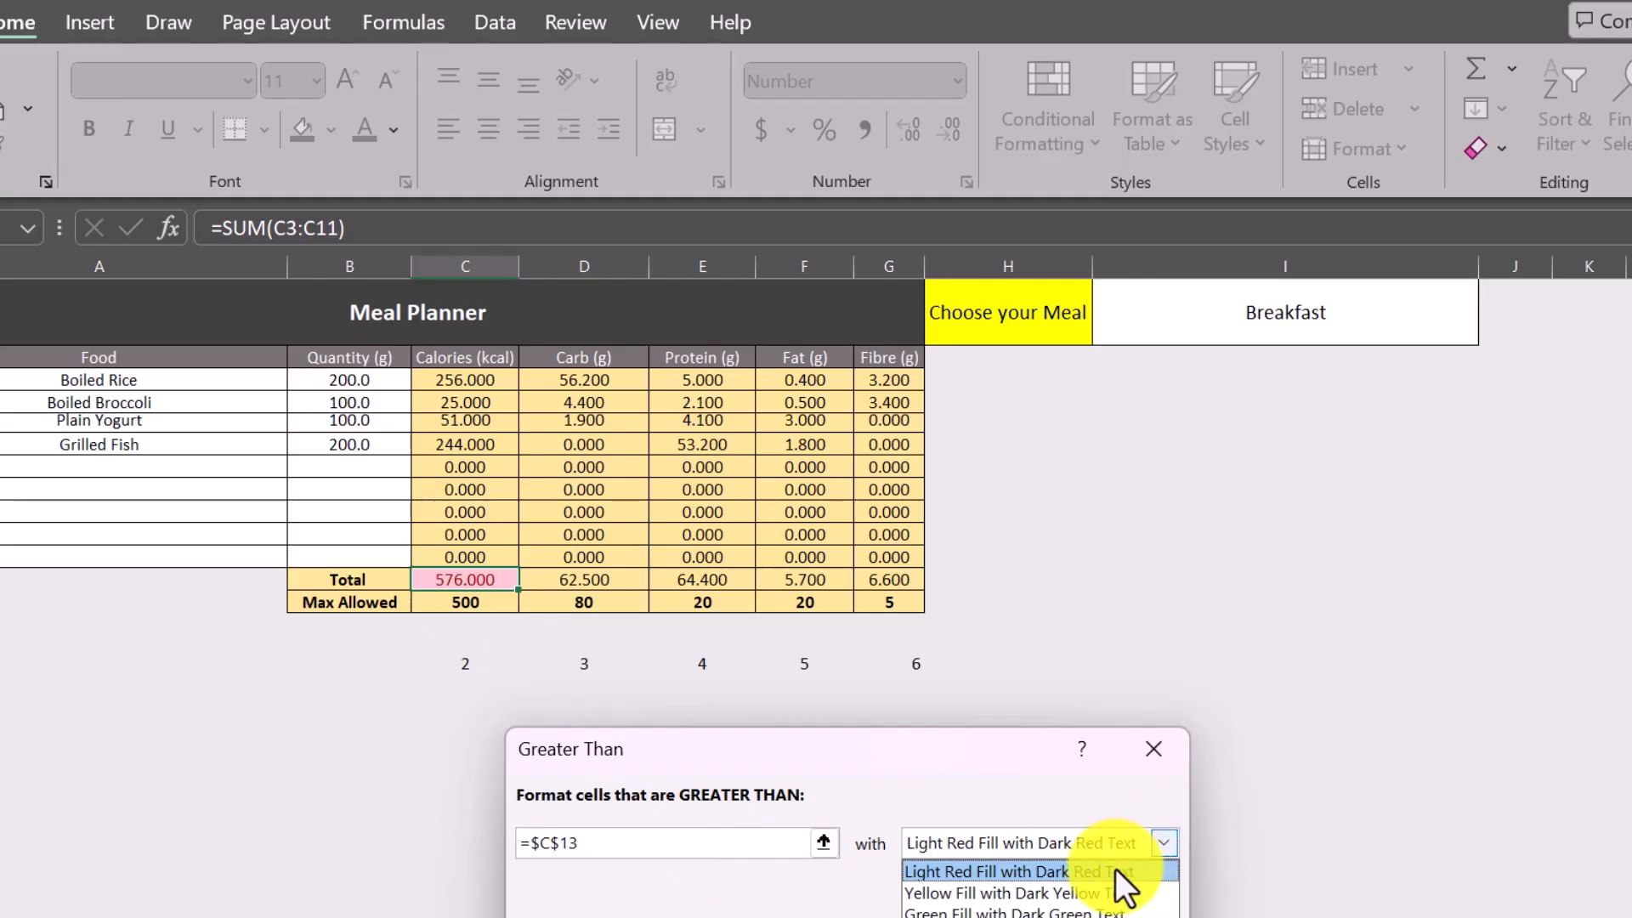
pyautogui.click(1009, 917)
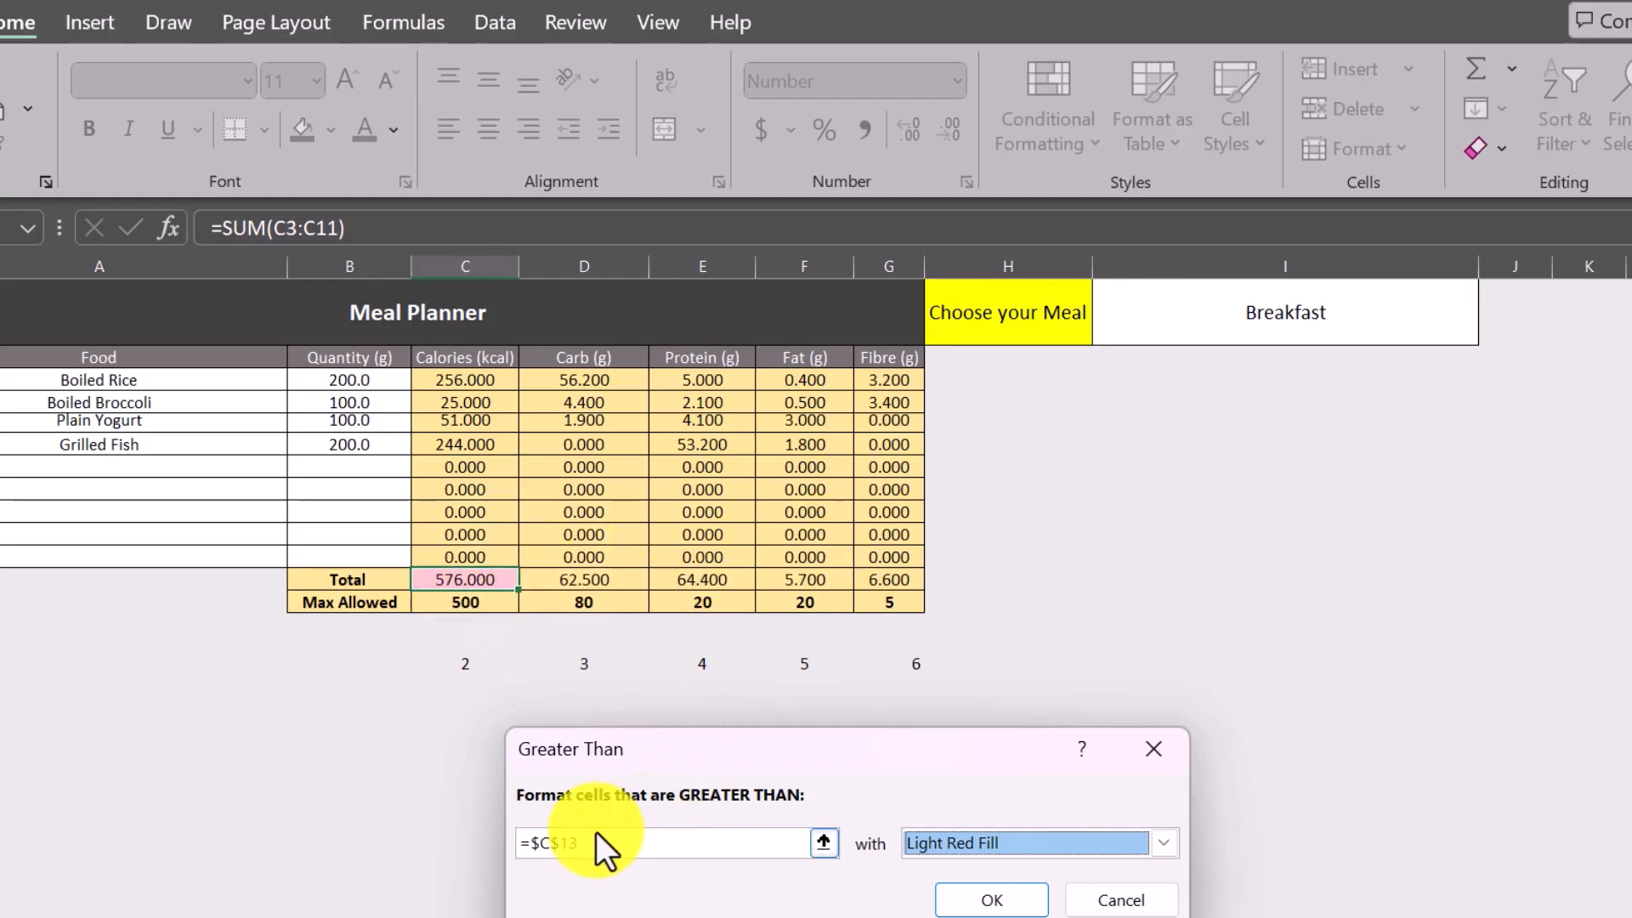
# Change the rule's reference to =C$13, apply it, and fill C12 with its formatting across through G12.
pyautogui.click(543, 846)
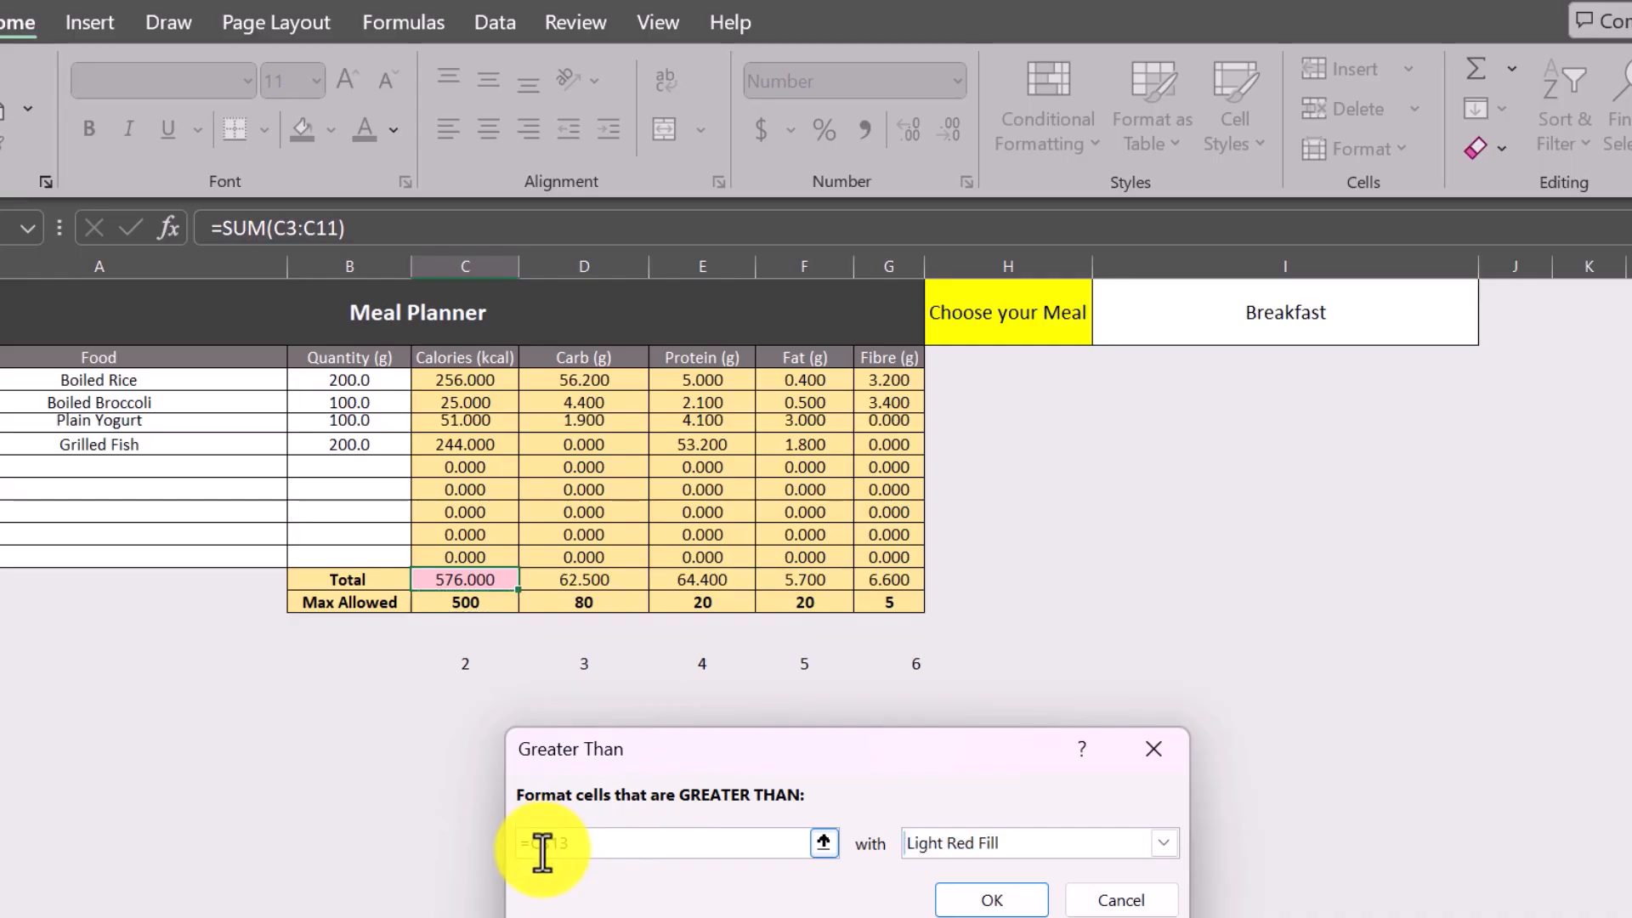
pyautogui.press('BackSpace')
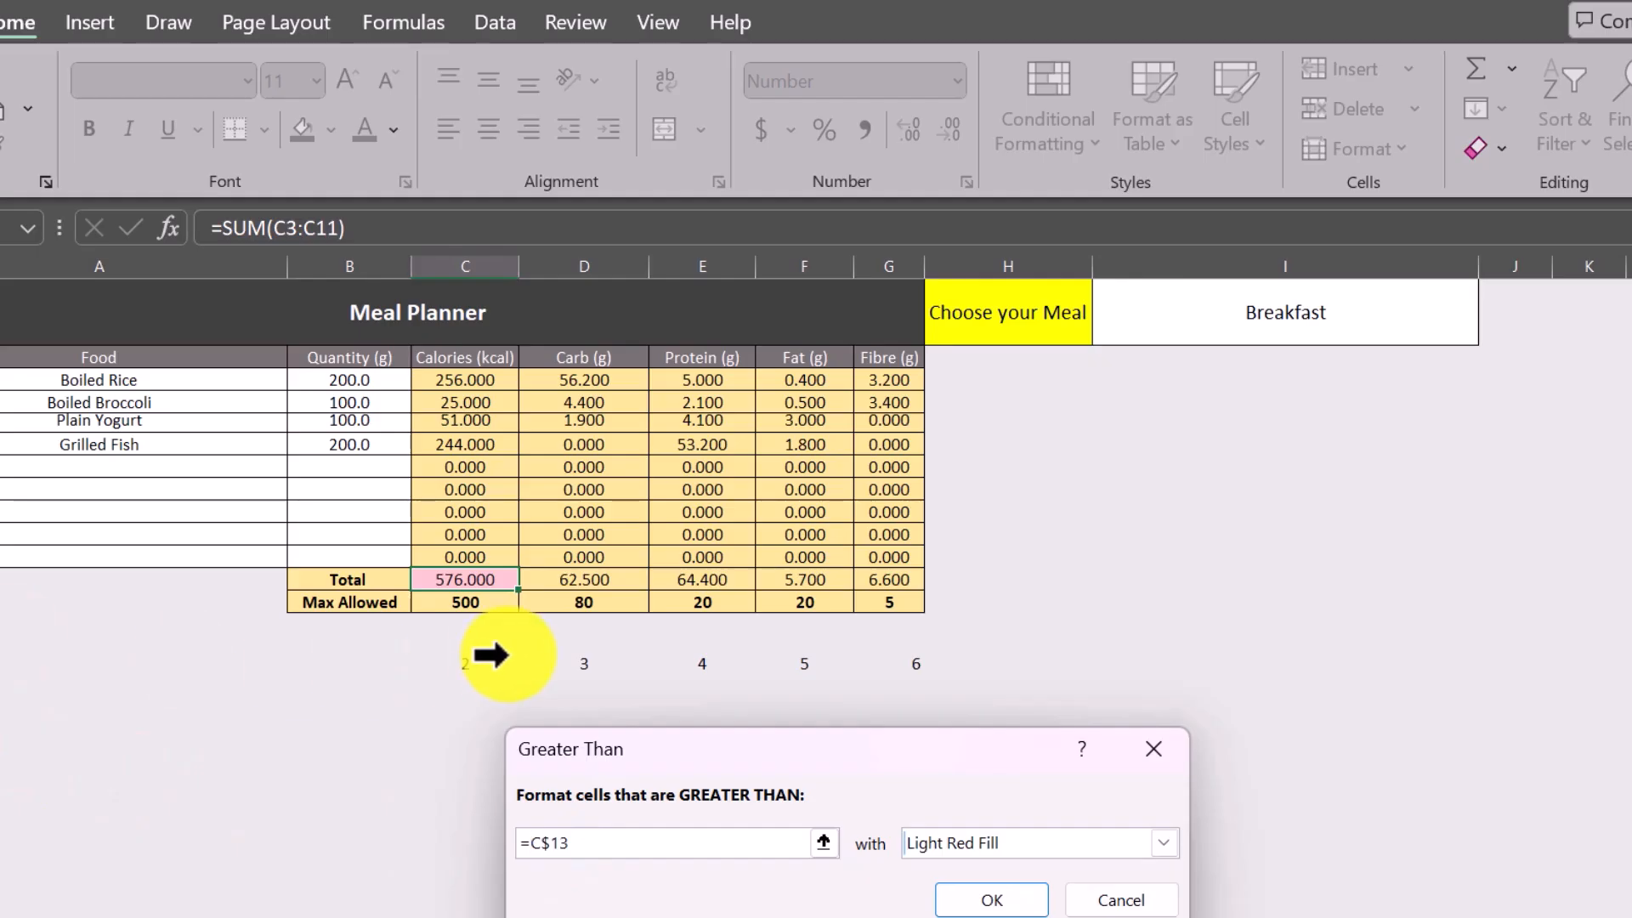
pyautogui.click(999, 898)
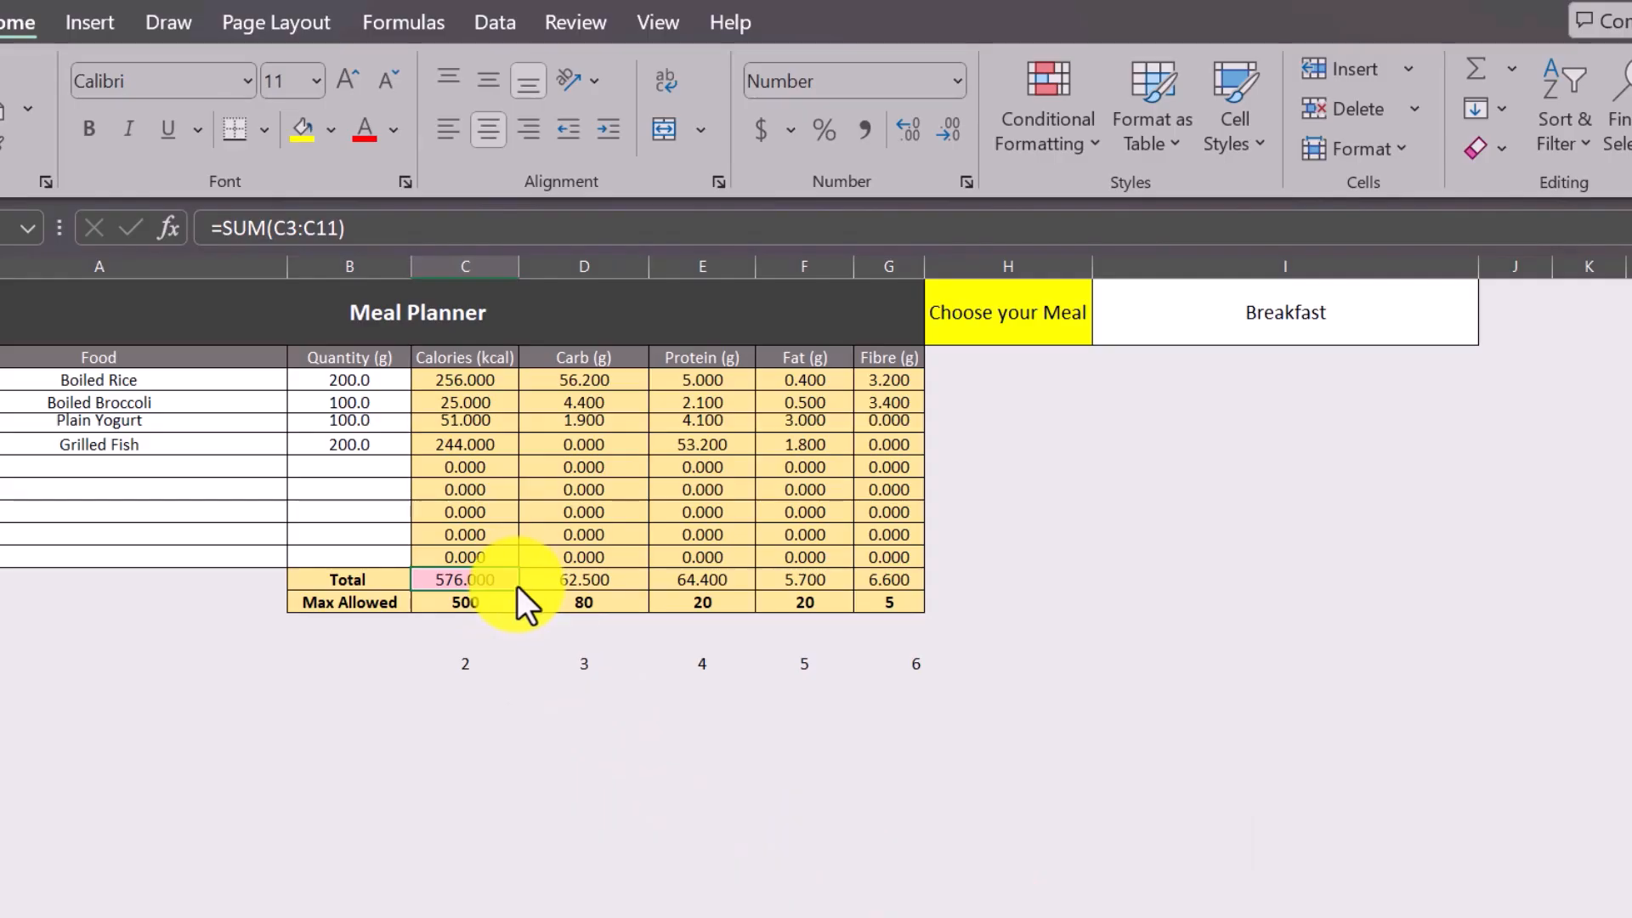
pyautogui.moveTo(517, 587); pyautogui.dragTo(917, 592)
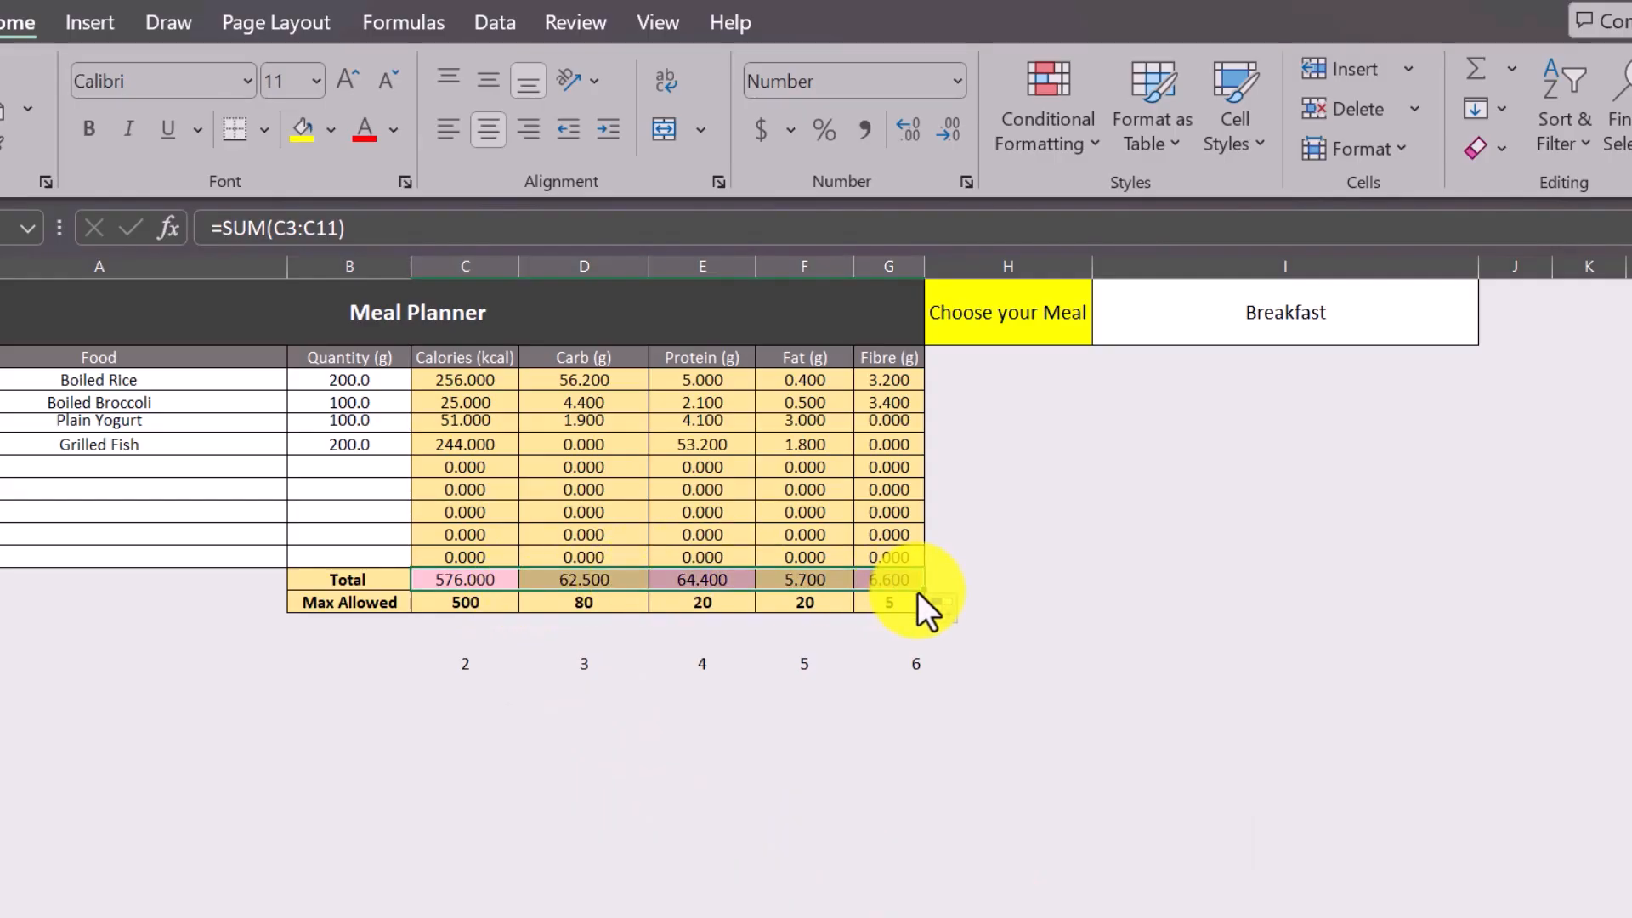
pyautogui.click(835, 783)
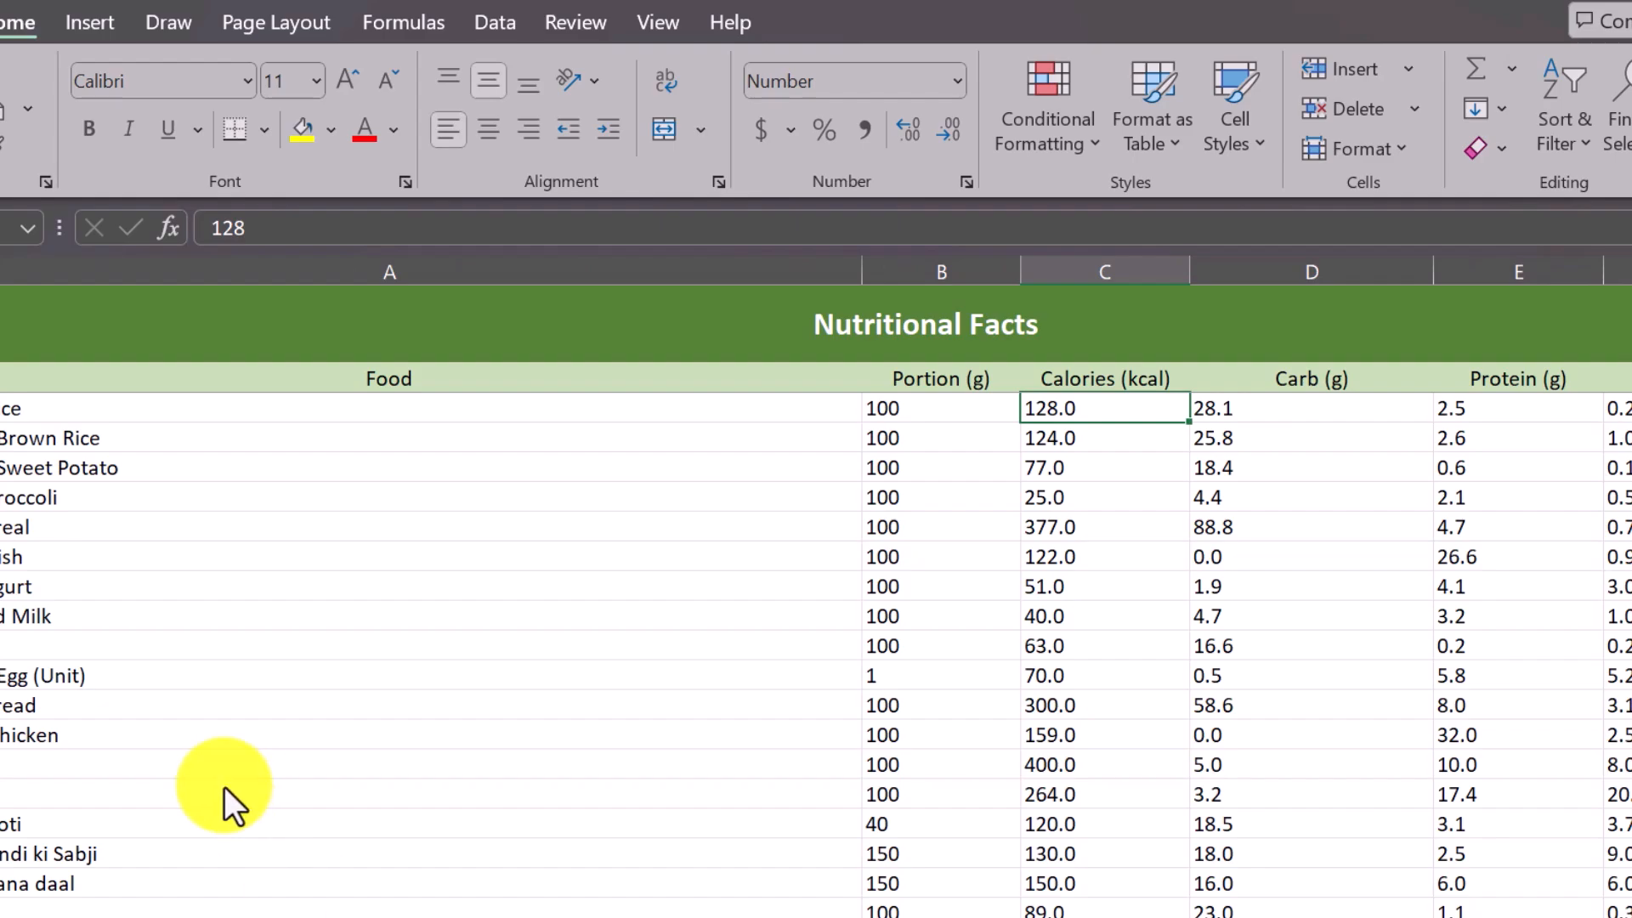
# Review the Nutritional Facts food list, the Meal Planner sheet and the Diet Plan sheet.
pyautogui.scroll(-20, 162, 564)
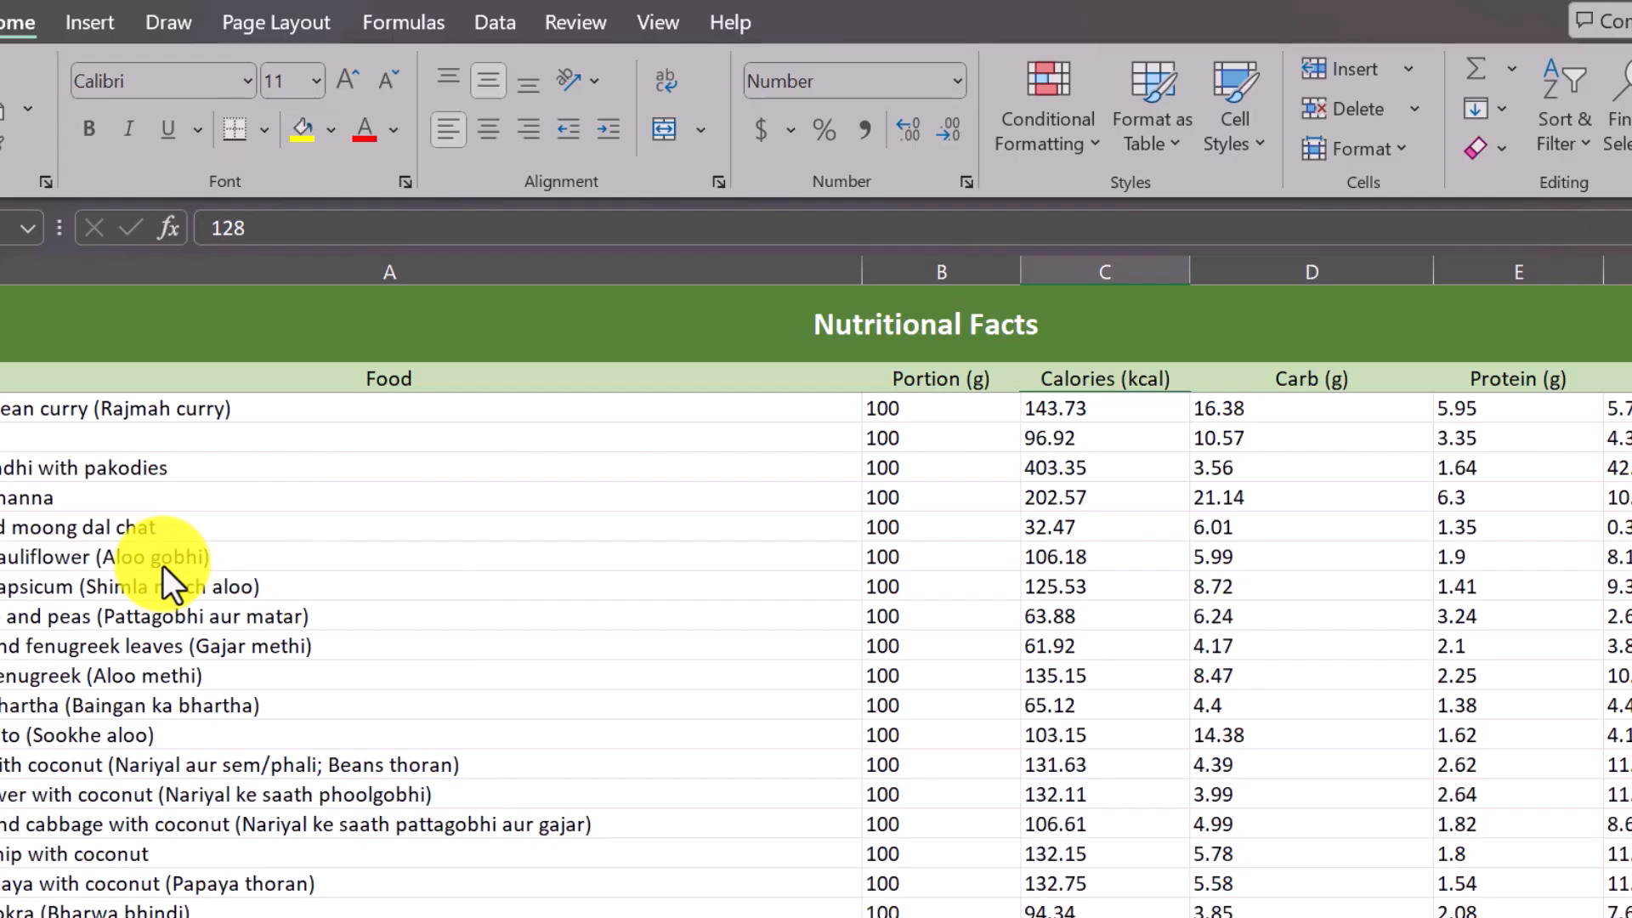
pyautogui.scroll(-15, 161, 564)
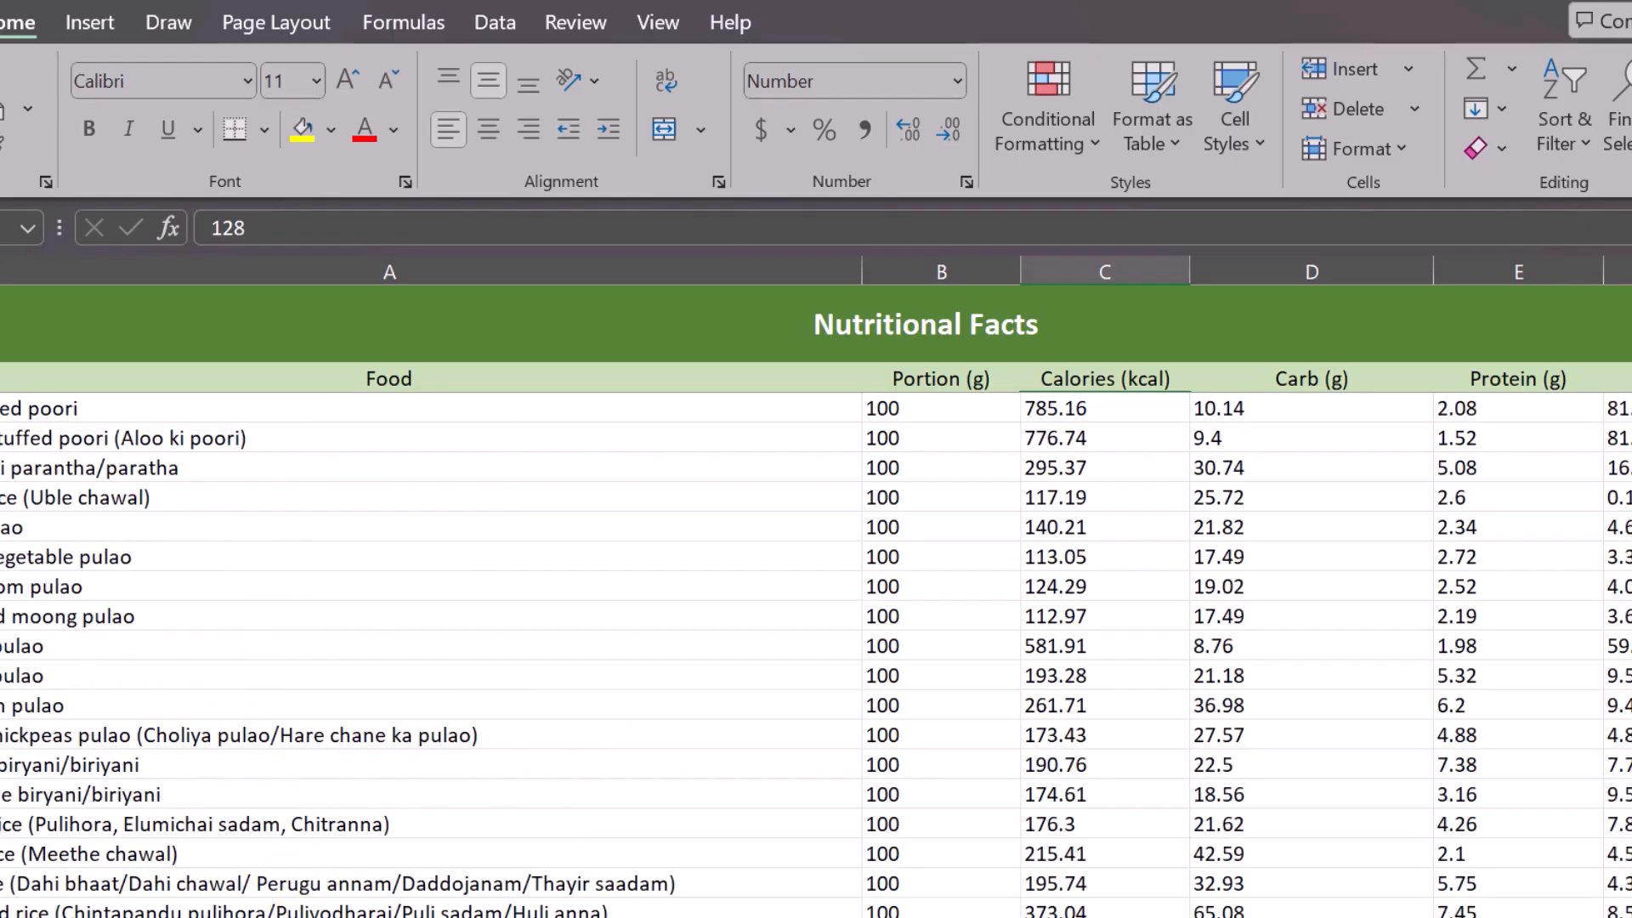
pyautogui.click(162, 917)
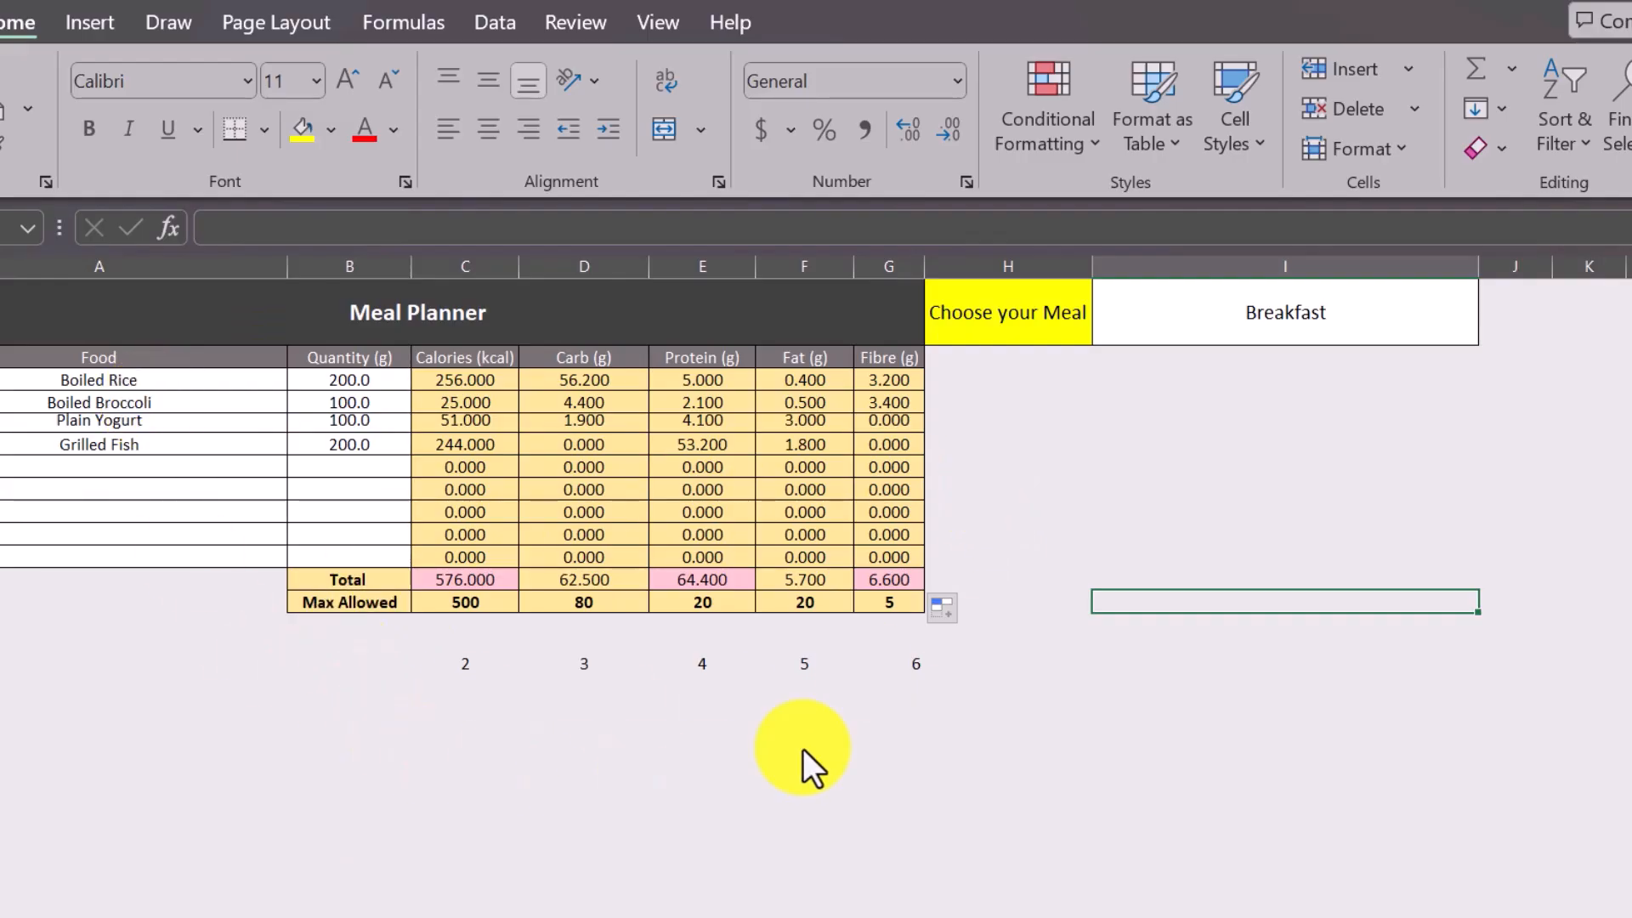
pyautogui.click(438, 914)
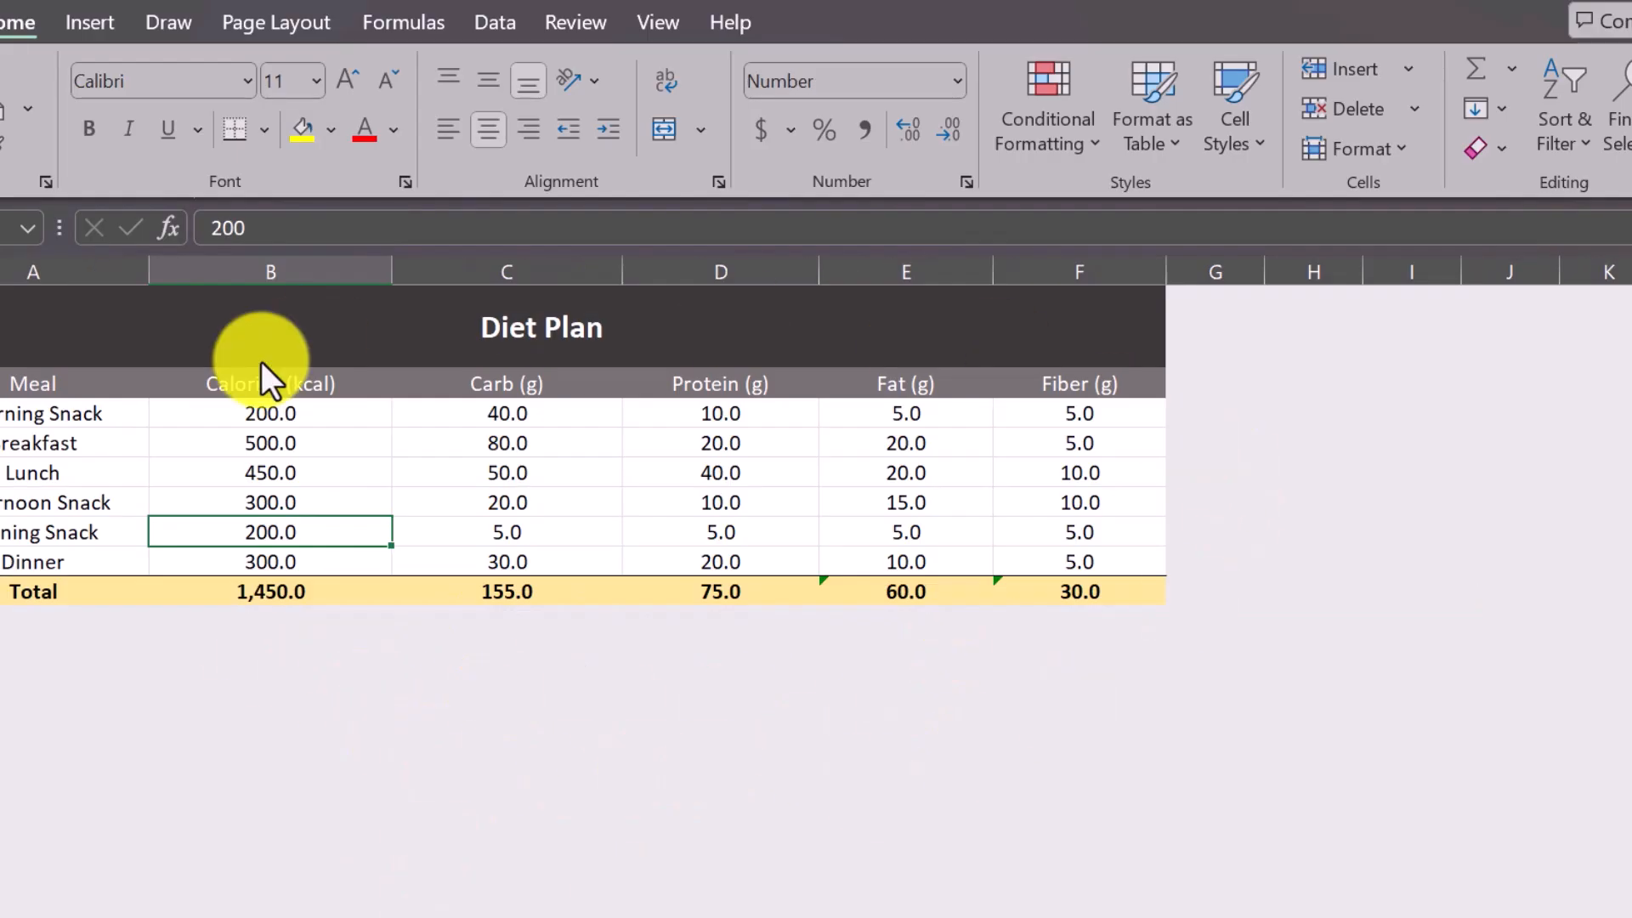